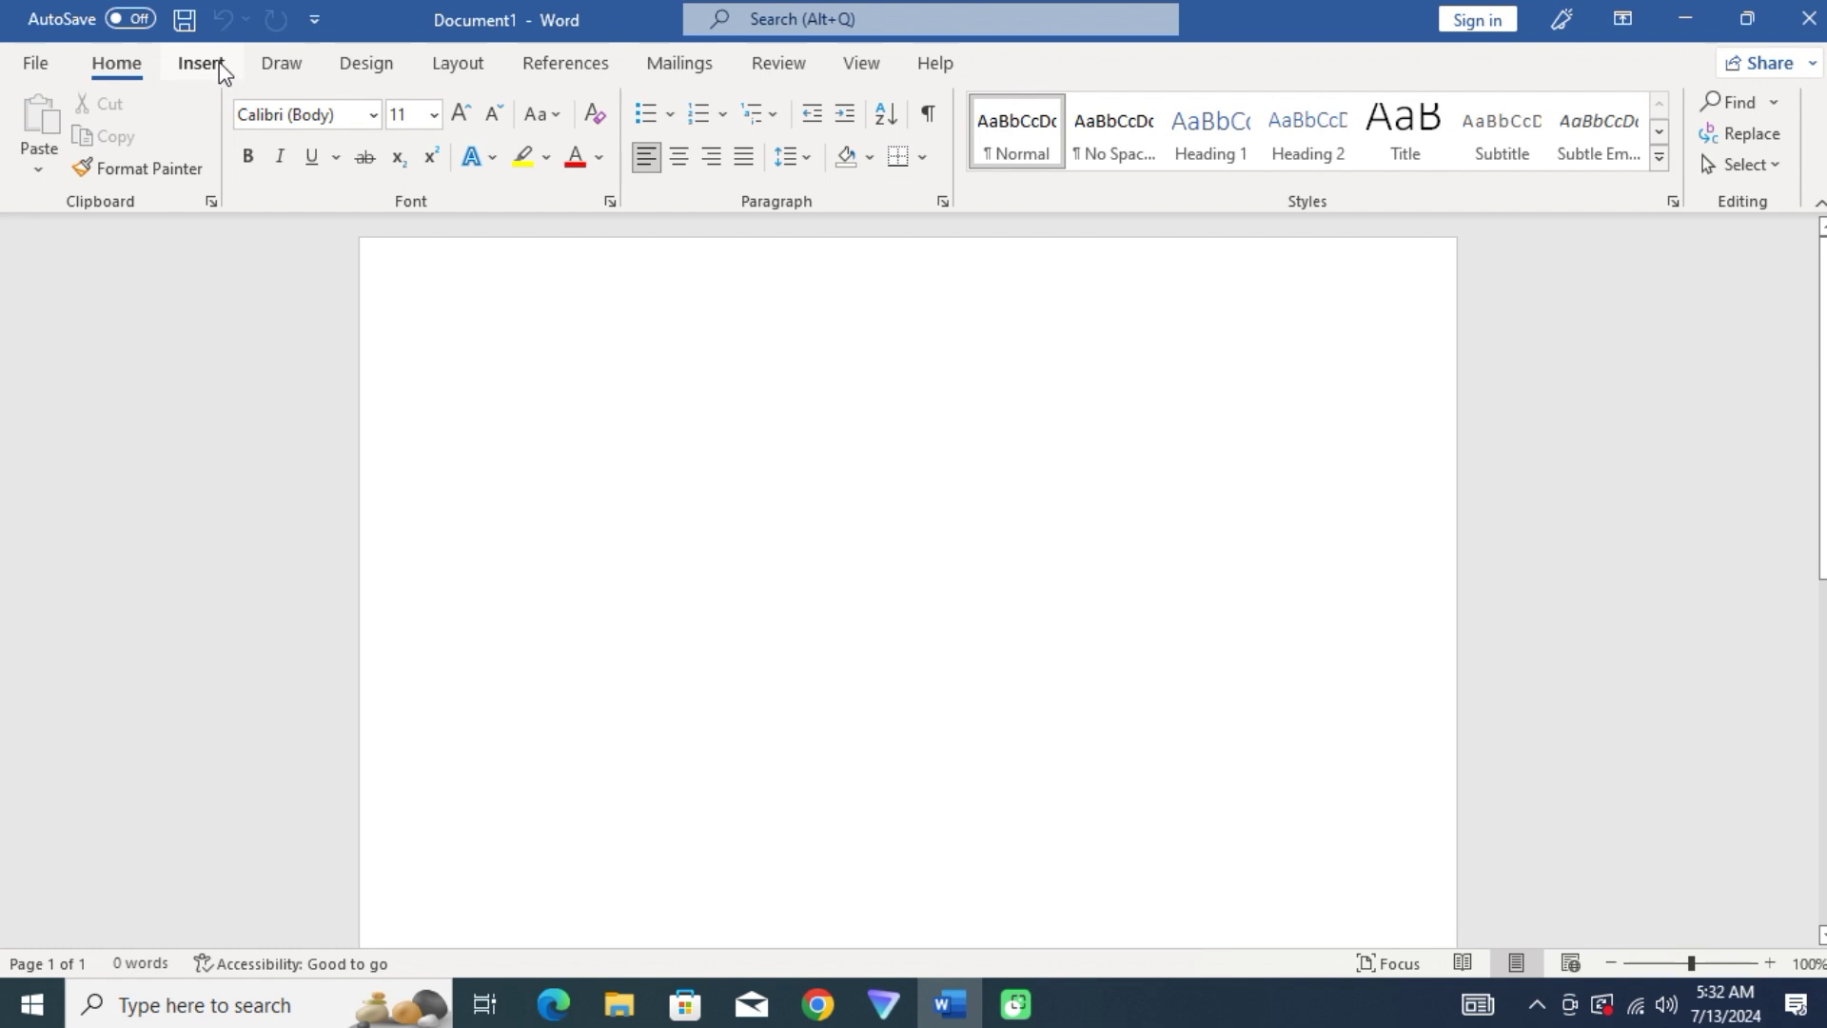
# - Draw an oval on the page and size it to a 4.3-inch circle
pyautogui.click(219, 65)
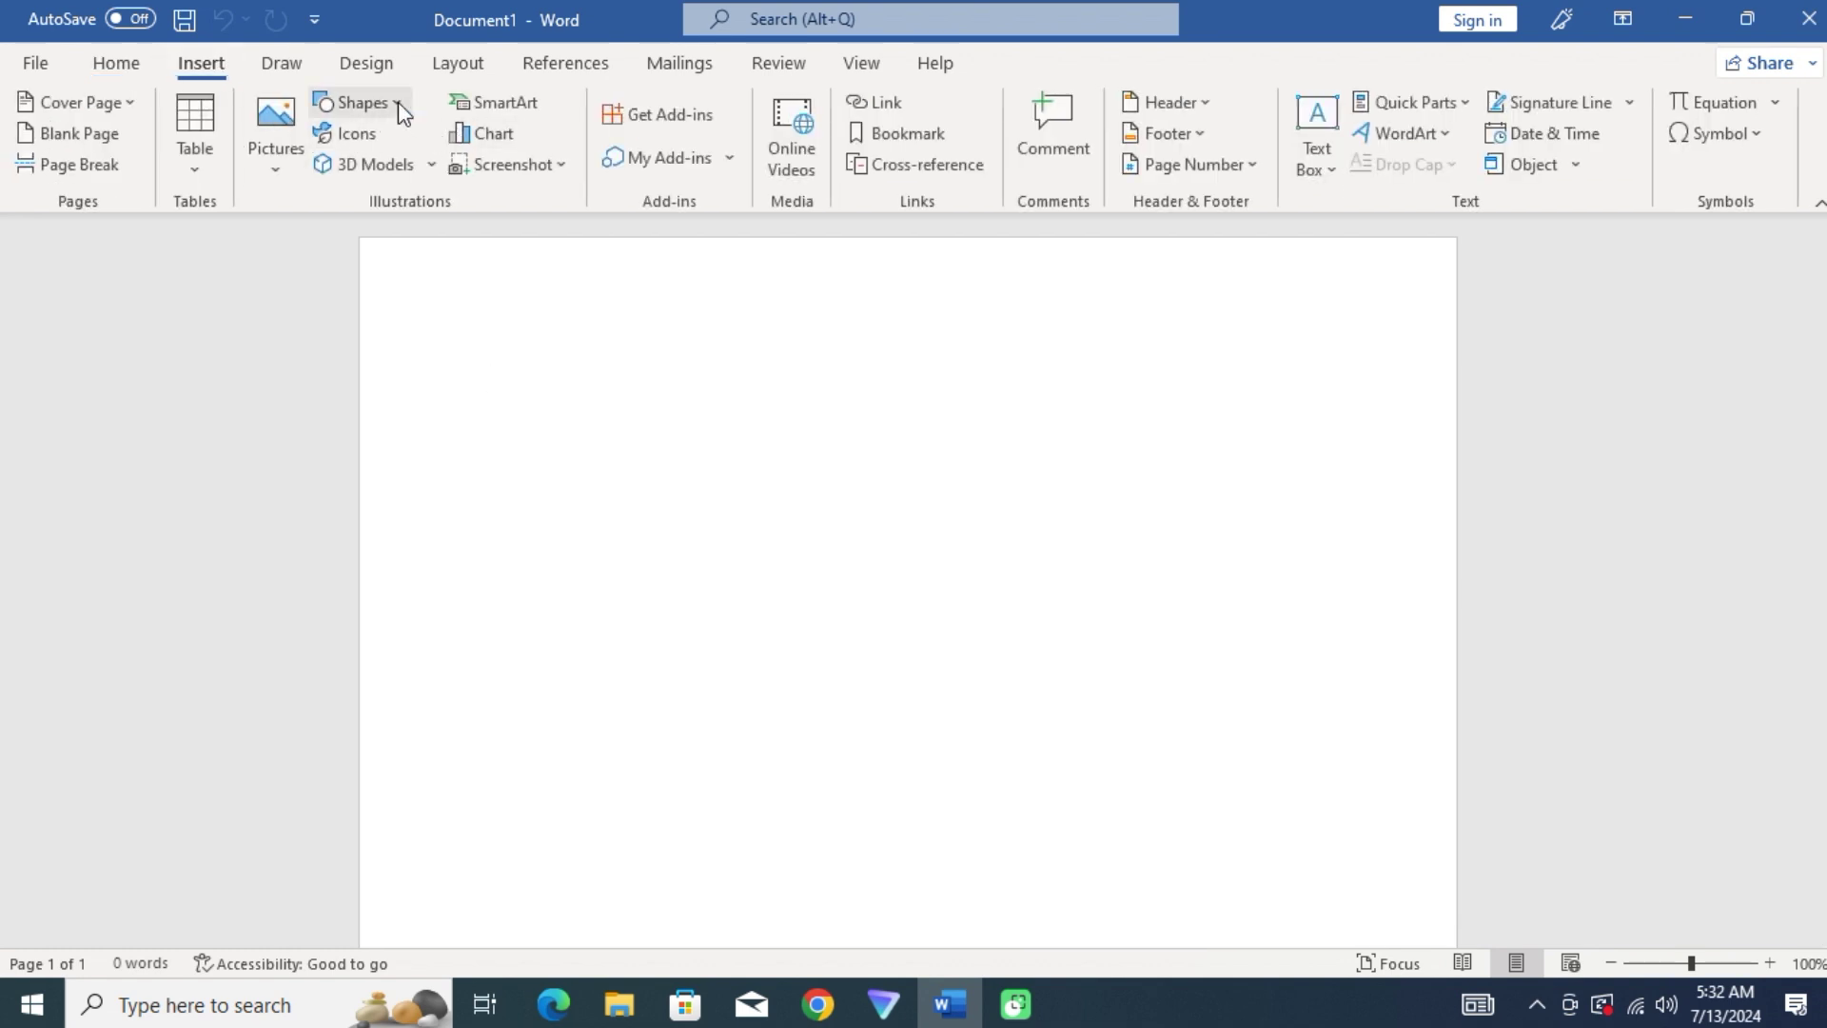
pyautogui.click(398, 101)
pyautogui.click(432, 171)
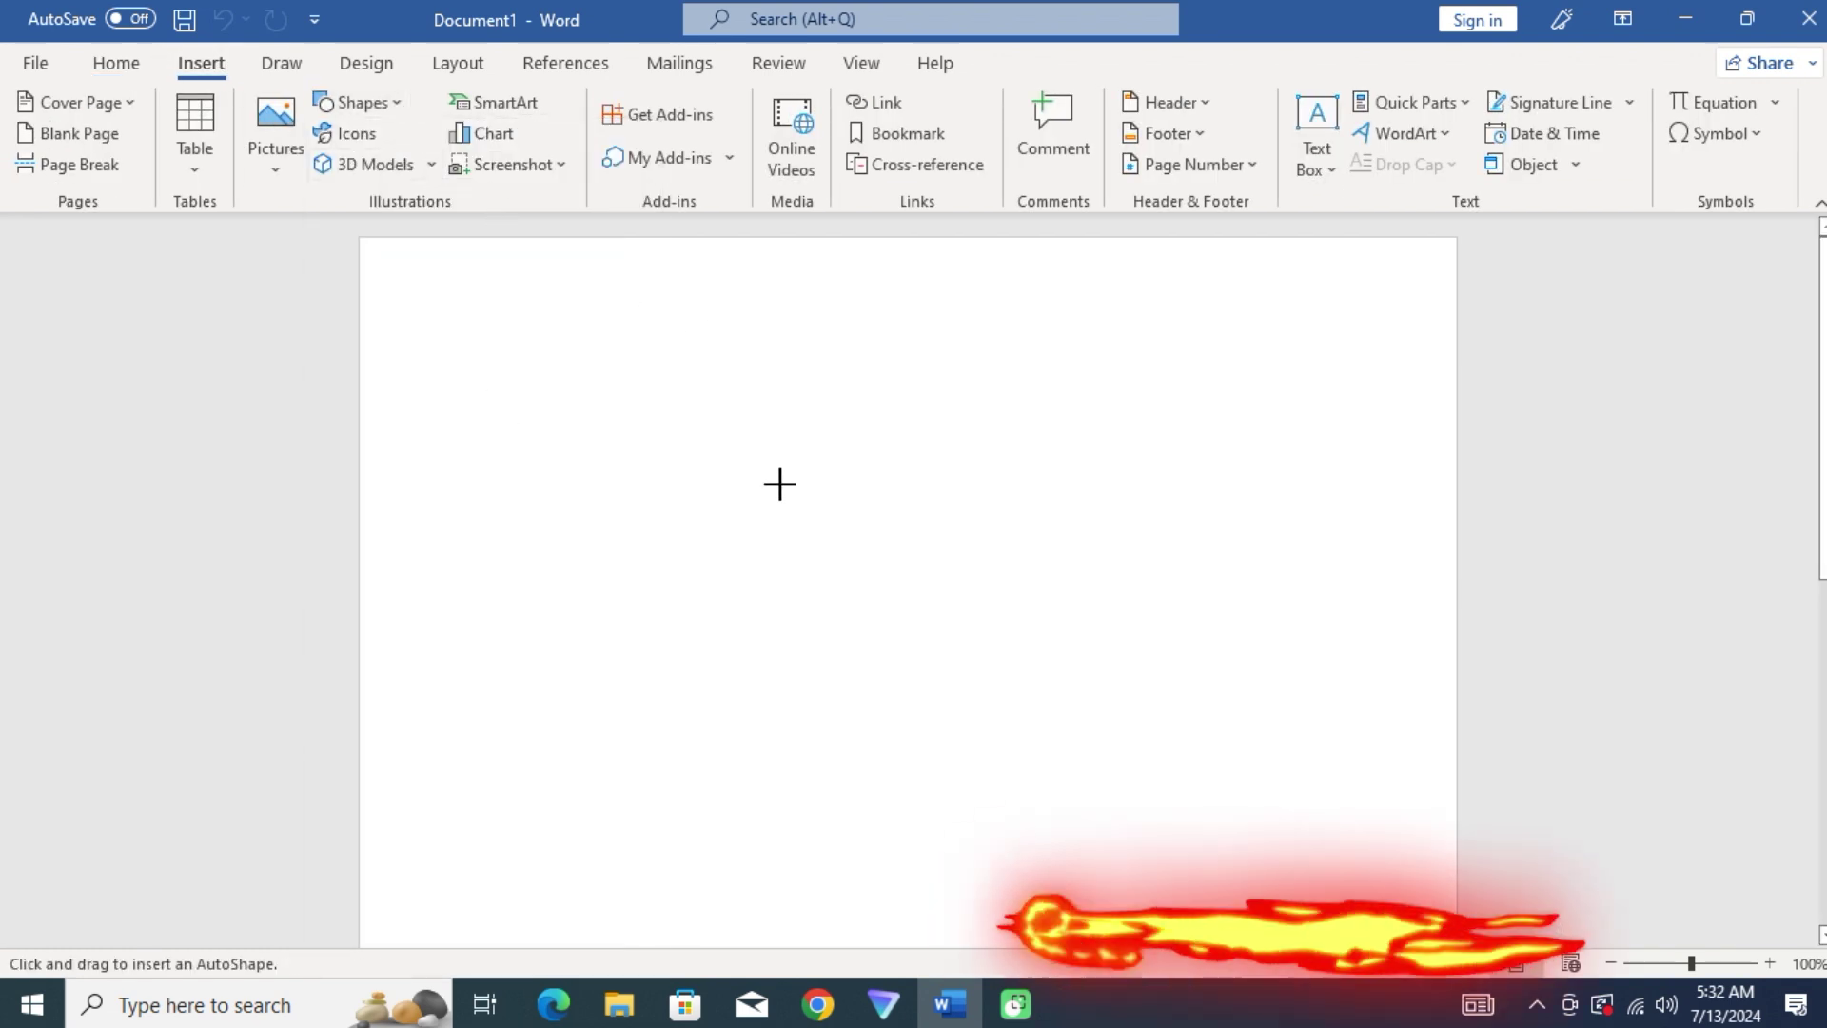
pyautogui.moveTo(777, 440)
pyautogui.mouseDown()
pyautogui.moveTo(1130, 906)
pyautogui.moveTo(1223, 934)
pyautogui.mouseUp()
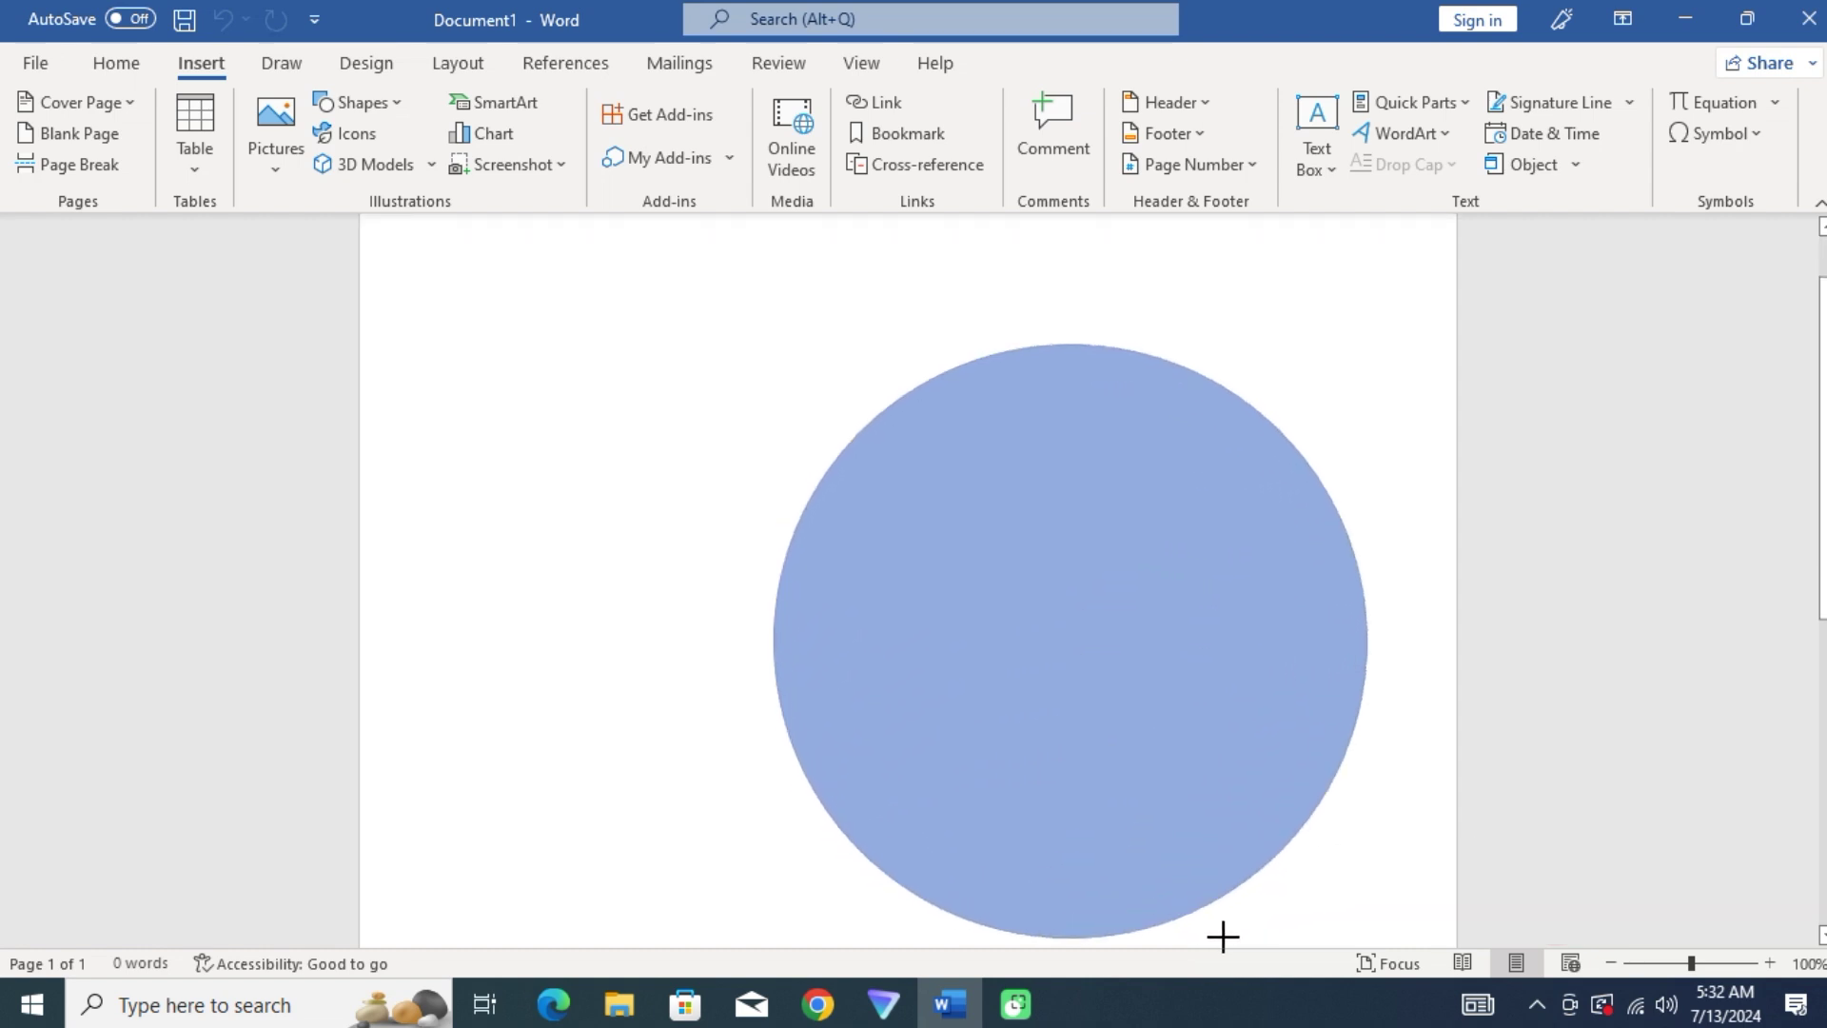
pyautogui.scroll(-1, 1389, 847)
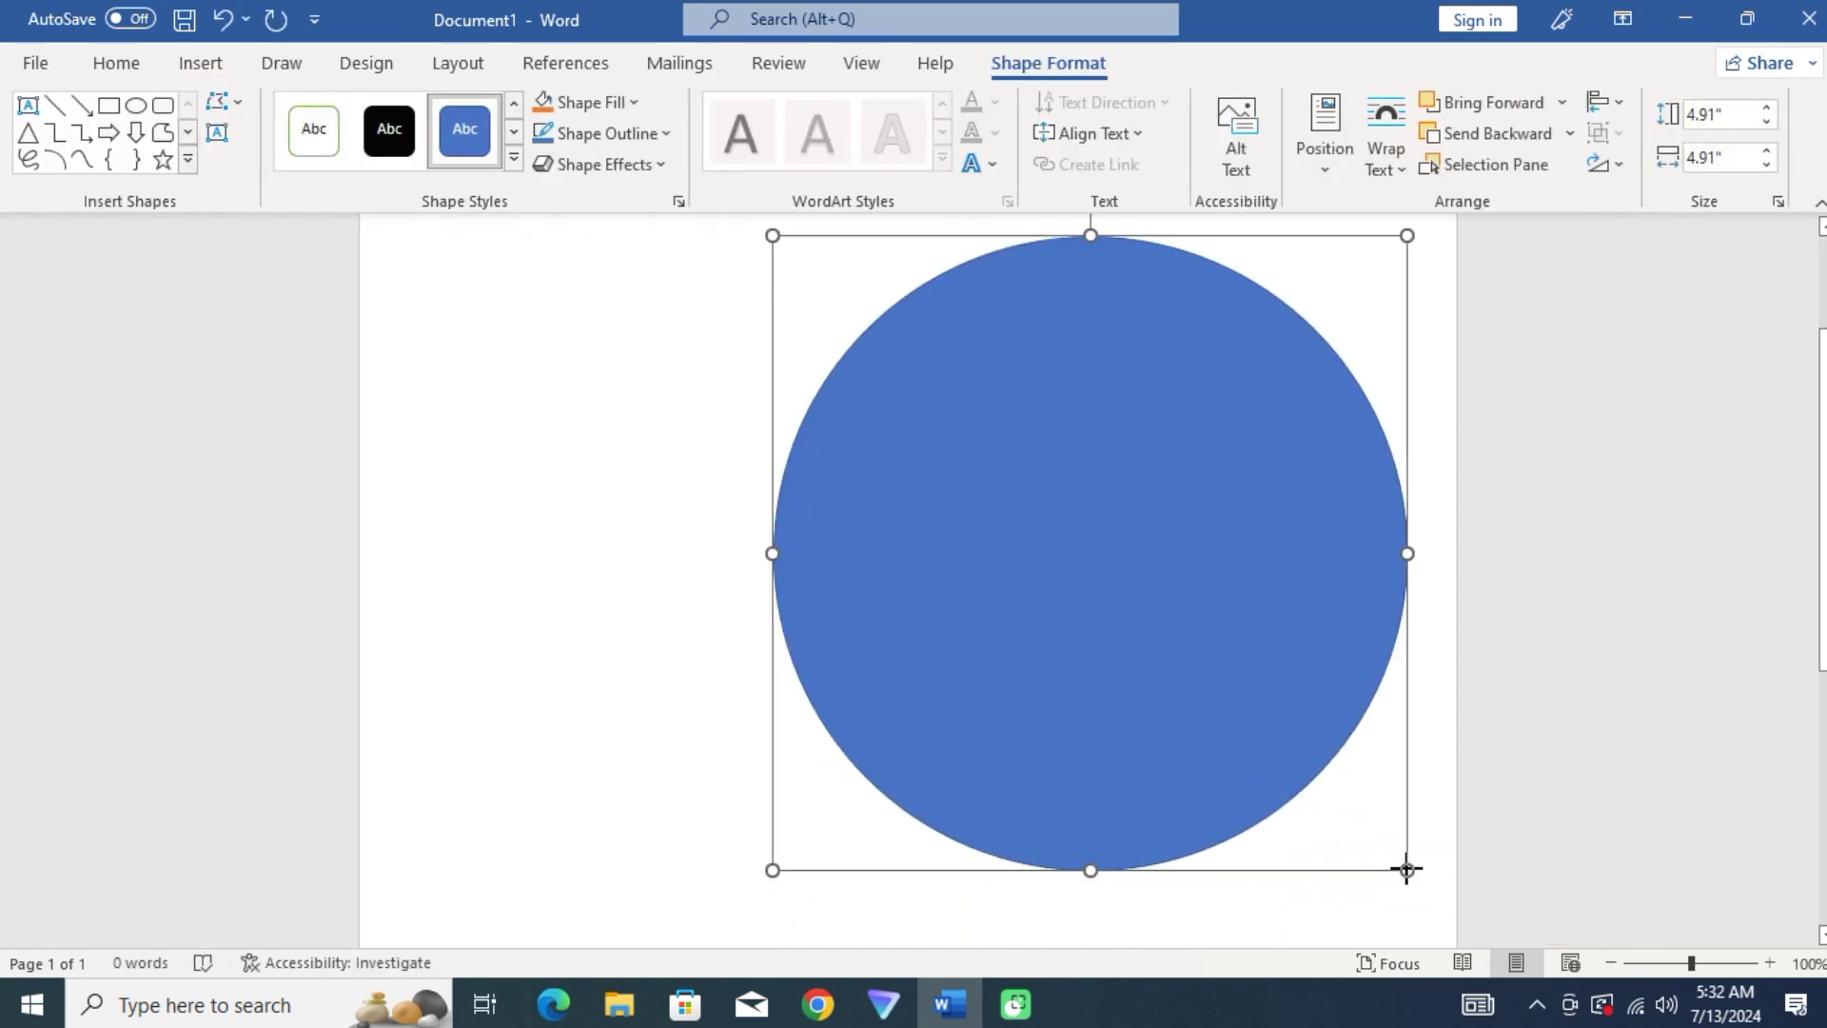
pyautogui.moveTo(1406, 869); pyautogui.dragTo(1328, 788)
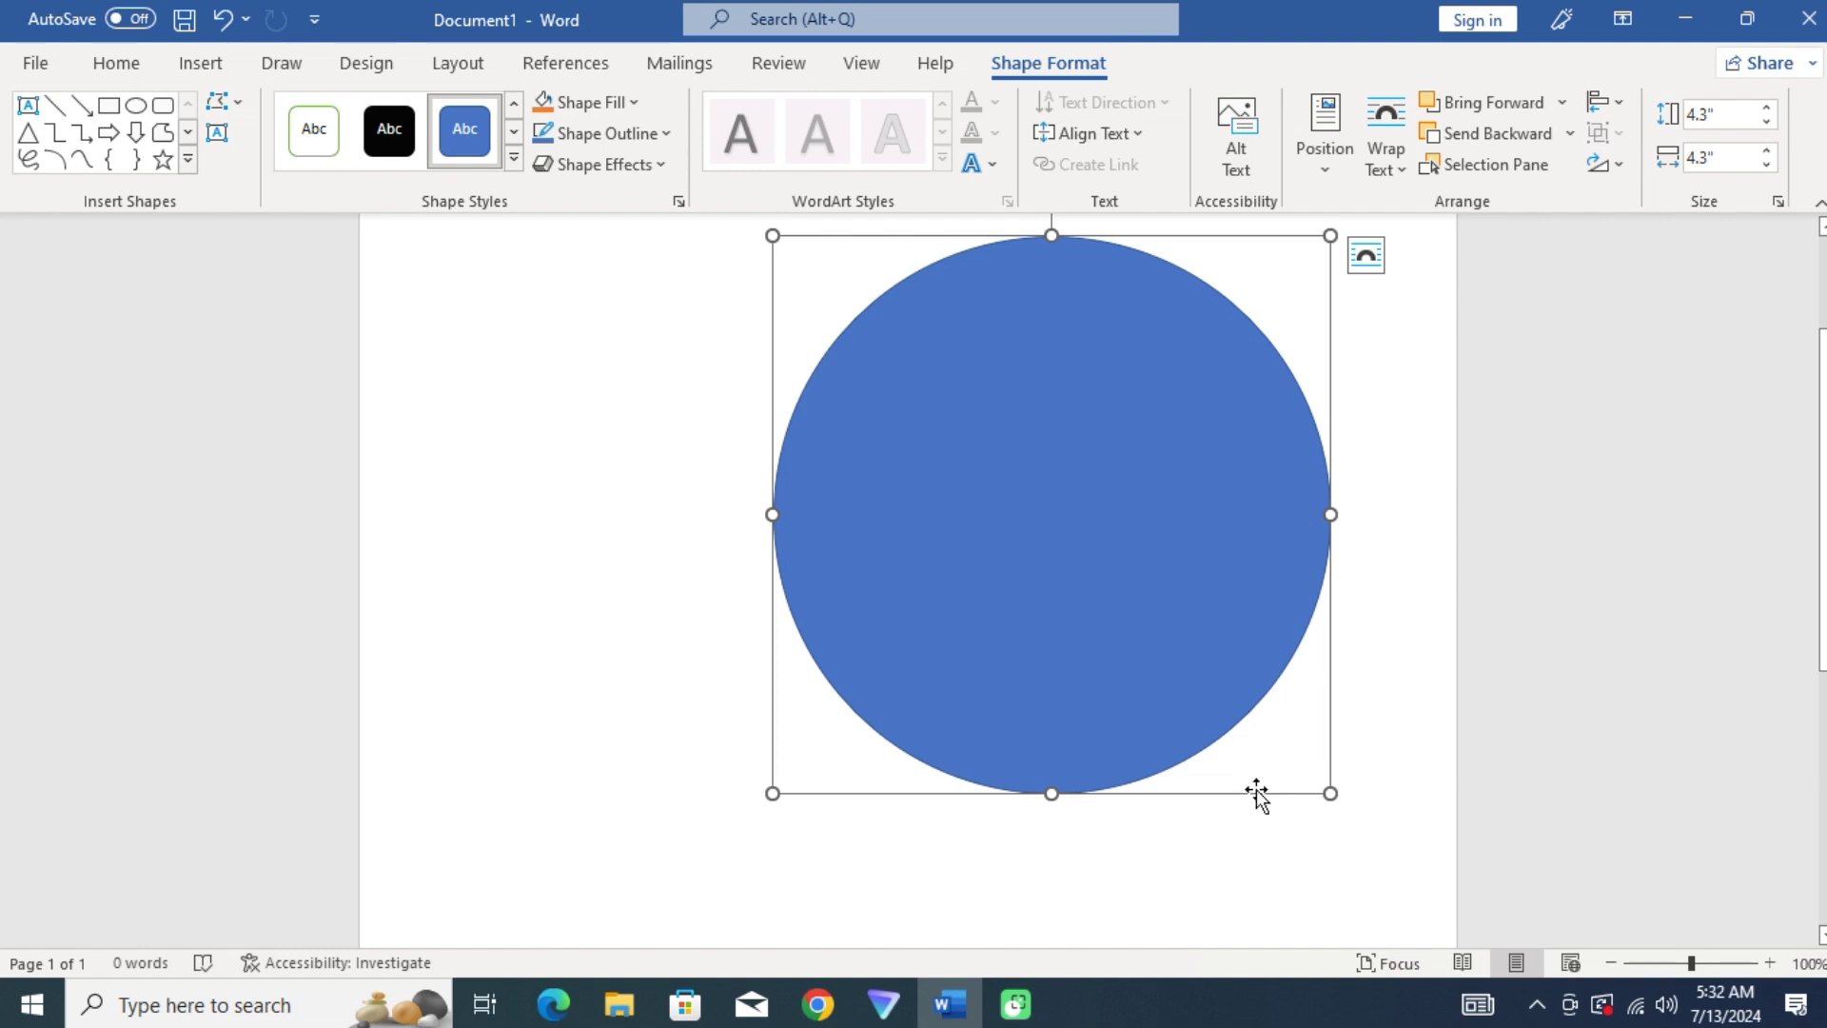
pyautogui.hotkey('ctrl', 'z')
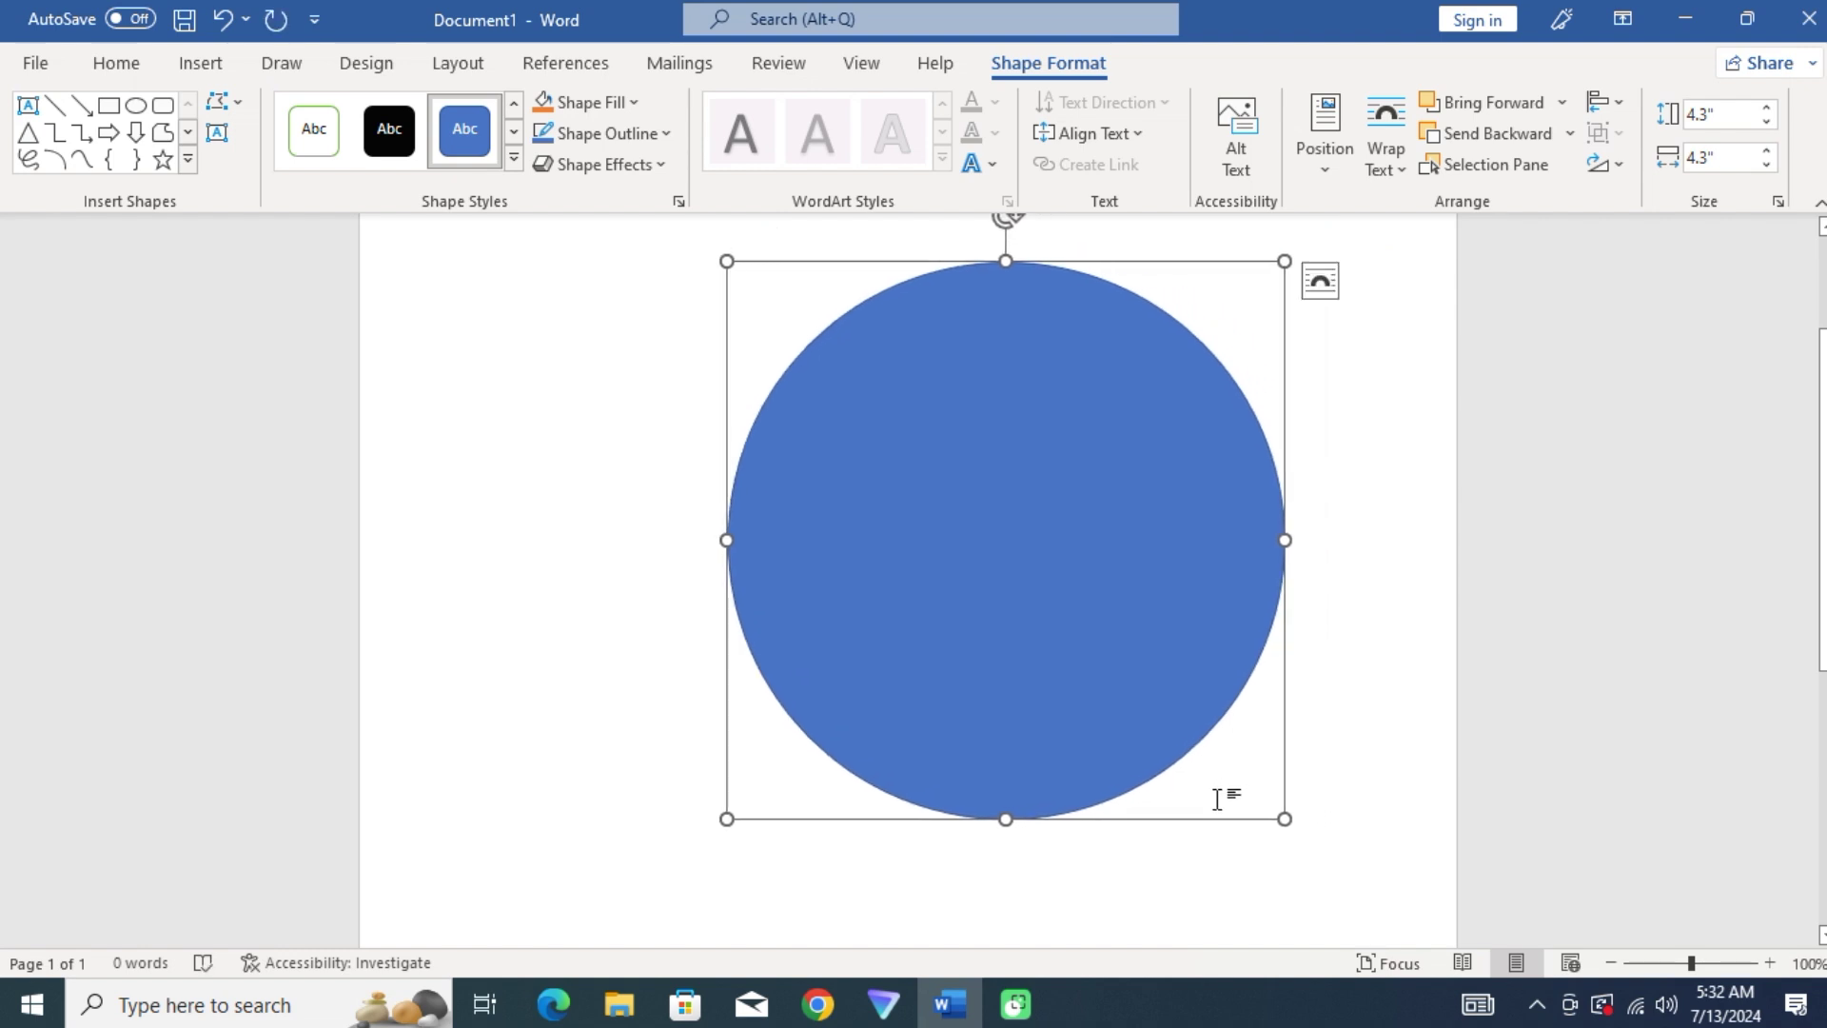
pyautogui.scroll(1, 1218, 799)
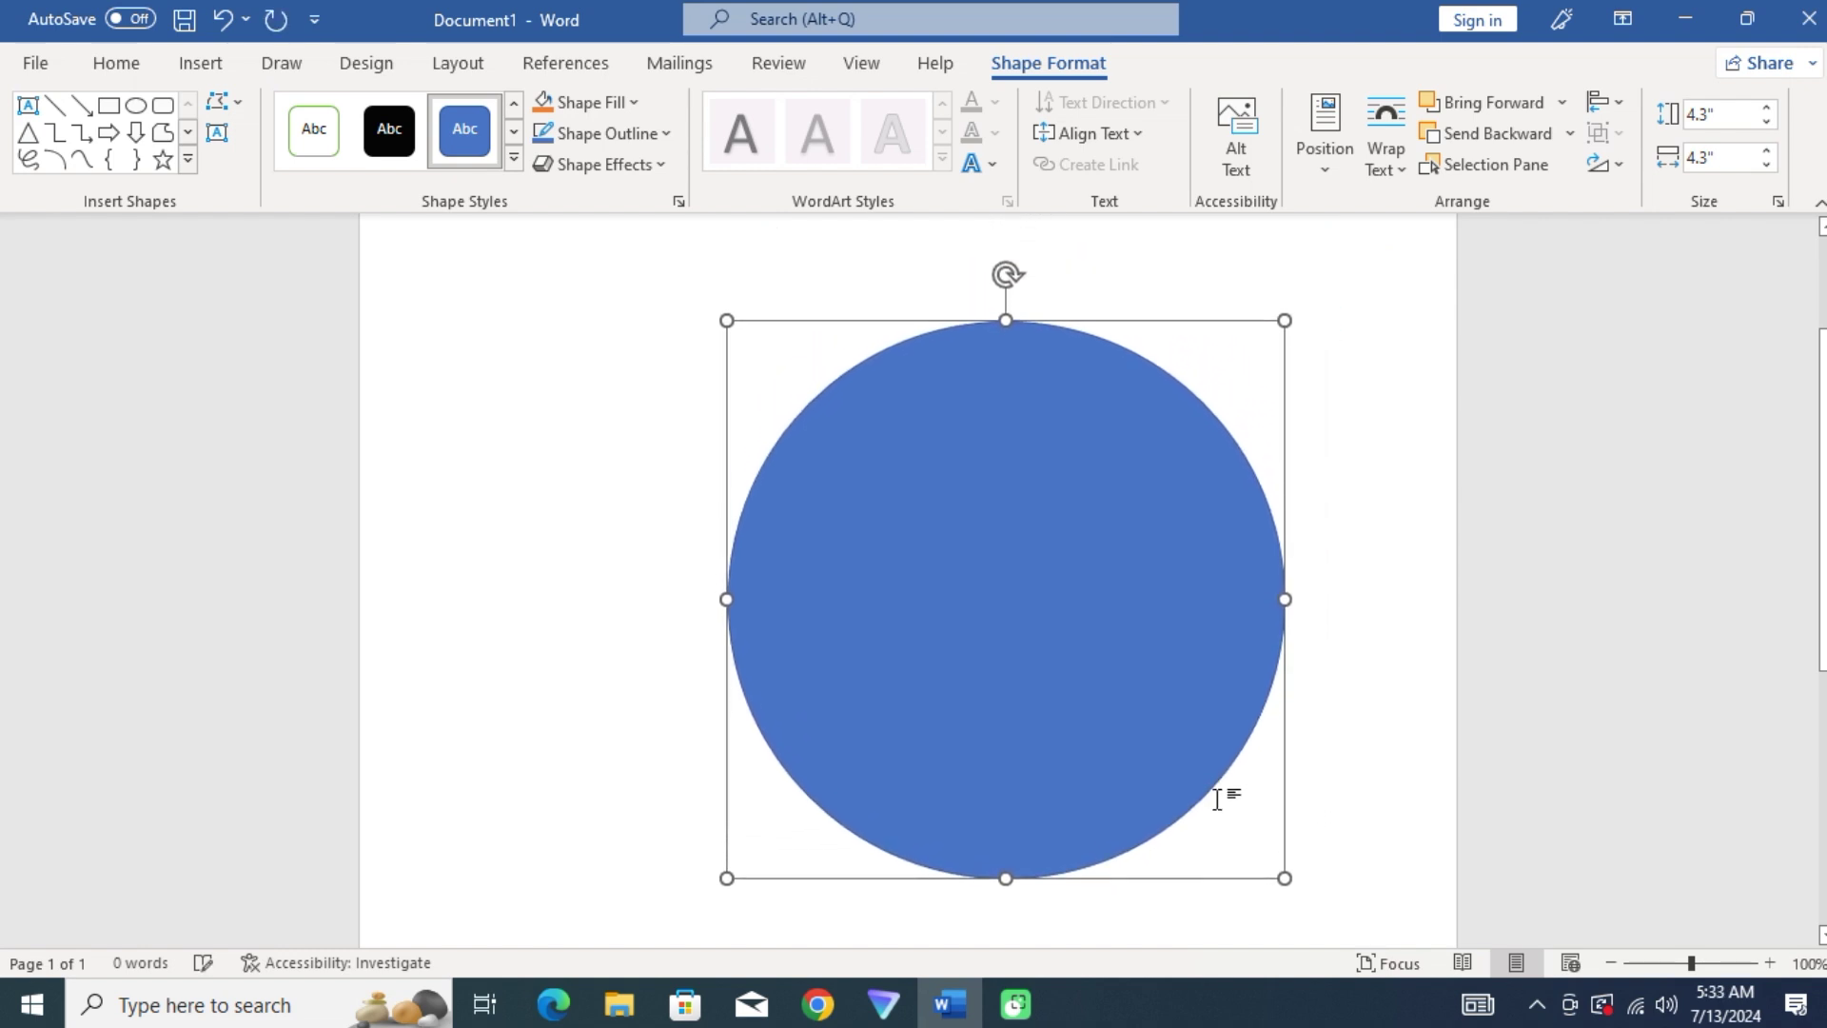
# - Give the circle a black 3 pt outline and no fill
pyautogui.click(665, 133)
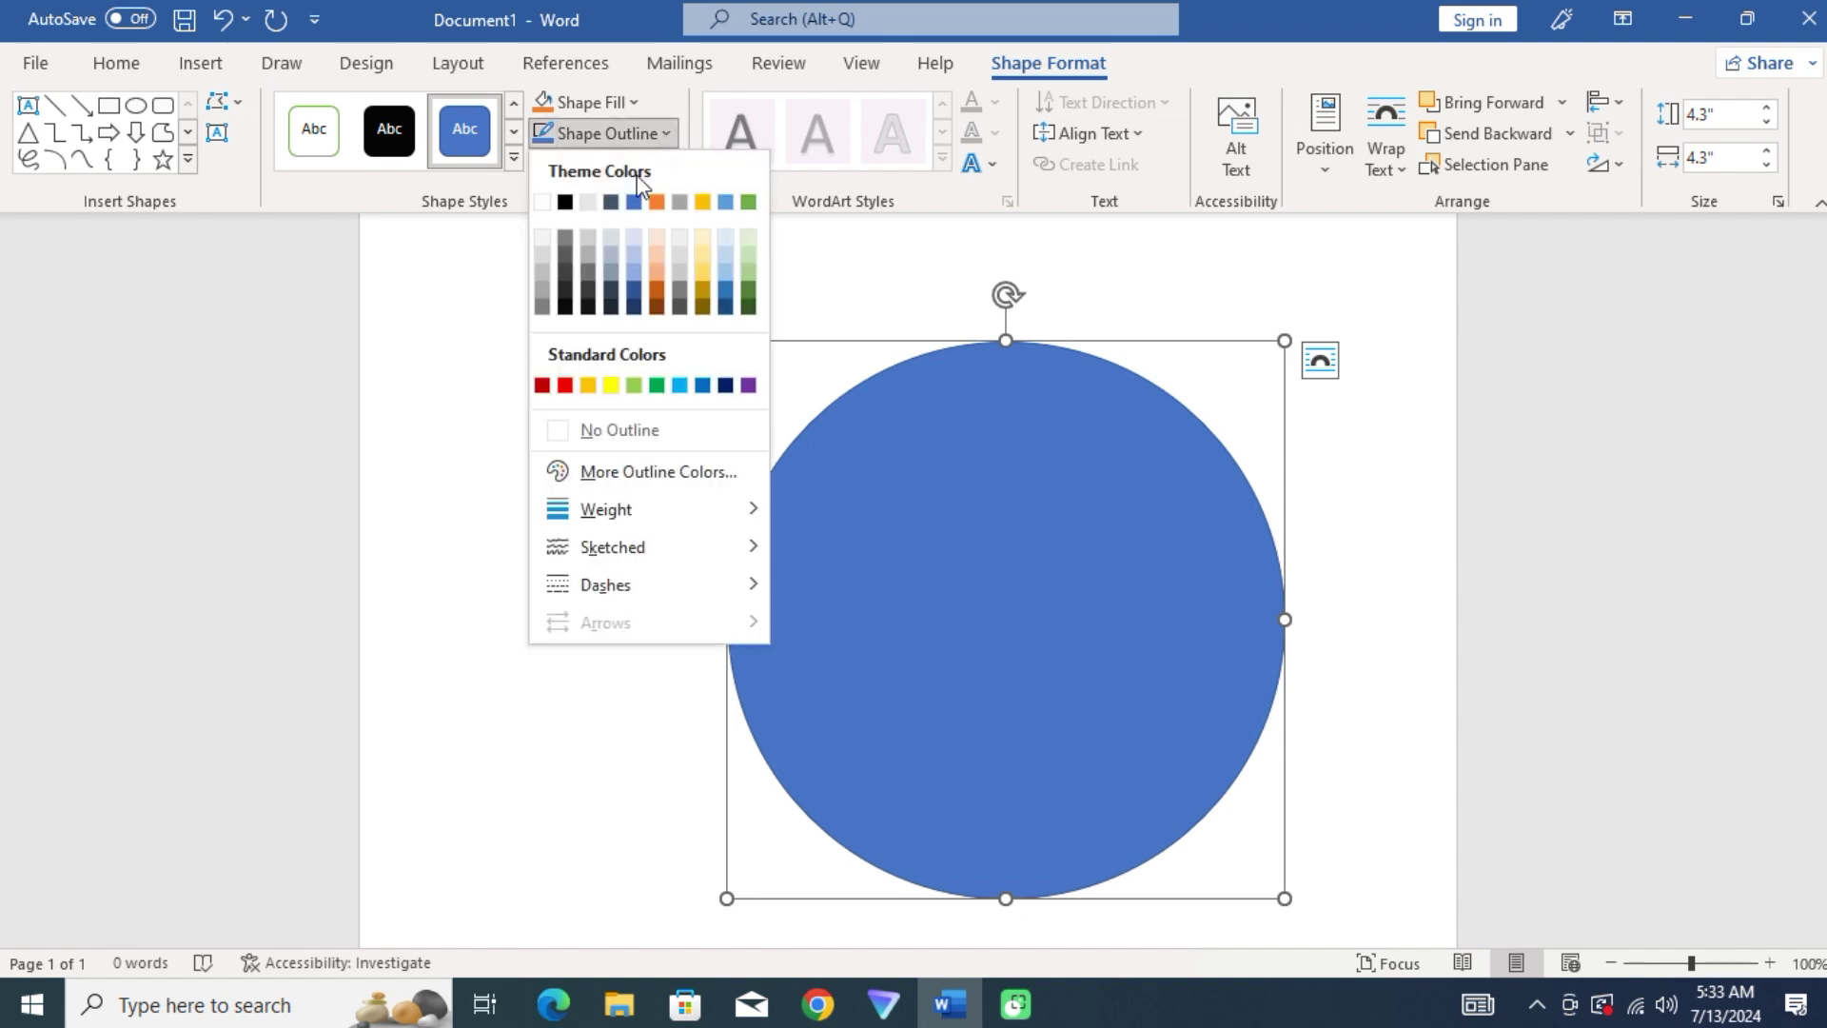
pyautogui.click(566, 202)
pyautogui.click(639, 138)
pyautogui.moveTo(607, 510)
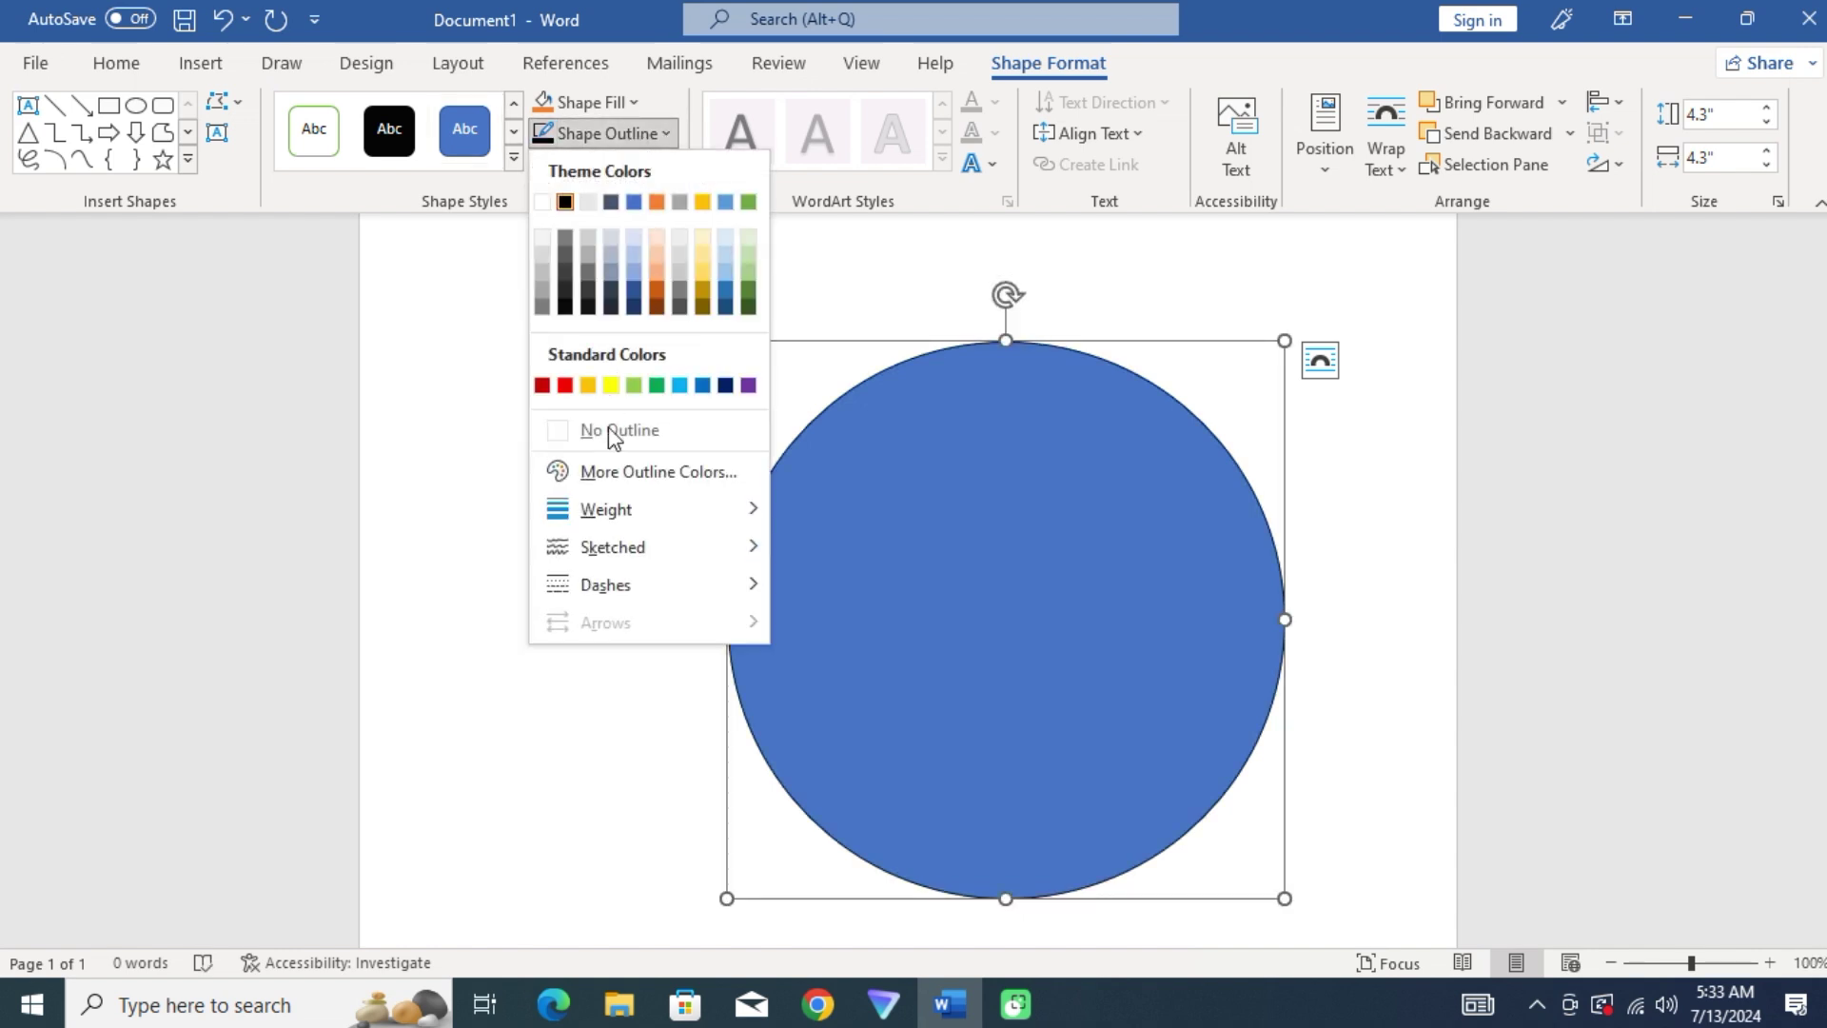
pyautogui.click(930, 736)
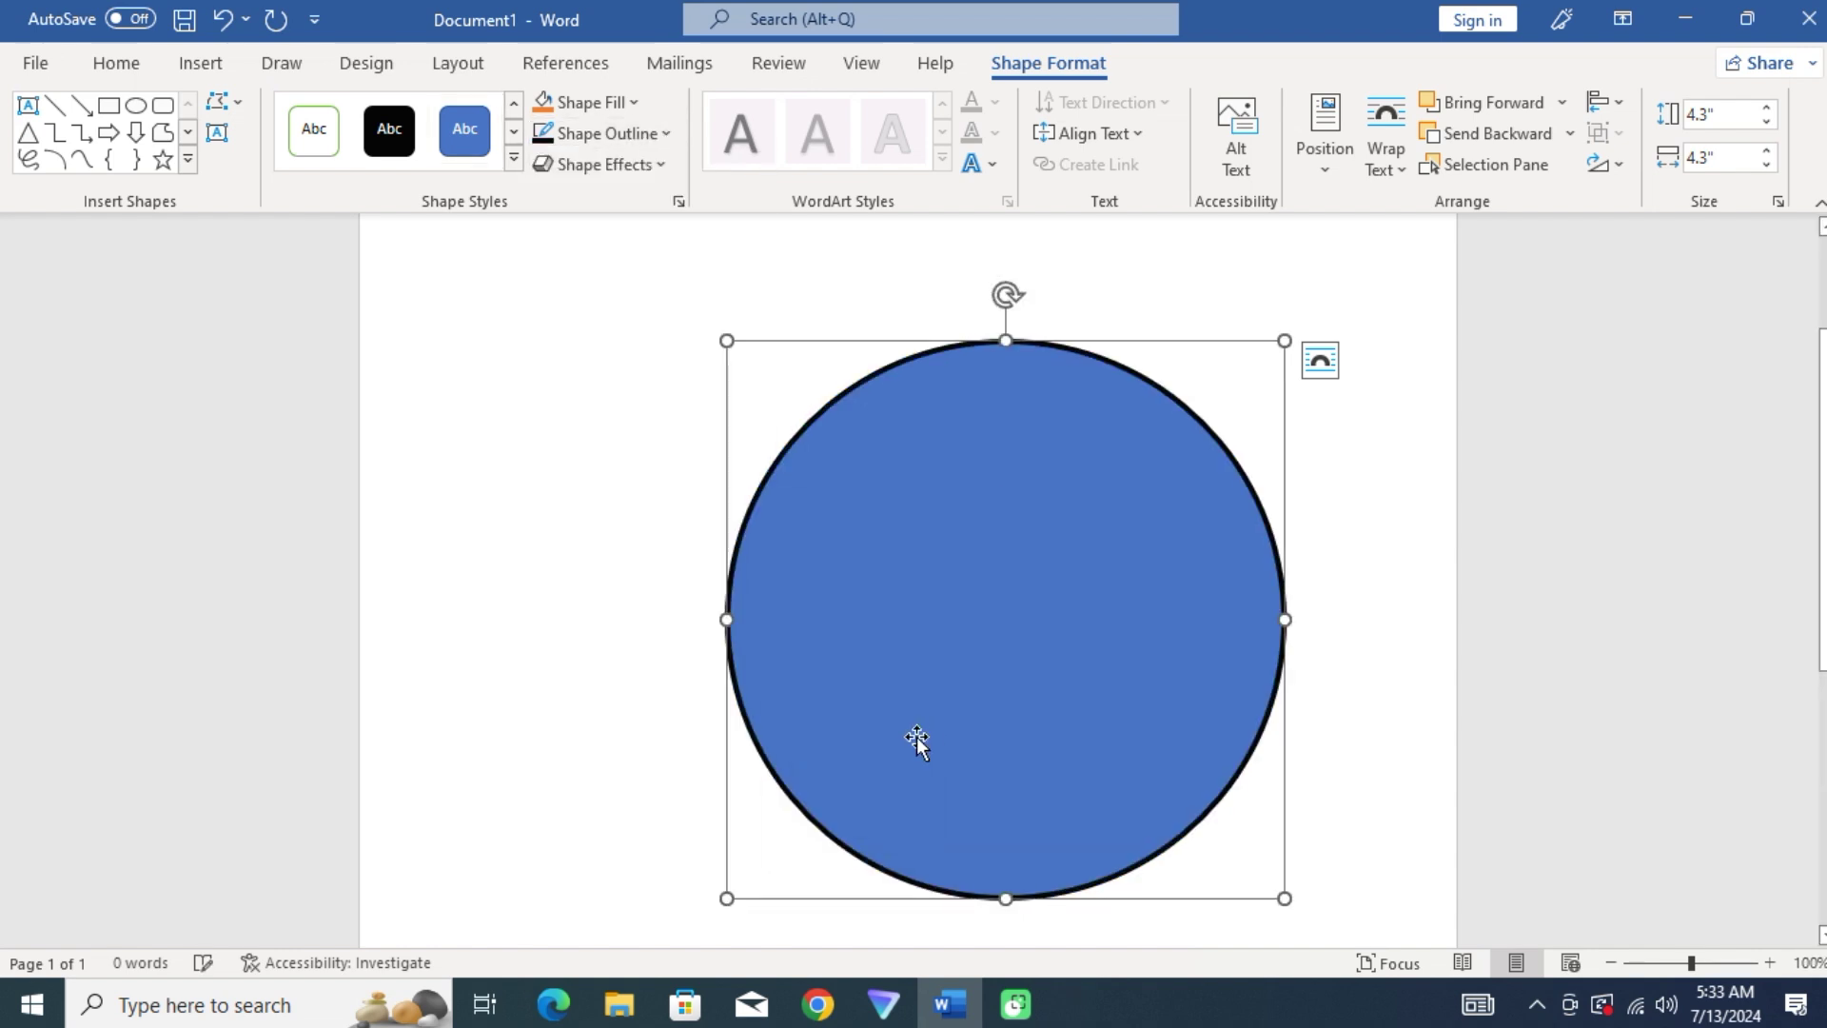
pyautogui.click(612, 101)
pyautogui.click(579, 402)
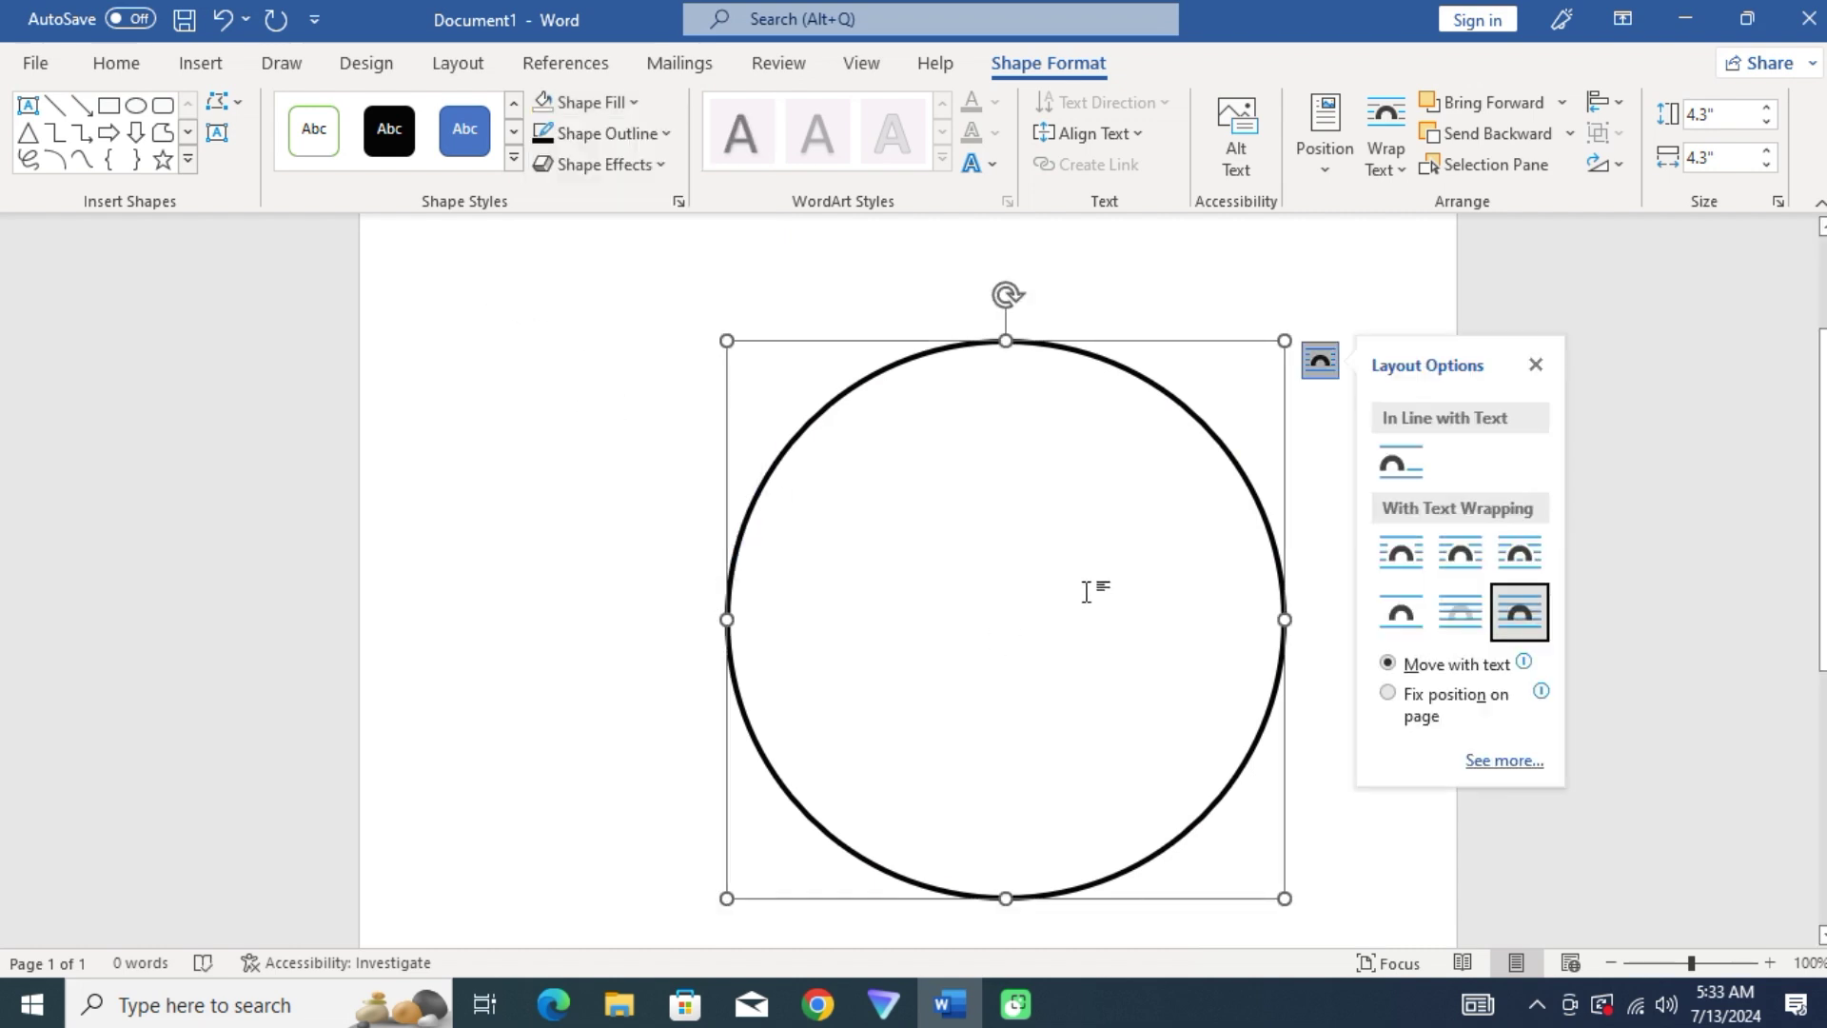
# - Paste a copy of the circle aligned over the original and narrow it to 3.82 inches wide
pyautogui.click(1535, 365)
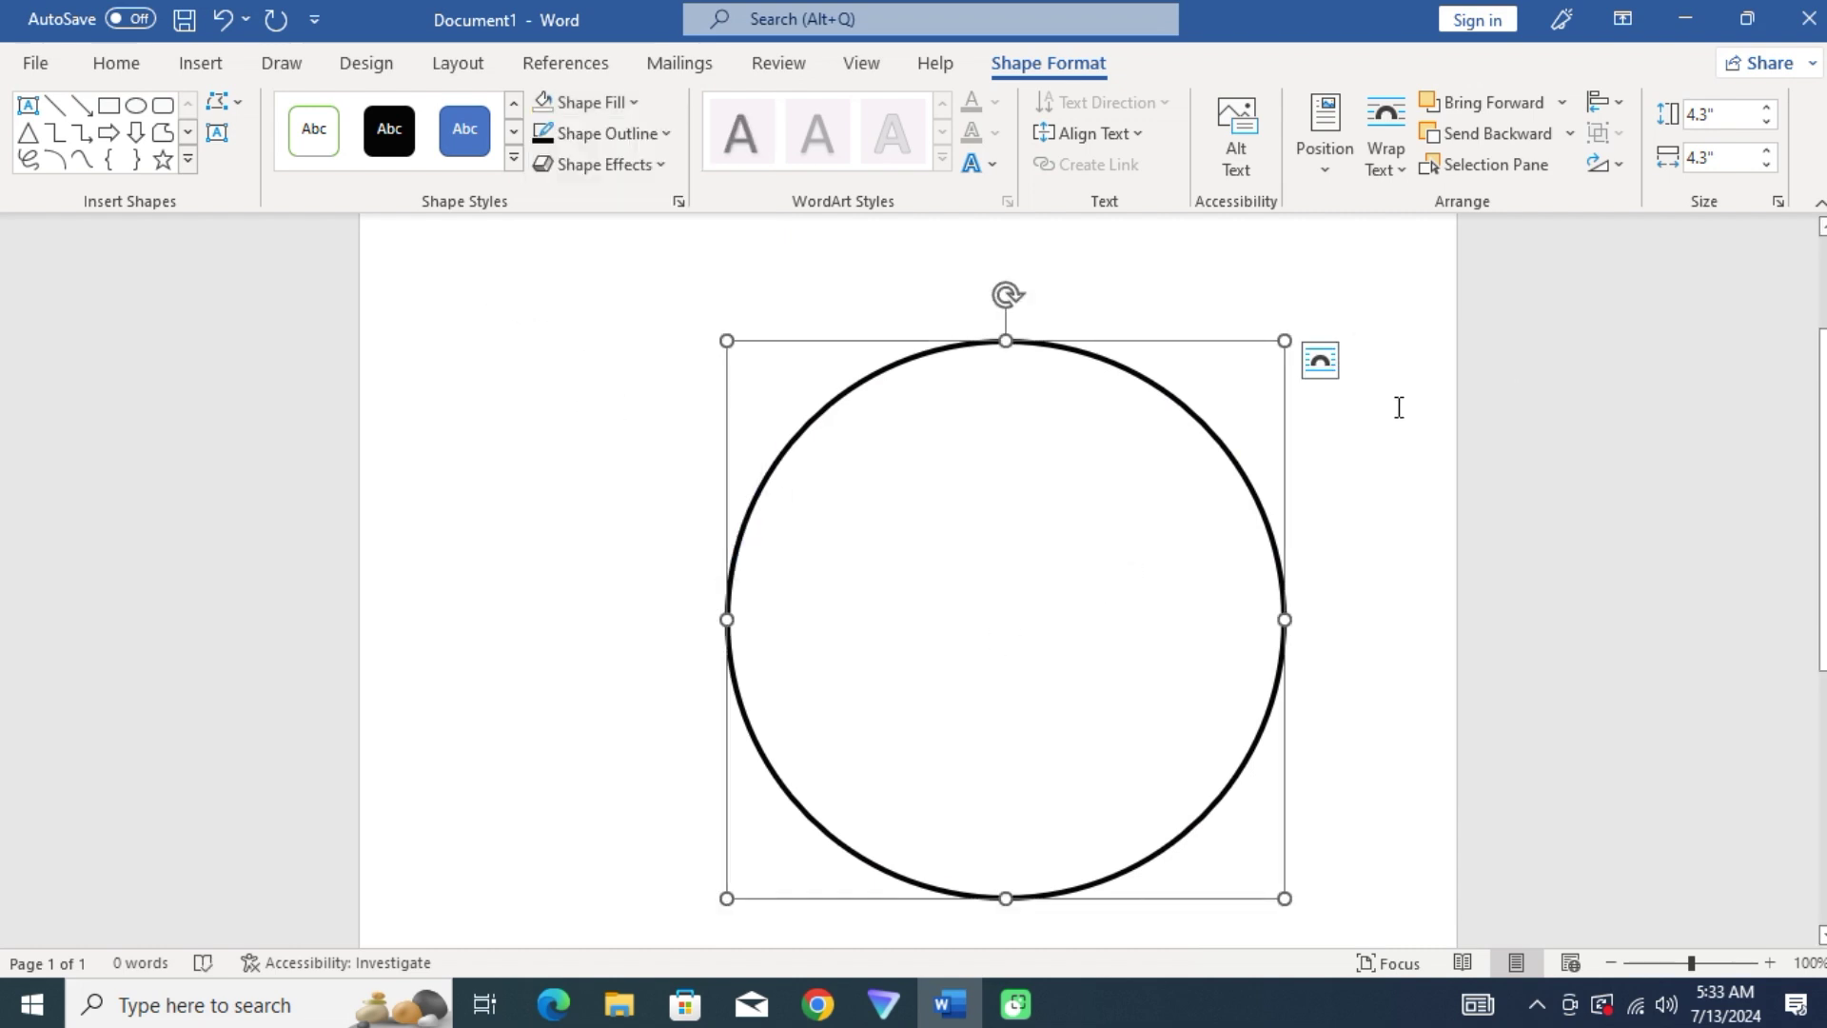
pyautogui.hotkey('ctrl', 'c')
pyautogui.hotkey('ctrl', 'v')
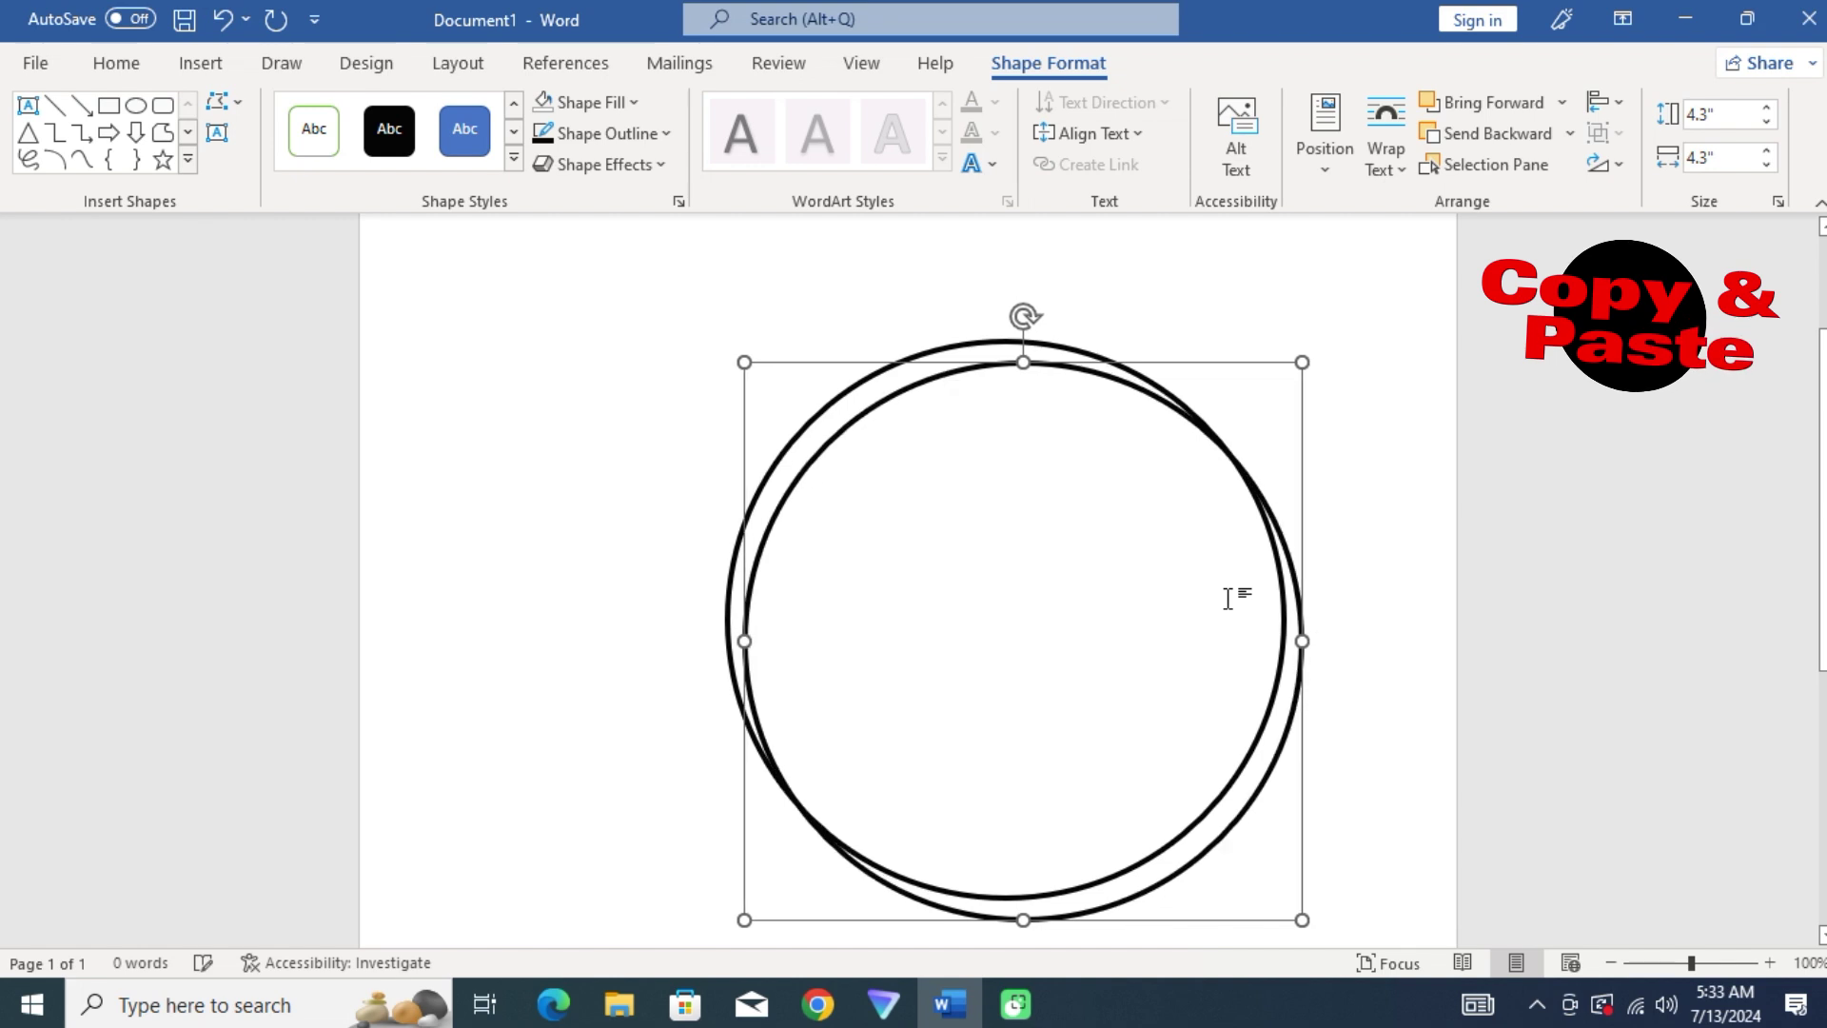
pyautogui.press('Up')
pyautogui.press('Up')
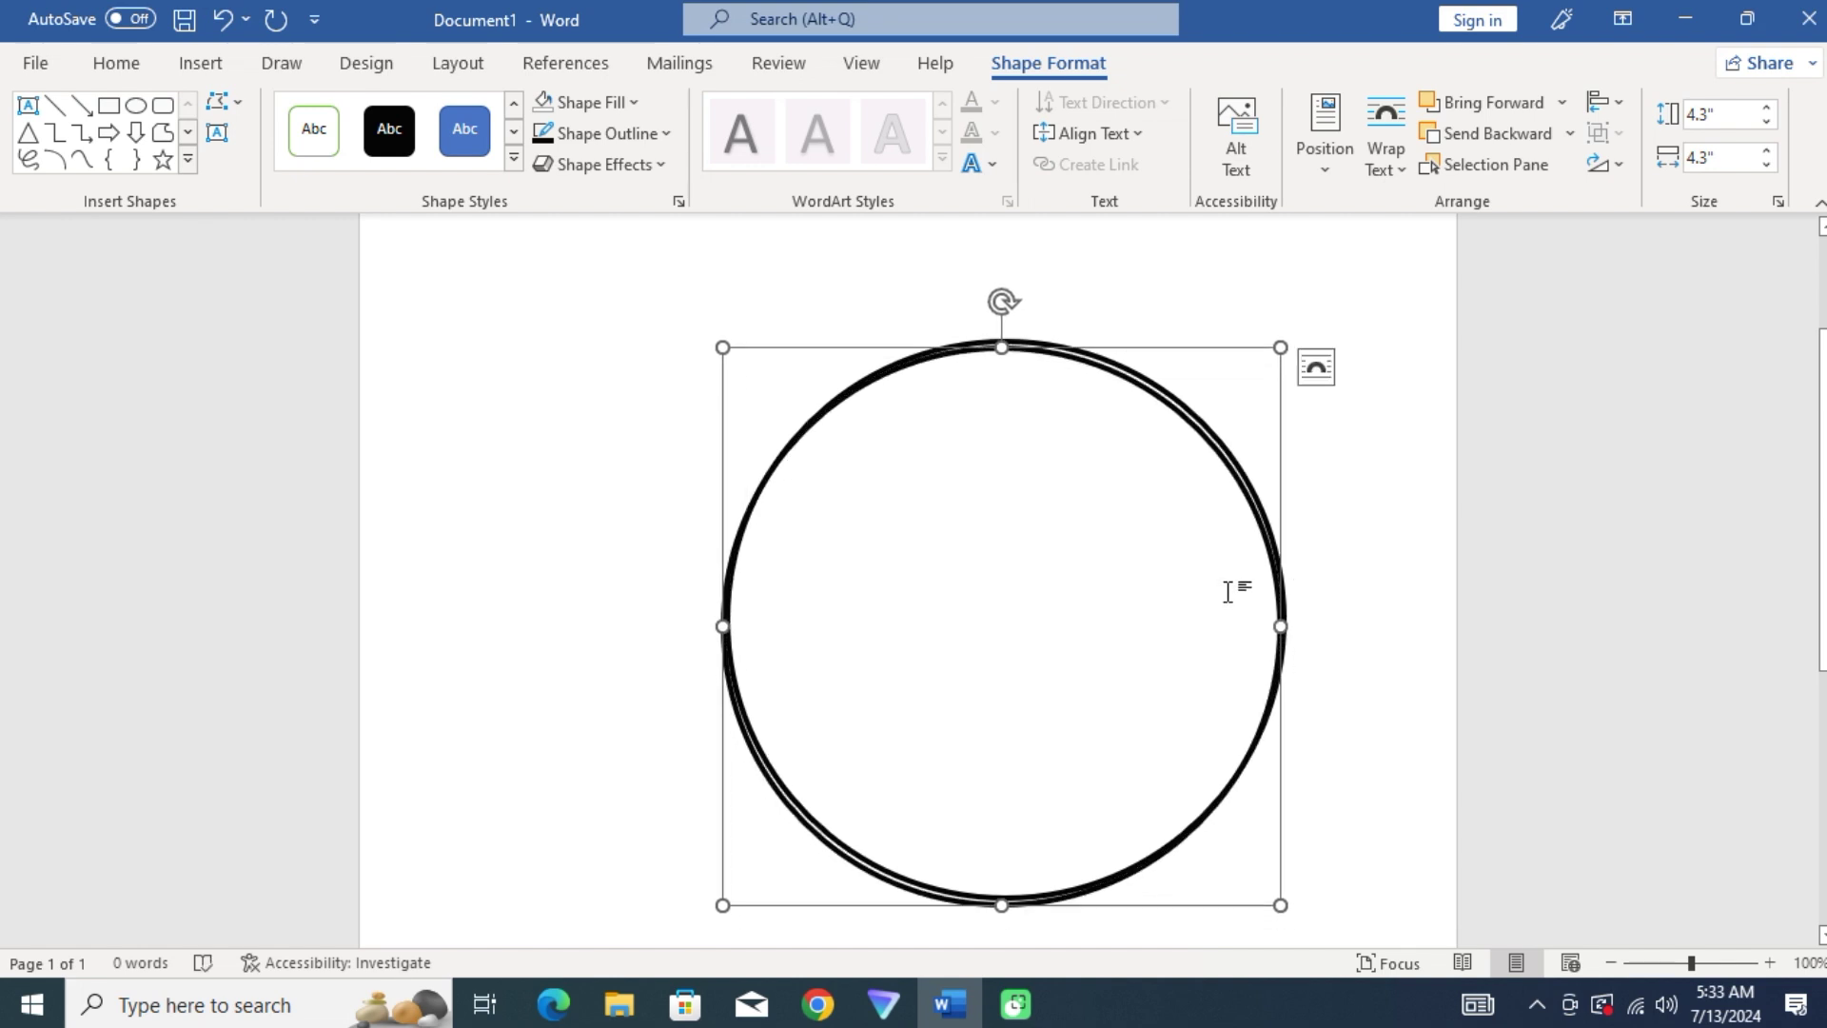
pyautogui.press('Up')
pyautogui.press('Right')
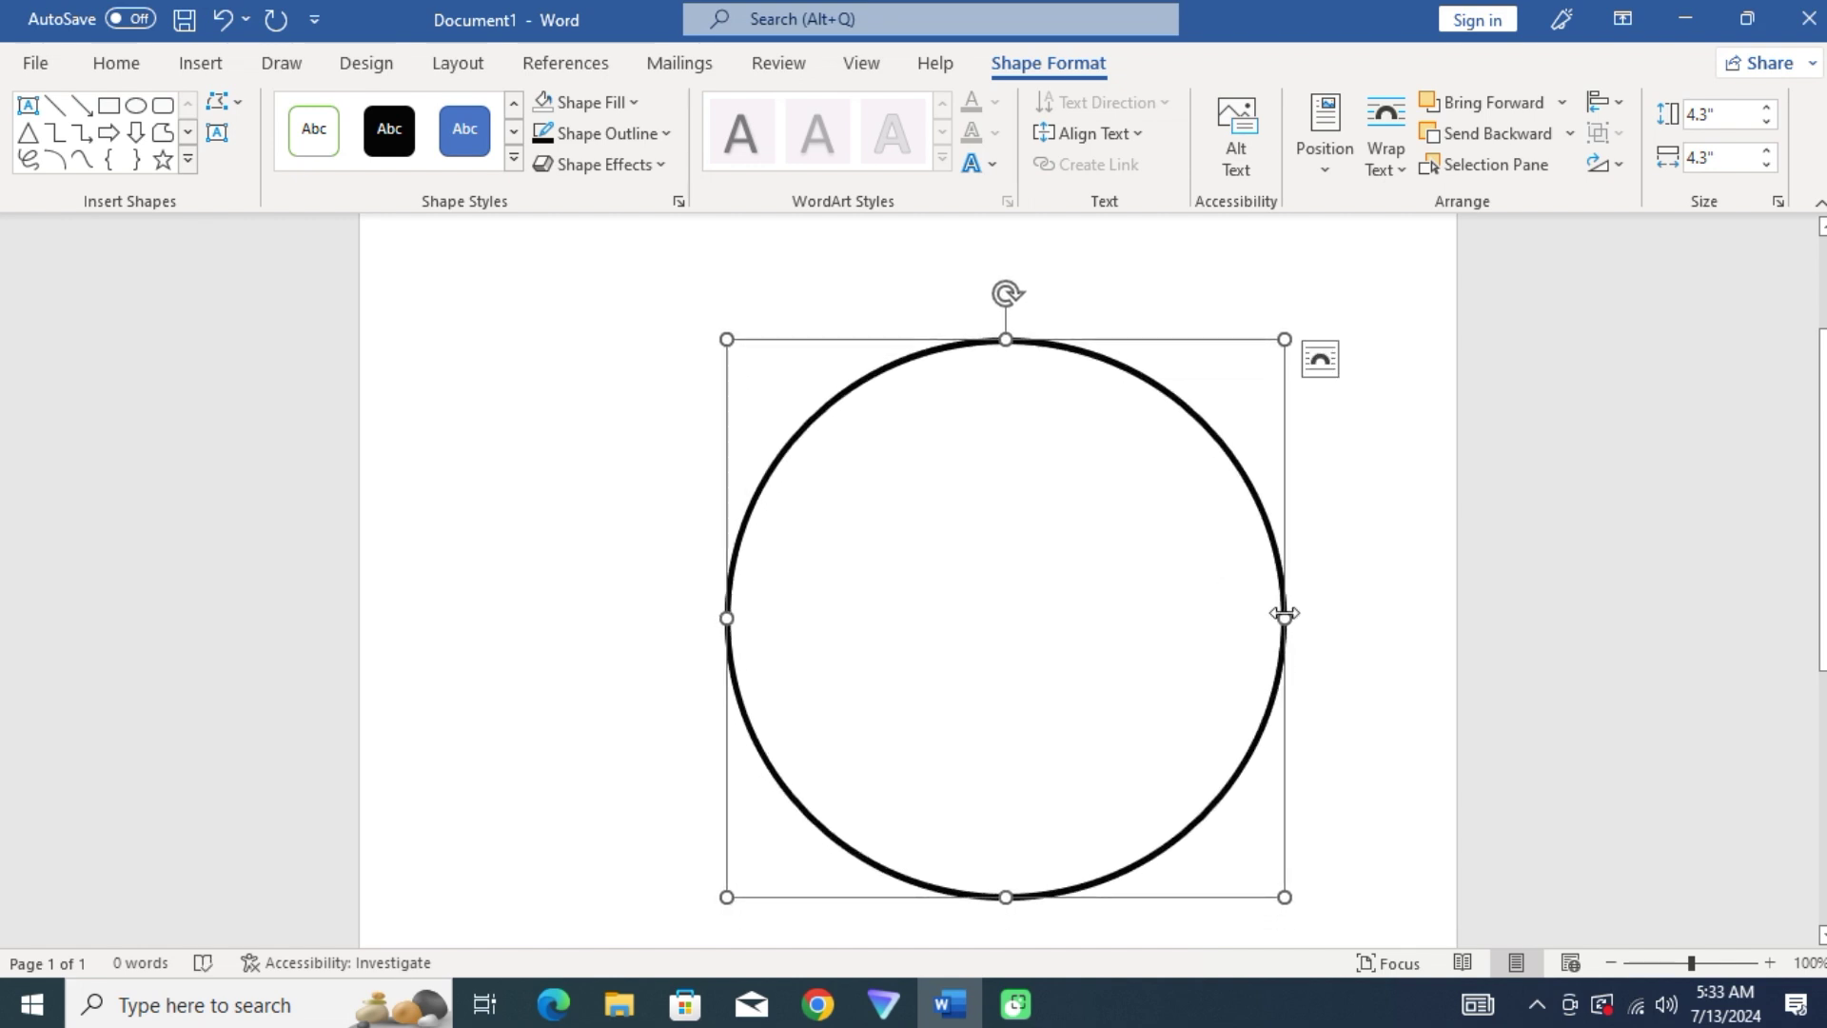
pyautogui.moveTo(1285, 614); pyautogui.dragTo(1227, 612)
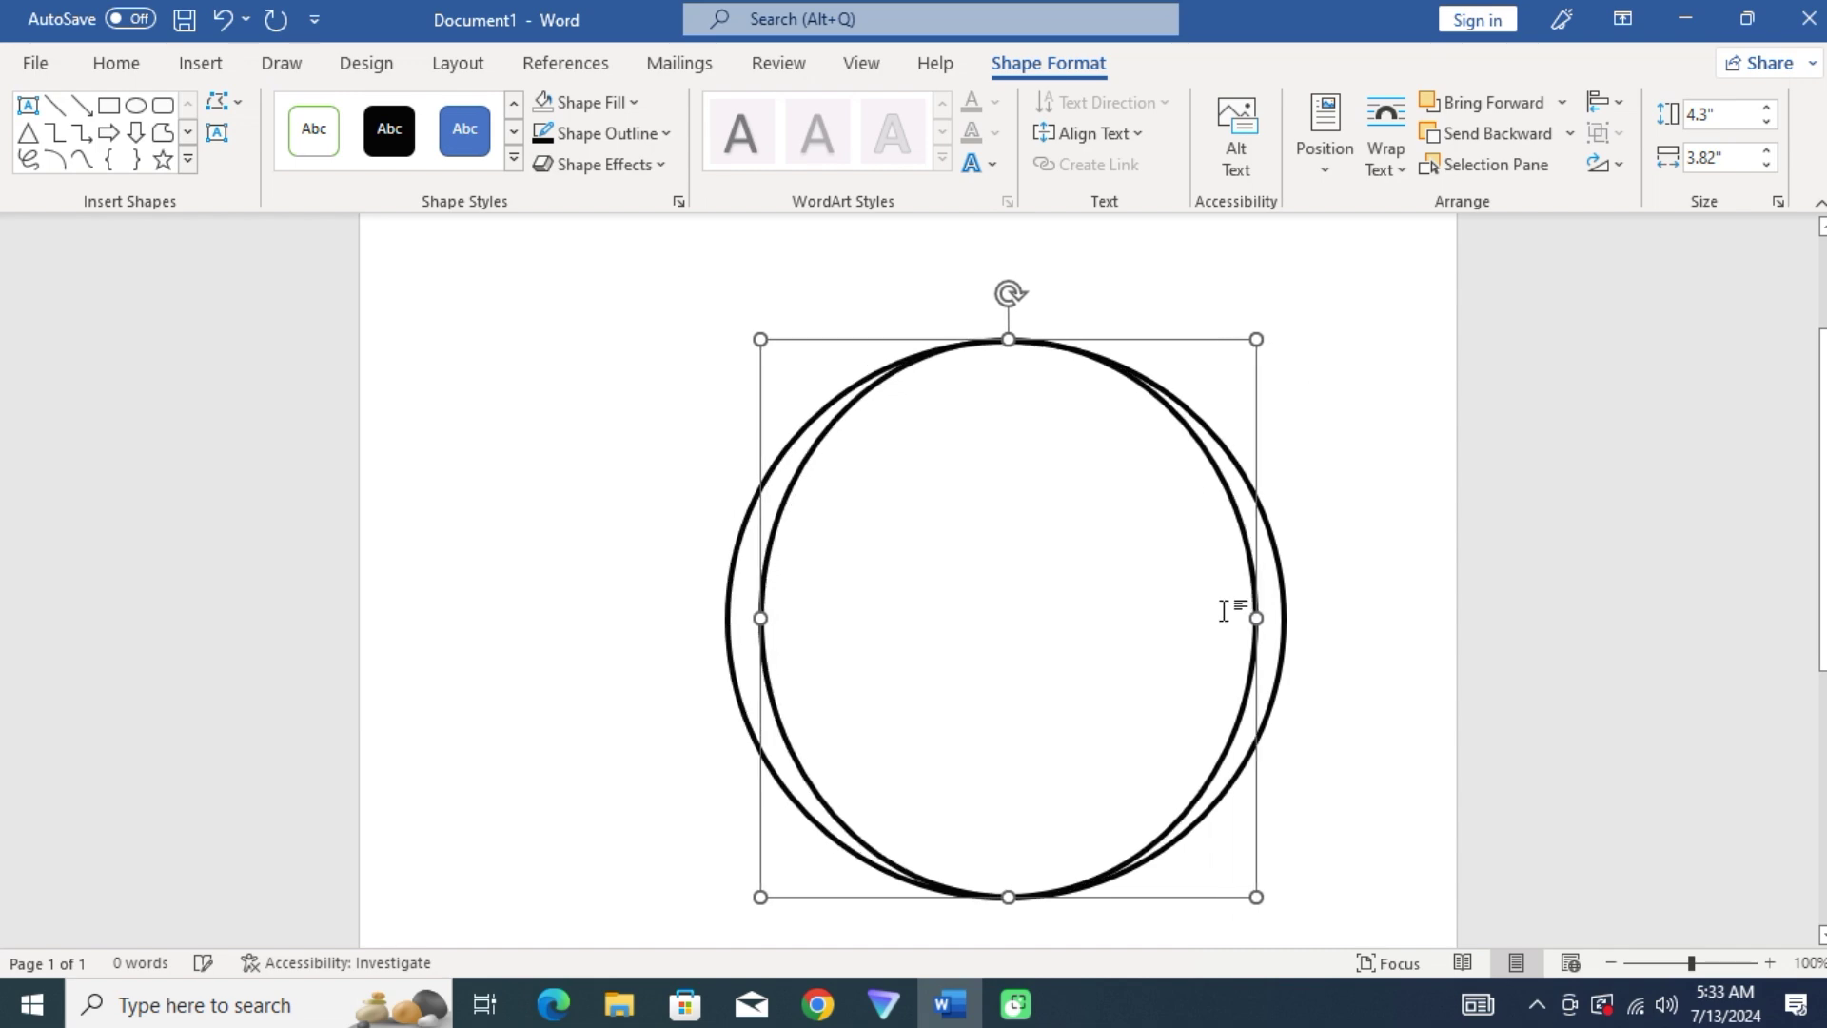
pyautogui.click(885, 550)
# - Draw a thicker vertical line from the circle's top to its bottom
pyautogui.click(200, 63)
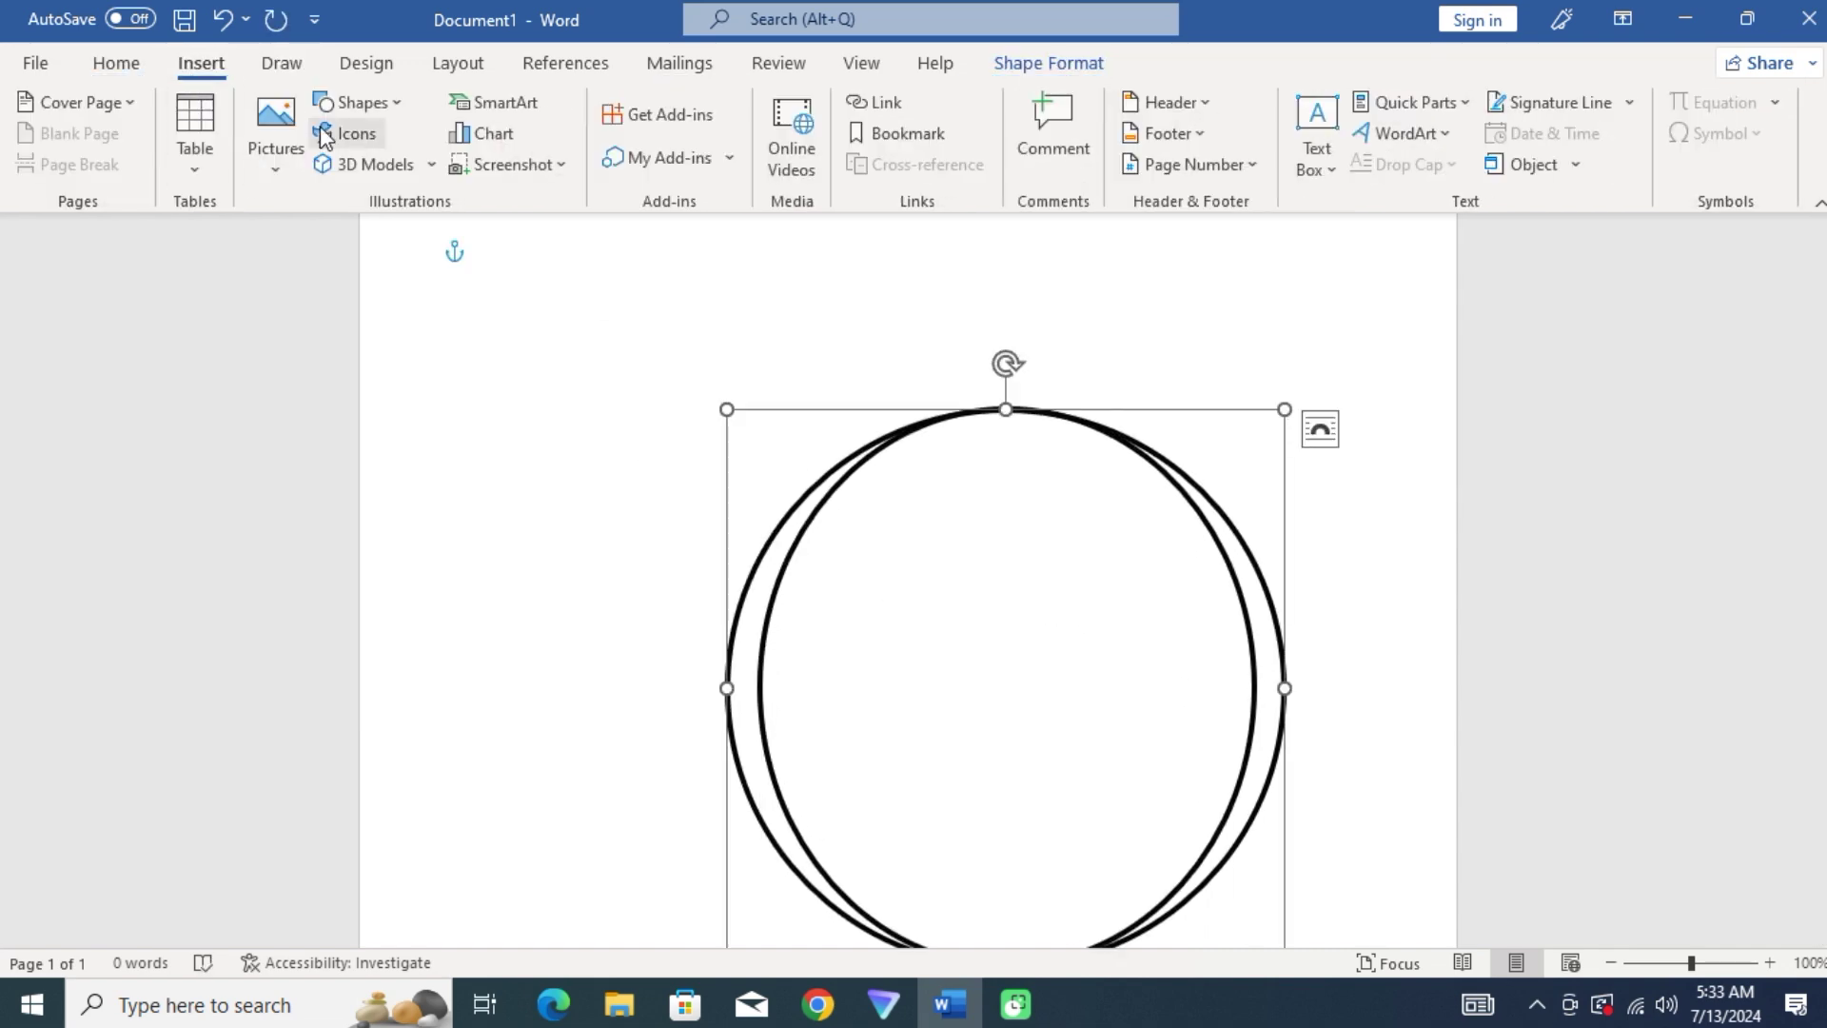
pyautogui.click(357, 102)
pyautogui.click(326, 277)
pyautogui.moveTo(1006, 409); pyautogui.dragTo(1001, 854)
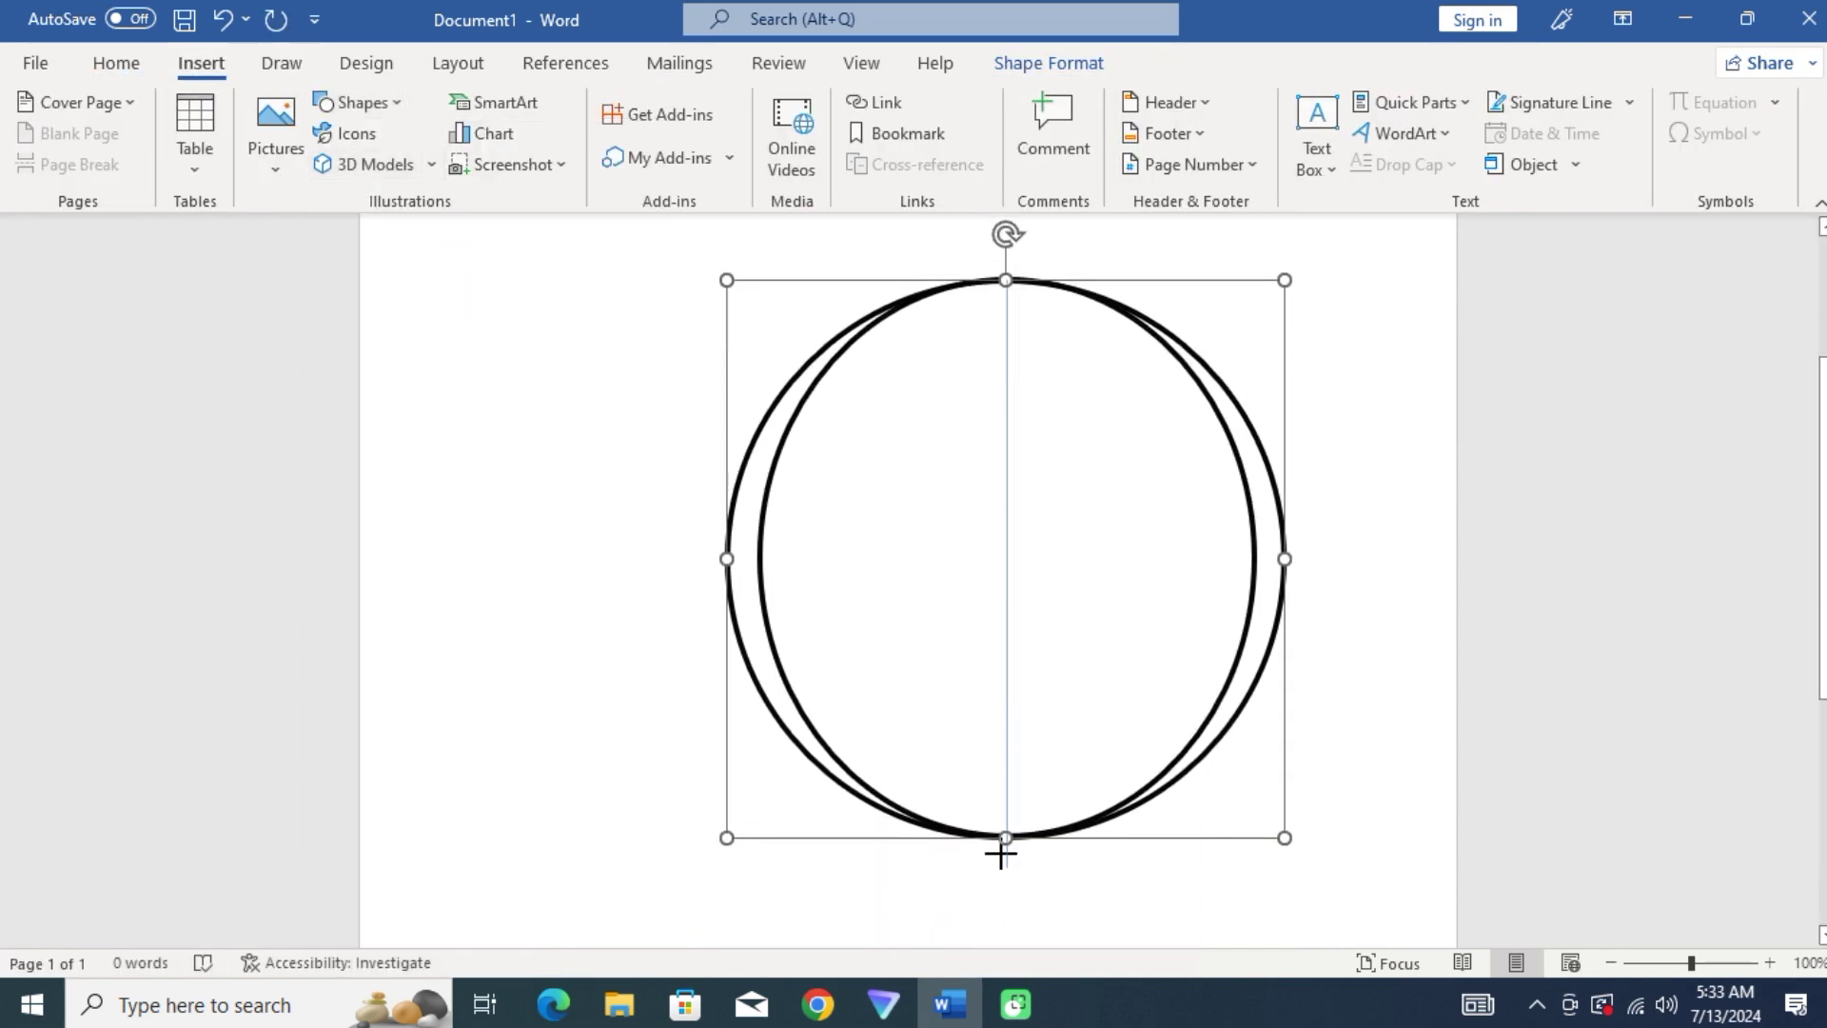
pyautogui.click(664, 140)
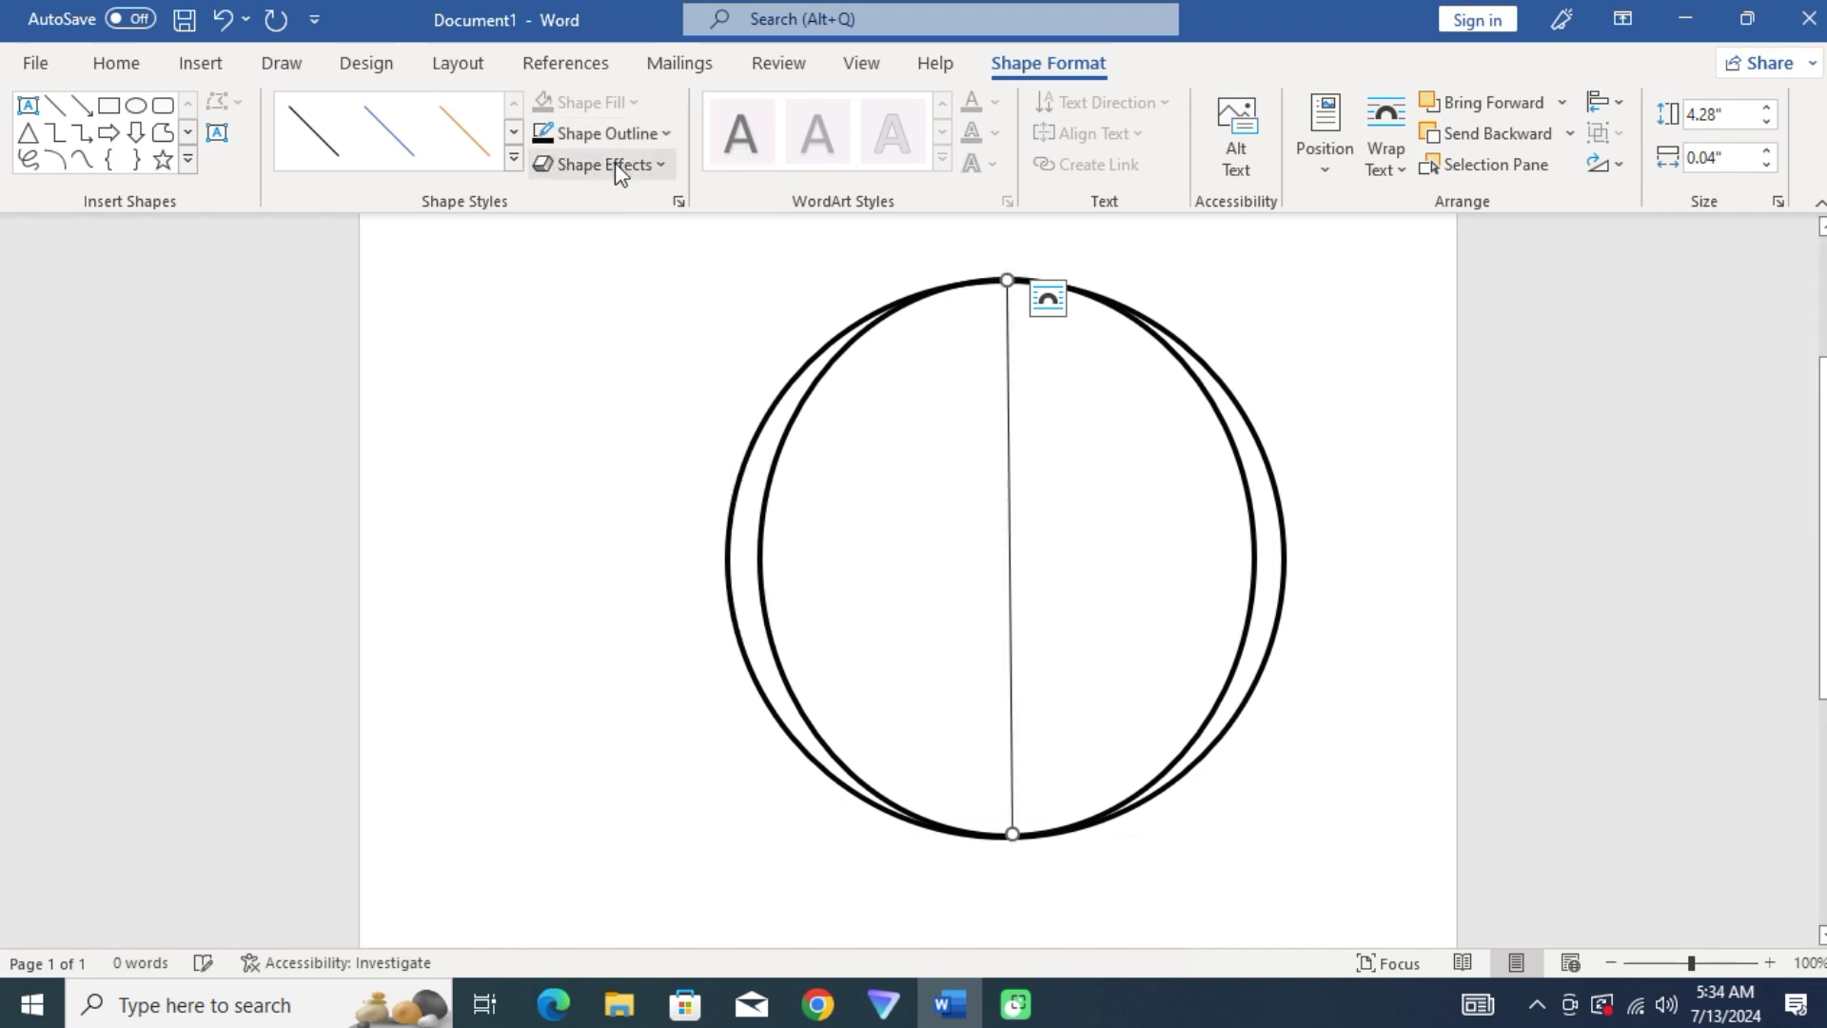
pyautogui.click(664, 133)
pyautogui.click(819, 609)
pyautogui.click(1252, 542)
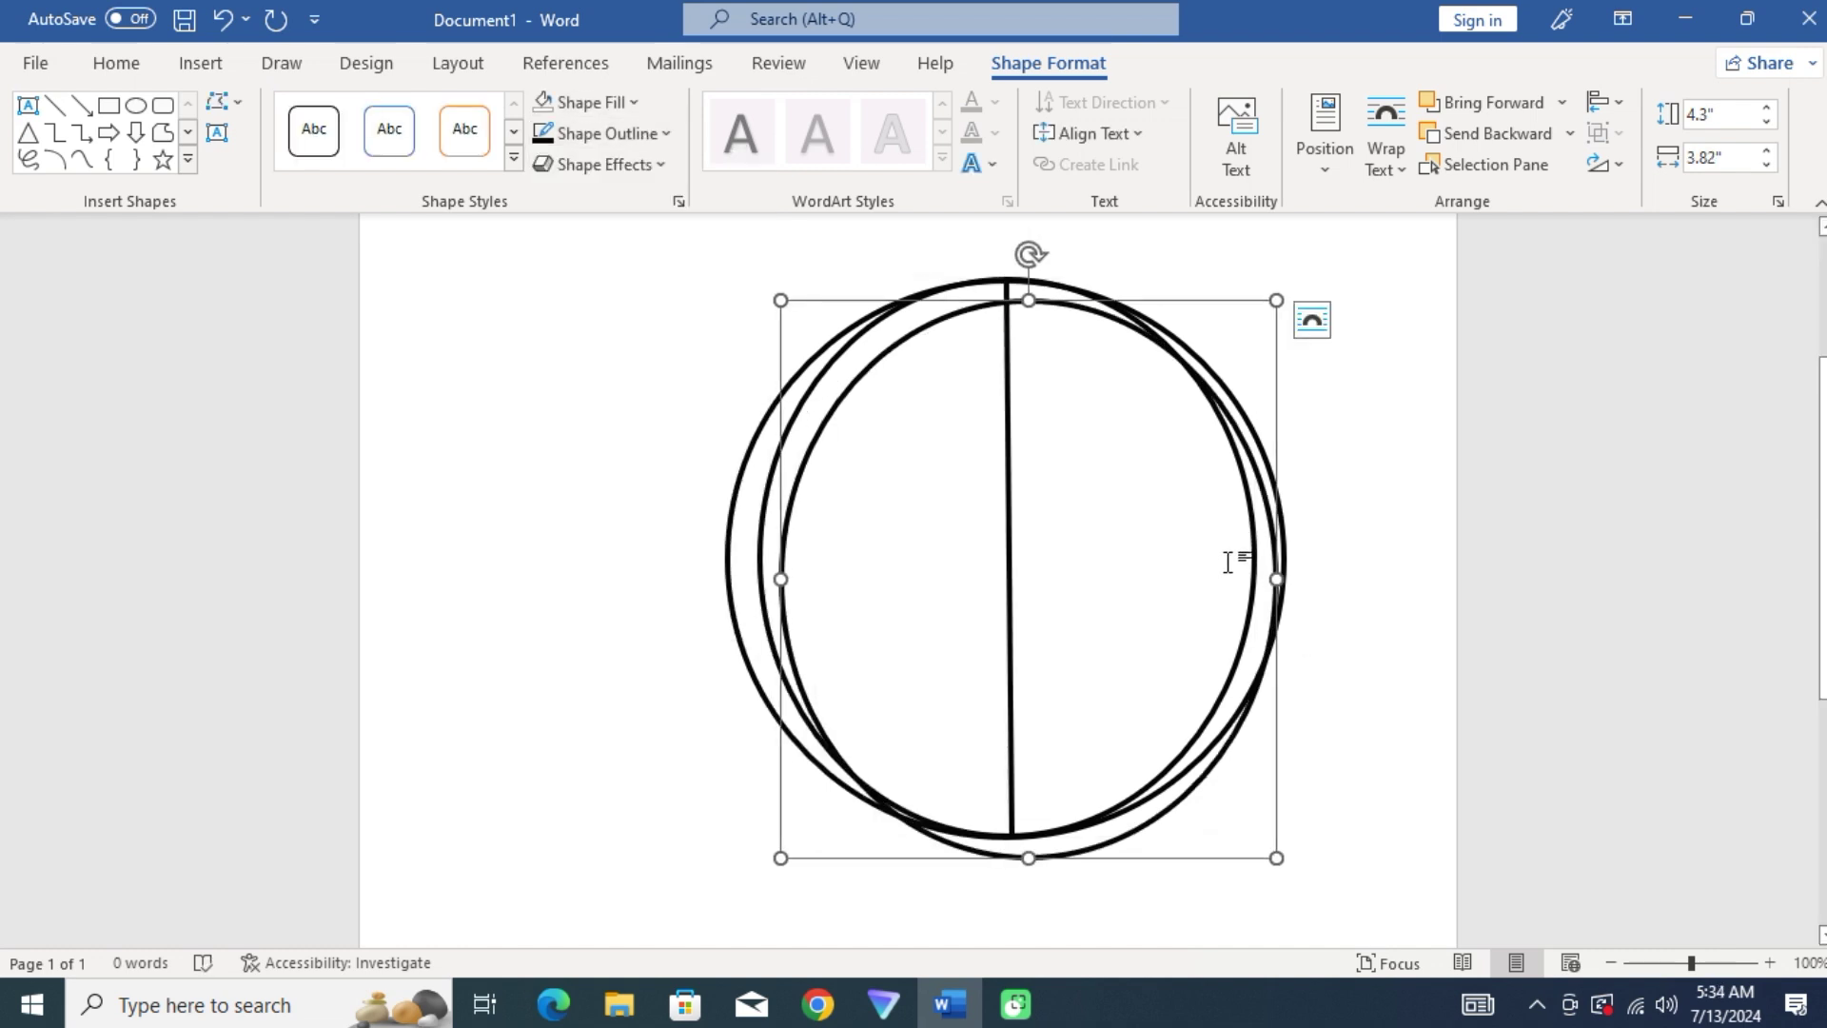
# - Align further ellipse copies and narrow them into nested meridians, down to a 0.45-inch-wide centre ellipse
pyautogui.moveTo(1227, 562)
pyautogui.mouseDown()
pyautogui.moveTo(1251, 552)
pyautogui.moveTo(1205, 563)
pyautogui.mouseUp()
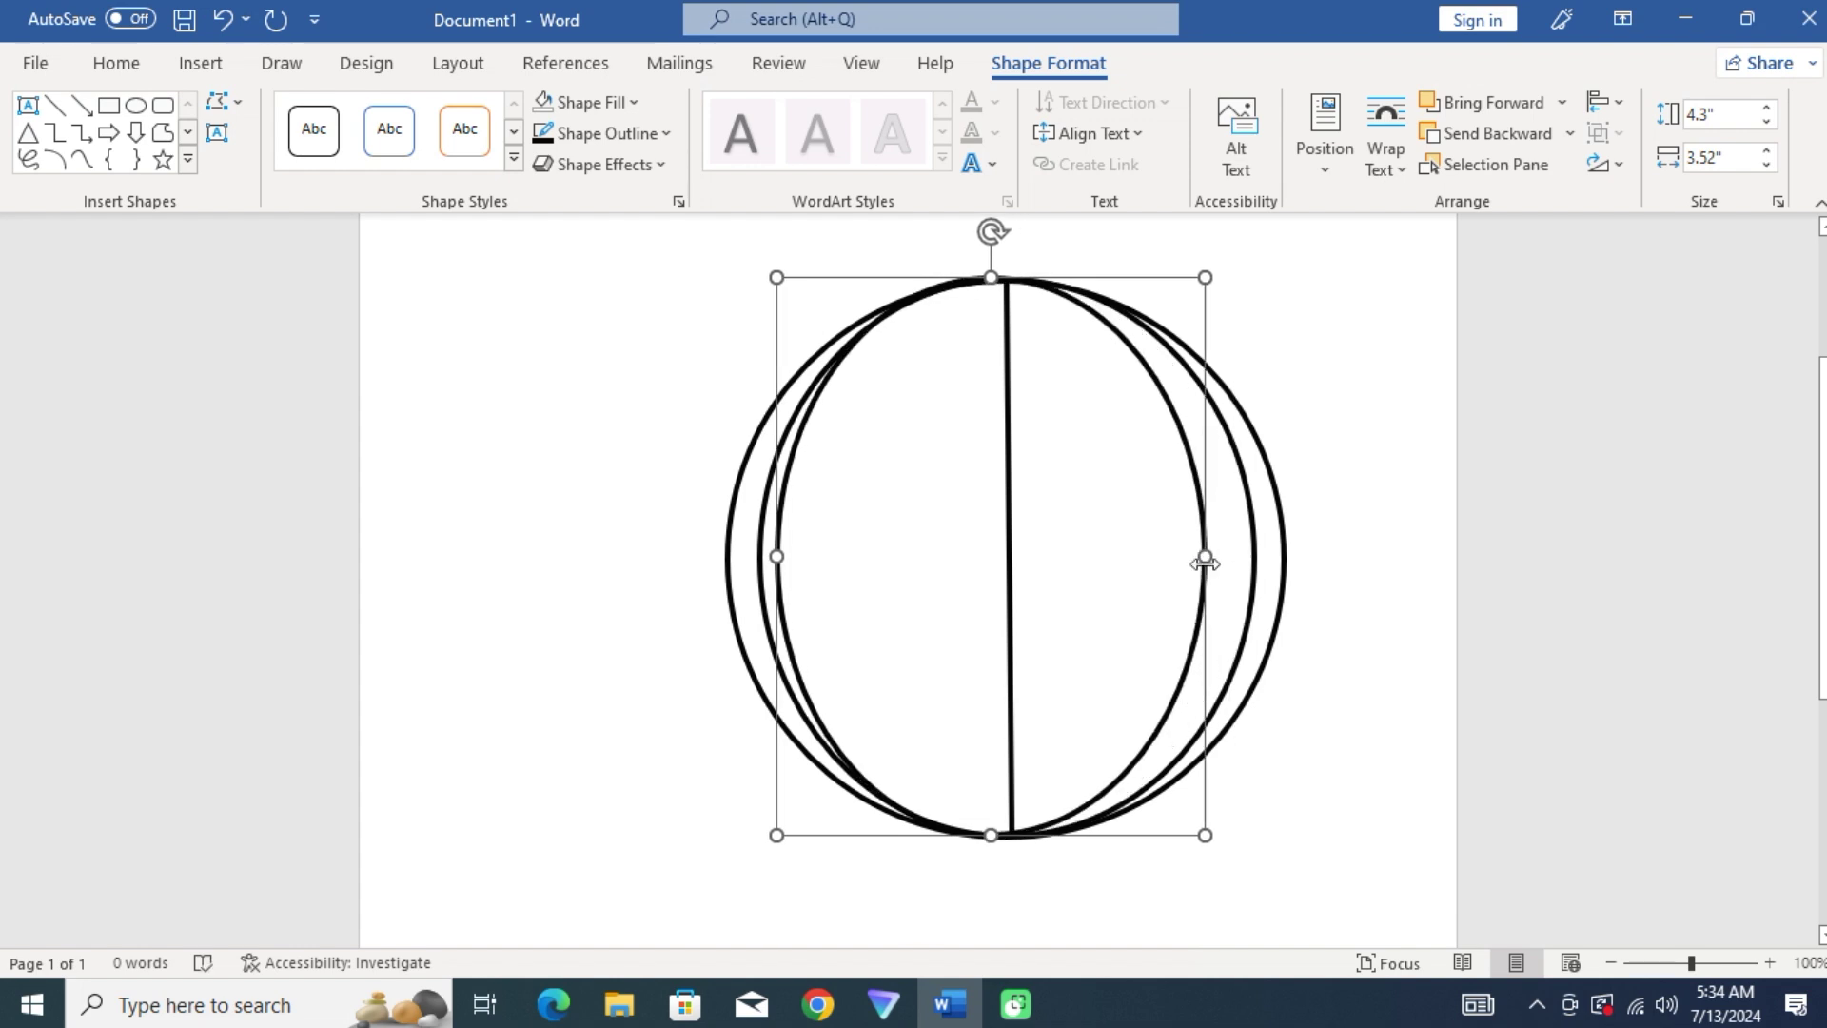
pyautogui.moveTo(1205, 563)
pyautogui.mouseDown()
pyautogui.moveTo(1182, 615)
pyautogui.moveTo(1195, 560)
pyautogui.moveTo(1169, 576)
pyautogui.moveTo(1177, 563)
pyautogui.moveTo(1110, 564)
pyautogui.moveTo(1118, 591)
pyautogui.moveTo(1063, 571)
pyautogui.mouseUp()
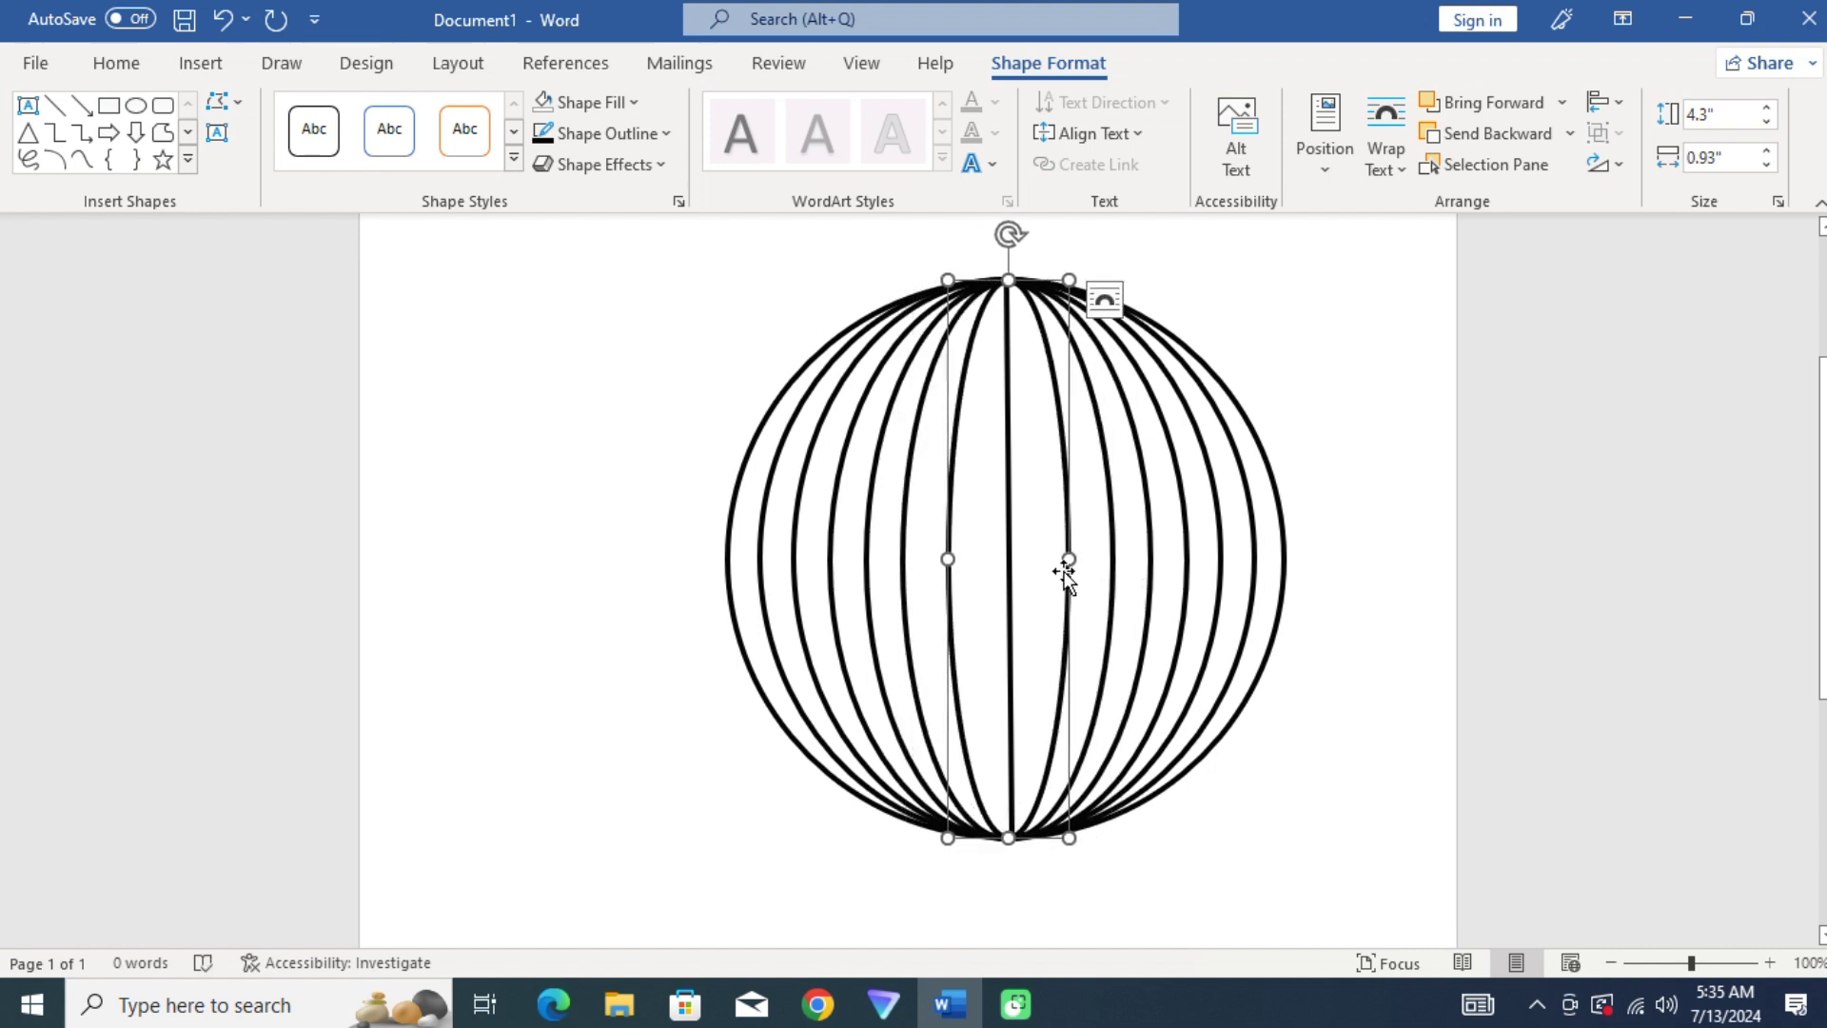
pyautogui.moveTo(1060, 567); pyautogui.dragTo(1058, 576)
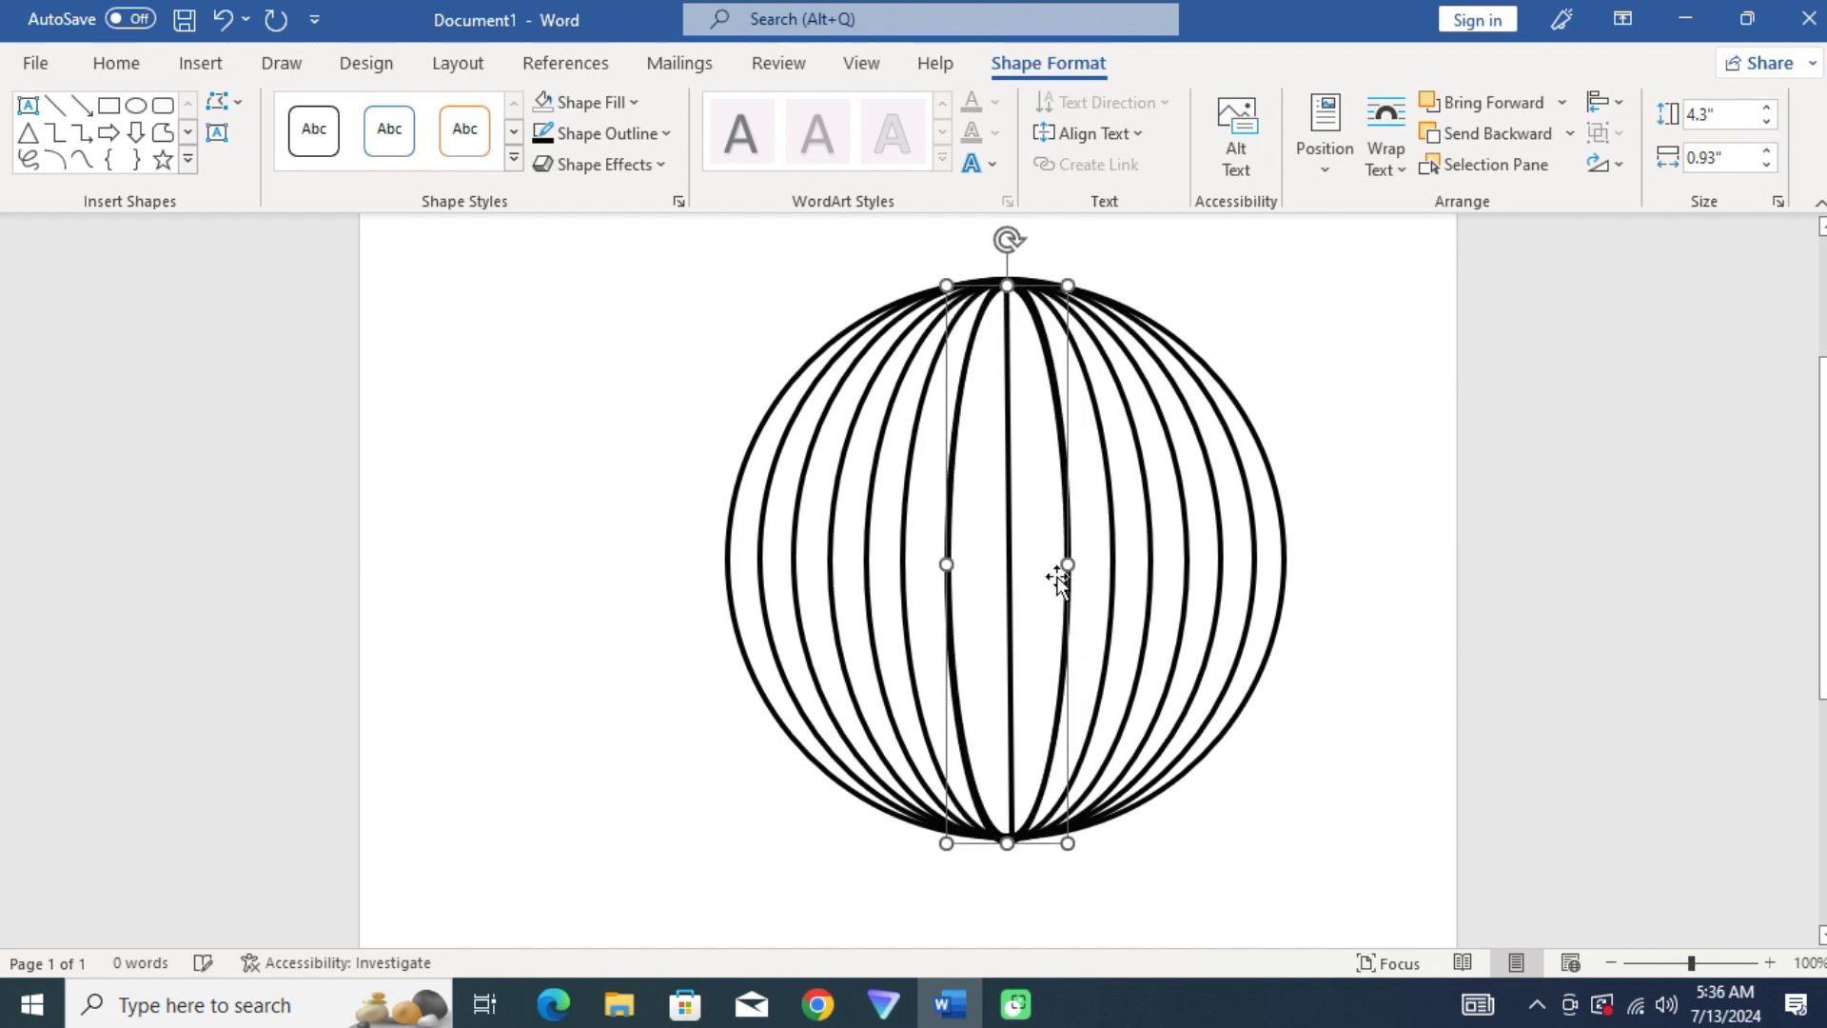
pyautogui.moveTo(1066, 567)
pyautogui.mouseDown()
pyautogui.moveTo(1024, 580)
pyautogui.moveTo(1033, 568)
pyautogui.mouseUp()
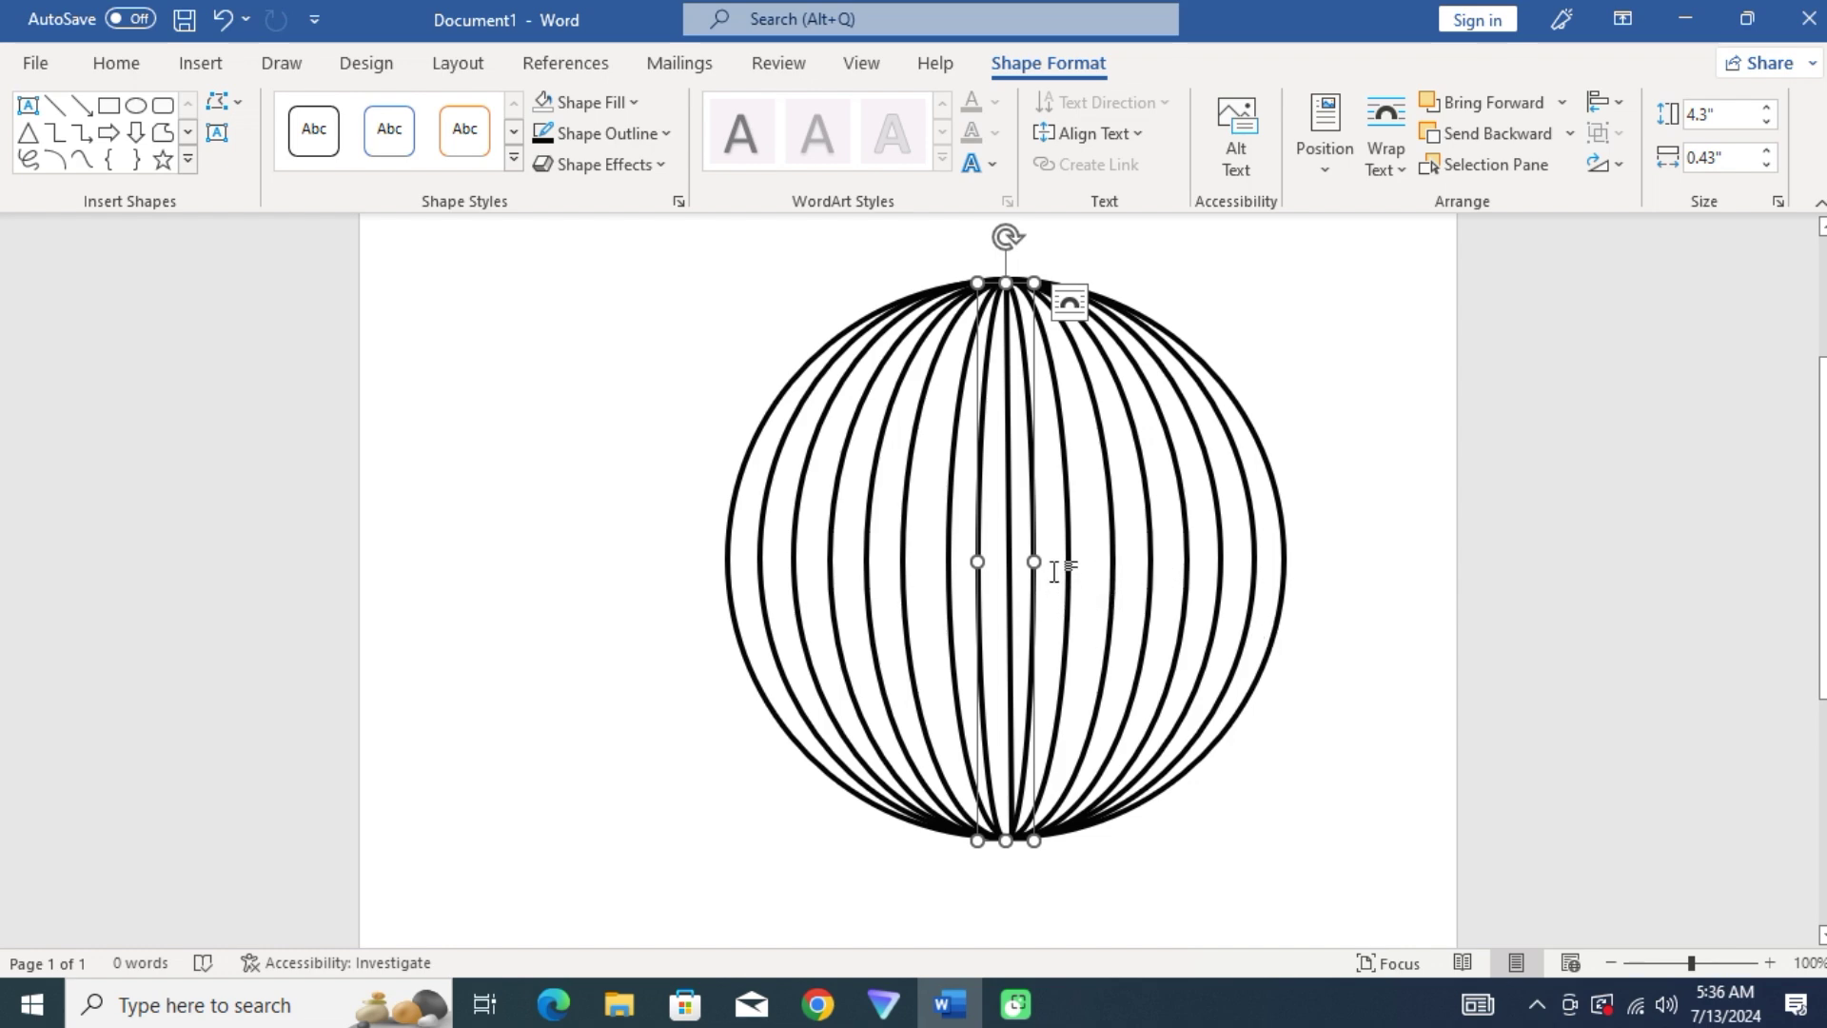
pyautogui.hotkey('ctrl', 'z')
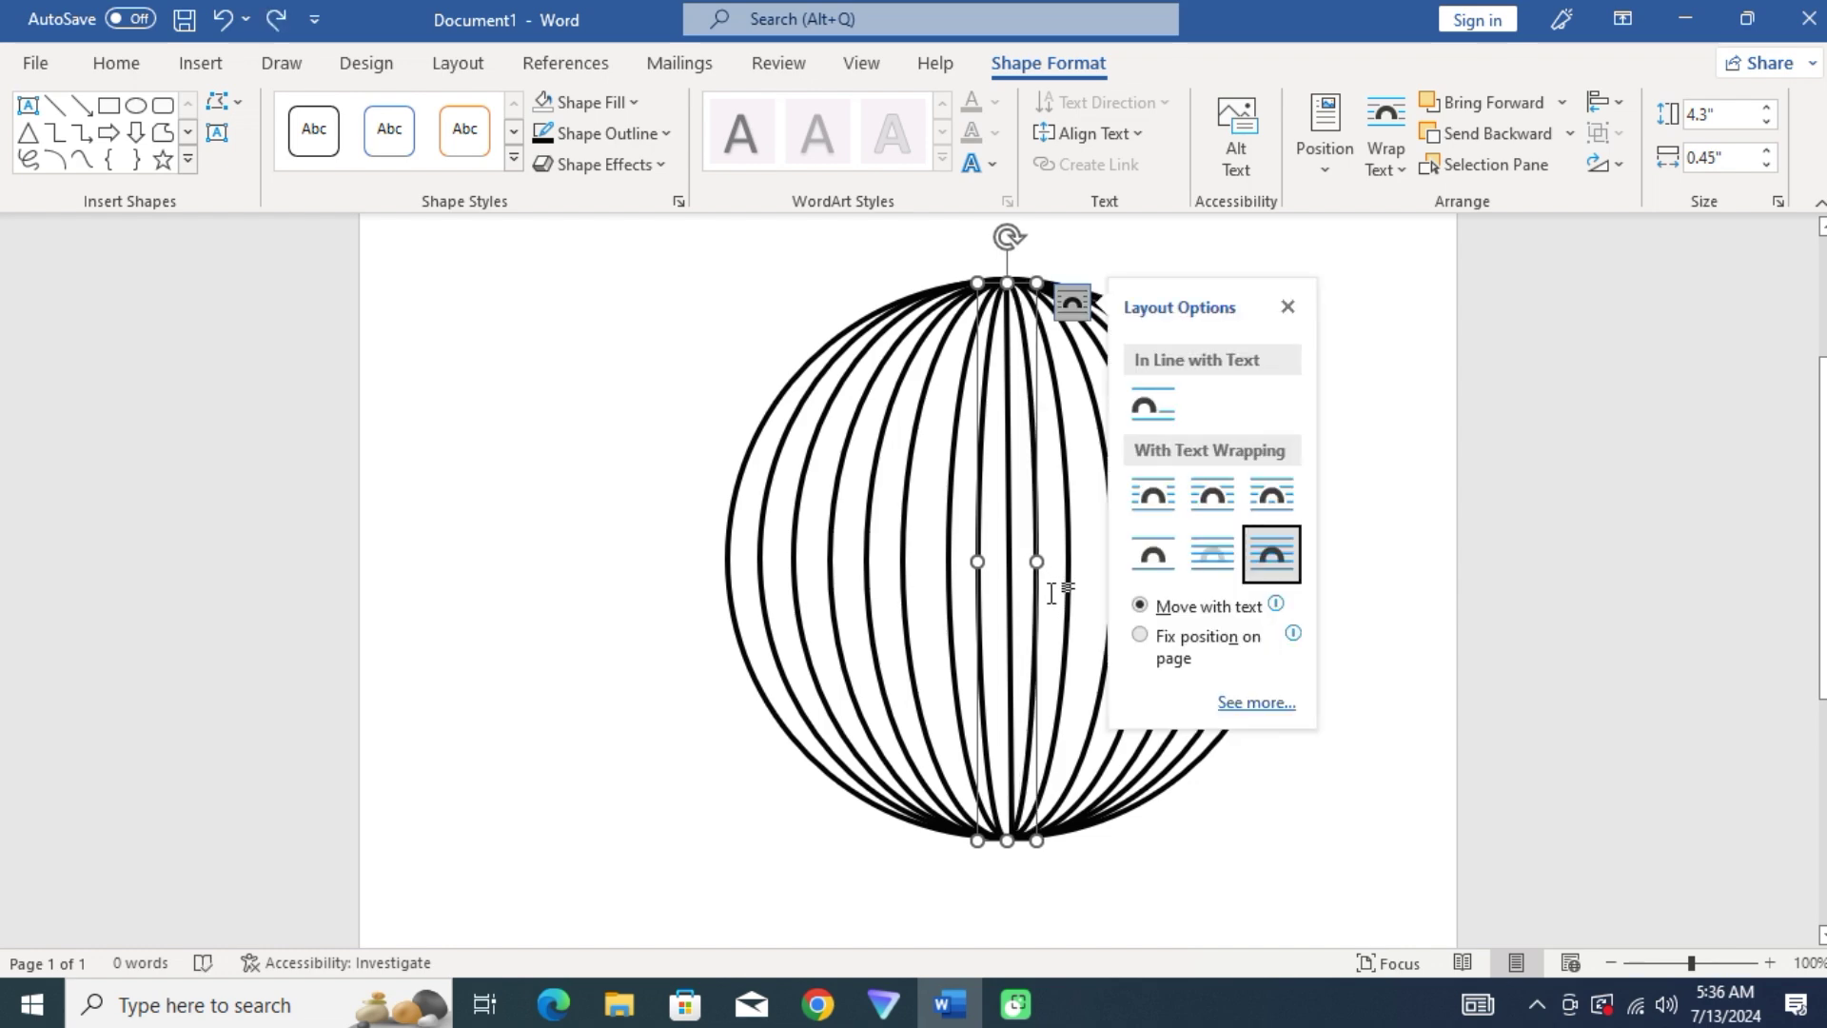
pyautogui.click(1287, 307)
pyautogui.click(1265, 409)
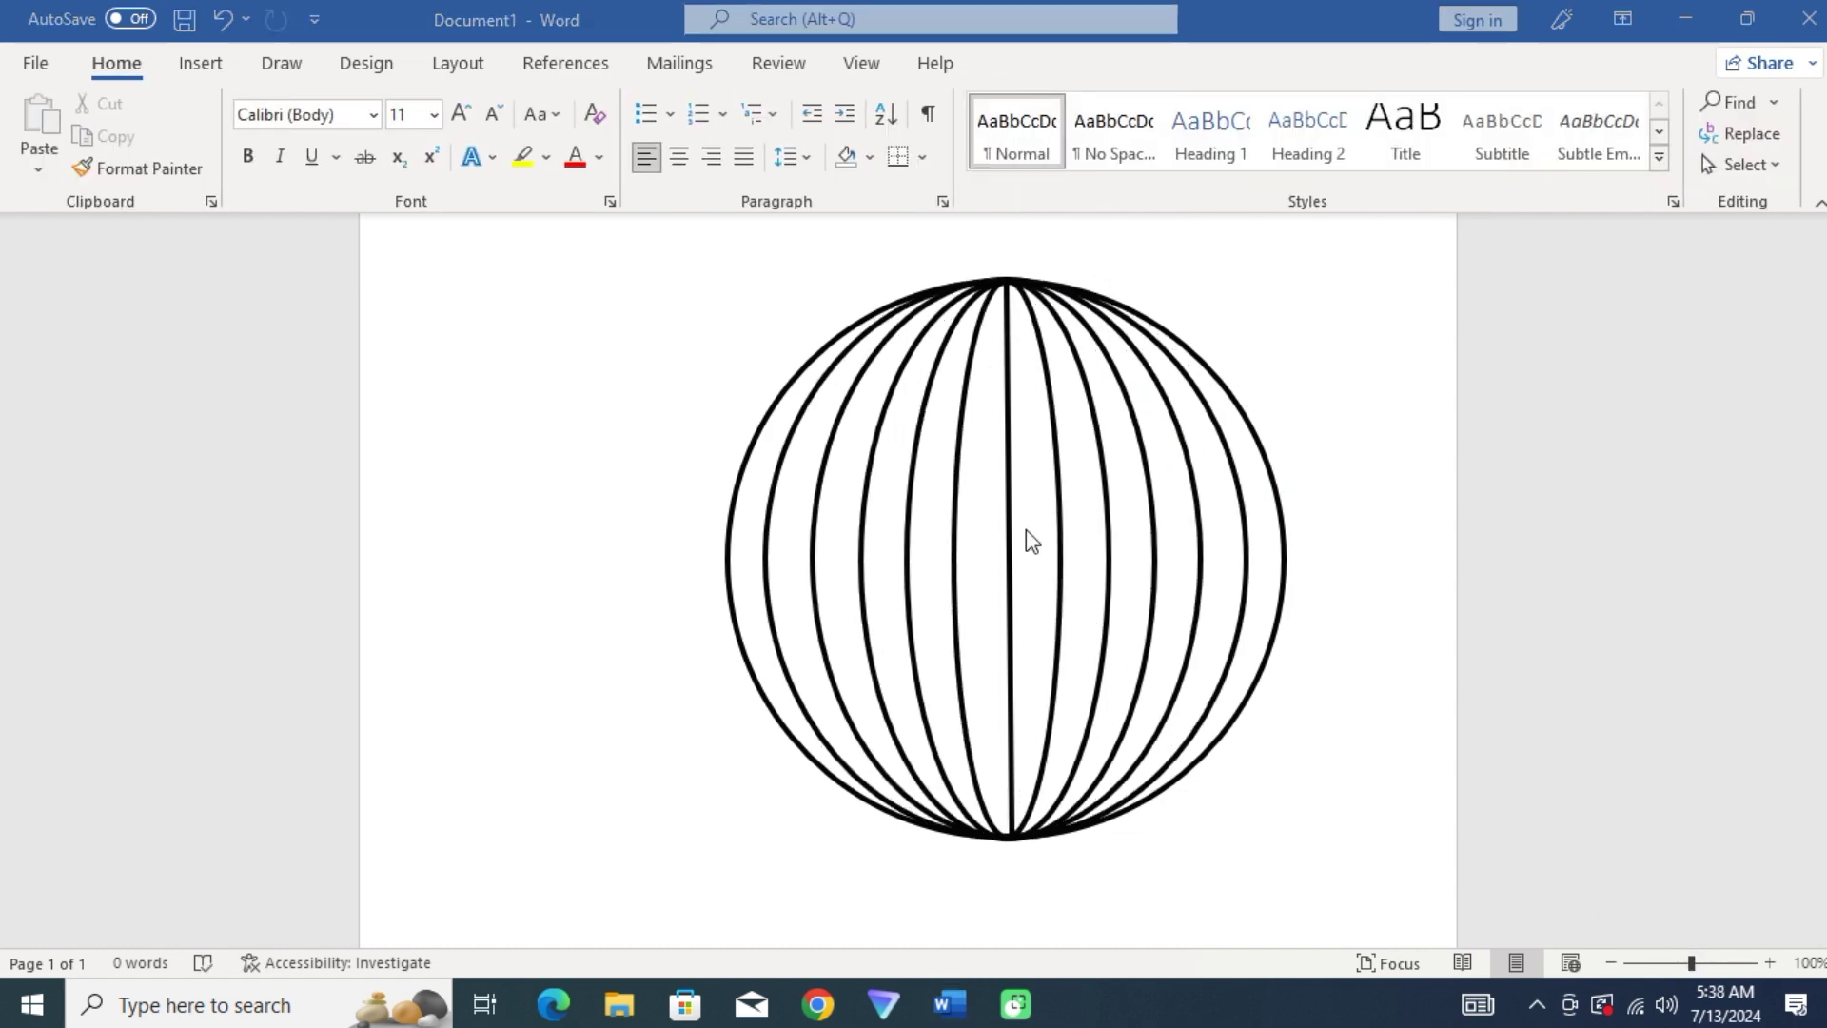
# - Trace a thin freeform cap shape across the top of the globe
pyautogui.click(201, 67)
pyautogui.click(386, 104)
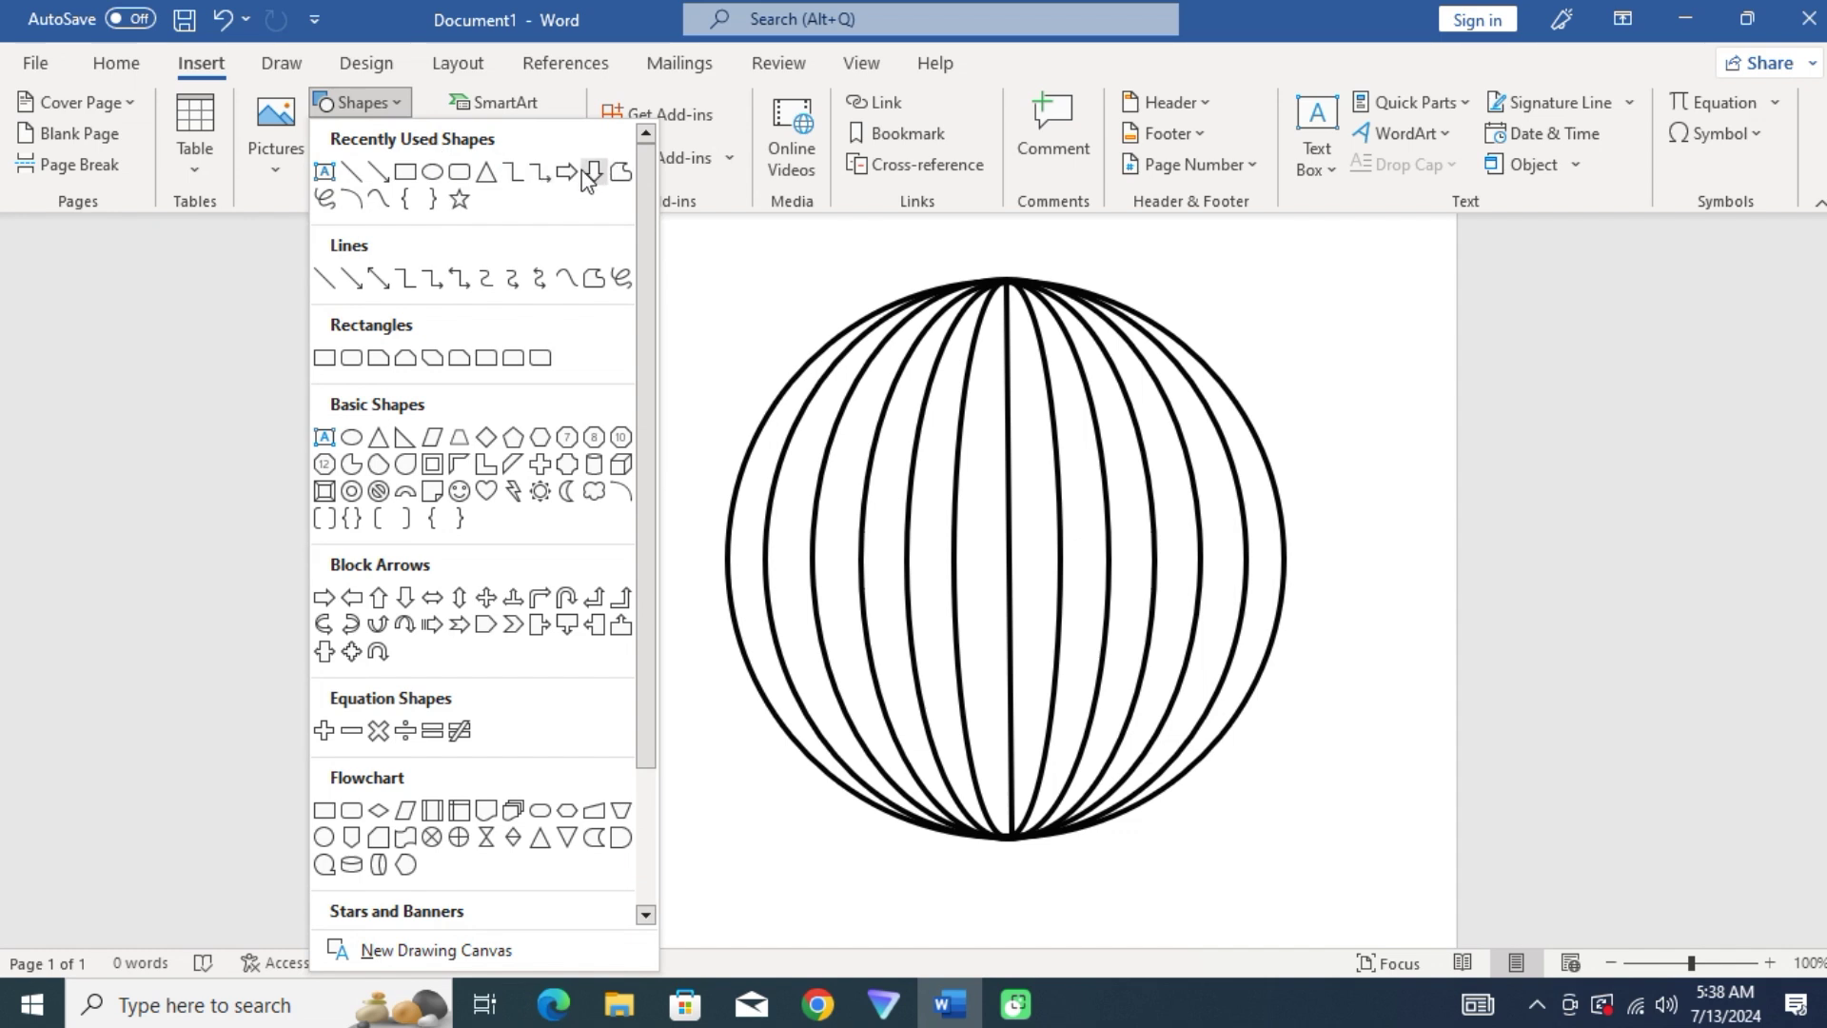
pyautogui.click(621, 174)
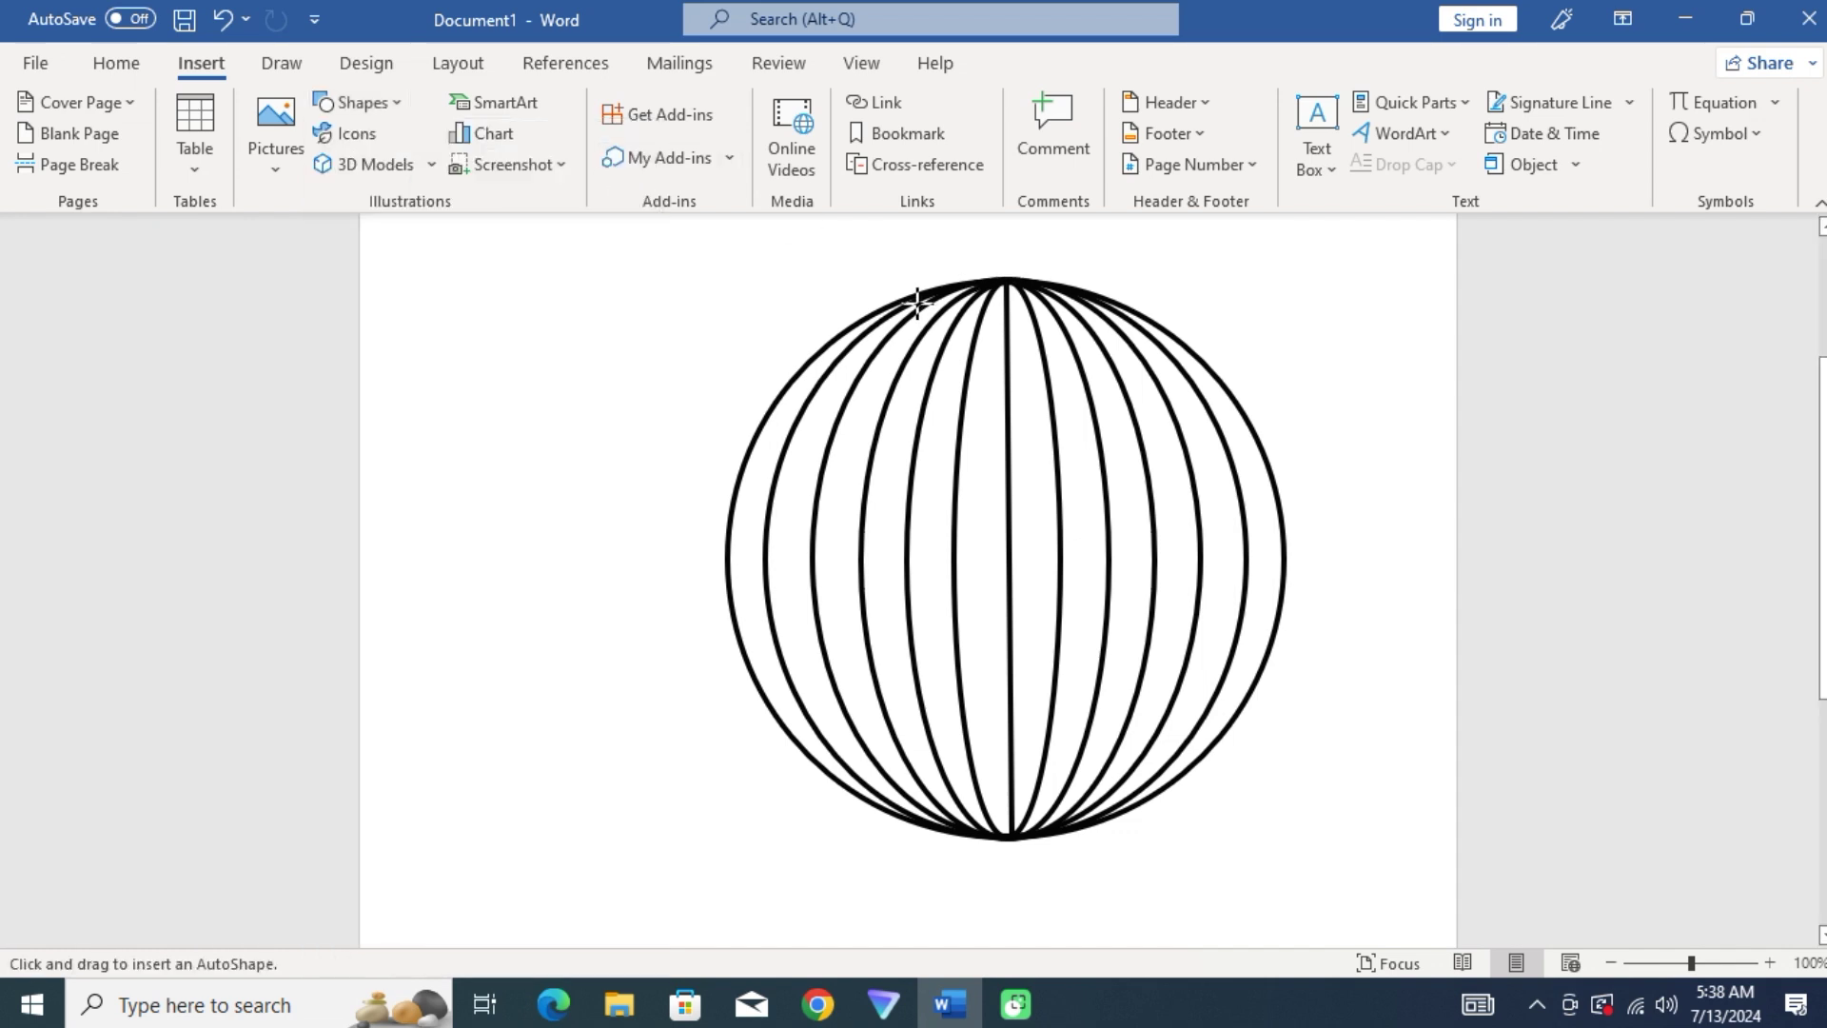
pyautogui.moveTo(894, 302); pyautogui.dragTo(926, 298)
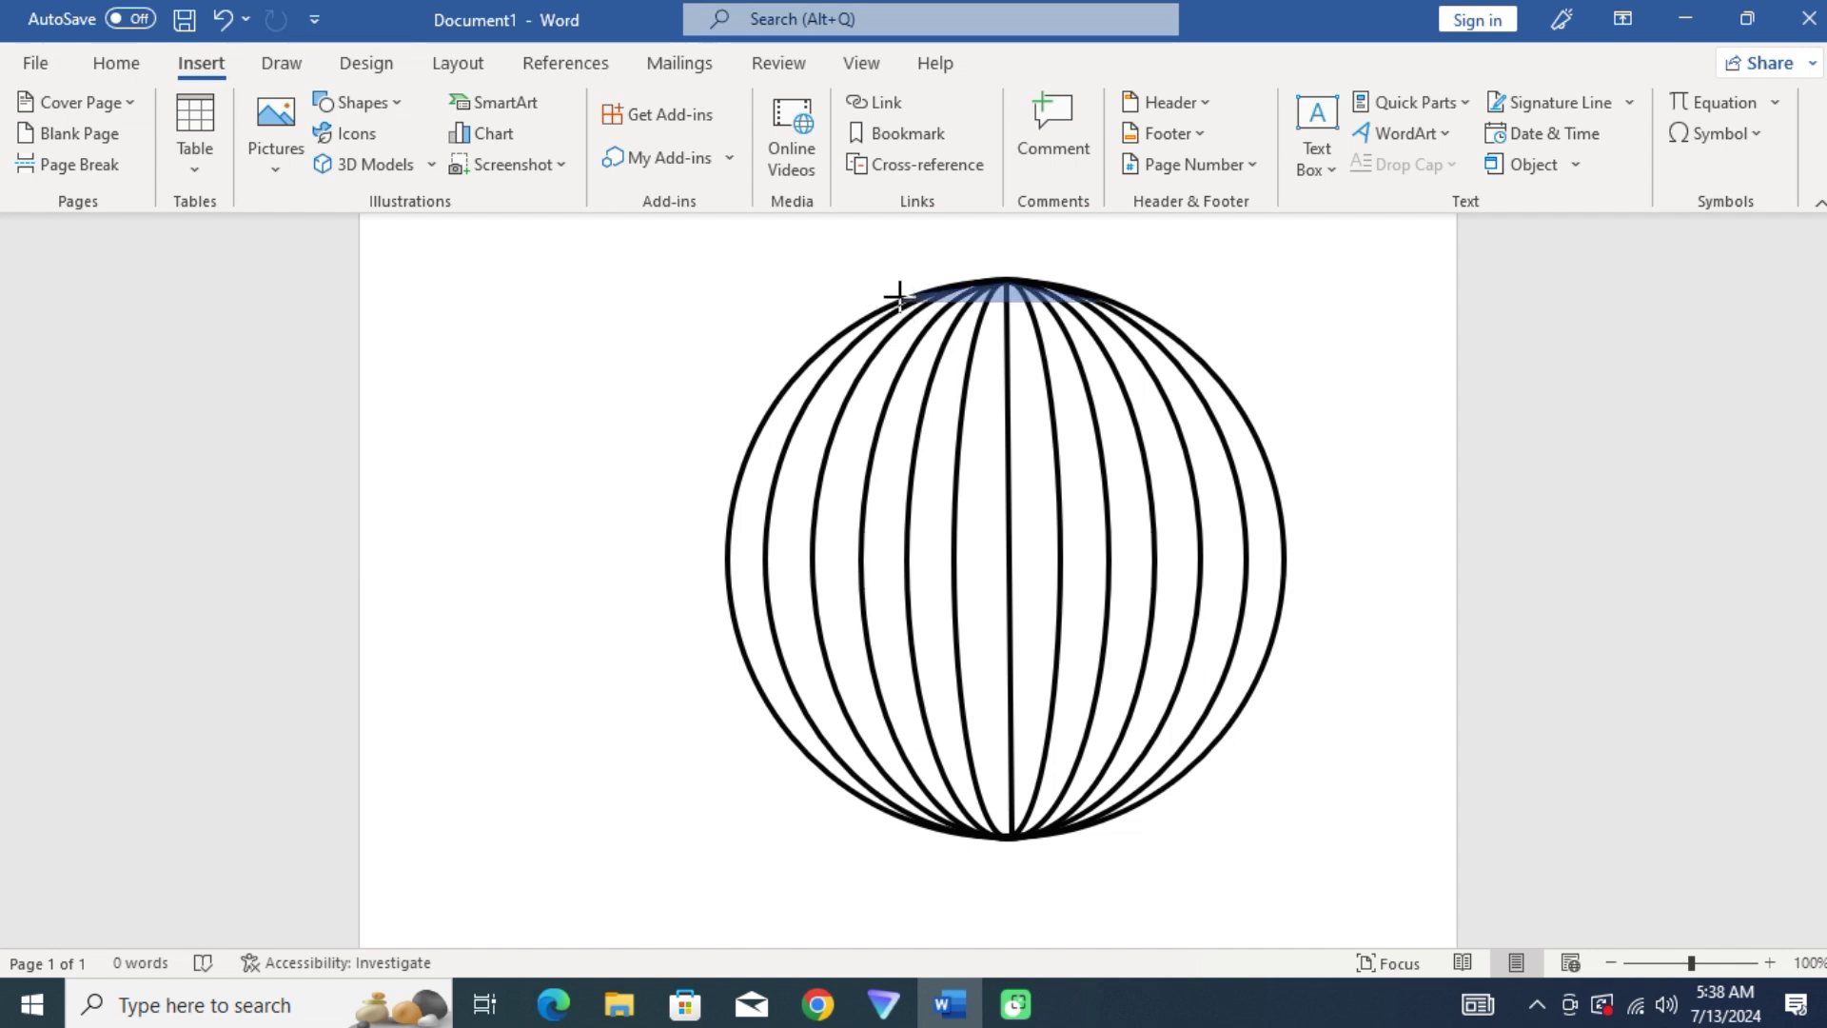
pyautogui.click(894, 298)
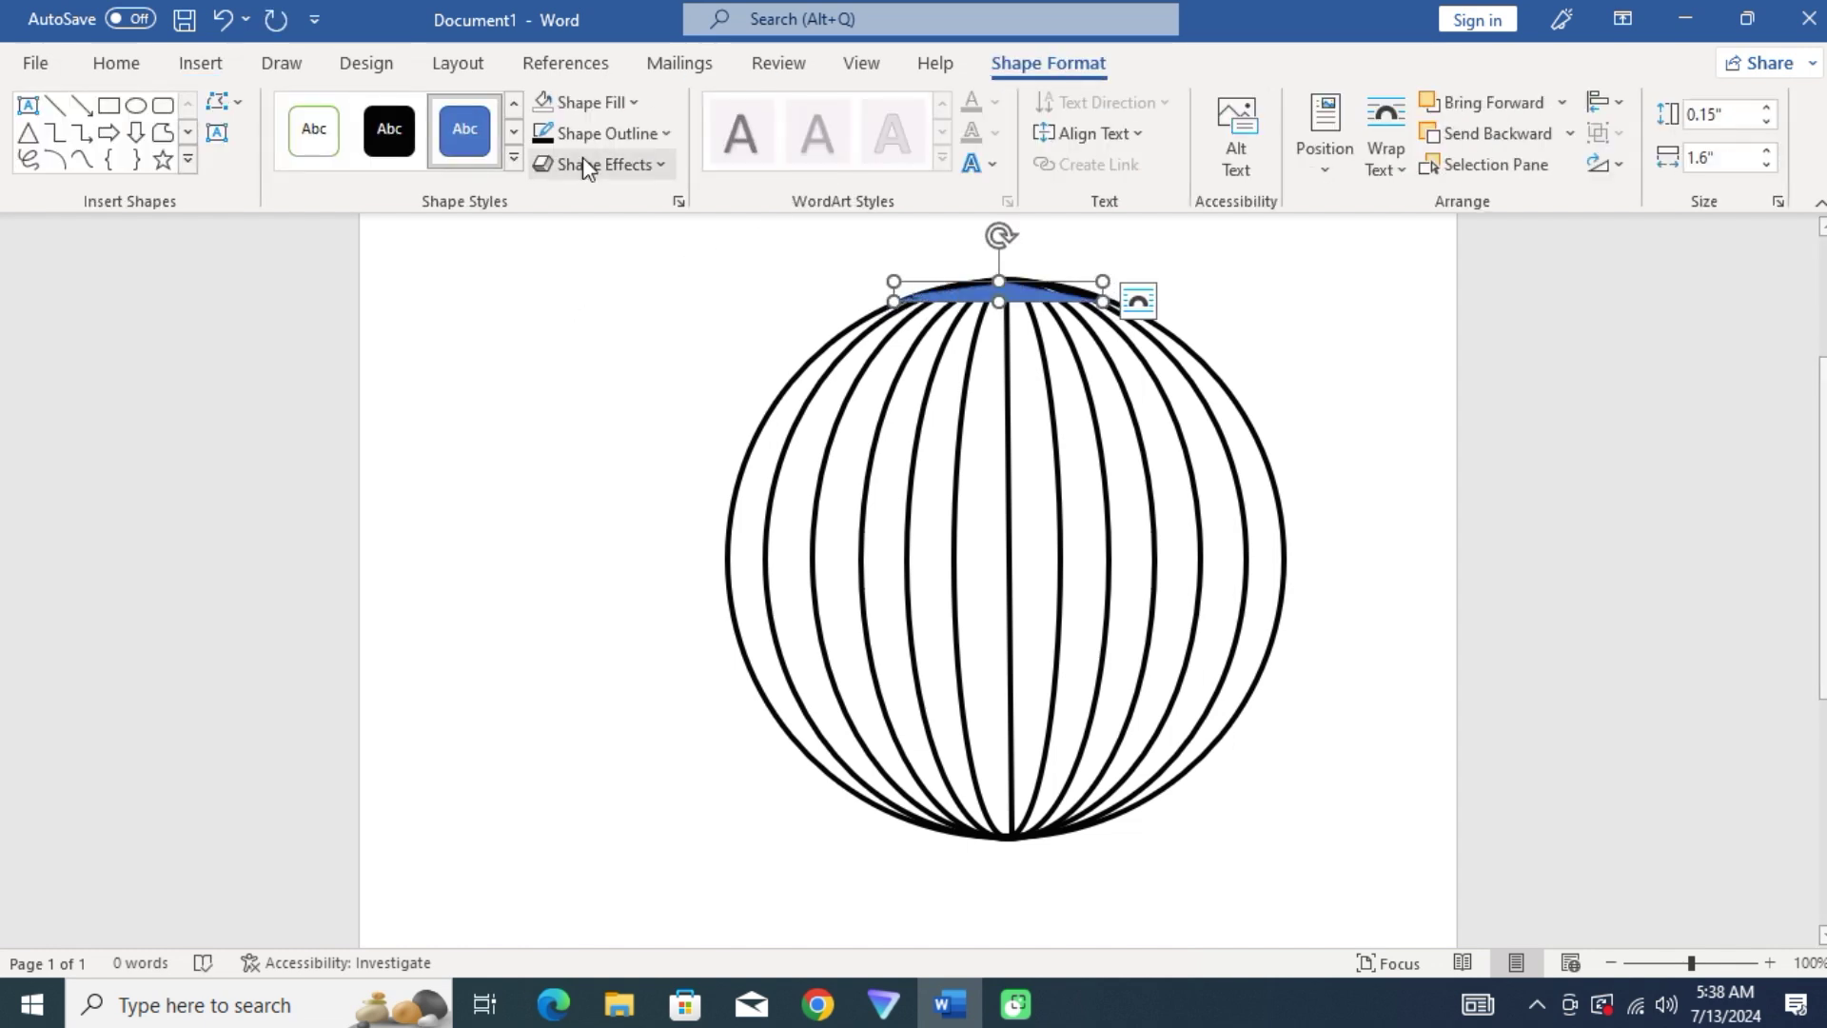
# - Set the cap to no outline and a solid black fill
pyautogui.click(664, 133)
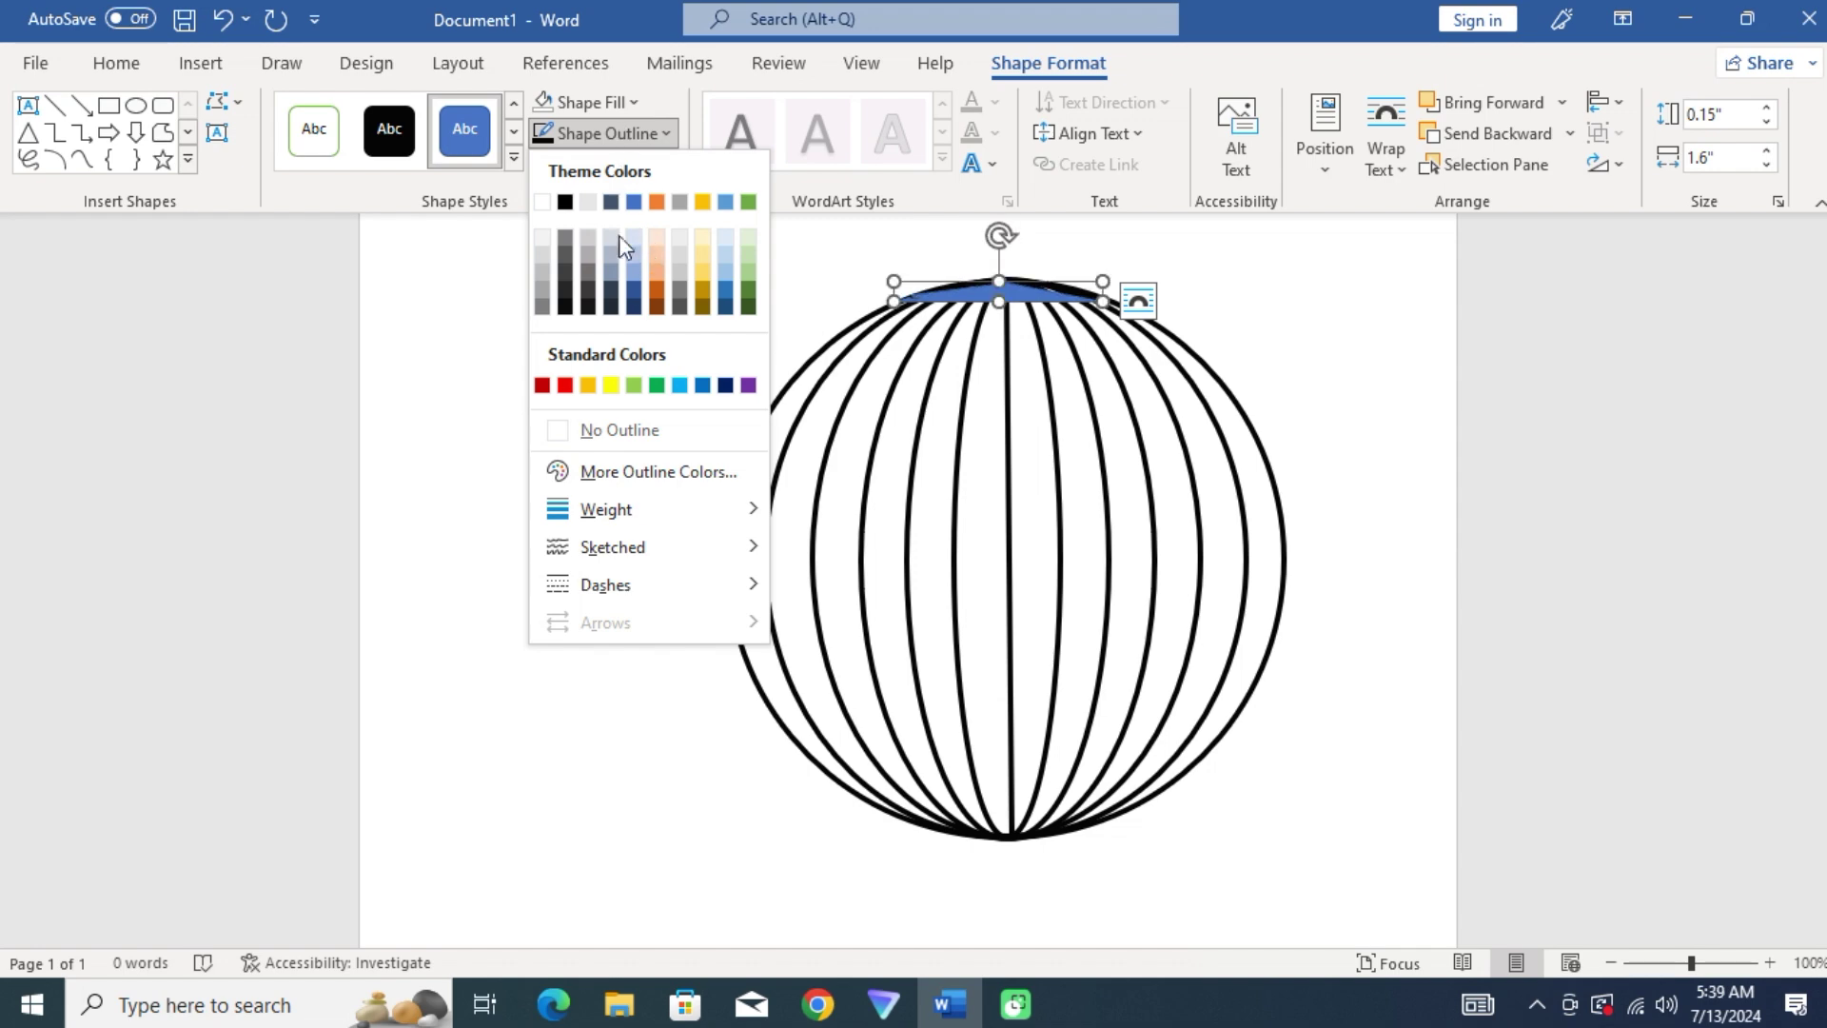
pyautogui.click(603, 430)
pyautogui.click(590, 102)
pyautogui.click(565, 171)
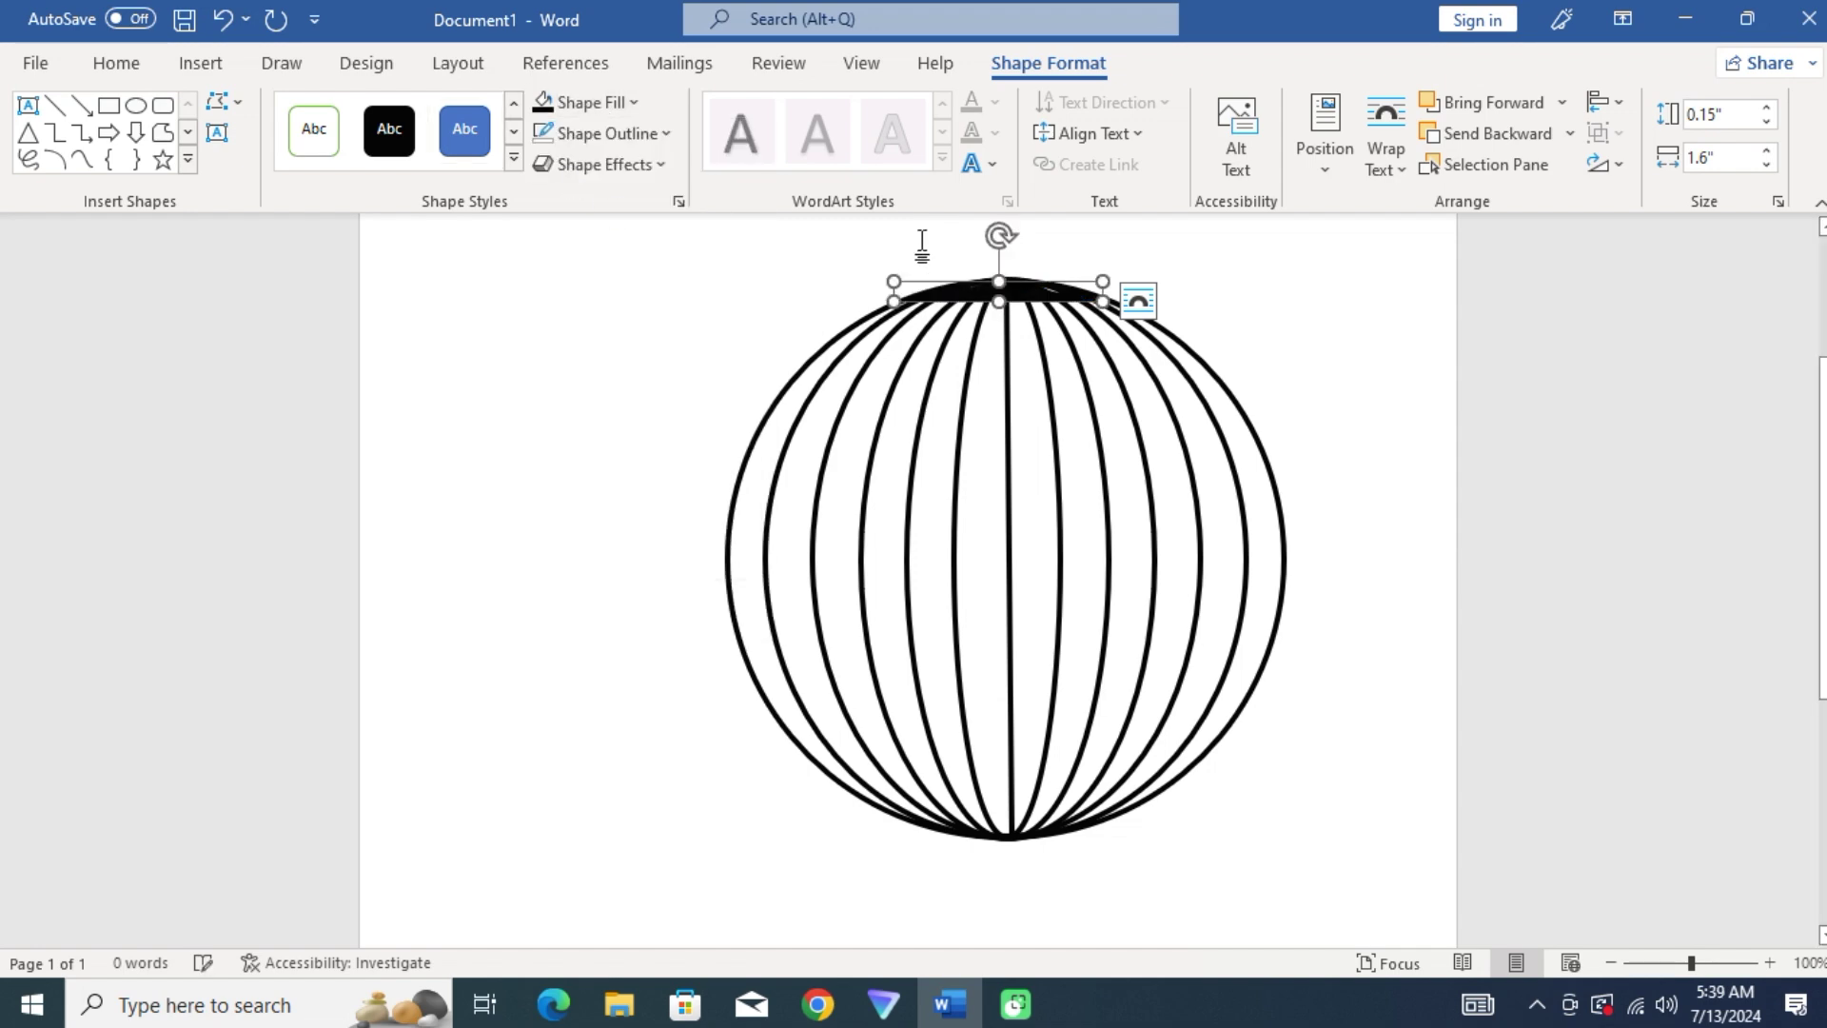
# - Edit the cap's points, changing the vertex types of its top and left points
pyautogui.rightClick(1013, 289)
pyautogui.click(1123, 507)
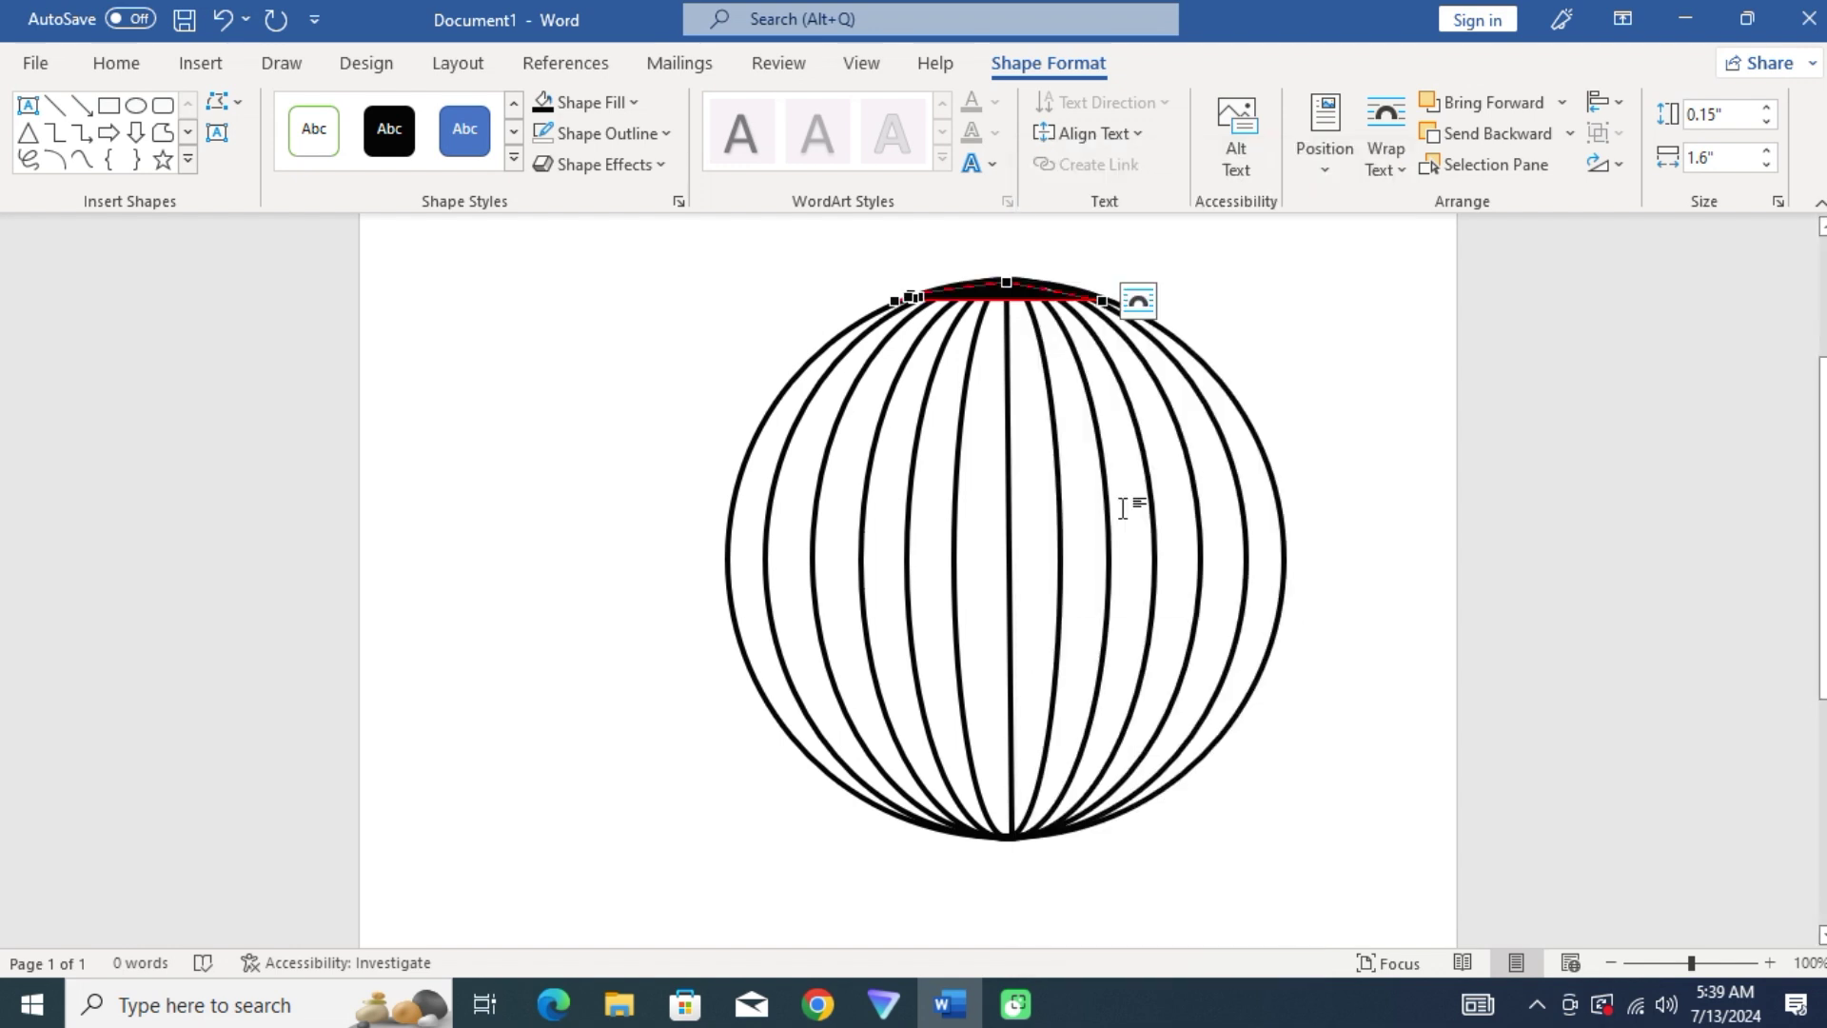
pyautogui.rightClick(912, 297)
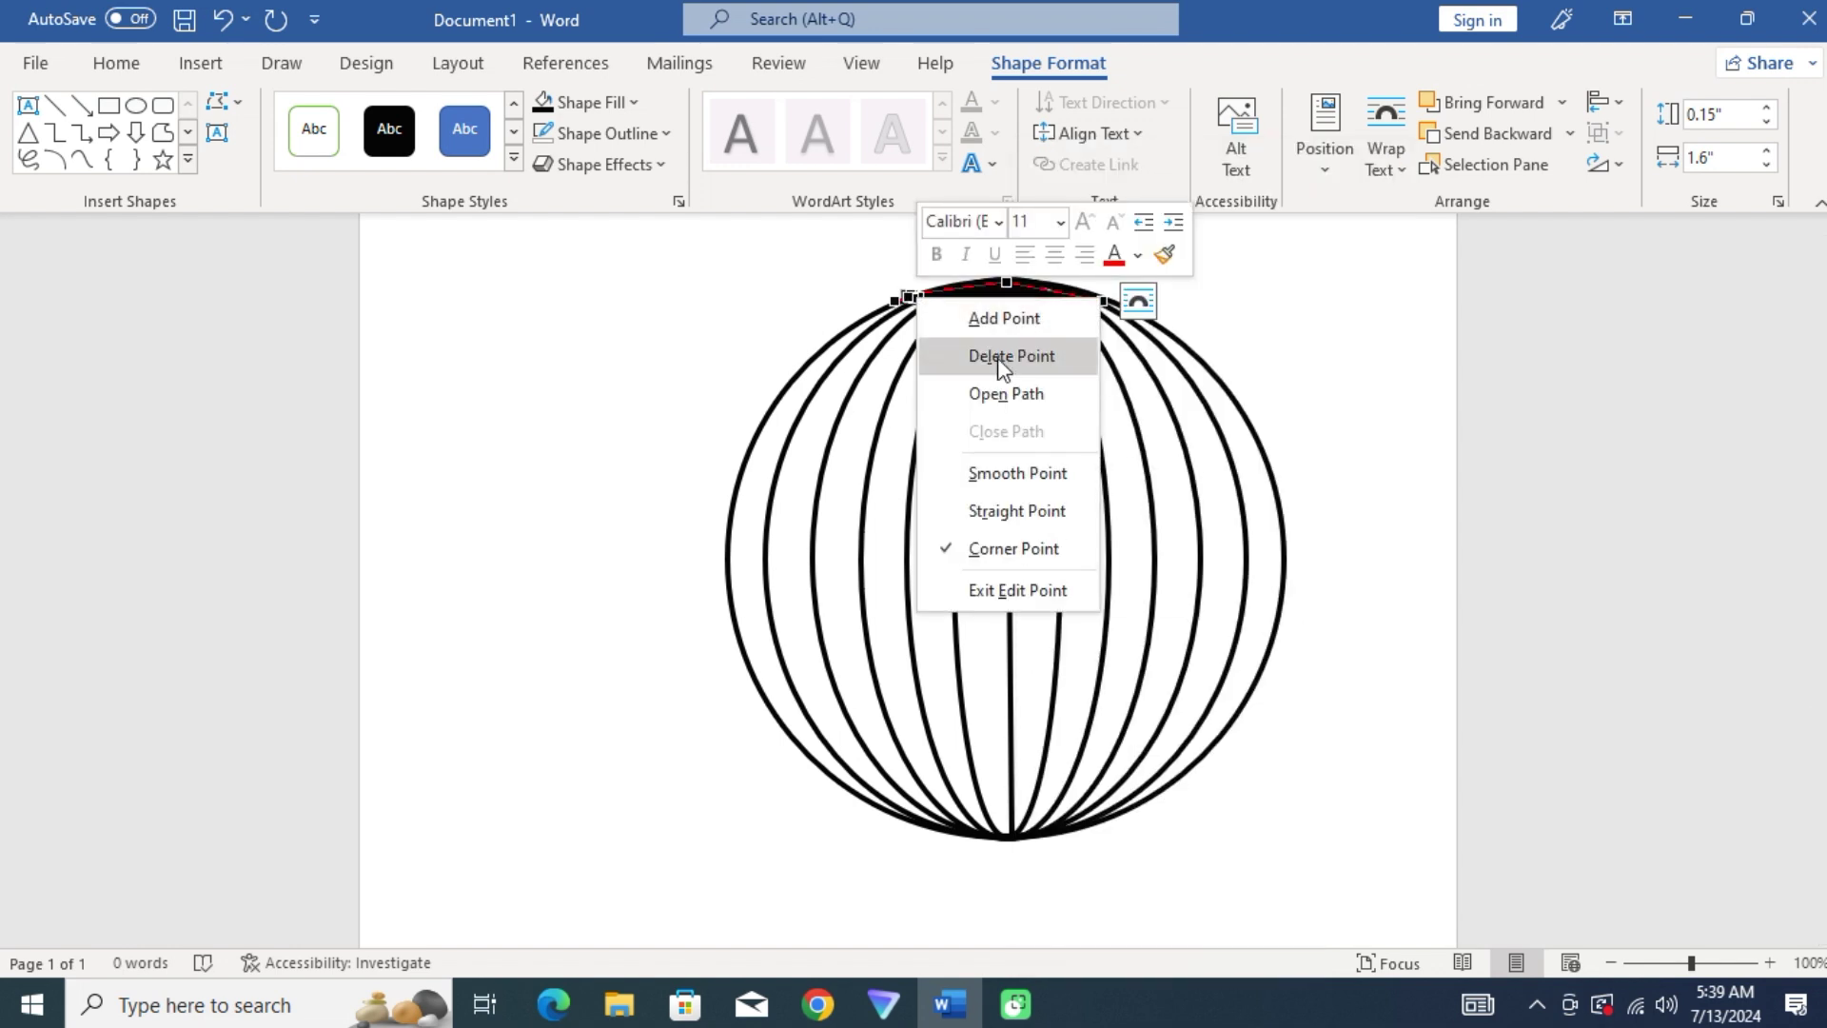
pyautogui.click(968, 320)
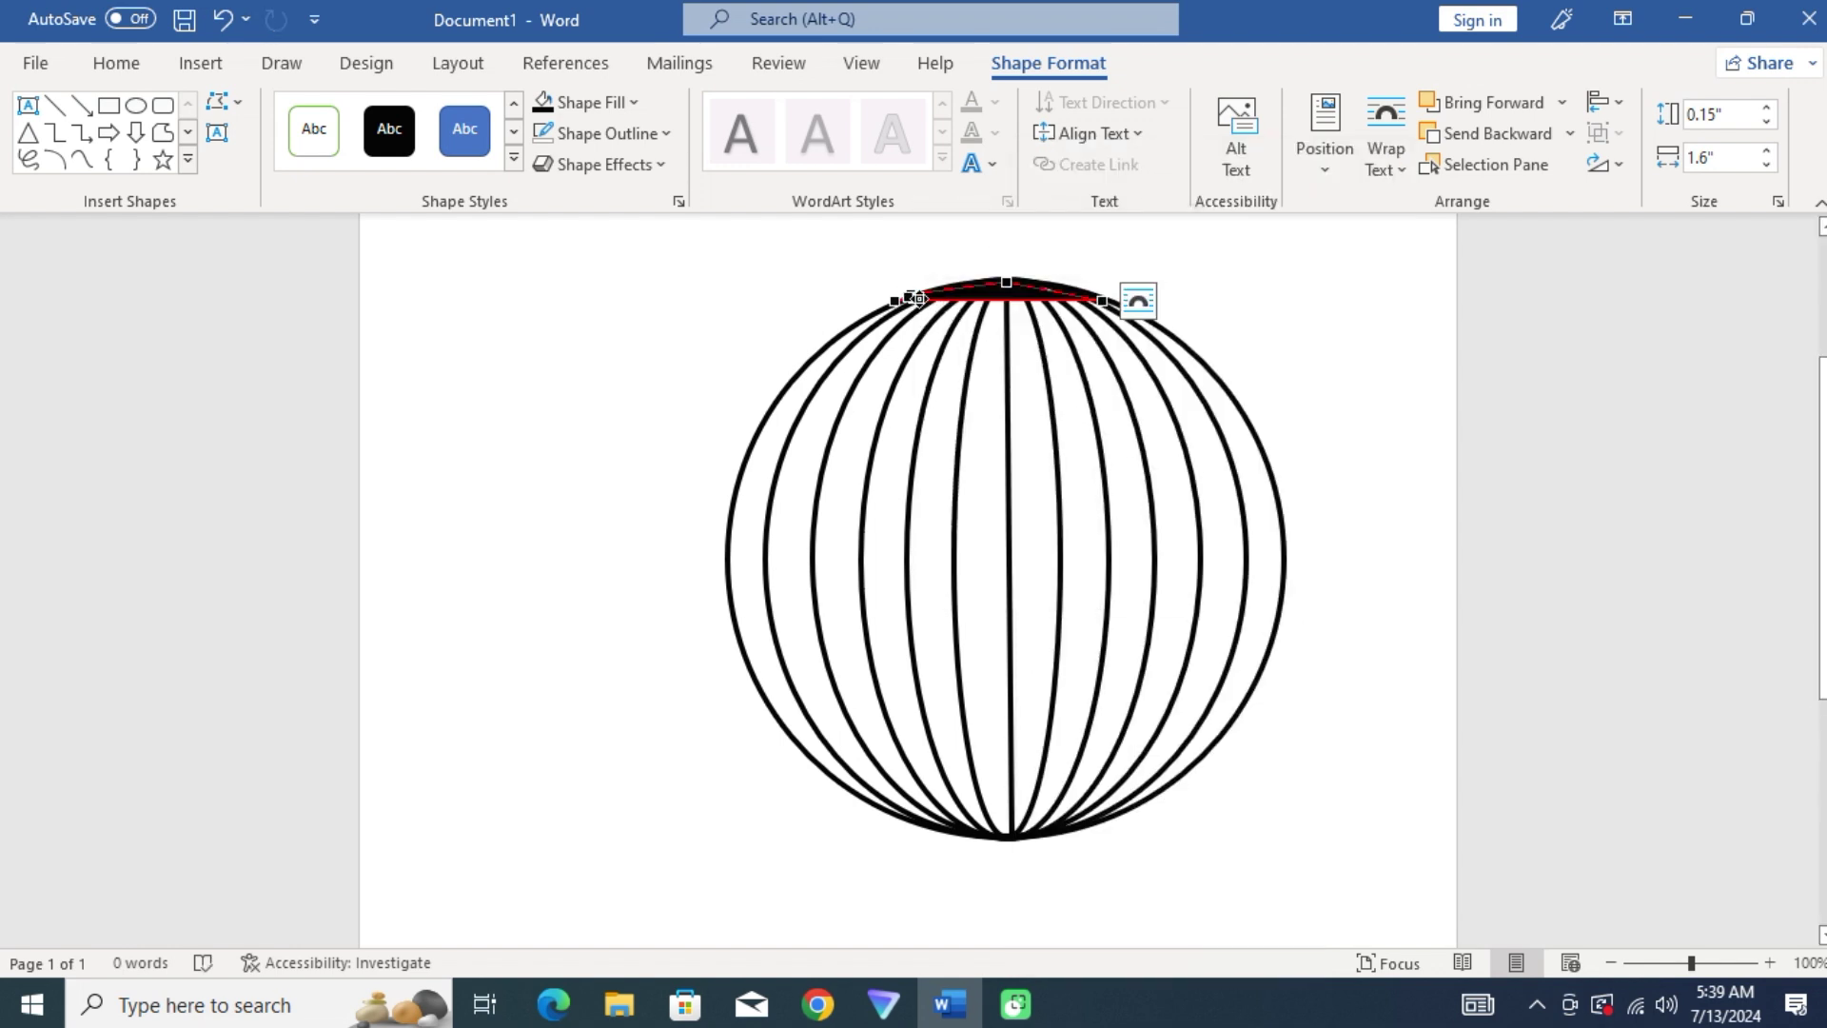
pyautogui.rightClick(916, 297)
pyautogui.click(968, 316)
pyautogui.rightClick(913, 299)
pyautogui.click(967, 318)
pyautogui.rightClick(912, 296)
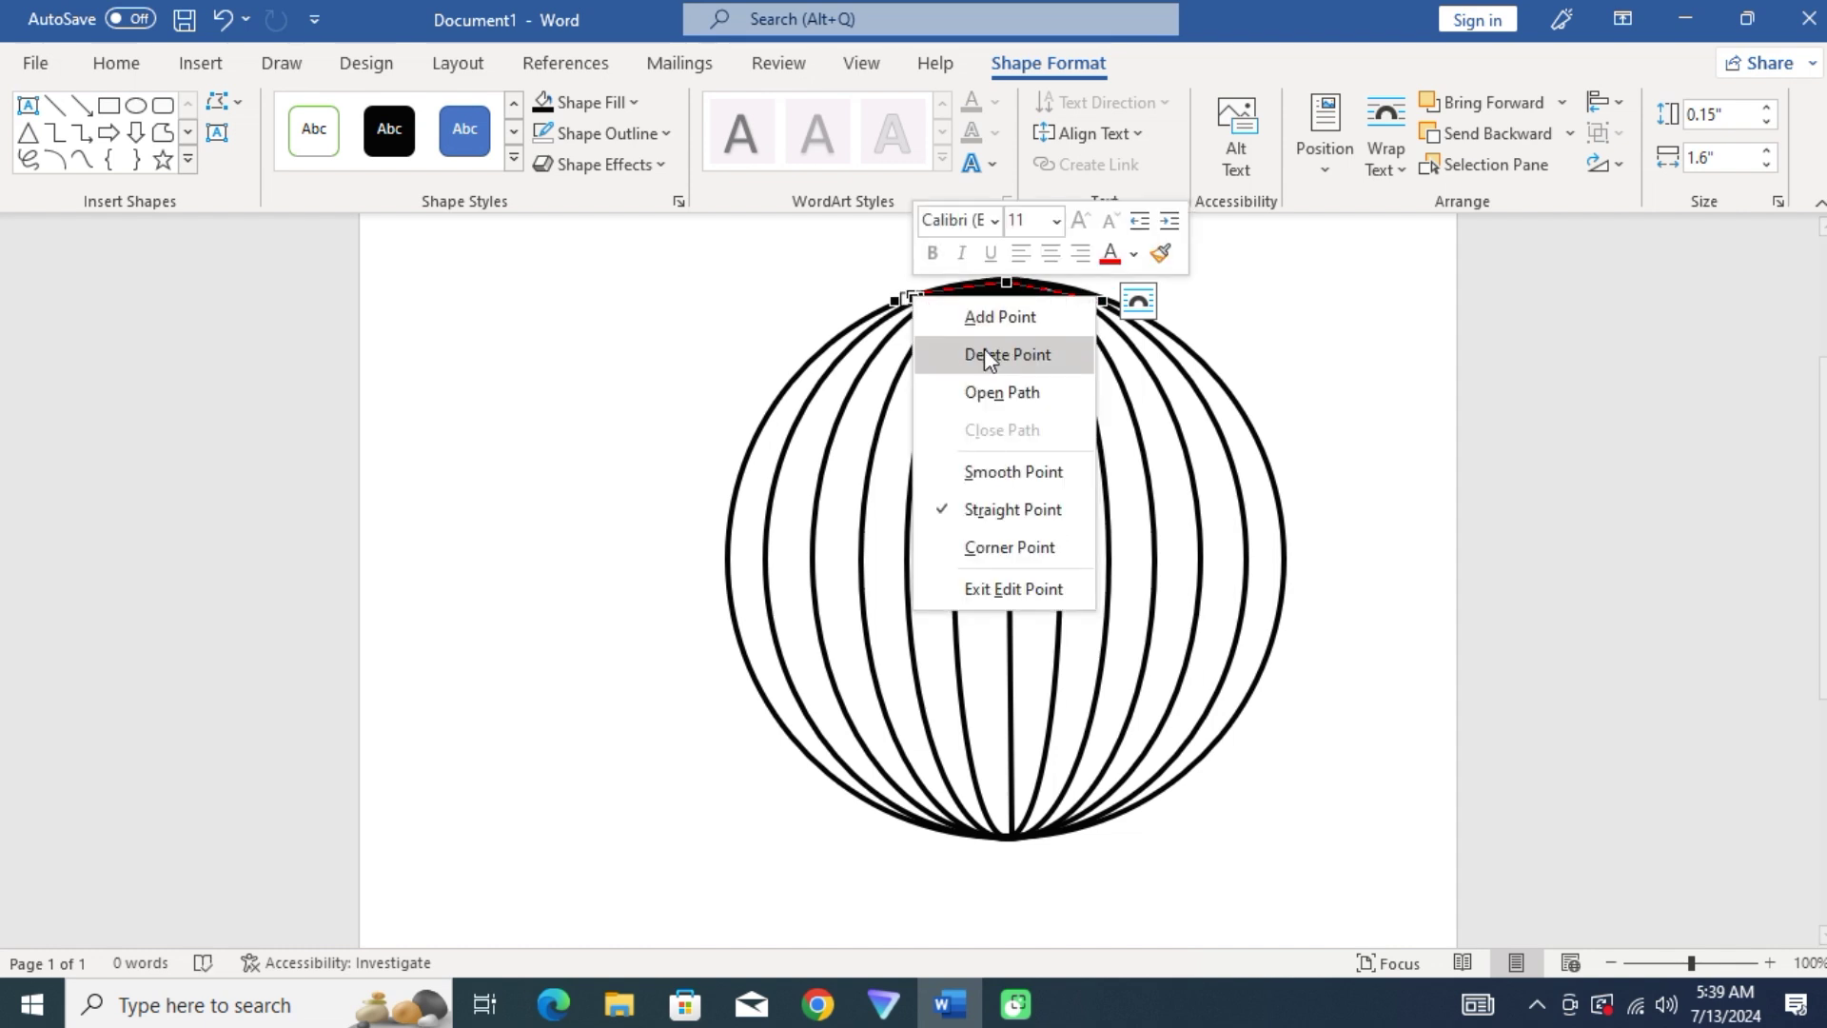
pyautogui.click(961, 319)
pyautogui.rightClick(916, 298)
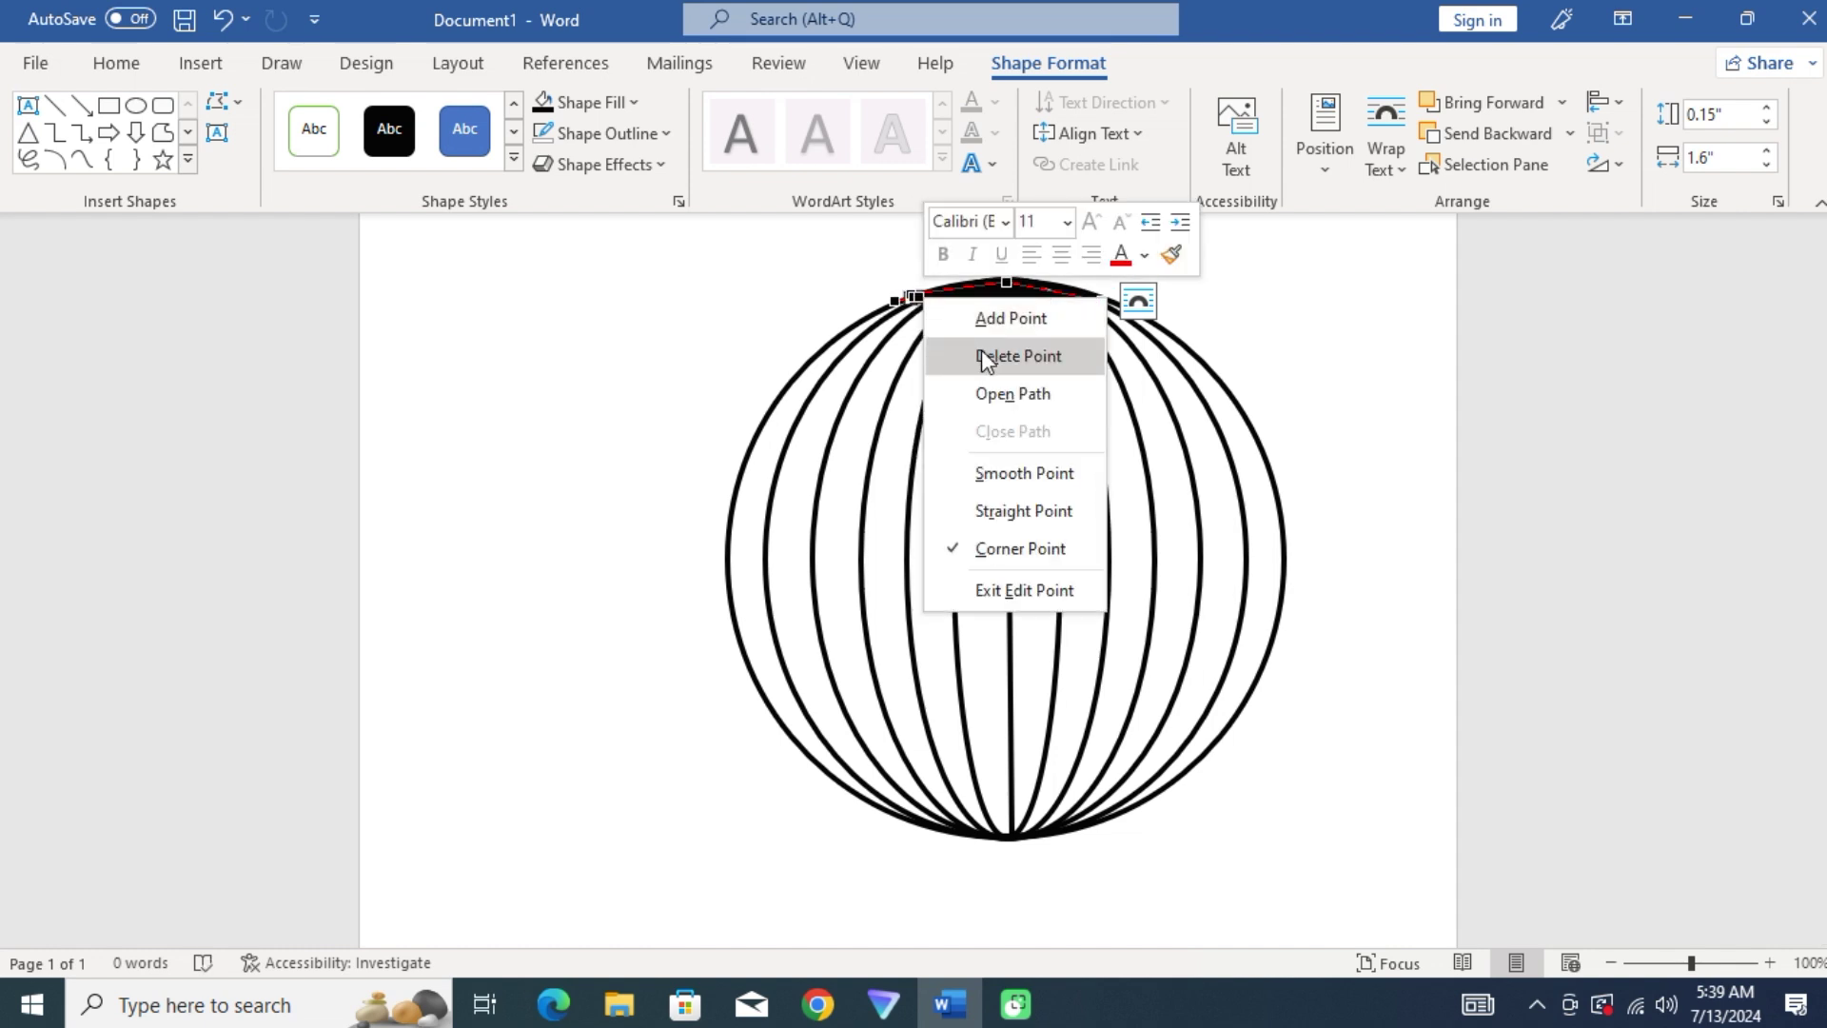
pyautogui.click(980, 352)
# - Delete two extra cap points and curve its edges to follow the globe's top
pyautogui.rightClick(913, 297)
pyautogui.click(969, 352)
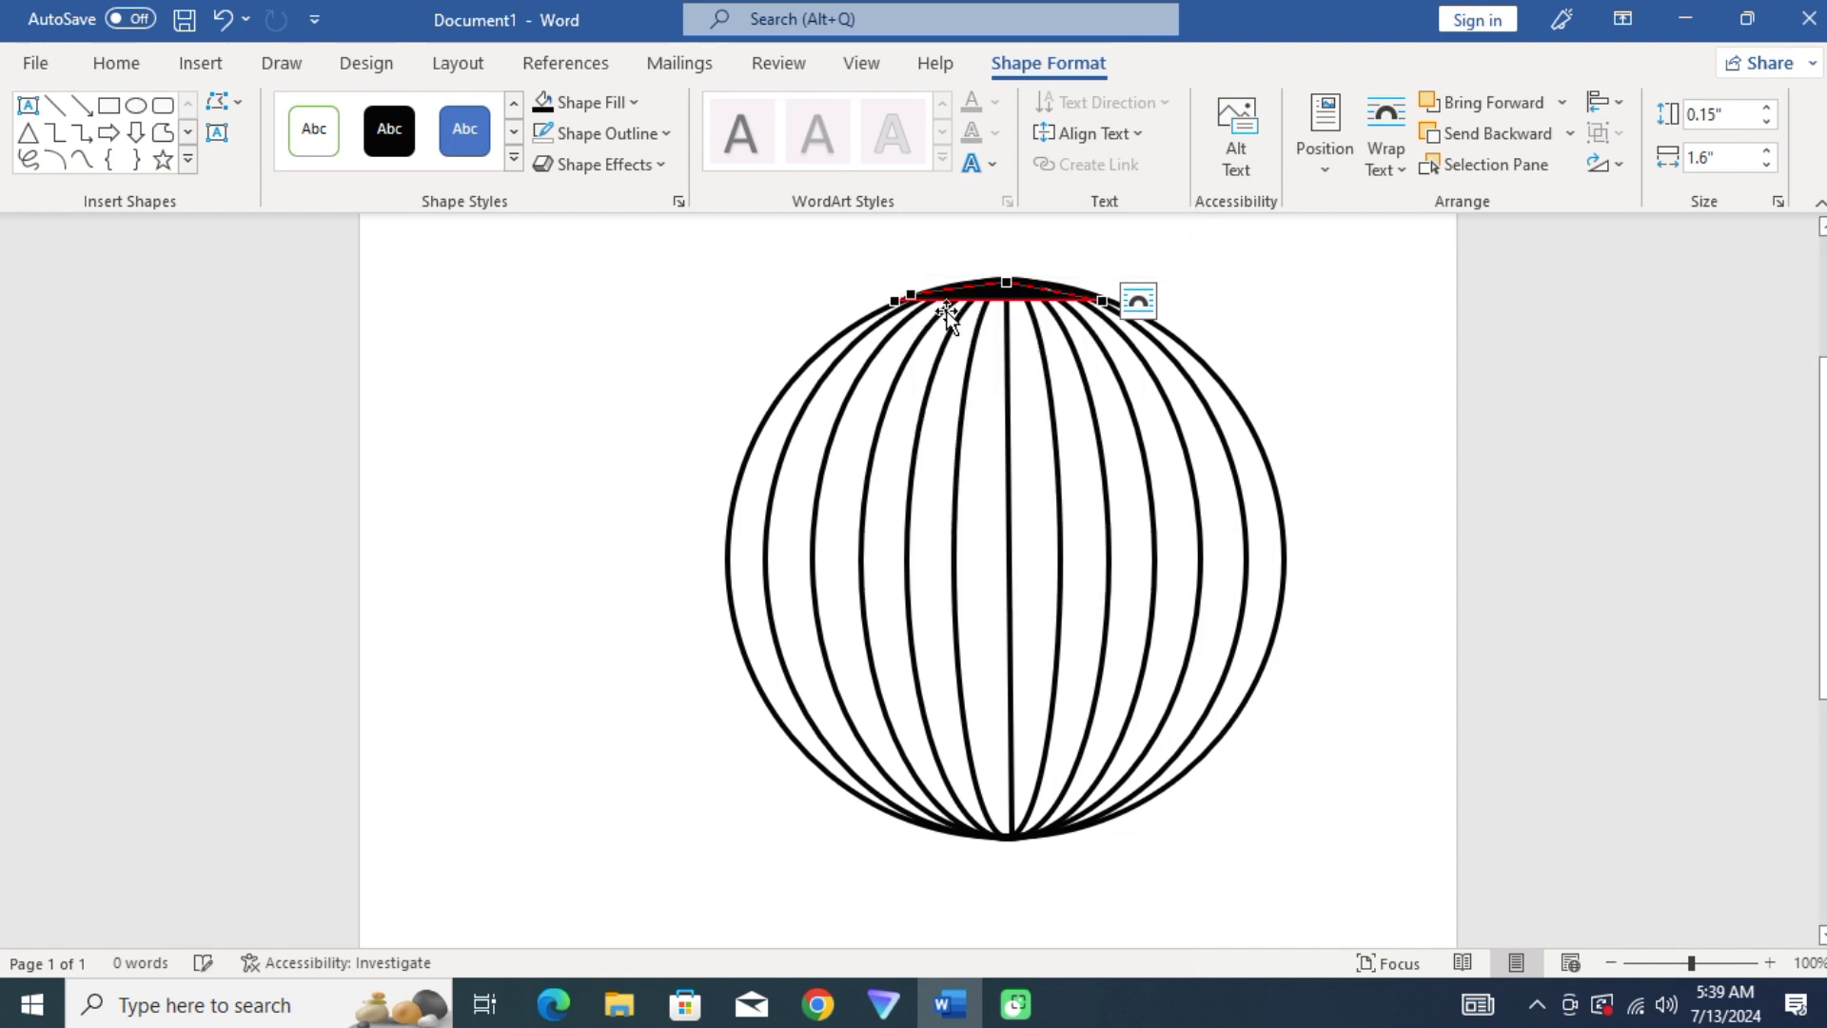
pyautogui.rightClick(911, 296)
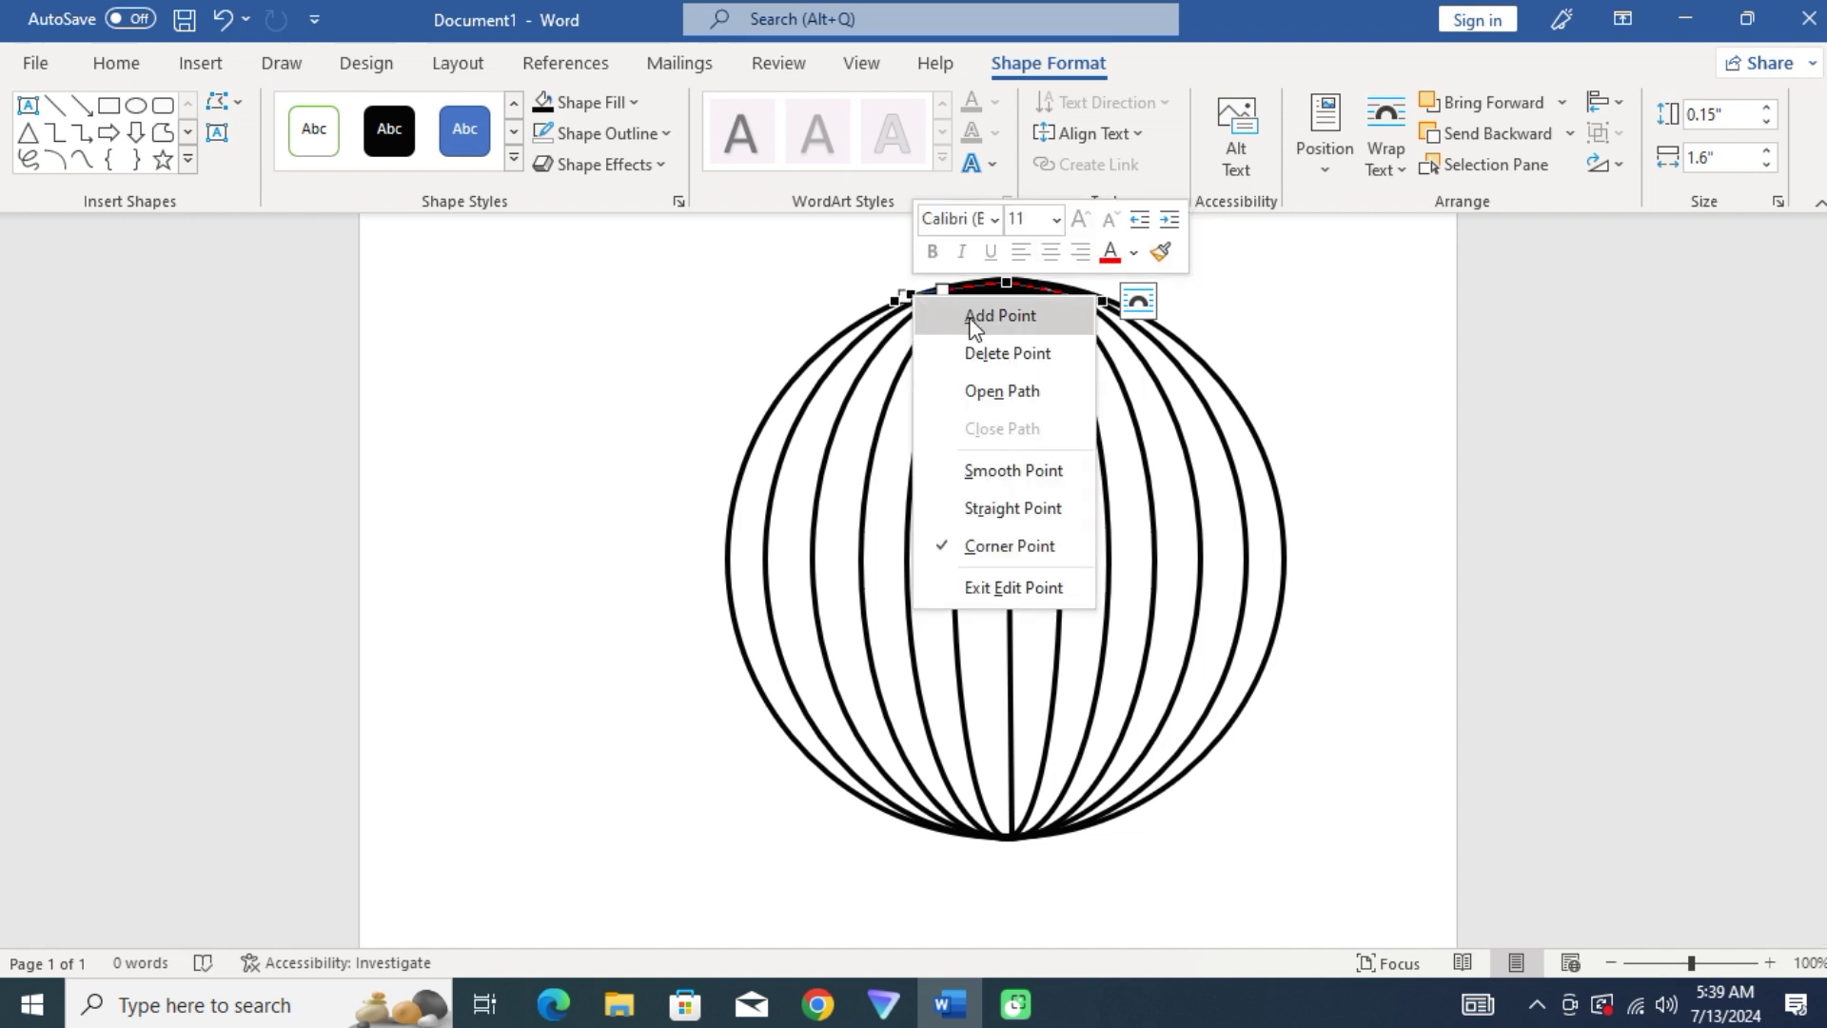
pyautogui.click(1007, 354)
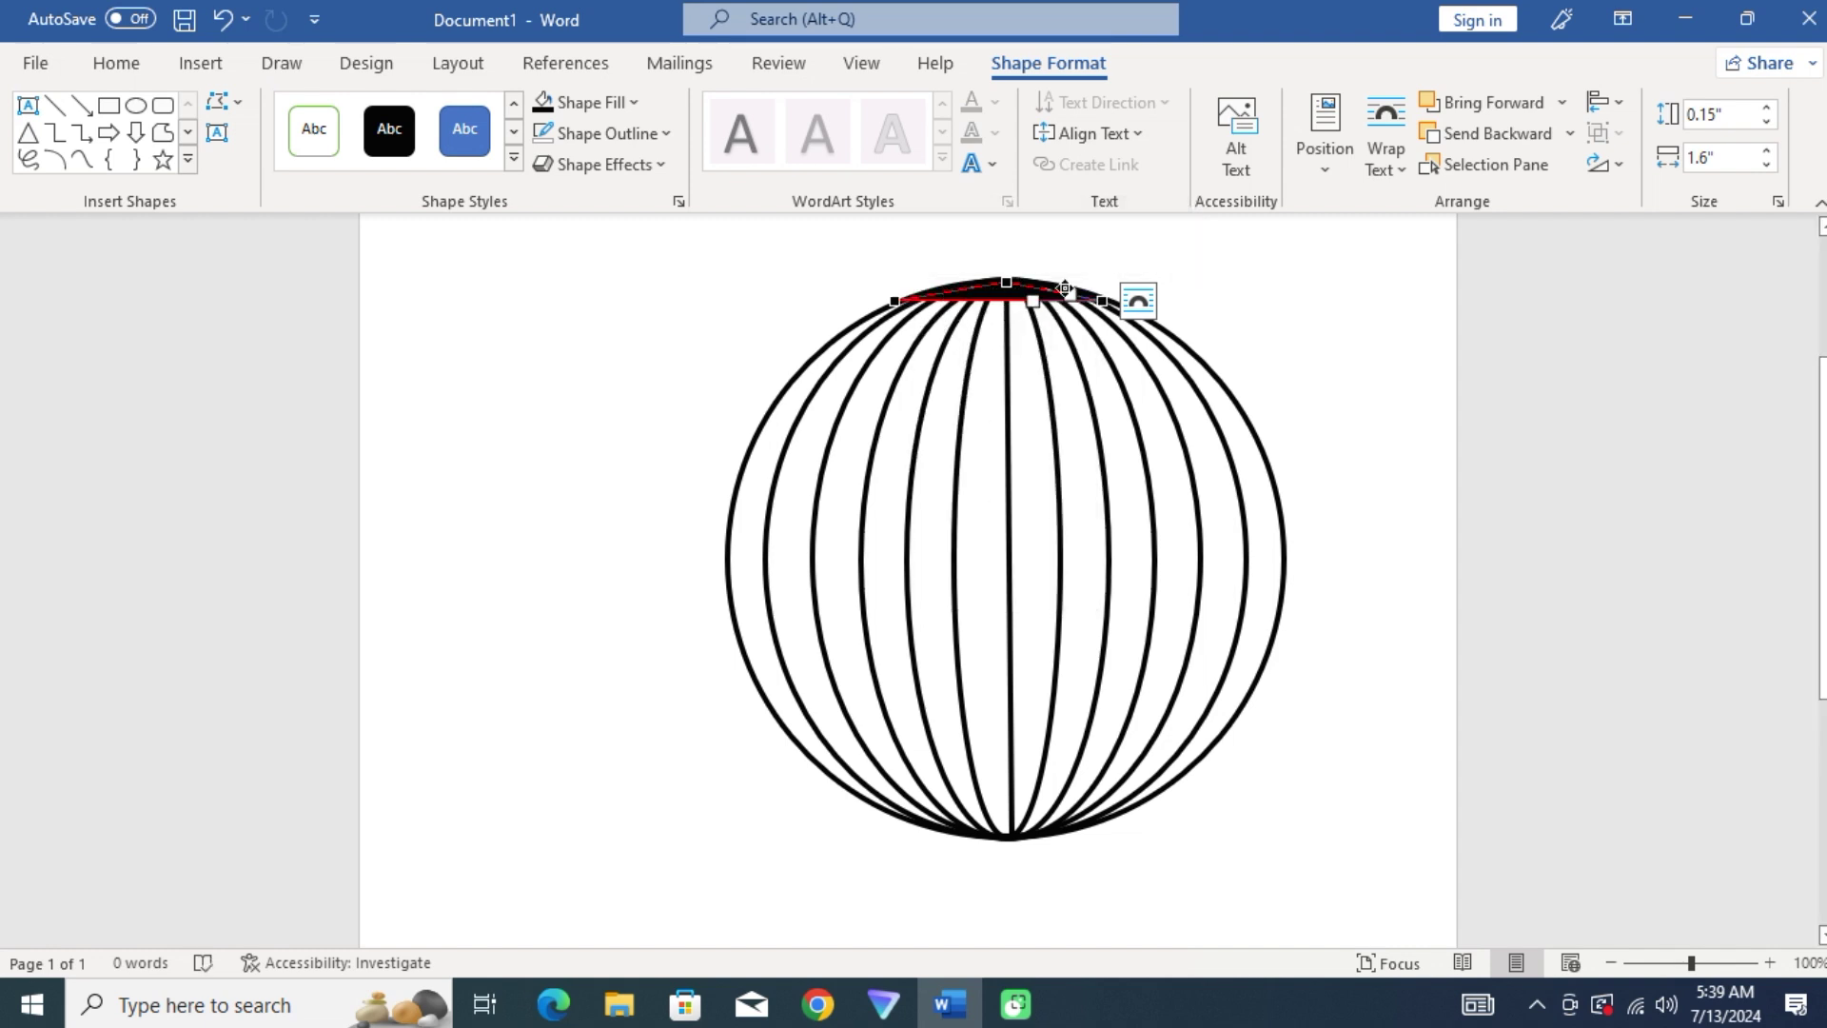
pyautogui.moveTo(1075, 295); pyautogui.dragTo(1076, 284)
pyautogui.moveTo(931, 294); pyautogui.dragTo(952, 282)
# - Paste a copy of the black cap, move it below the globe and flip it vertically
pyautogui.click(1161, 358)
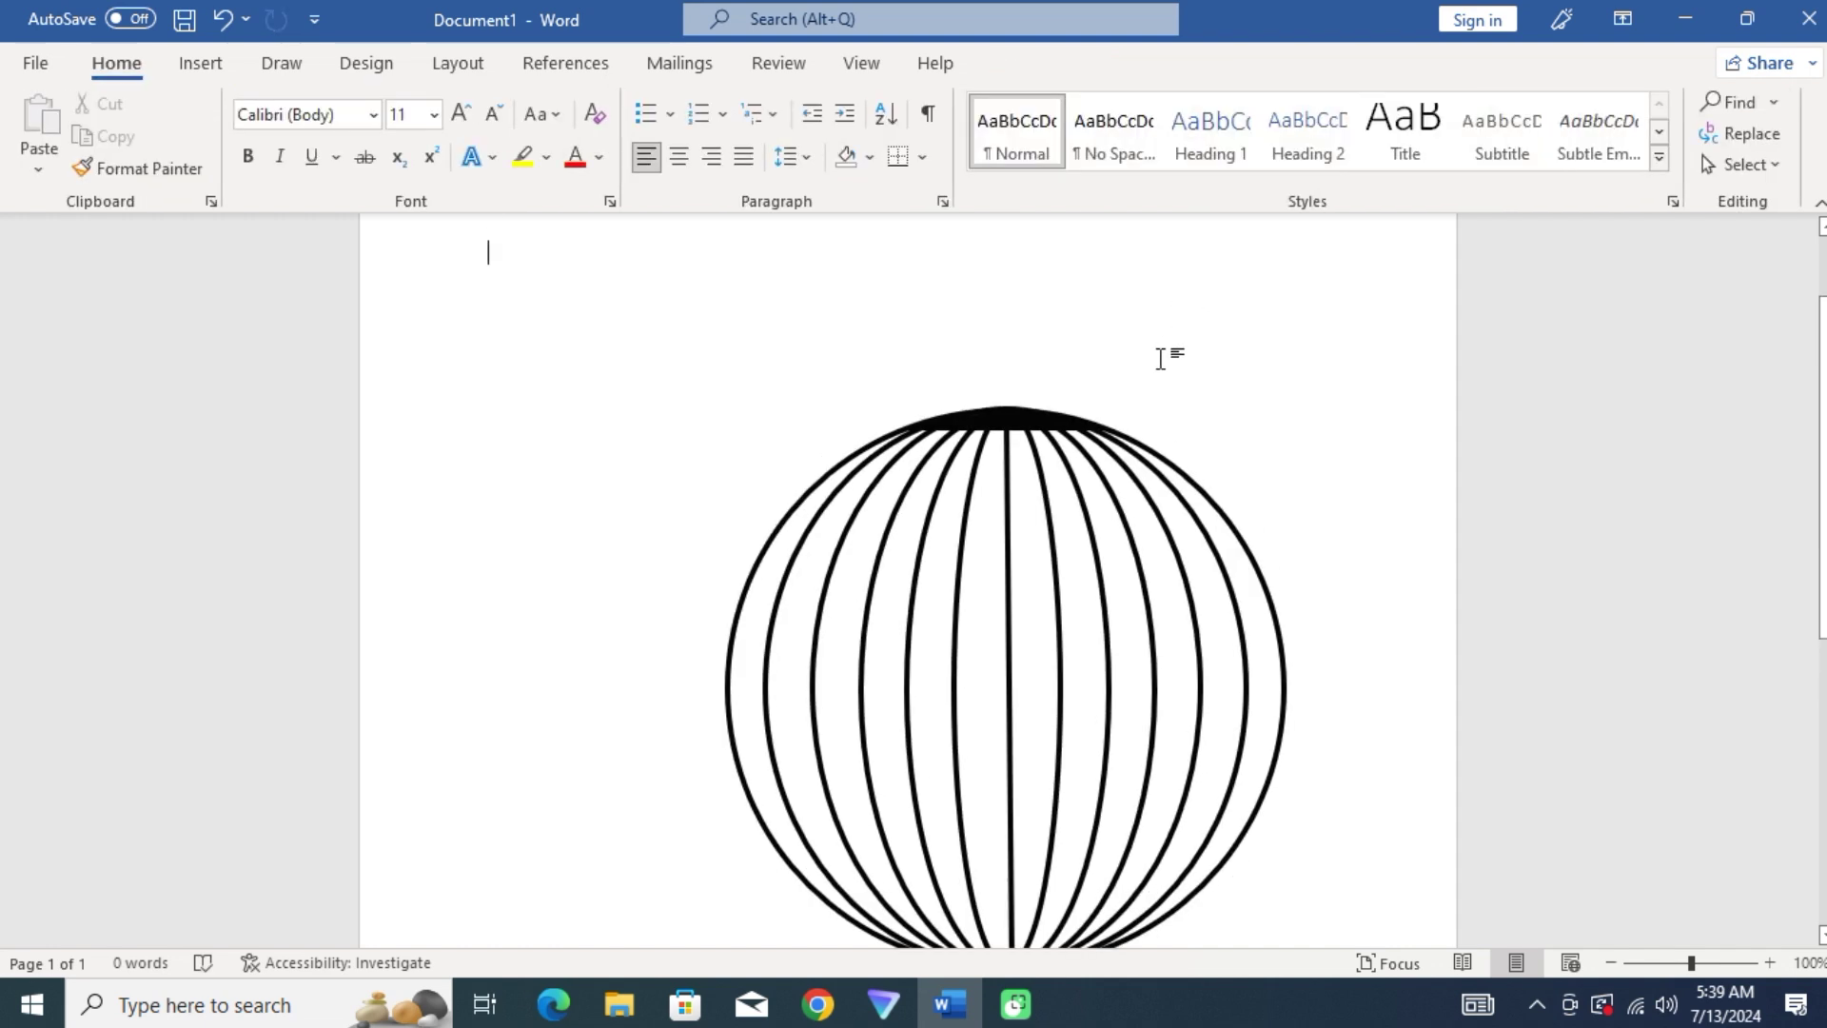
pyautogui.click(1044, 428)
pyautogui.hotkey('ctrl', 'c')
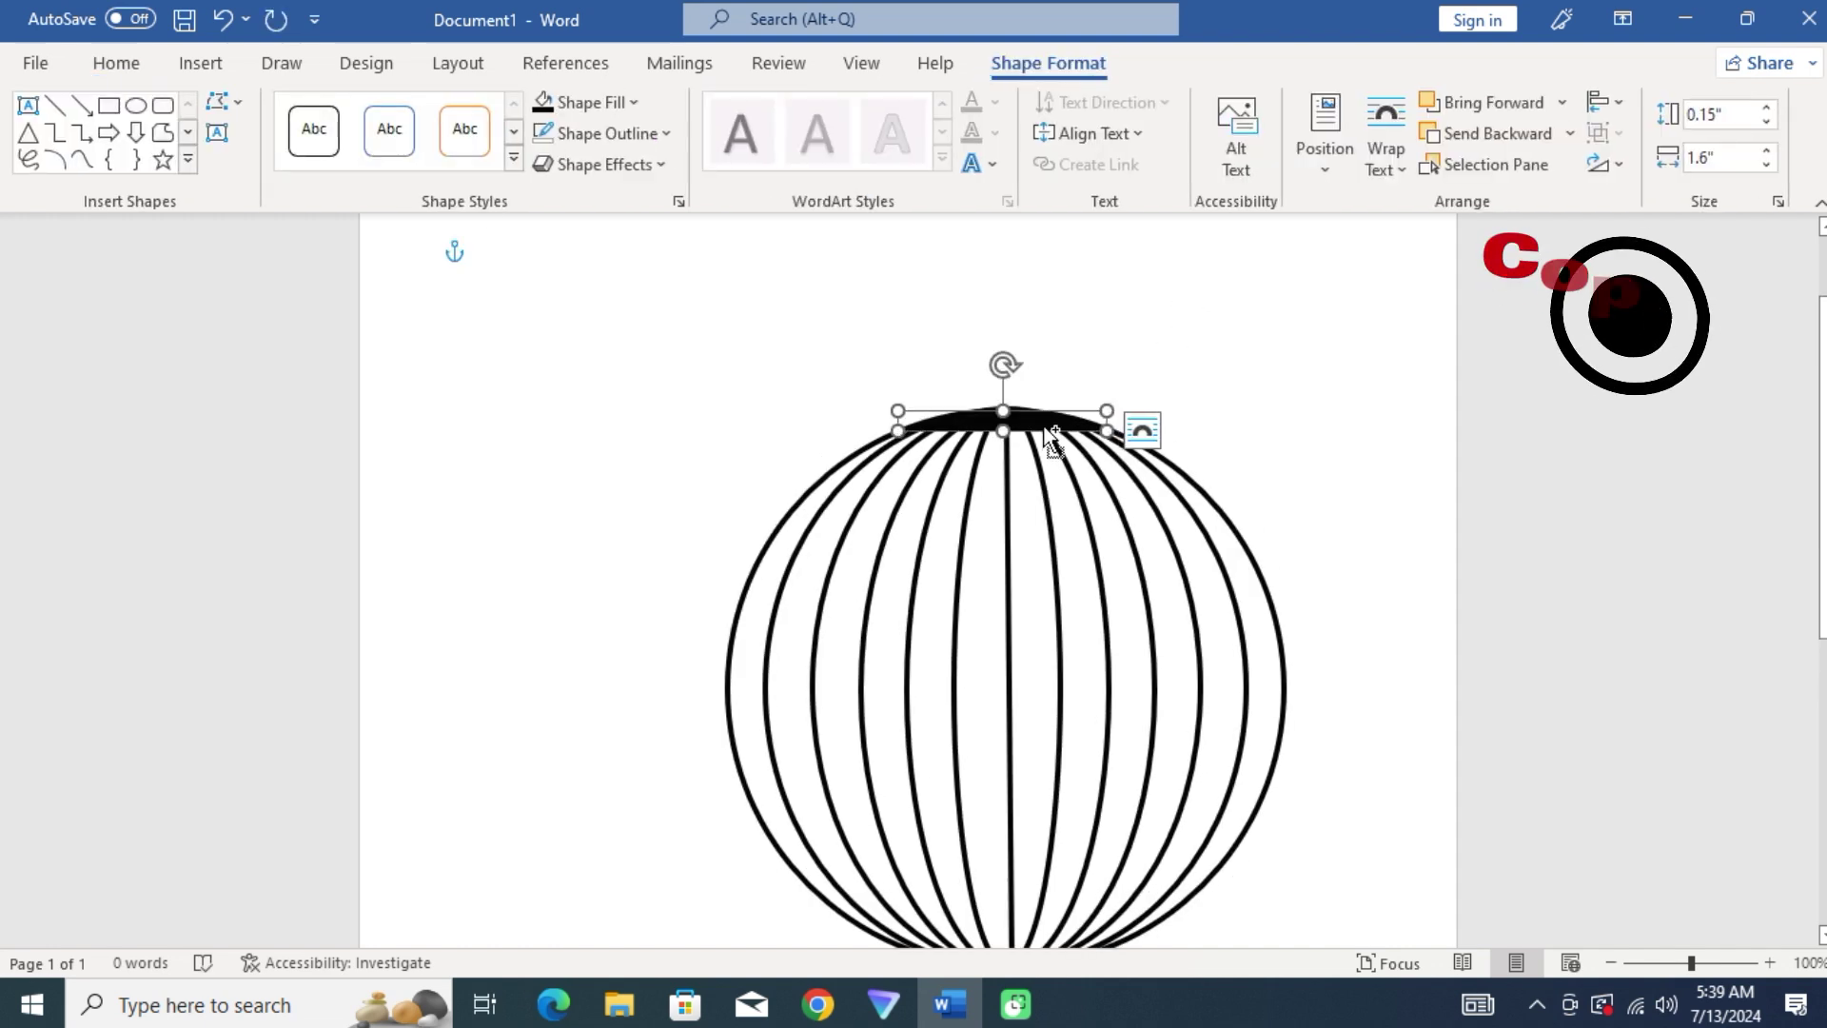
pyautogui.hotkey('ctrl', 'v')
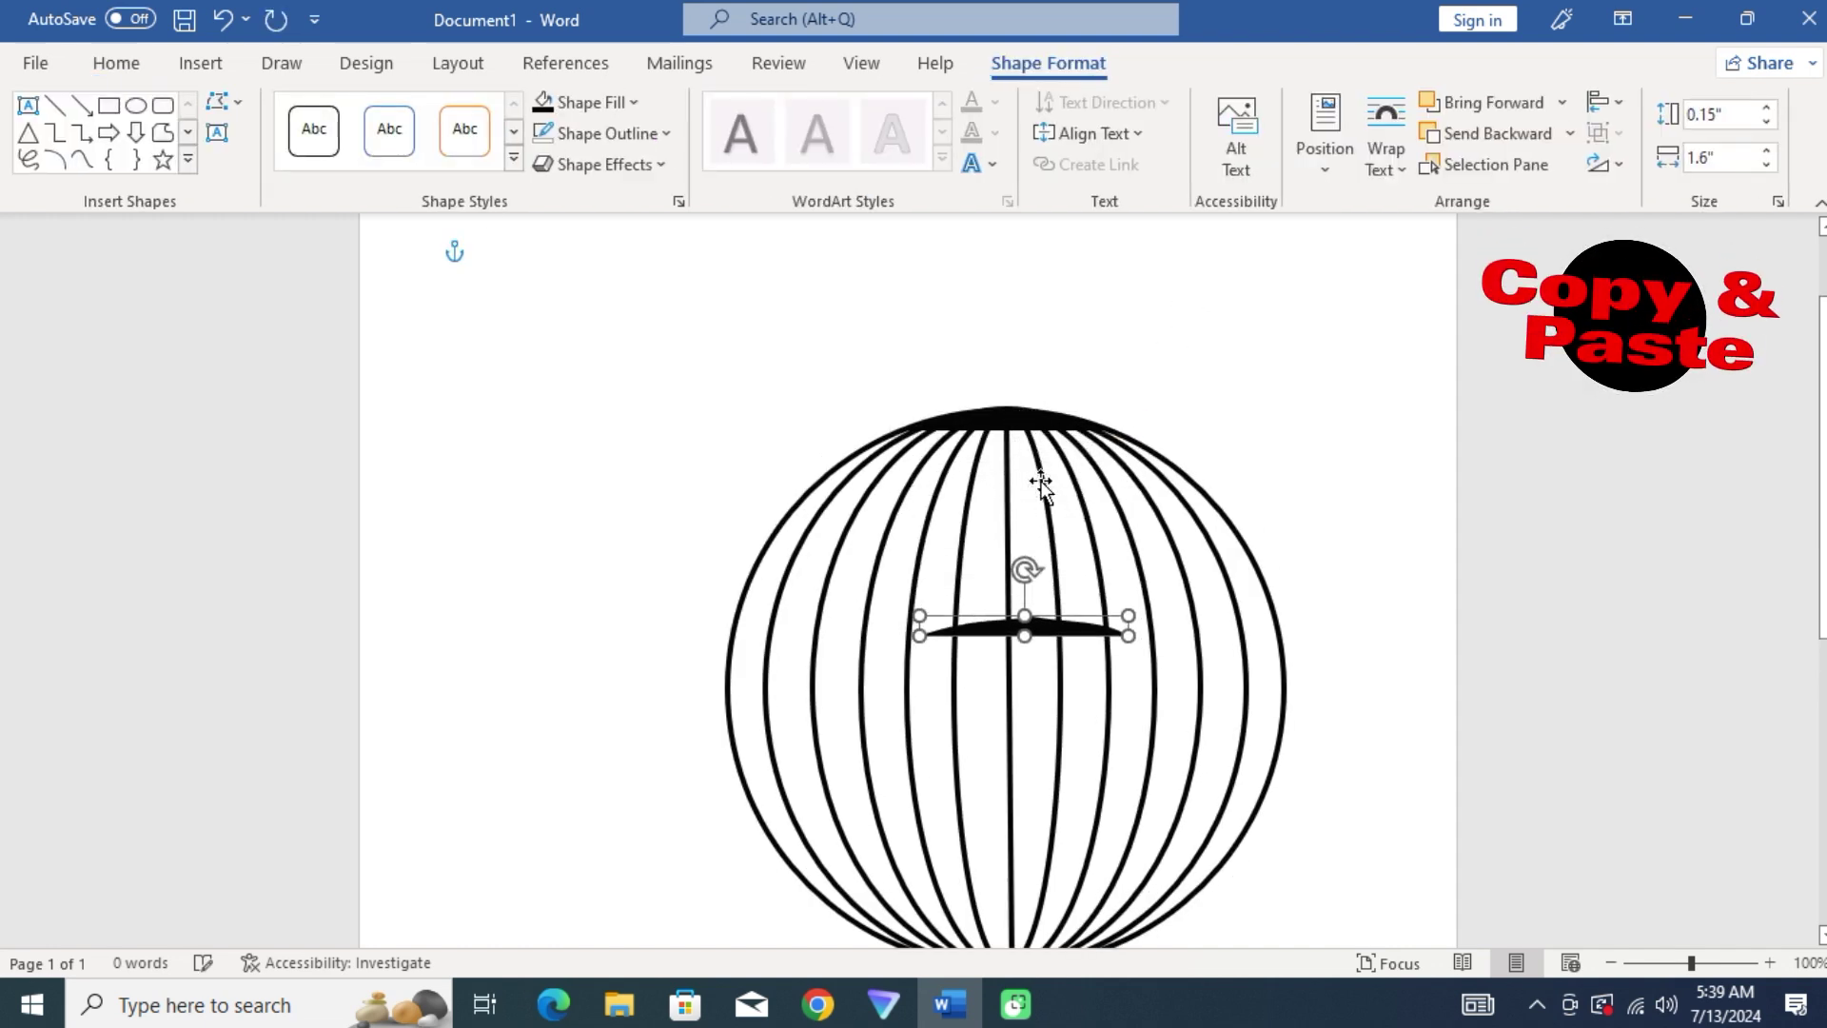
pyautogui.moveTo(1047, 458); pyautogui.dragTo(1032, 842)
pyautogui.scroll(-3, 1028, 653)
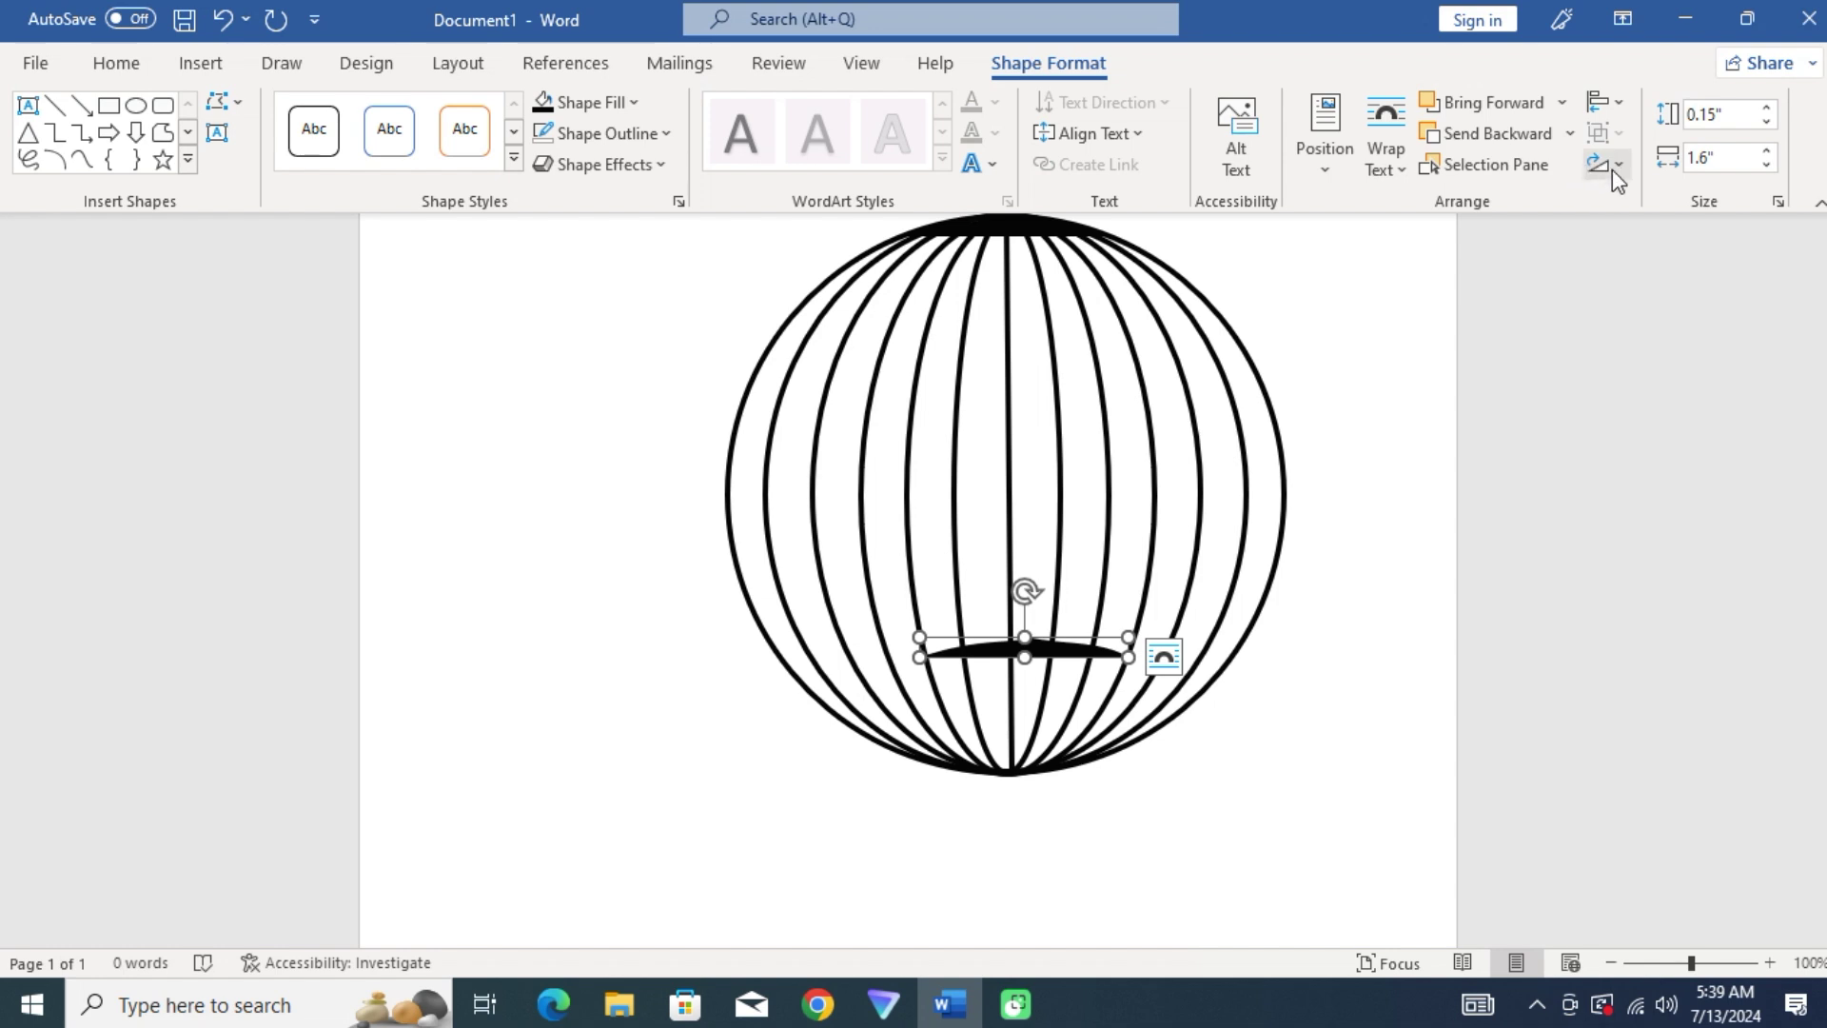
pyautogui.click(1612, 168)
pyautogui.click(1627, 276)
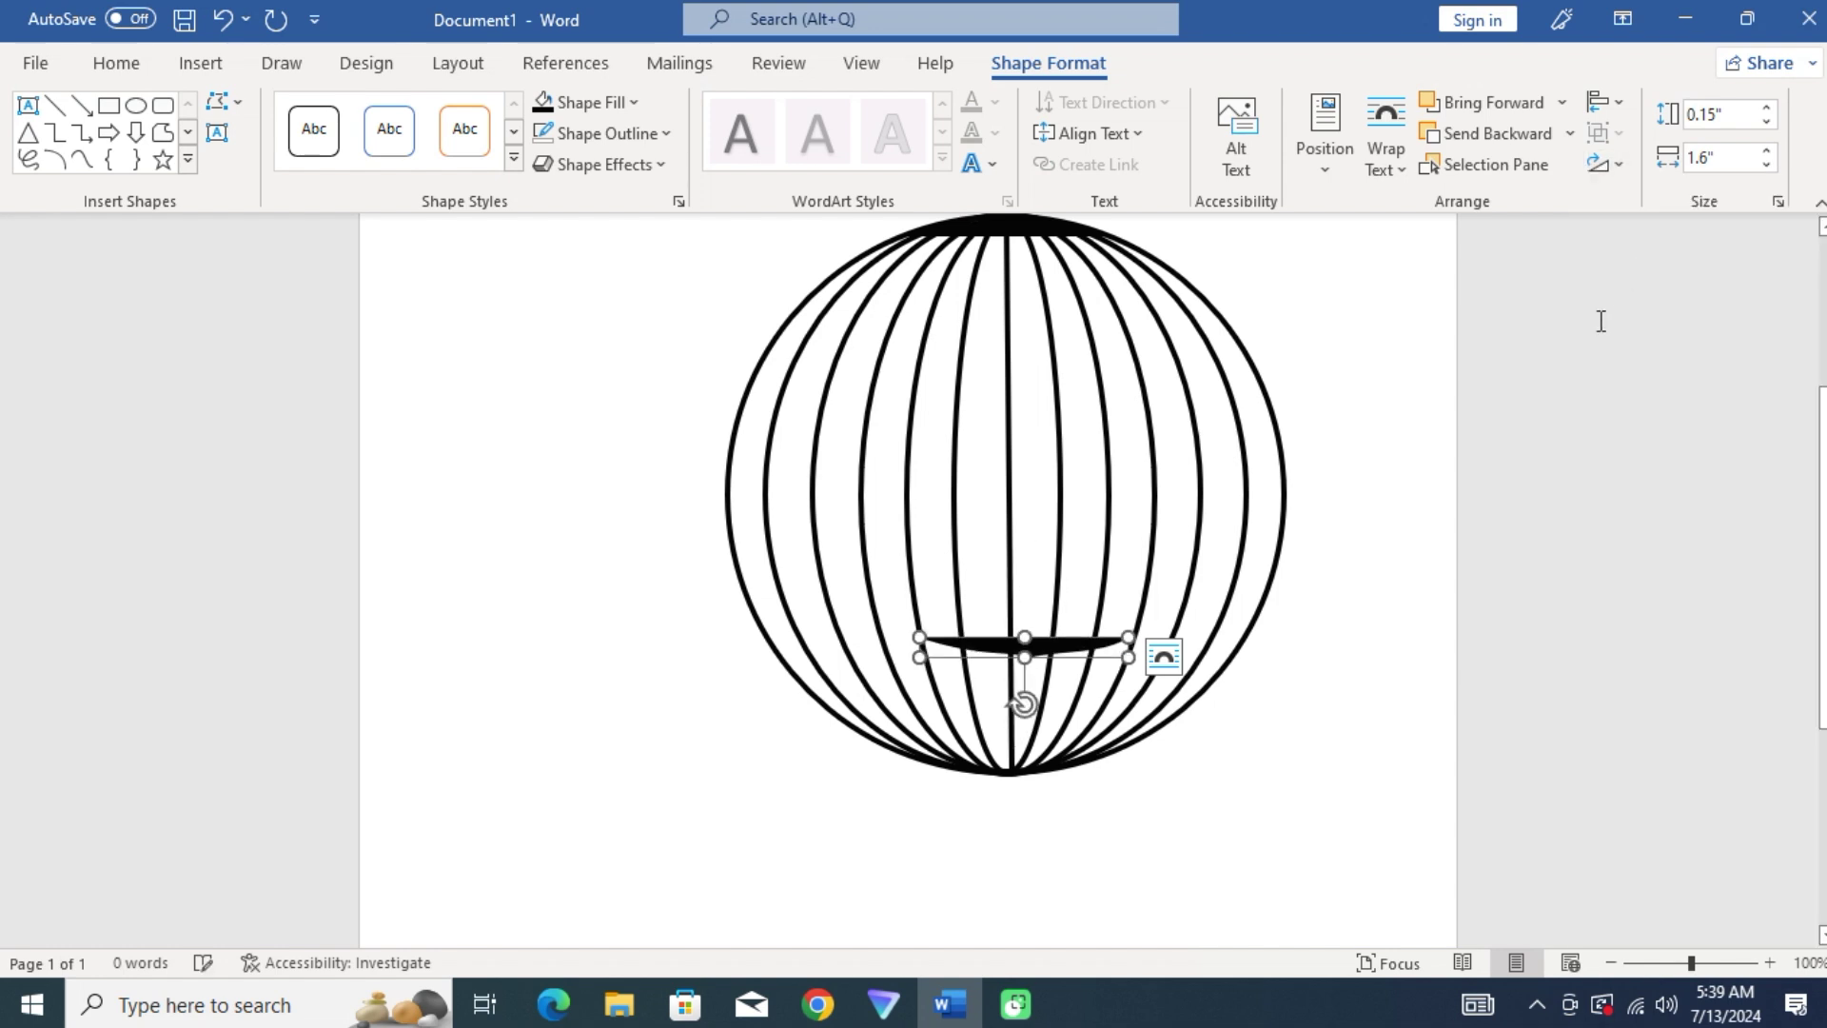
# - Nudge the flipped cap into position at the globe's bottom pole and check its placement
pyautogui.press('Down')
pyautogui.press('Down')
pyautogui.press('Down')
pyautogui.hotkey('ctrl', 'Left')
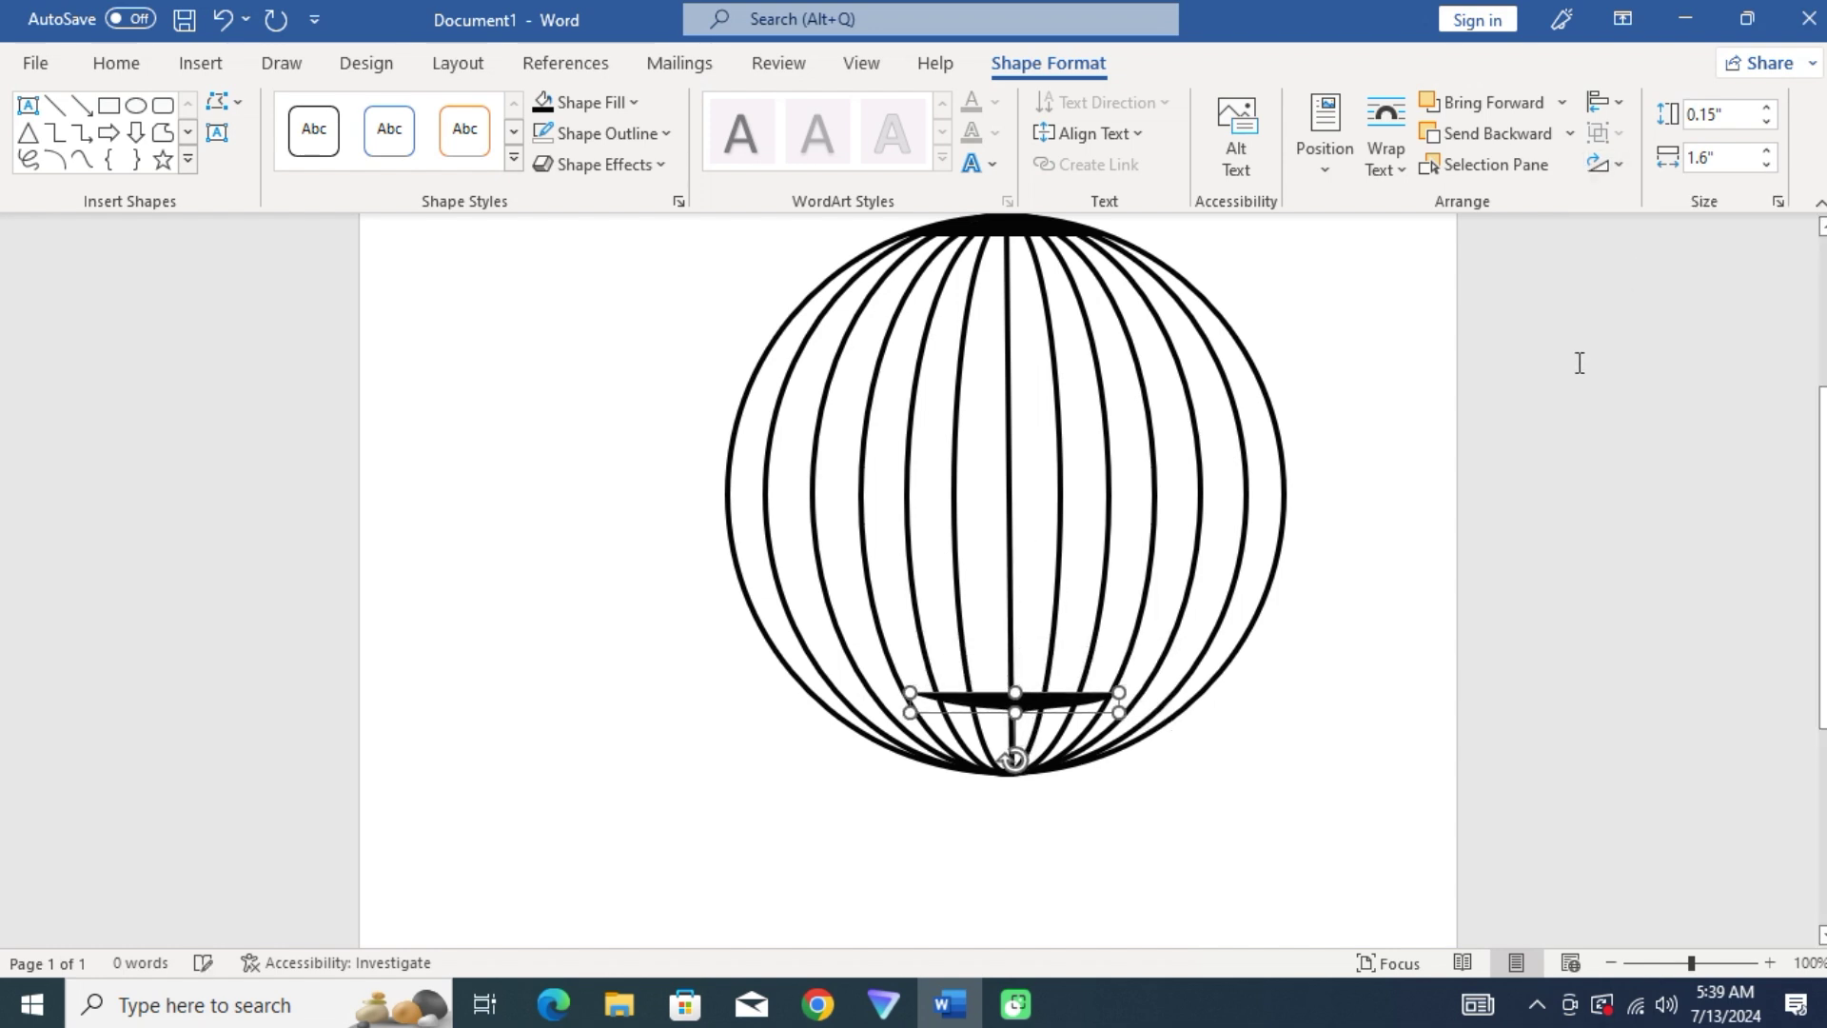
pyautogui.press('Down')
pyautogui.press('Down')
pyautogui.press('Down')
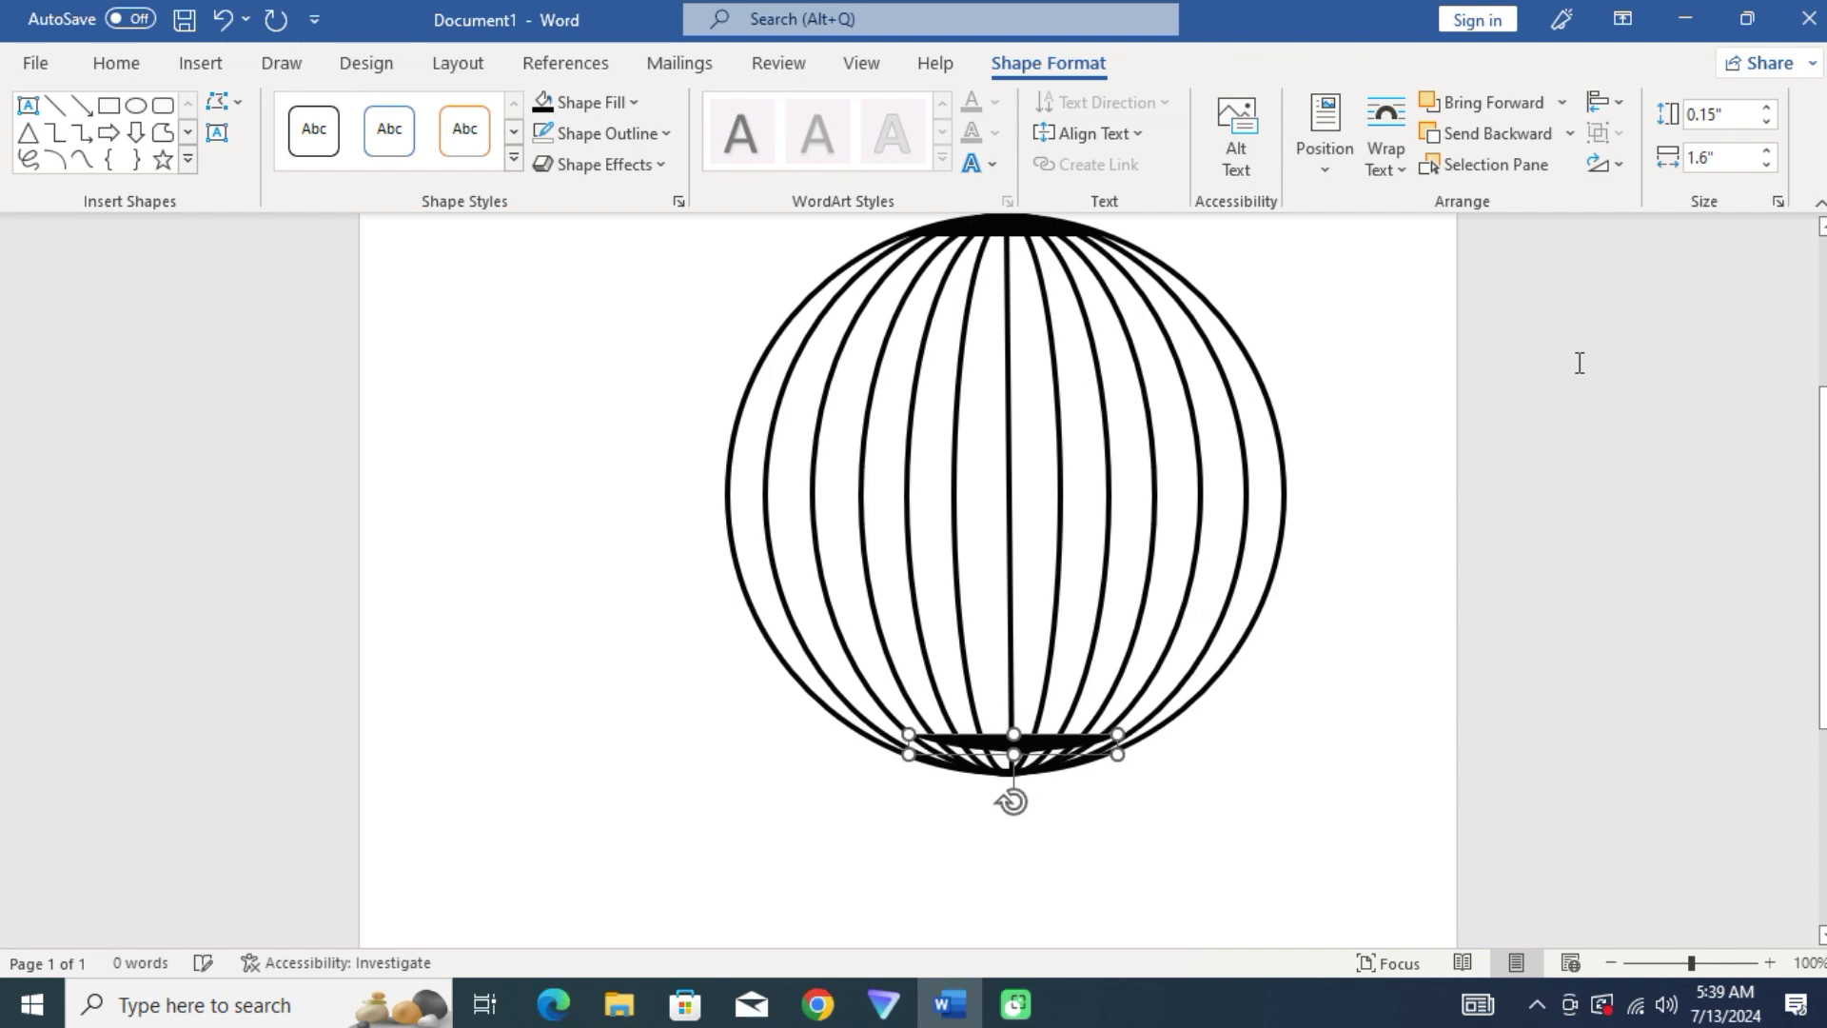
pyautogui.press('Down')
pyautogui.hotkey('ctrl', 'Down')
pyautogui.hotkey('ctrl', 'Down')
pyautogui.hotkey('ctrl', 'Down')
pyautogui.hotkey('ctrl', 'Left')
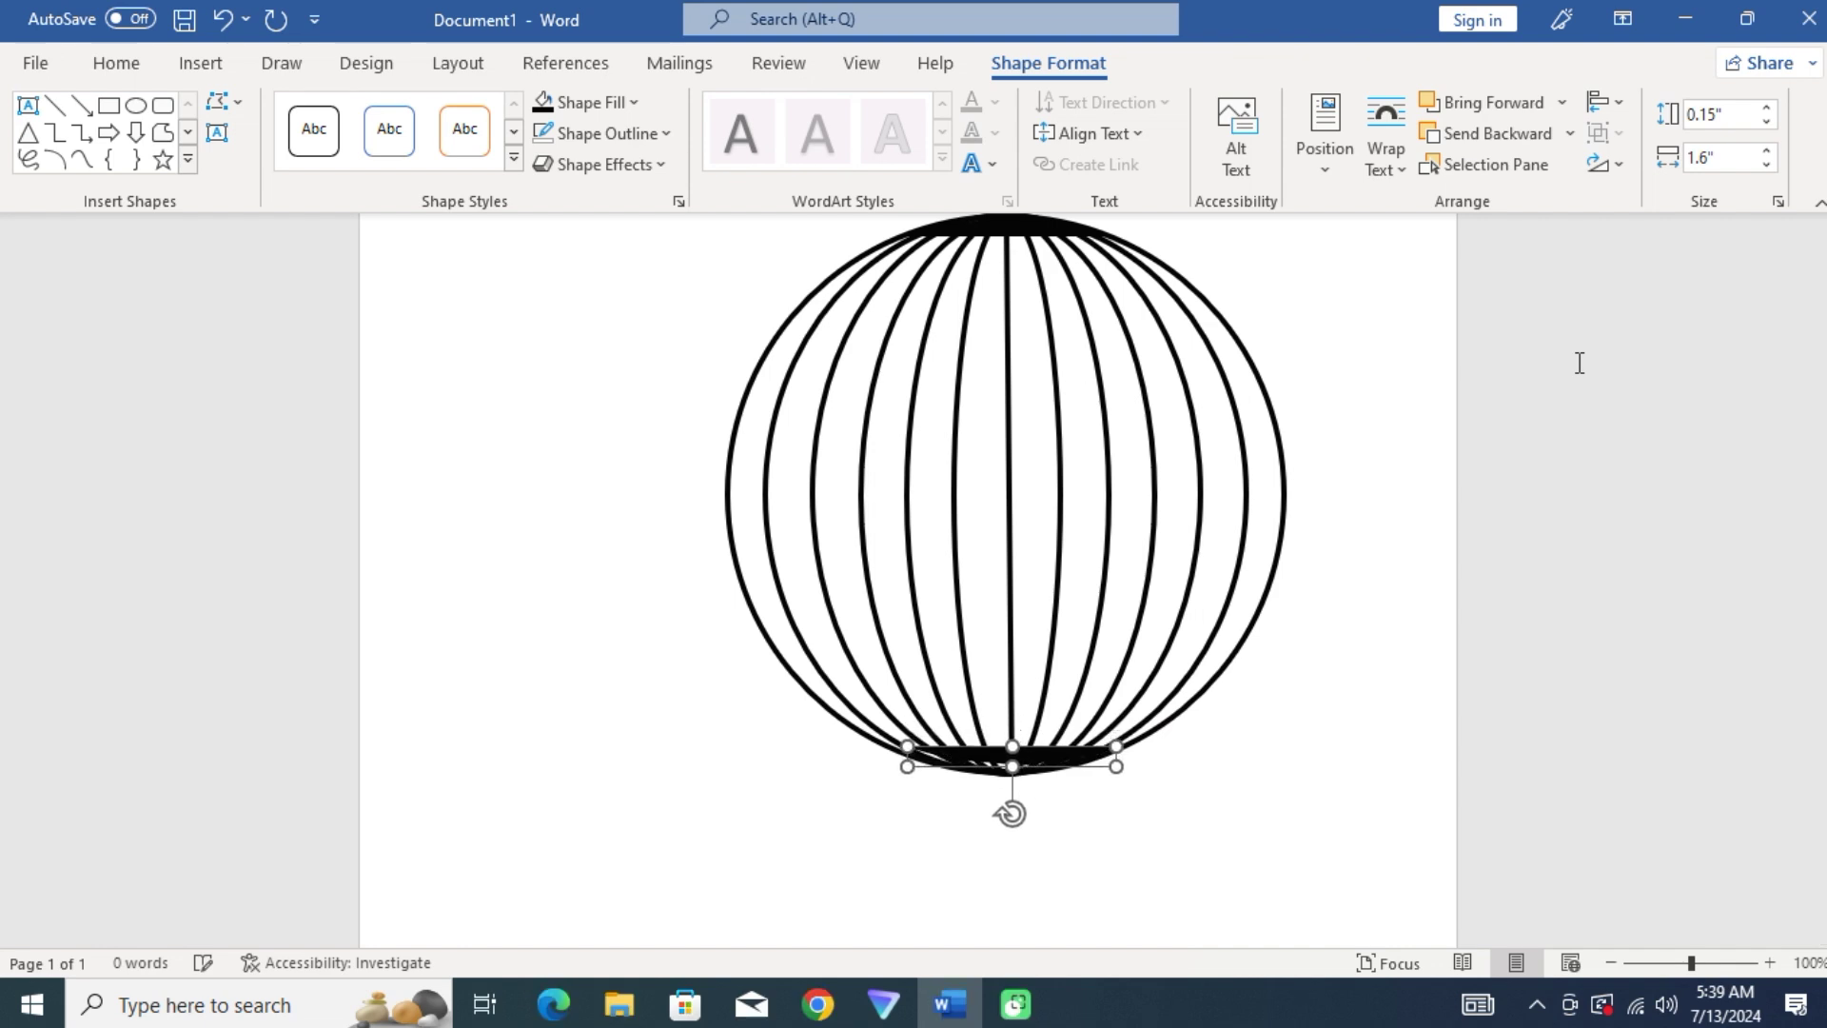
pyautogui.hotkey('ctrl', 'Left')
pyautogui.hotkey('ctrl', 'Down')
pyautogui.hotkey('ctrl', 'Down')
pyautogui.hotkey('ctrl', 'Left')
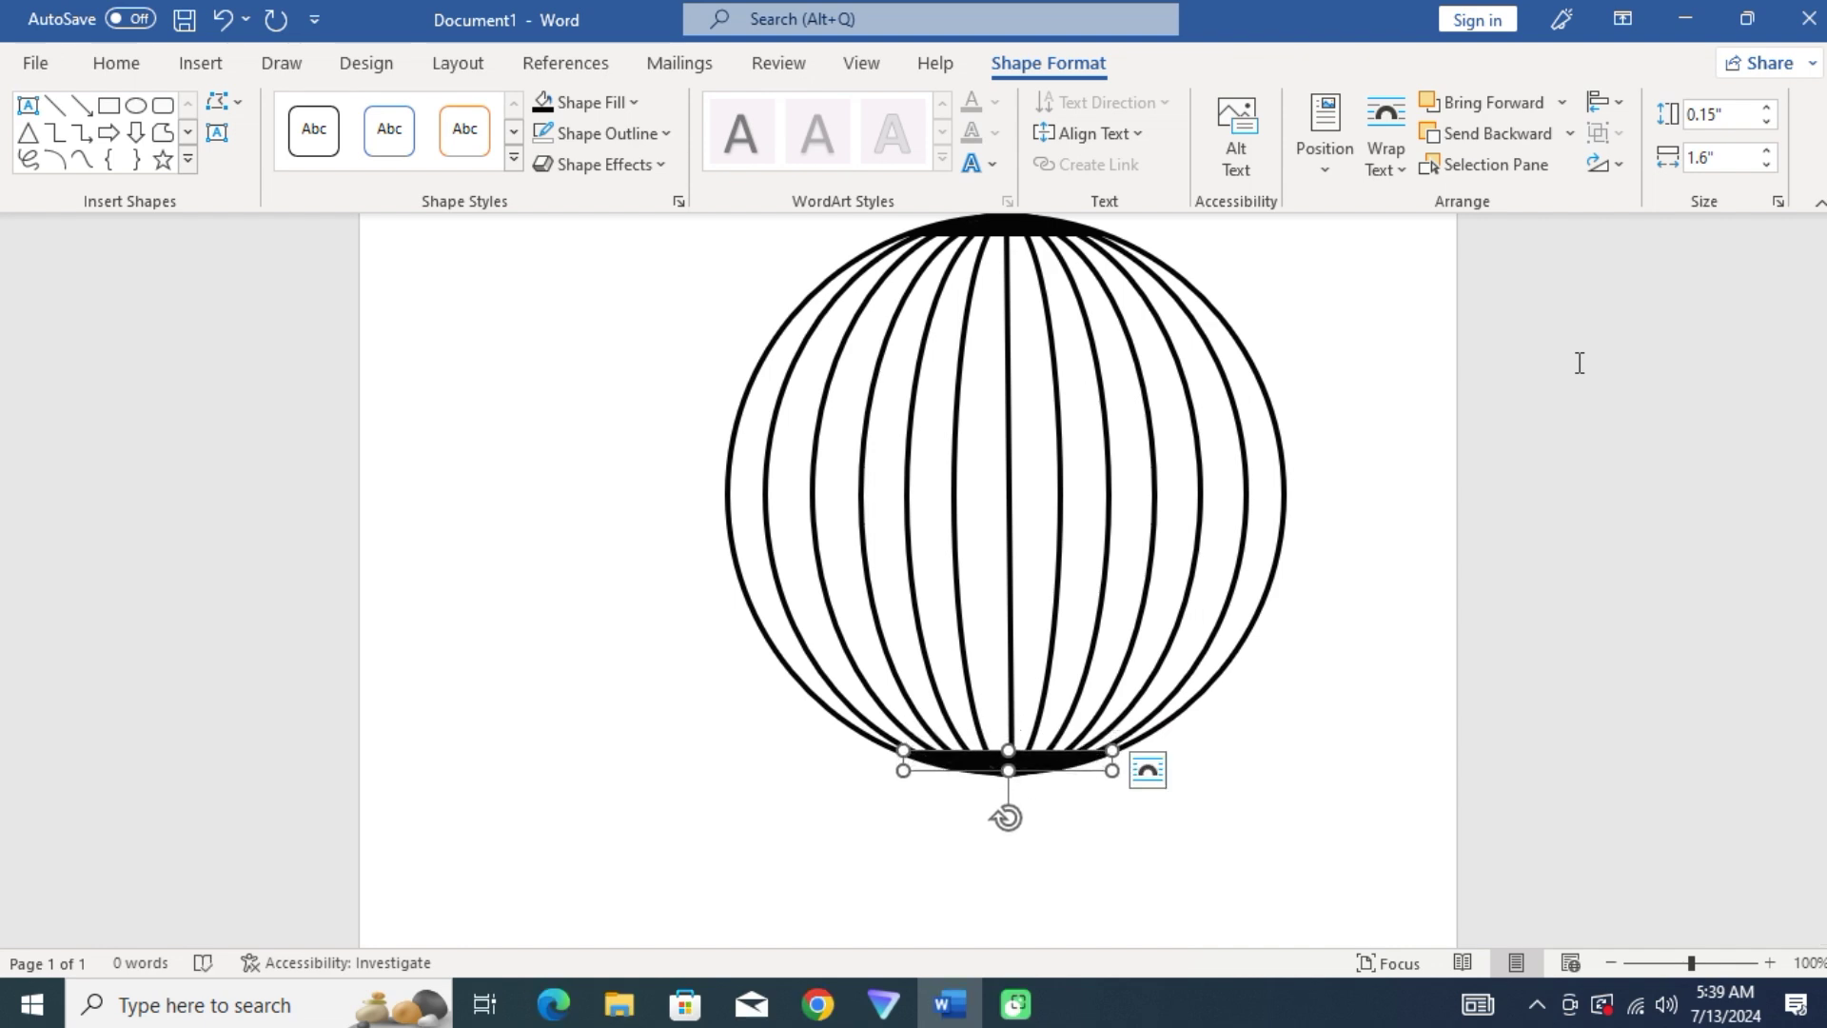
pyautogui.press('Escape')
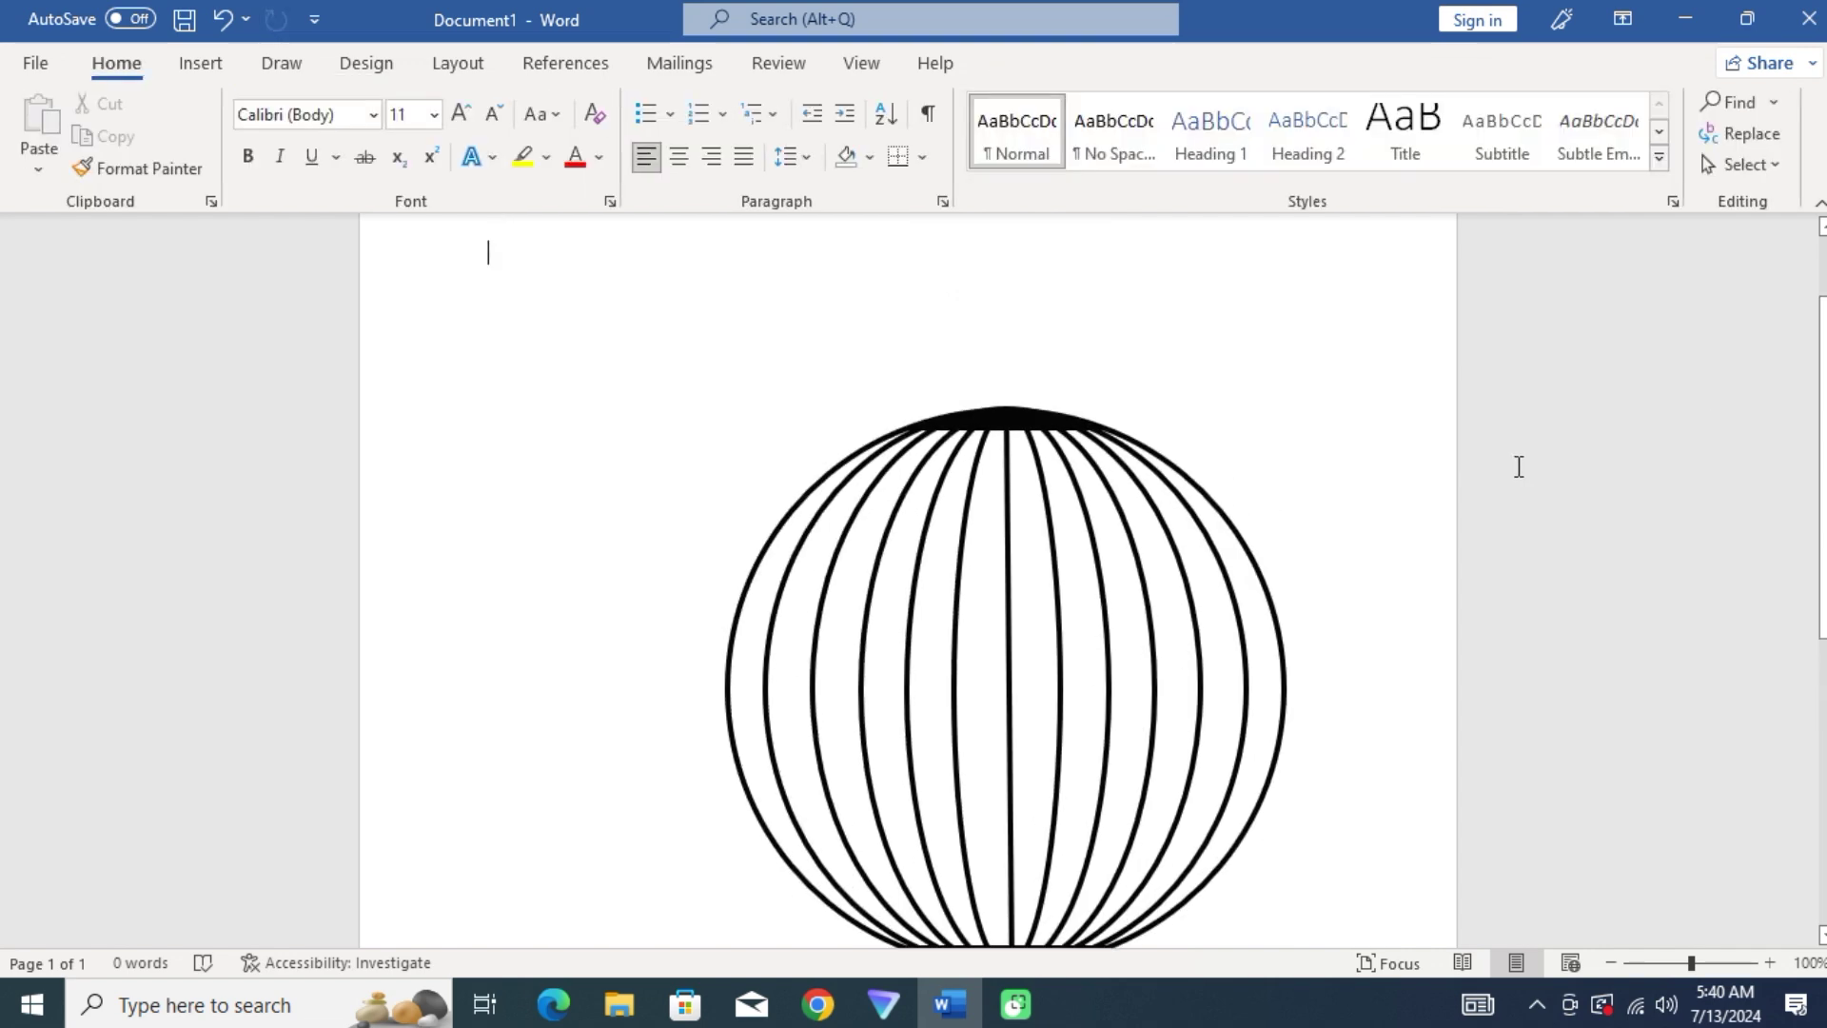
pyautogui.scroll(-5, 1519, 466)
pyautogui.click(1026, 693)
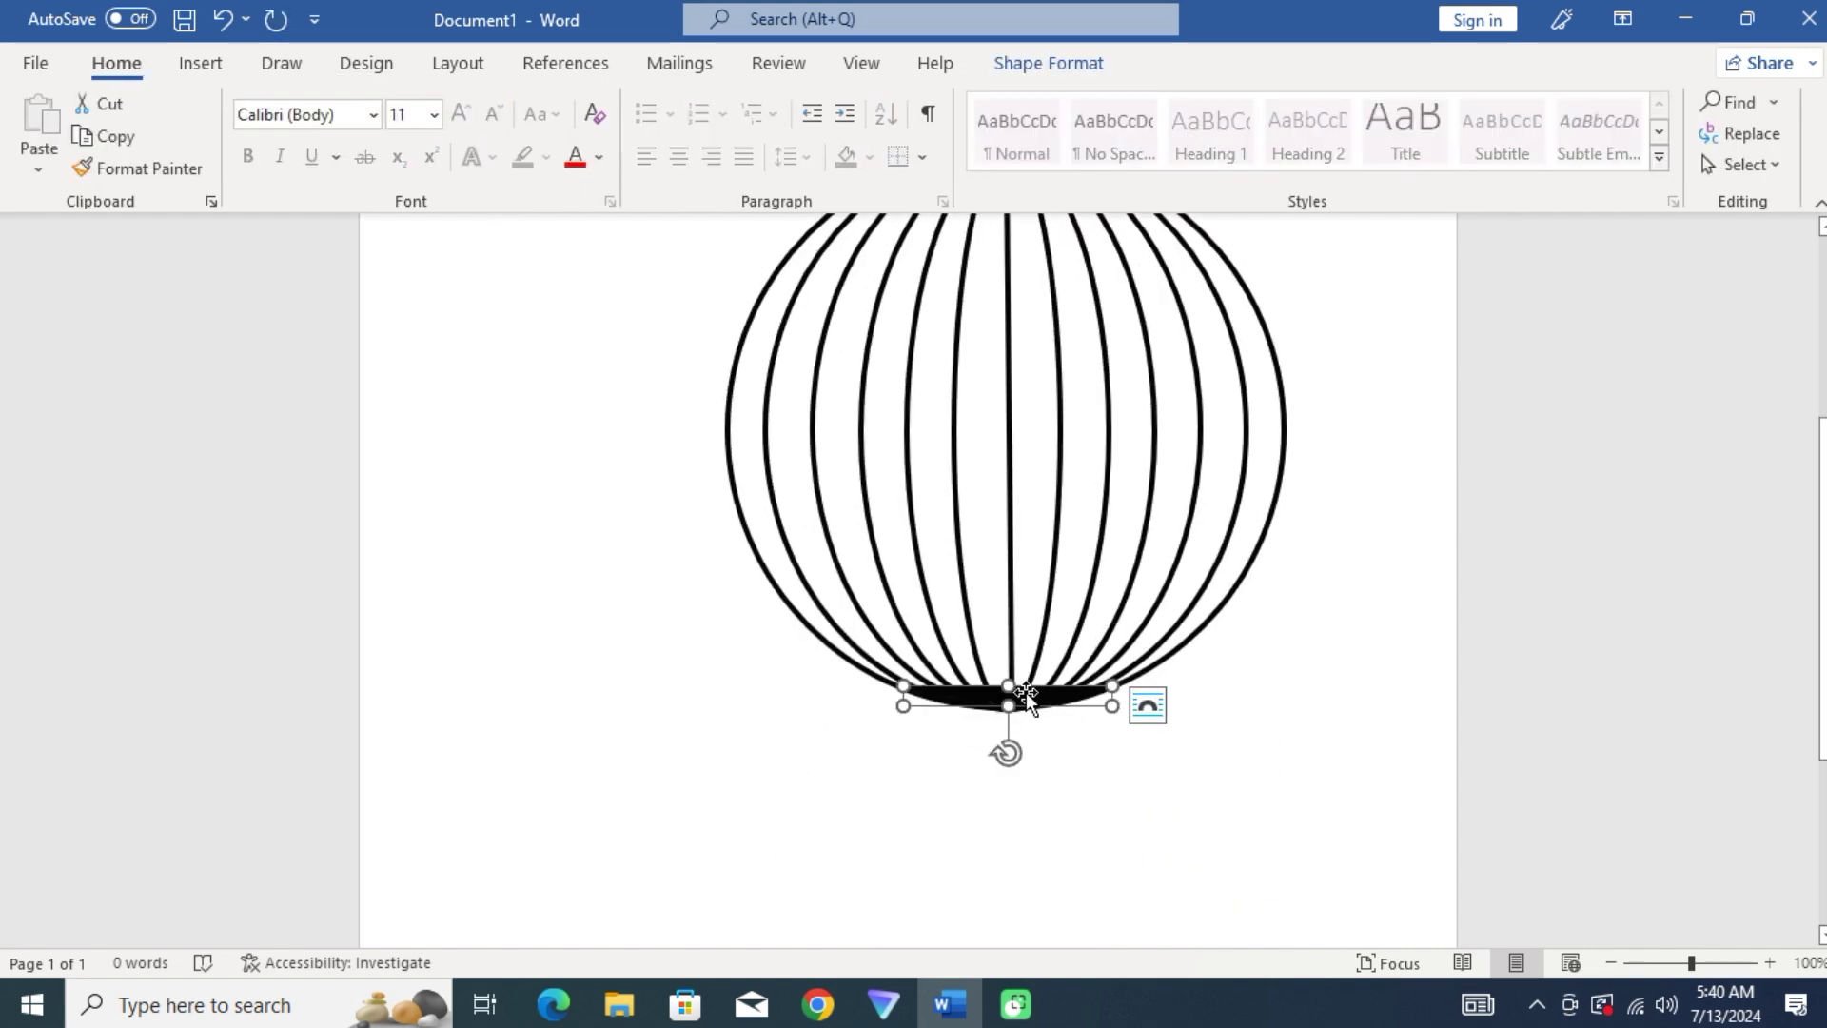
pyautogui.press('Escape')
pyautogui.scroll(5, 1258, 597)
pyautogui.scroll(3, 1236, 588)
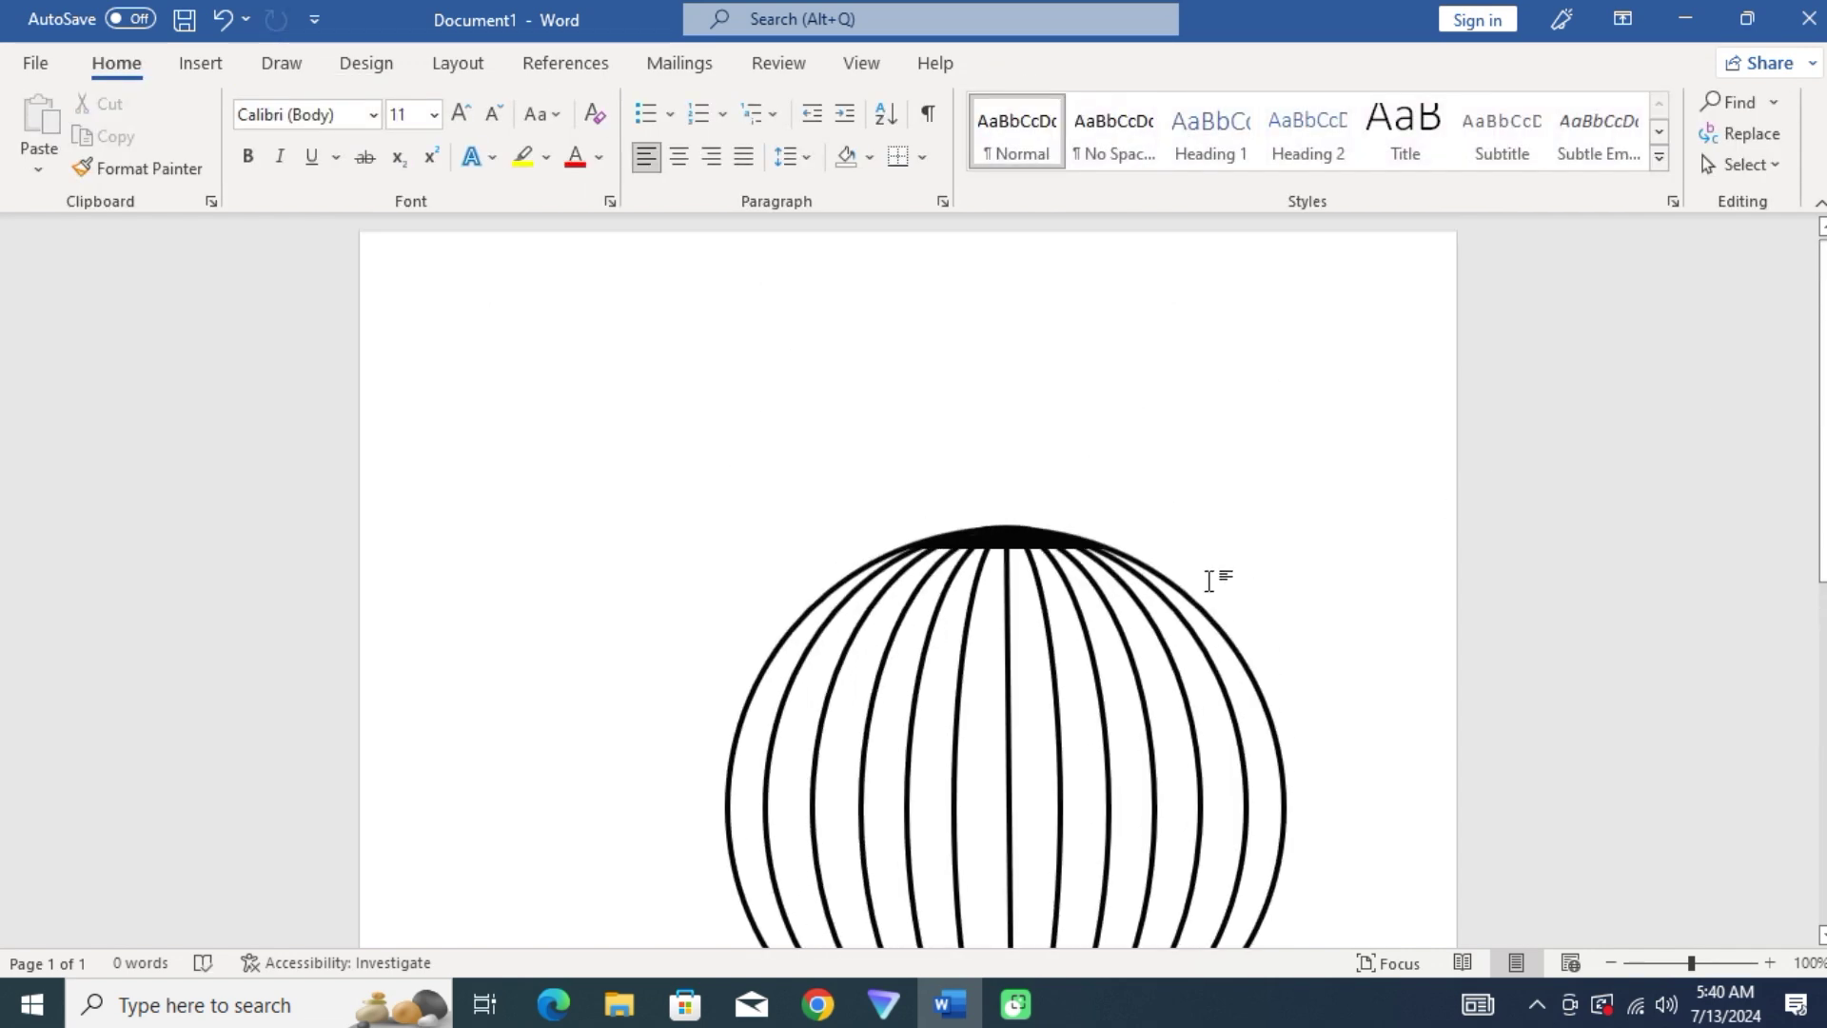
pyautogui.scroll(-3, 518, 490)
pyautogui.scroll(-1, 542, 481)
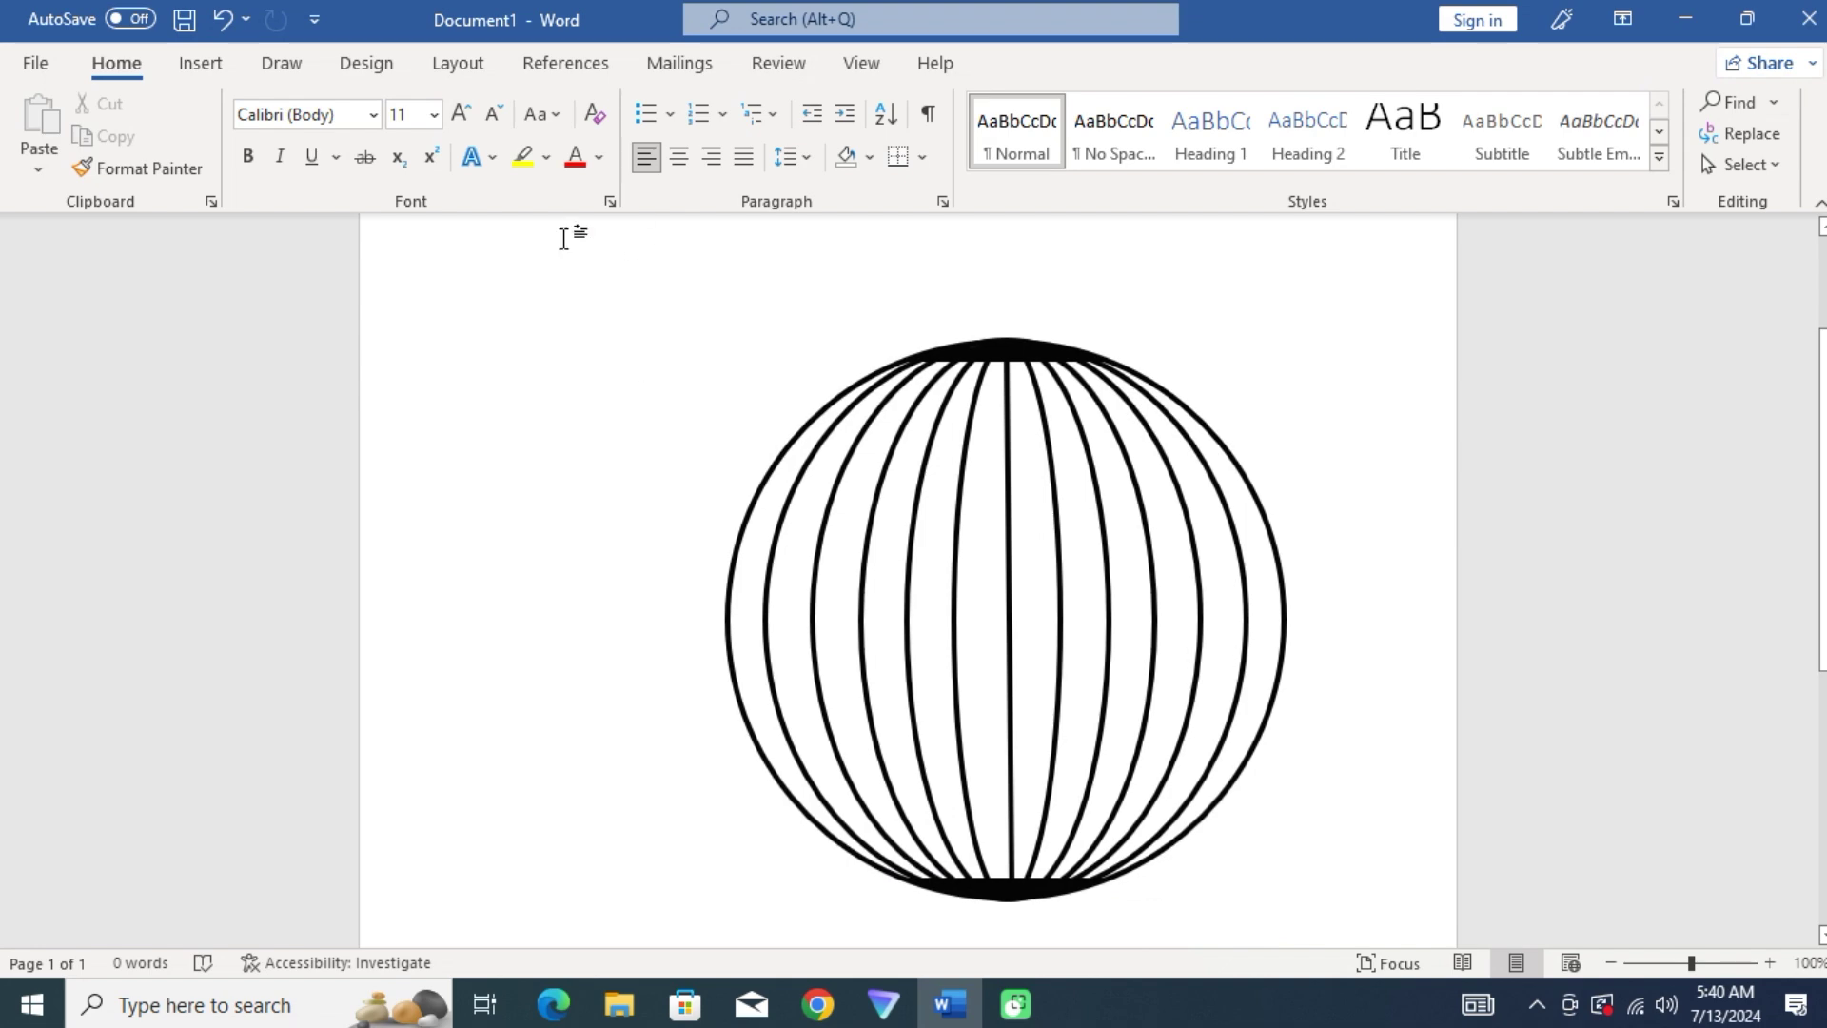
# - Trace a freeform bird outline with a few clicked corners left of the globe
pyautogui.click(226, 73)
pyautogui.click(409, 105)
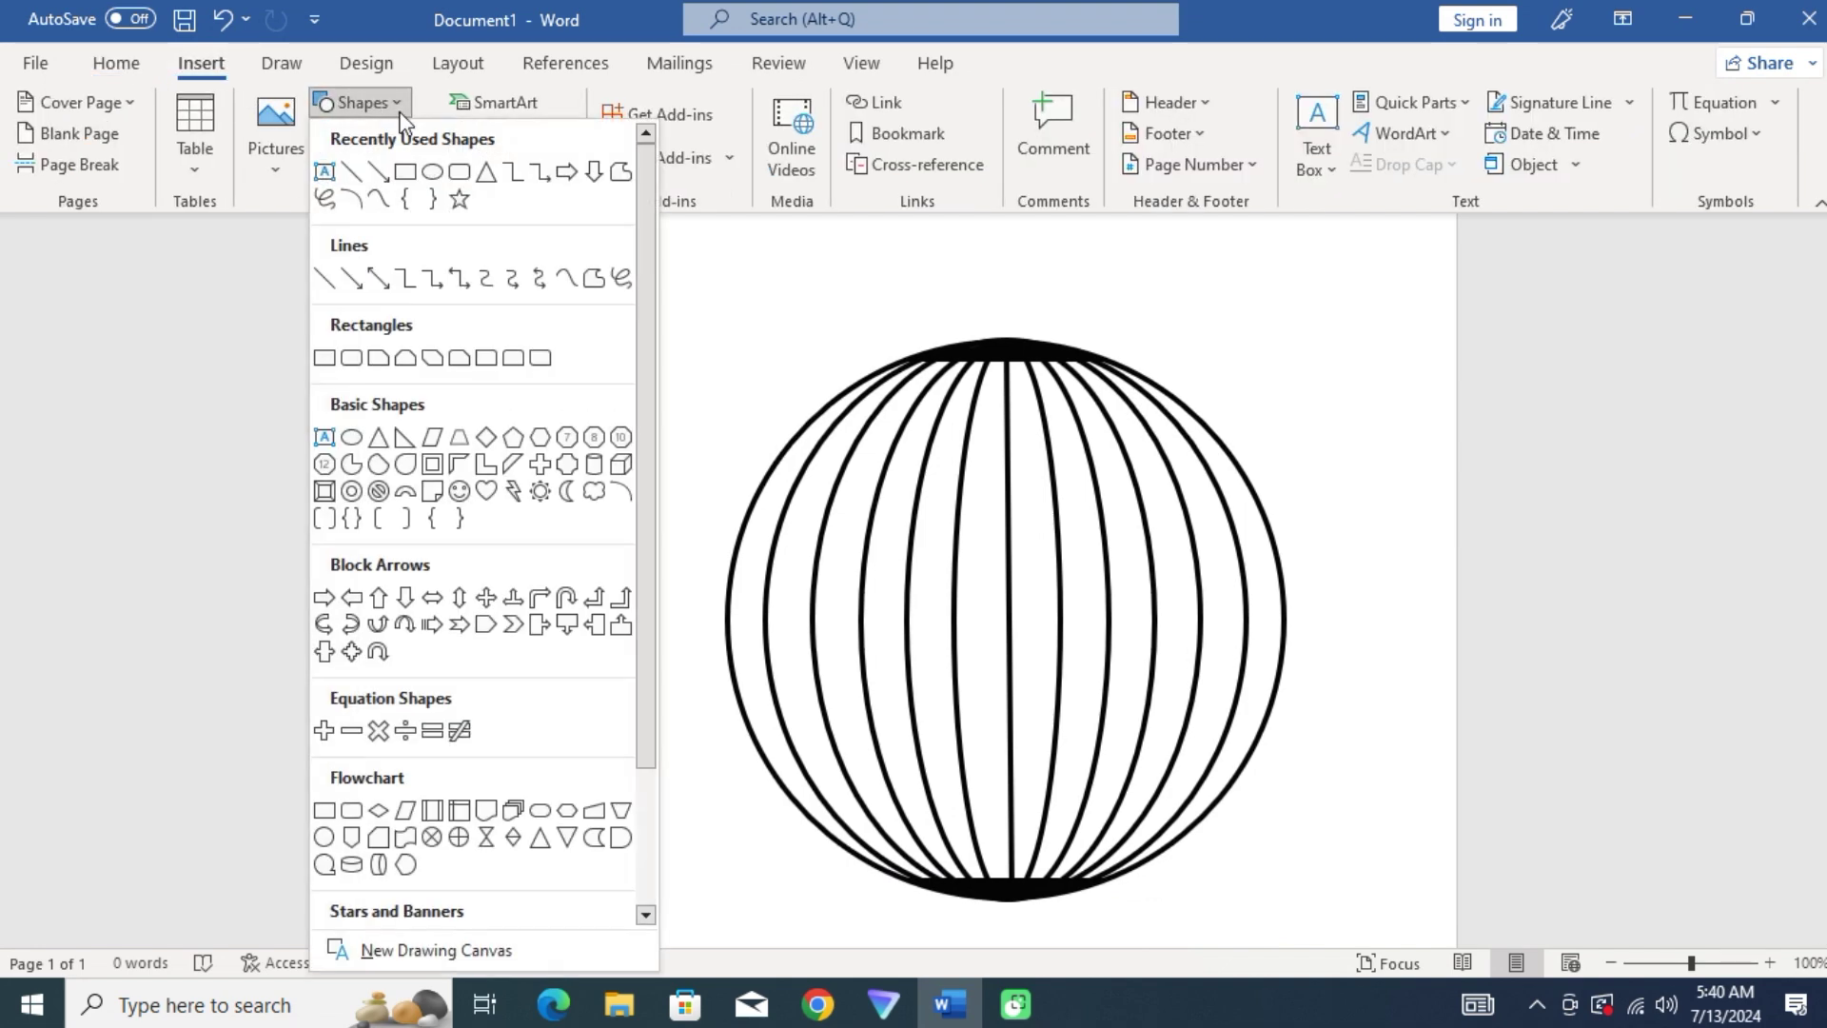
pyautogui.click(628, 186)
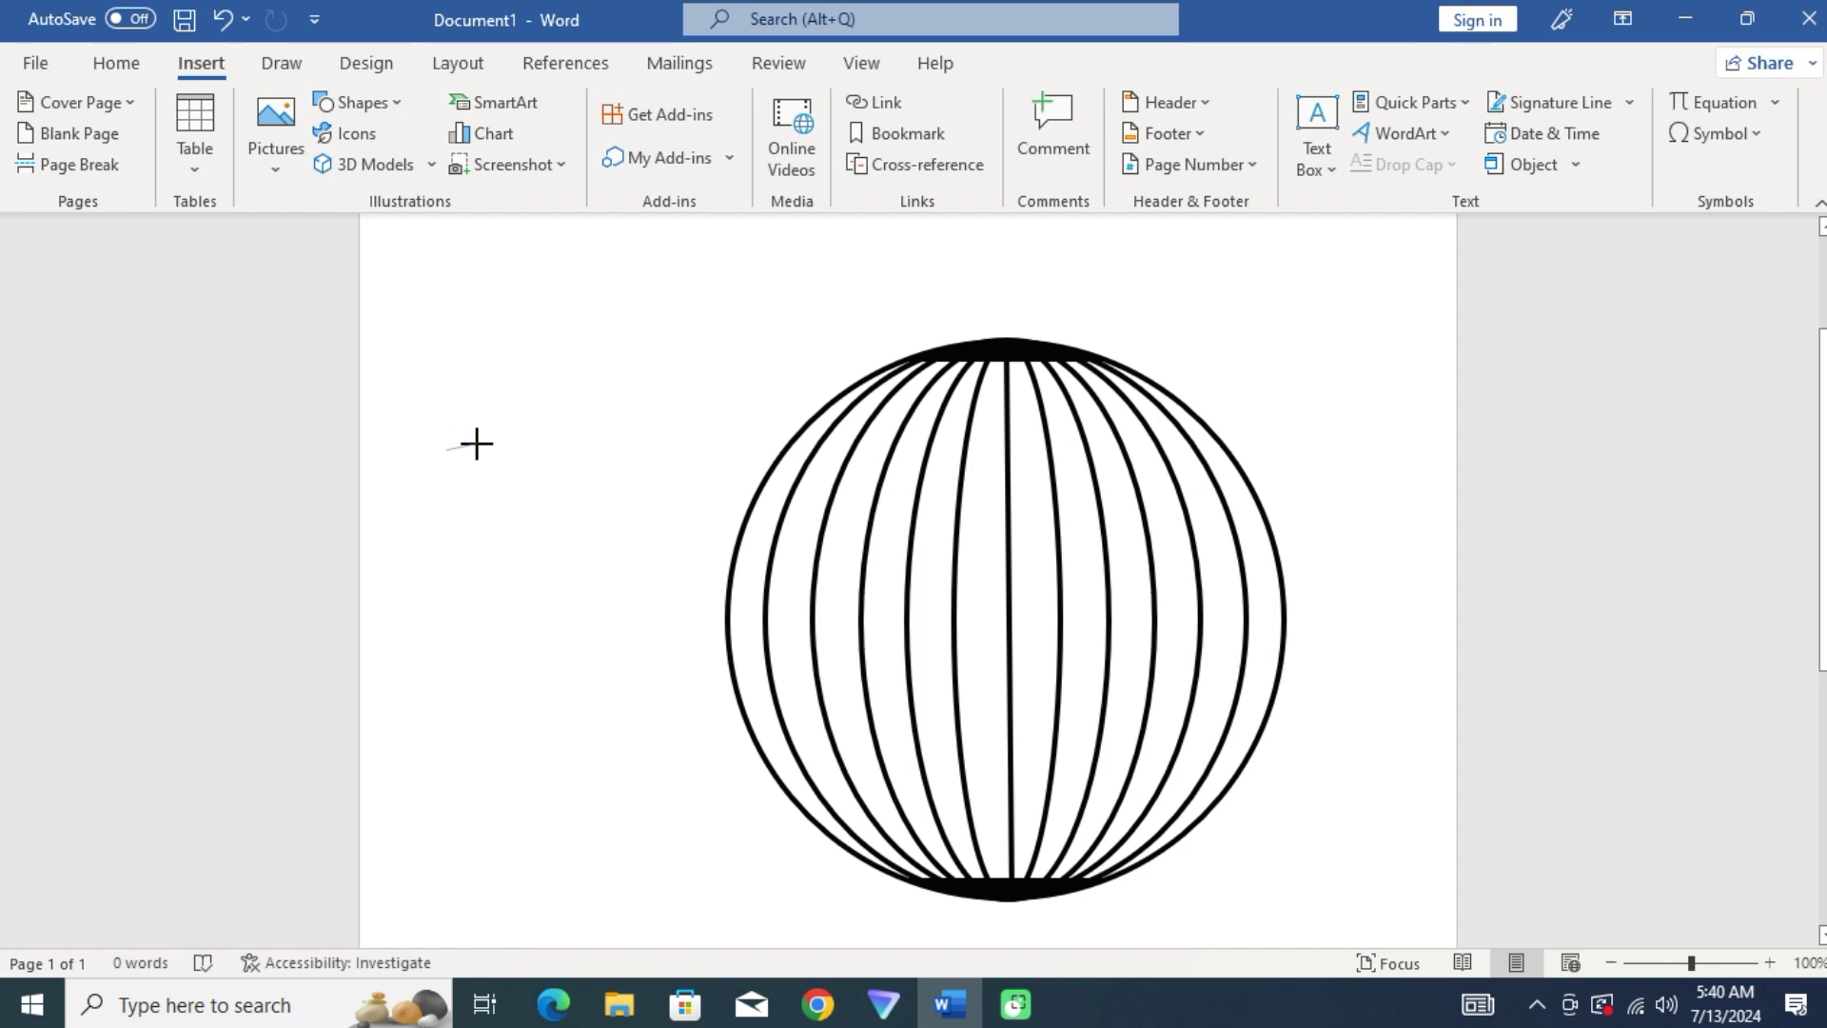
pyautogui.click(554, 442)
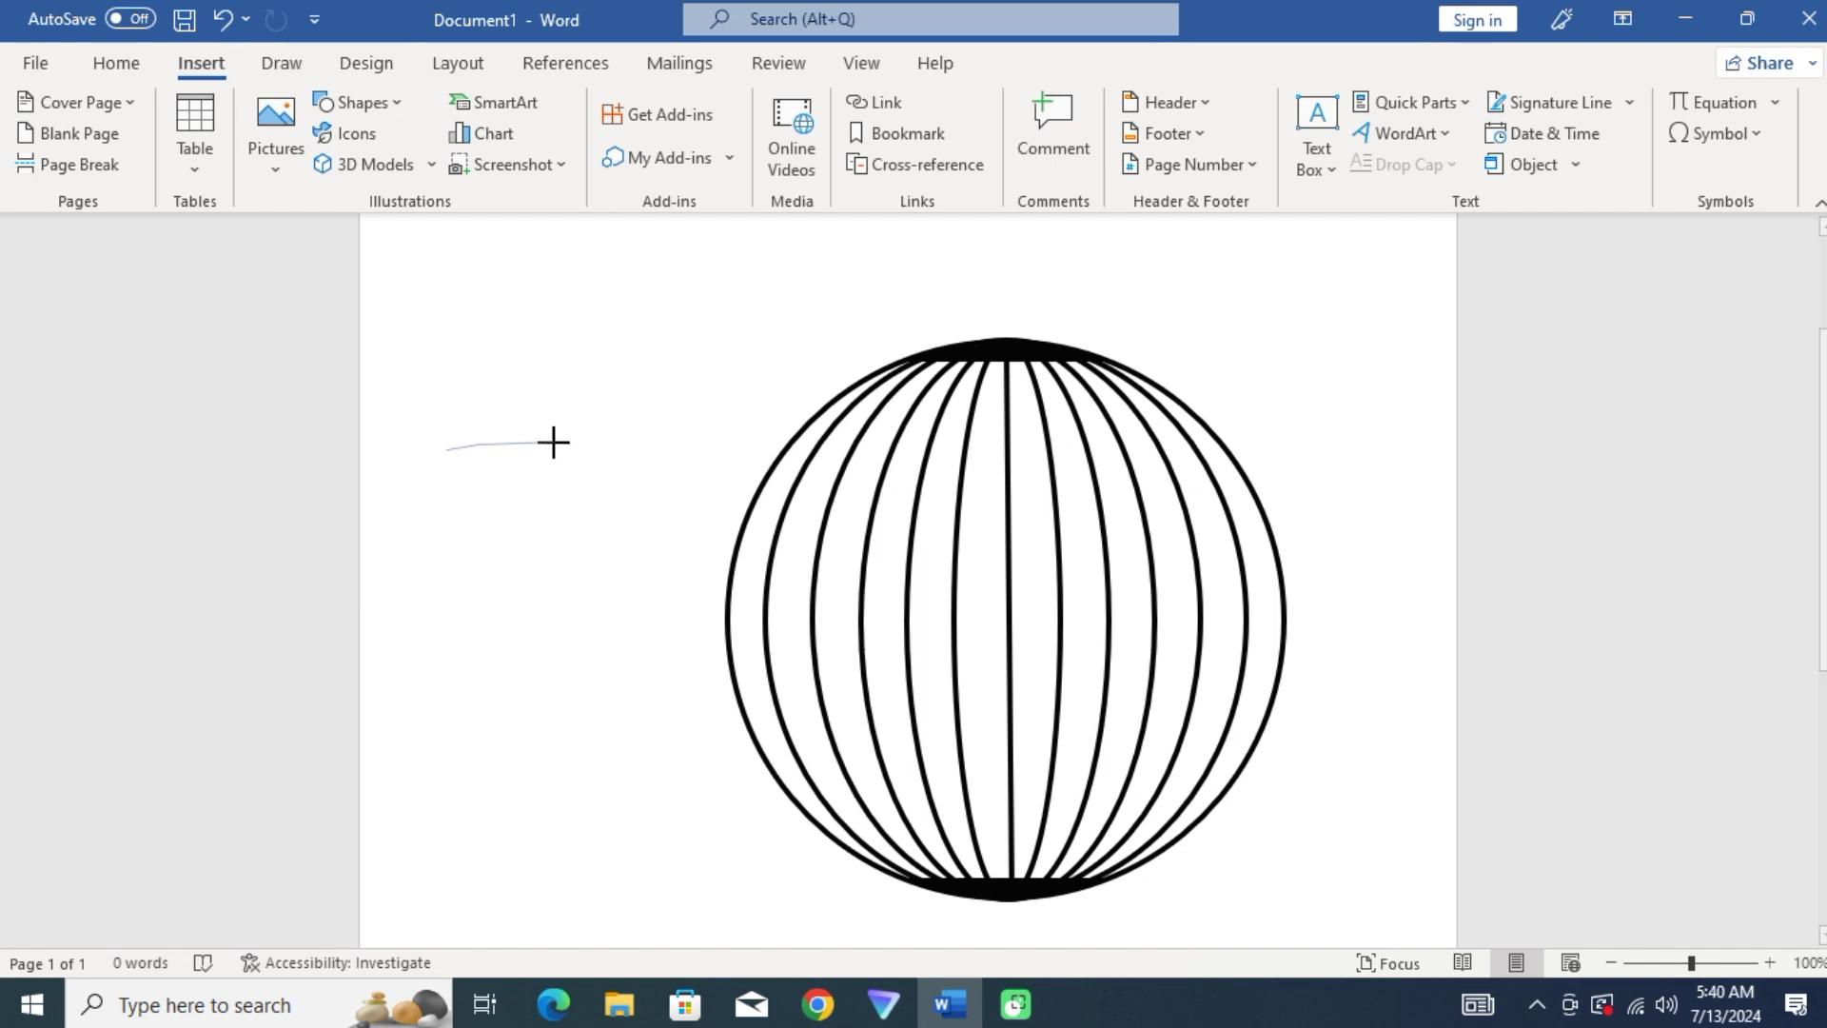
pyautogui.click(663, 462)
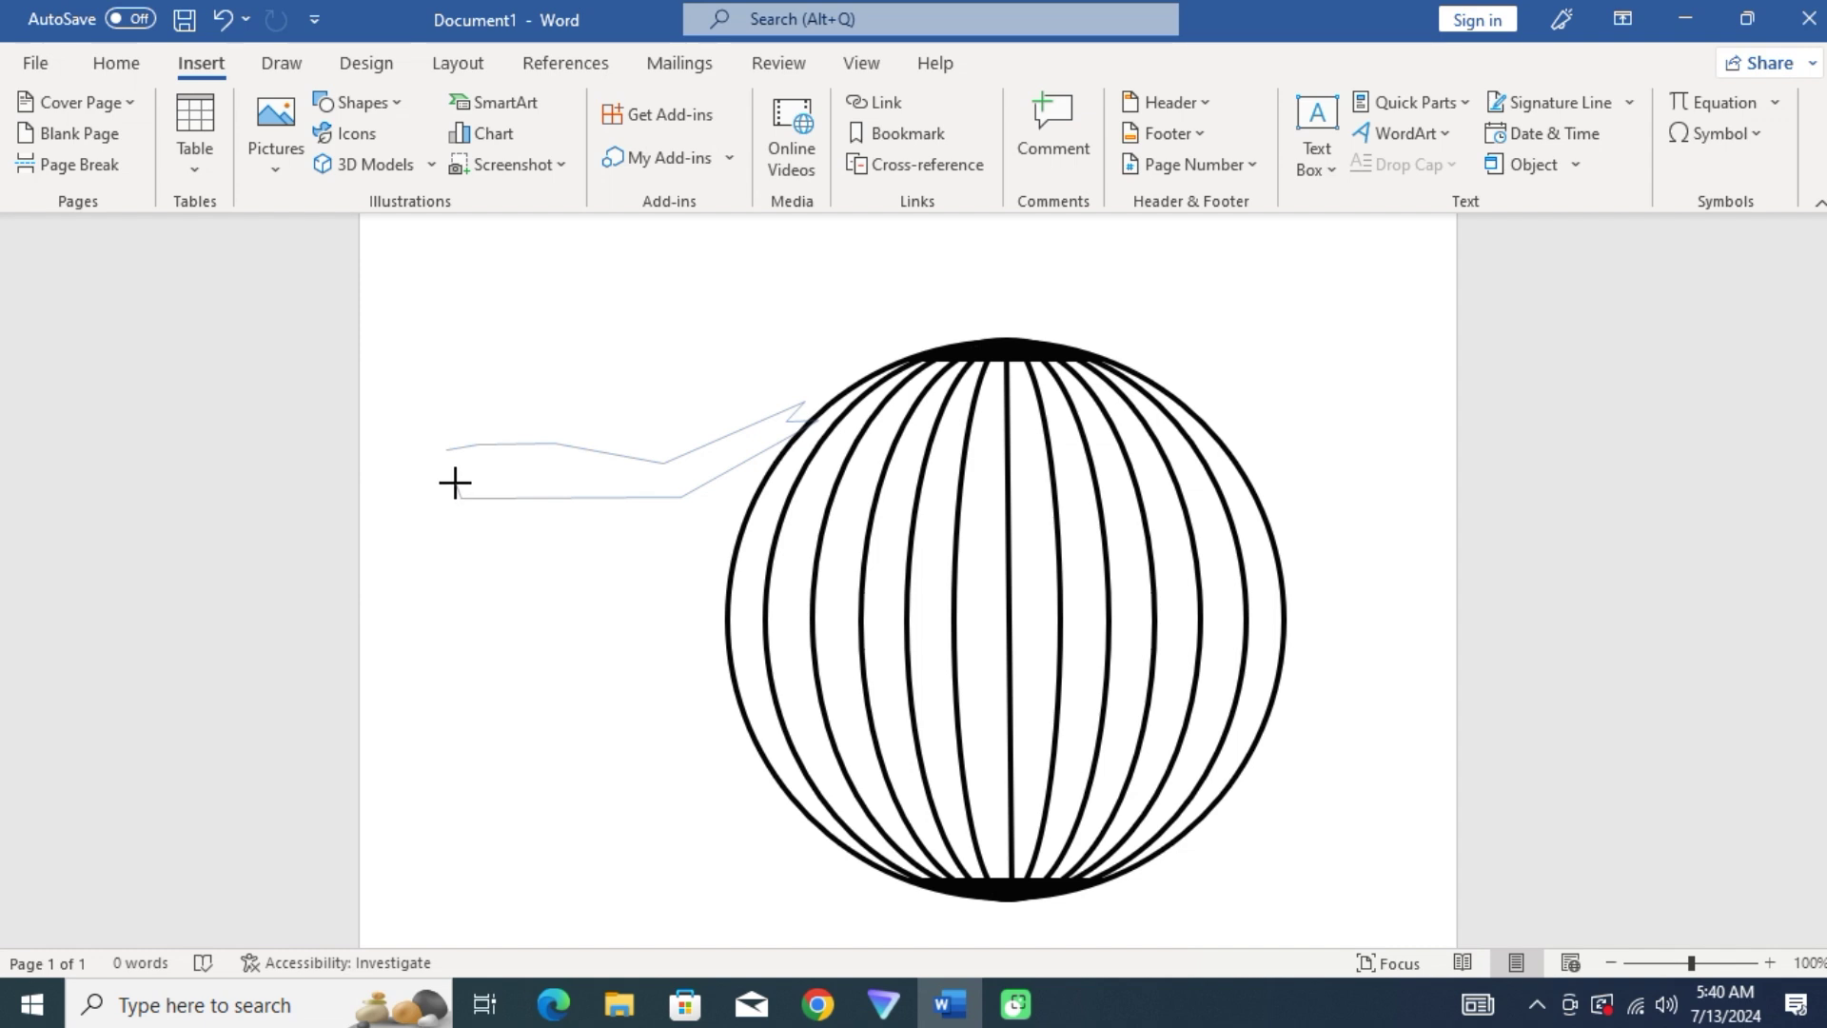
pyautogui.click(447, 449)
# - Give the bird a solid black style and edit points into a rounded head and curved back
pyautogui.rightClick(489, 473)
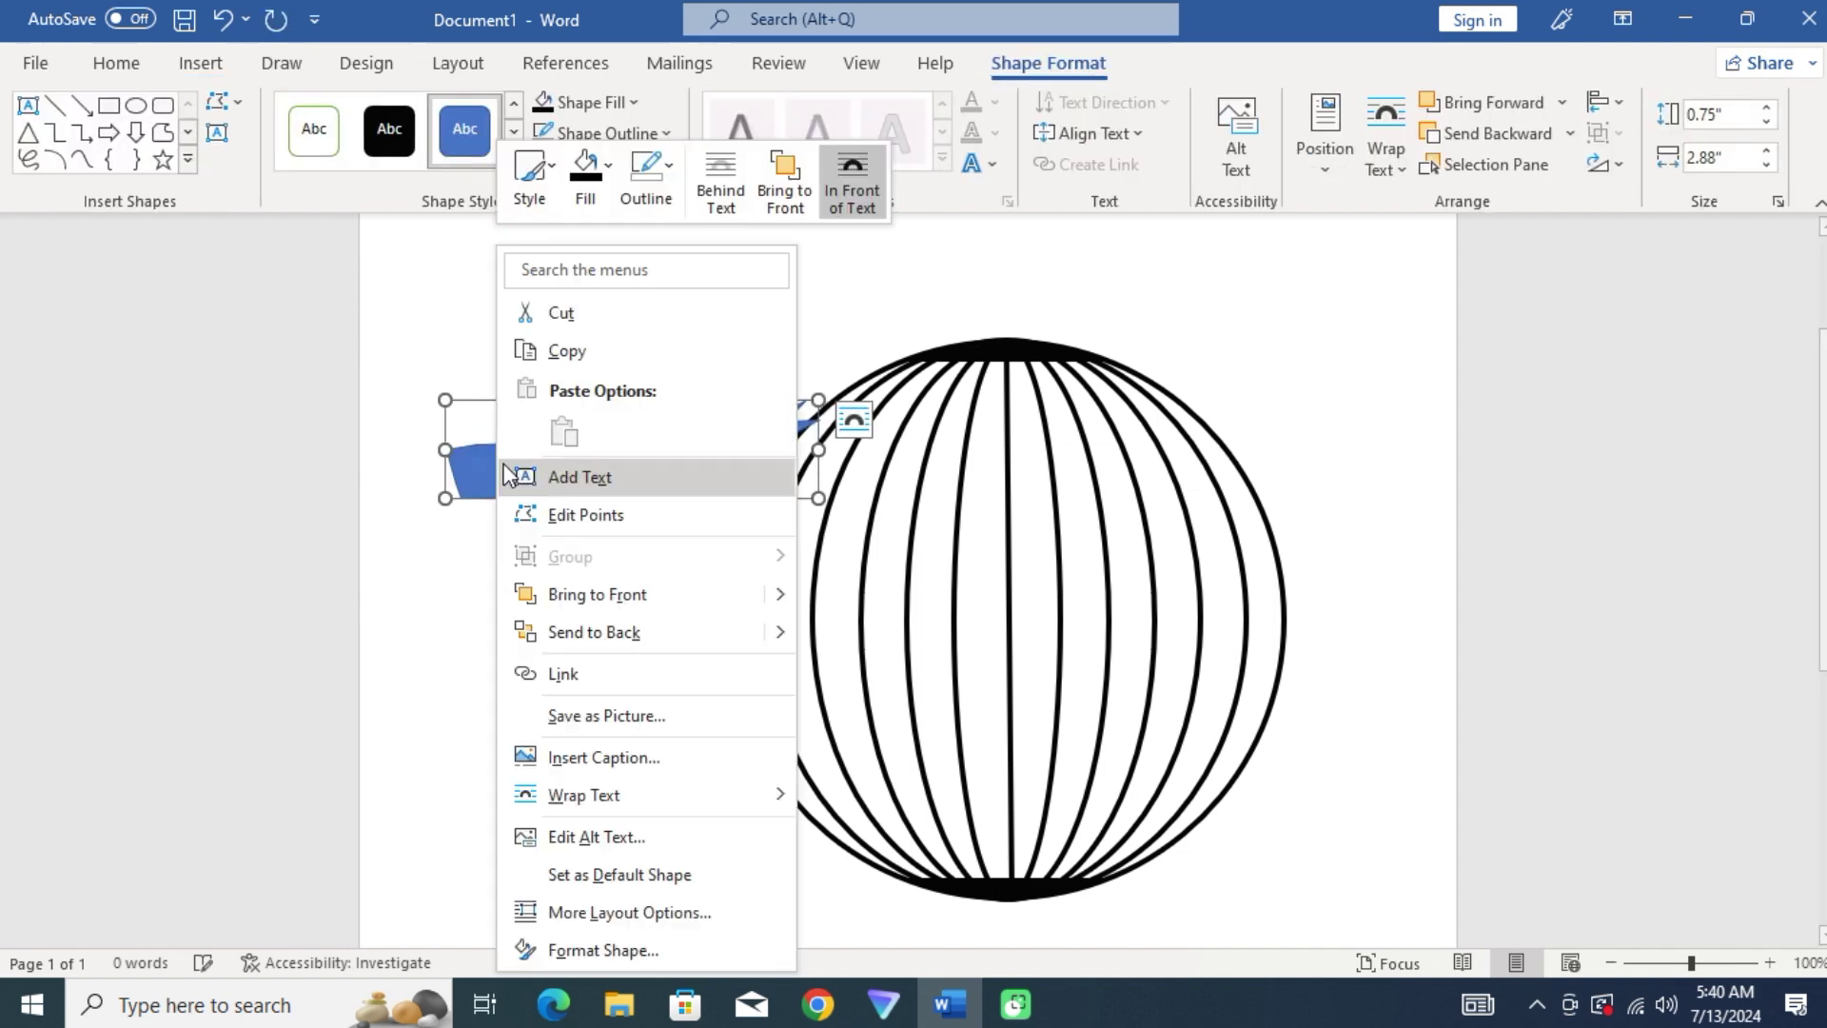
pyautogui.click(613, 515)
pyautogui.click(389, 130)
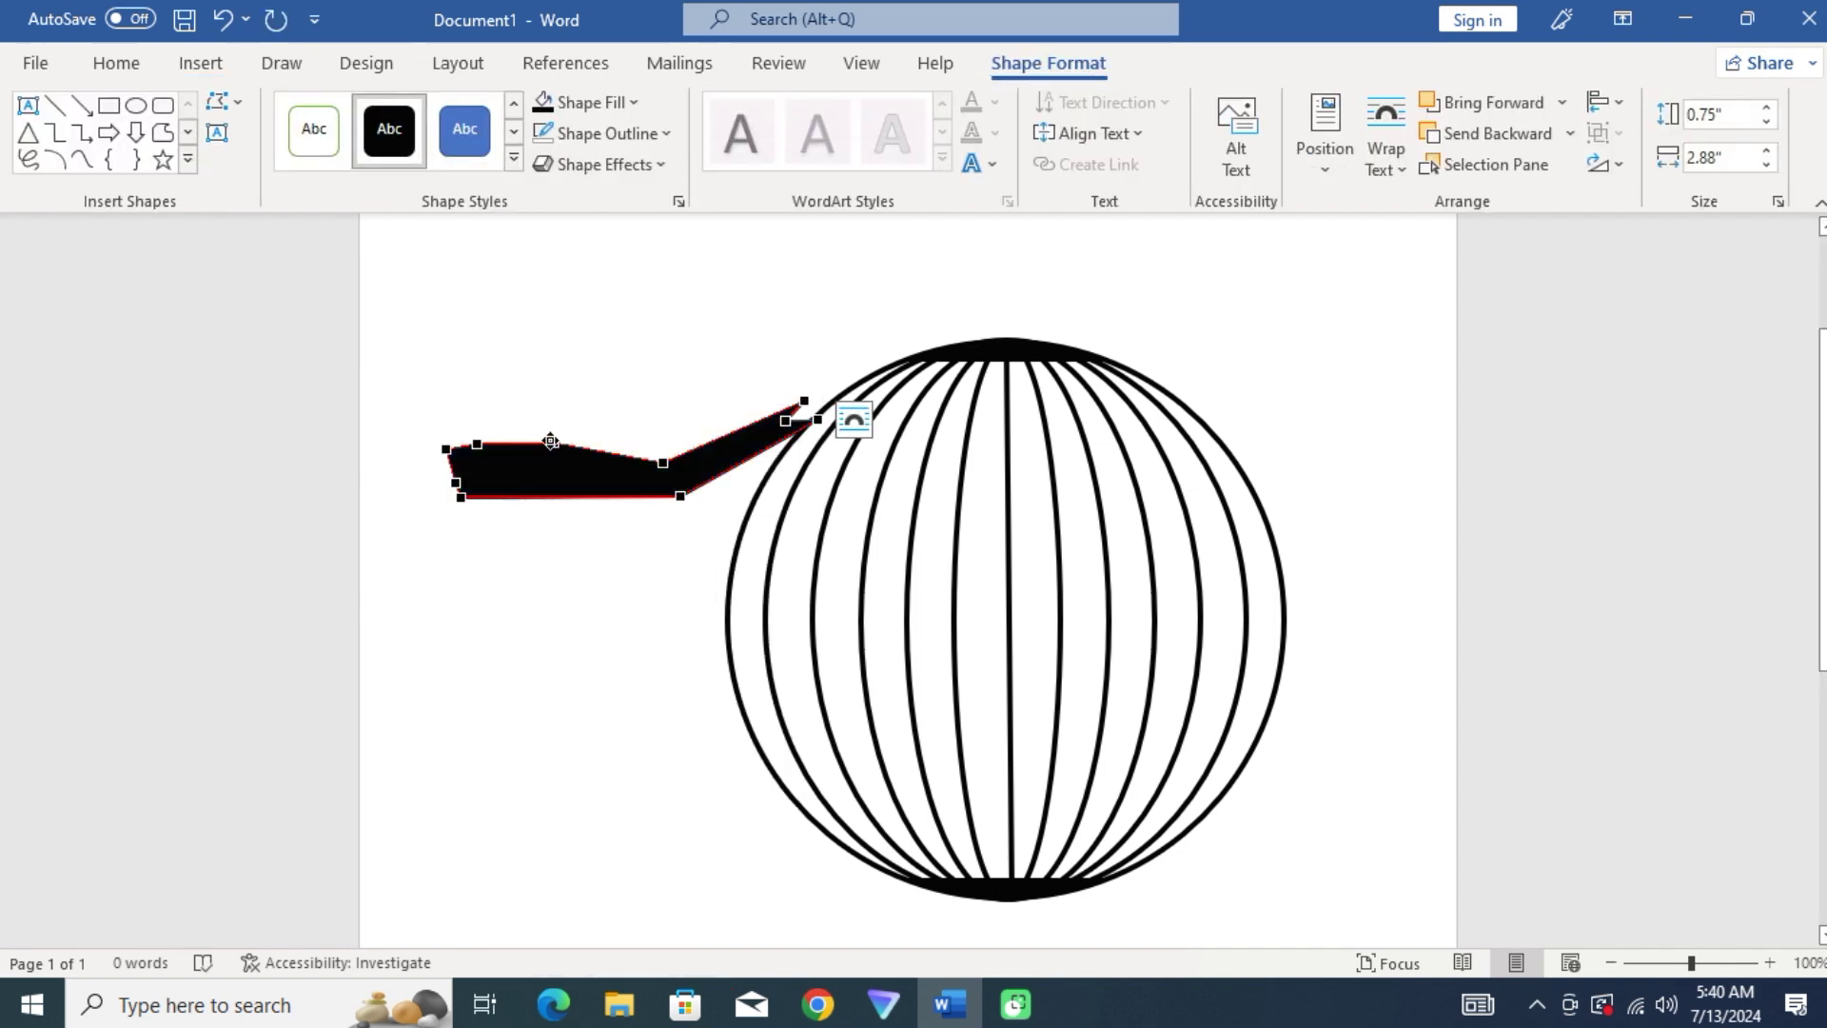
pyautogui.moveTo(533, 442); pyautogui.dragTo(519, 368)
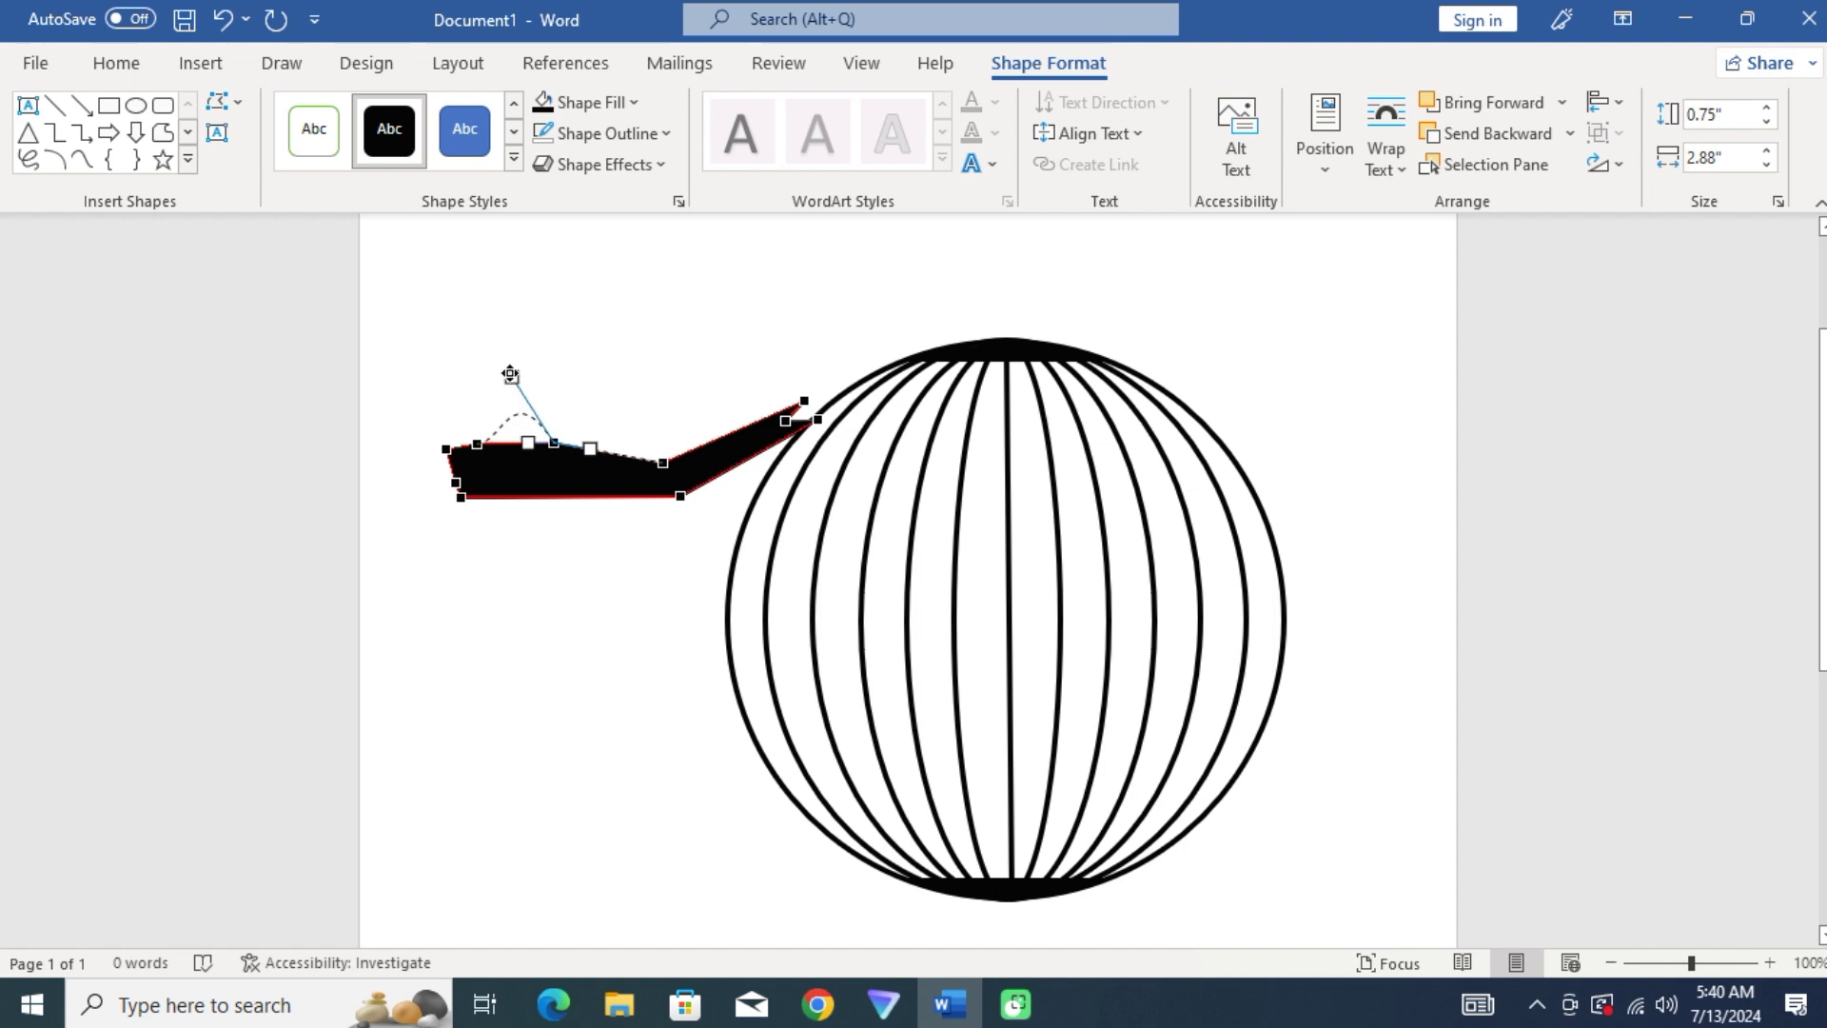
pyautogui.click(479, 443)
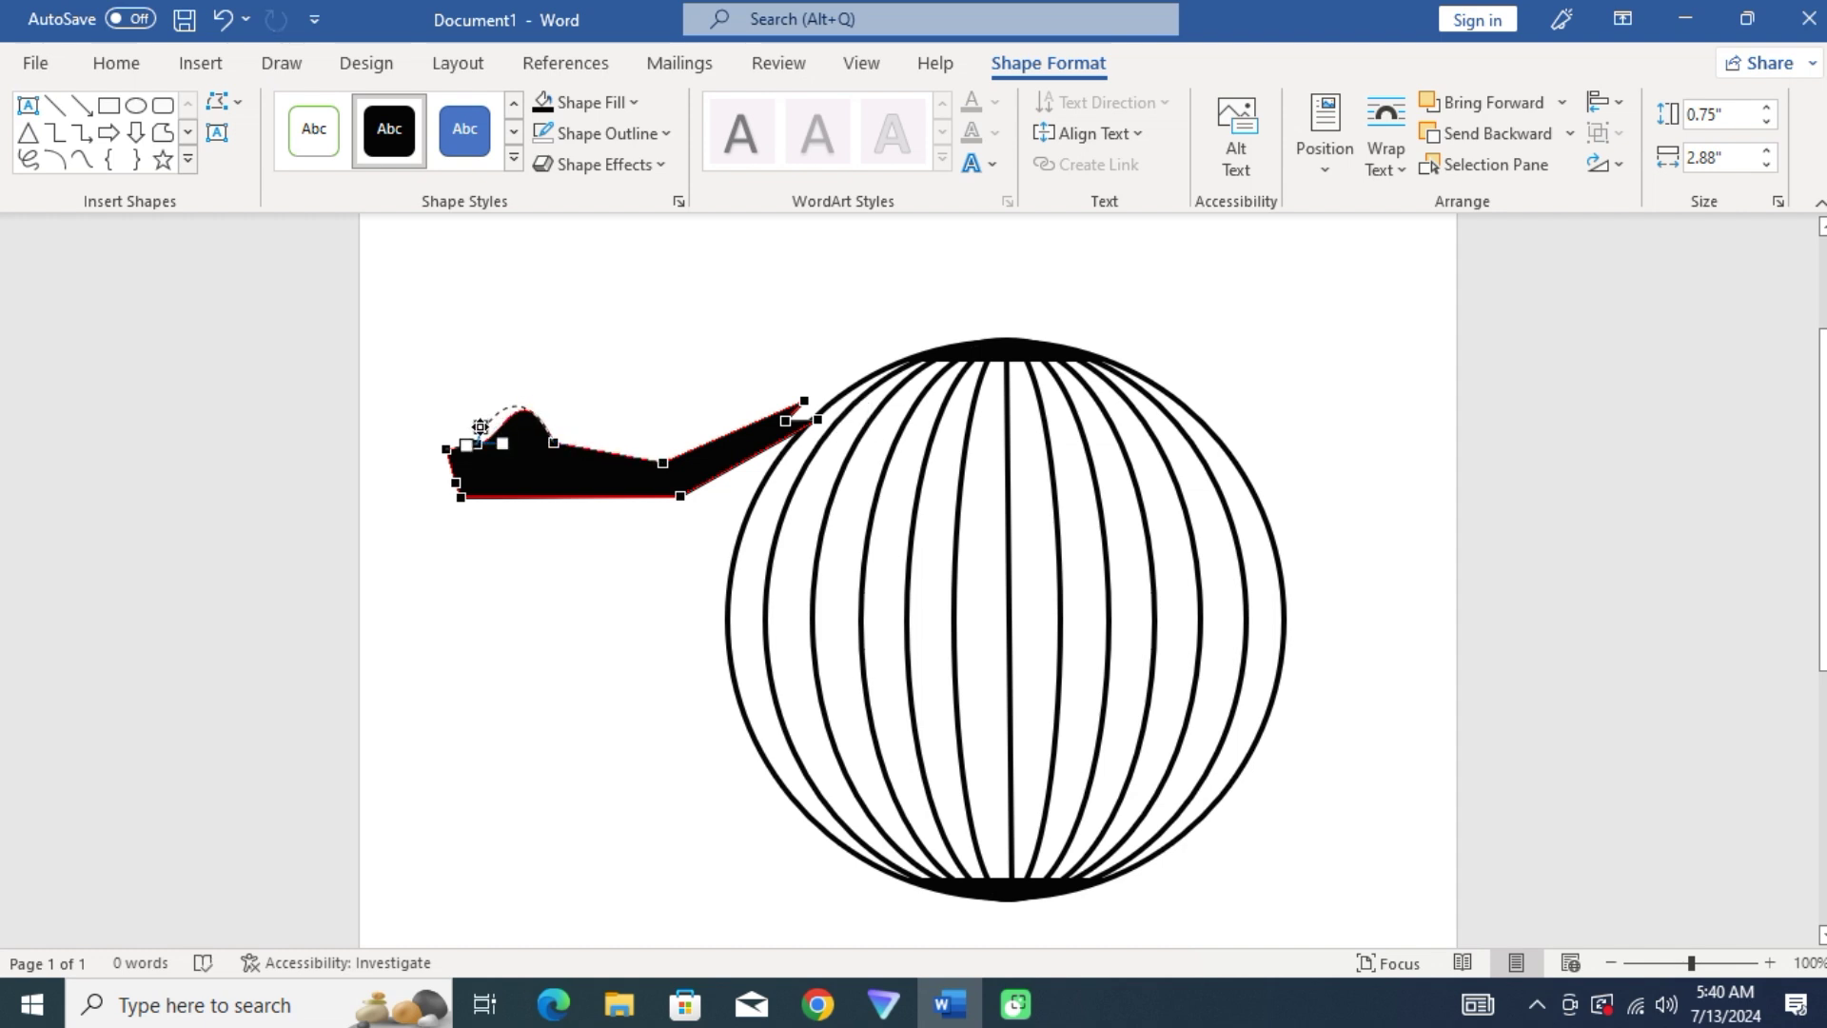
pyautogui.click(553, 443)
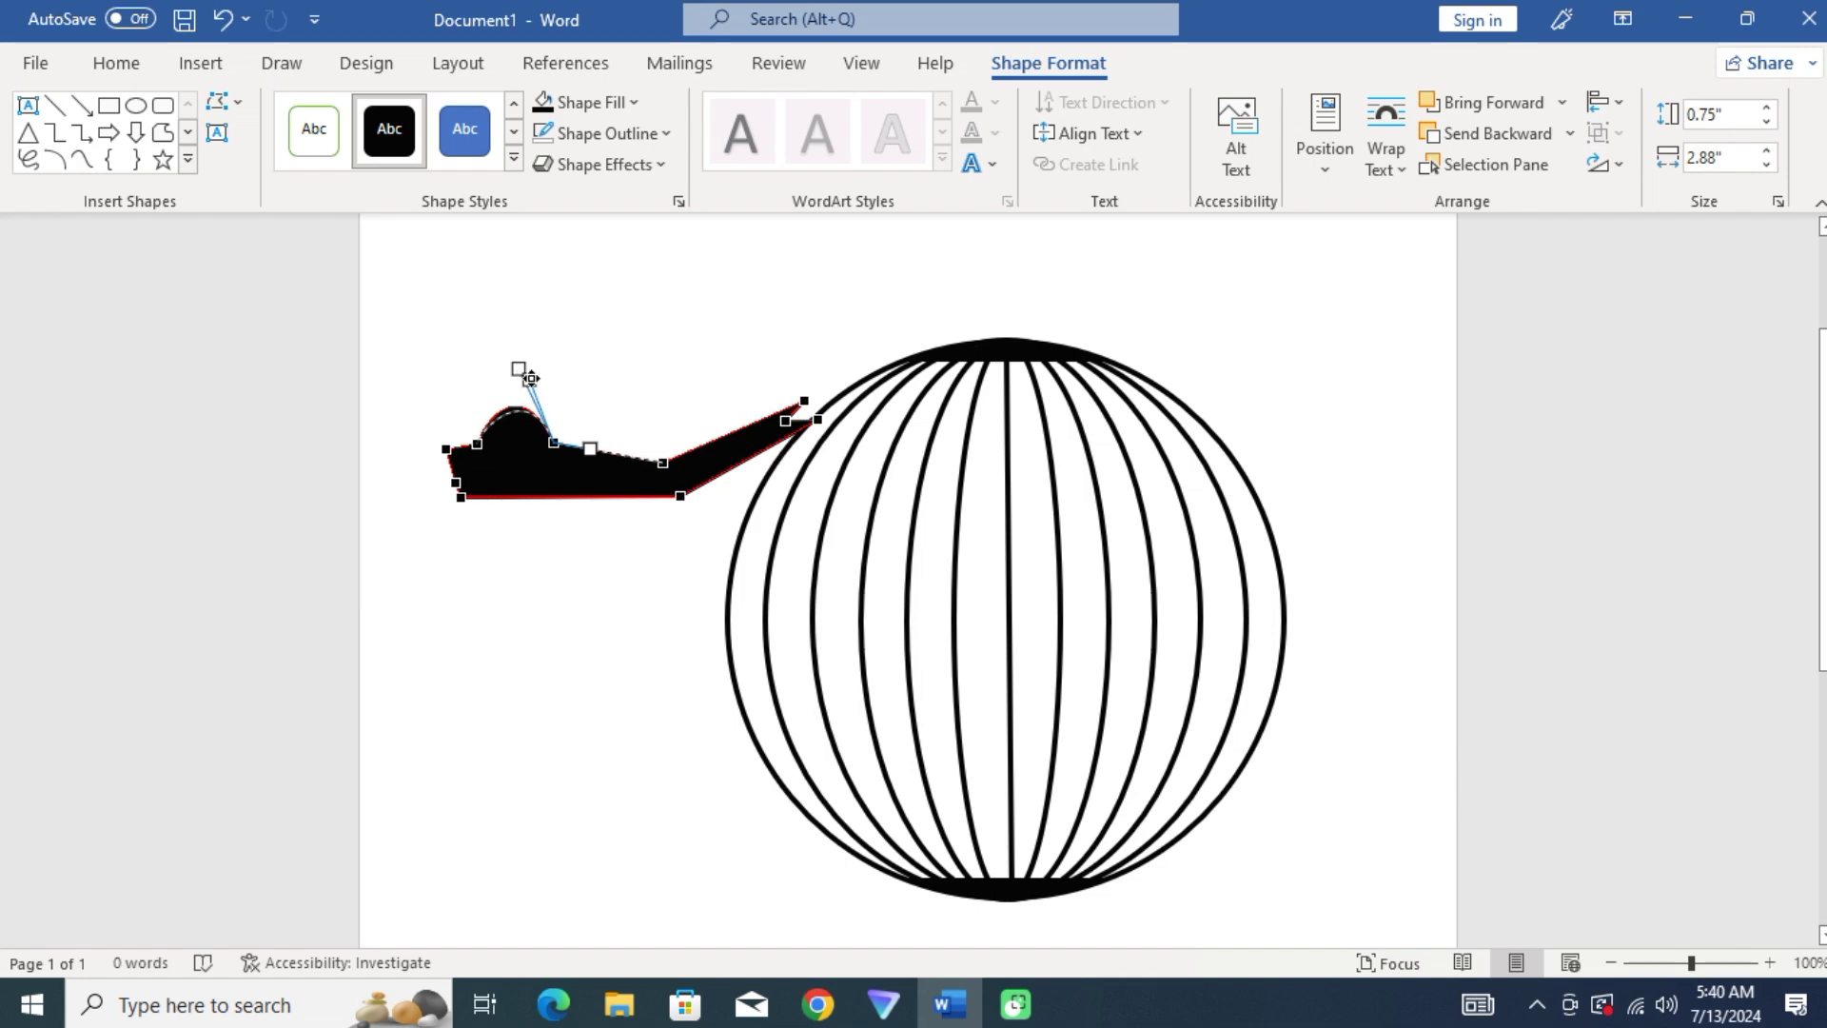
pyautogui.moveTo(530, 377); pyautogui.dragTo(538, 383)
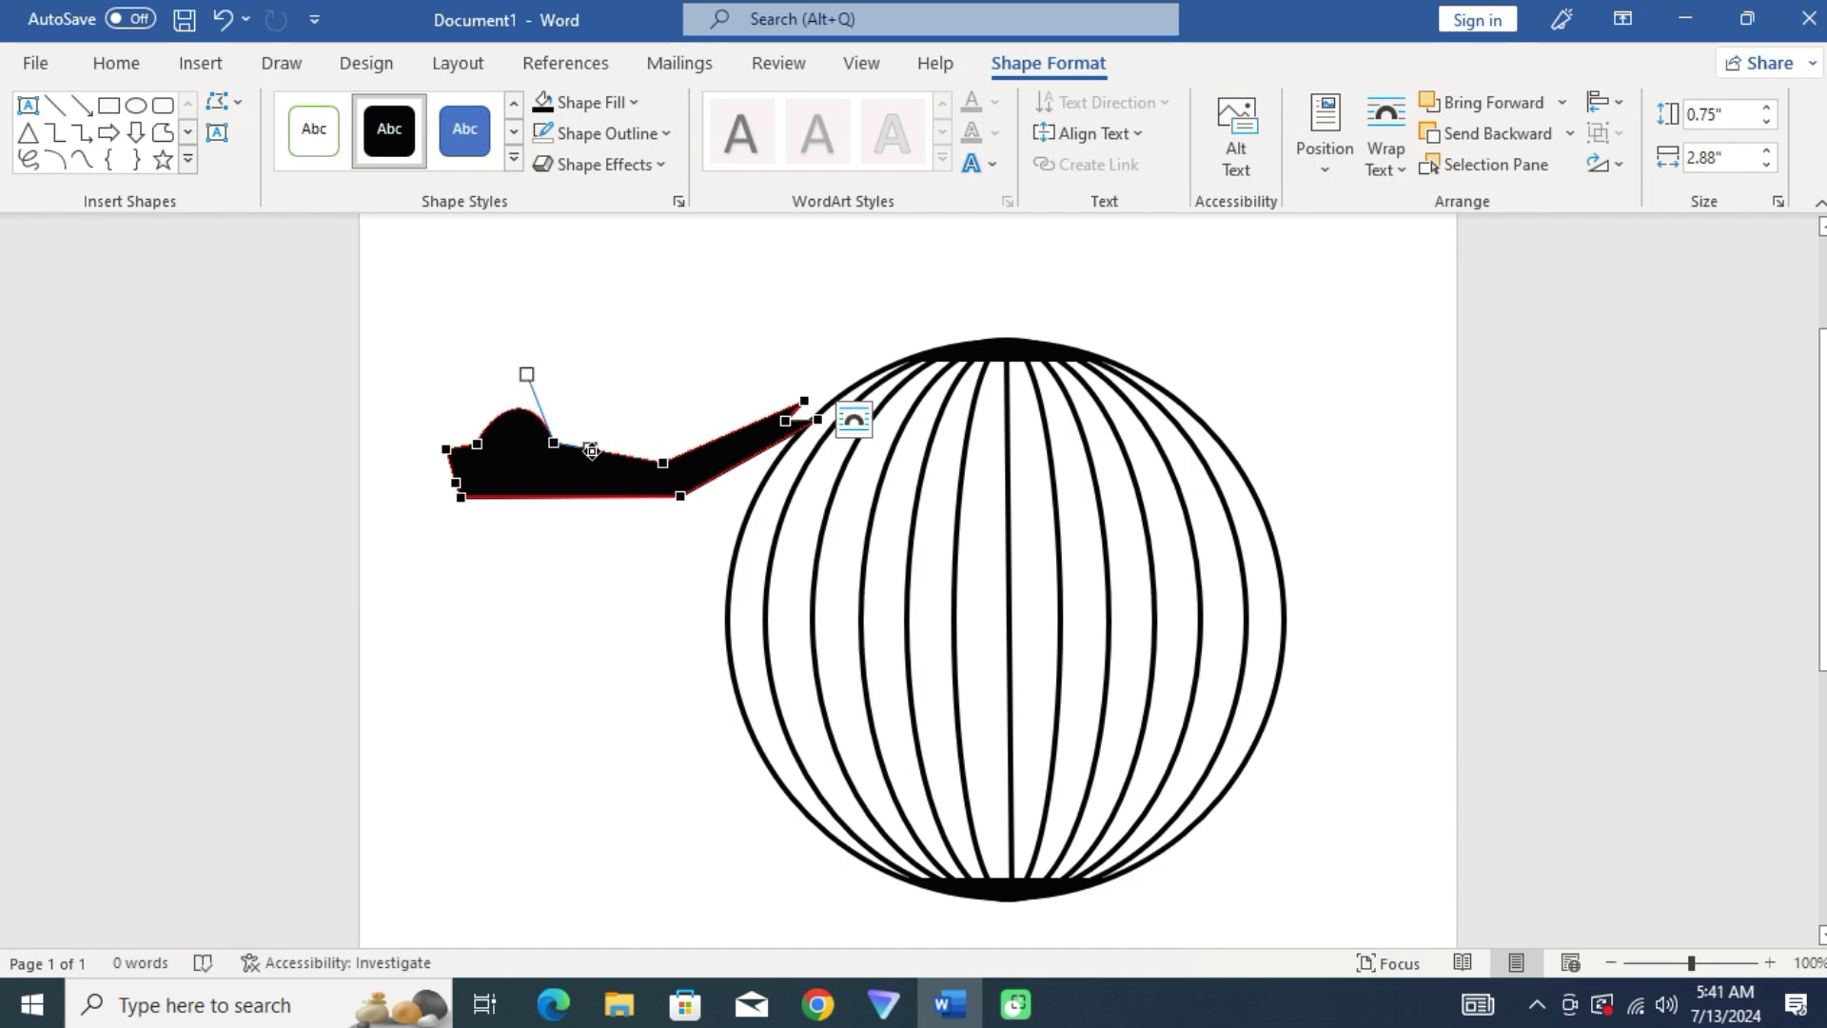
pyautogui.moveTo(591, 451); pyautogui.dragTo(594, 459)
pyautogui.click(723, 443)
# - Shift the bird slightly left and bulge its belly curve downward
pyautogui.moveTo(723, 444); pyautogui.dragTo(690, 444)
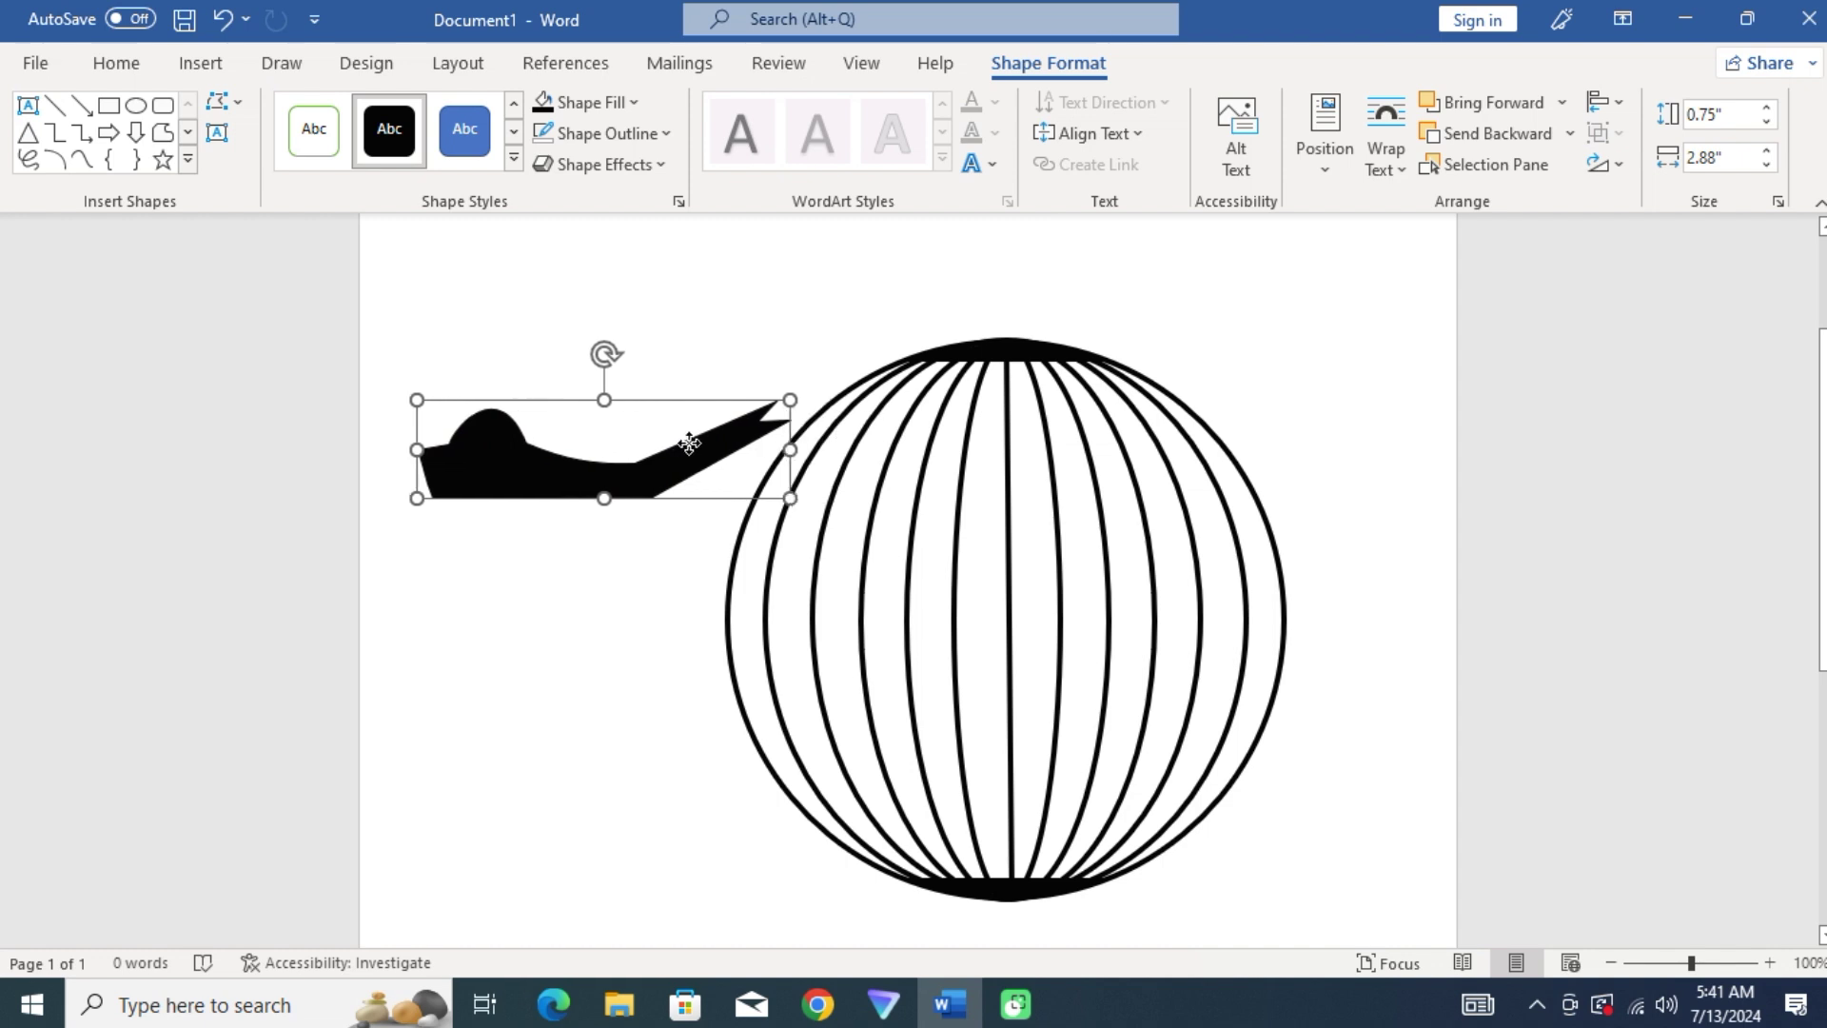
pyautogui.rightClick(691, 443)
pyautogui.press('Escape')
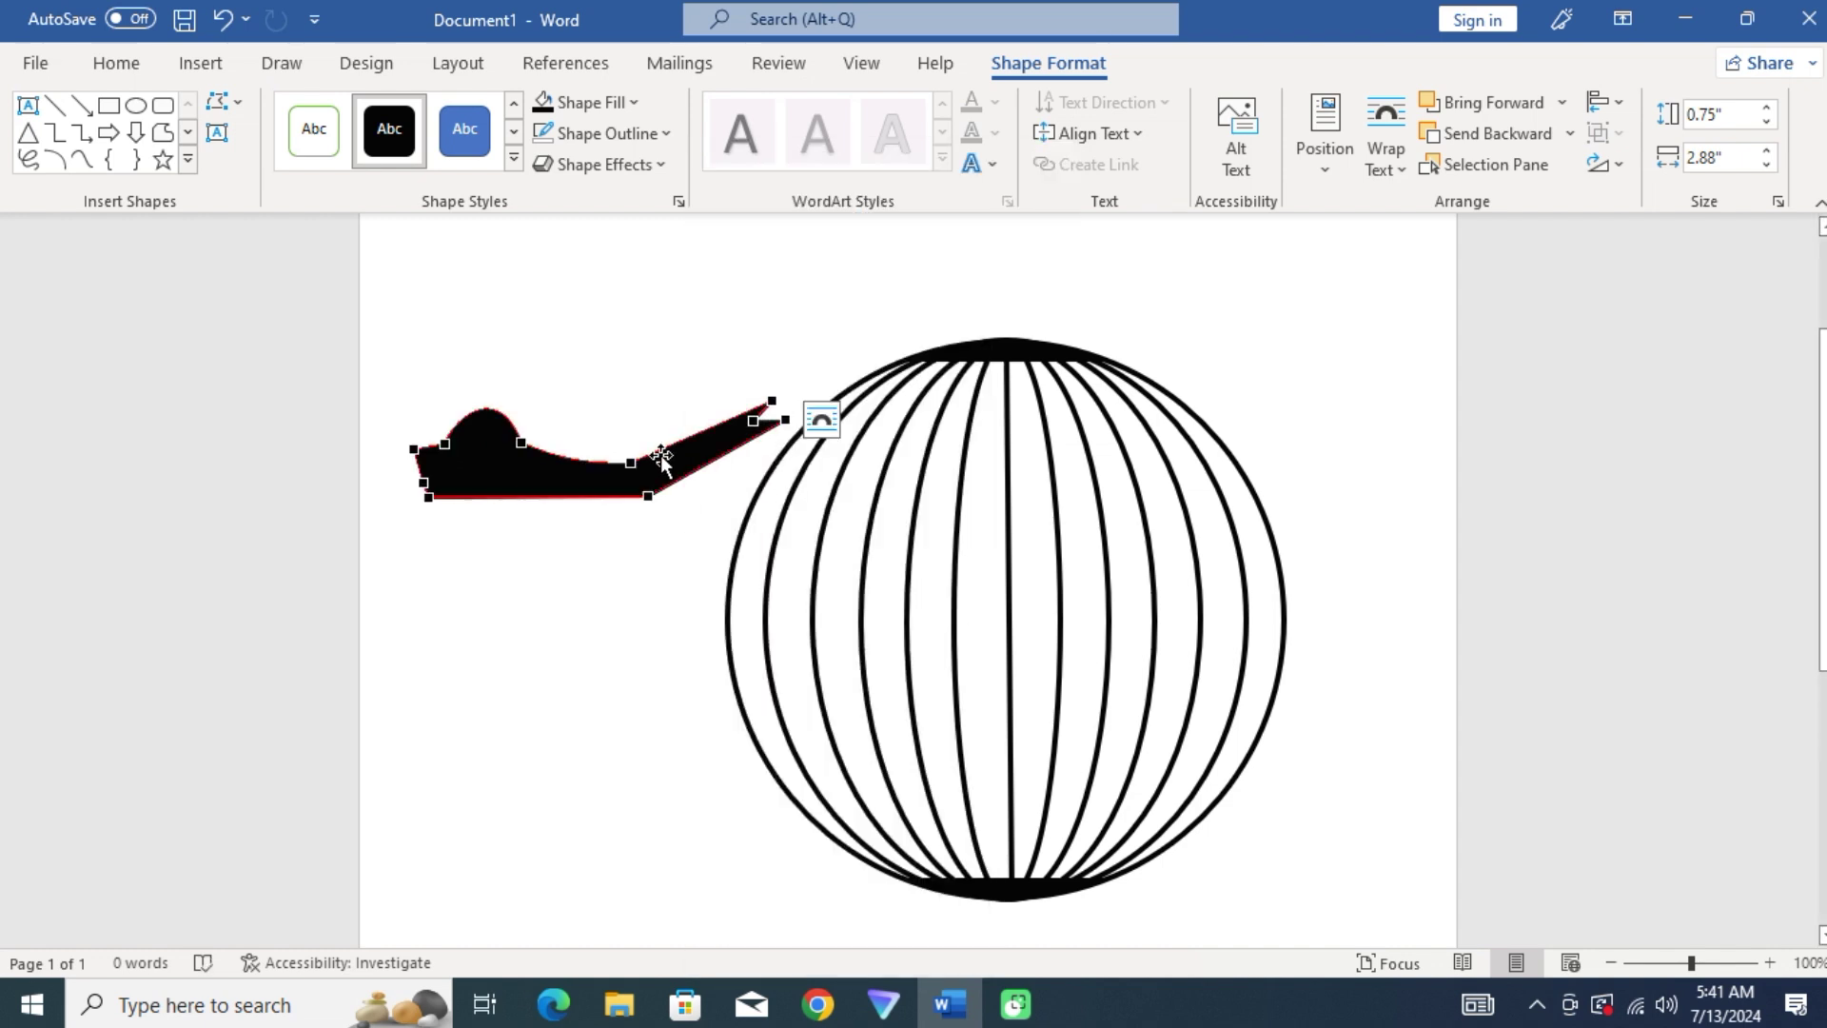
pyautogui.click(635, 464)
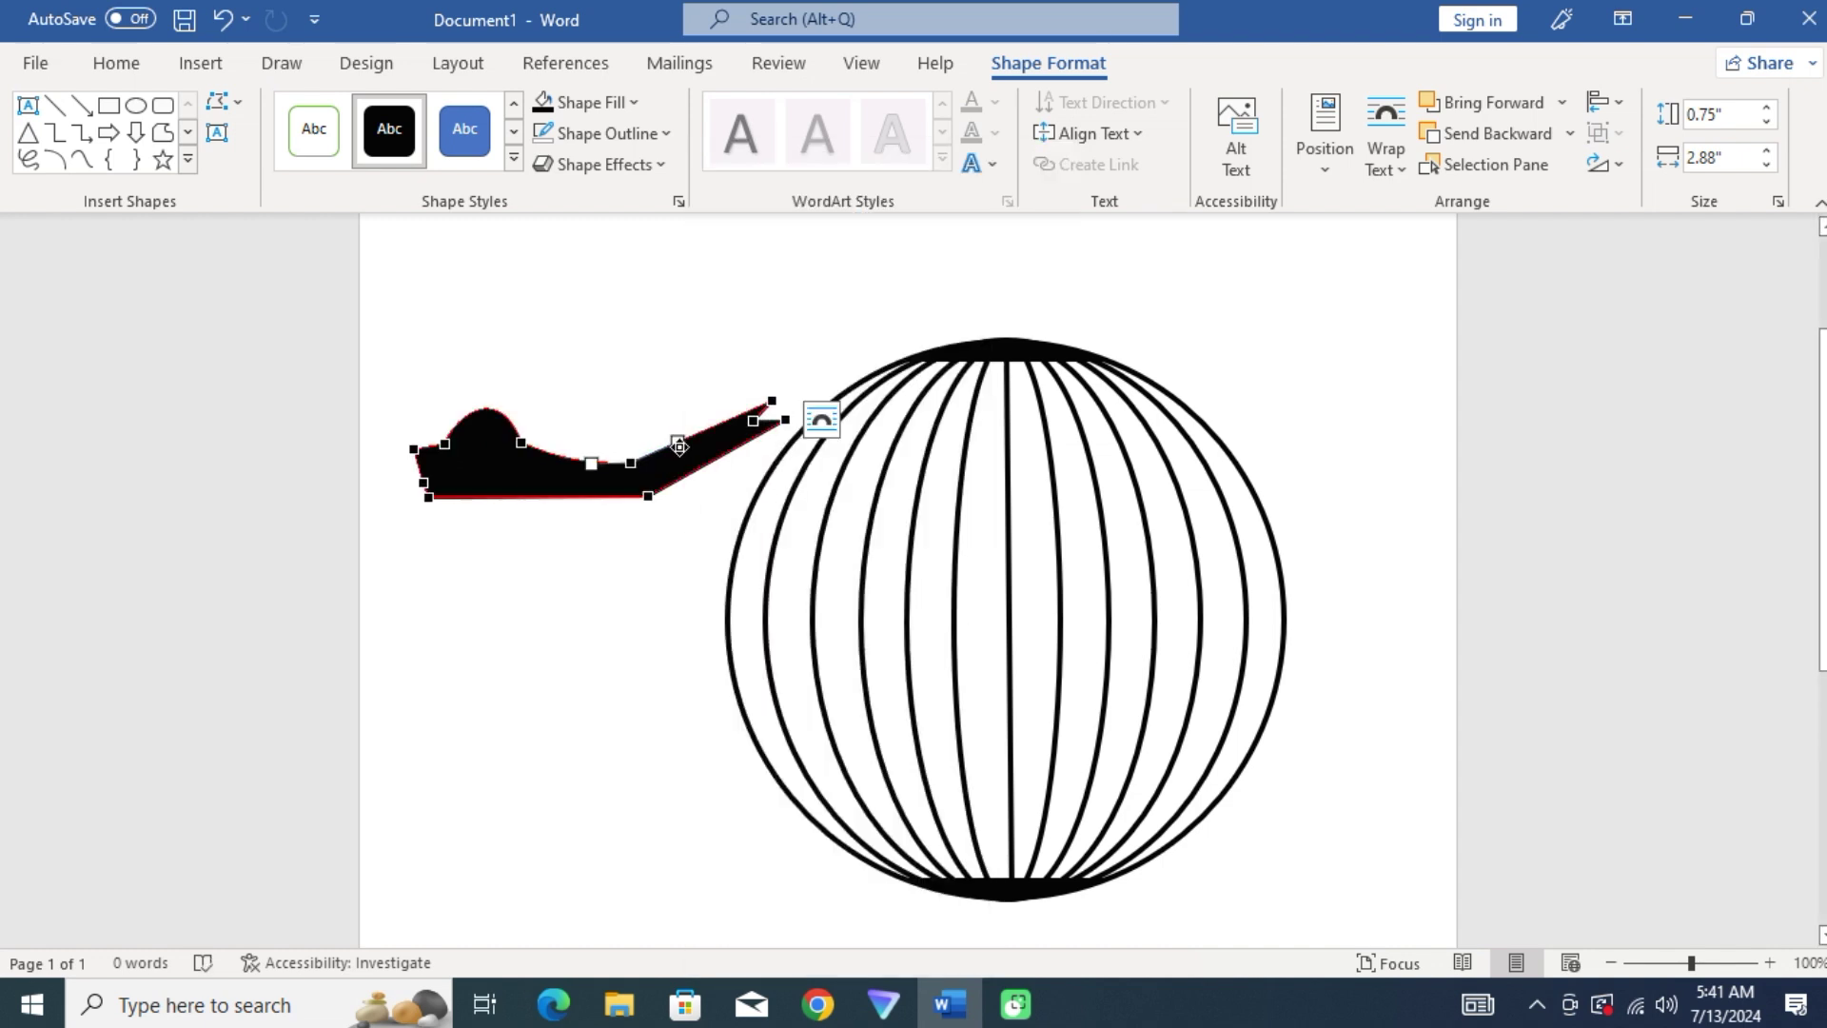
pyautogui.click(647, 497)
pyautogui.moveTo(576, 500); pyautogui.dragTo(515, 646)
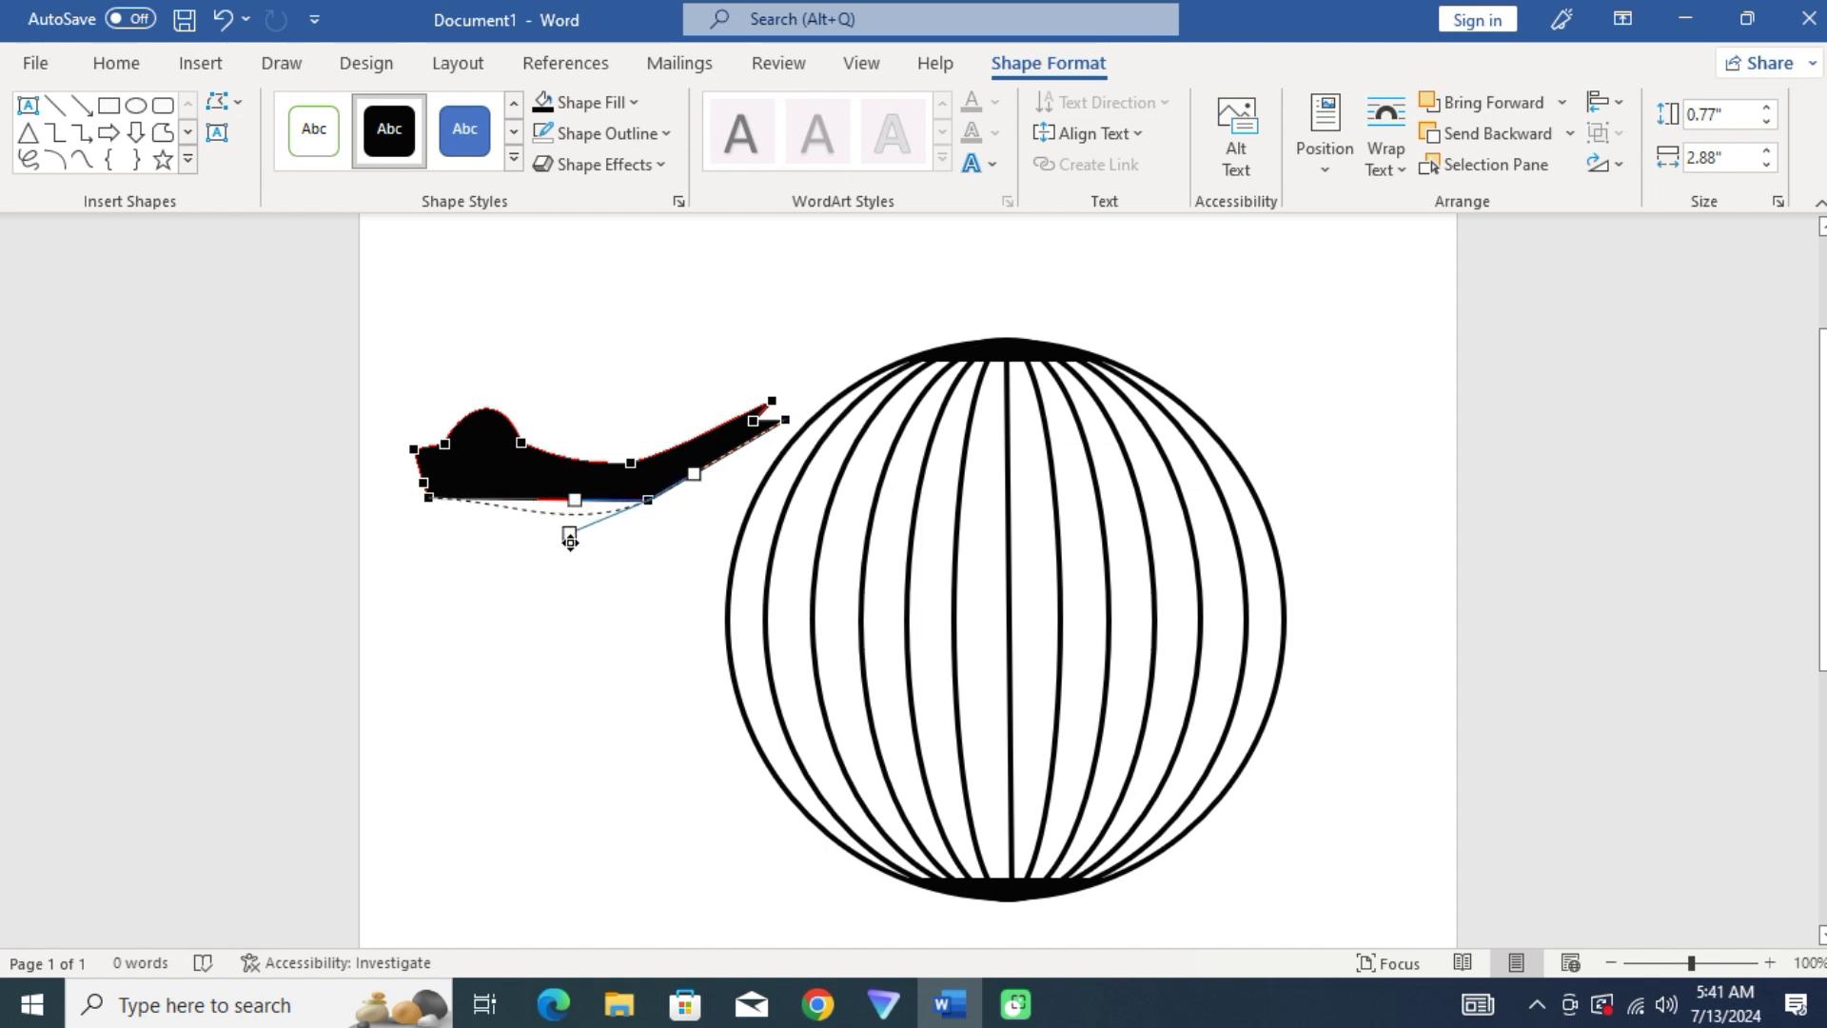
# - Reshape the bird's belly, chest, and the curves under and at the tail tip
pyautogui.click(489, 510)
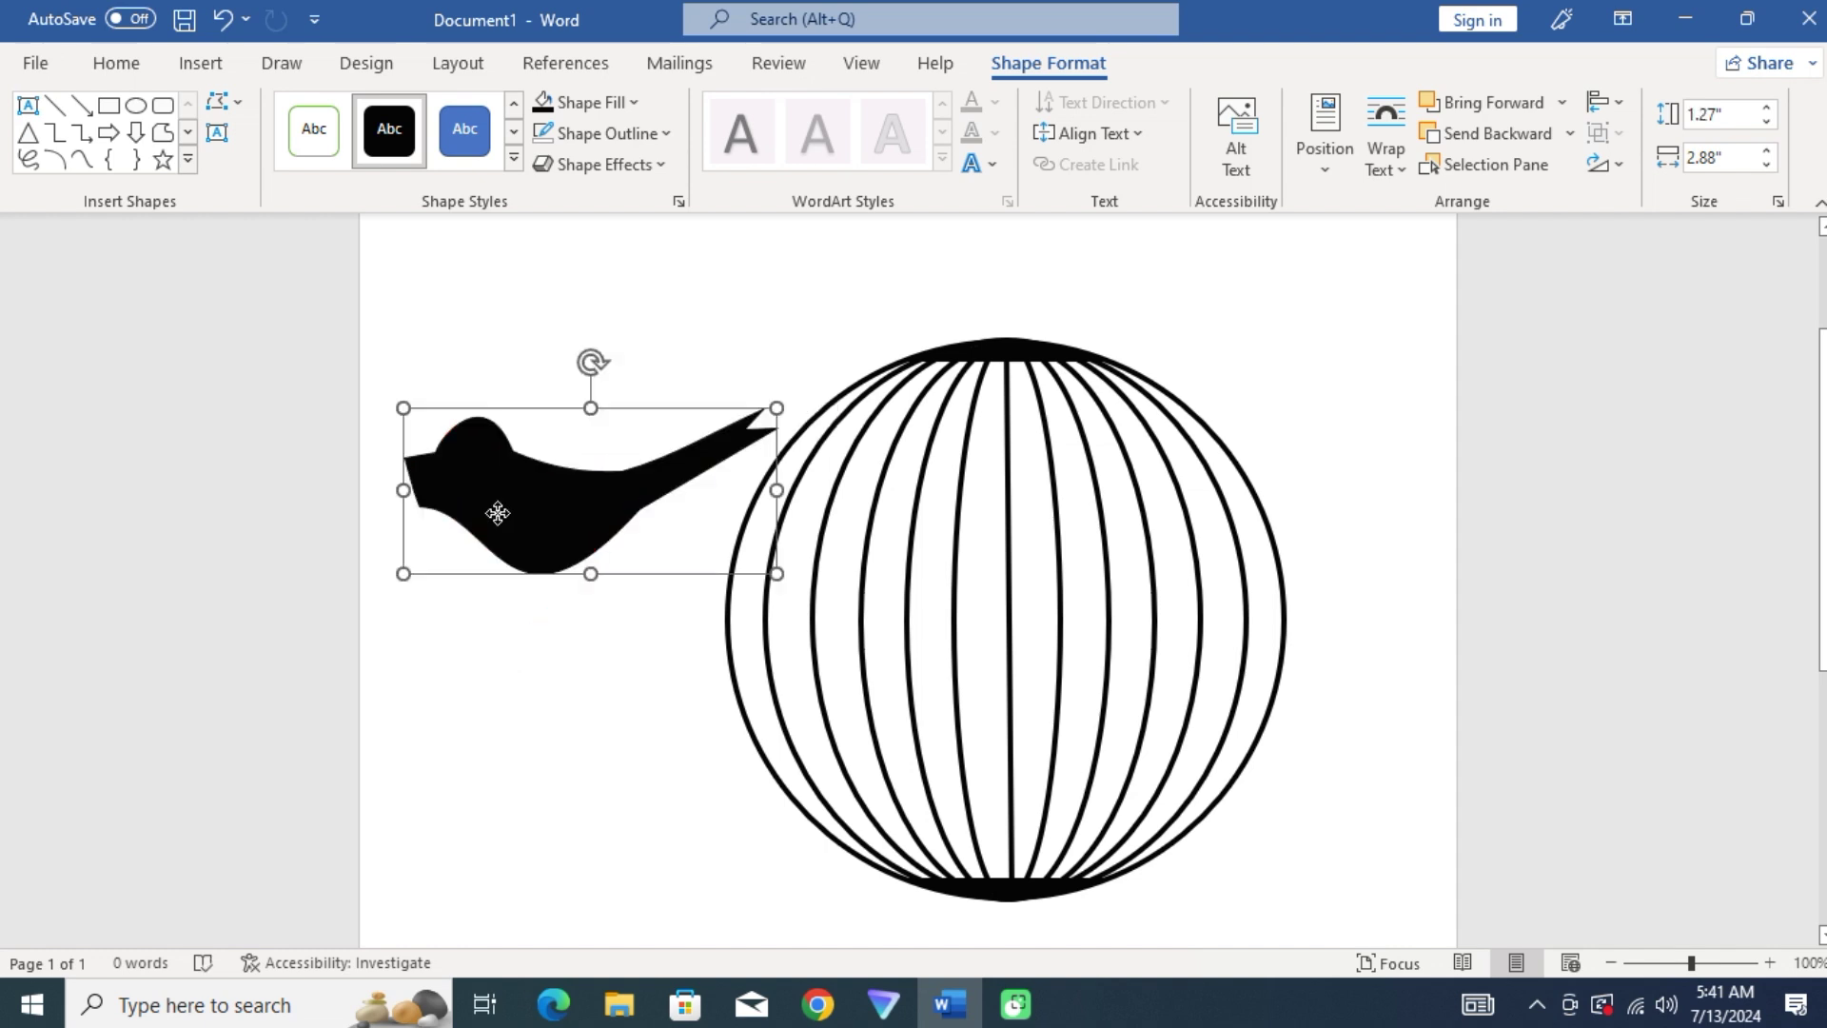
pyautogui.rightClick(519, 476)
pyautogui.click(609, 516)
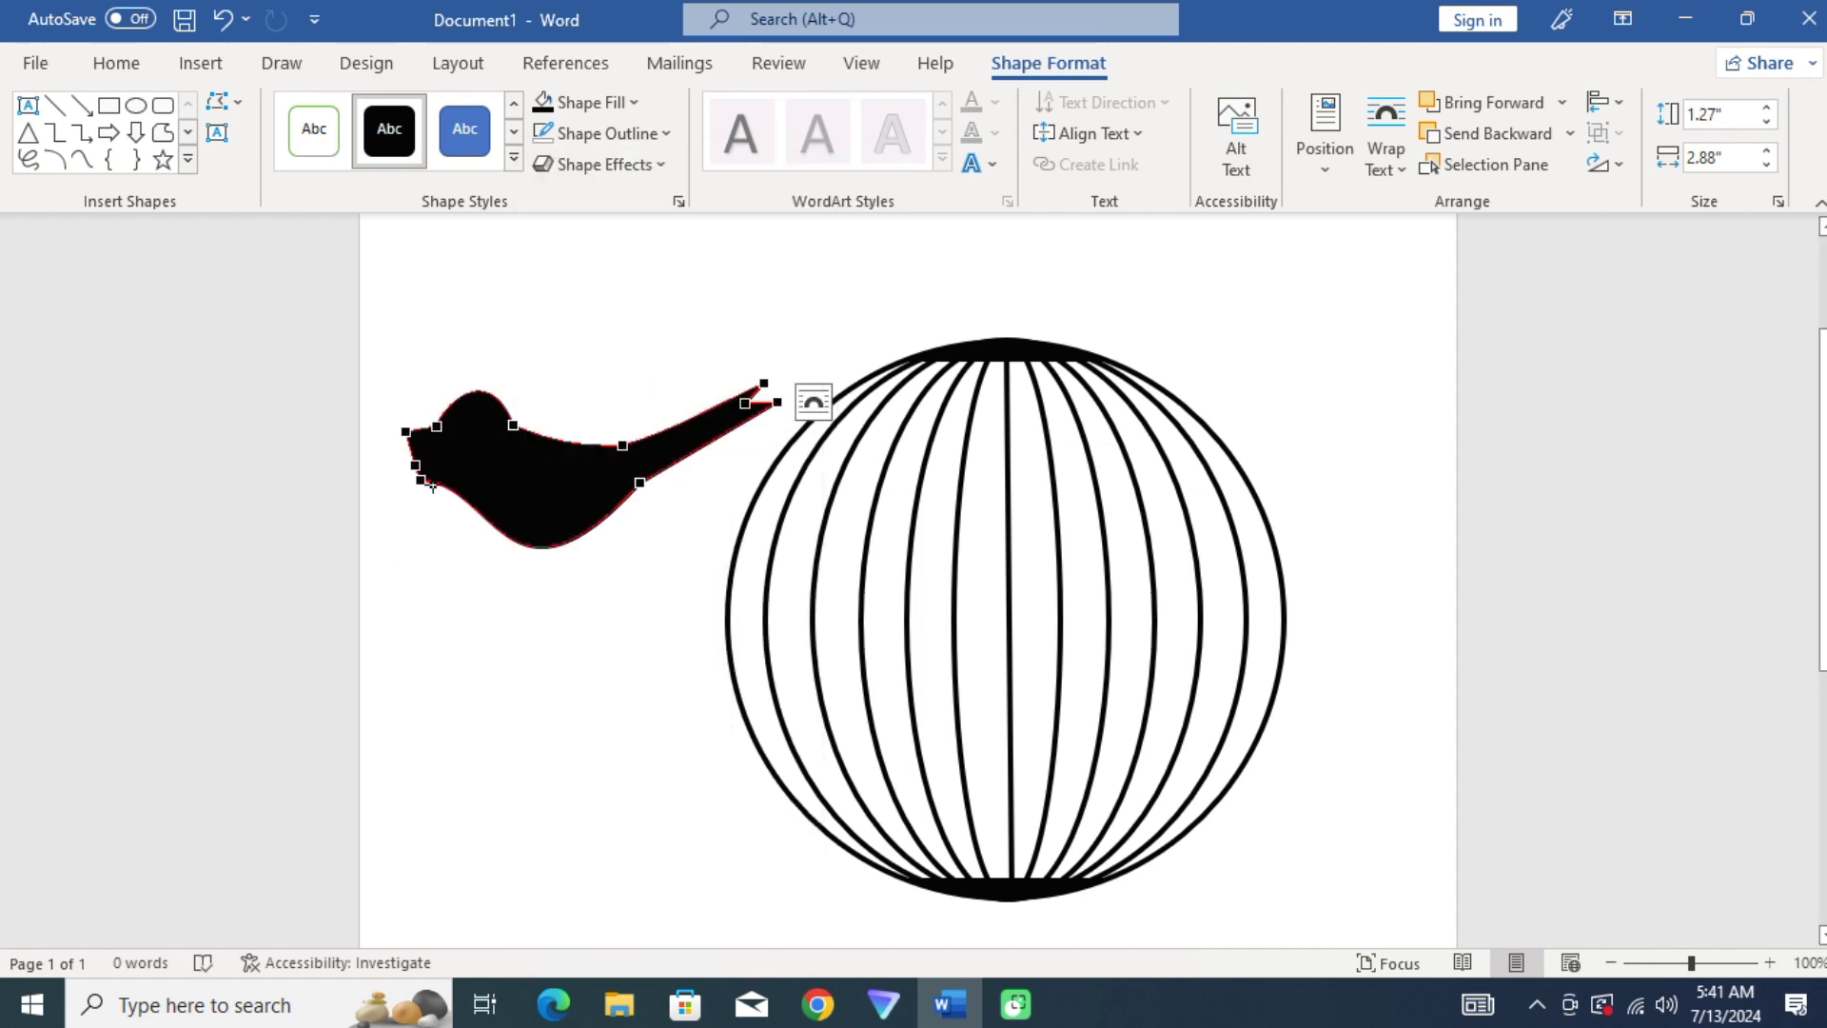
pyautogui.click(424, 482)
pyautogui.moveTo(501, 485); pyautogui.dragTo(454, 514)
pyautogui.click(634, 481)
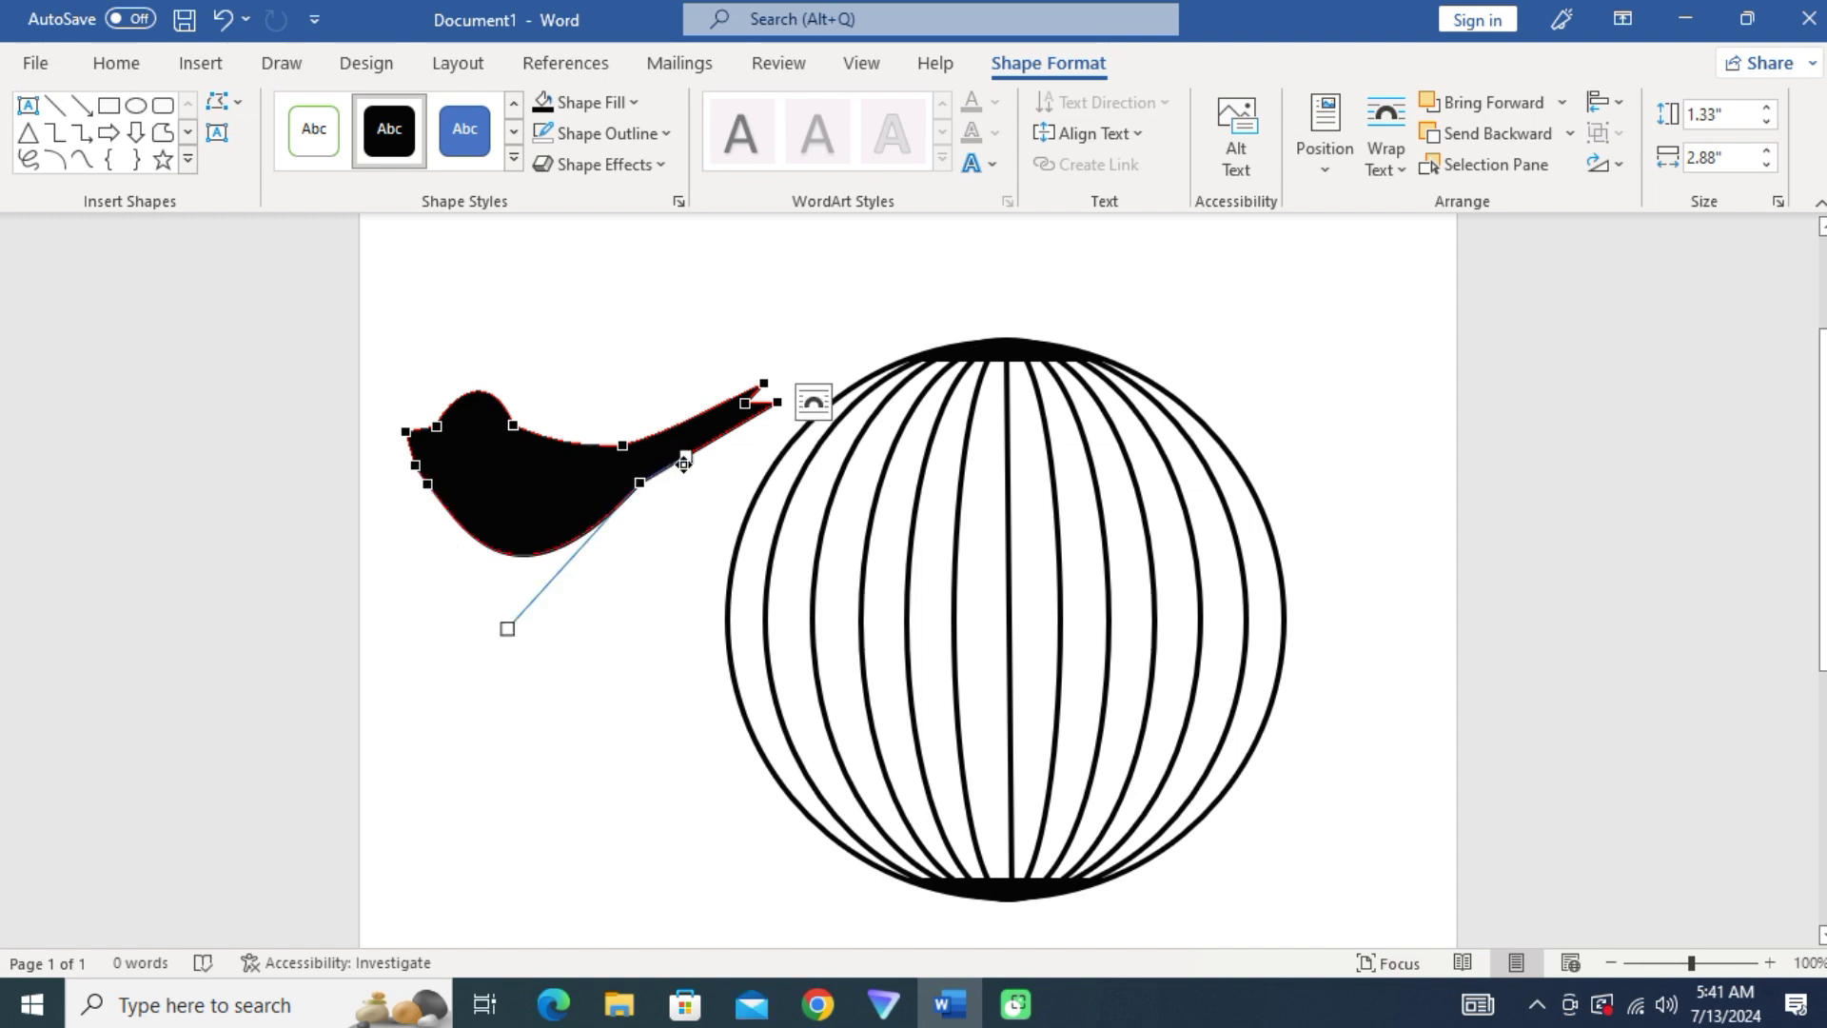
pyautogui.moveTo(682, 461); pyautogui.dragTo(686, 449)
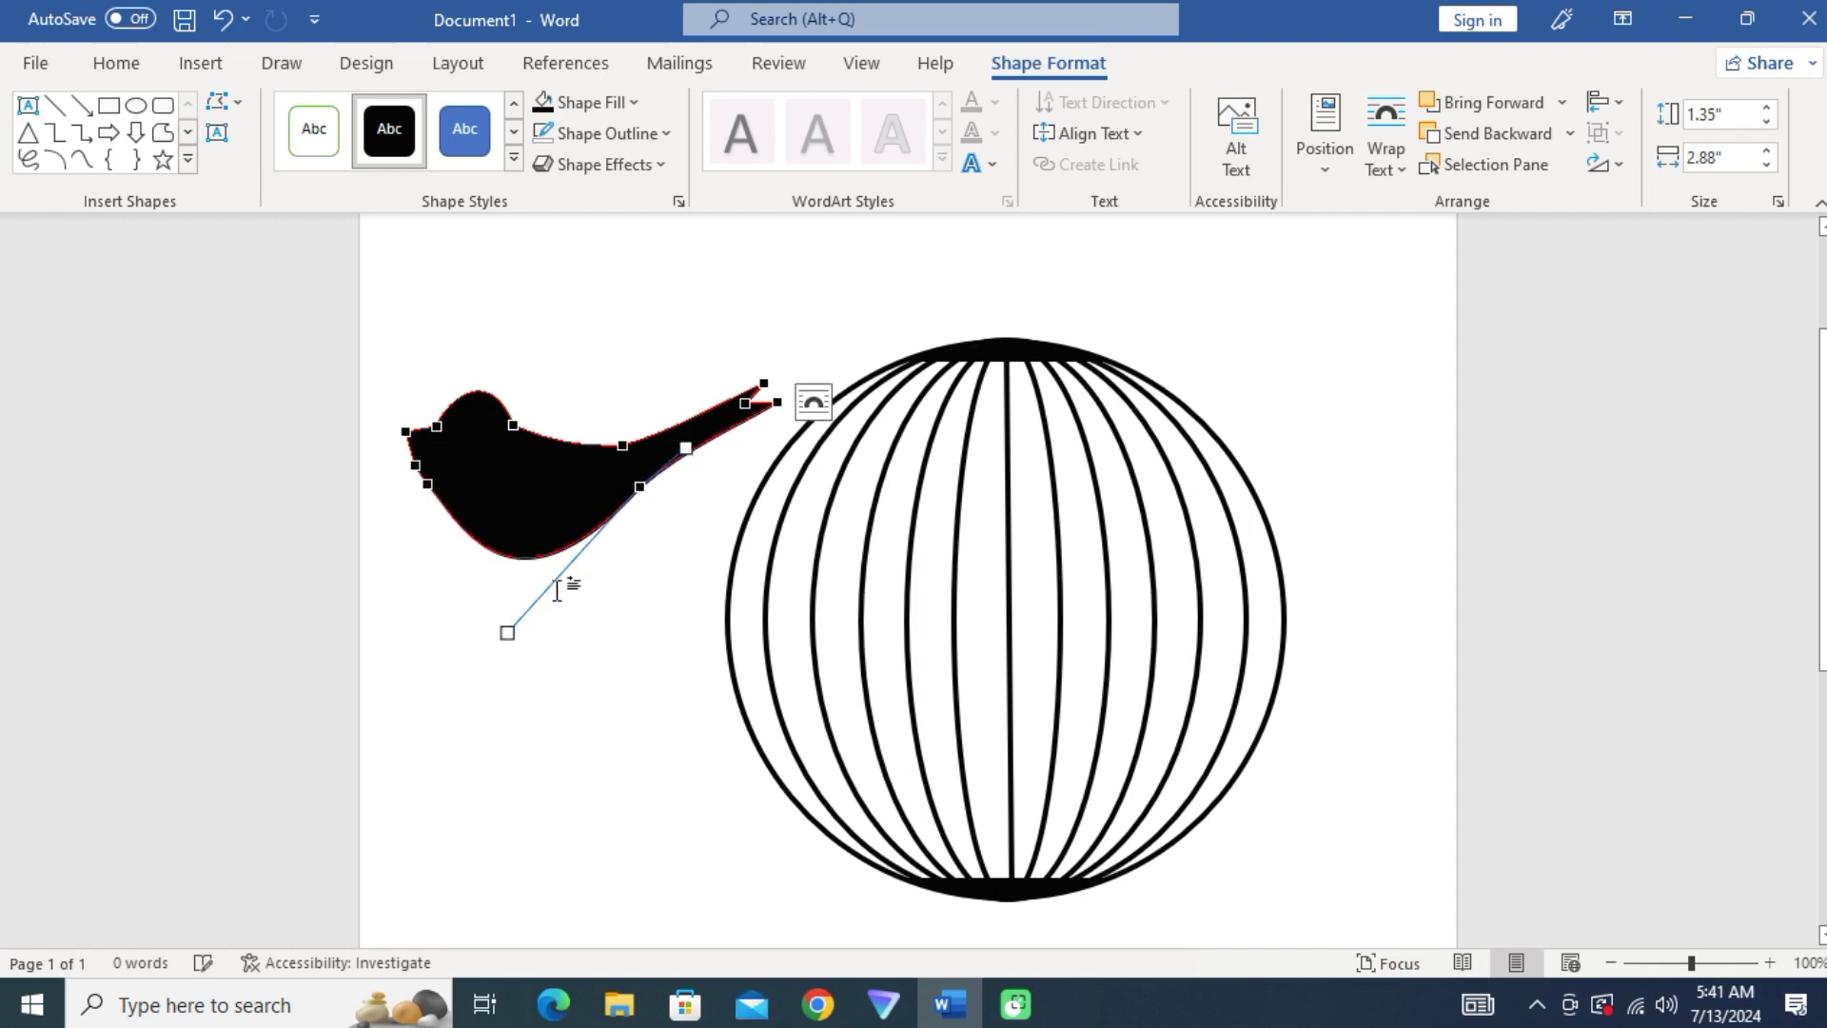
pyautogui.moveTo(507, 628); pyautogui.dragTo(522, 632)
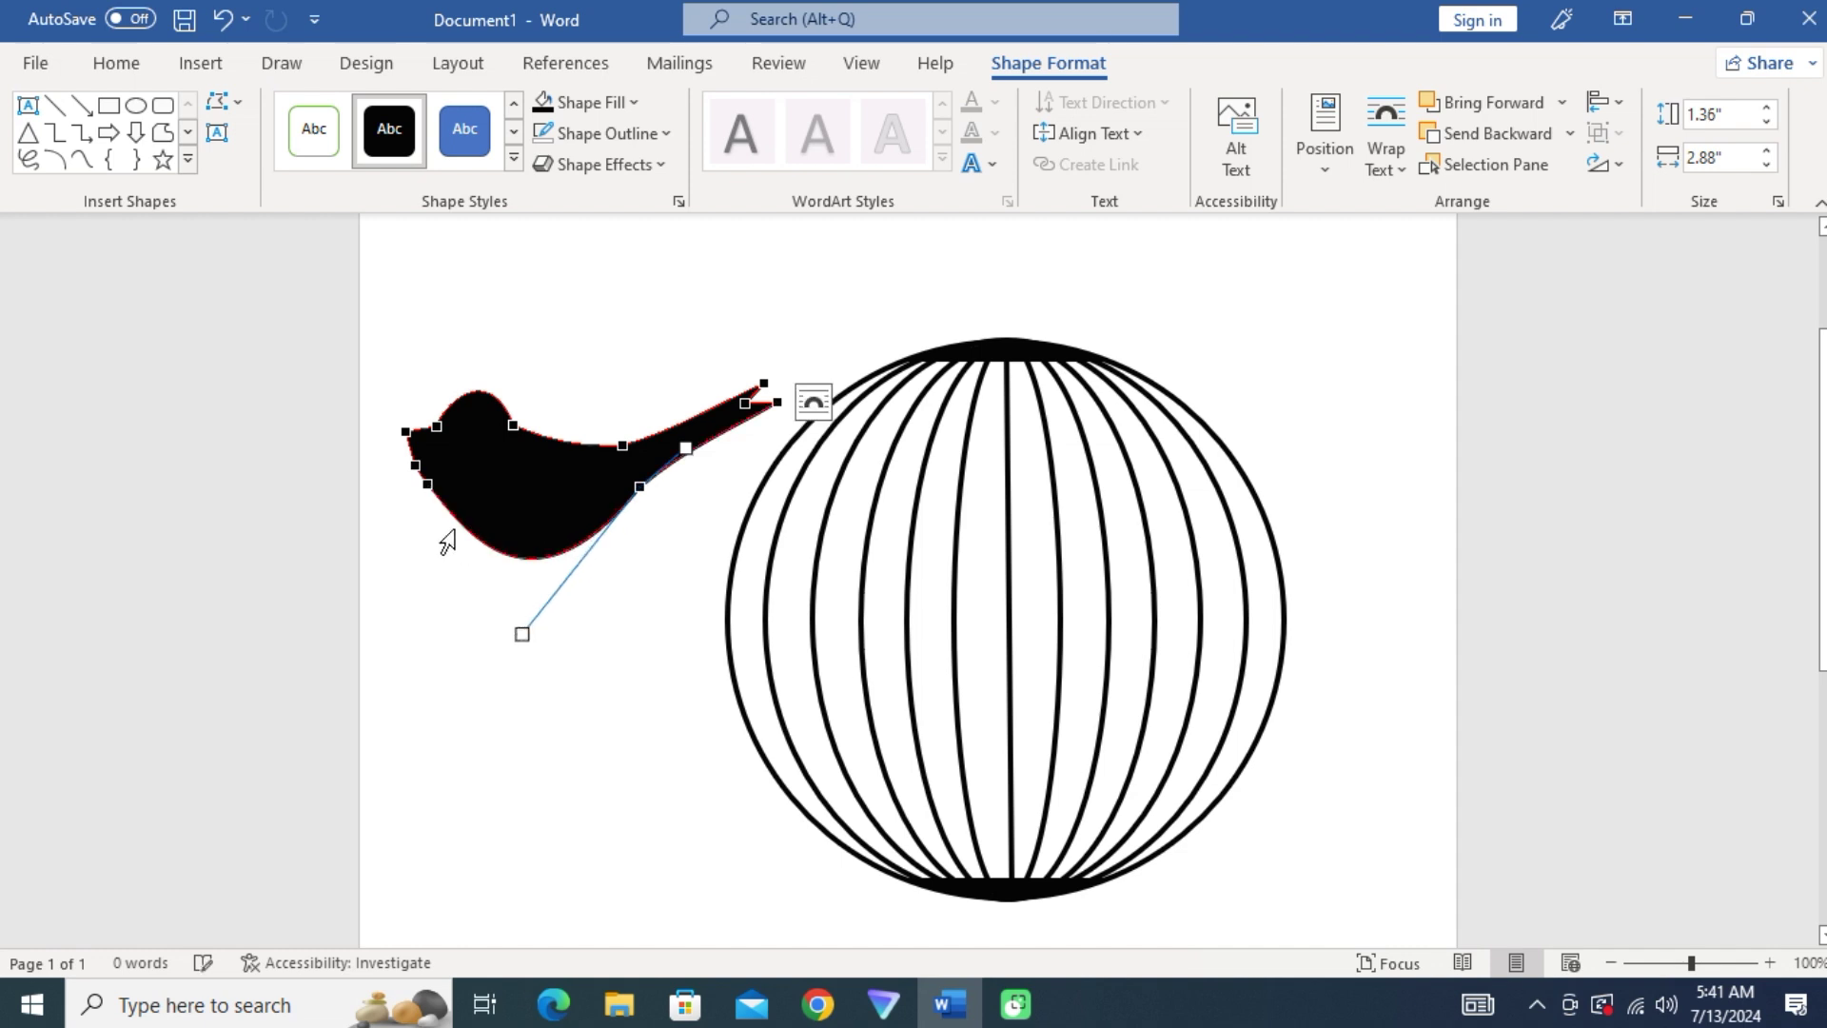
pyautogui.click(778, 401)
pyautogui.moveTo(767, 402); pyautogui.dragTo(725, 427)
pyautogui.moveTo(430, 480)
pyautogui.mouseDown()
pyautogui.moveTo(460, 512)
pyautogui.moveTo(425, 532)
pyautogui.mouseUp()
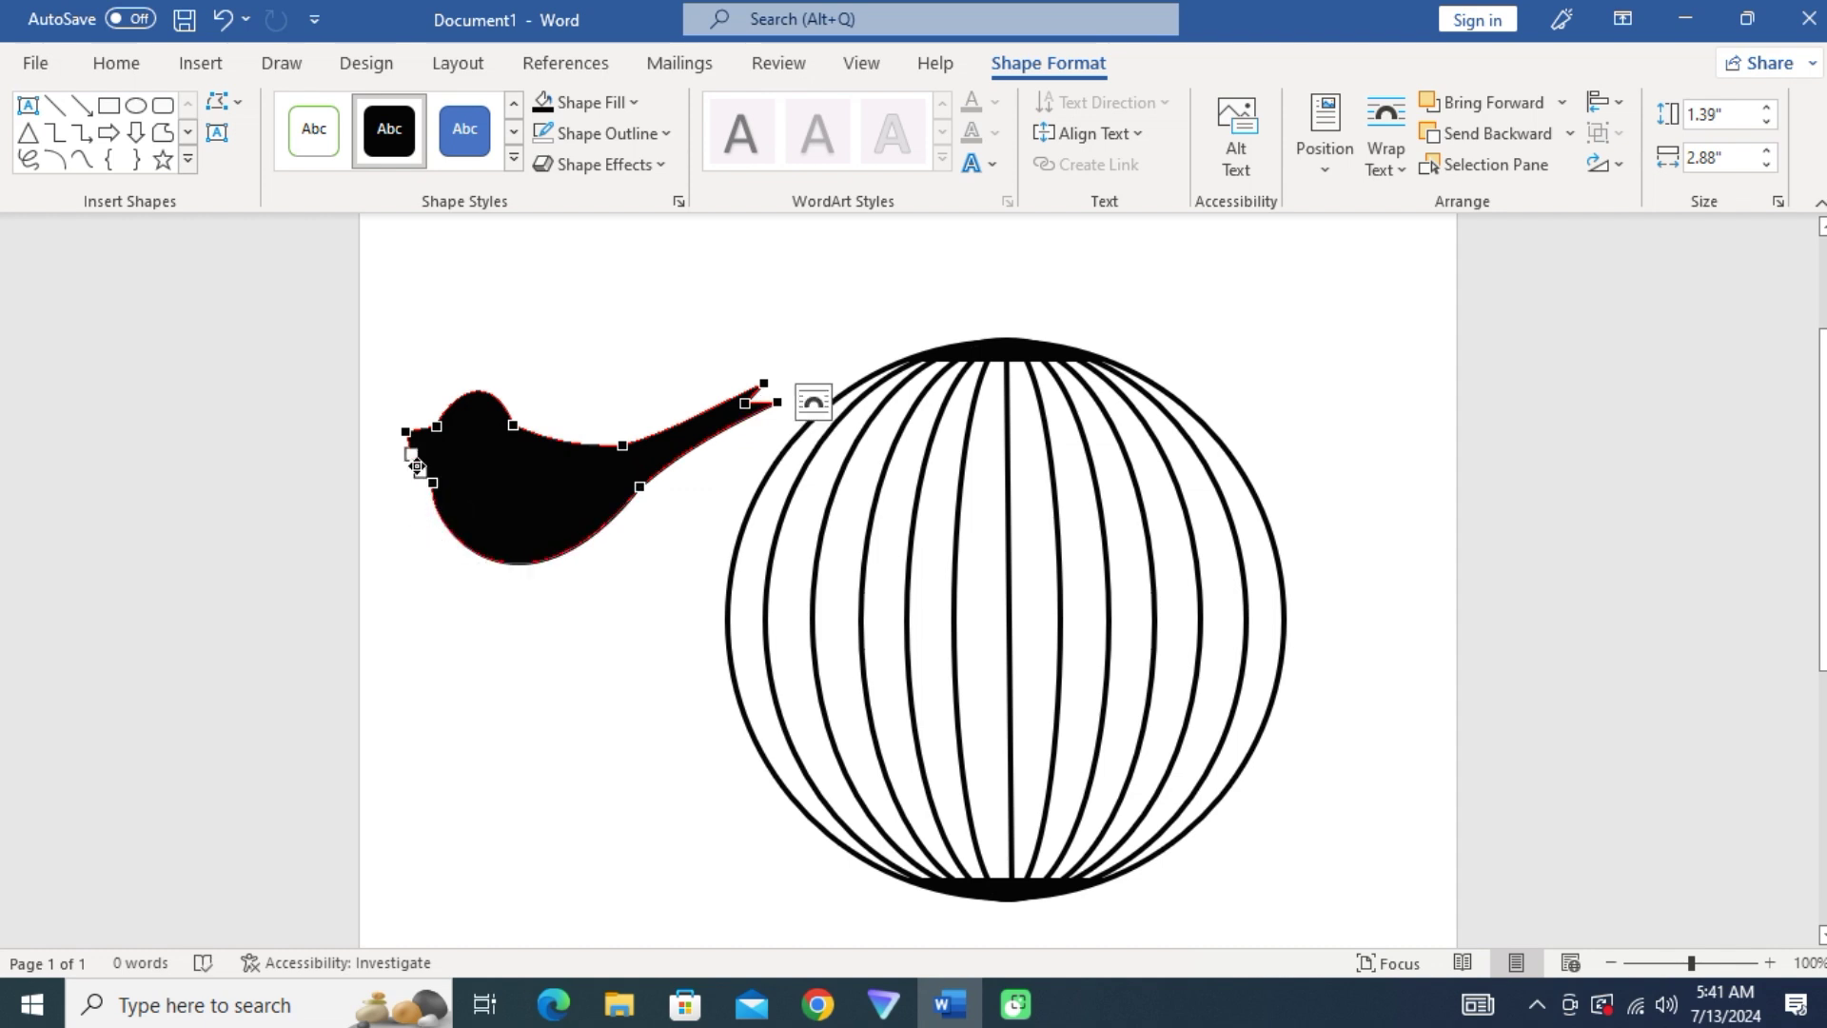
pyautogui.moveTo(417, 466); pyautogui.dragTo(424, 468)
# - Smooth the head curve, deepen the back, and fine-tune the tail and lower belly curves
pyautogui.click(433, 429)
pyautogui.click(517, 424)
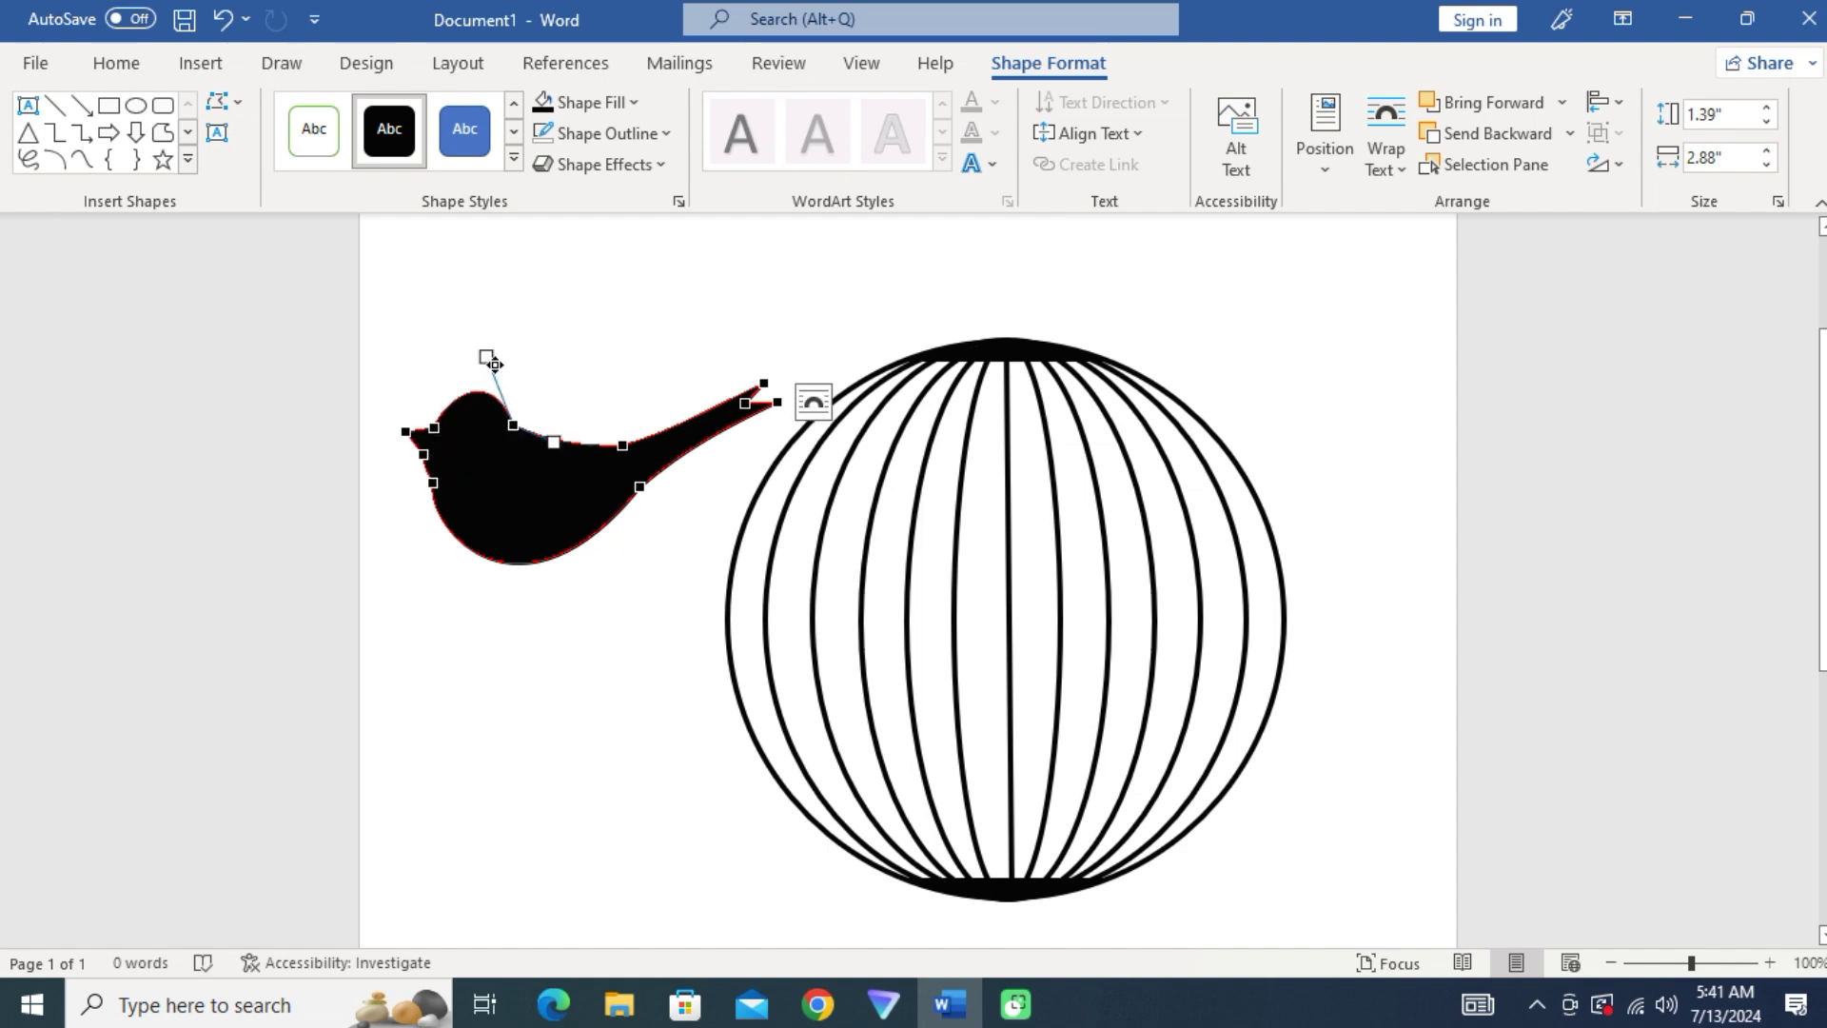
pyautogui.moveTo(495, 364); pyautogui.dragTo(489, 361)
pyautogui.click(618, 445)
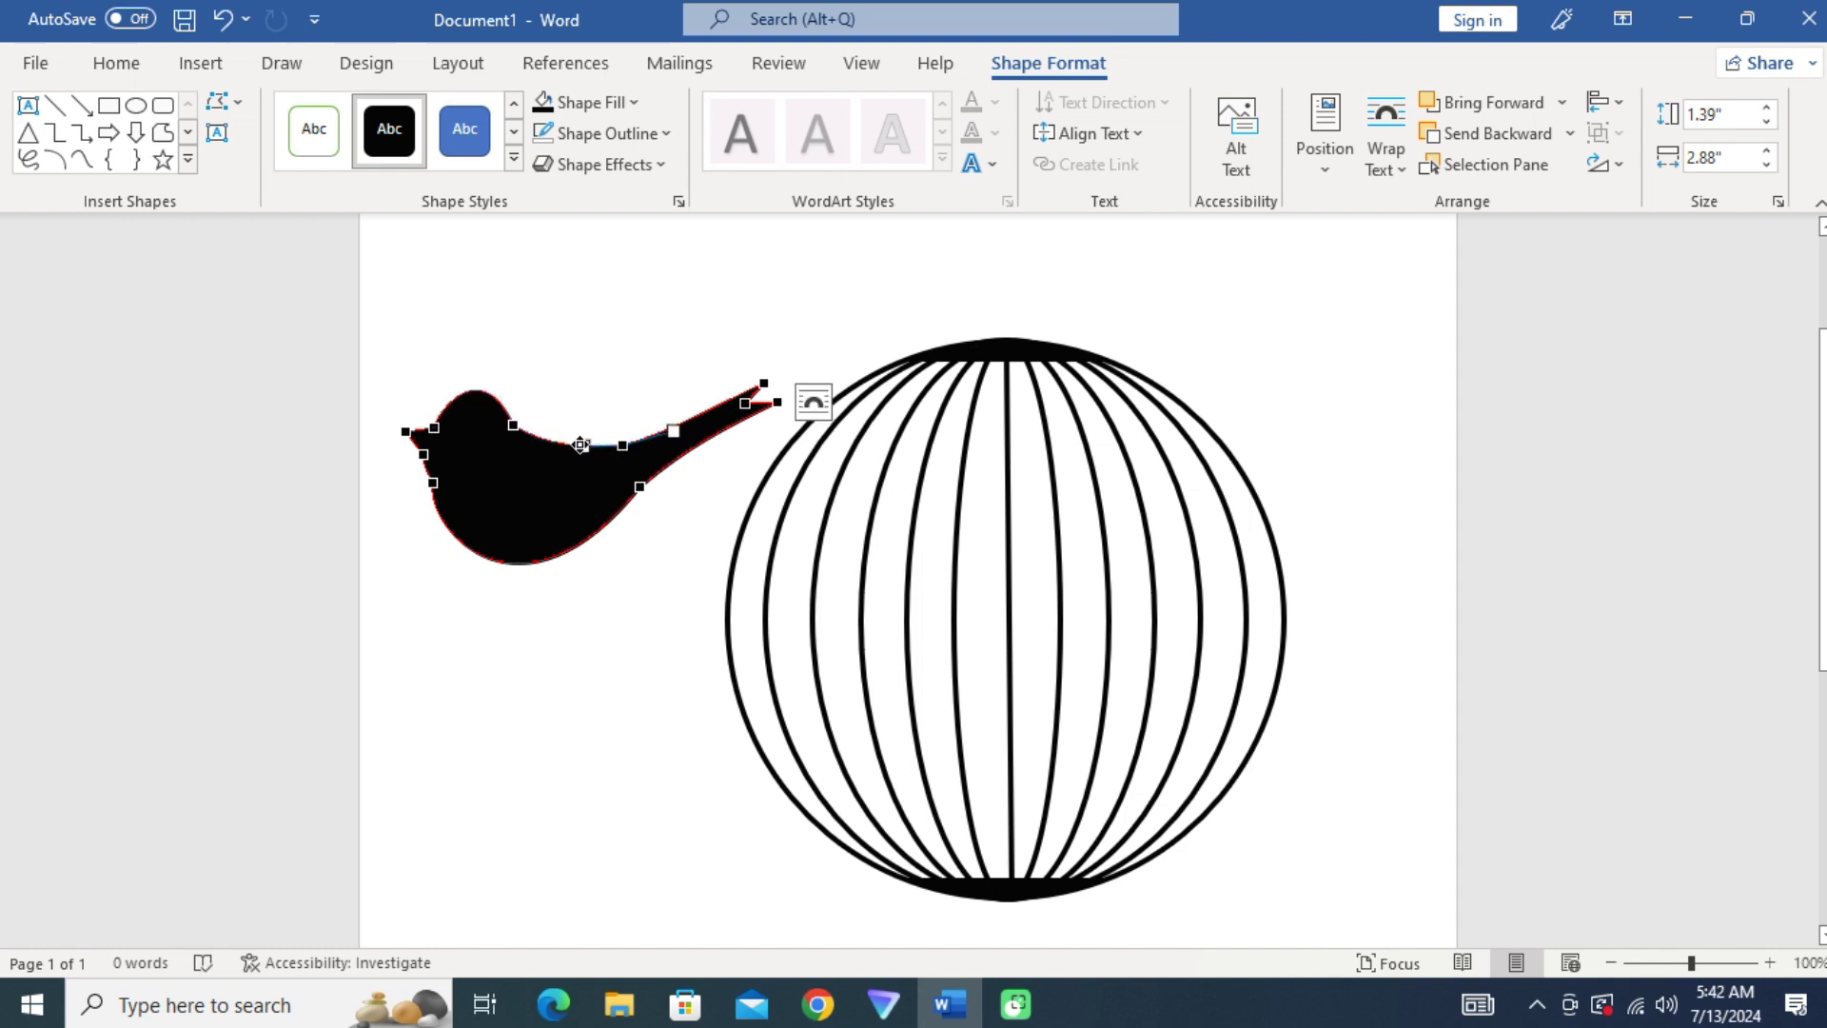
pyautogui.moveTo(580, 444); pyautogui.dragTo(583, 457)
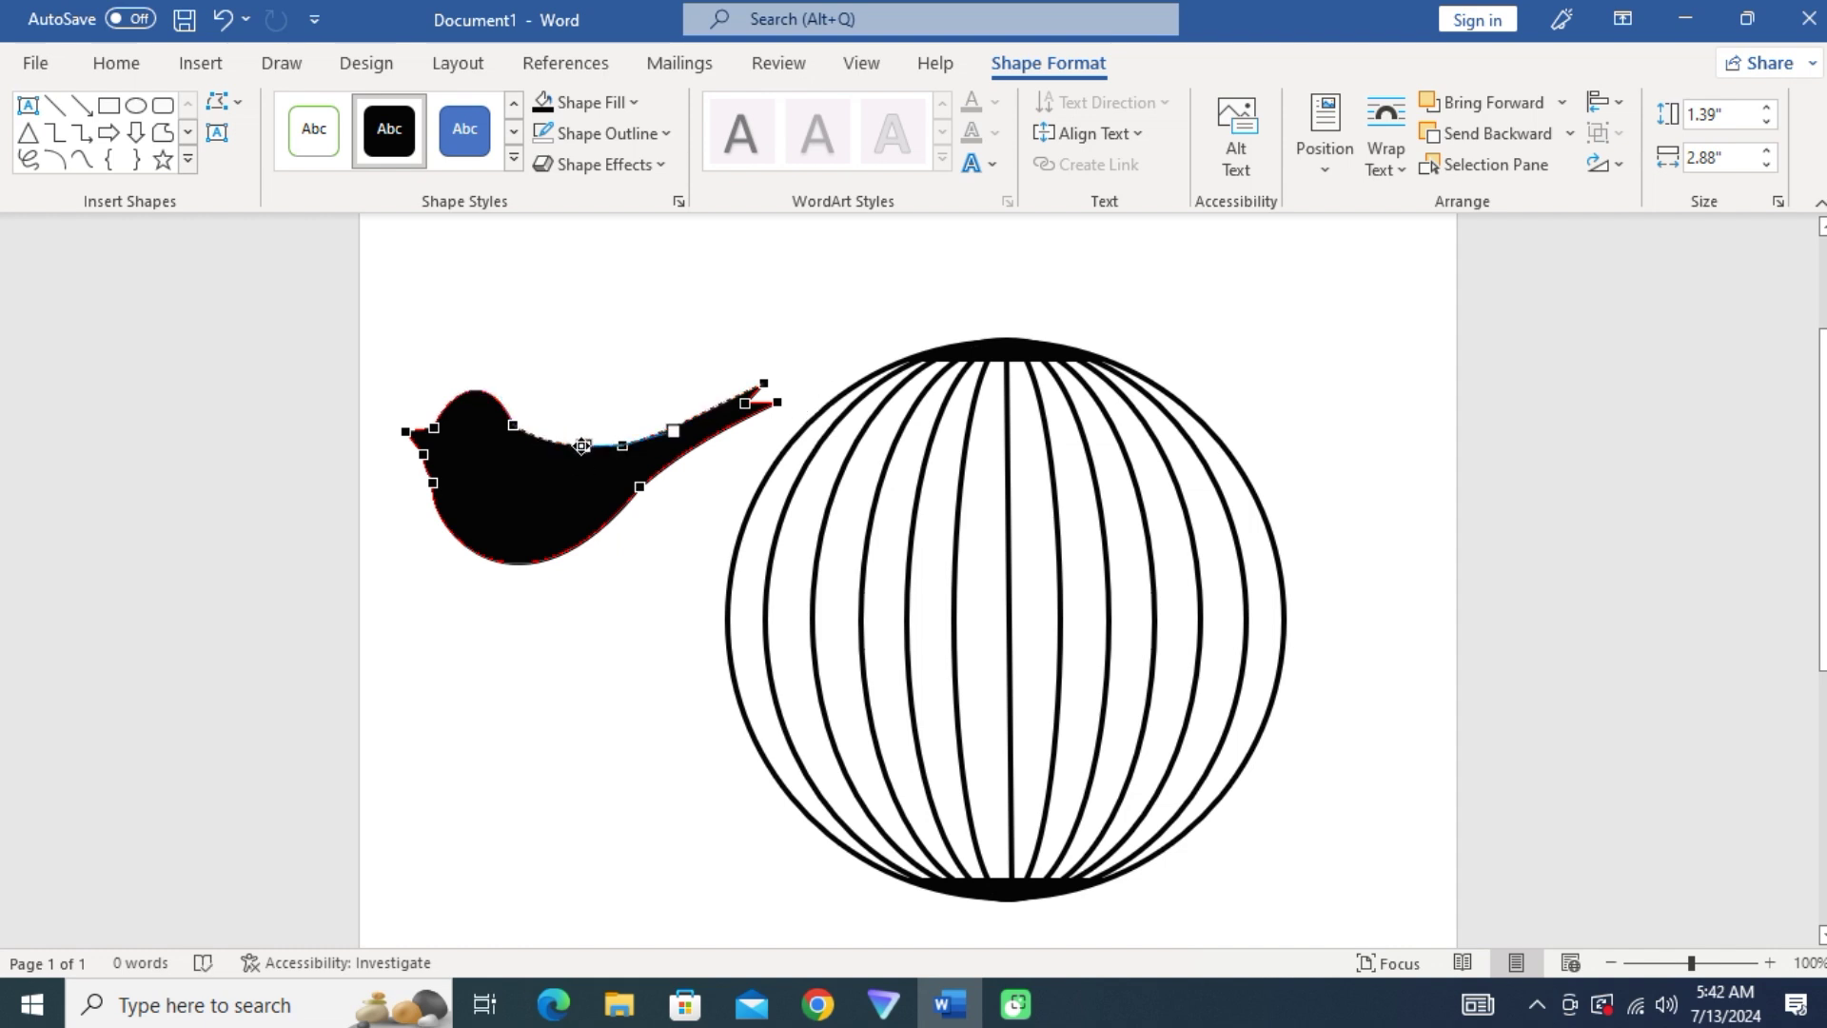
pyautogui.click(640, 489)
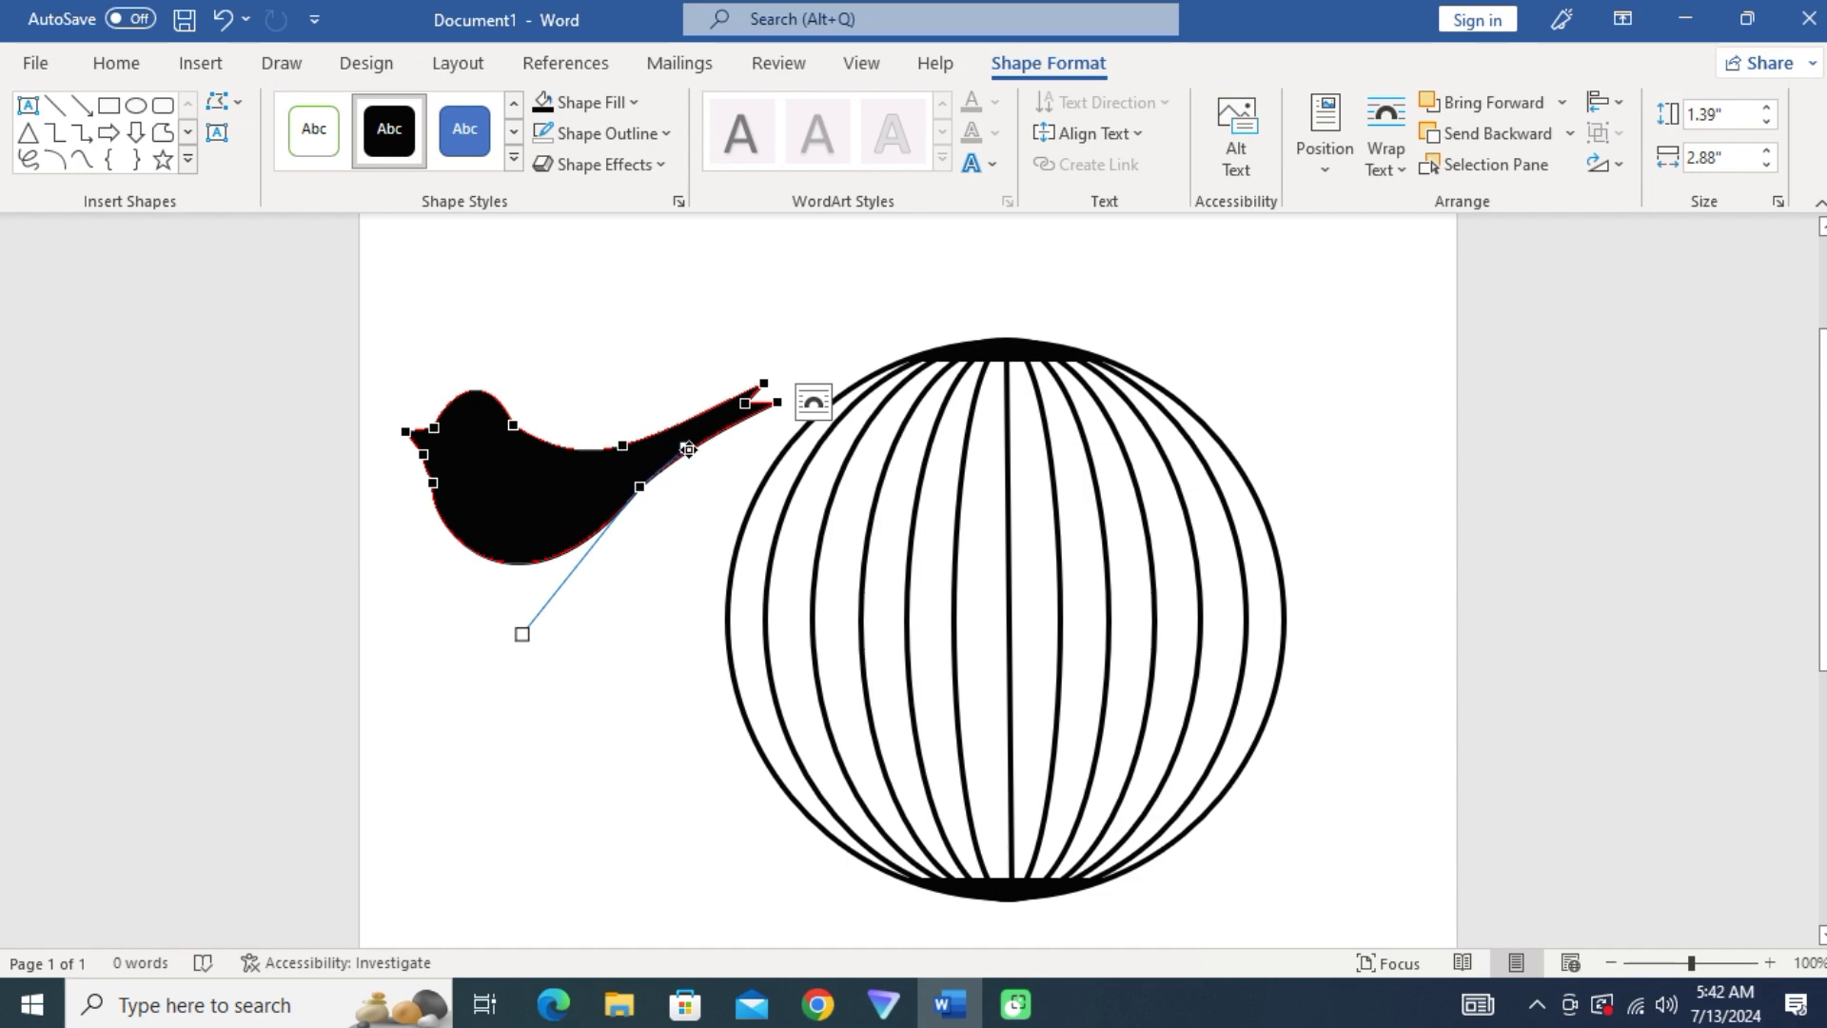
pyautogui.moveTo(688, 449); pyautogui.dragTo(677, 447)
pyautogui.moveTo(522, 634); pyautogui.dragTo(530, 632)
pyautogui.click(652, 611)
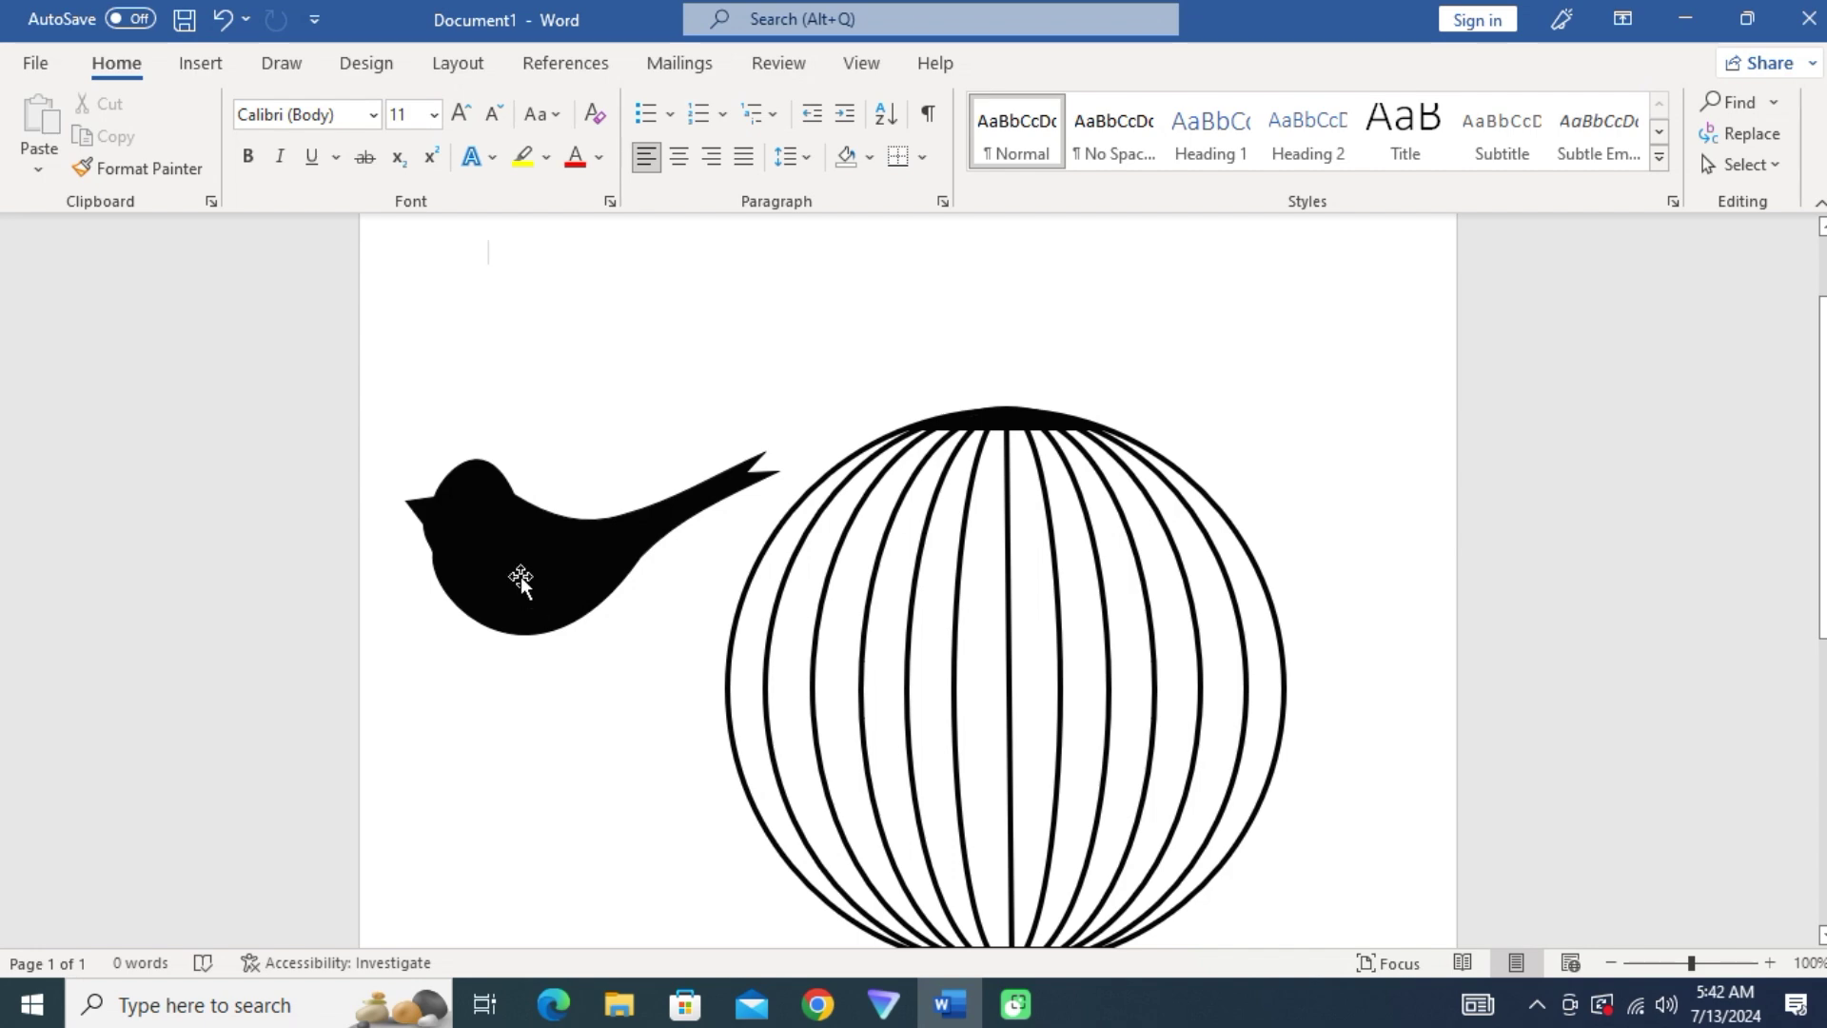
# - Sharpen the bird's beak into a pointed tip
pyautogui.click(481, 533)
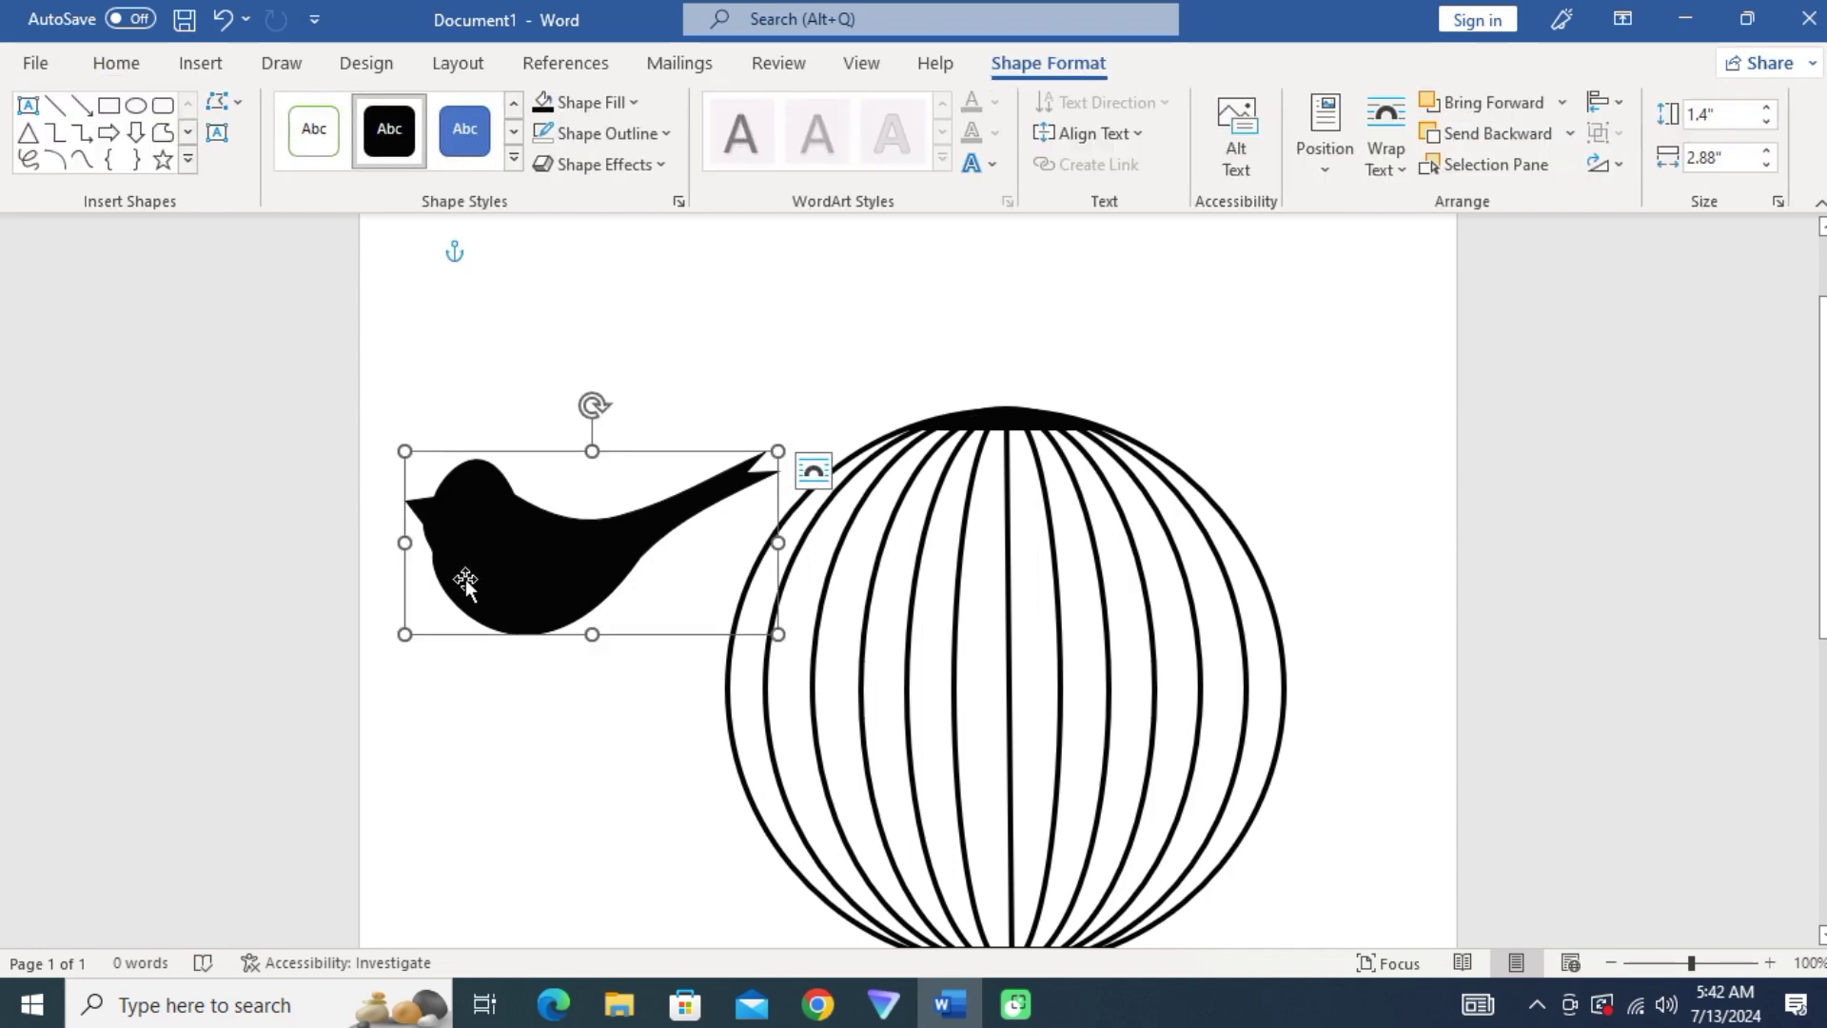
pyautogui.rightClick(481, 559)
pyautogui.click(544, 510)
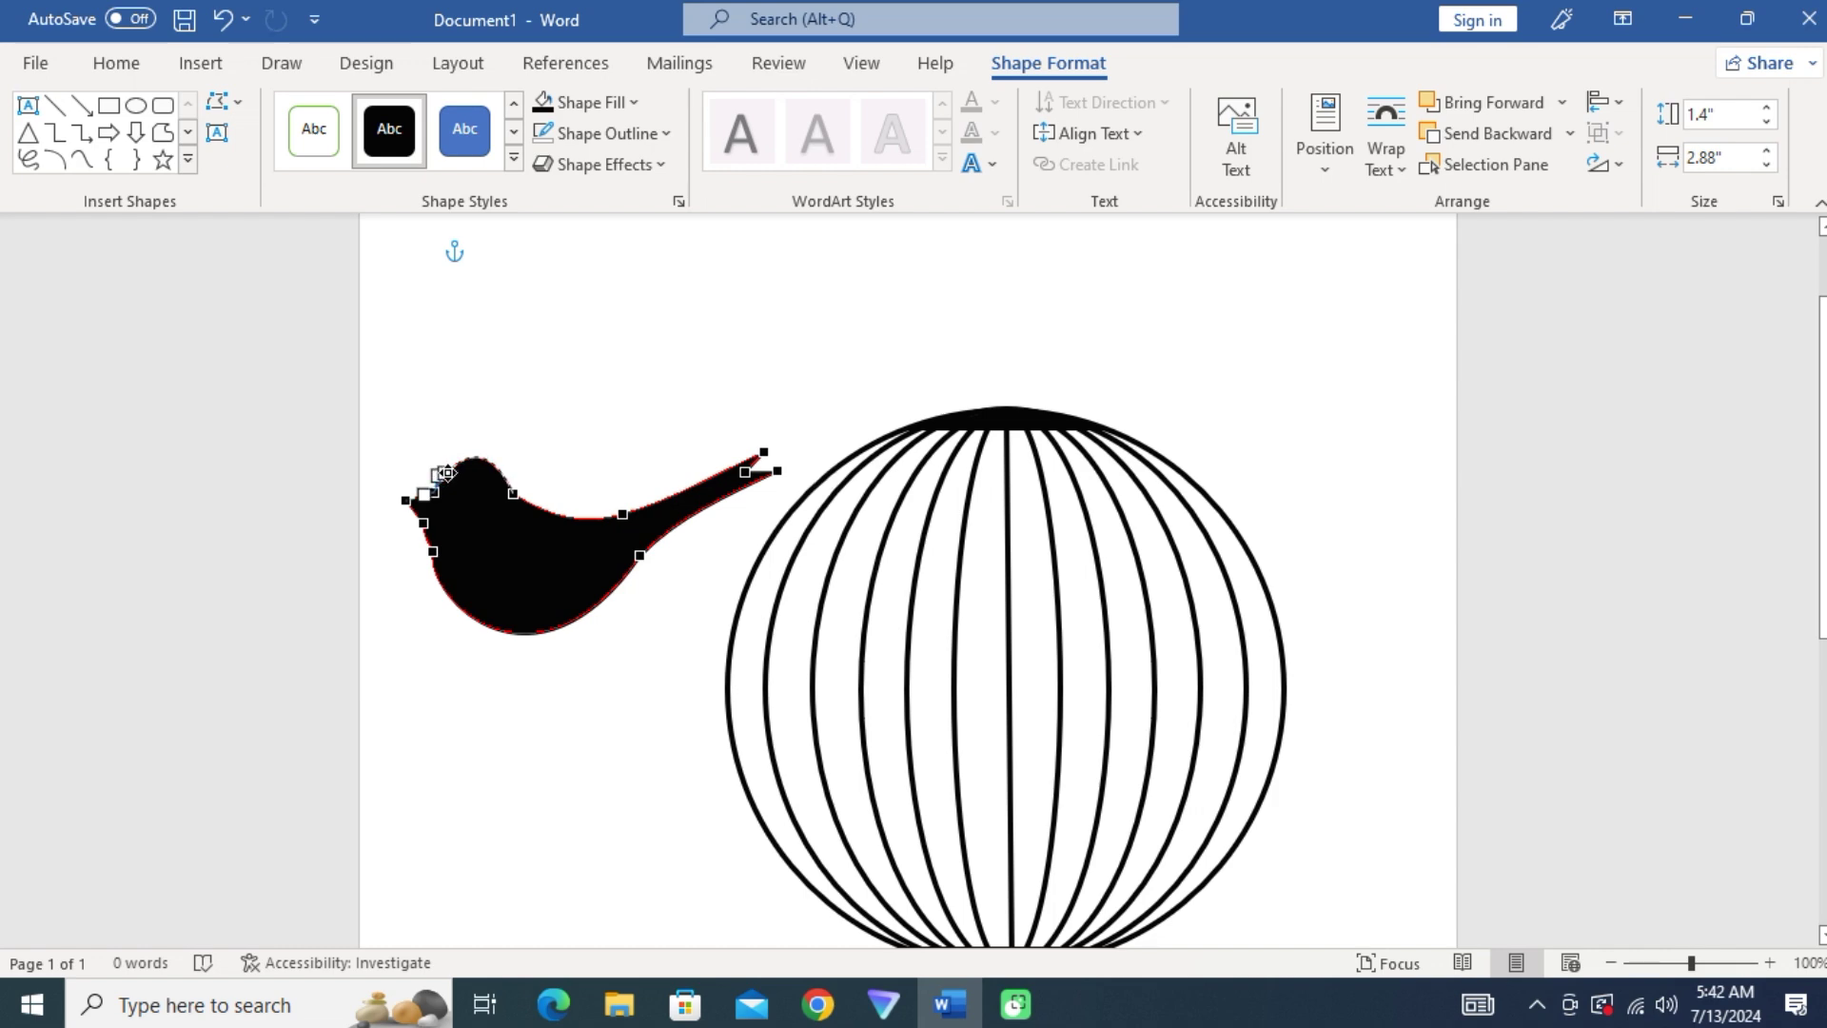
pyautogui.click(488, 559)
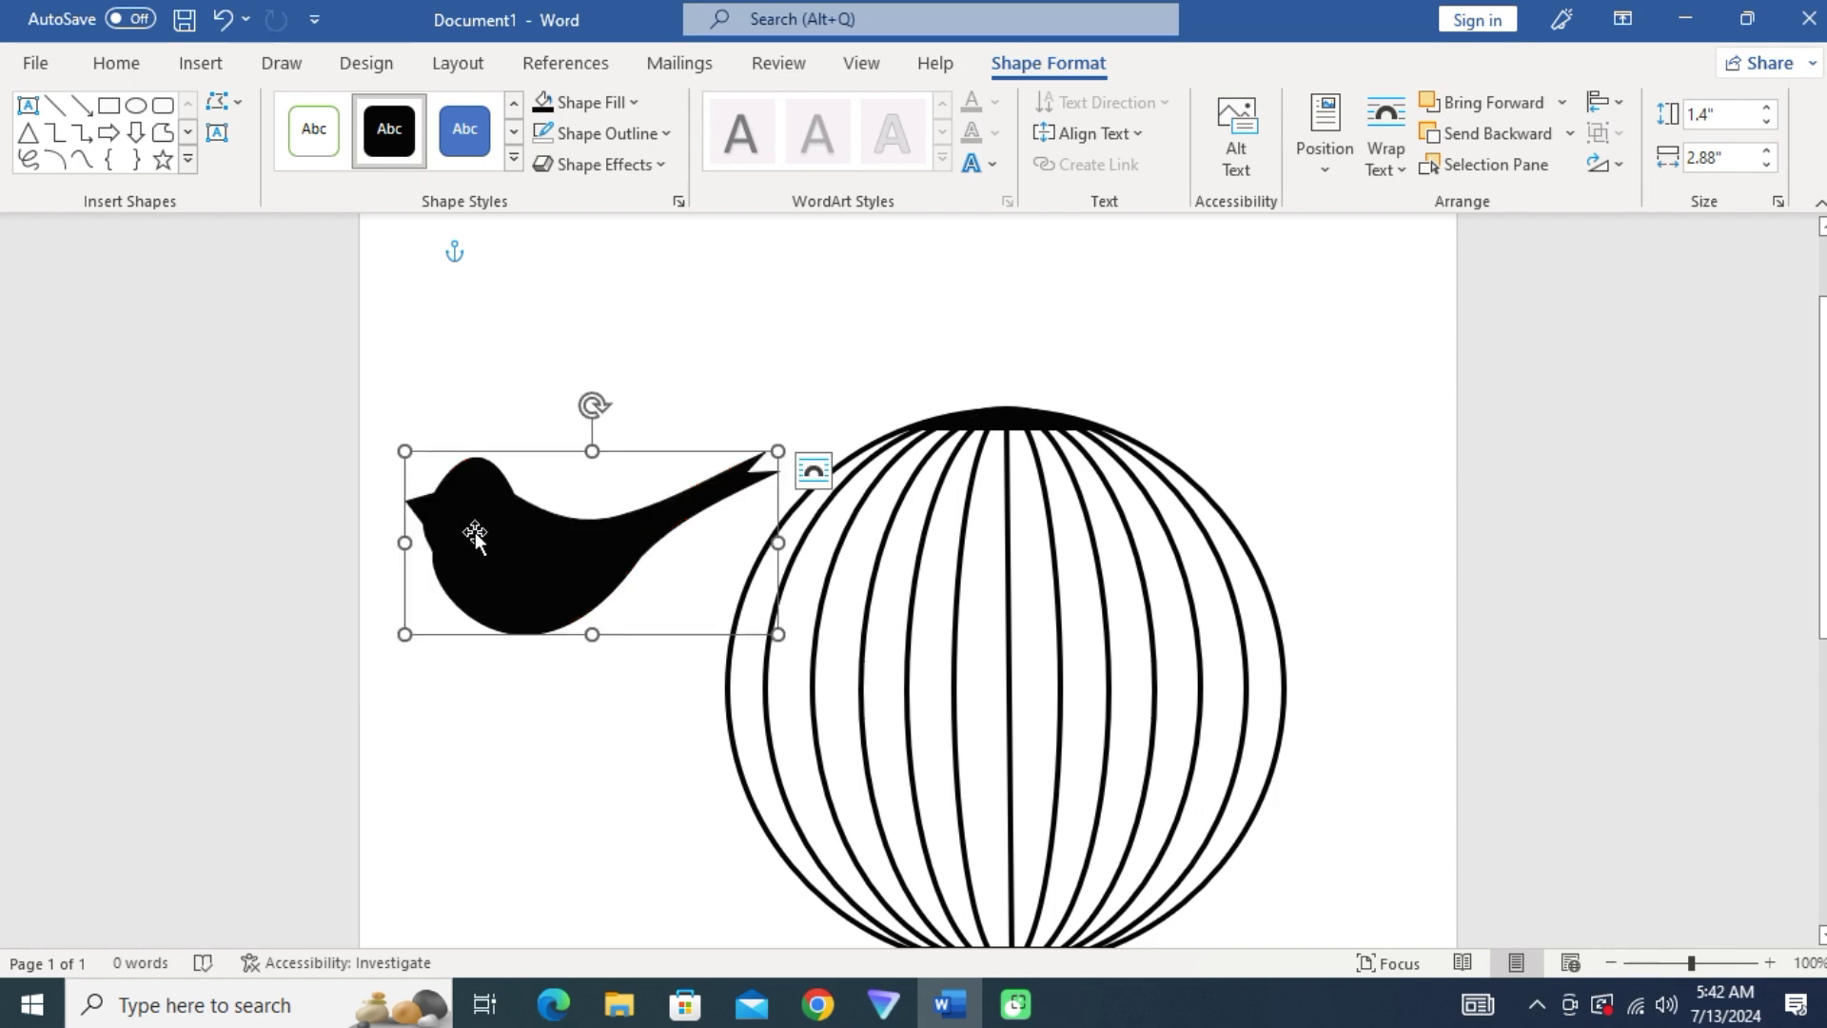
pyautogui.rightClick(475, 533)
pyautogui.click(567, 515)
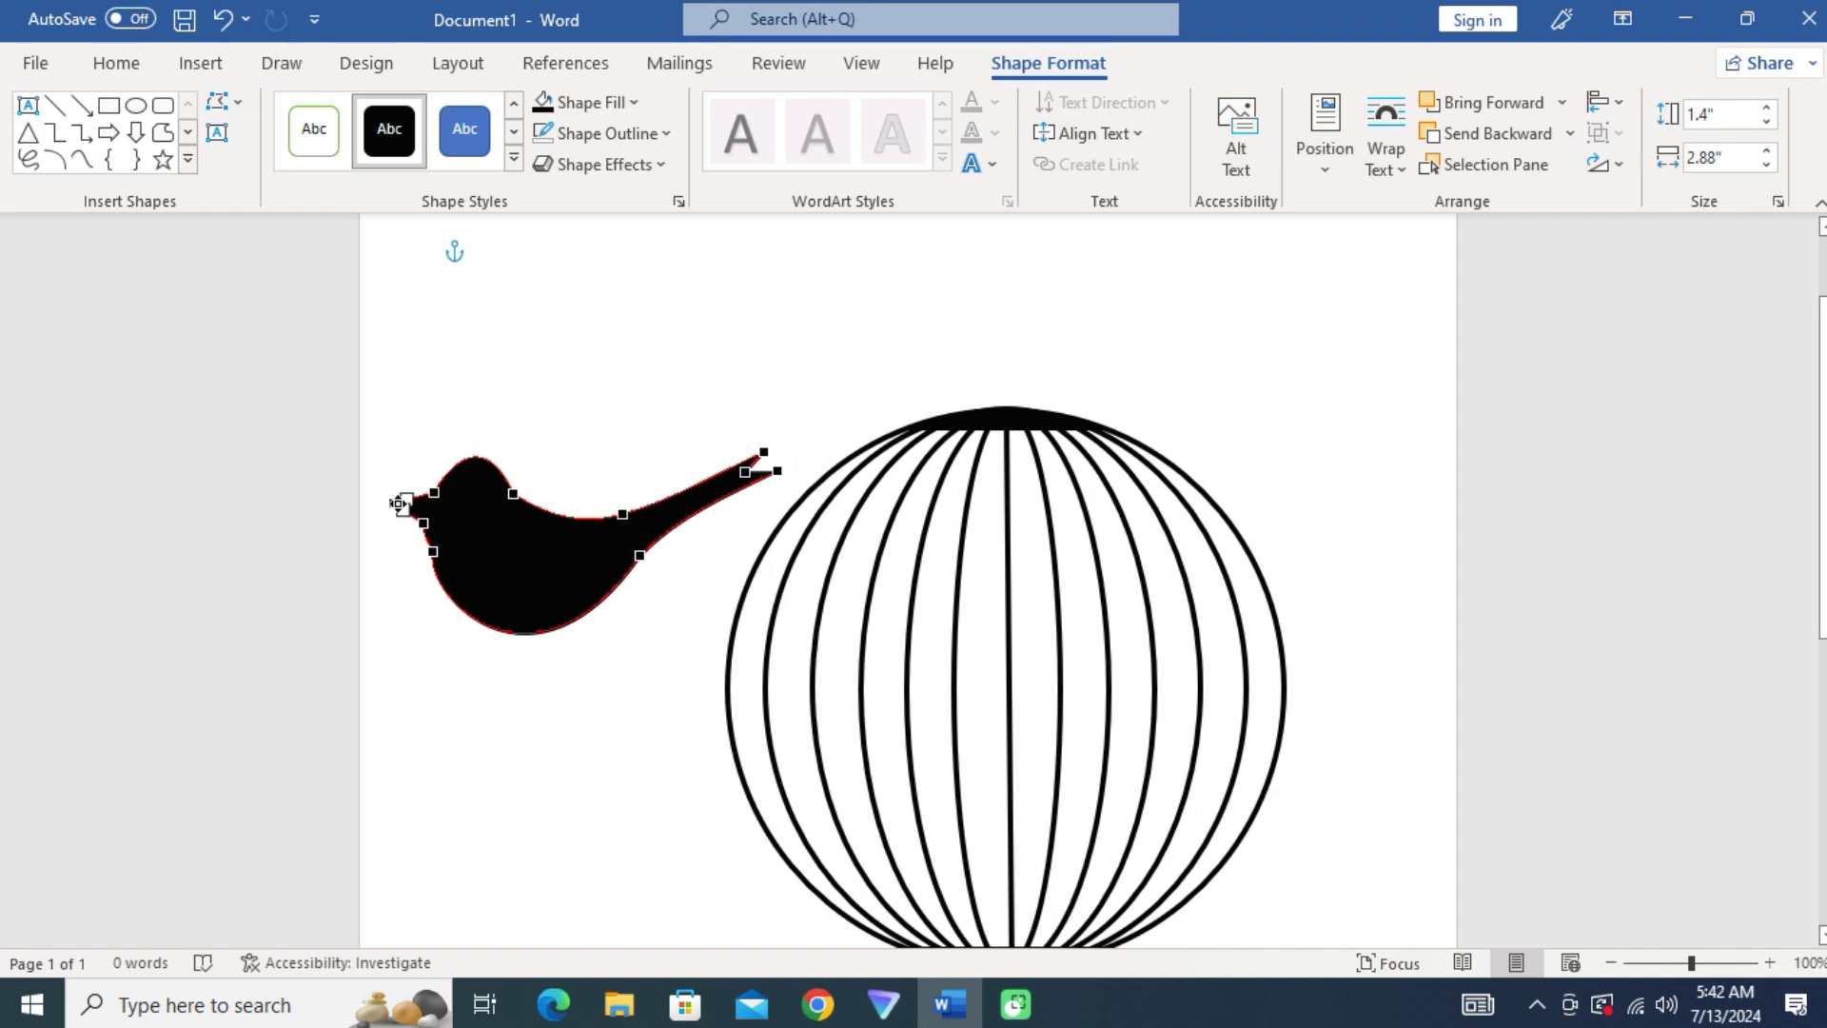
pyautogui.click(397, 503)
pyautogui.moveTo(417, 497); pyautogui.dragTo(427, 470)
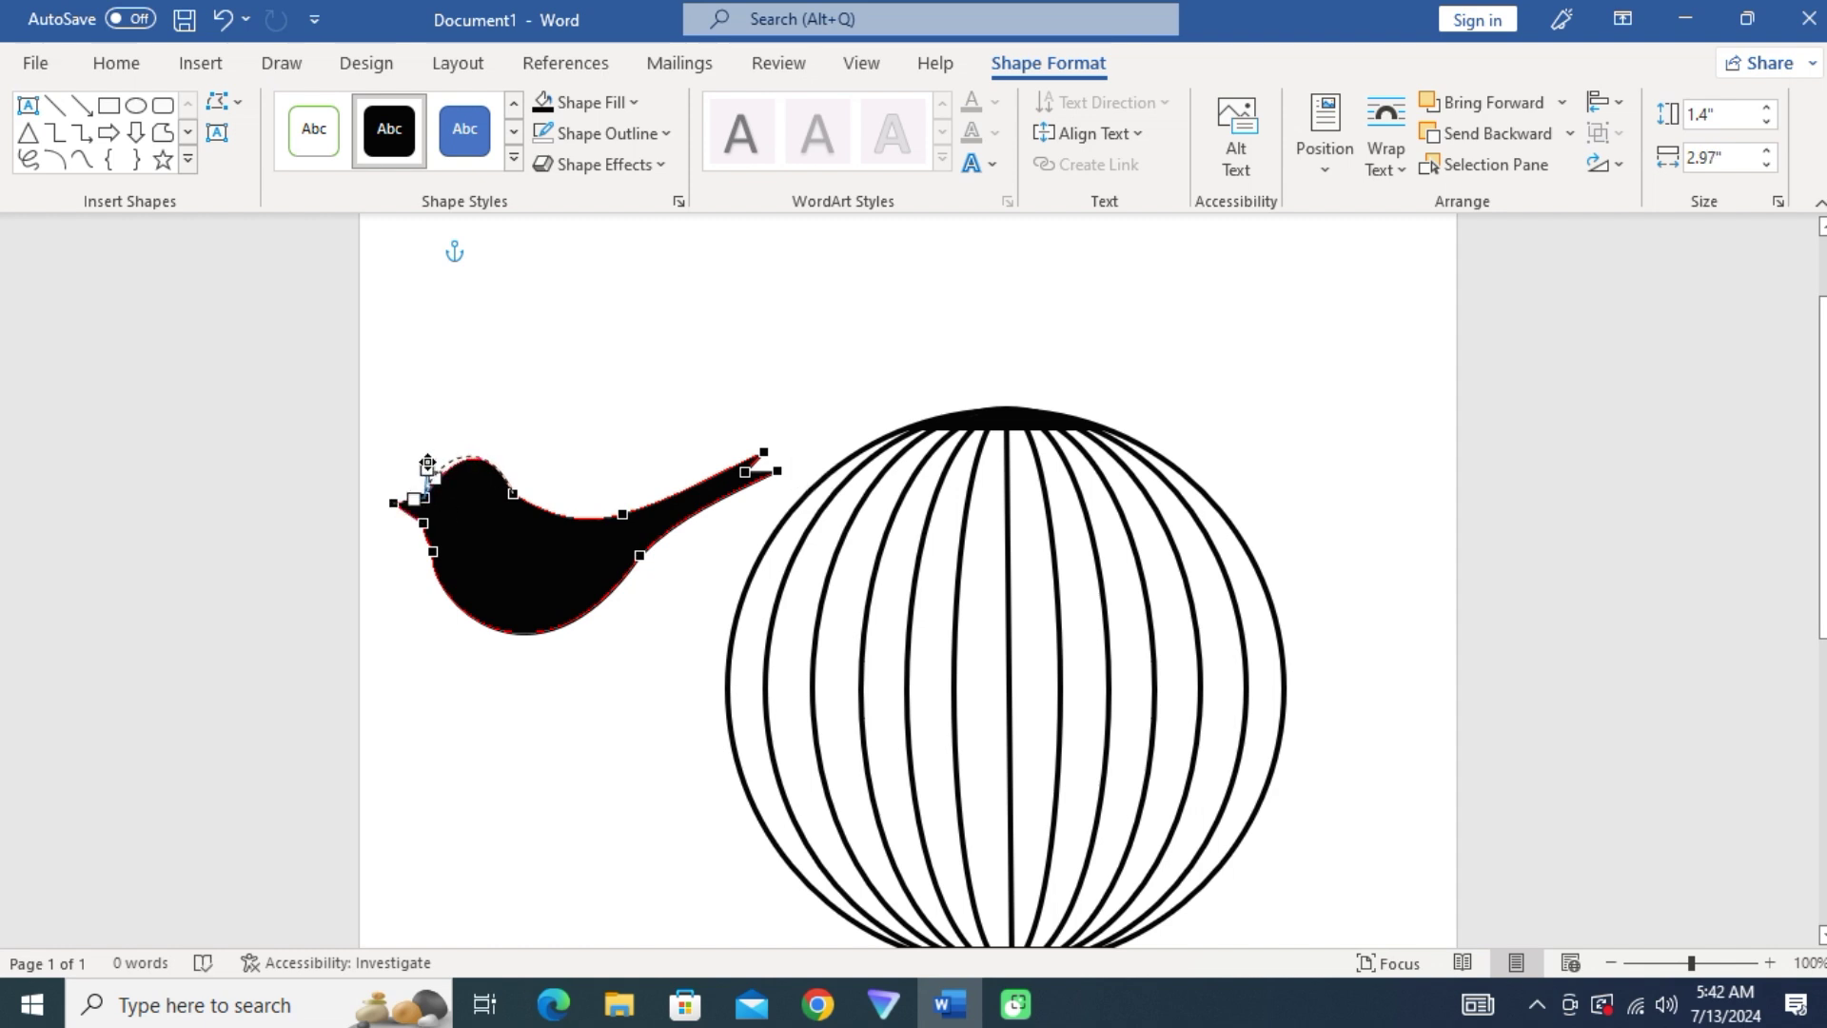
pyautogui.click(425, 692)
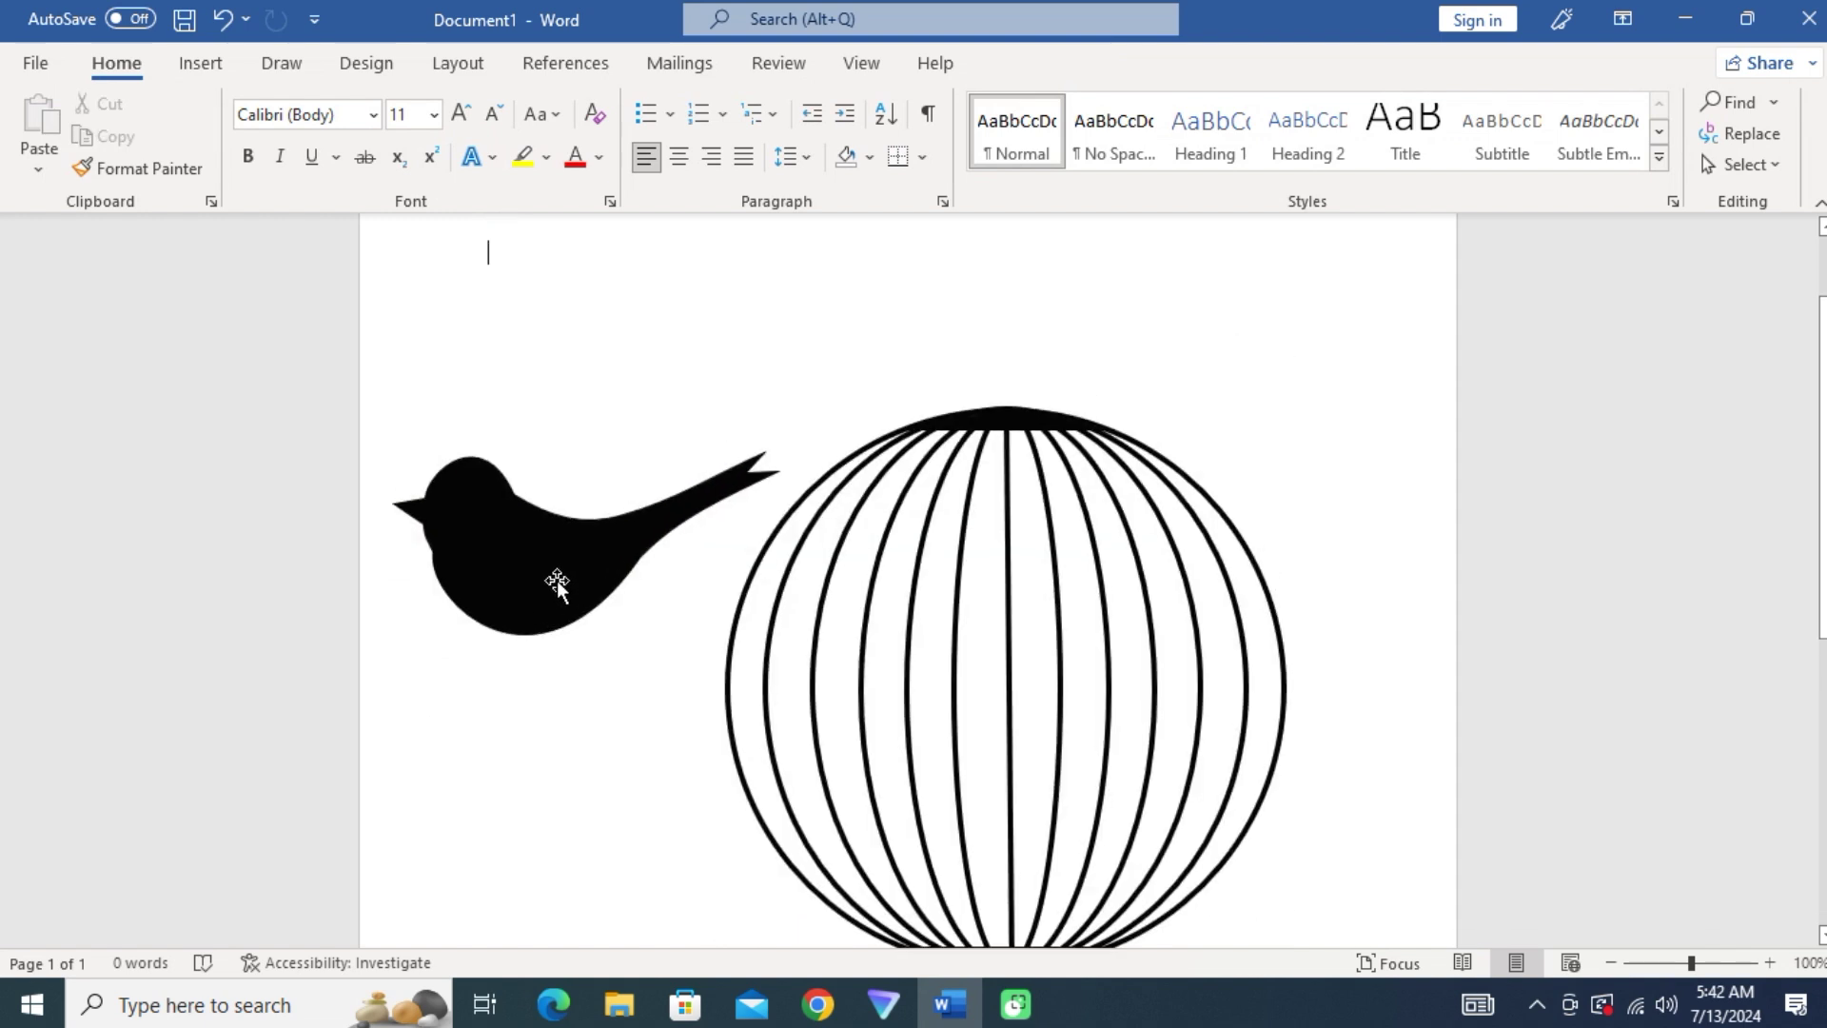
# - Widen the bird slightly and lower it so its tail overlaps the cage
pyautogui.click(562, 567)
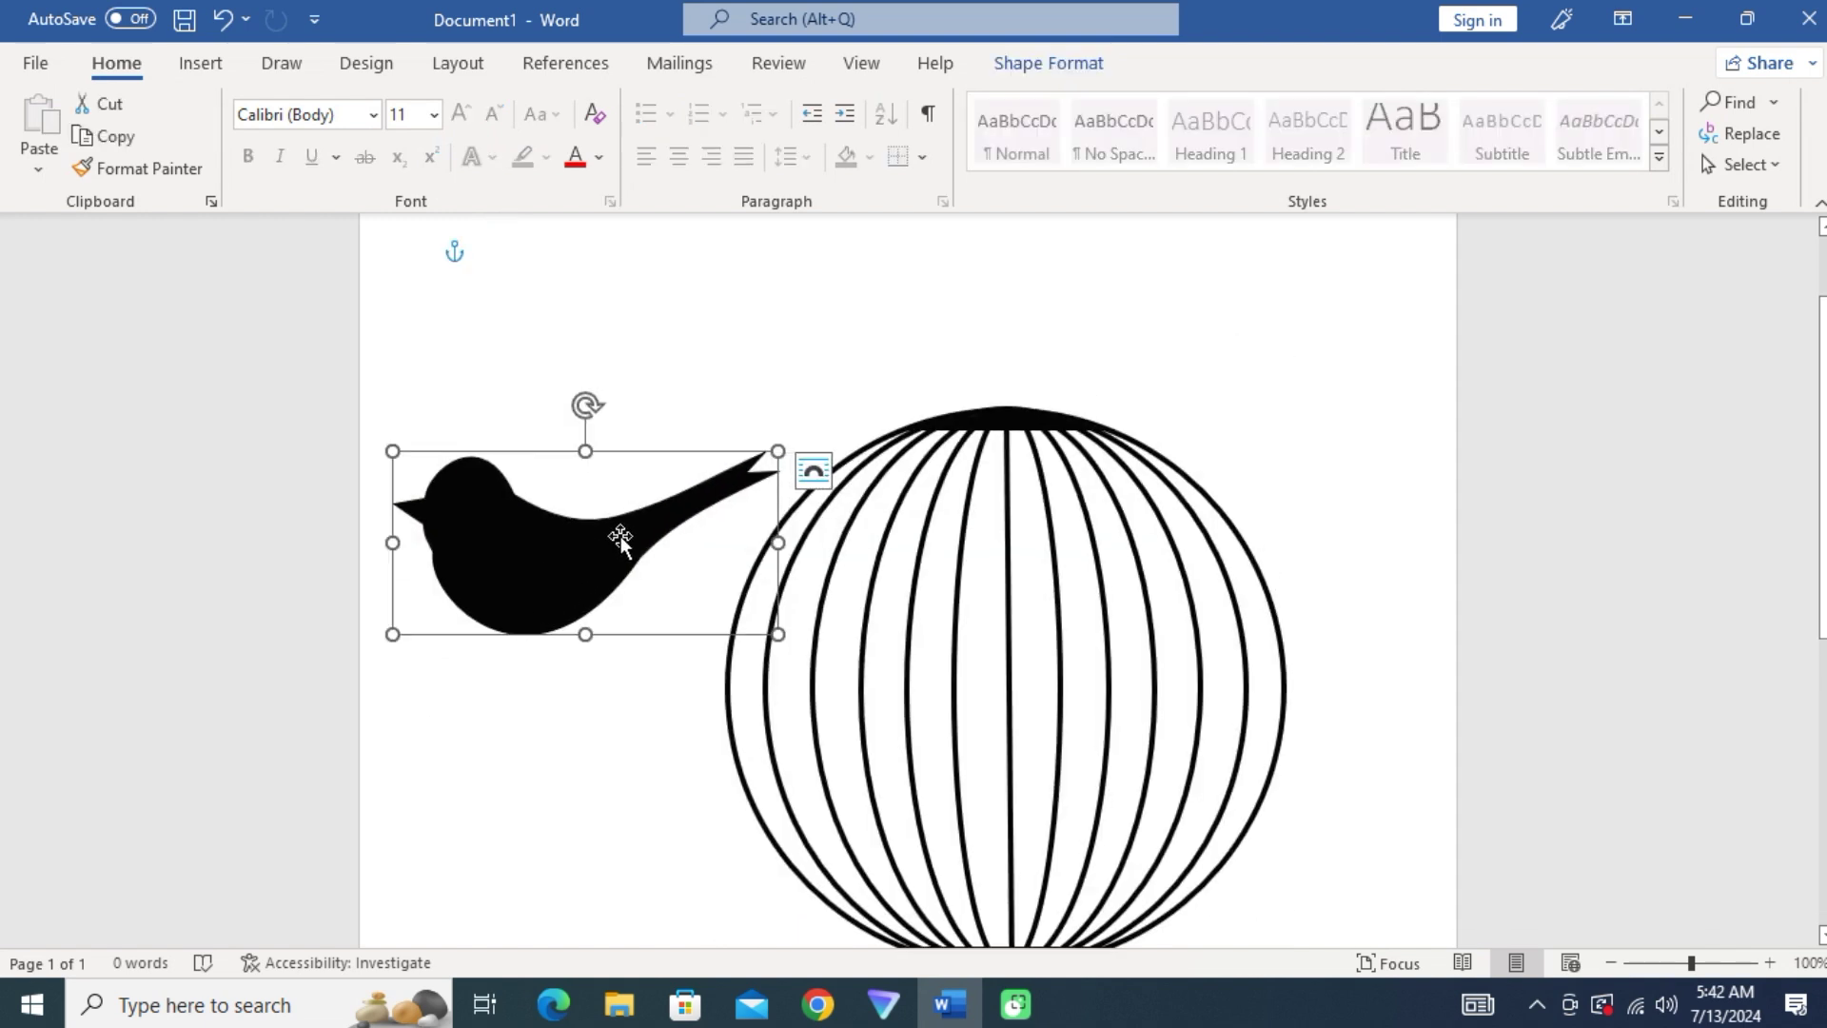
pyautogui.moveTo(777, 542); pyautogui.dragTo(792, 543)
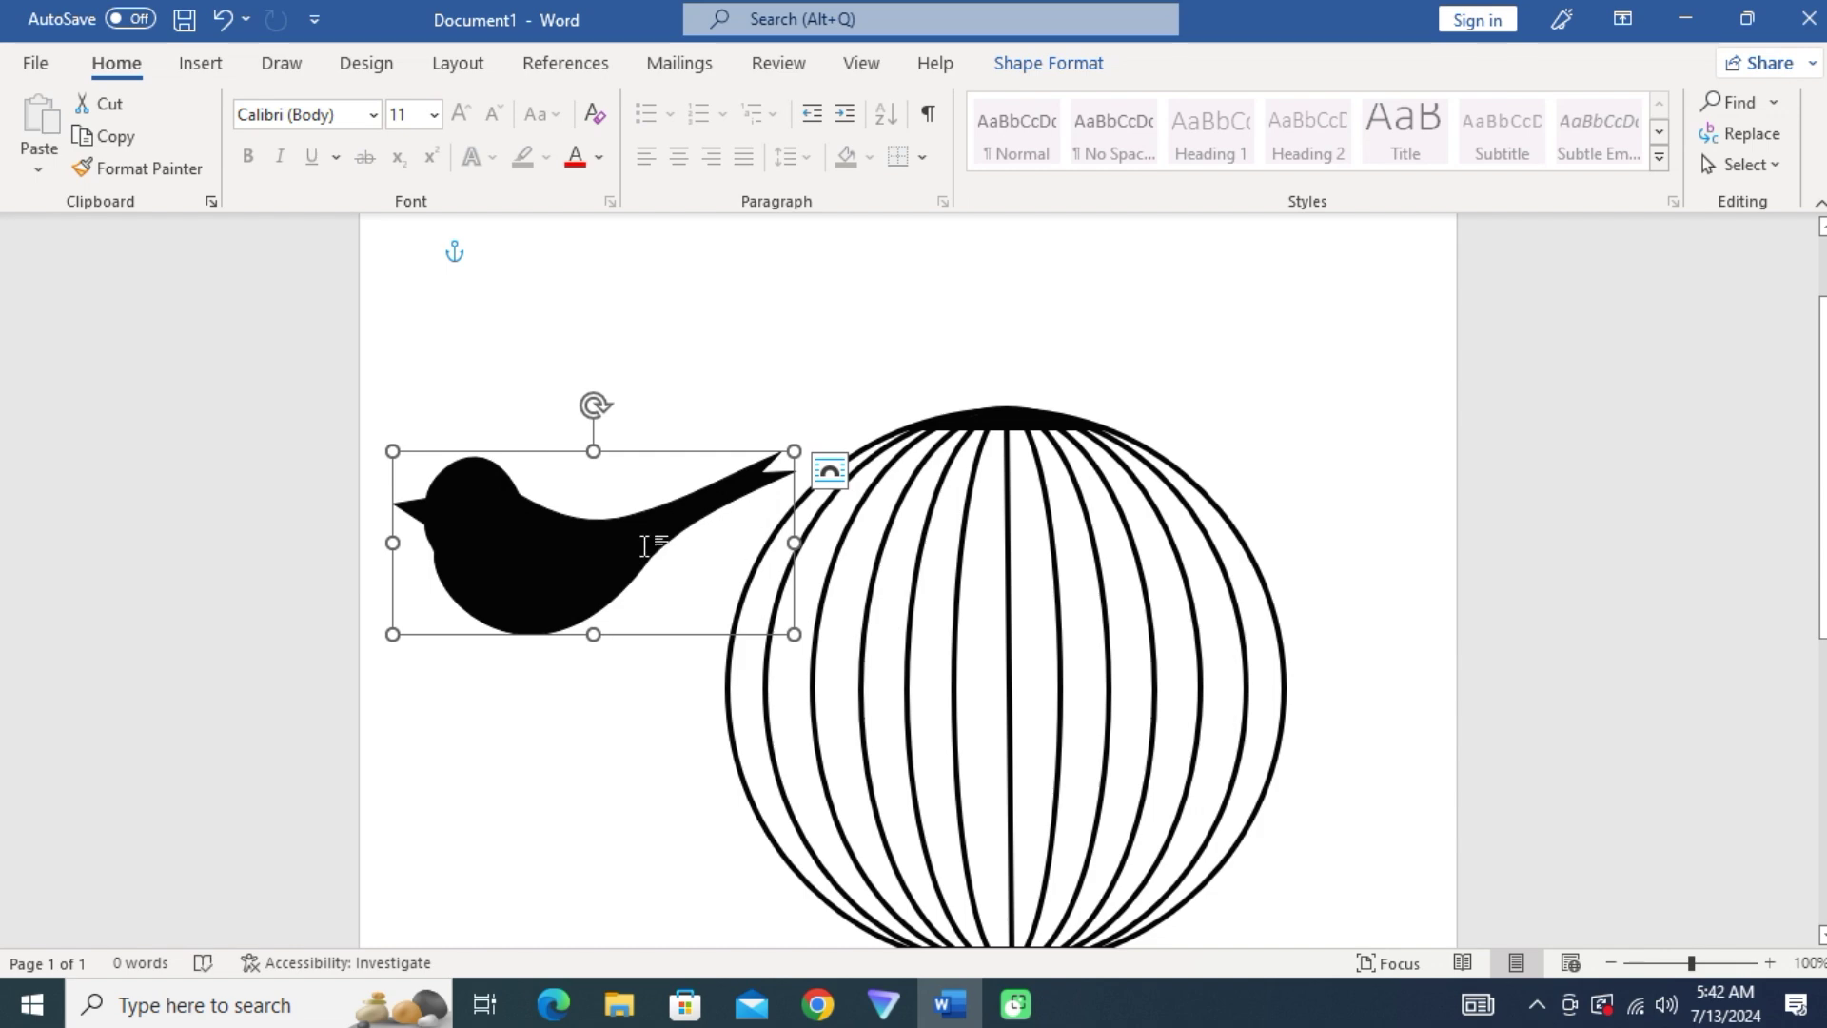
pyautogui.moveTo(599, 568); pyautogui.dragTo(612, 675)
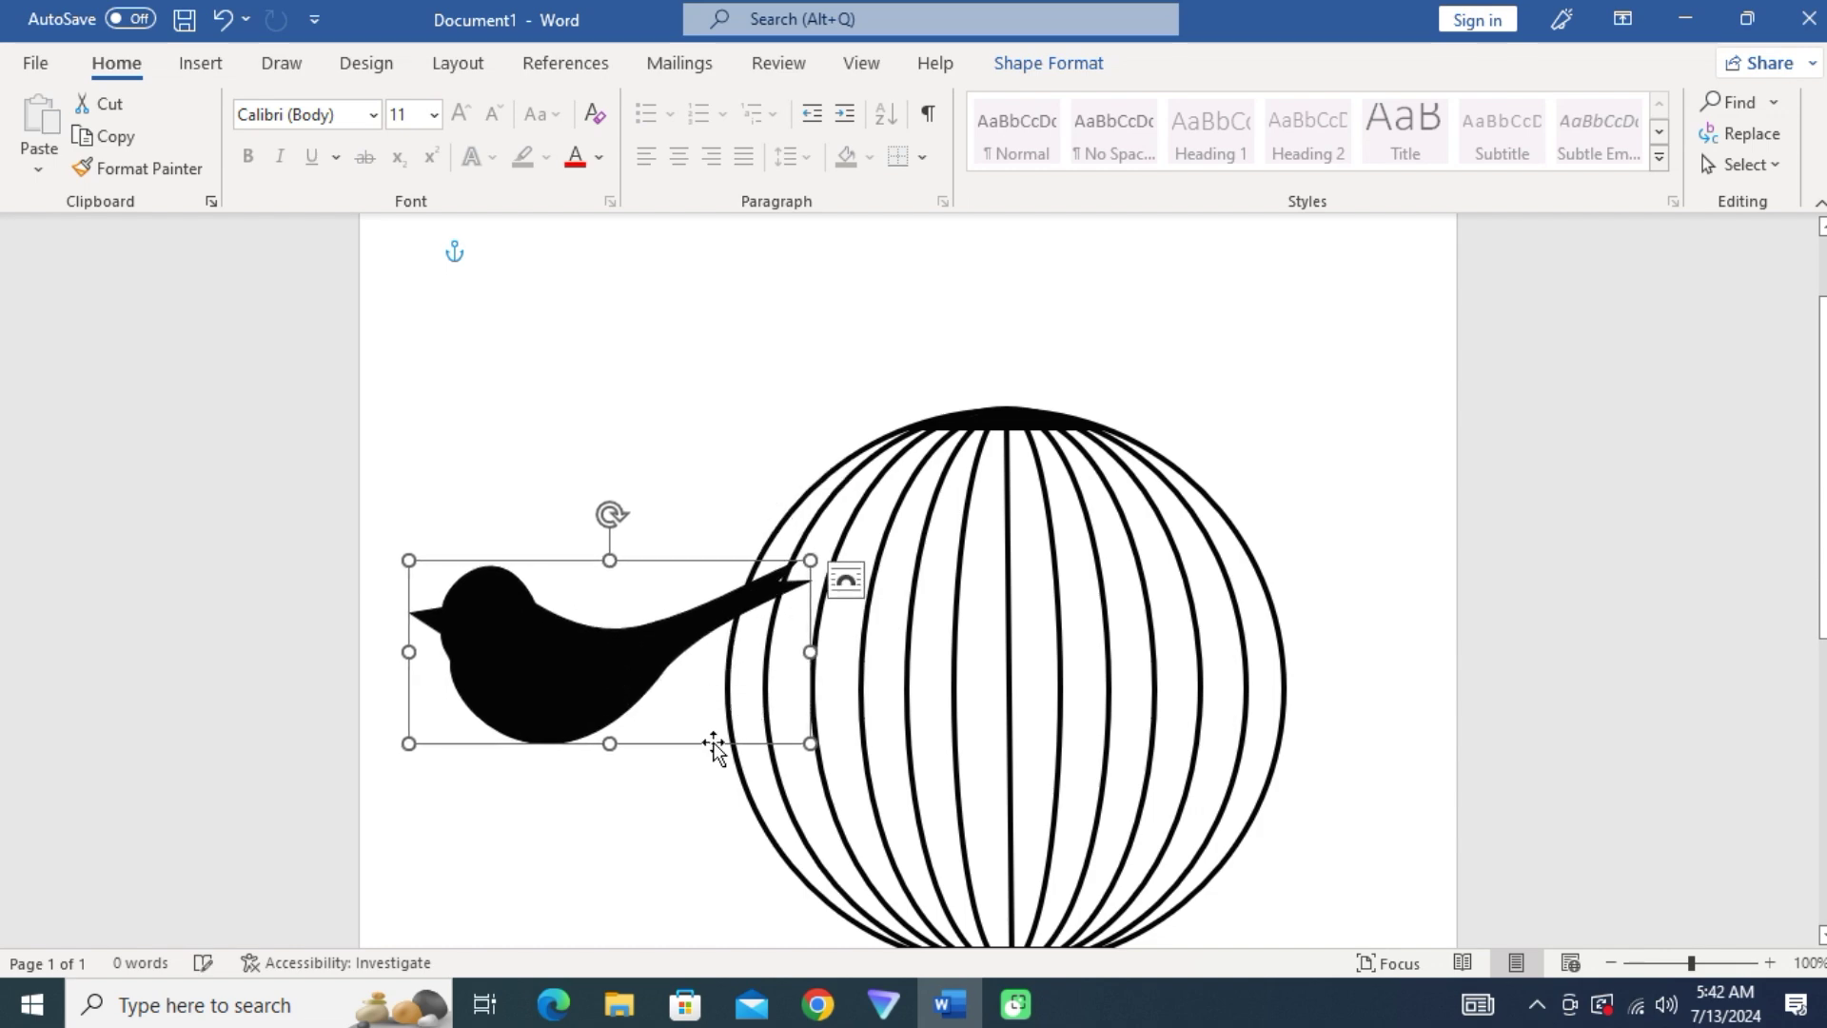
pyautogui.click(201, 63)
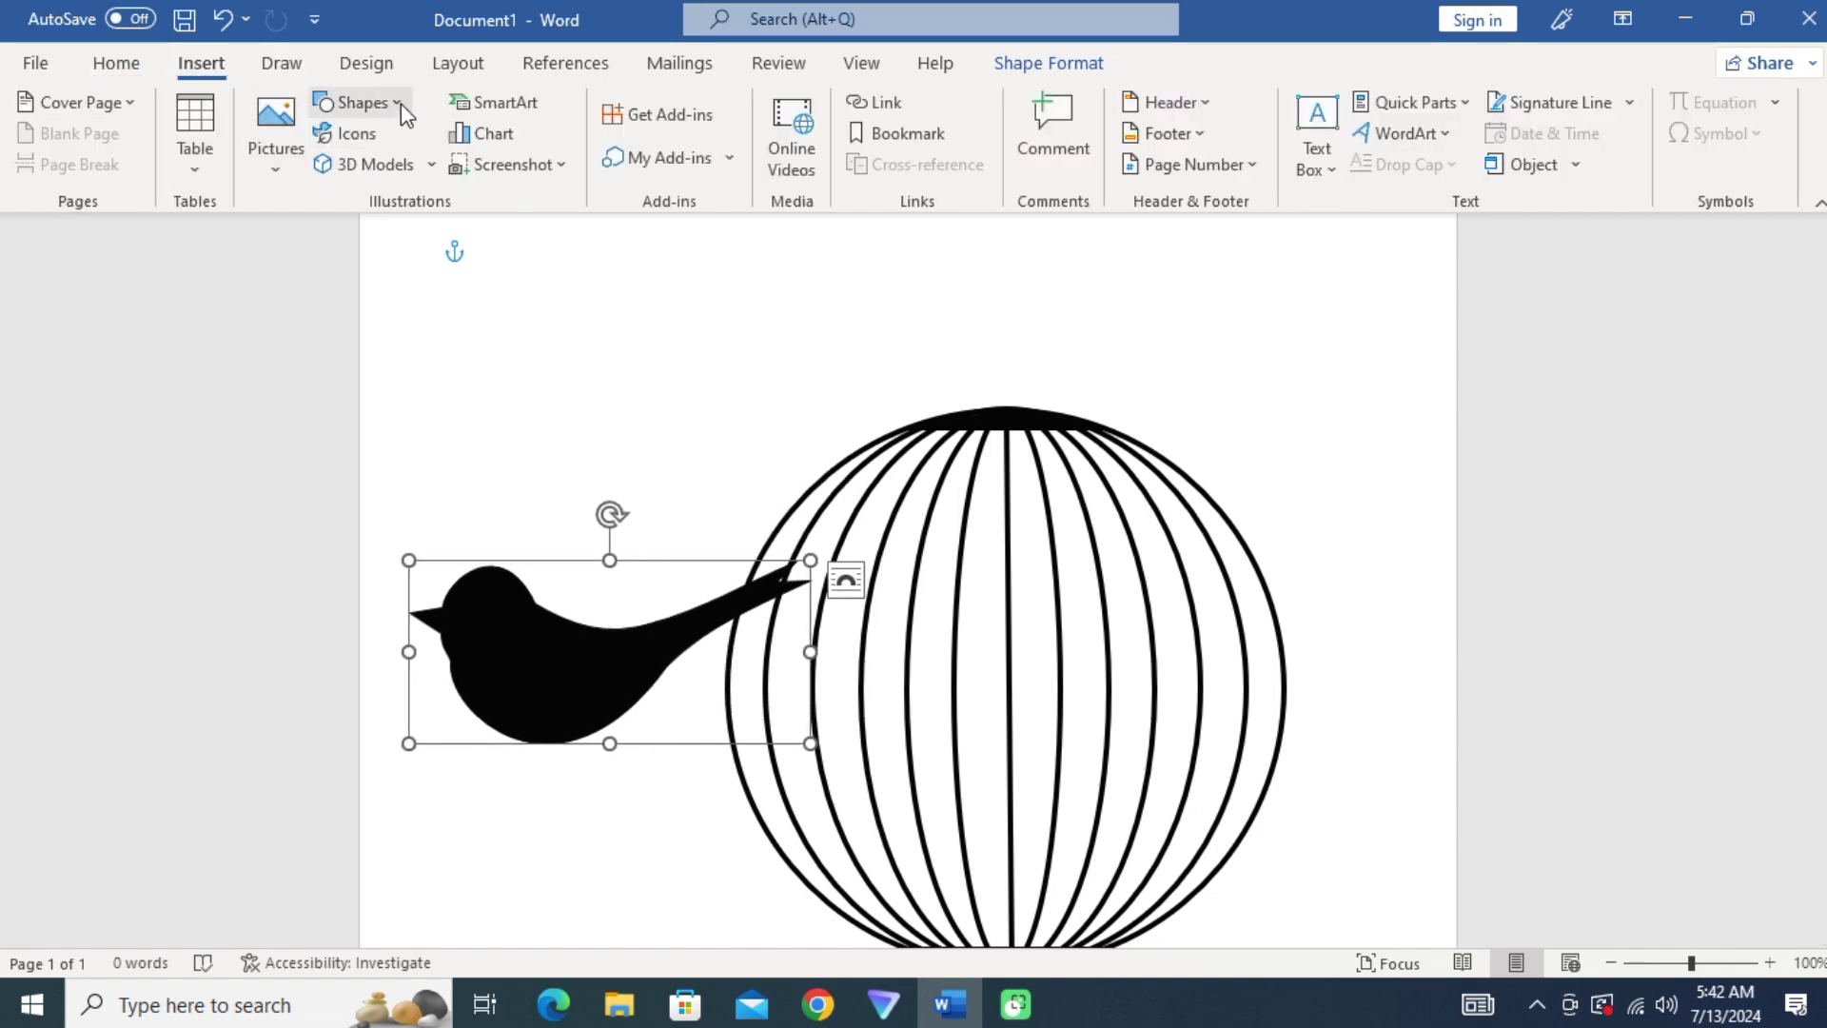
# - Draw a small curved foot under the bird with a black 3 pt outline
pyautogui.click(356, 102)
pyautogui.click(351, 173)
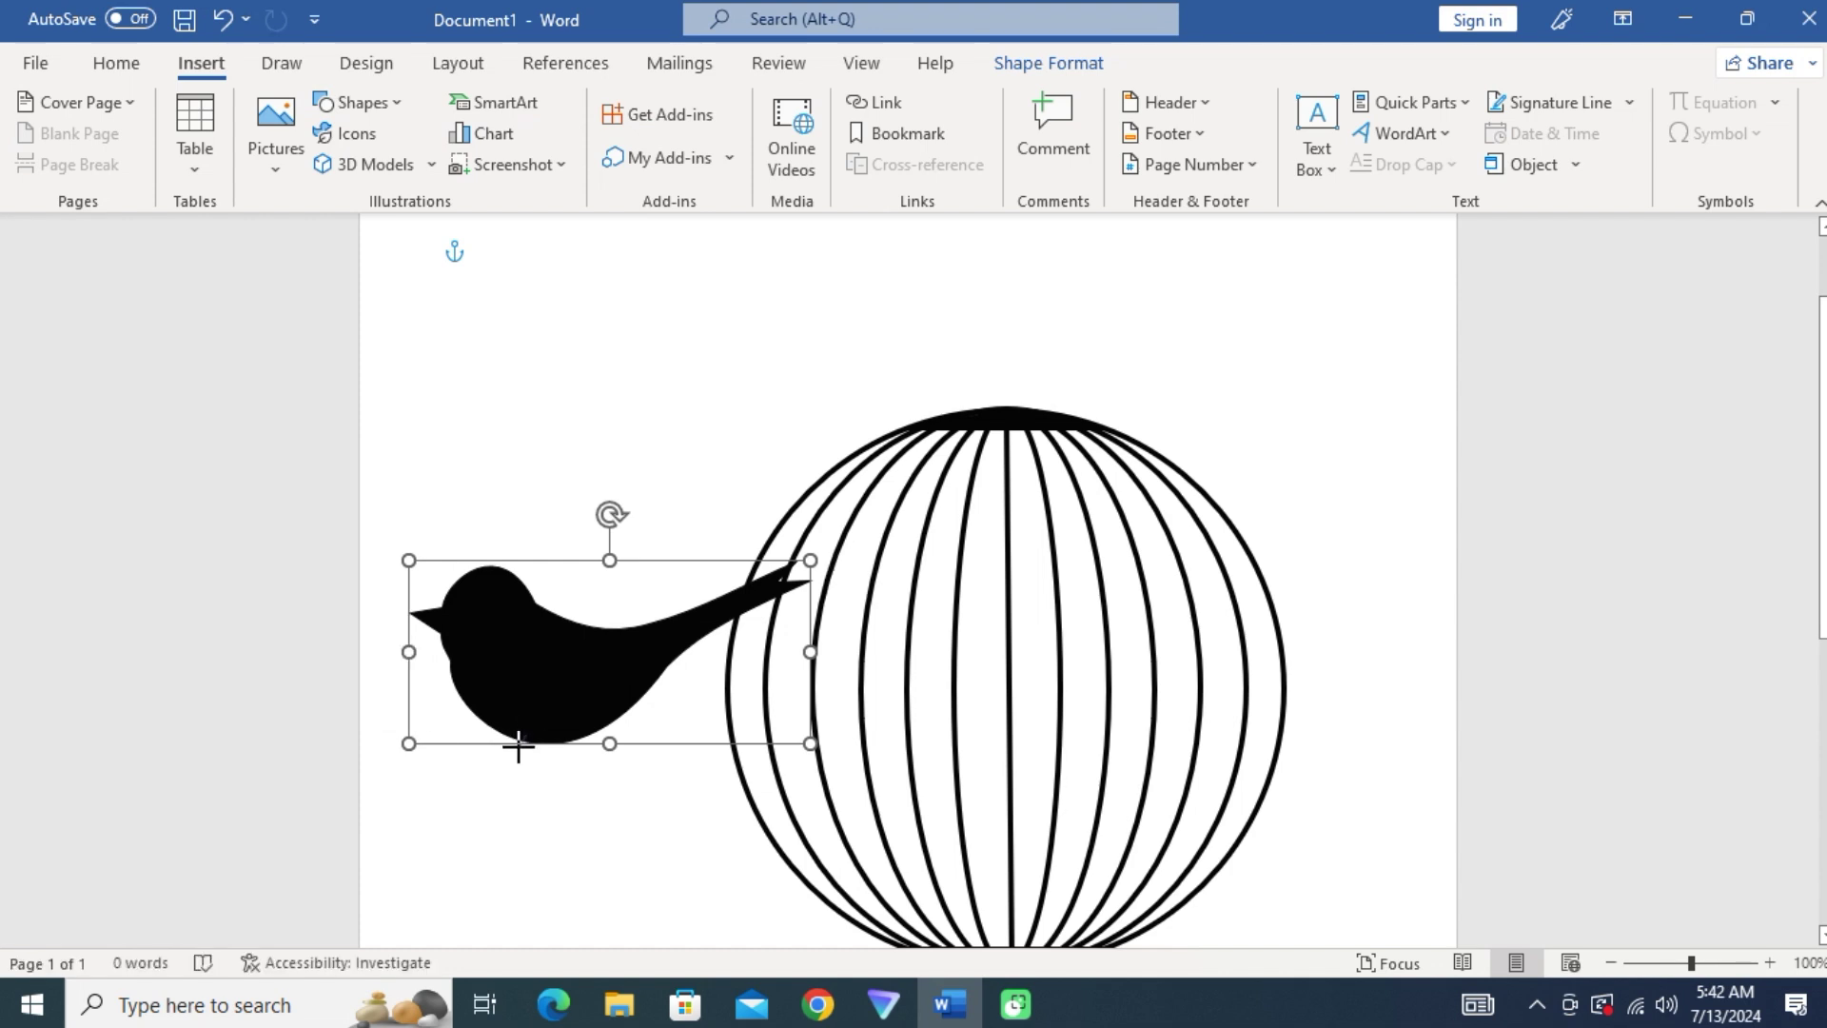
pyautogui.moveTo(509, 747); pyautogui.dragTo(526, 734)
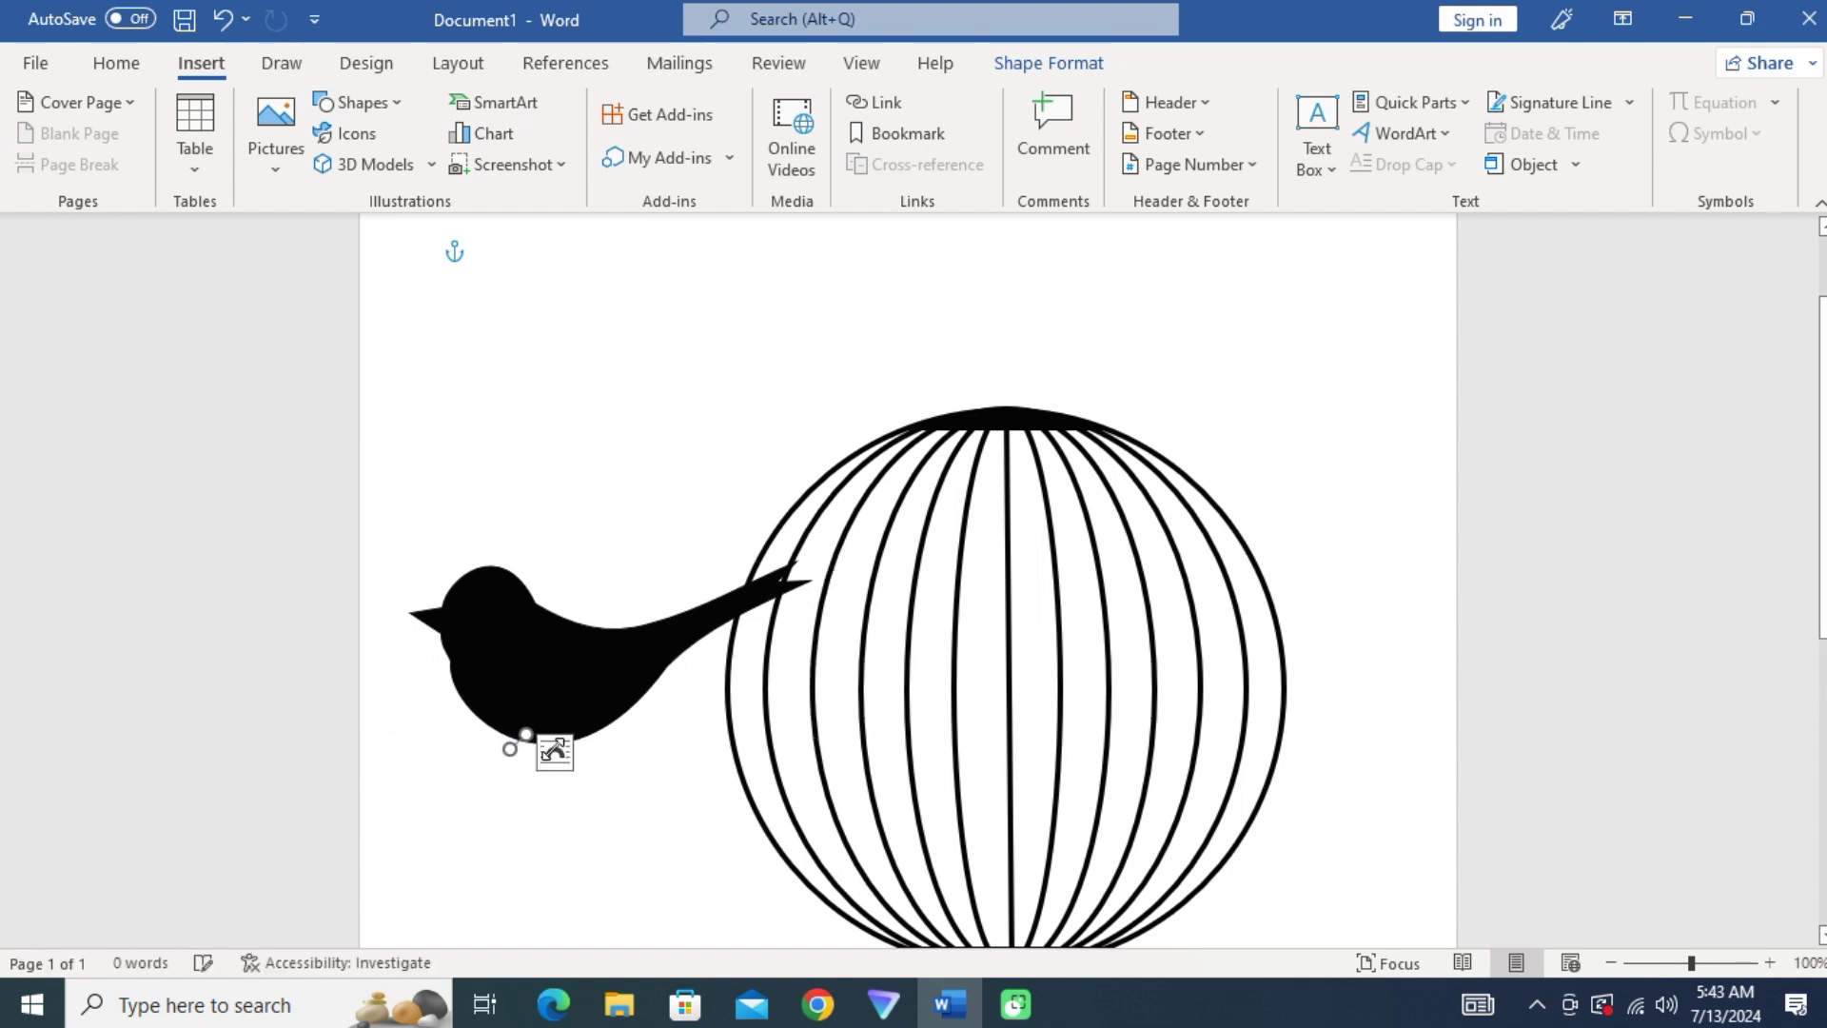
pyautogui.click(595, 133)
pyautogui.click(565, 211)
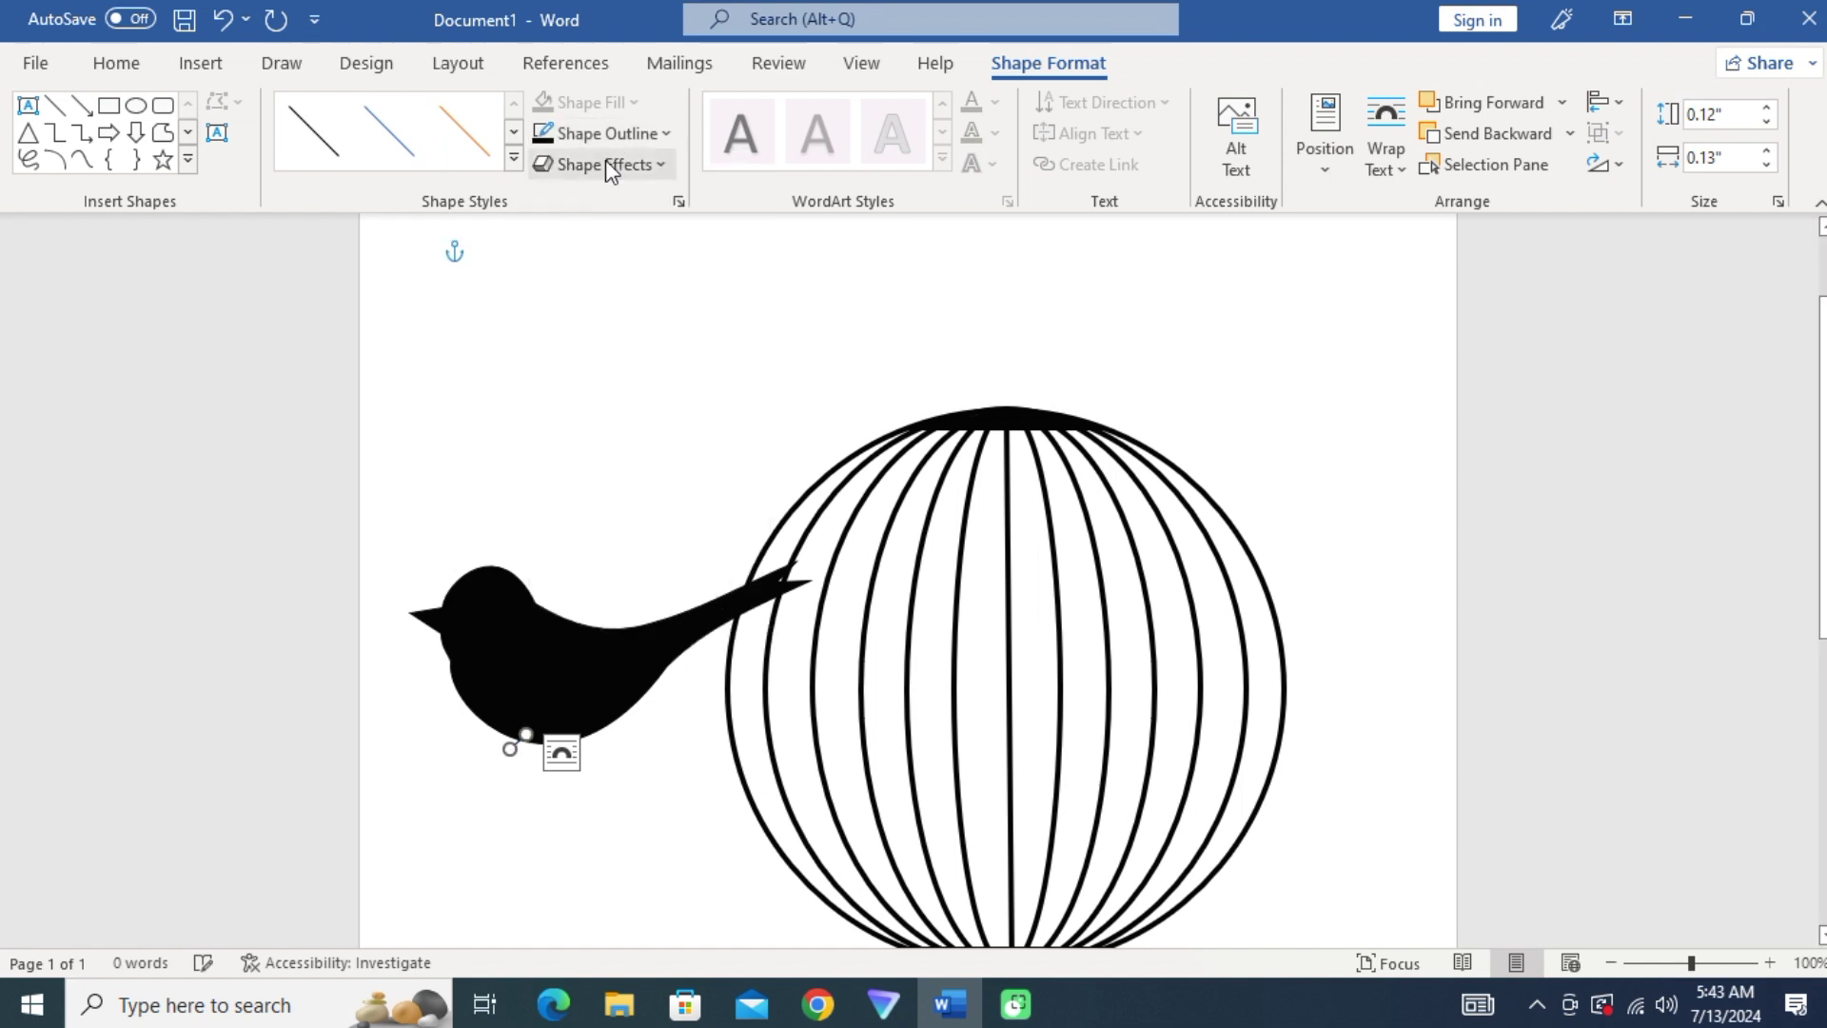
pyautogui.click(605, 133)
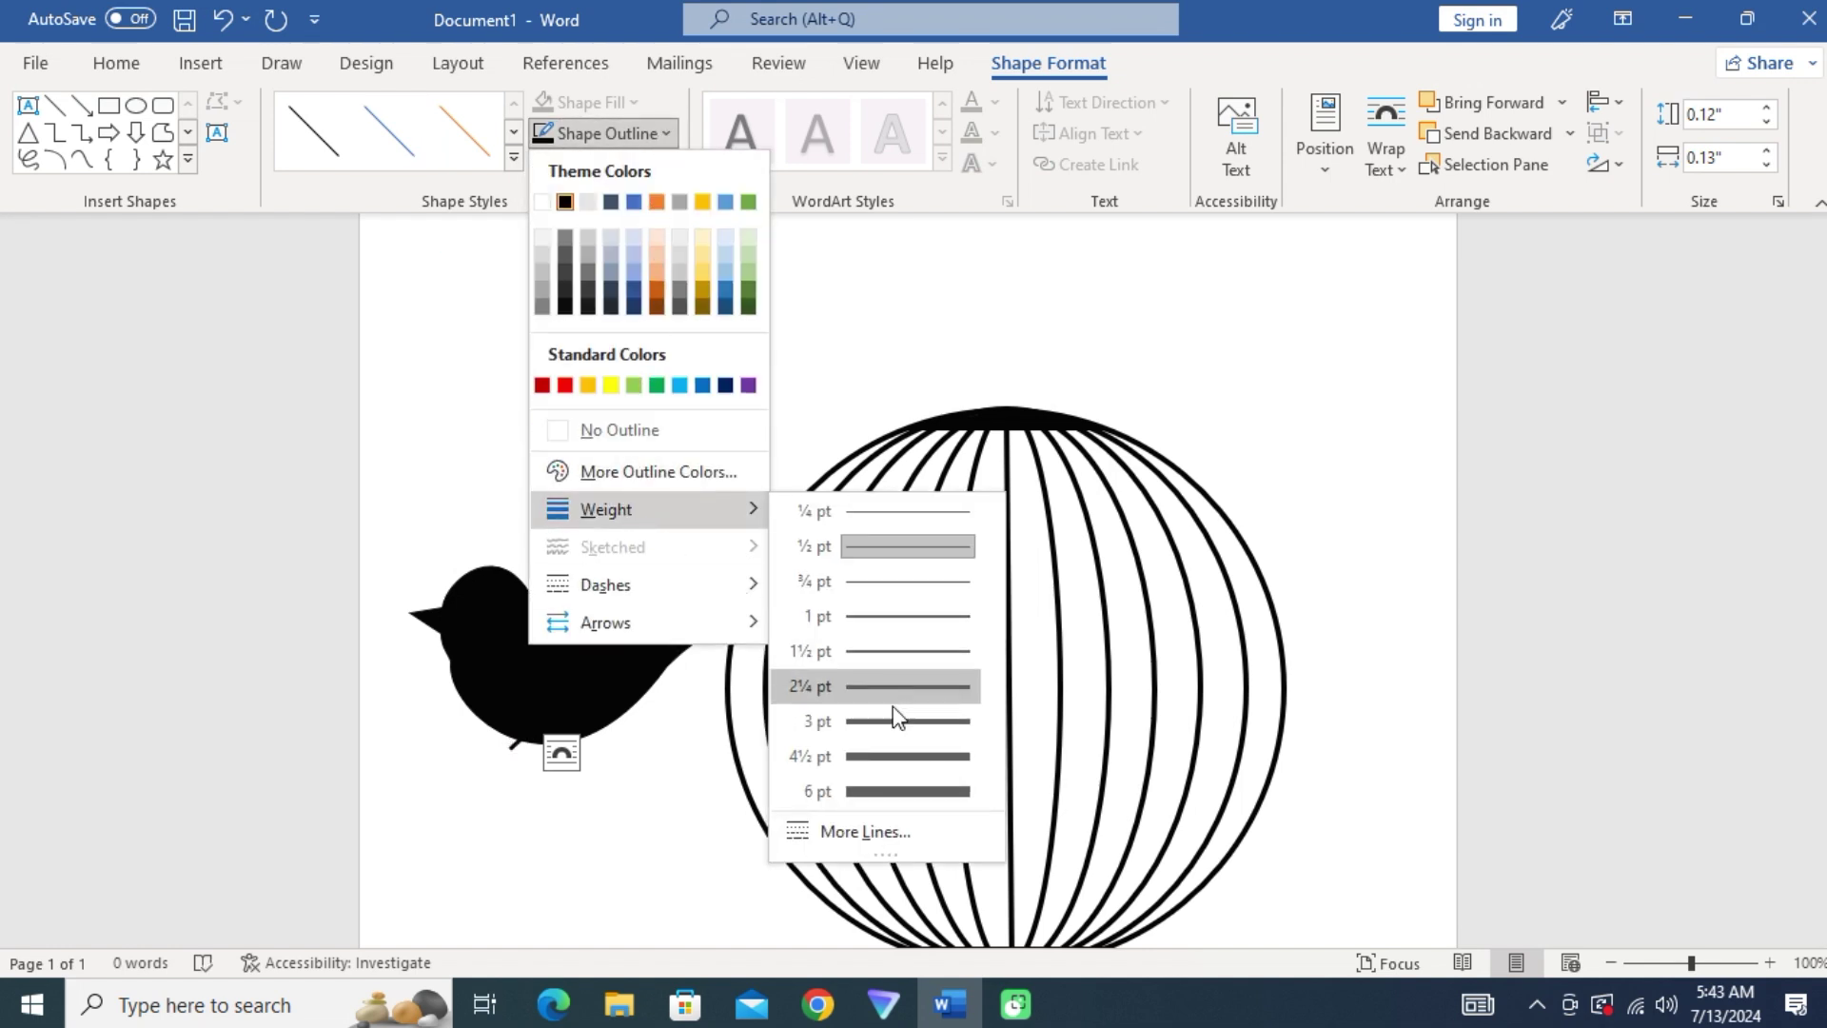
pyautogui.click(881, 720)
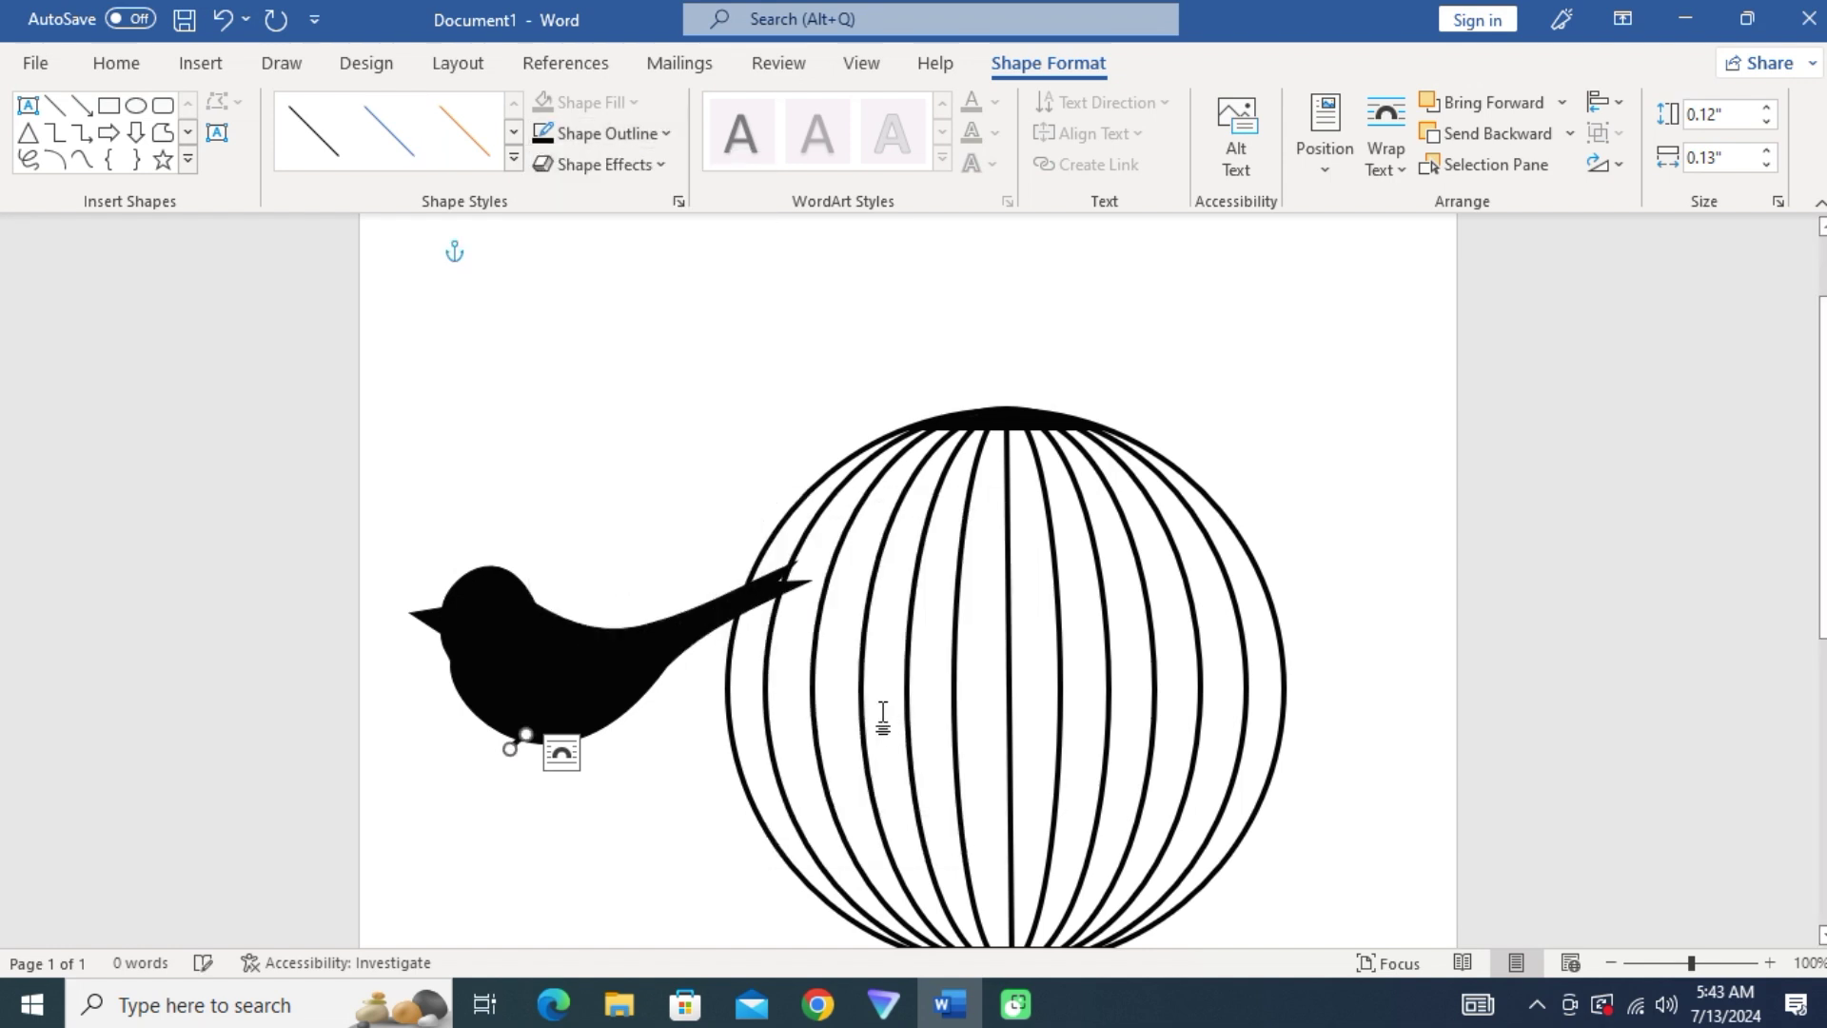
# - Add a short line and a horizontal foot line beneath the bird, both thickened to 3 pt
pyautogui.click(55, 105)
pyautogui.moveTo(499, 766); pyautogui.dragTo(499, 767)
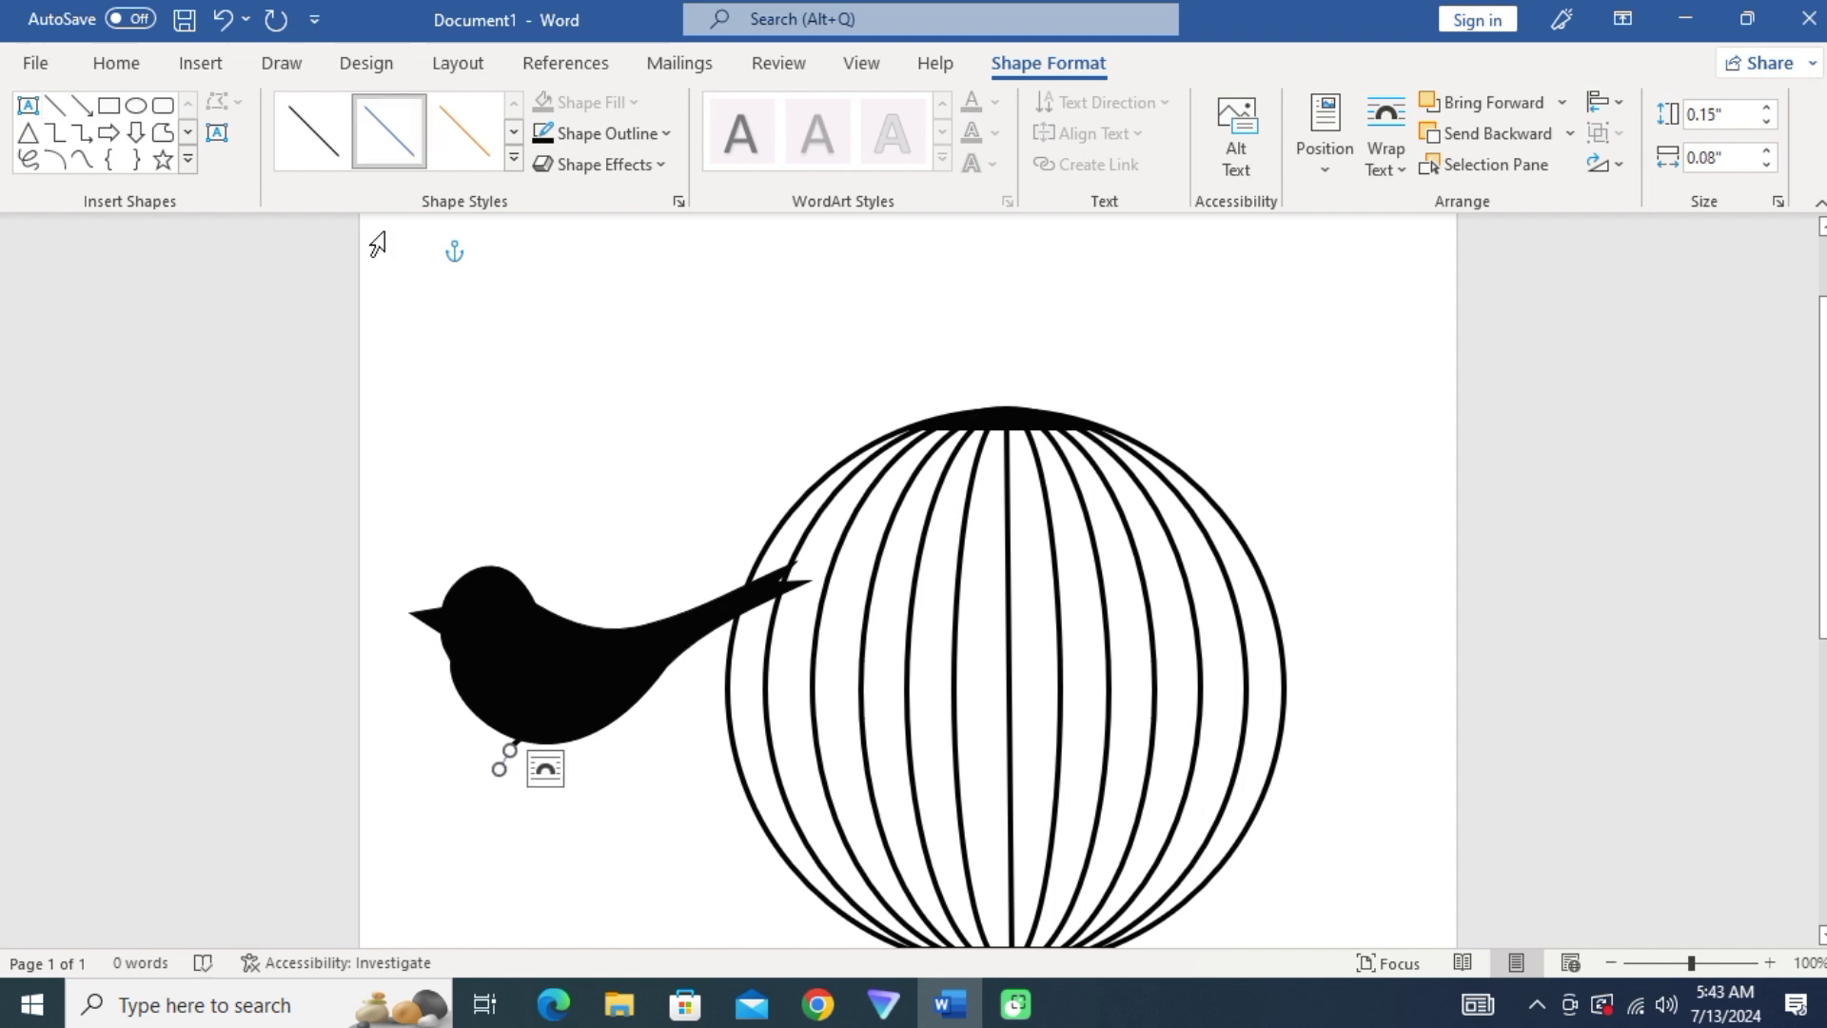
pyautogui.click(612, 133)
pyautogui.click(867, 718)
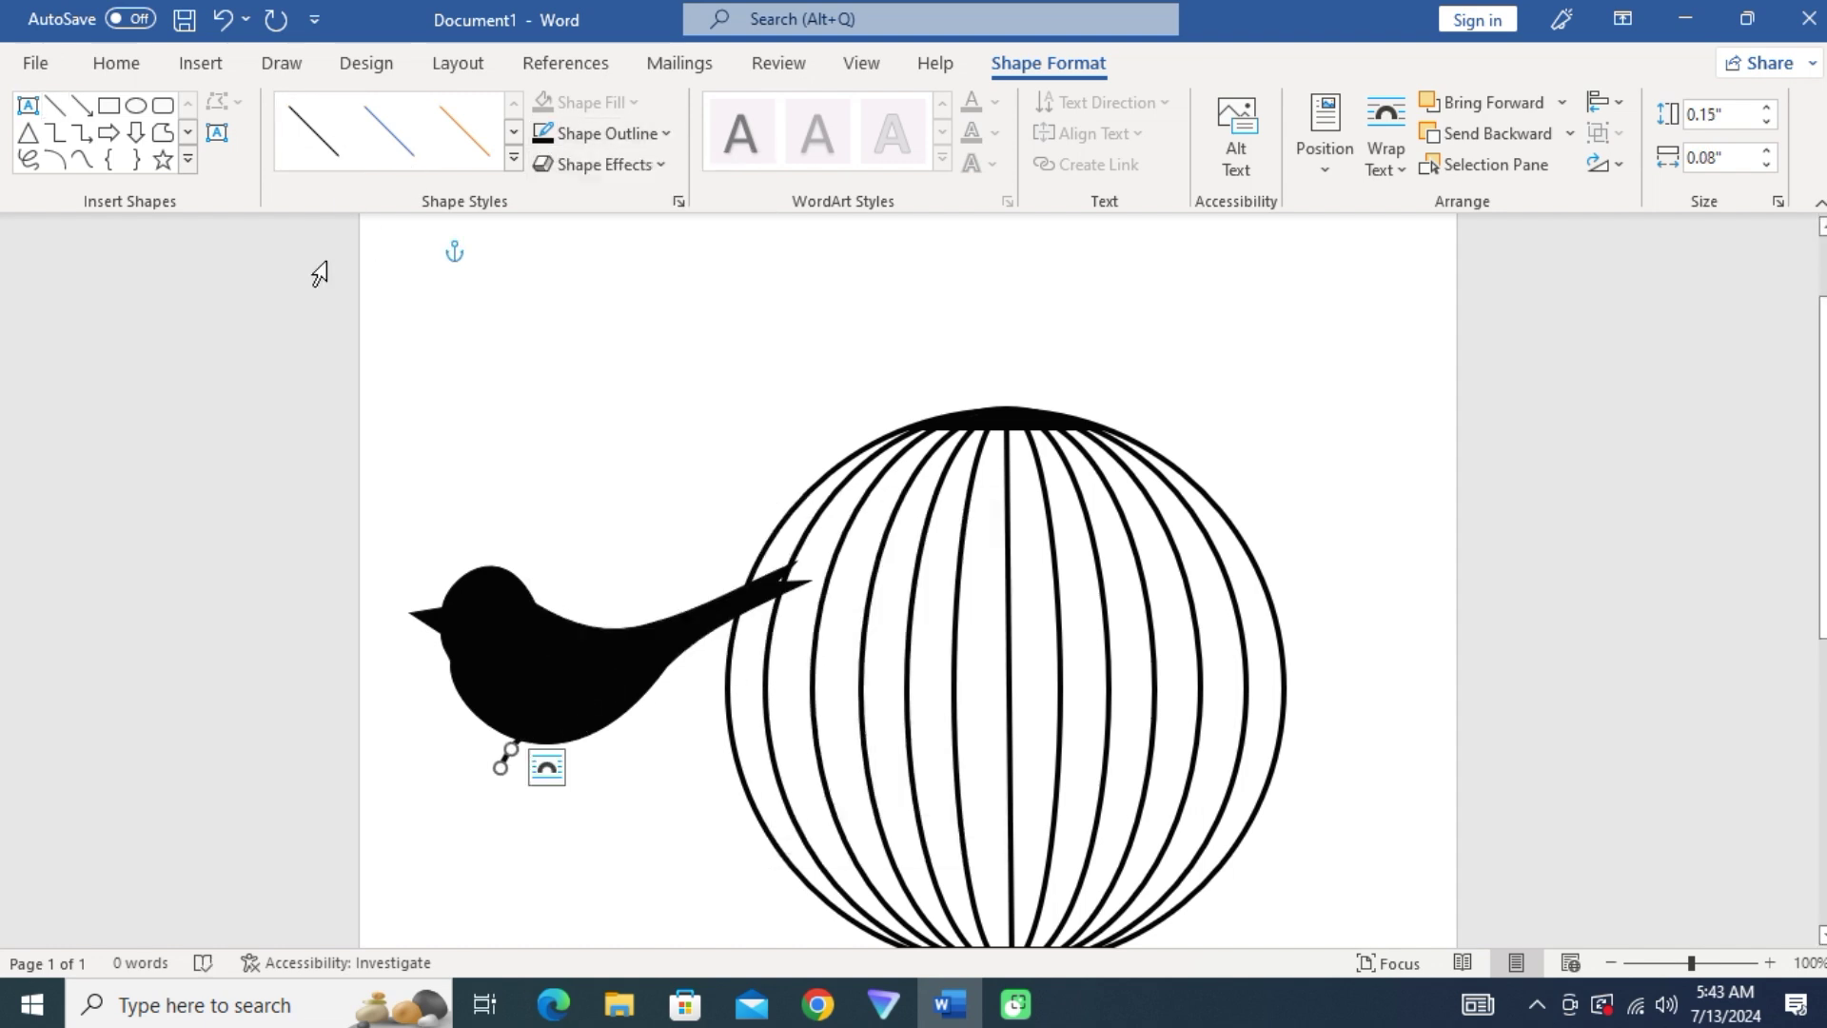
pyautogui.click(55, 104)
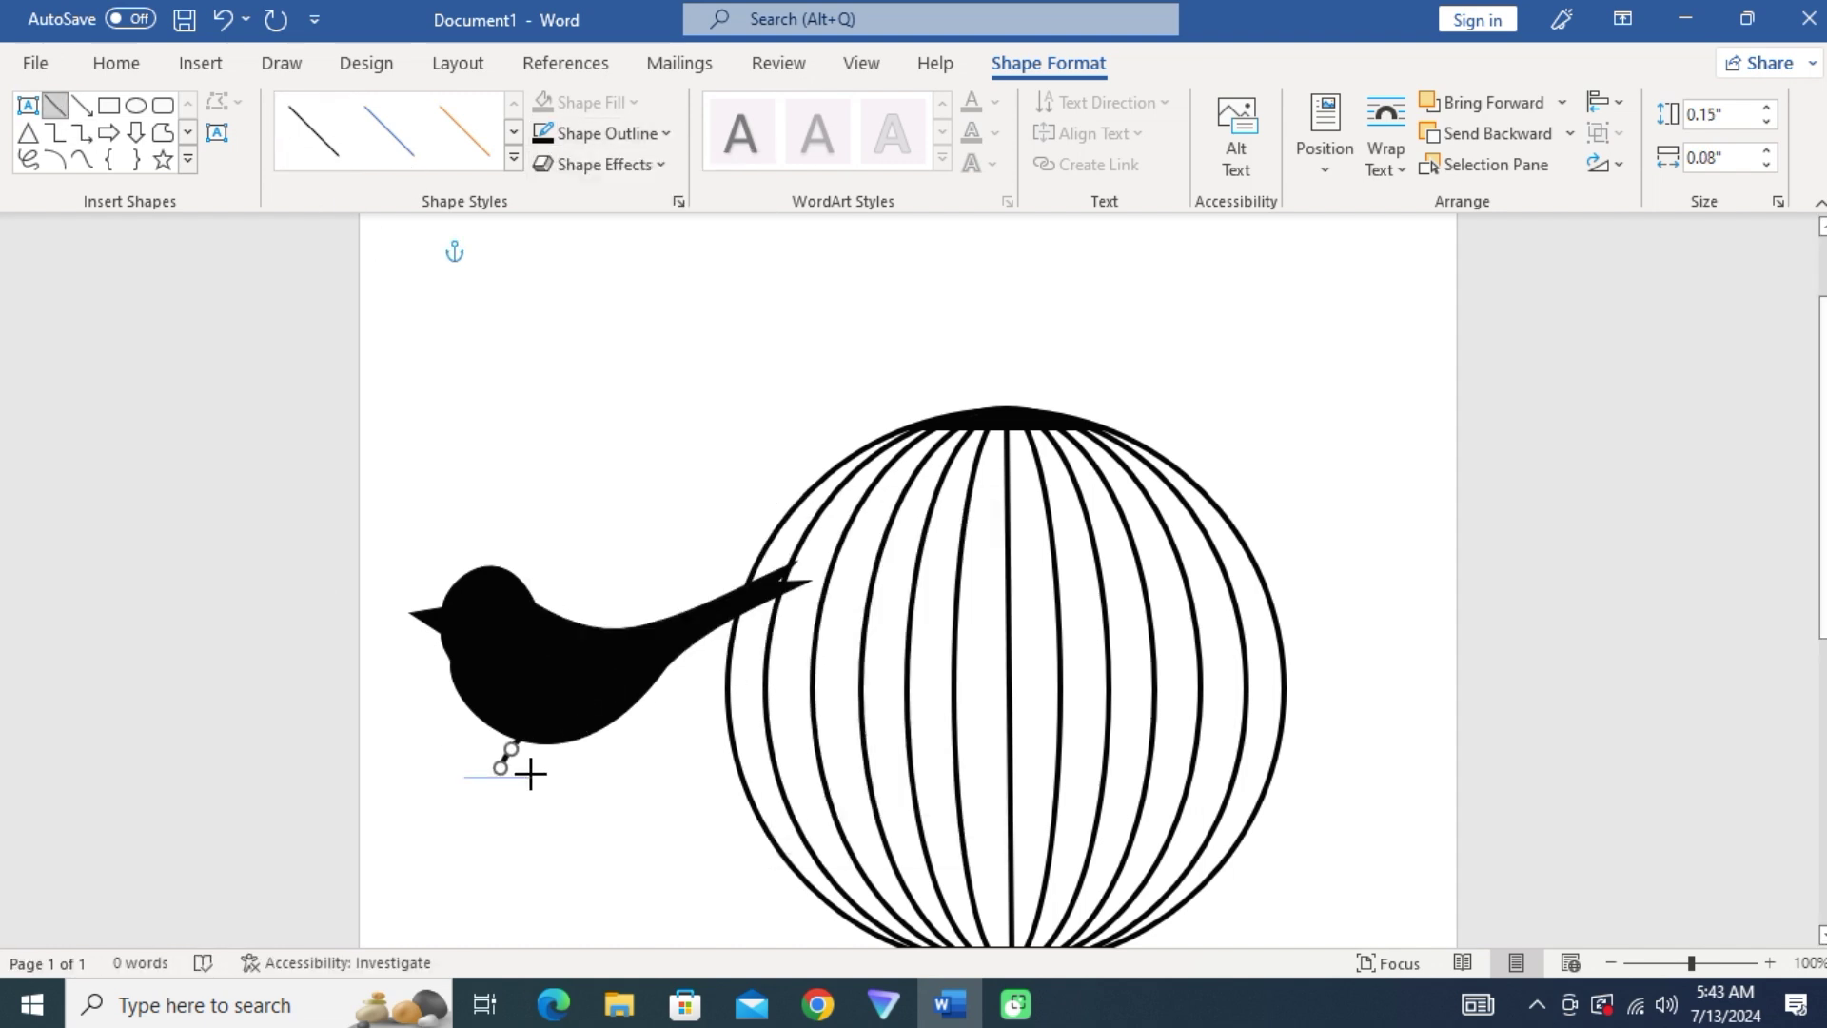
pyautogui.moveTo(463, 766); pyautogui.dragTo(522, 766)
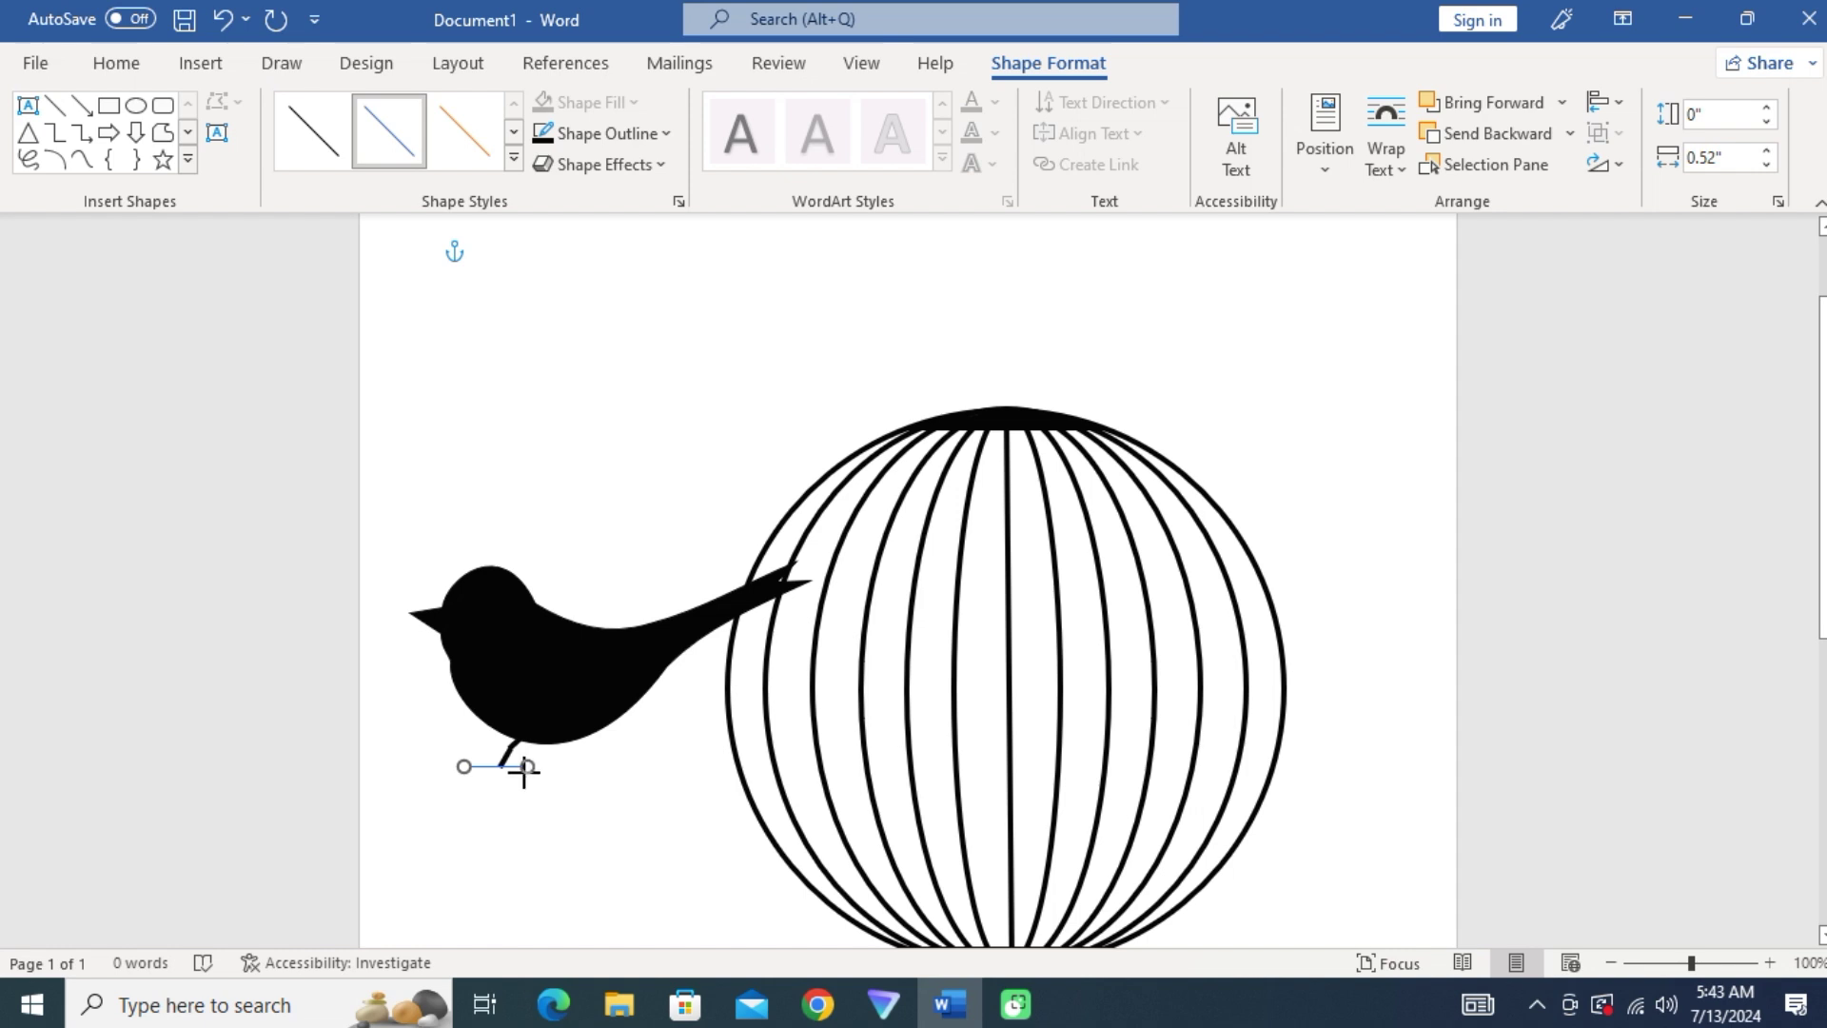
pyautogui.click(609, 134)
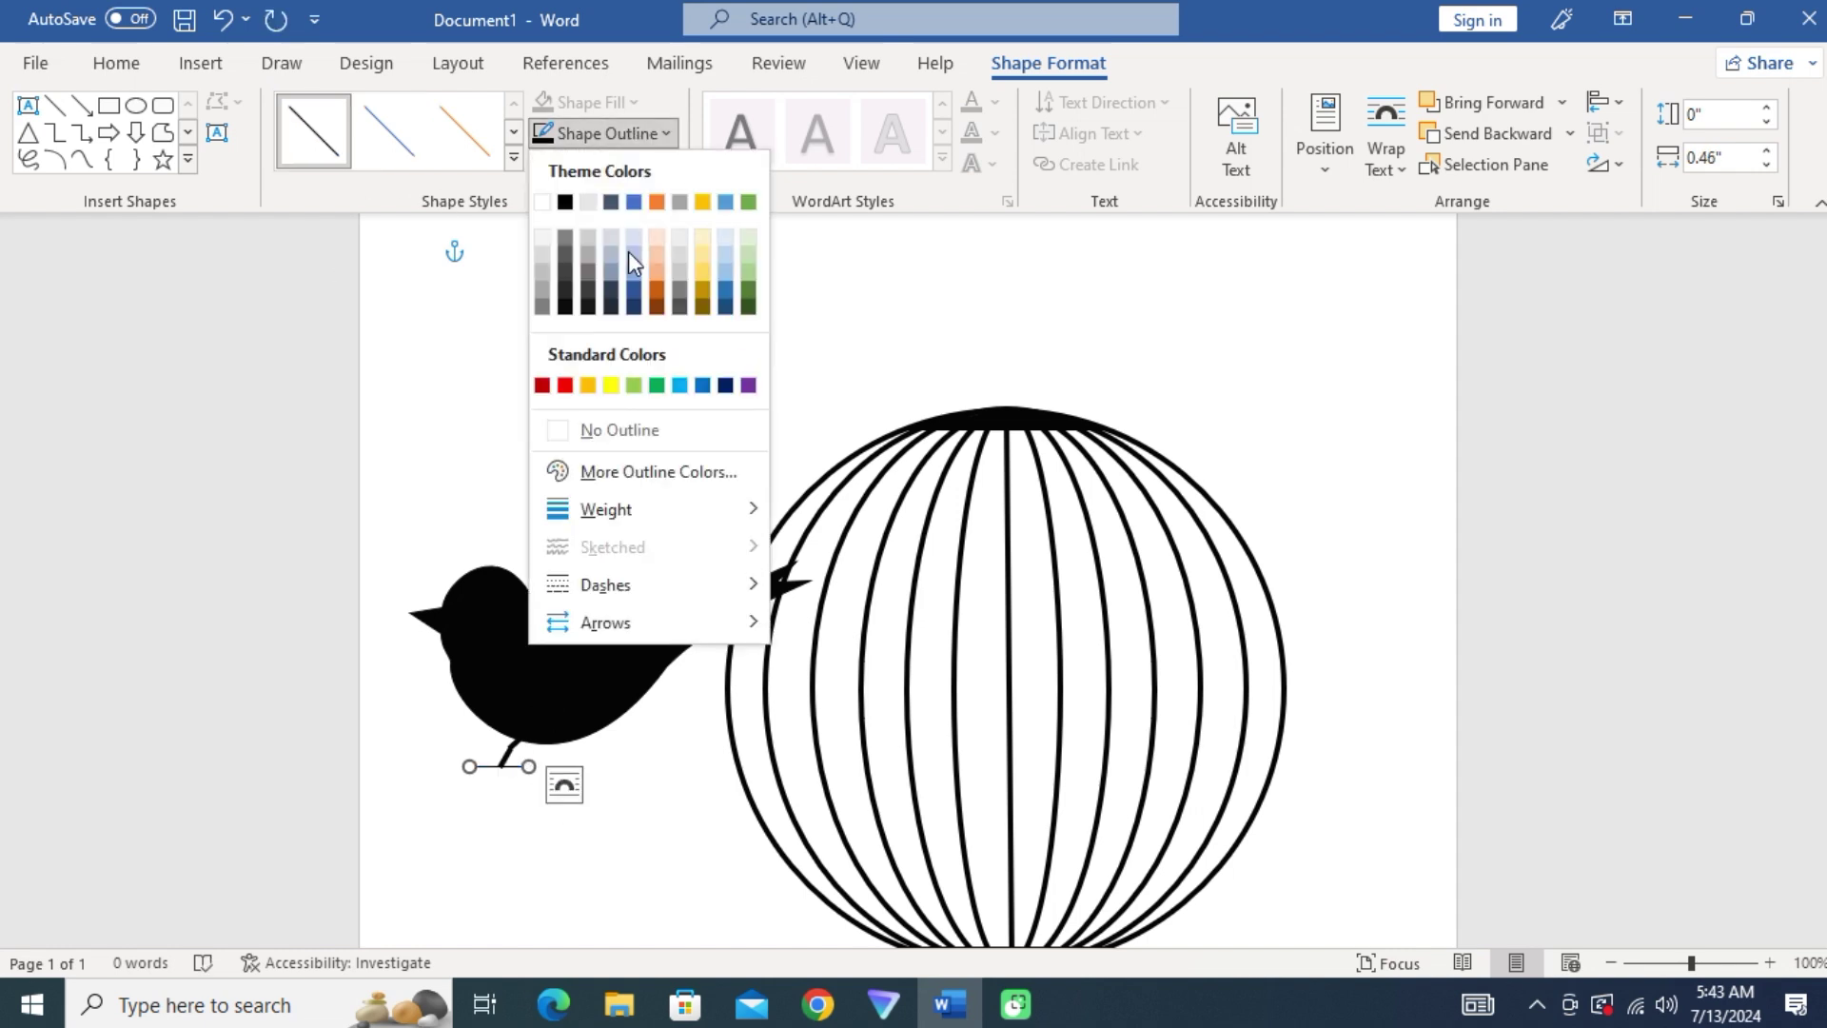
pyautogui.click(905, 726)
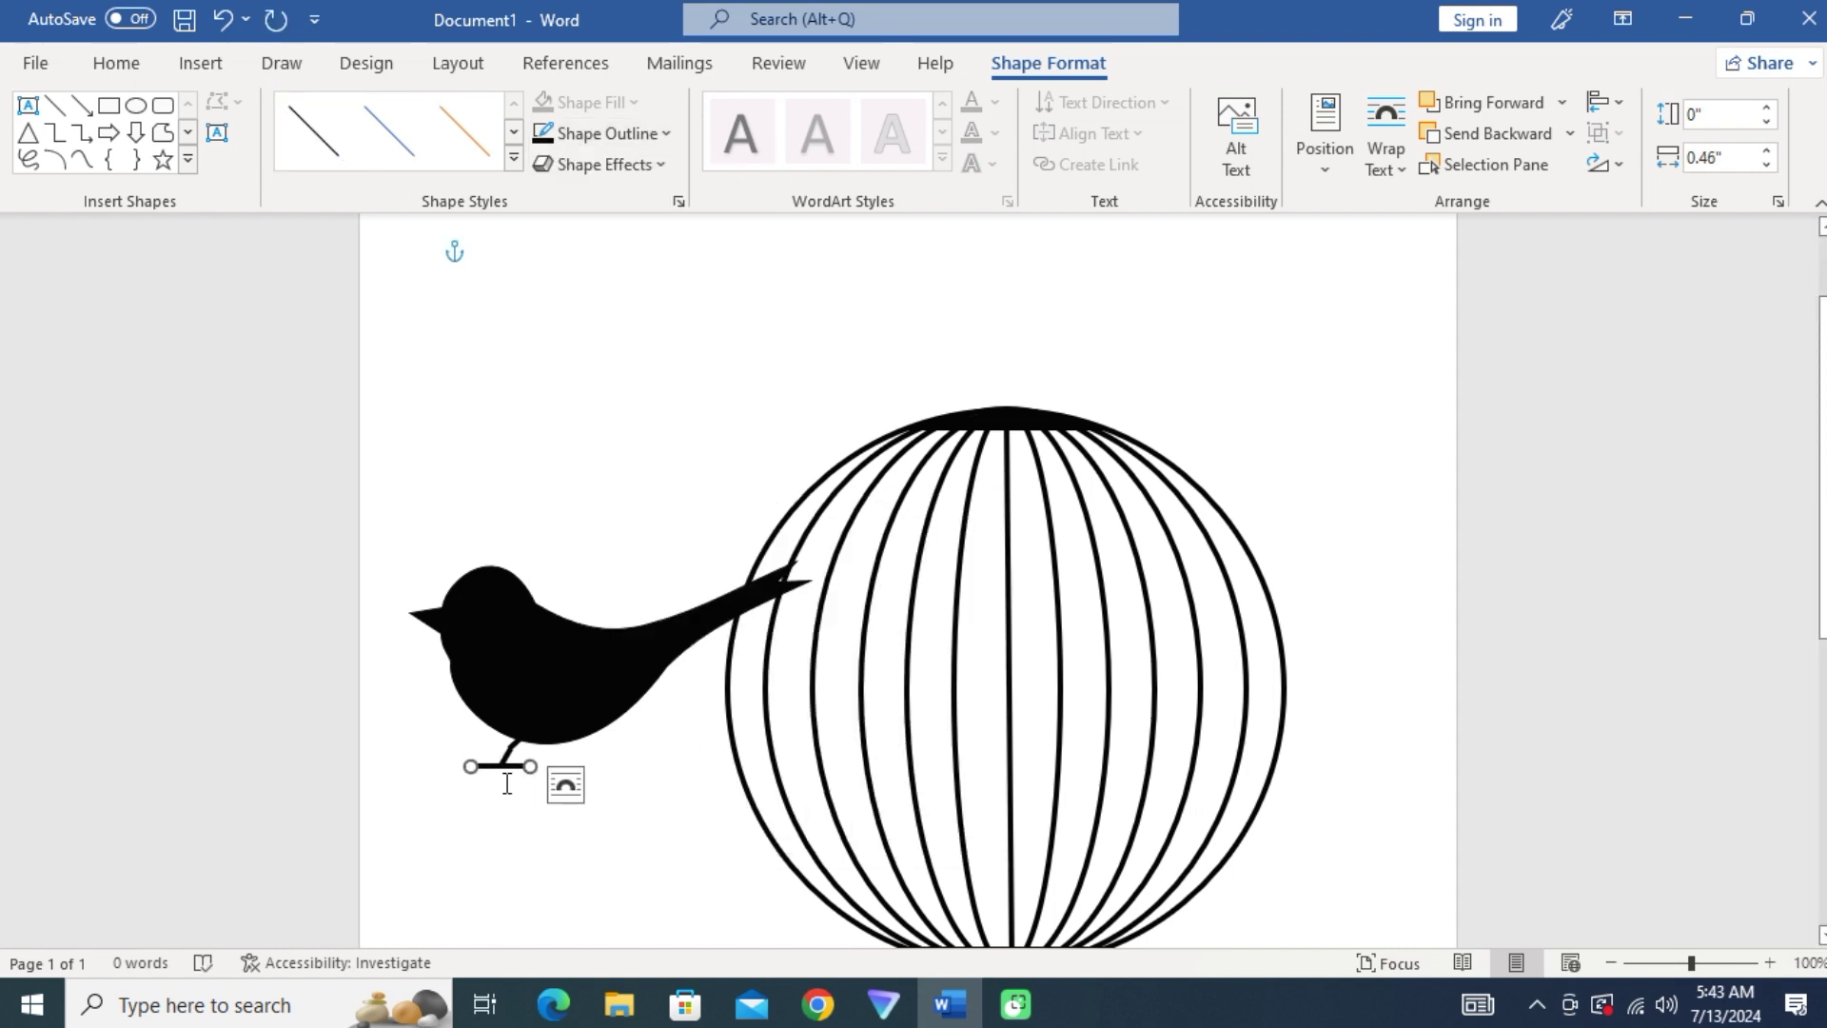
# - Draw a diagonal leg line and another foot line, each thickened to 3 pt
pyautogui.click(54, 105)
pyautogui.moveTo(458, 774); pyautogui.dragTo(474, 764)
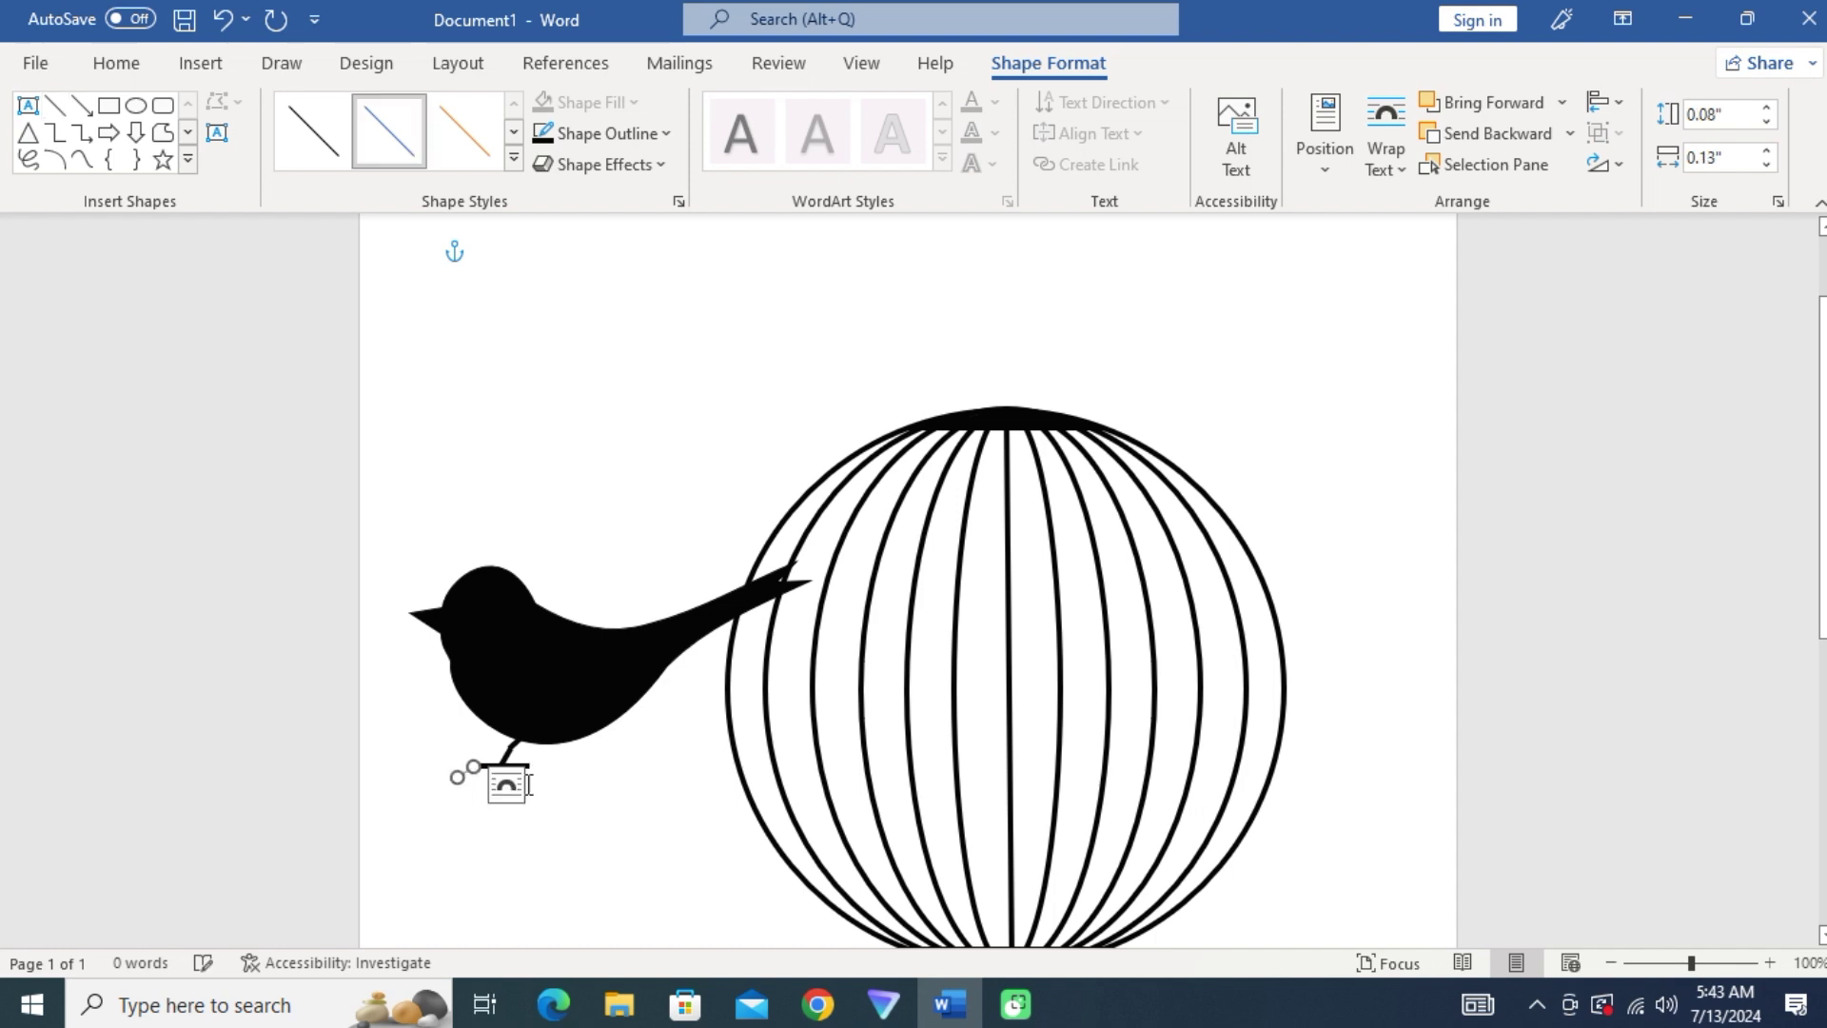
pyautogui.click(609, 134)
pyautogui.click(865, 723)
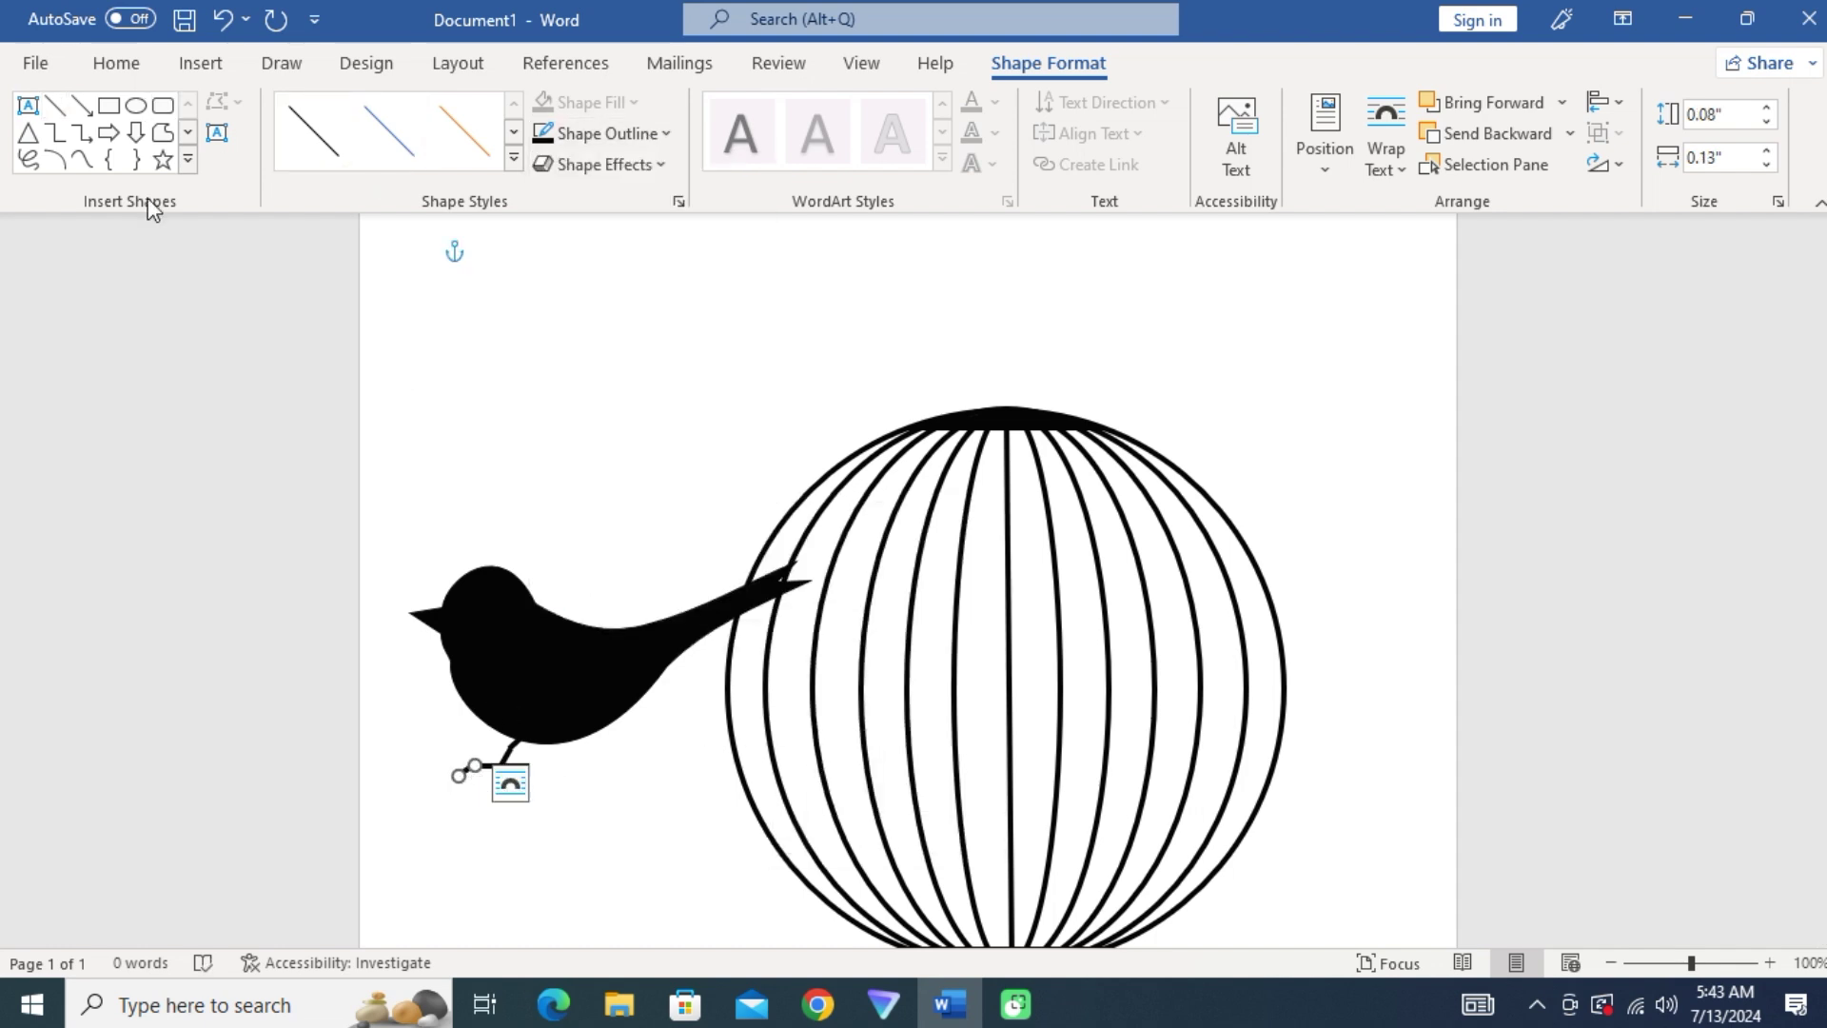
pyautogui.click(54, 105)
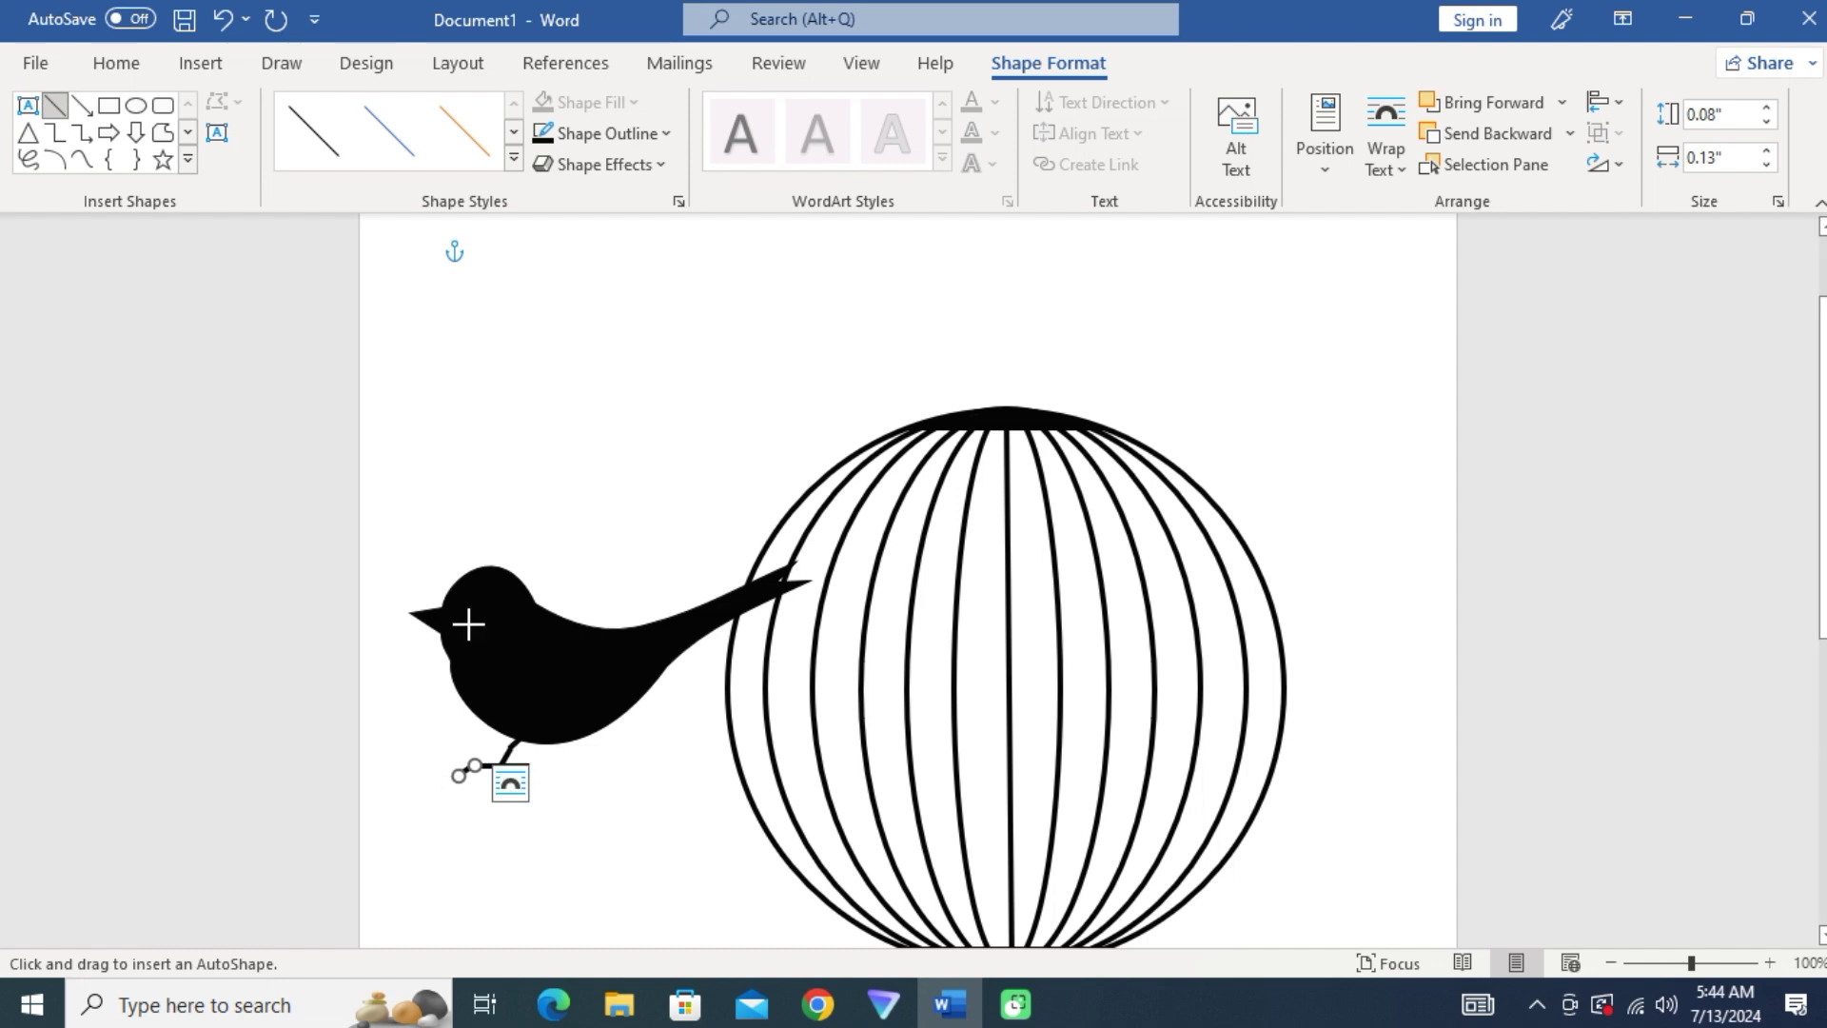
pyautogui.moveTo(531, 766); pyautogui.dragTo(552, 784)
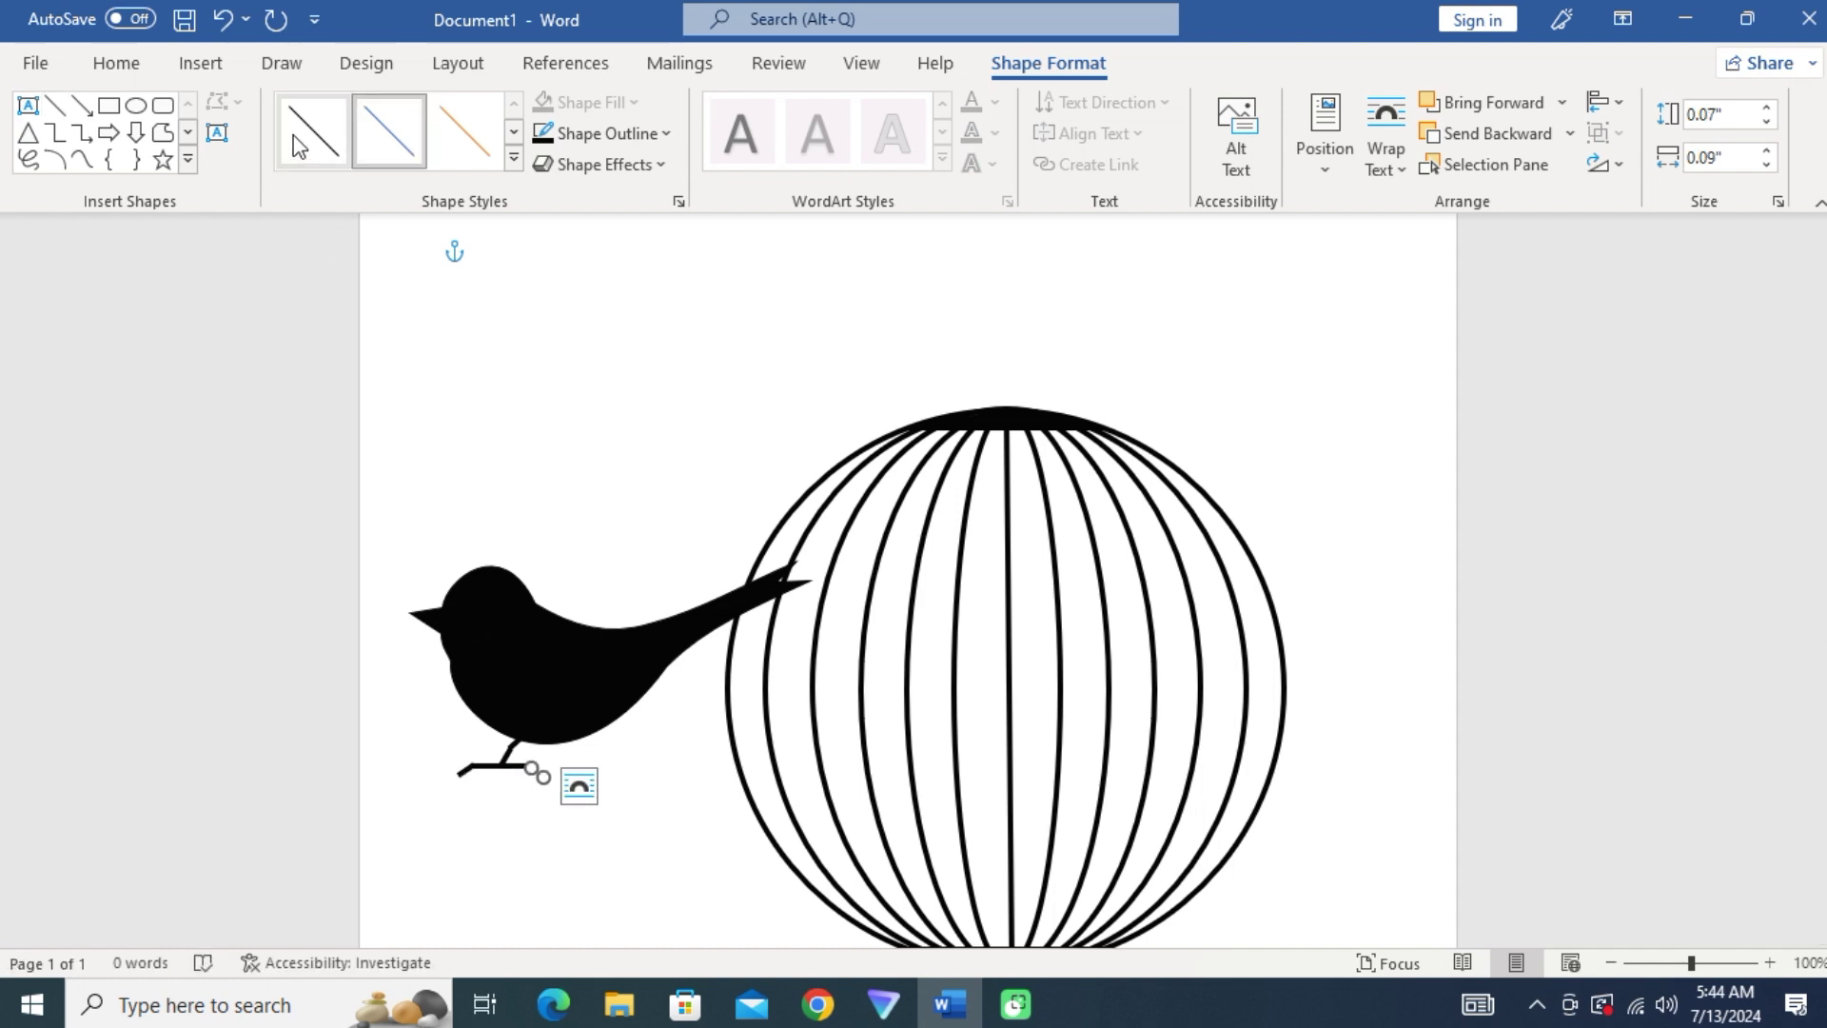
pyautogui.click(605, 133)
pyautogui.click(914, 752)
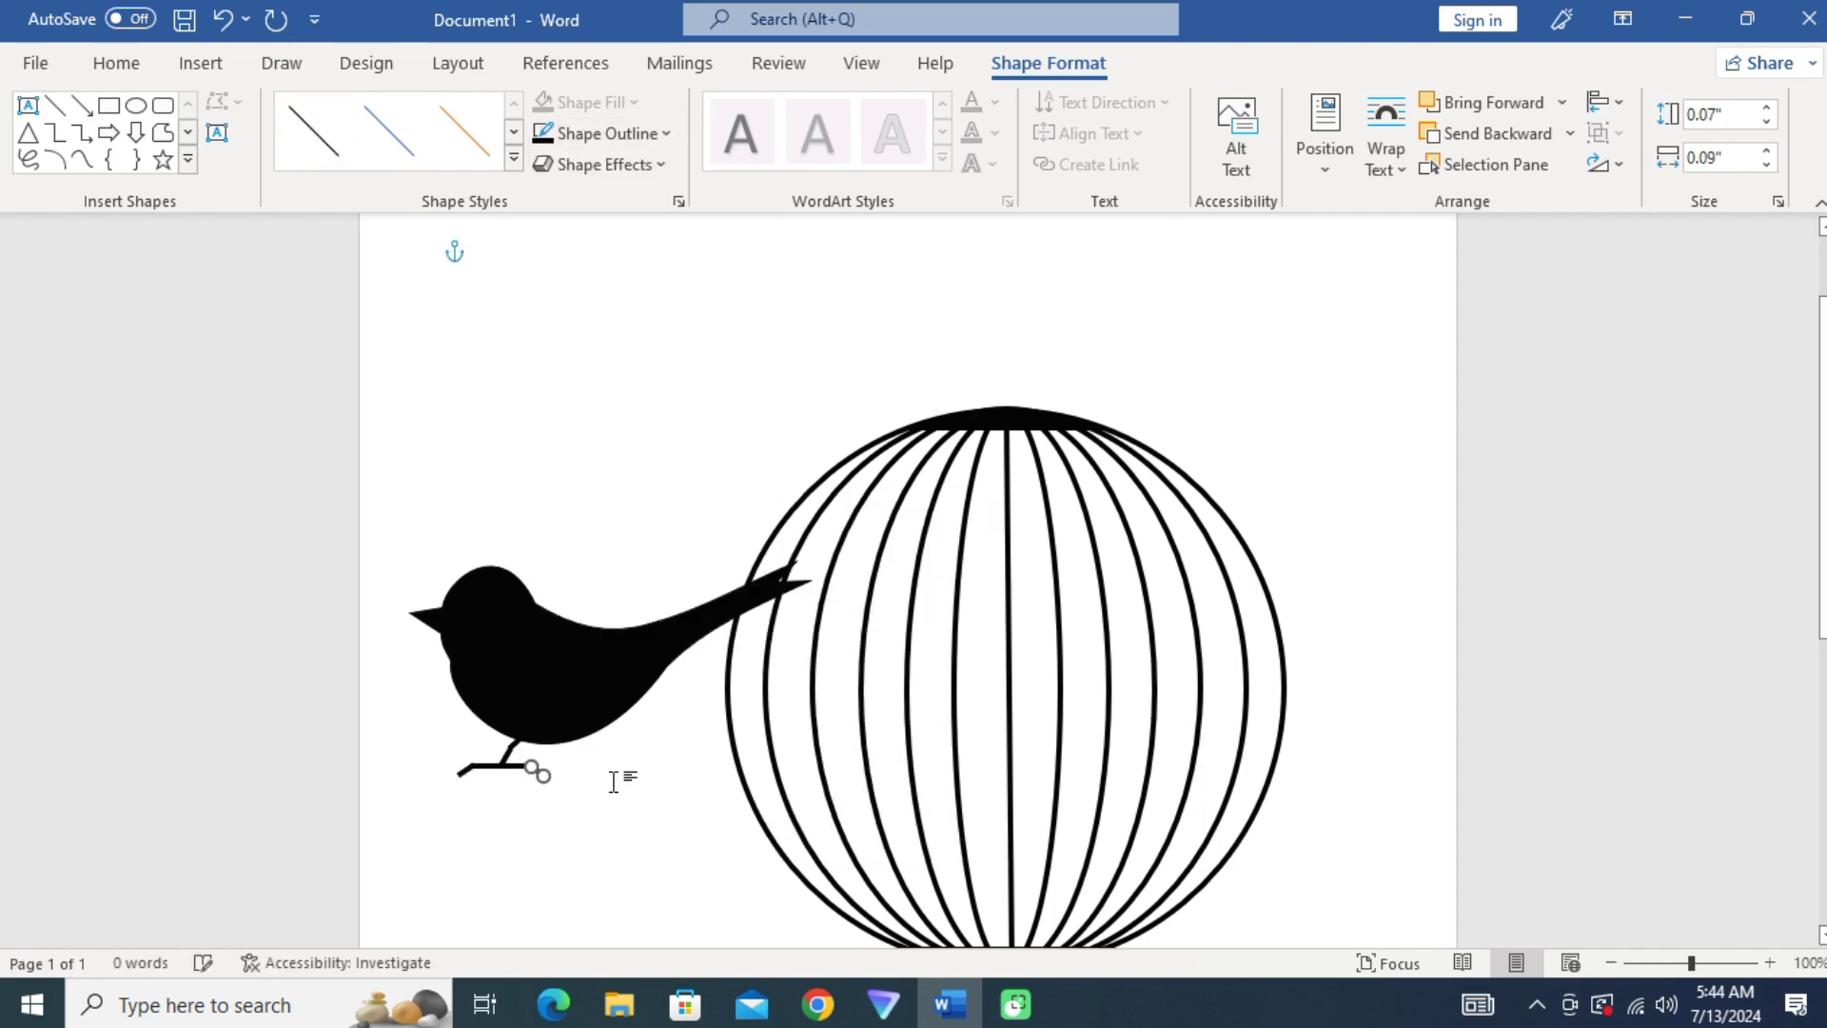
pyautogui.click(519, 752)
pyautogui.click(533, 771)
pyautogui.click(464, 778)
pyautogui.click(465, 779)
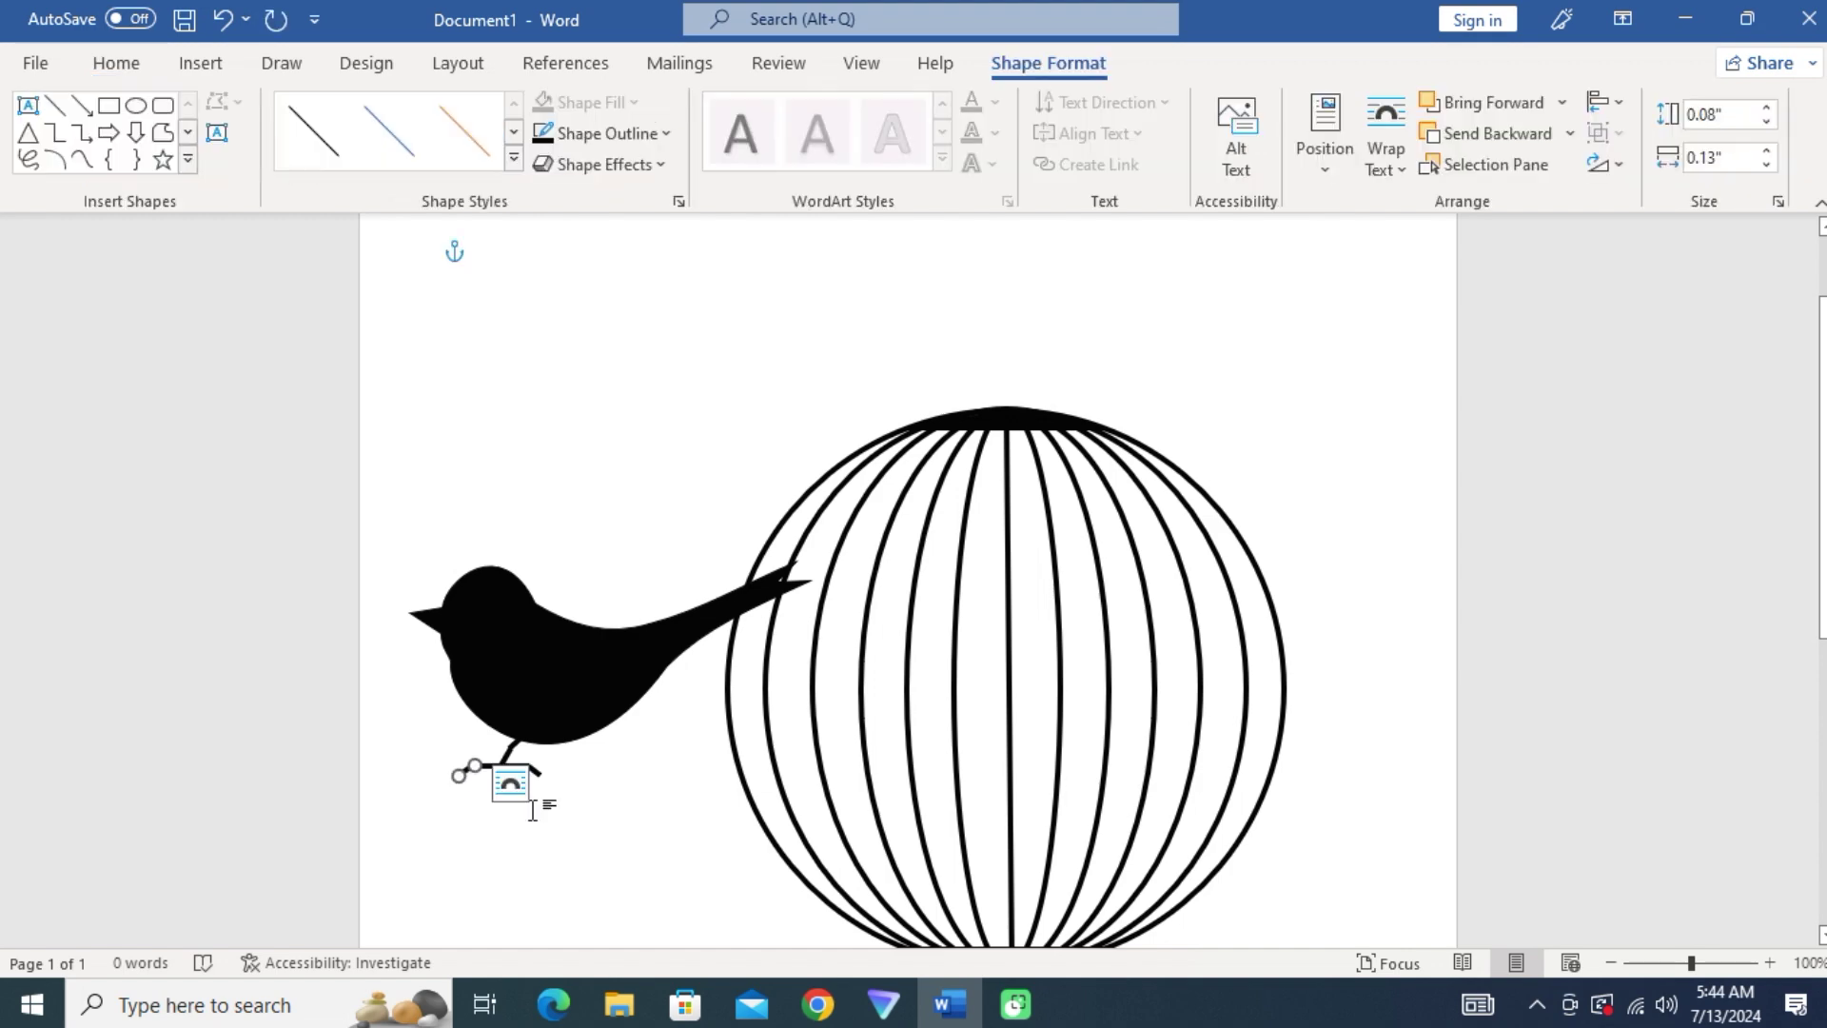
pyautogui.click(587, 788)
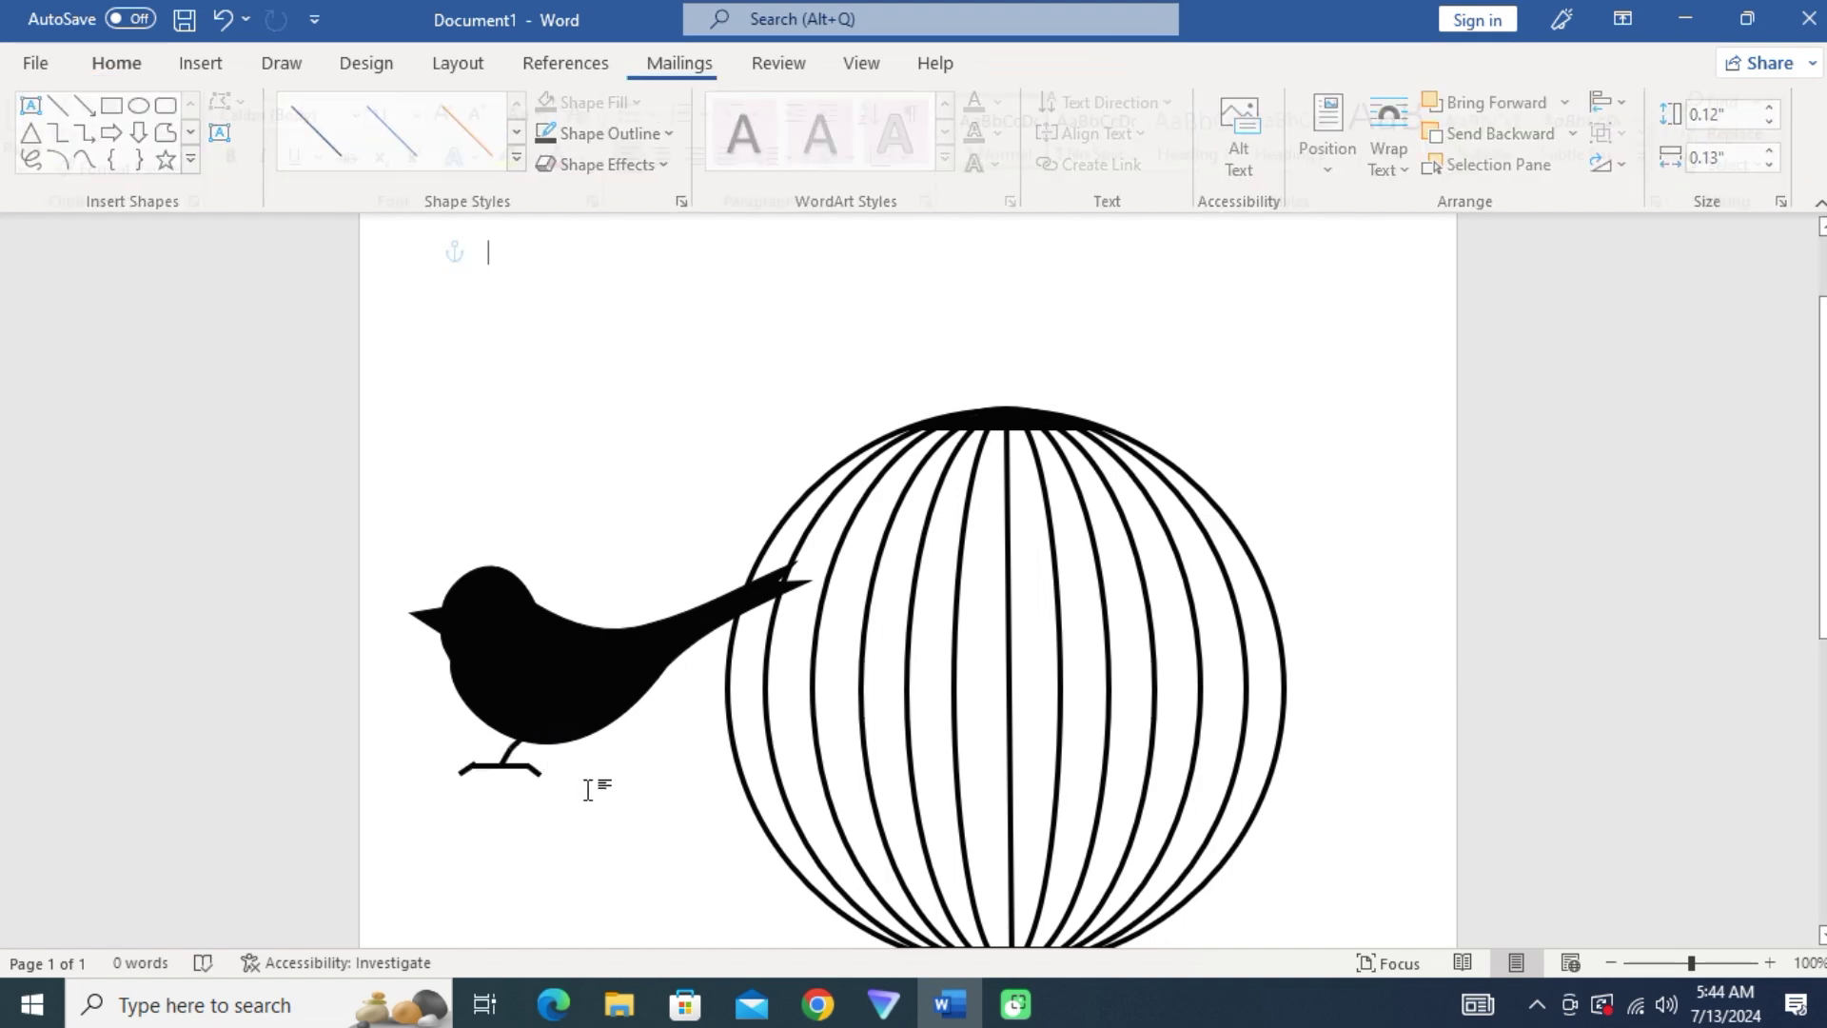
# - Select the leg and foot lines, extend the right foot slightly, and group them
pyautogui.click(518, 742)
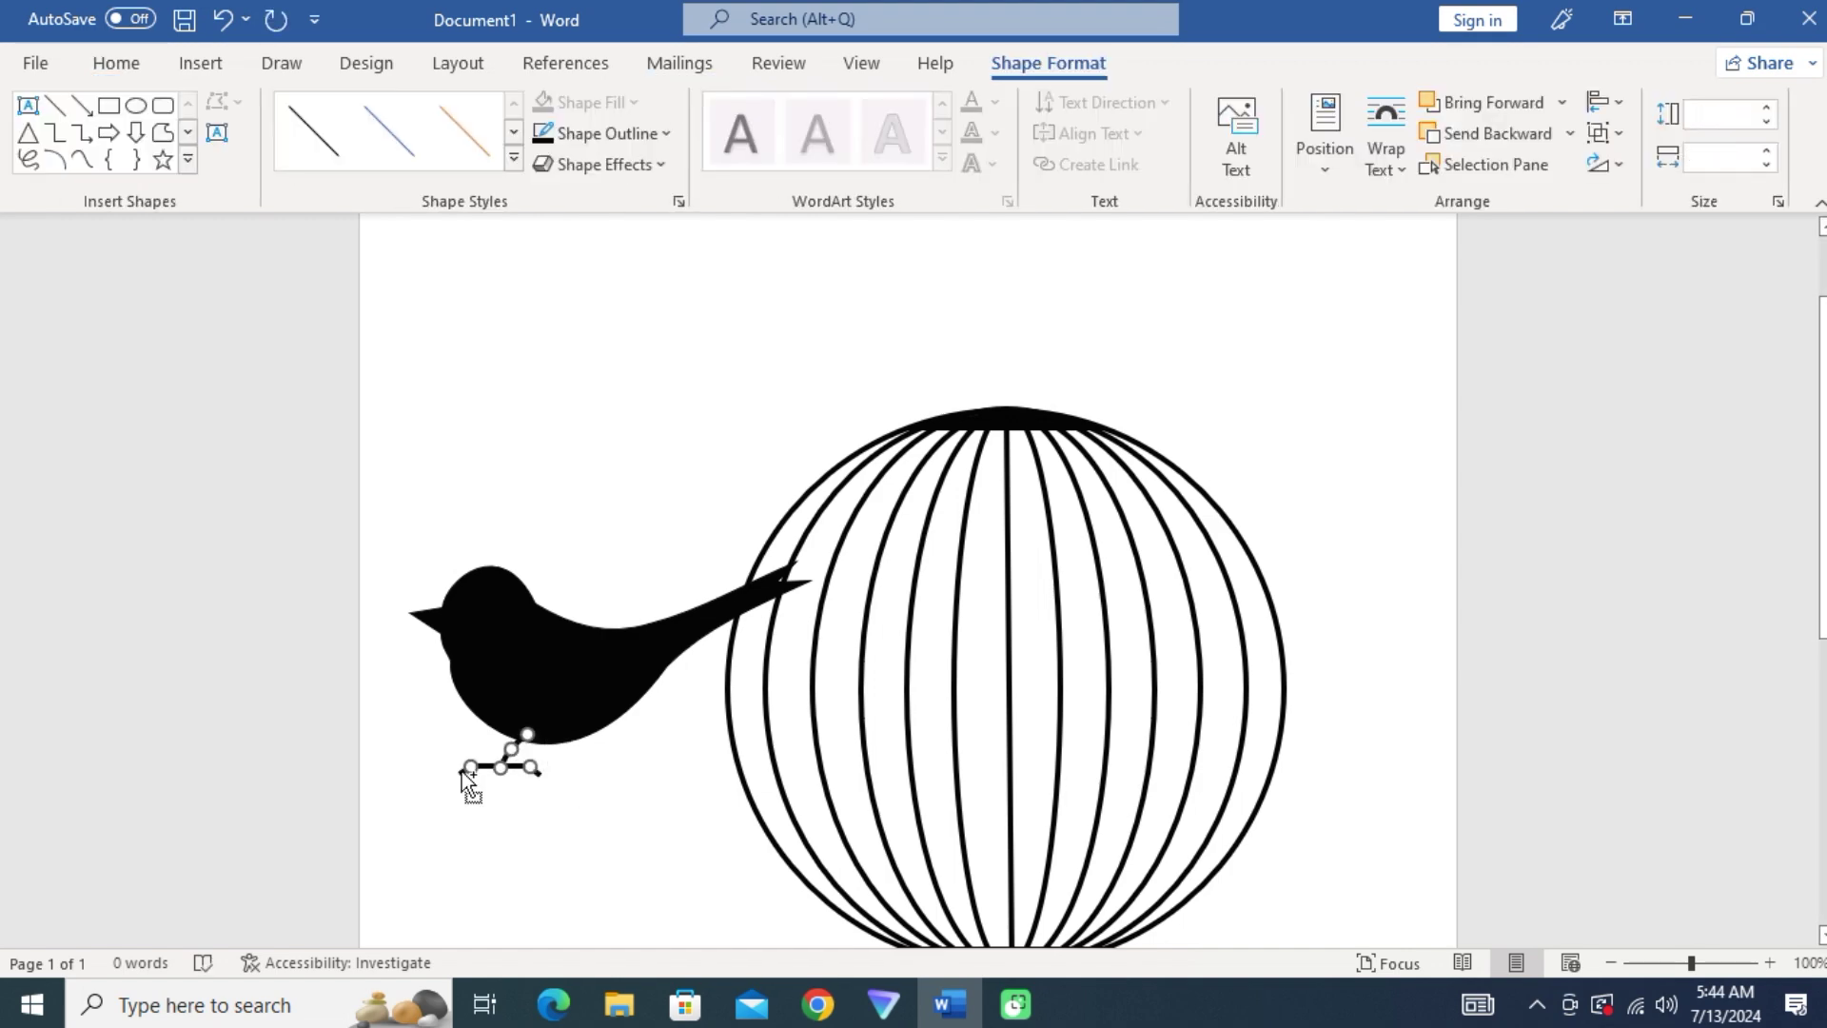
pyautogui.keyDown('shift'); pyautogui.click(461, 771); pyautogui.keyUp('shift')
pyautogui.keyDown('shift'); pyautogui.click(533, 771); pyautogui.keyUp('shift')
pyautogui.moveTo(533, 771); pyautogui.dragTo(538, 774)
pyautogui.rightClick(519, 742)
pyautogui.click(880, 366)
# - Duplicate the grouped legs with Ctrl+D, enlarge the copy, and position it under the bird
pyautogui.hotkey('ctrl', 'd')
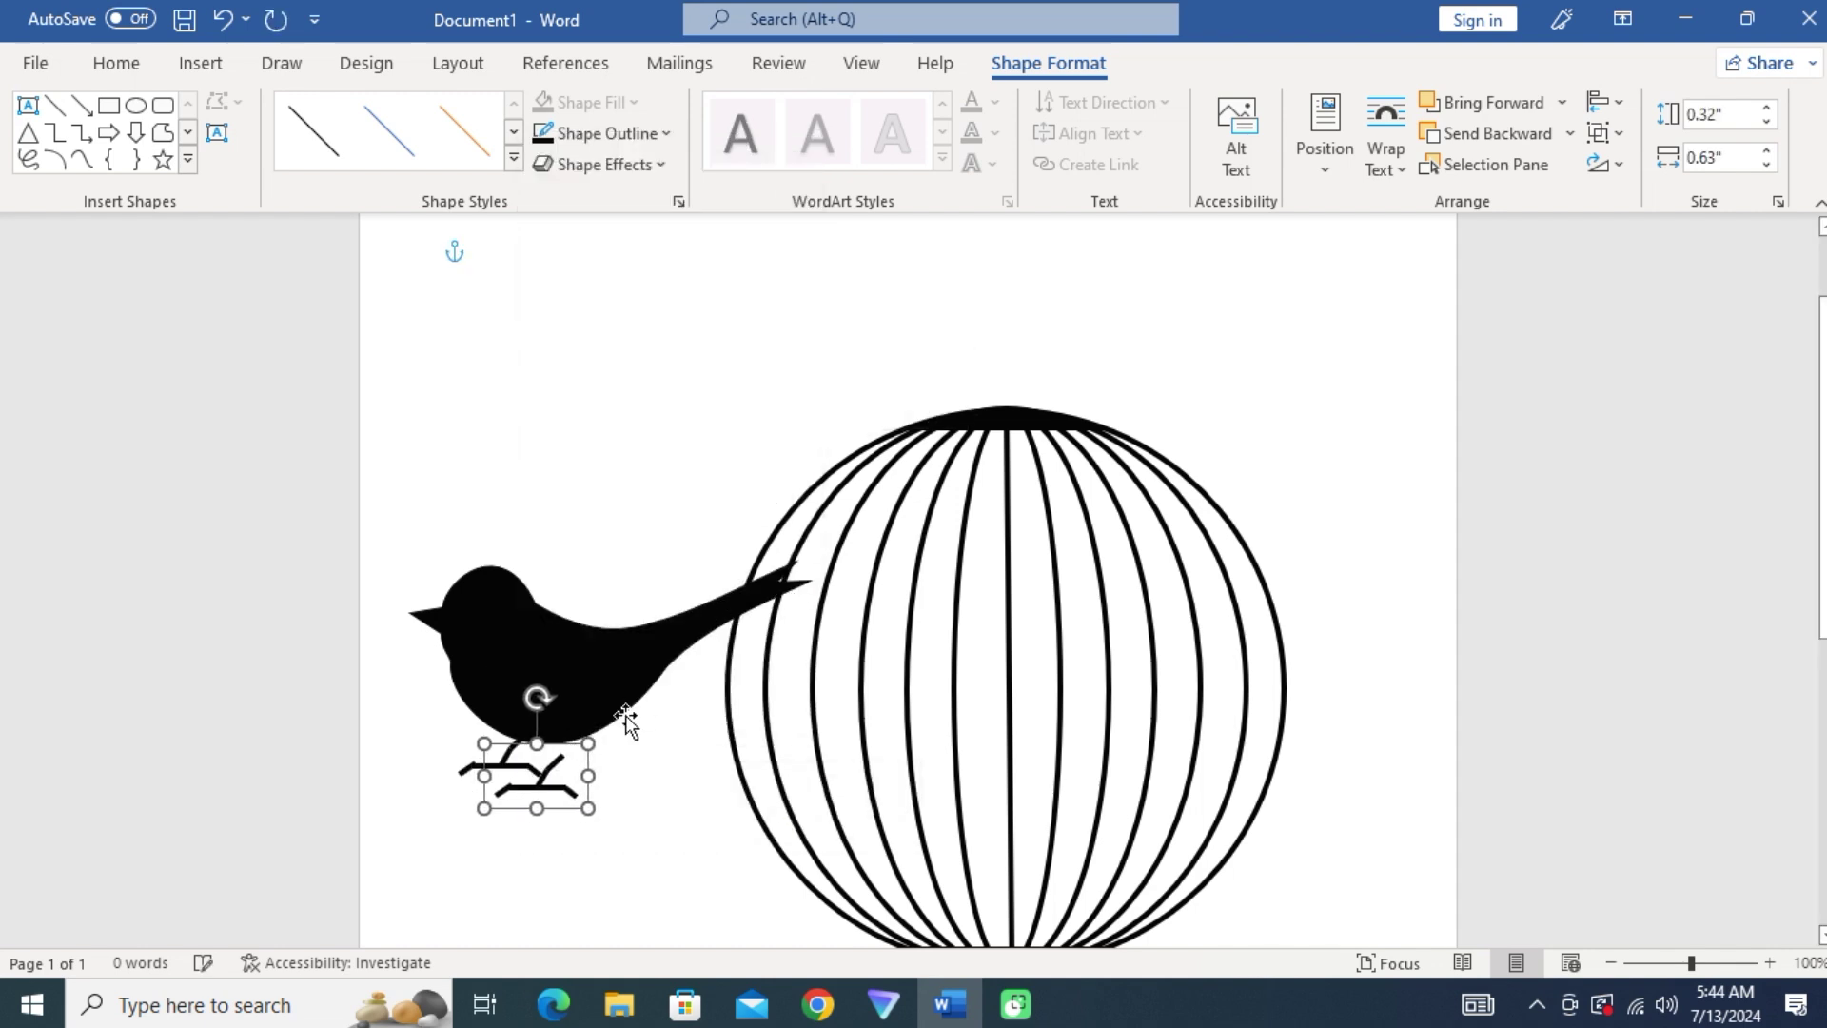
pyautogui.moveTo(587, 741); pyautogui.dragTo(613, 728)
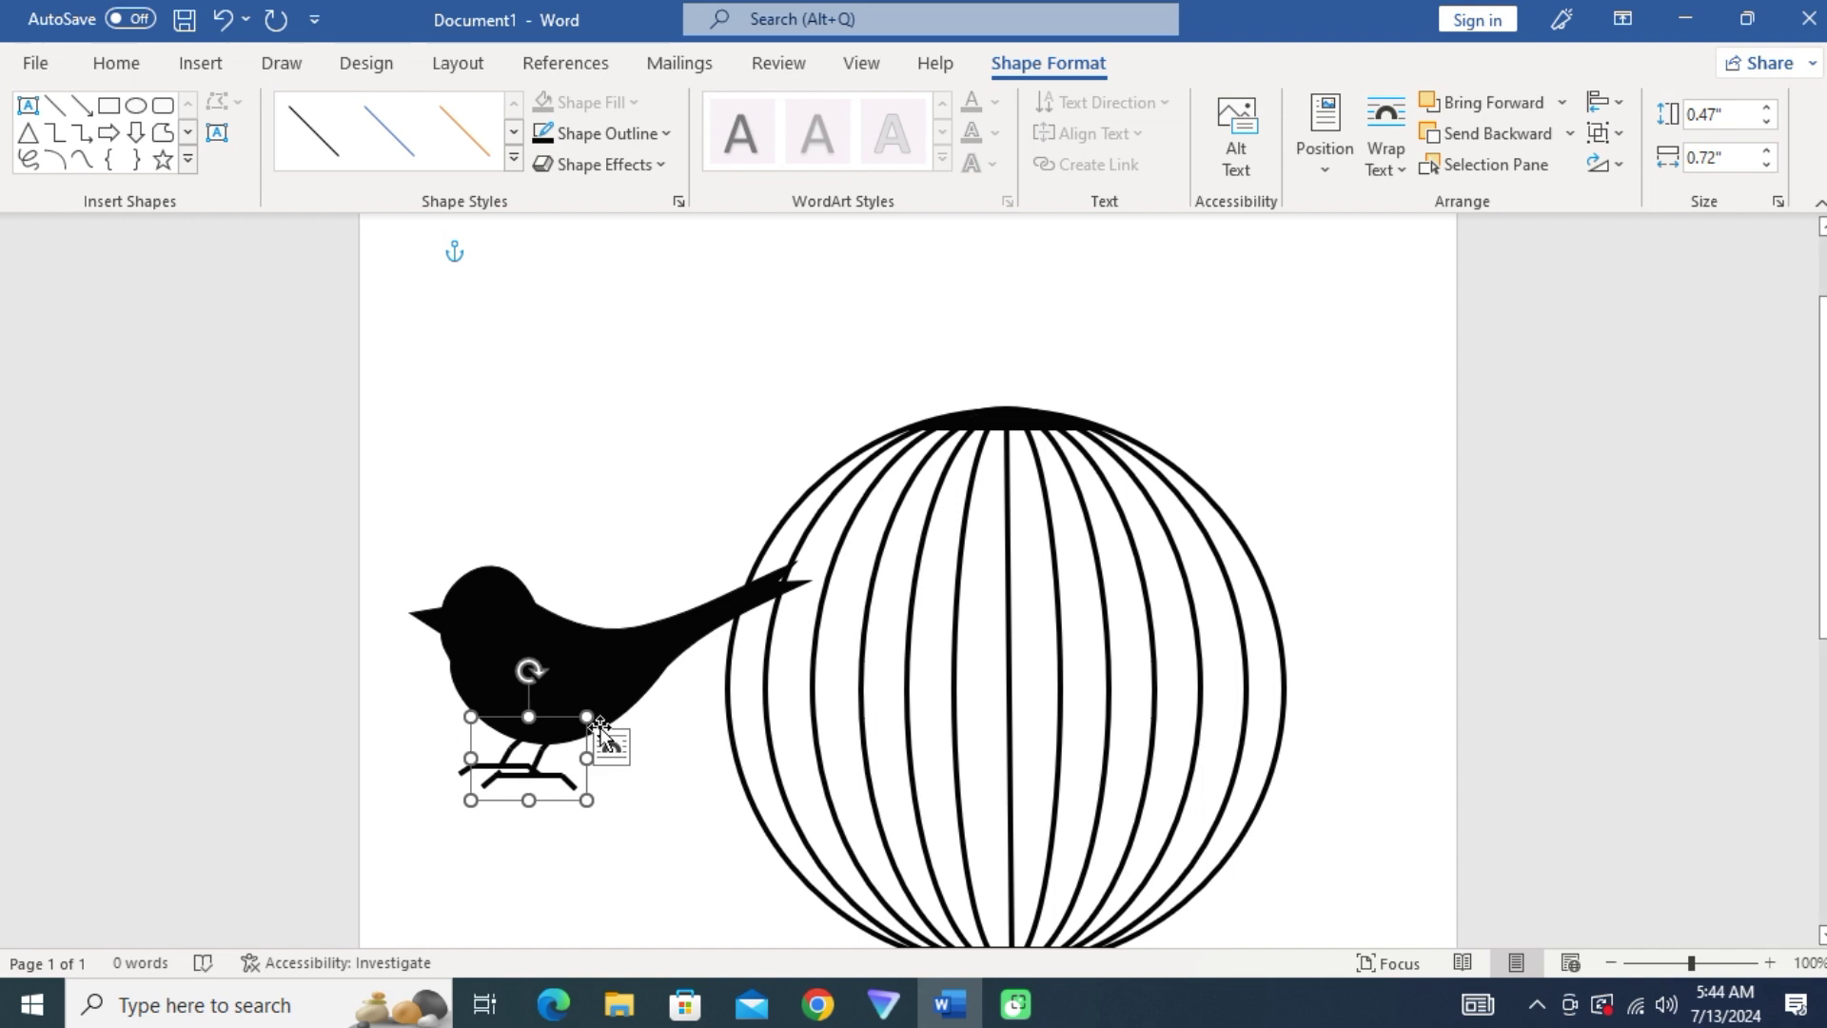
pyautogui.moveTo(605, 744); pyautogui.dragTo(603, 748)
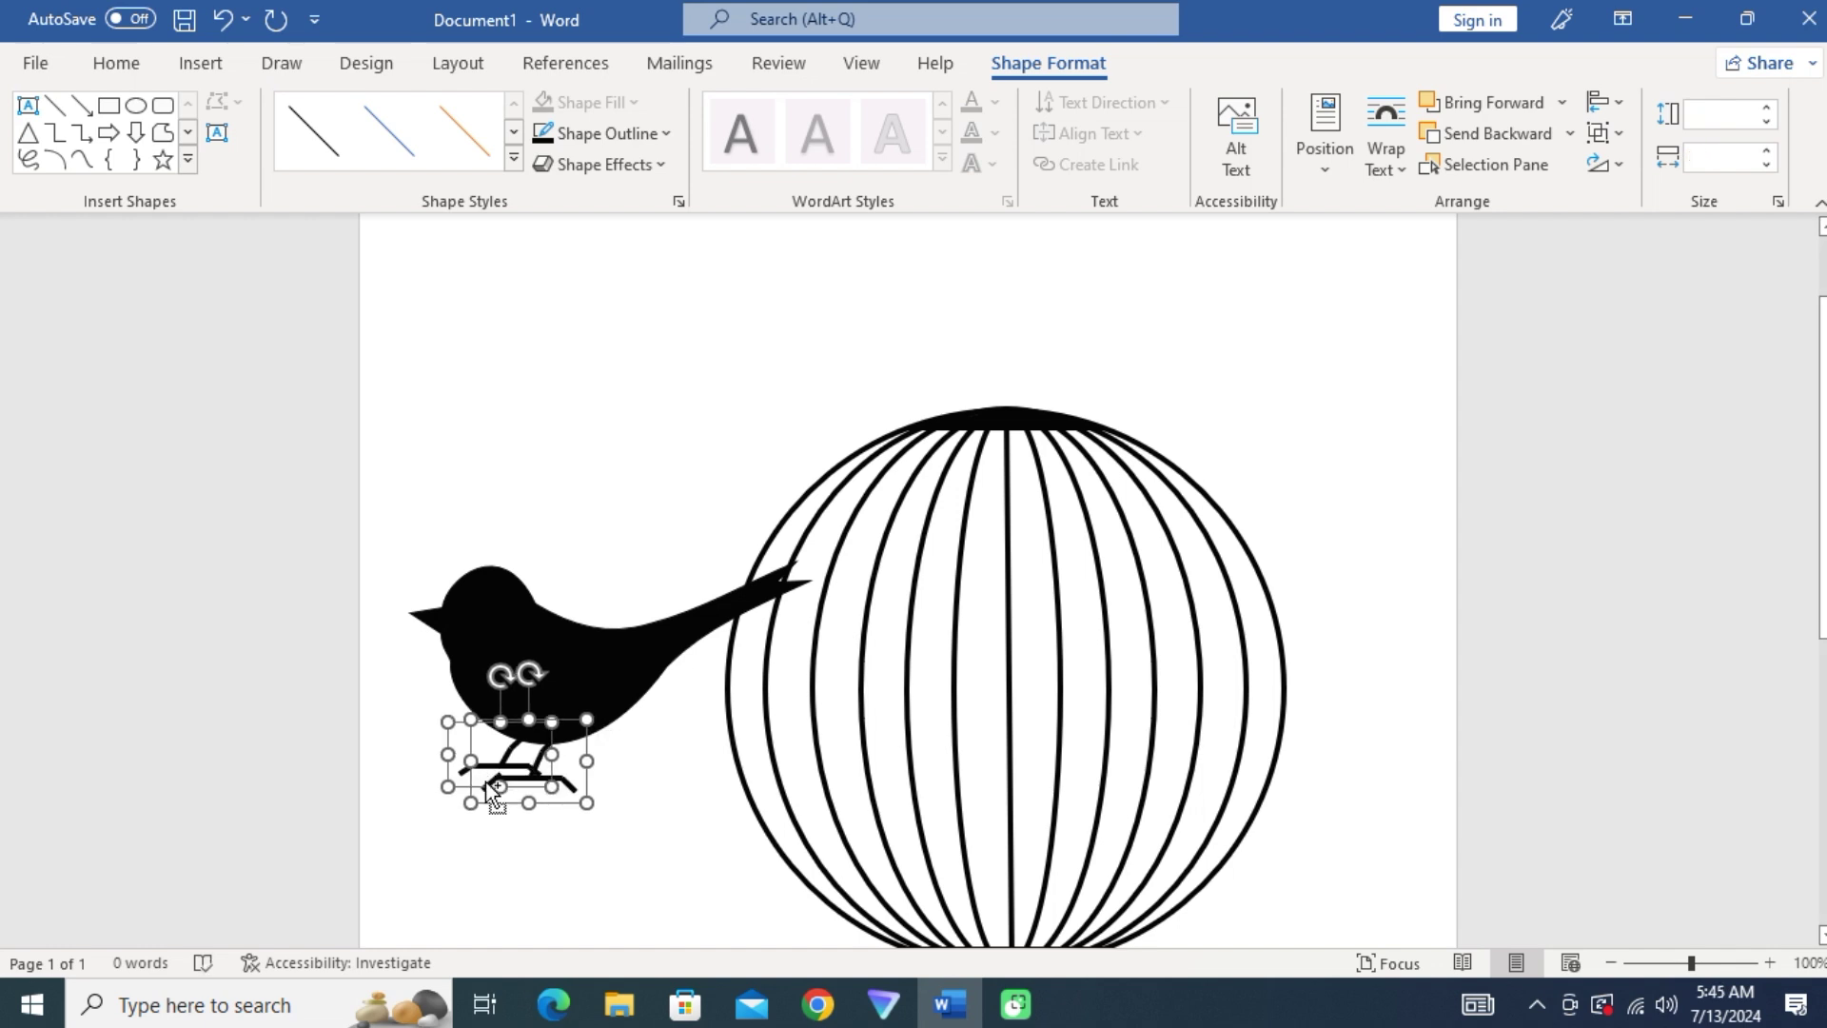
pyautogui.keyDown('ctrl'); pyautogui.click(625, 666); pyautogui.keyUp('ctrl')
pyautogui.moveTo(625, 666); pyautogui.dragTo(708, 680)
# - Group the bird body together with its legs
pyautogui.click(614, 660)
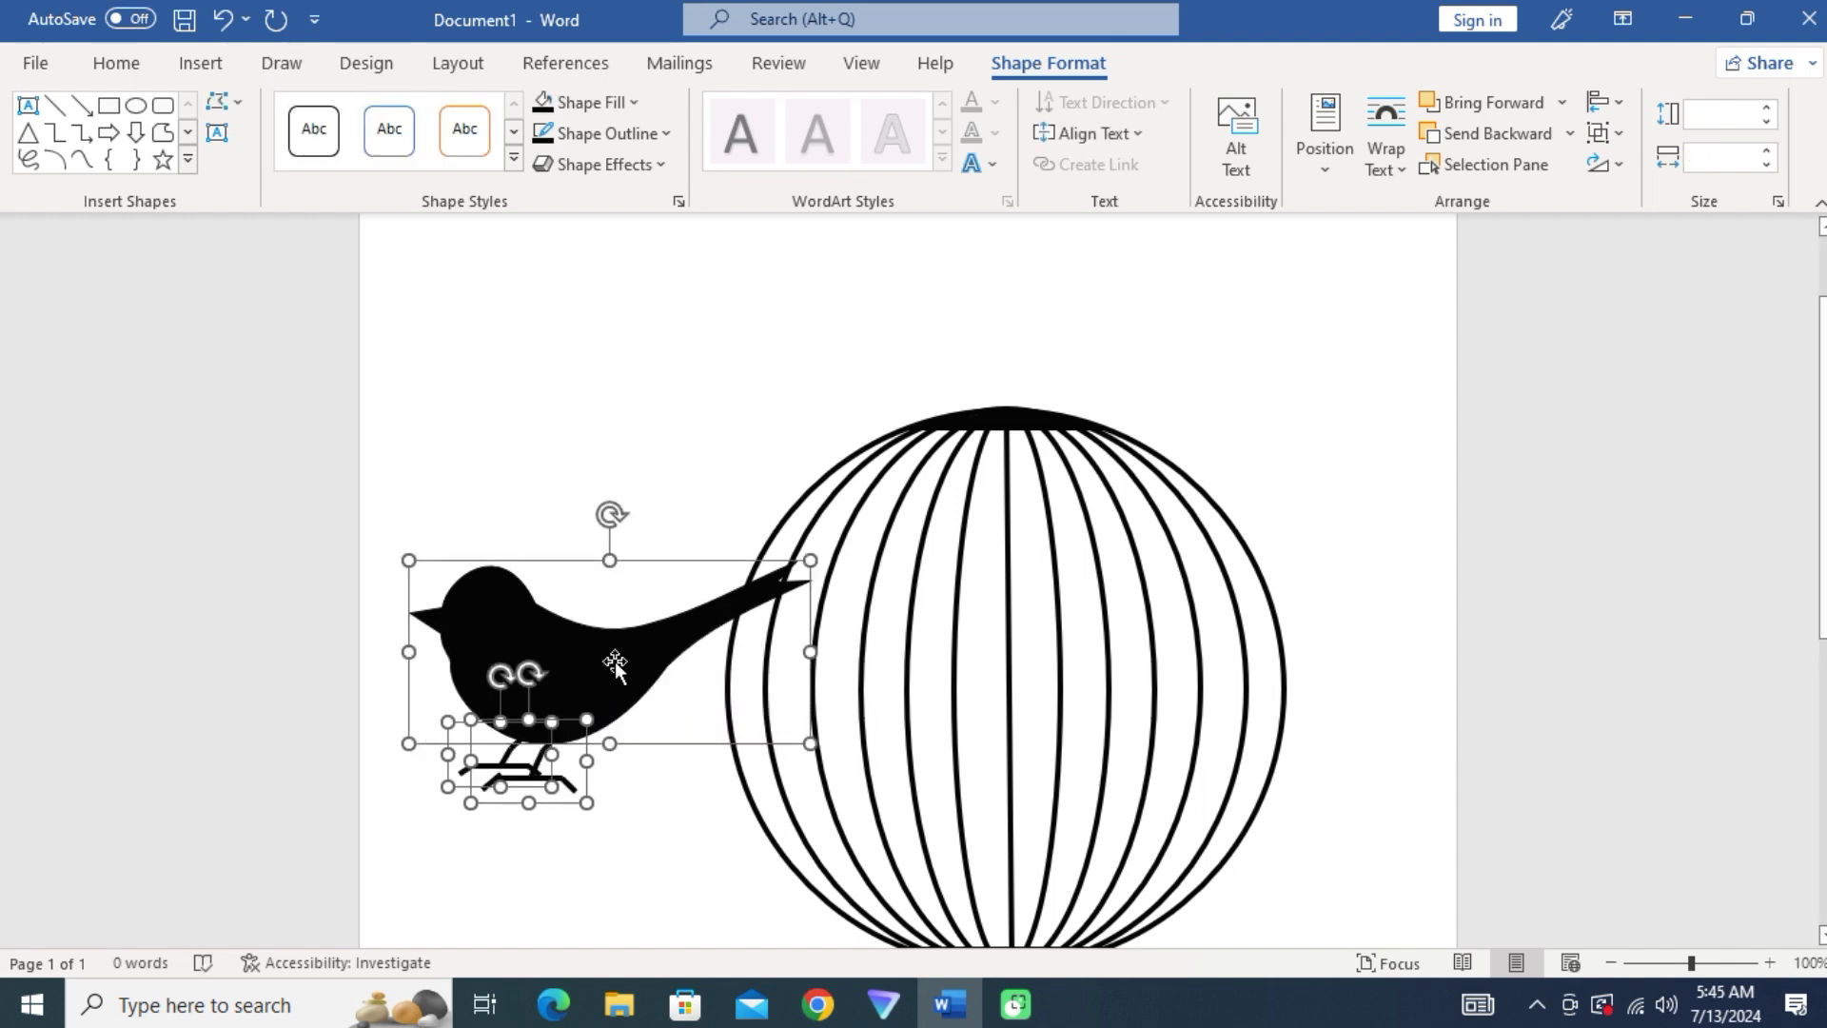
pyautogui.rightClick(614, 660)
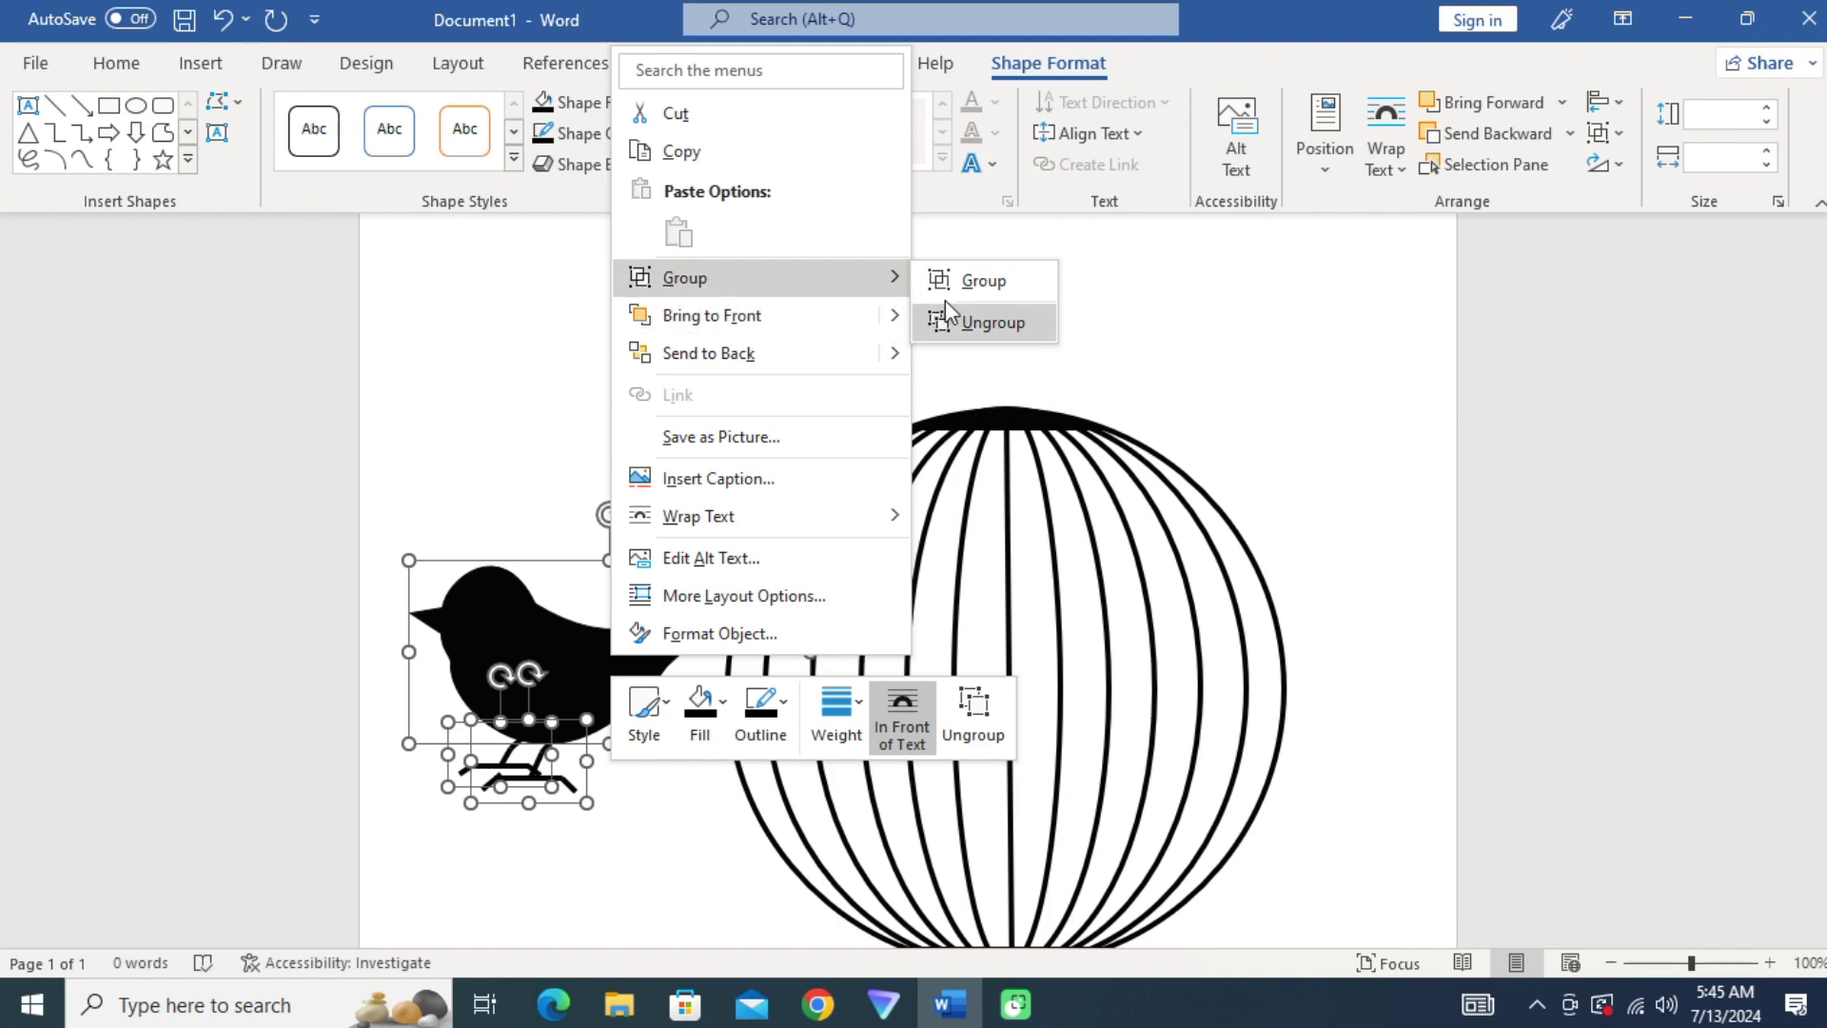
pyautogui.click(980, 278)
# - Shrink the bird group to 1.3" x 2.31" and move it down inside the globe cage
pyautogui.moveTo(816, 798); pyautogui.dragTo(721, 740)
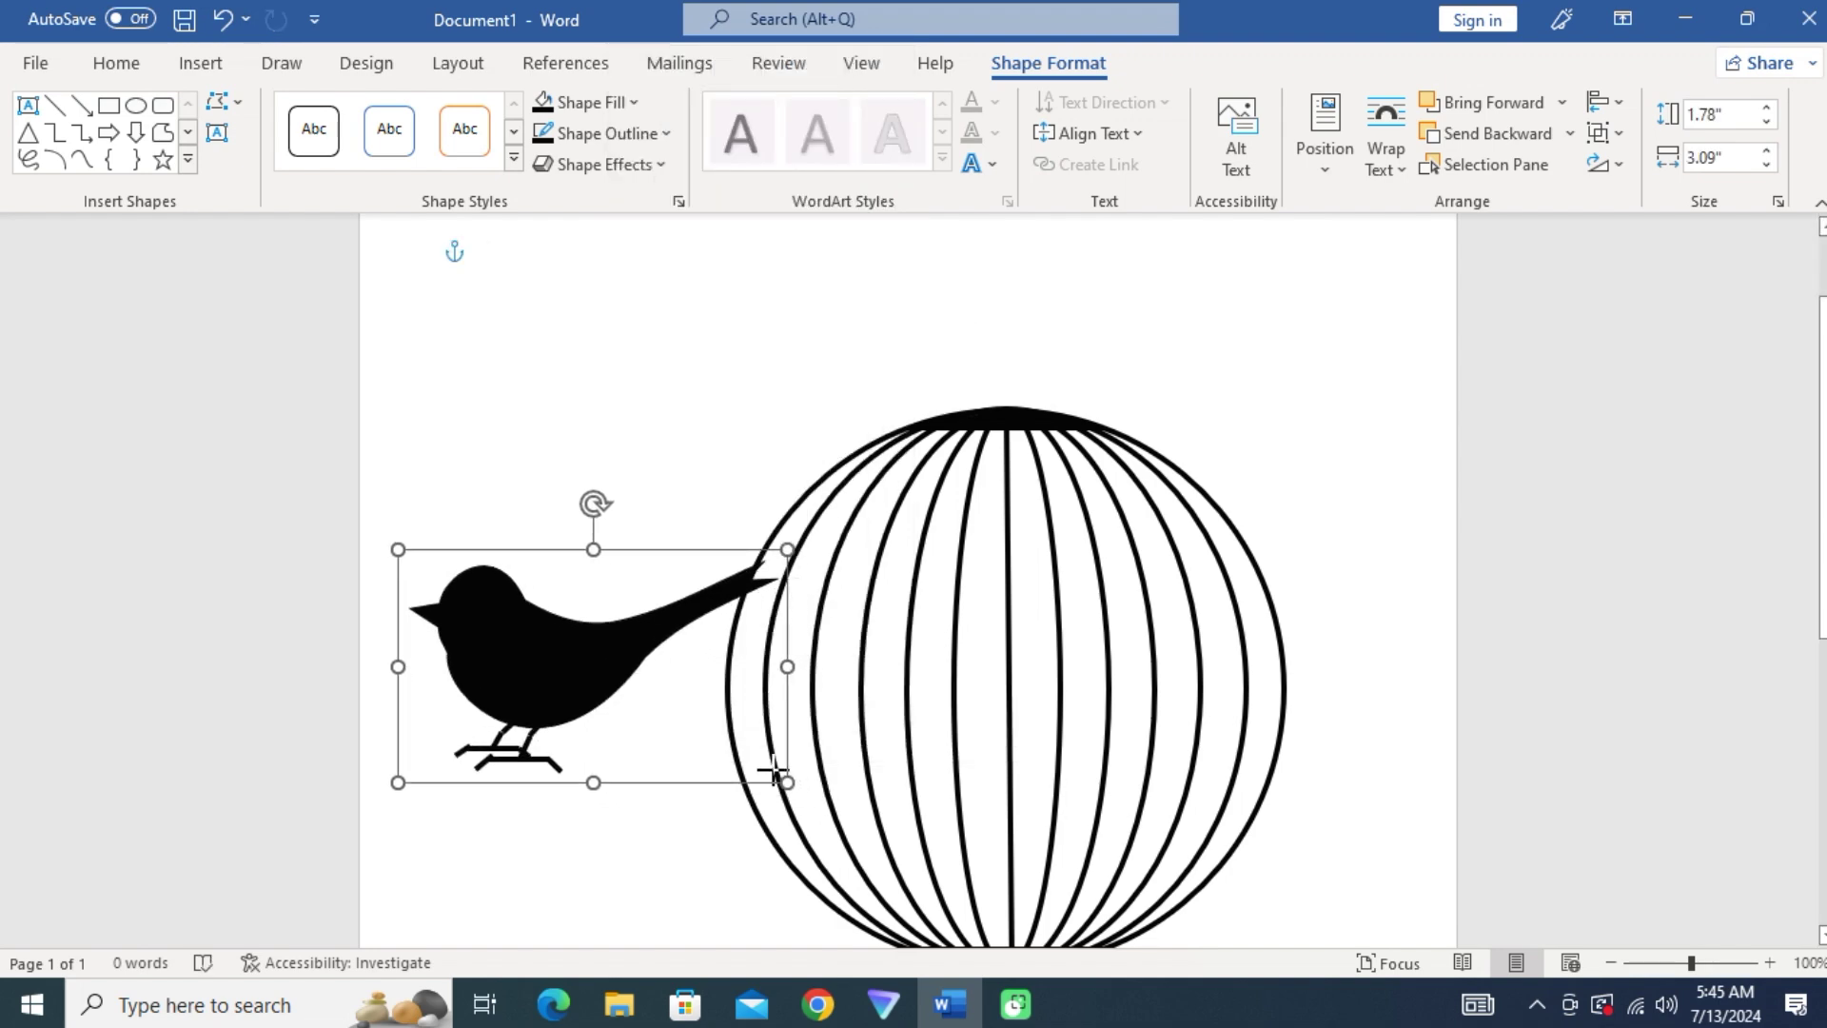
pyautogui.press('Right')
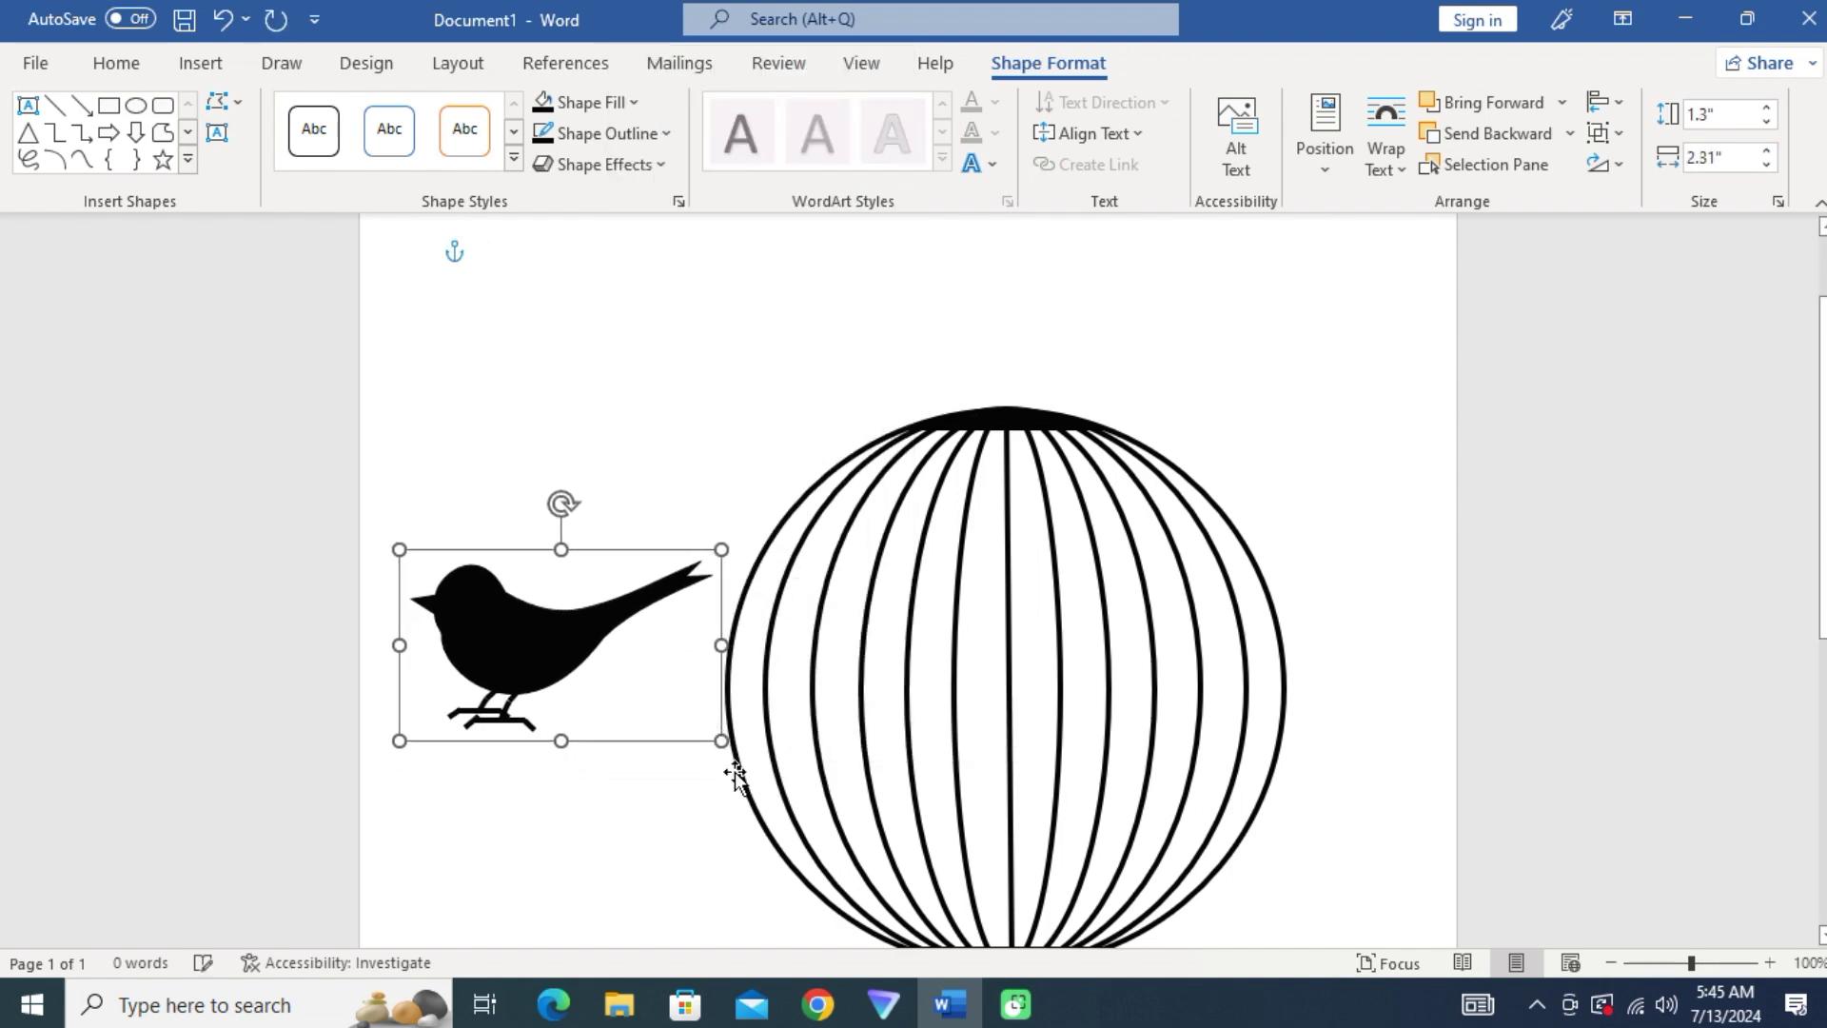
pyautogui.press('Right')
pyautogui.press('Right')
pyautogui.press('Right')
pyautogui.press('Right')
pyautogui.press('Right')
pyautogui.press('Right')
pyautogui.press('Right')
pyautogui.press('Right')
pyautogui.press('Right')
pyautogui.press('Down')
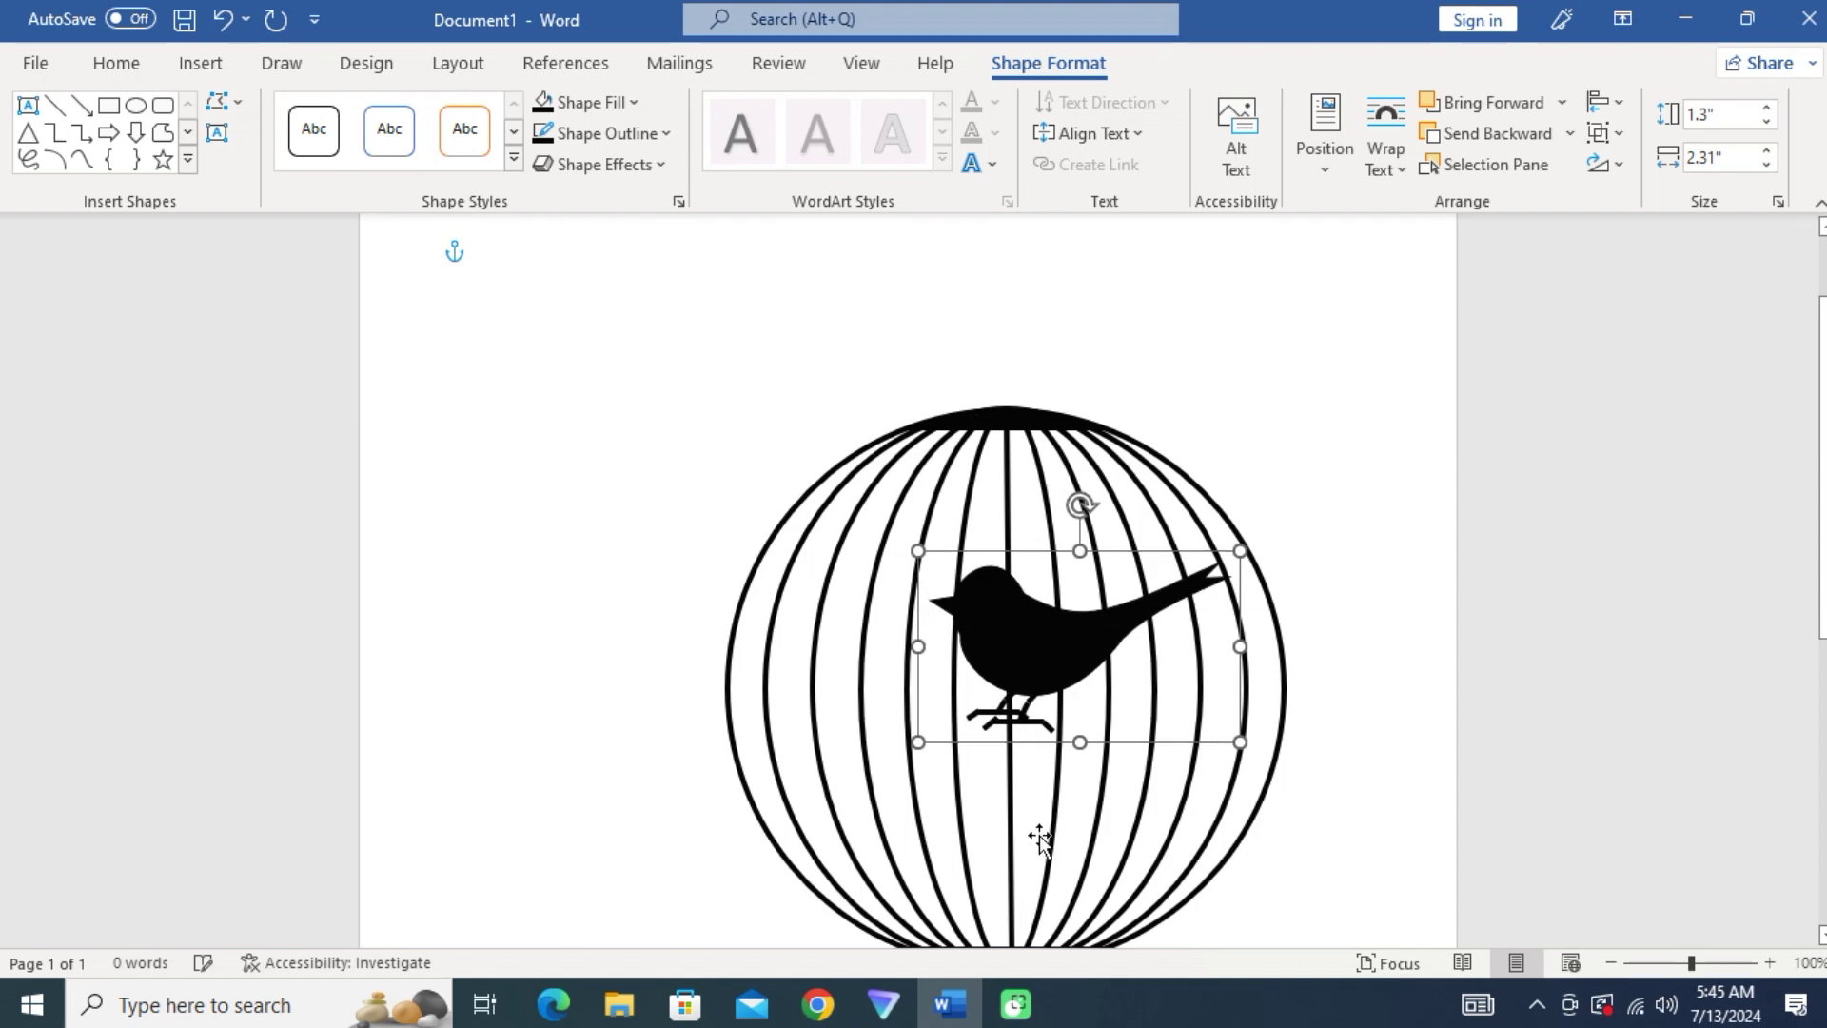
pyautogui.press('Down')
pyautogui.press('Escape')
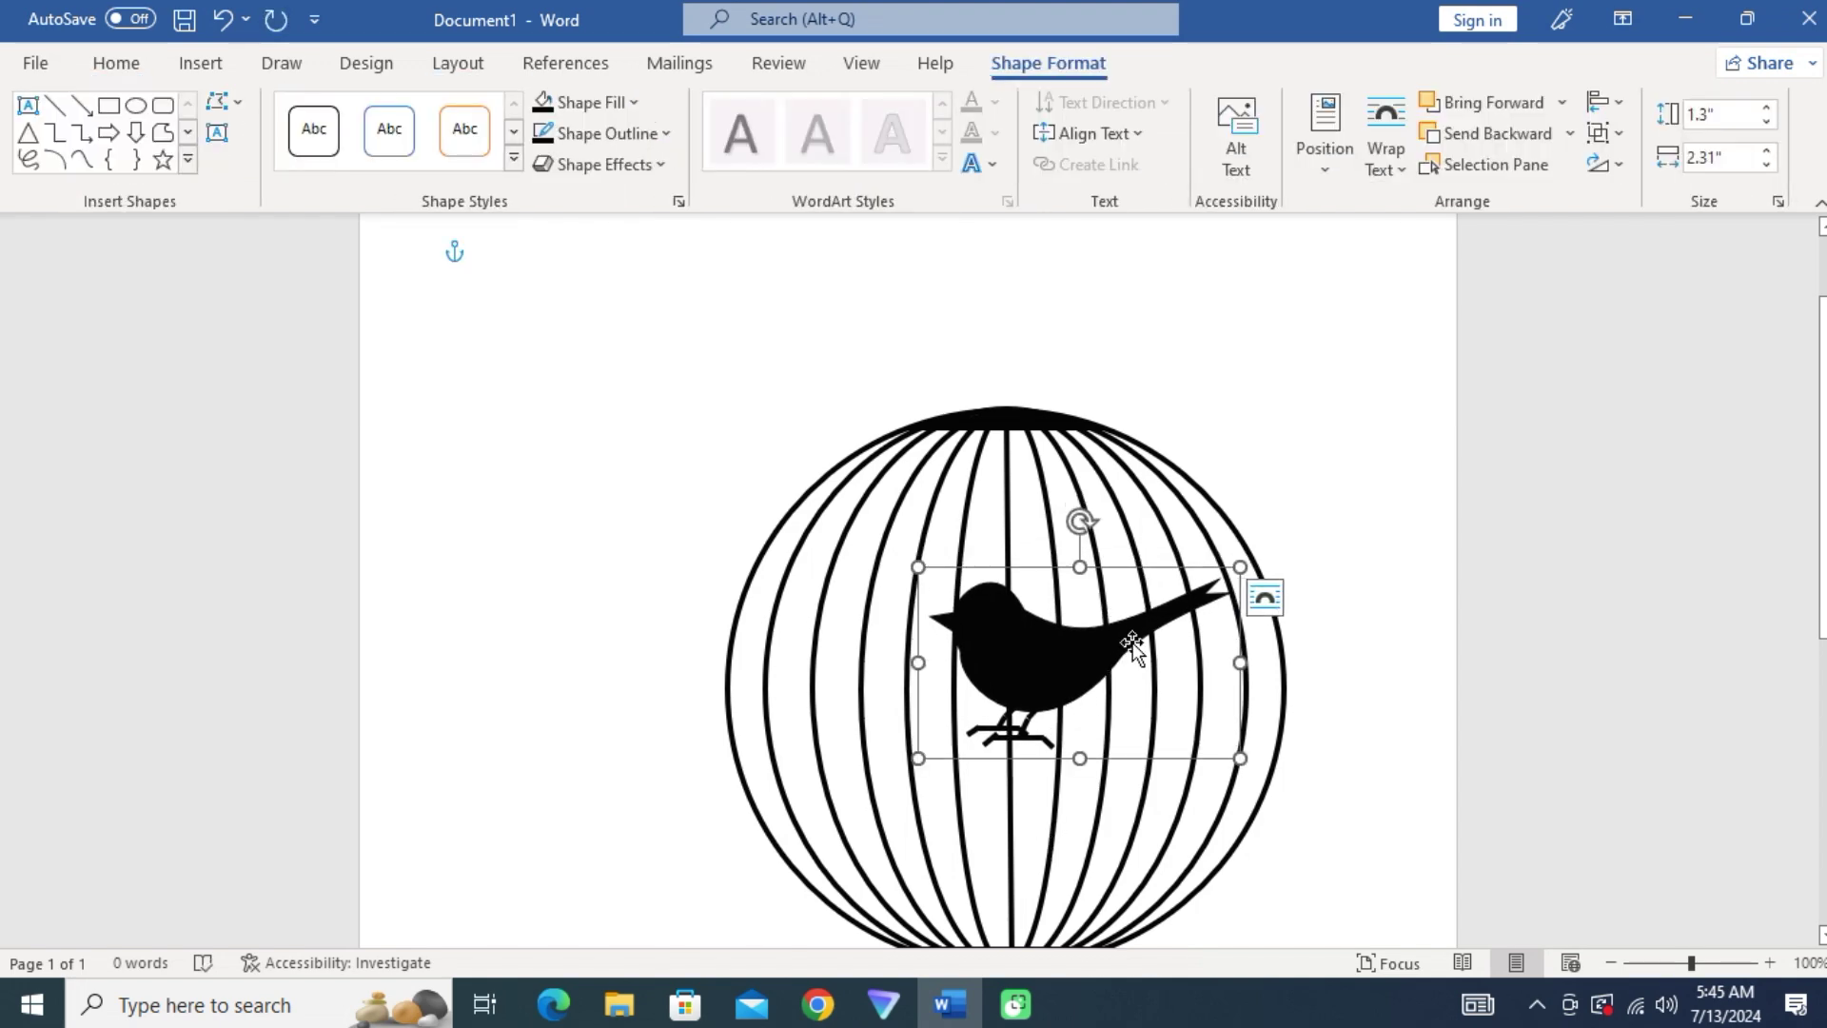
pyautogui.moveTo(1099, 653)
pyautogui.mouseDown()
pyautogui.moveTo(1097, 702)
pyautogui.moveTo(1139, 739)
pyautogui.mouseUp()
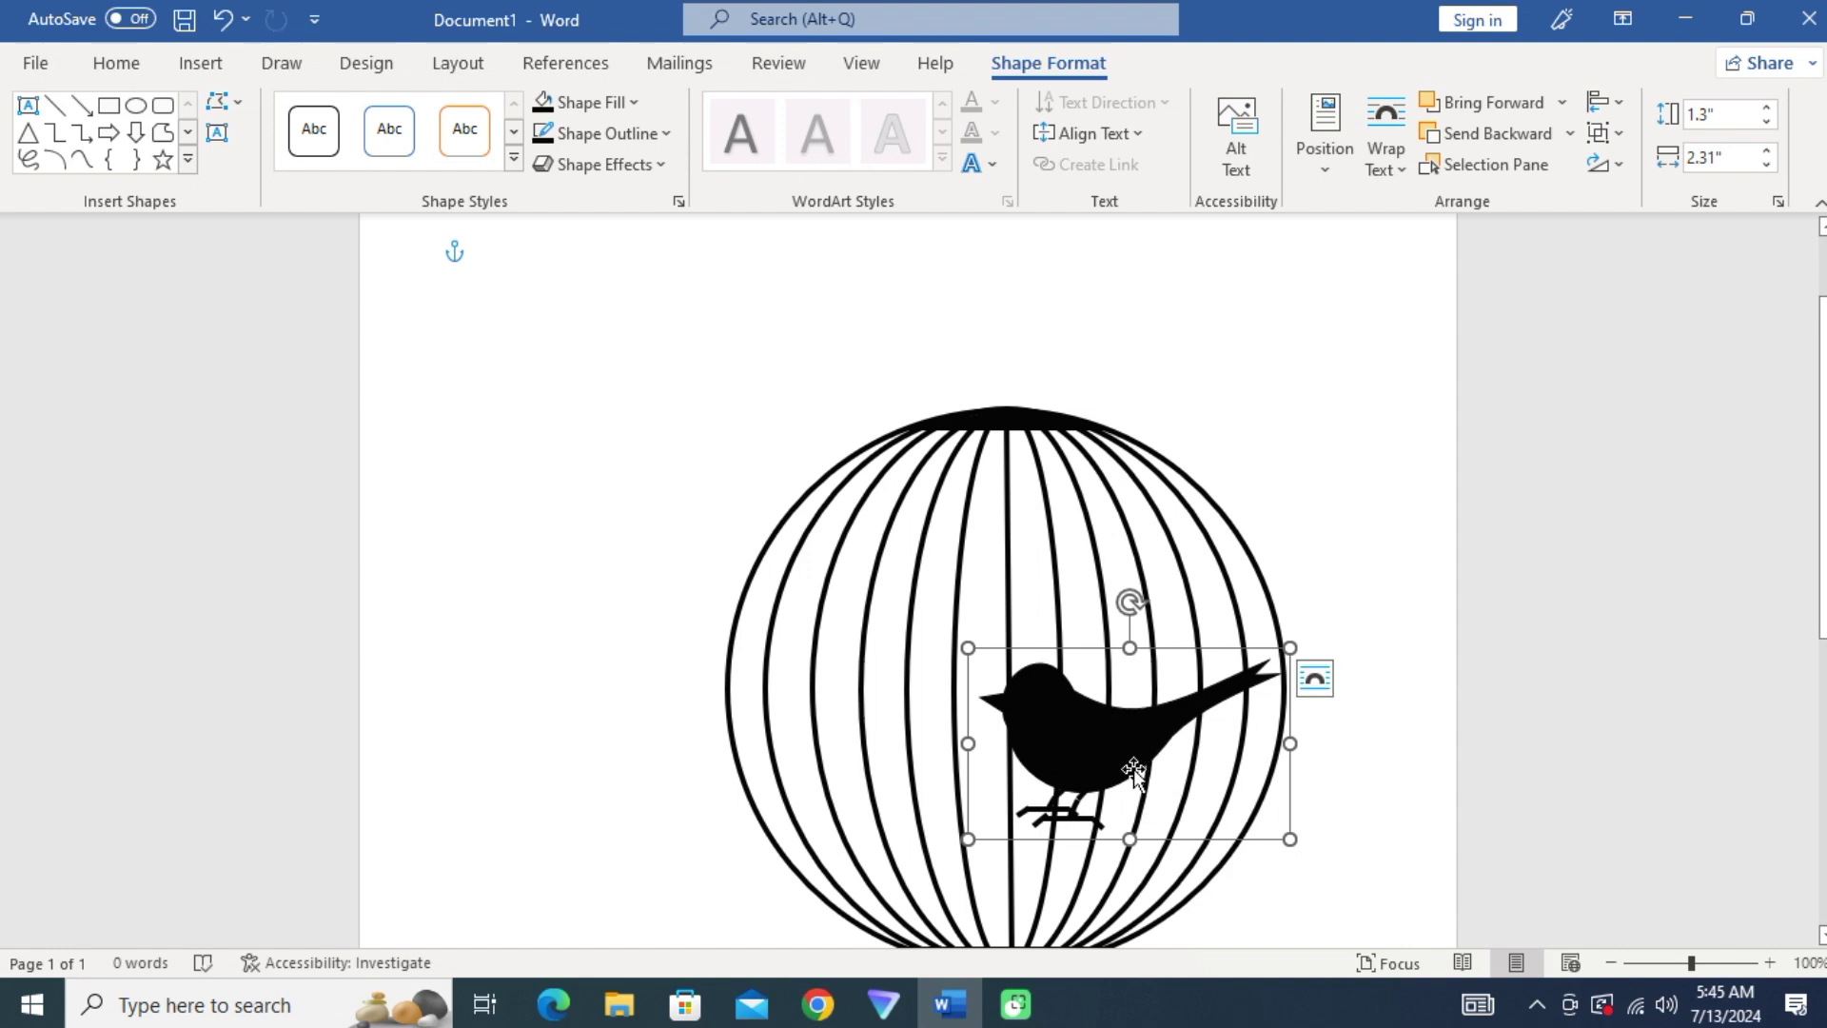
# - Trace a second bird outline with the Freeform: Shape tool to the left of the cage
pyautogui.rightClick(1124, 757)
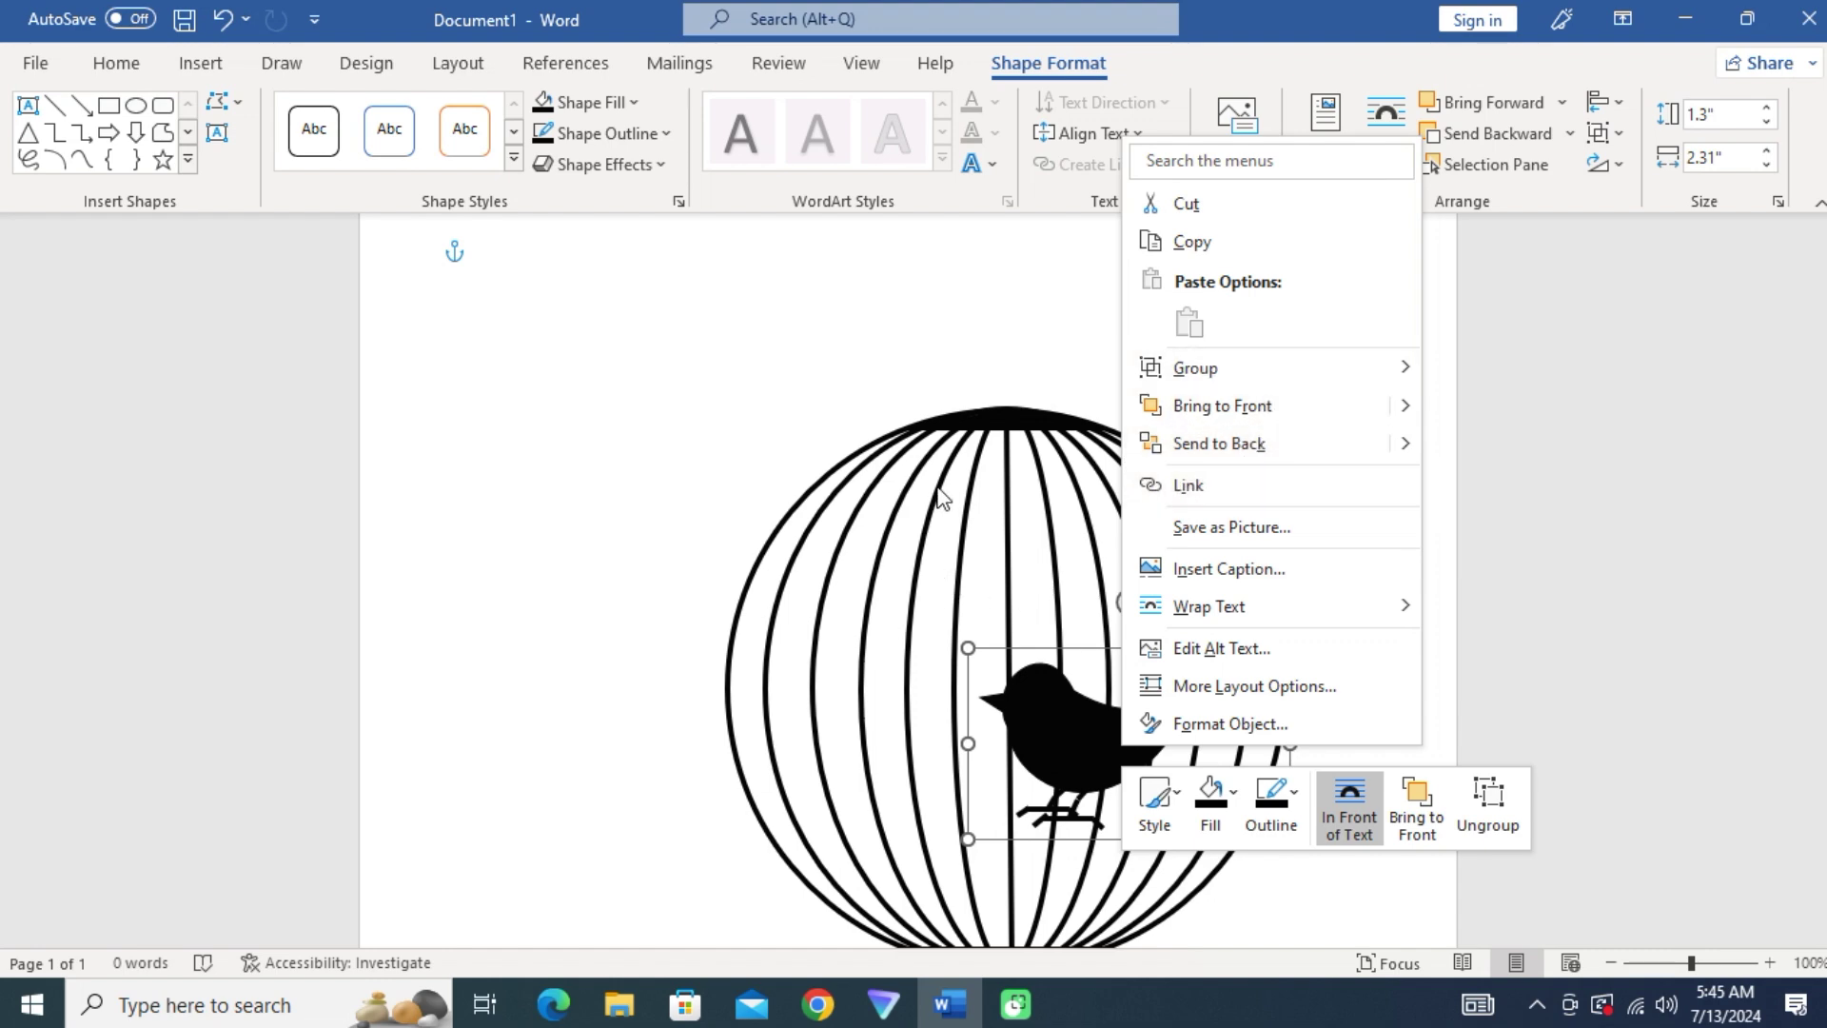
pyautogui.click(216, 70)
pyautogui.click(359, 102)
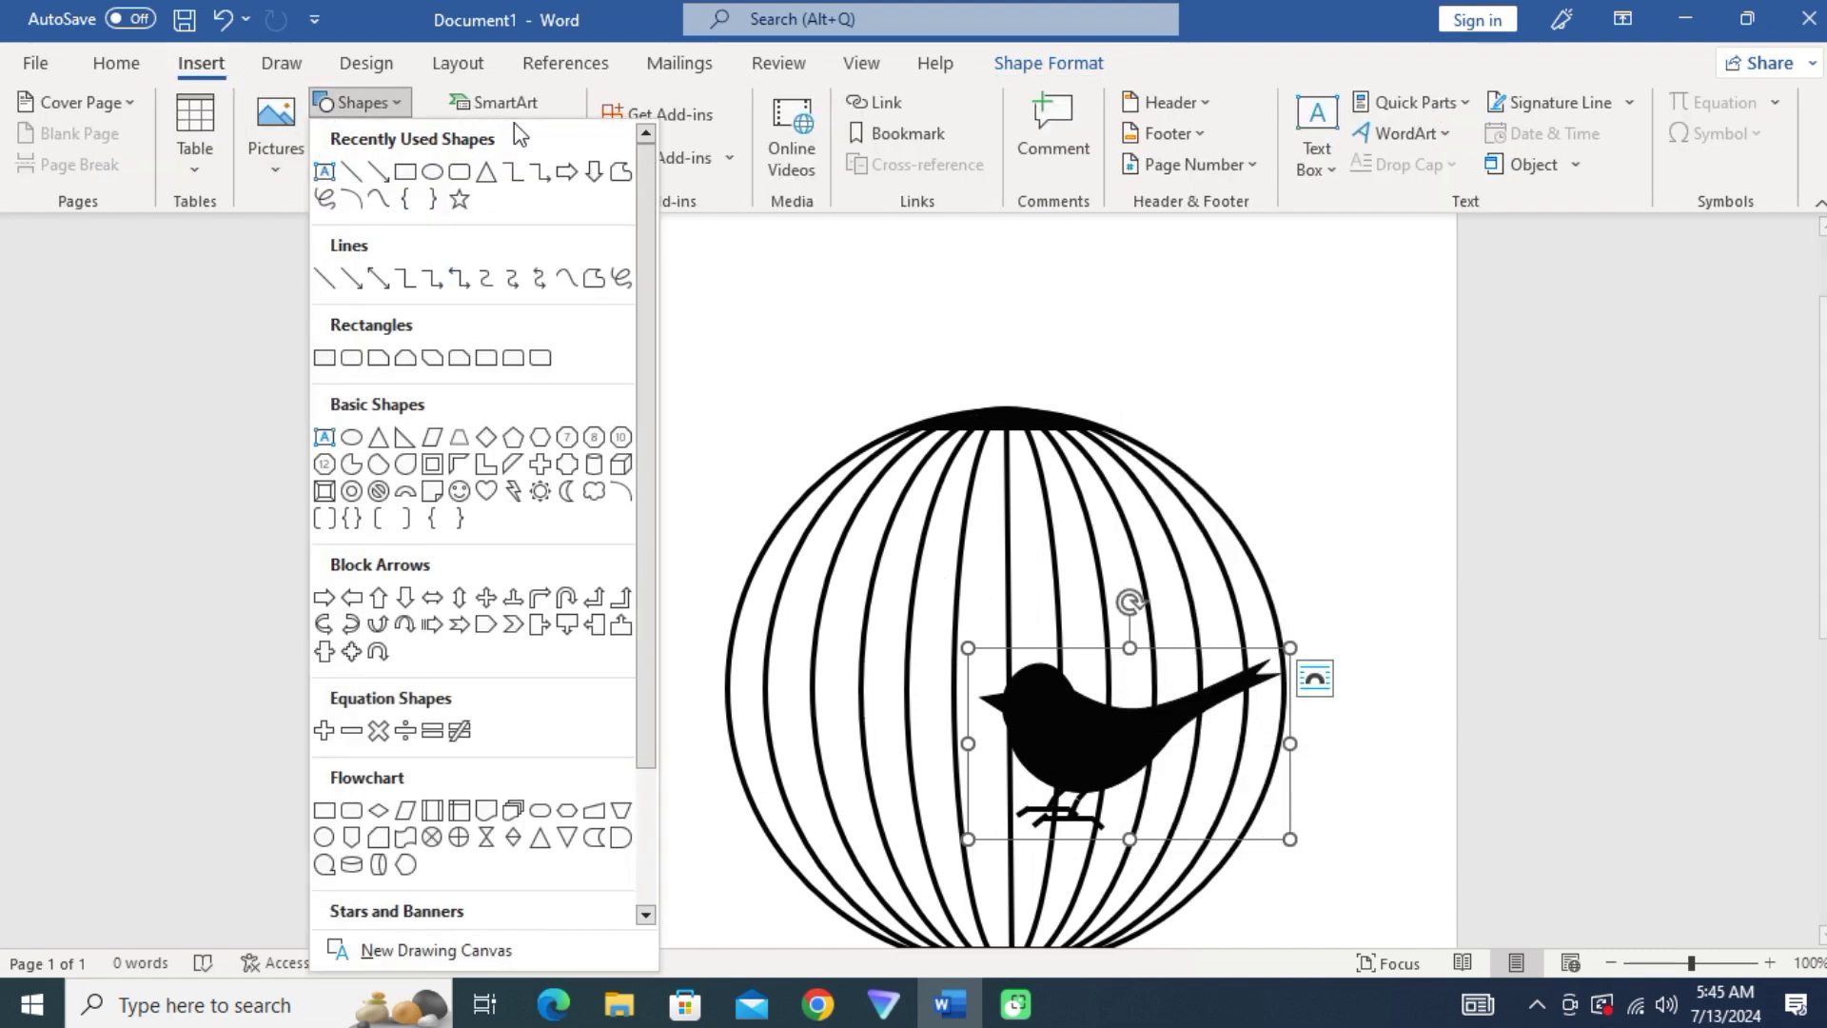
pyautogui.click(618, 173)
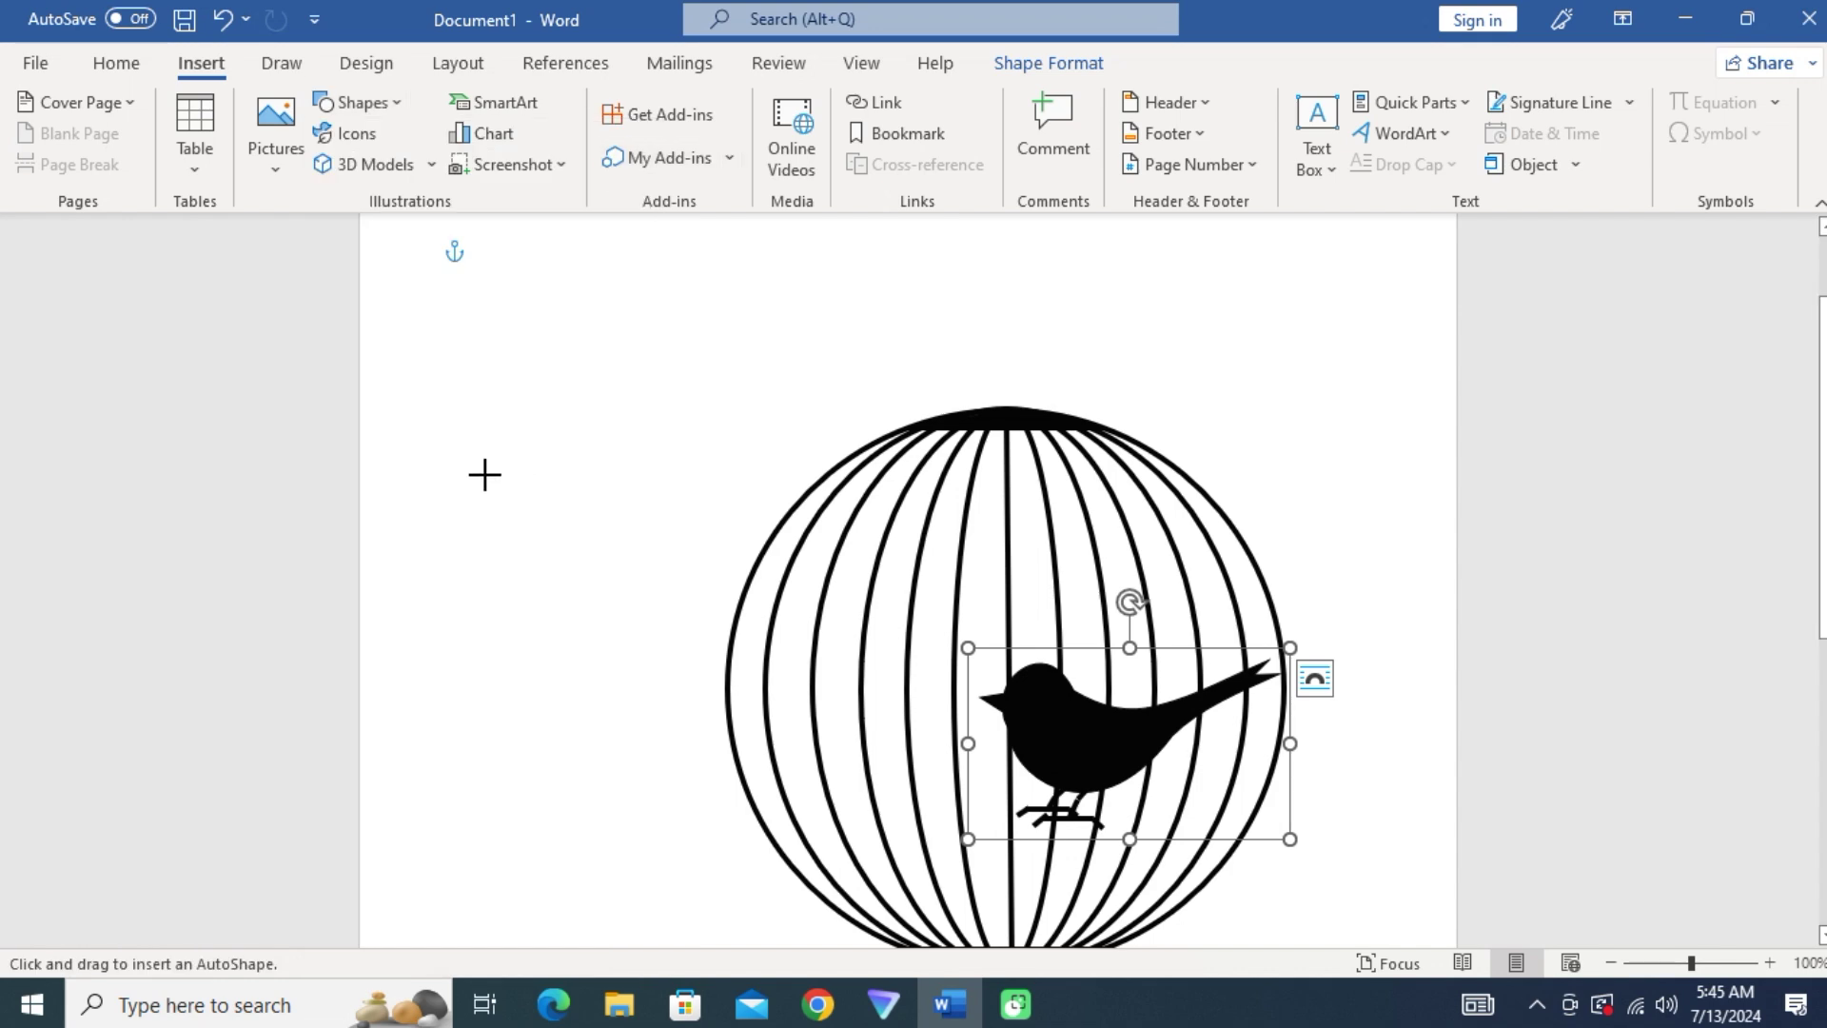
pyautogui.moveTo(598, 436); pyautogui.dragTo(573, 438)
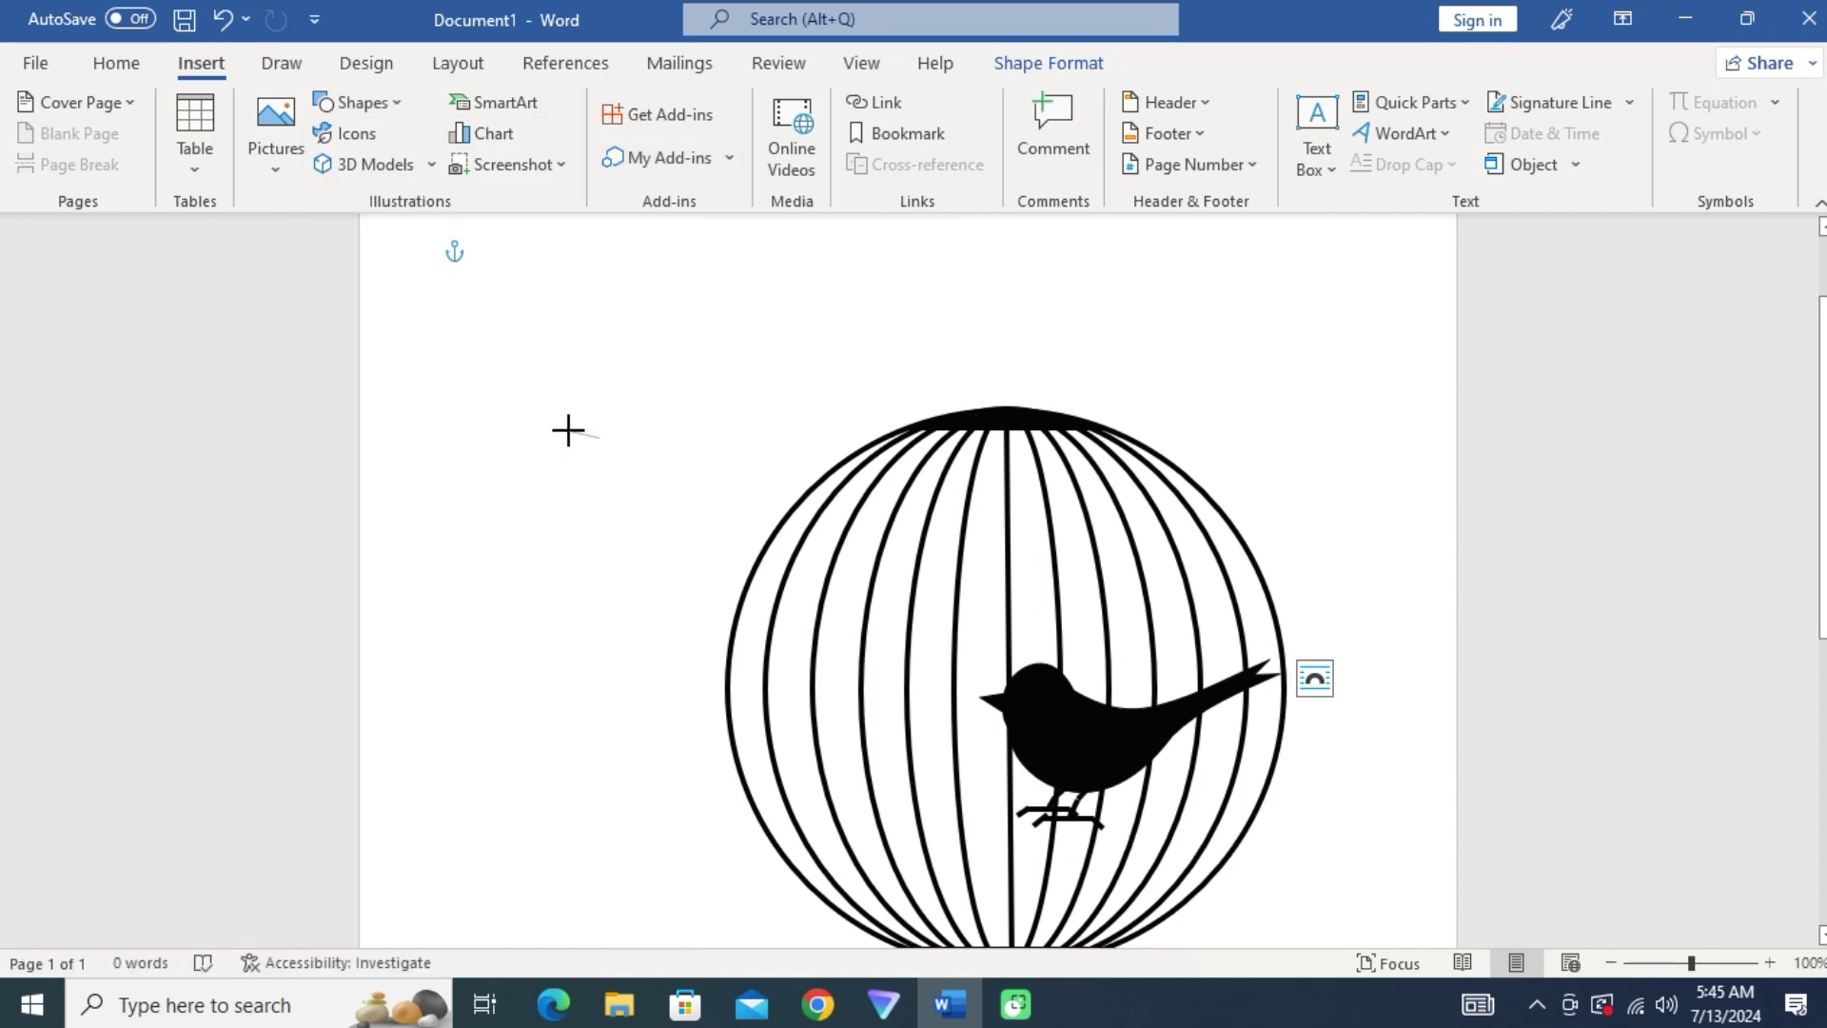
pyautogui.click(488, 467)
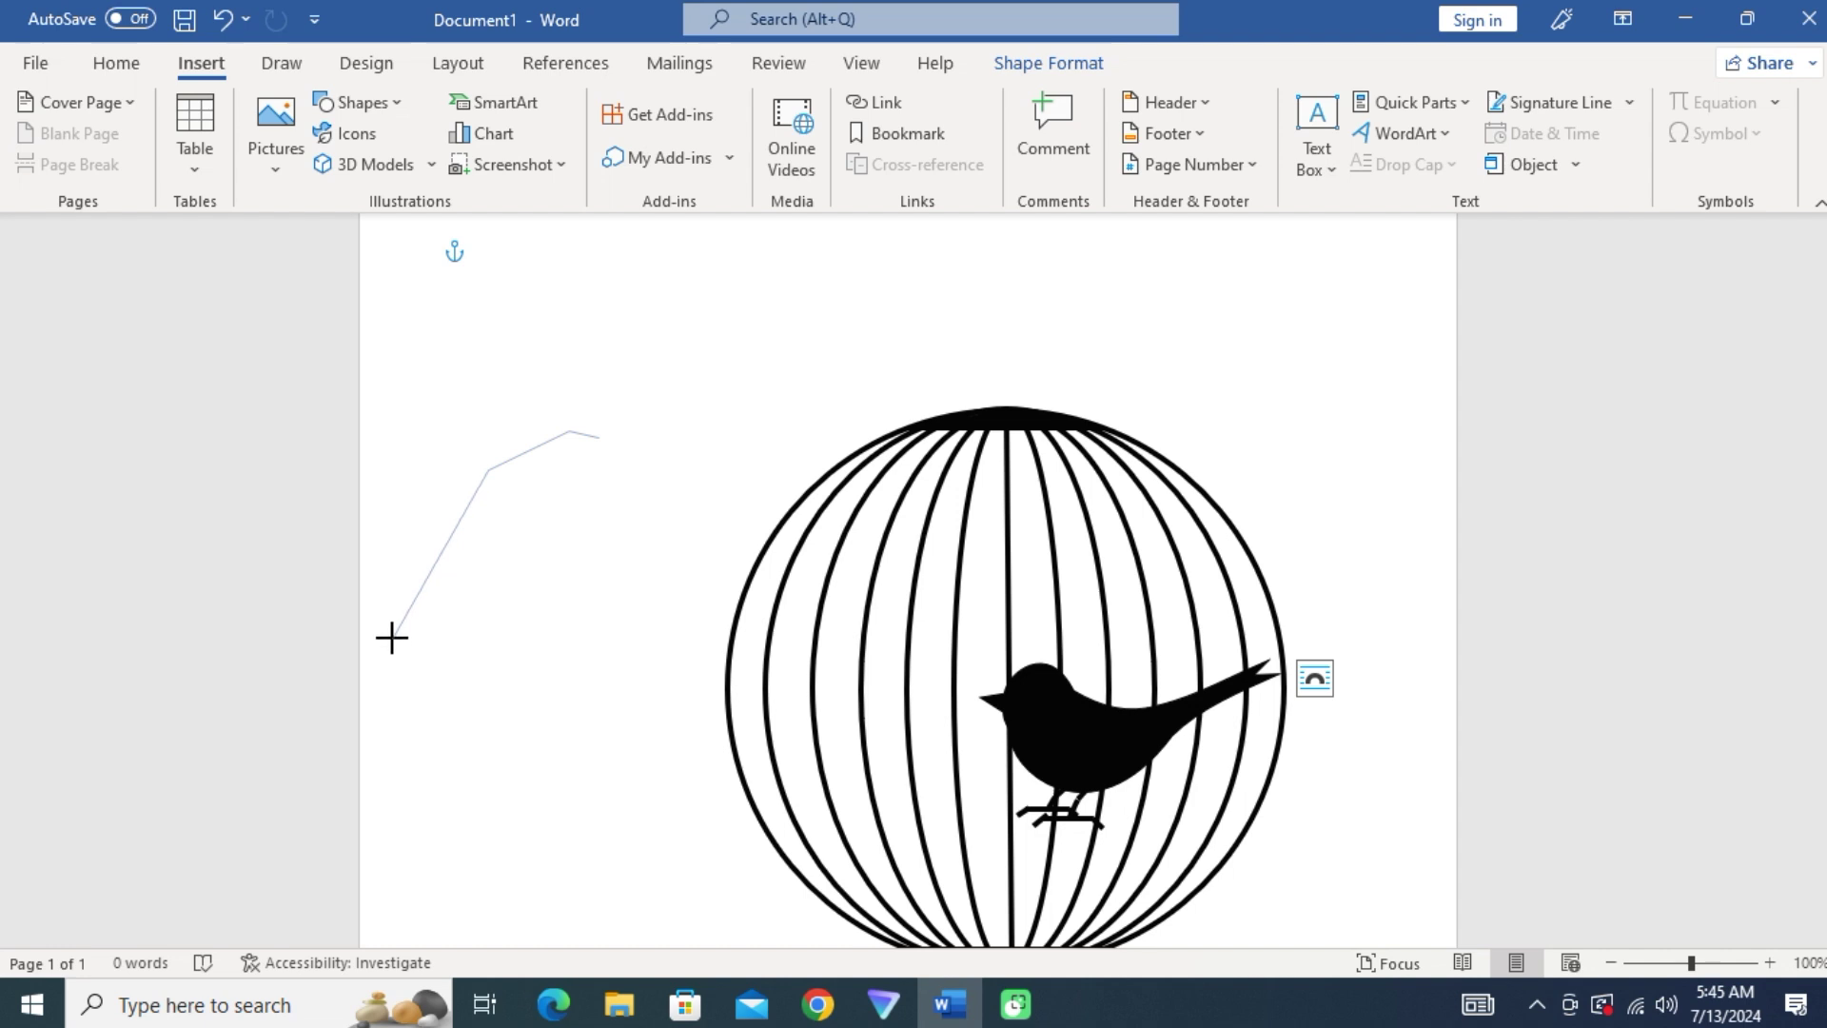
pyautogui.click(446, 597)
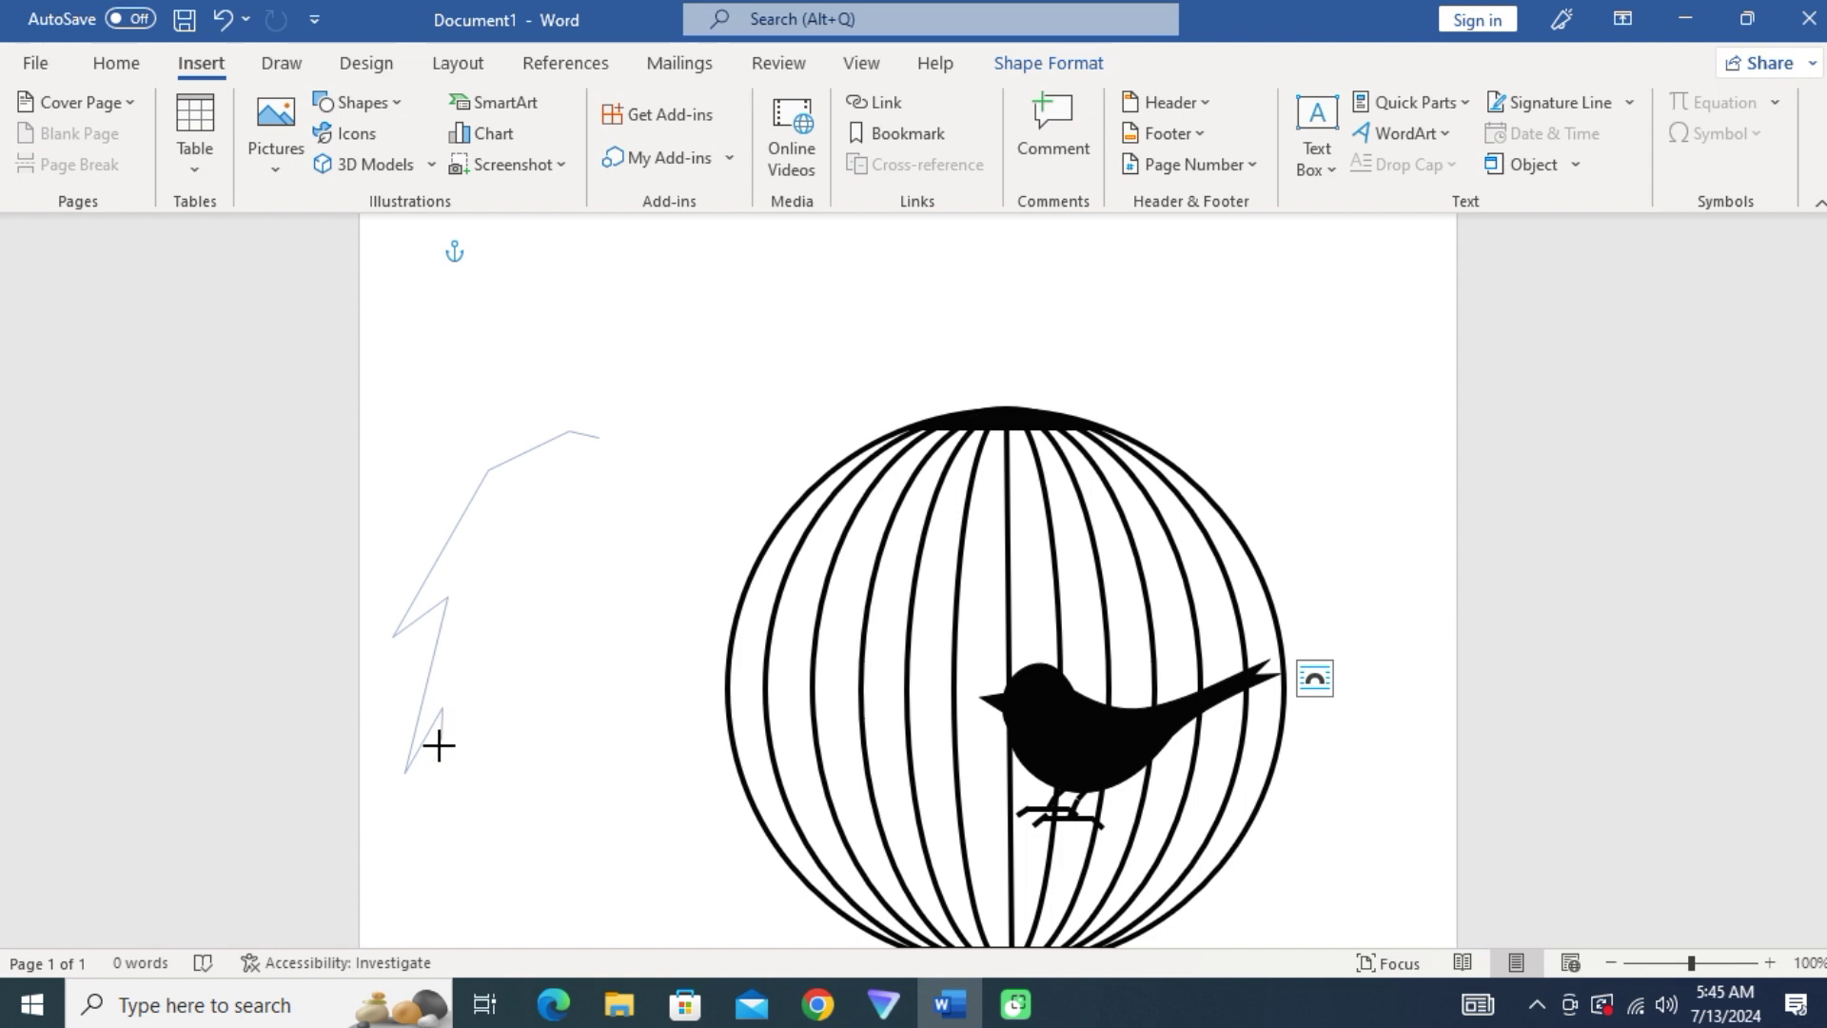
pyautogui.click(479, 620)
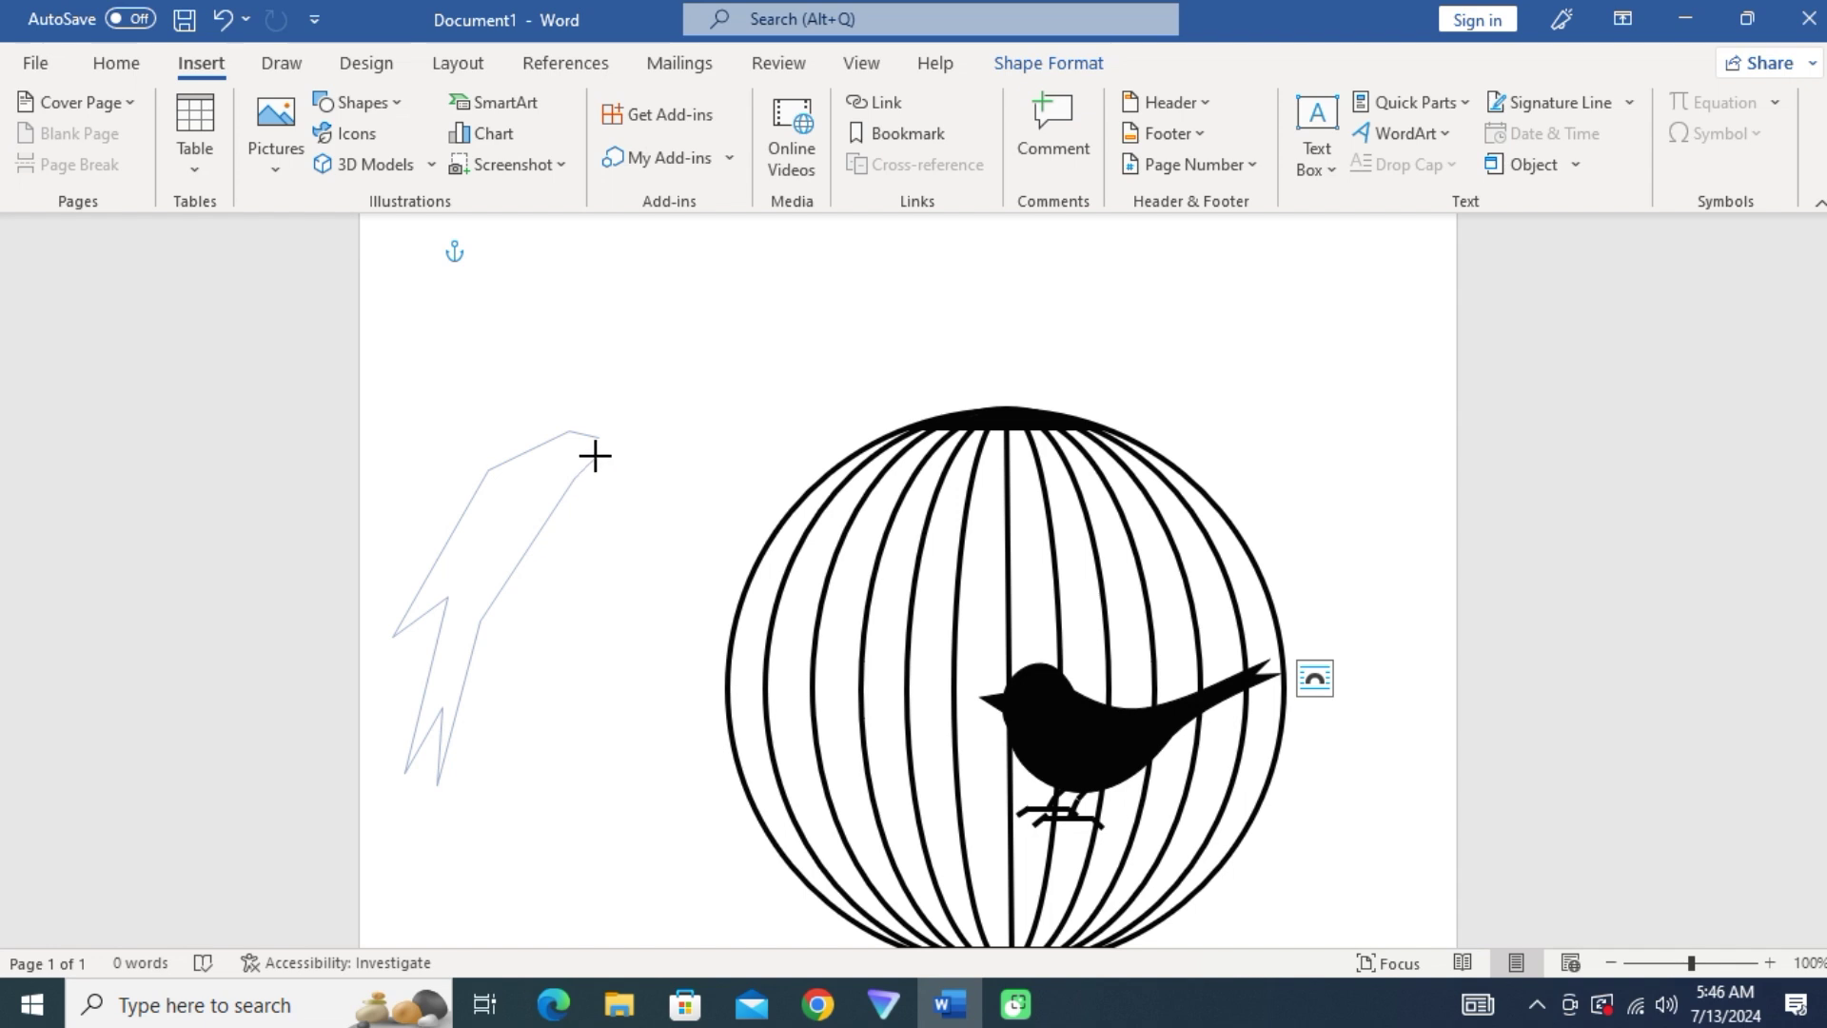
pyautogui.click(595, 456)
pyautogui.rightClick(573, 460)
# - Fill the freeform solid black and round its top into a head with a beak
pyautogui.press('Escape')
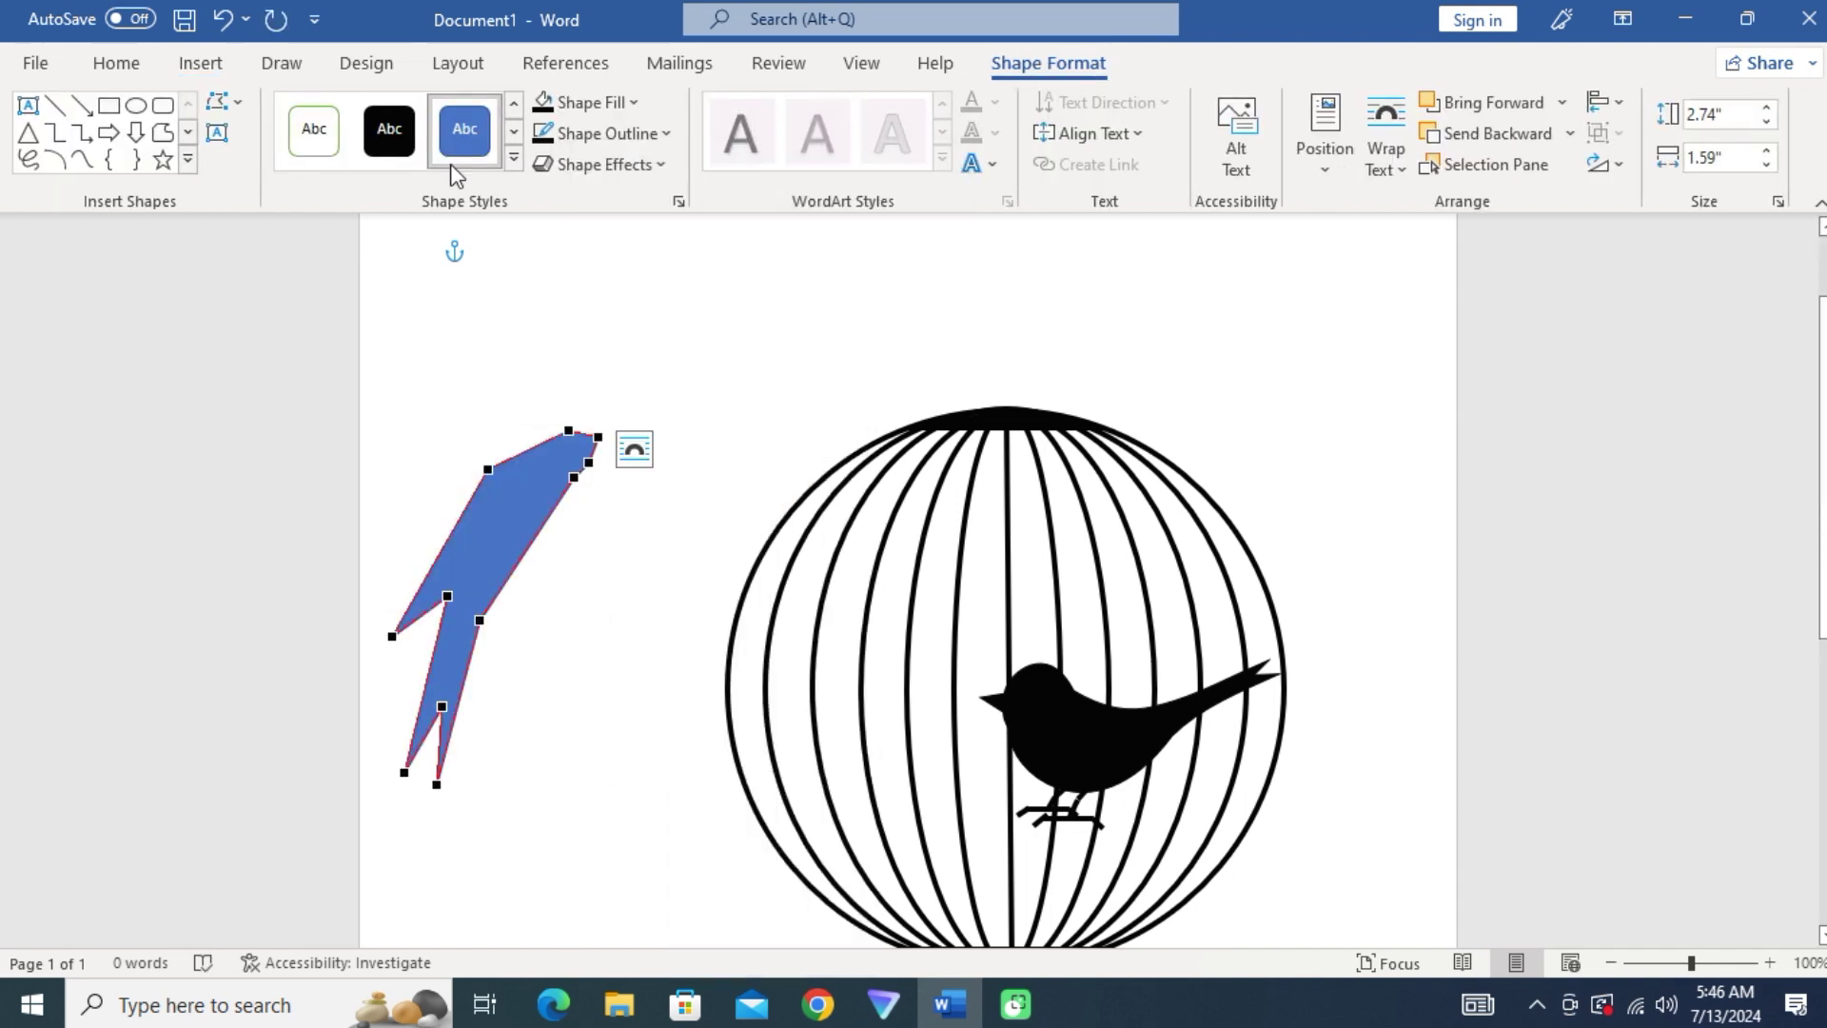
pyautogui.click(389, 129)
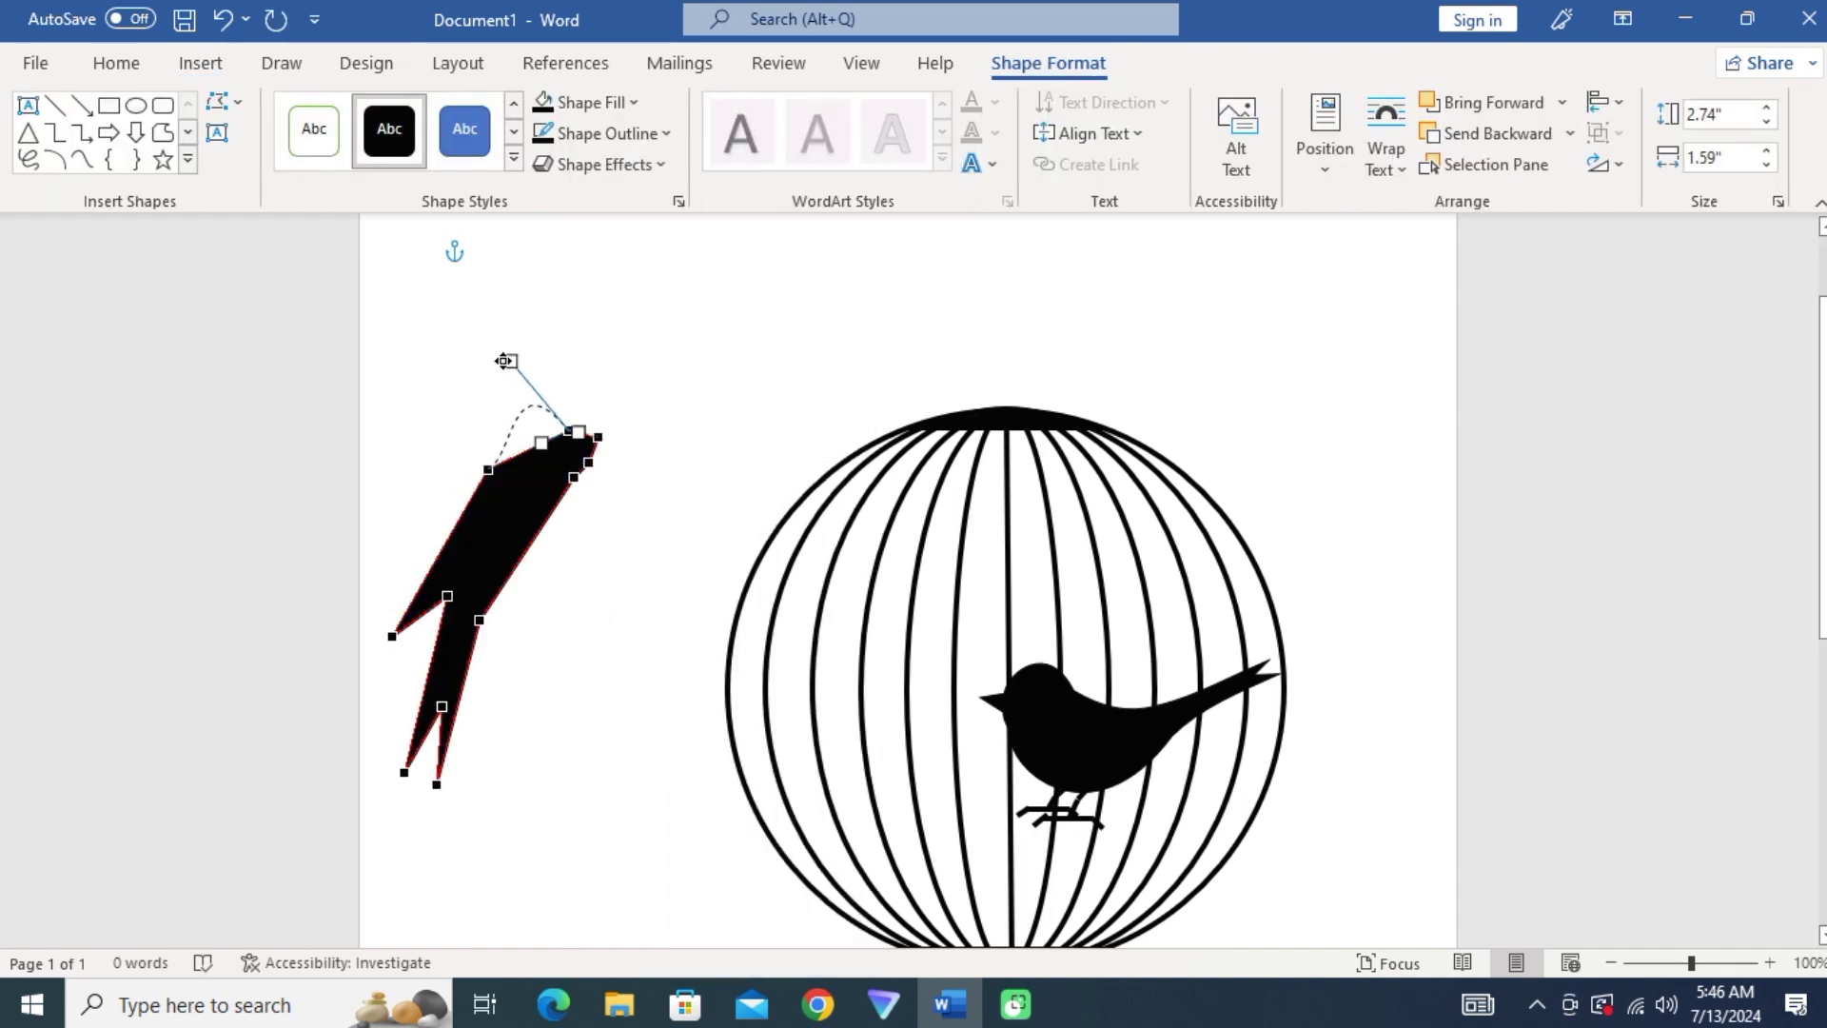
pyautogui.moveTo(565, 432); pyautogui.dragTo(530, 363)
pyautogui.moveTo(505, 447)
pyautogui.mouseDown()
pyautogui.moveTo(476, 401)
pyautogui.moveTo(584, 424)
pyautogui.mouseUp()
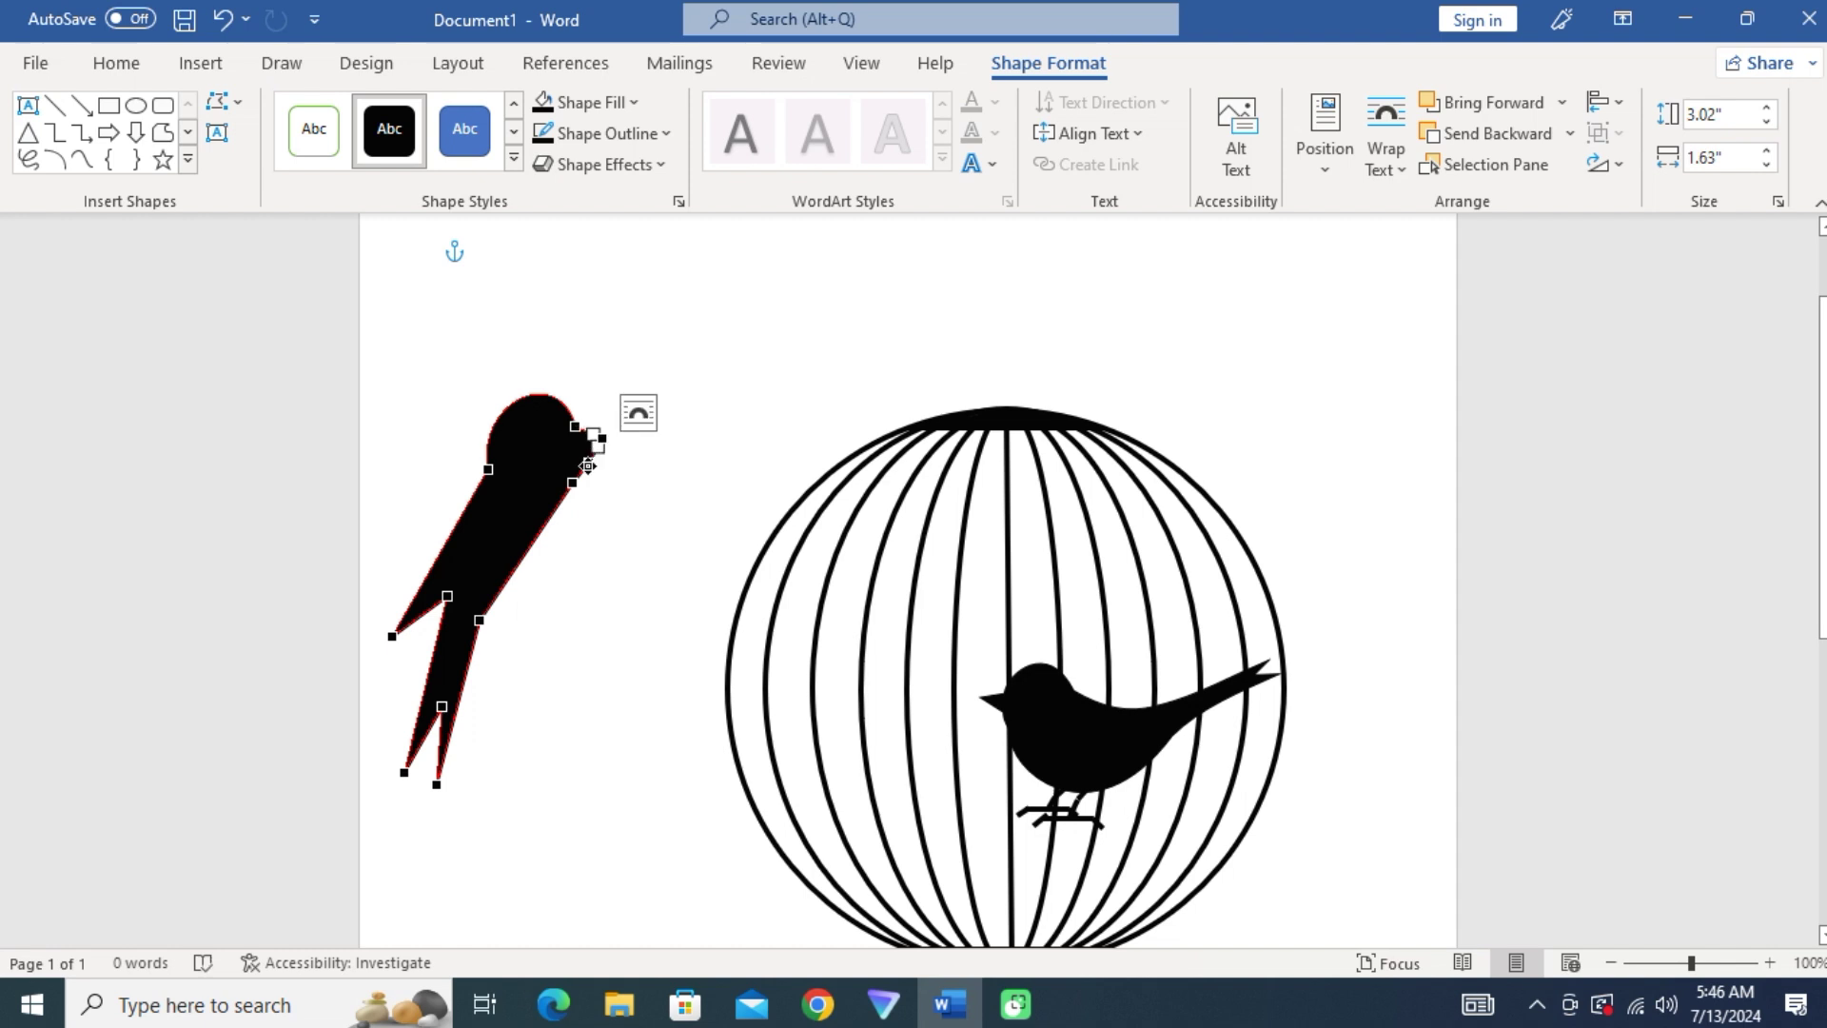
pyautogui.moveTo(594, 440); pyautogui.dragTo(582, 455)
# - Bulge the belly outward and reshape the curves toward and along the tail
pyautogui.click(574, 483)
pyautogui.moveTo(537, 528); pyautogui.dragTo(603, 632)
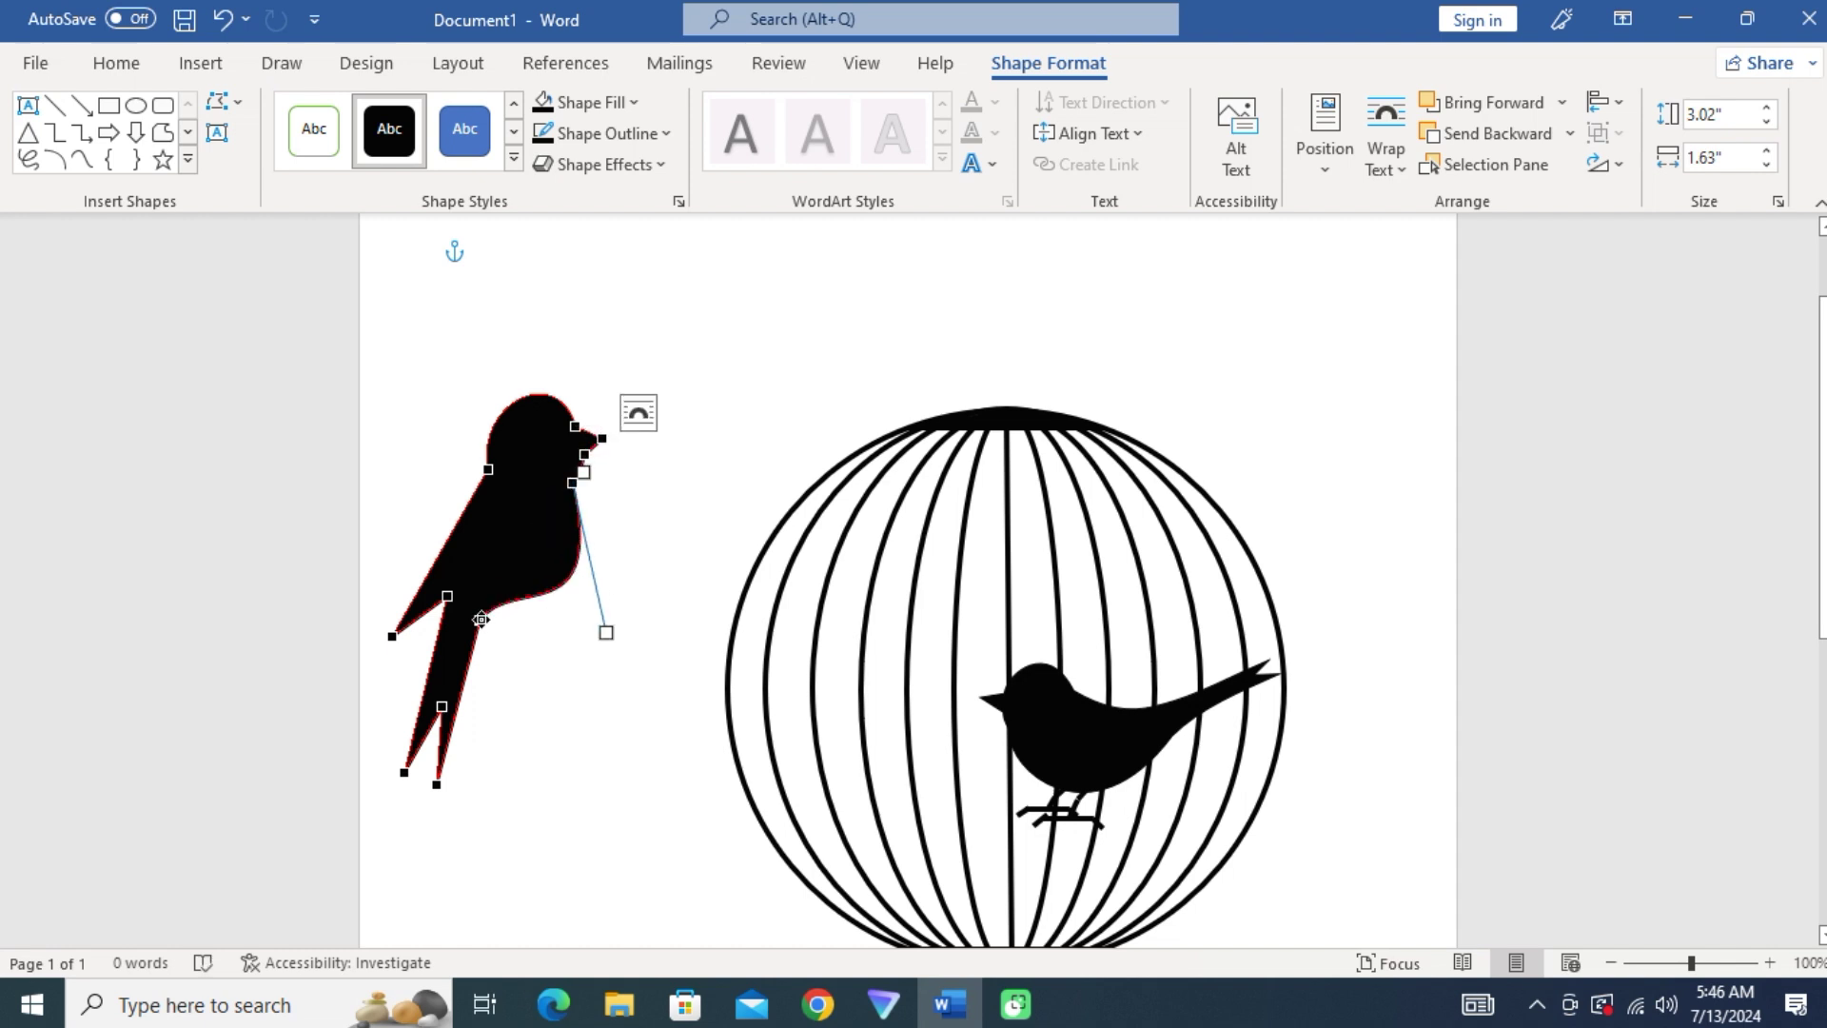
pyautogui.click(479, 620)
pyautogui.moveTo(505, 579)
pyautogui.mouseDown()
pyautogui.moveTo(510, 631)
pyautogui.moveTo(586, 617)
pyautogui.mouseUp()
pyautogui.click(572, 483)
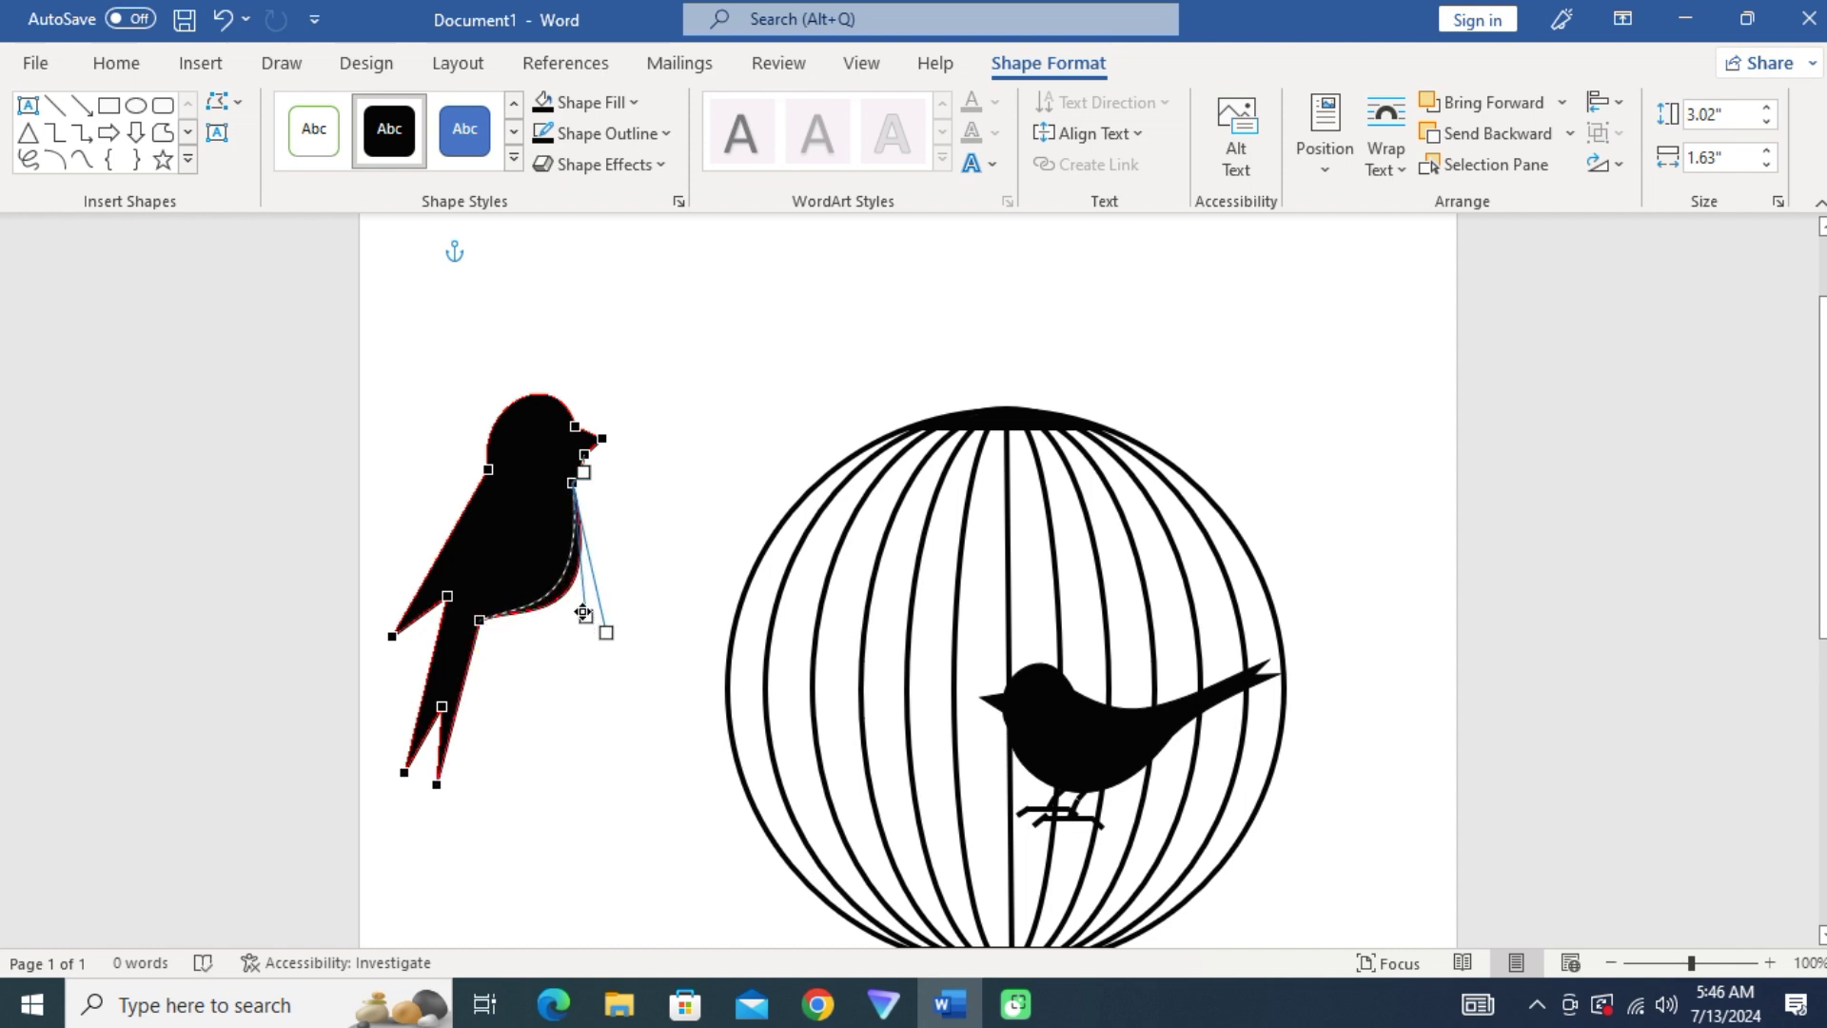
pyautogui.click(479, 620)
pyautogui.moveTo(465, 678); pyautogui.dragTo(458, 674)
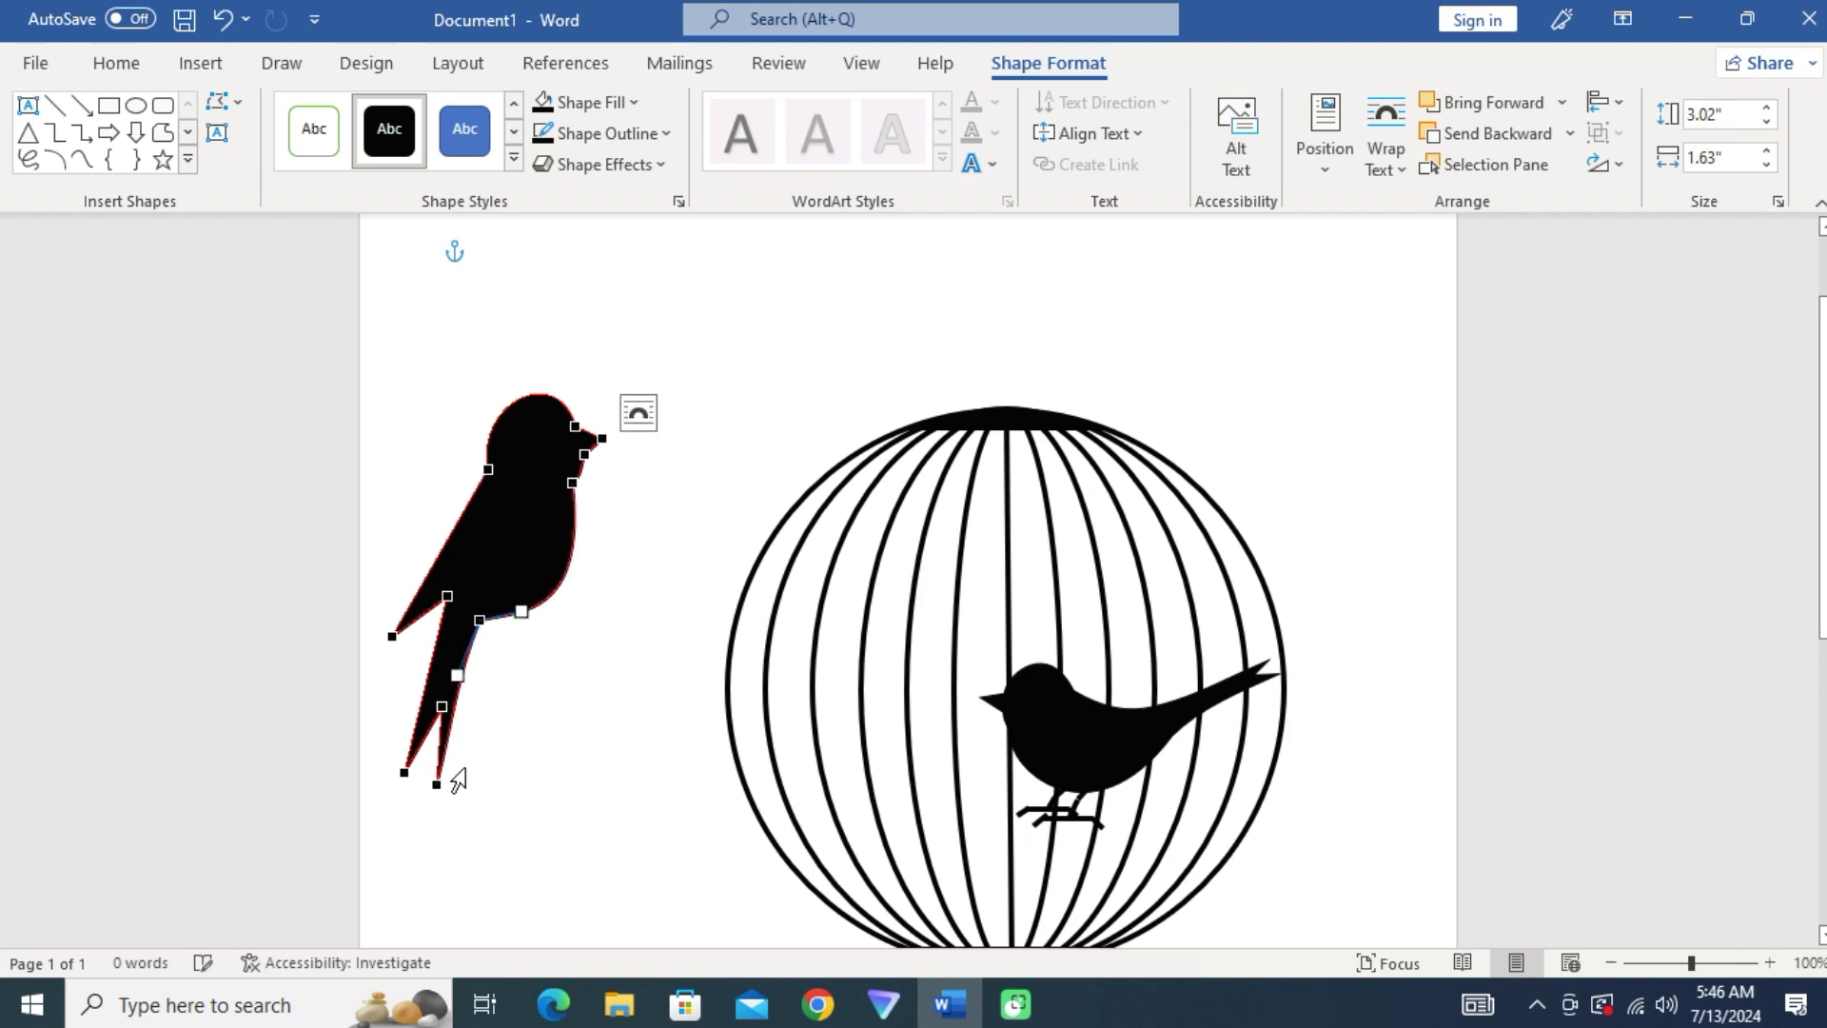
pyautogui.click(441, 706)
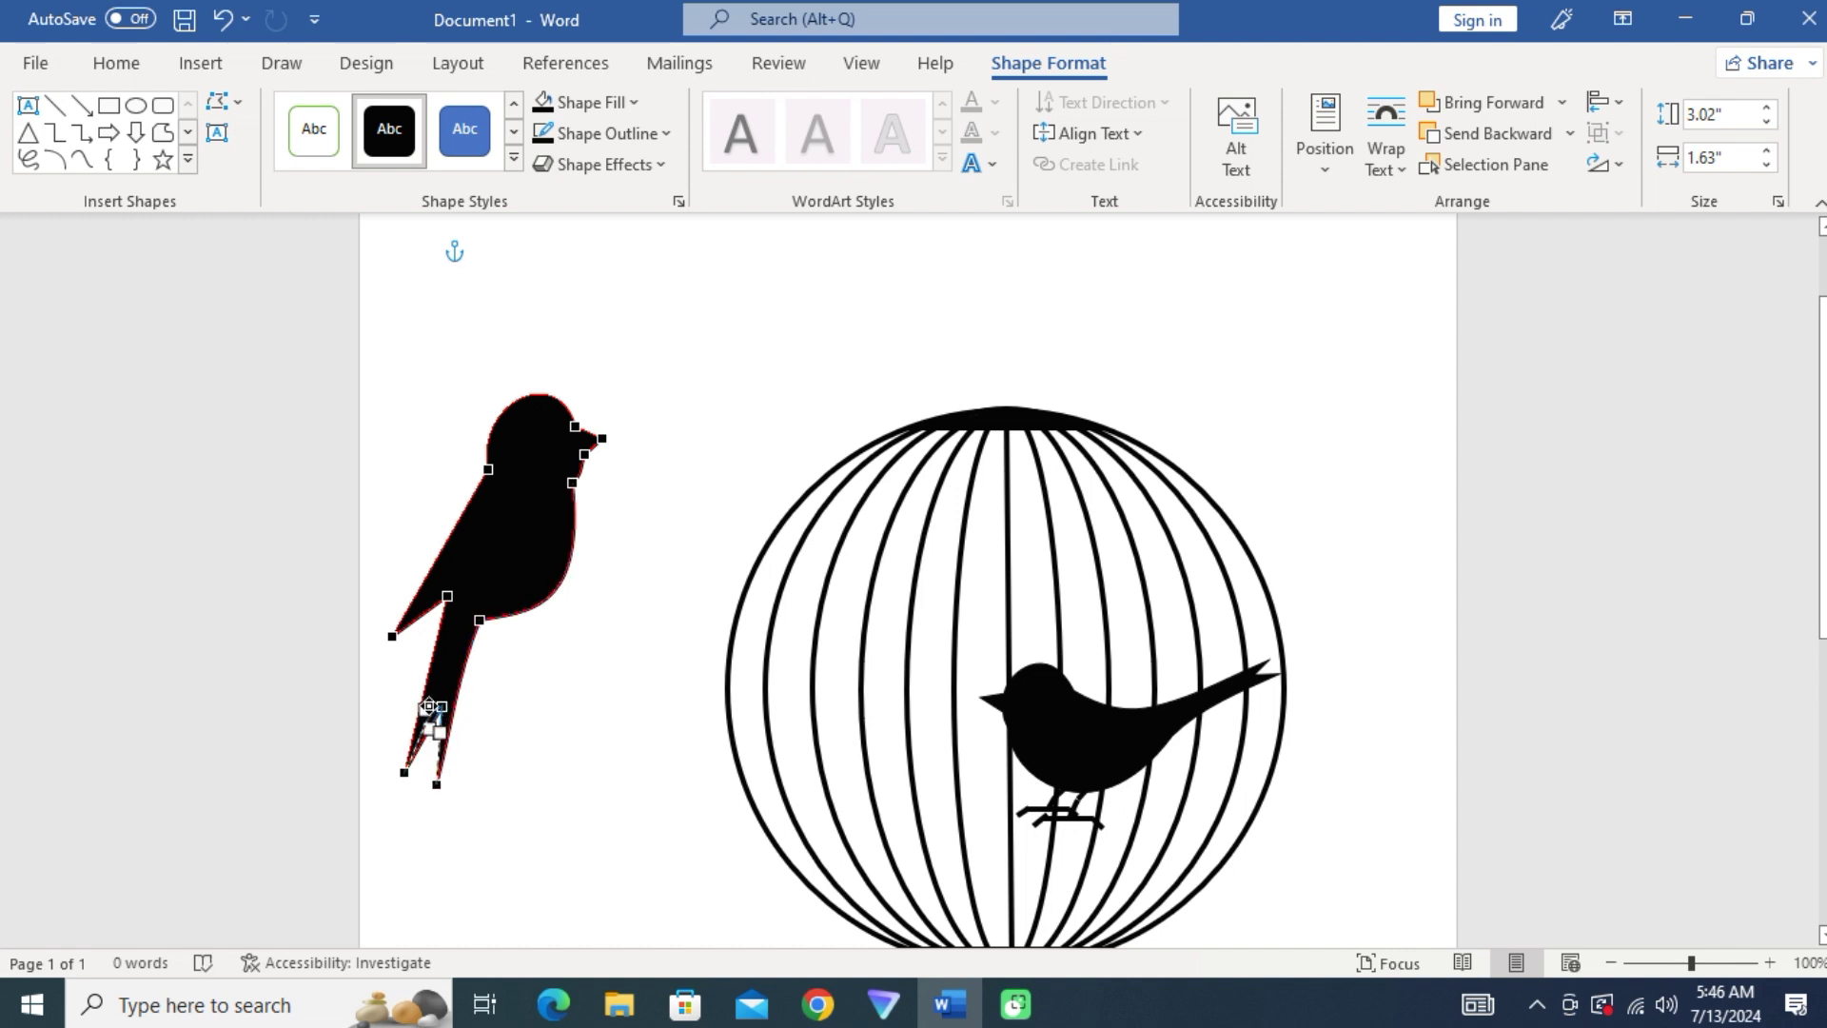
pyautogui.moveTo(440, 683)
pyautogui.mouseDown()
pyautogui.moveTo(437, 581)
pyautogui.moveTo(453, 571)
pyautogui.mouseUp()
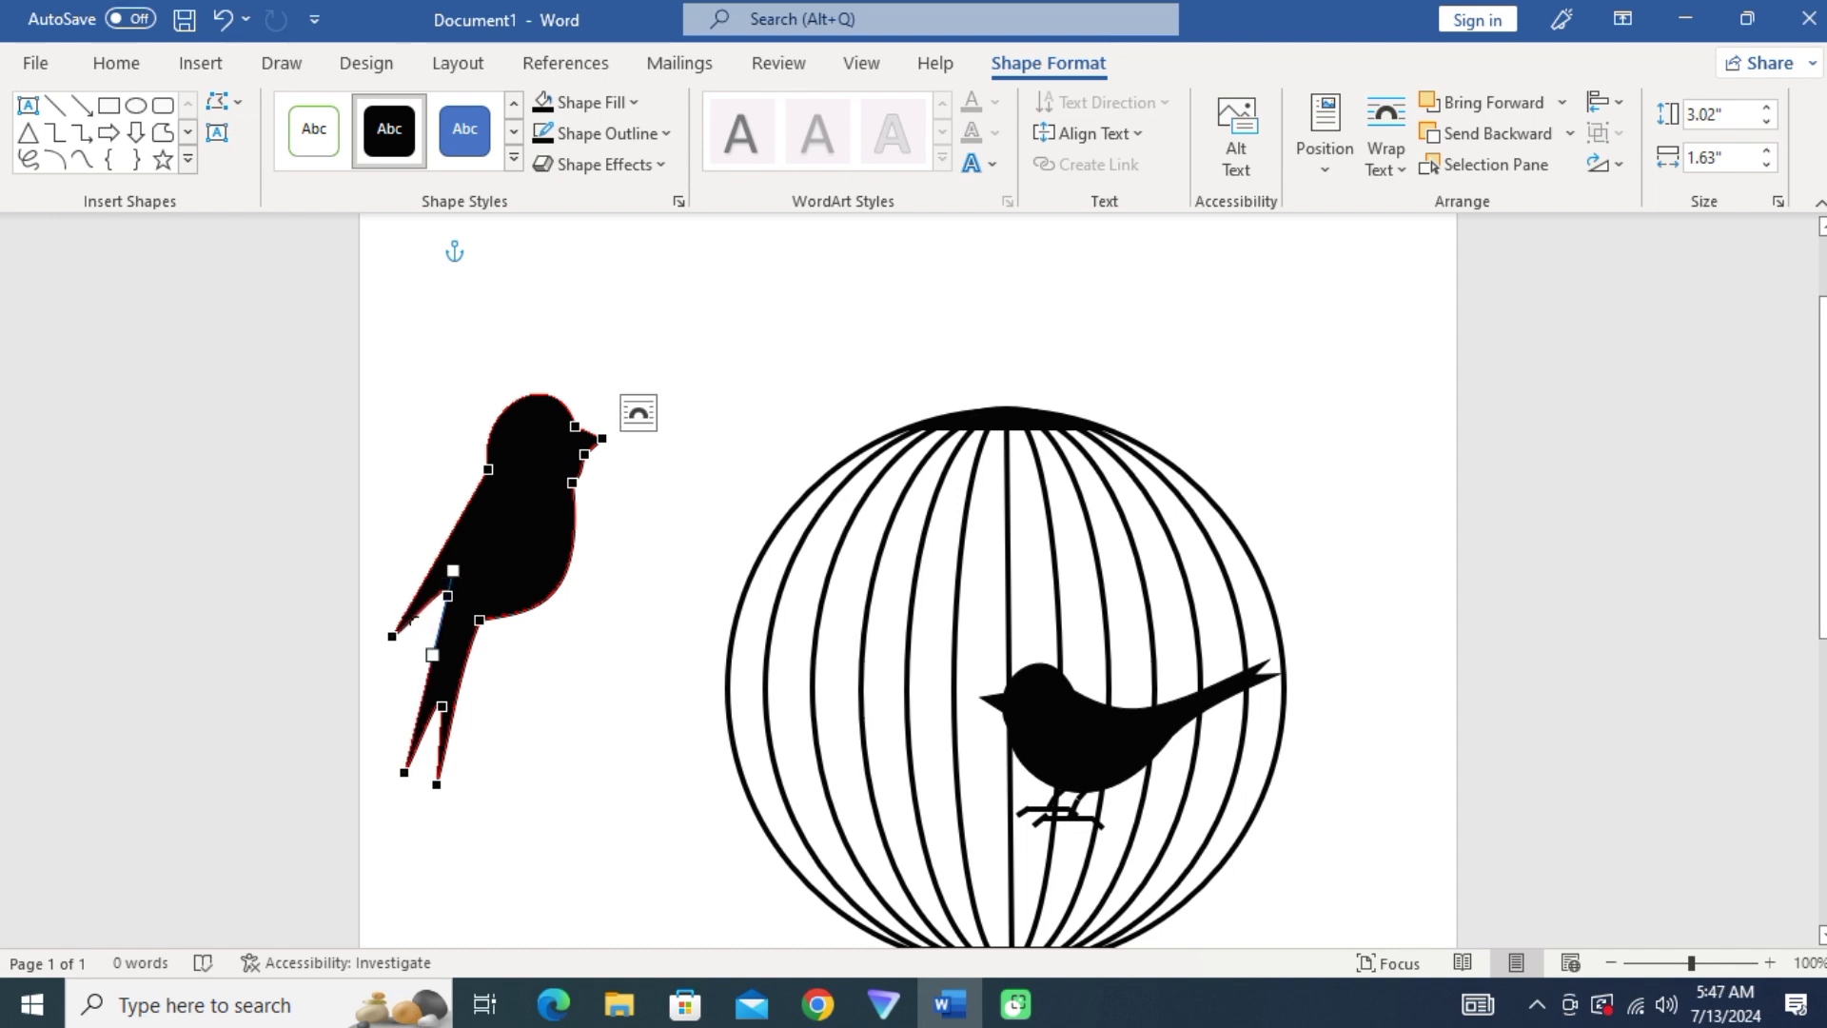
# - Pull the neck curve down toward the belly to refine the silhouette
pyautogui.click(489, 471)
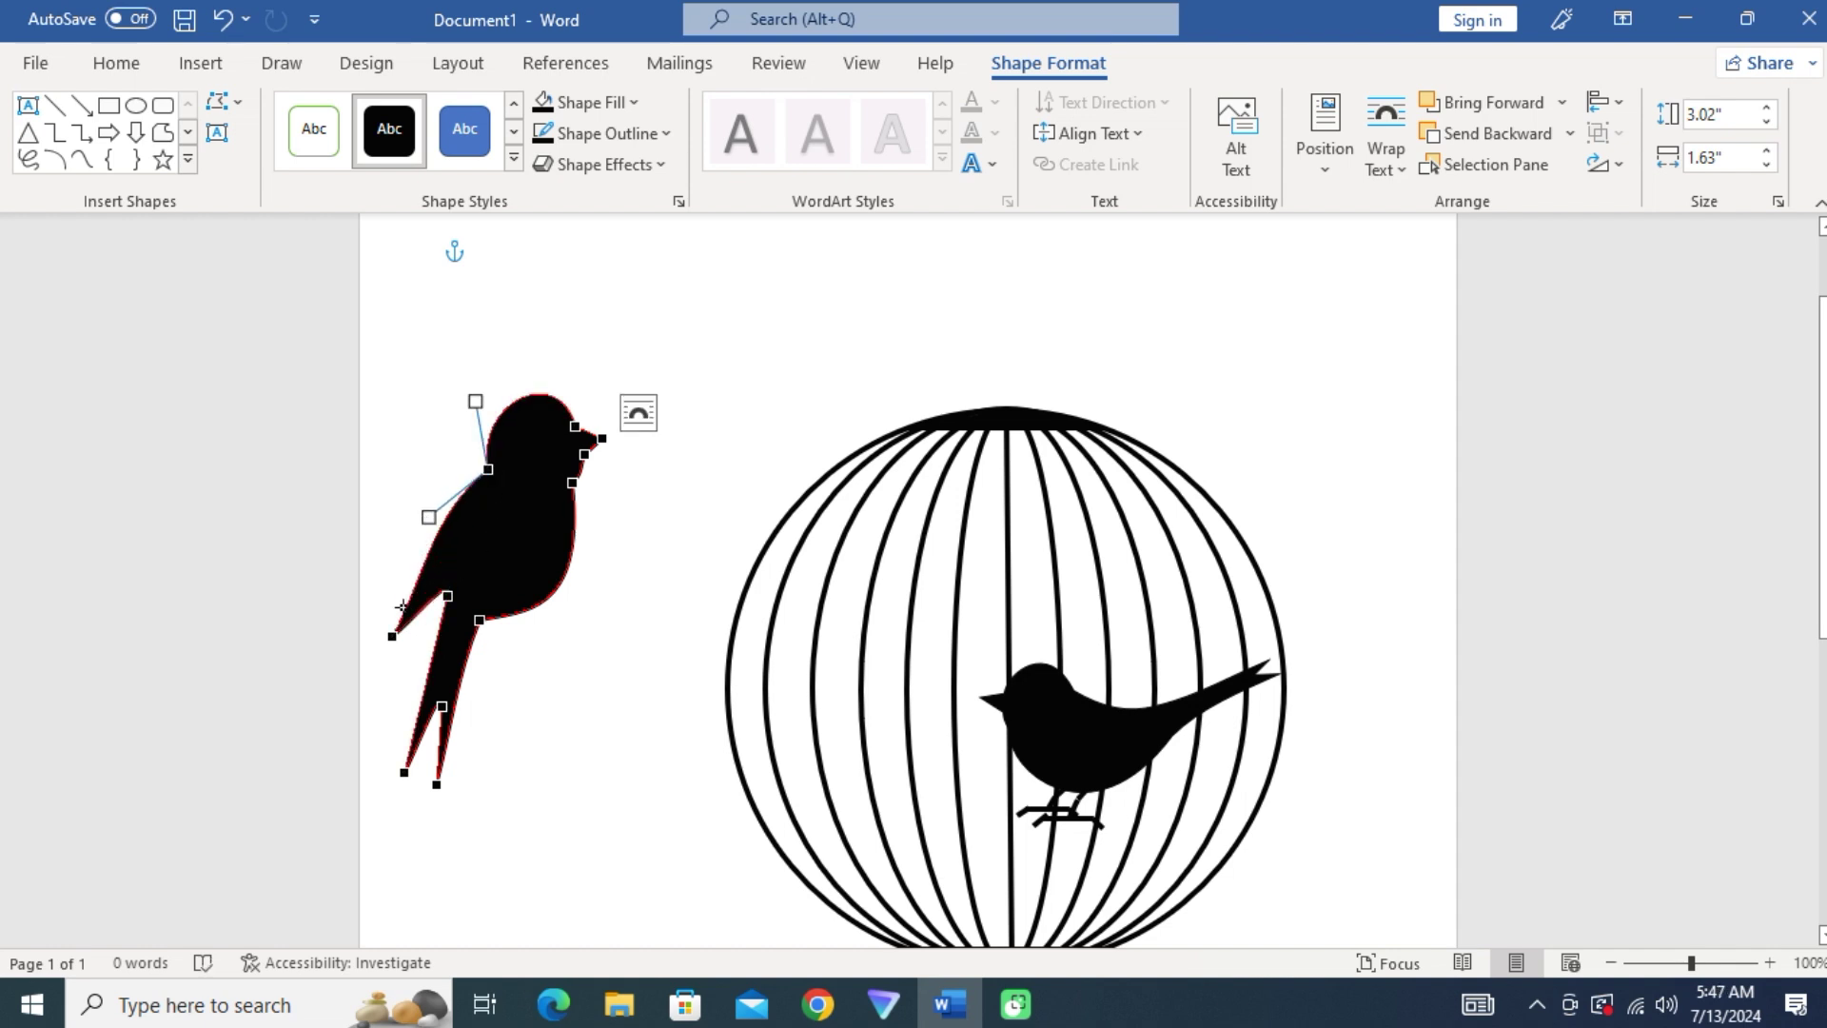
pyautogui.click(471, 533)
pyautogui.rightClick(471, 533)
pyautogui.click(620, 514)
pyautogui.click(391, 632)
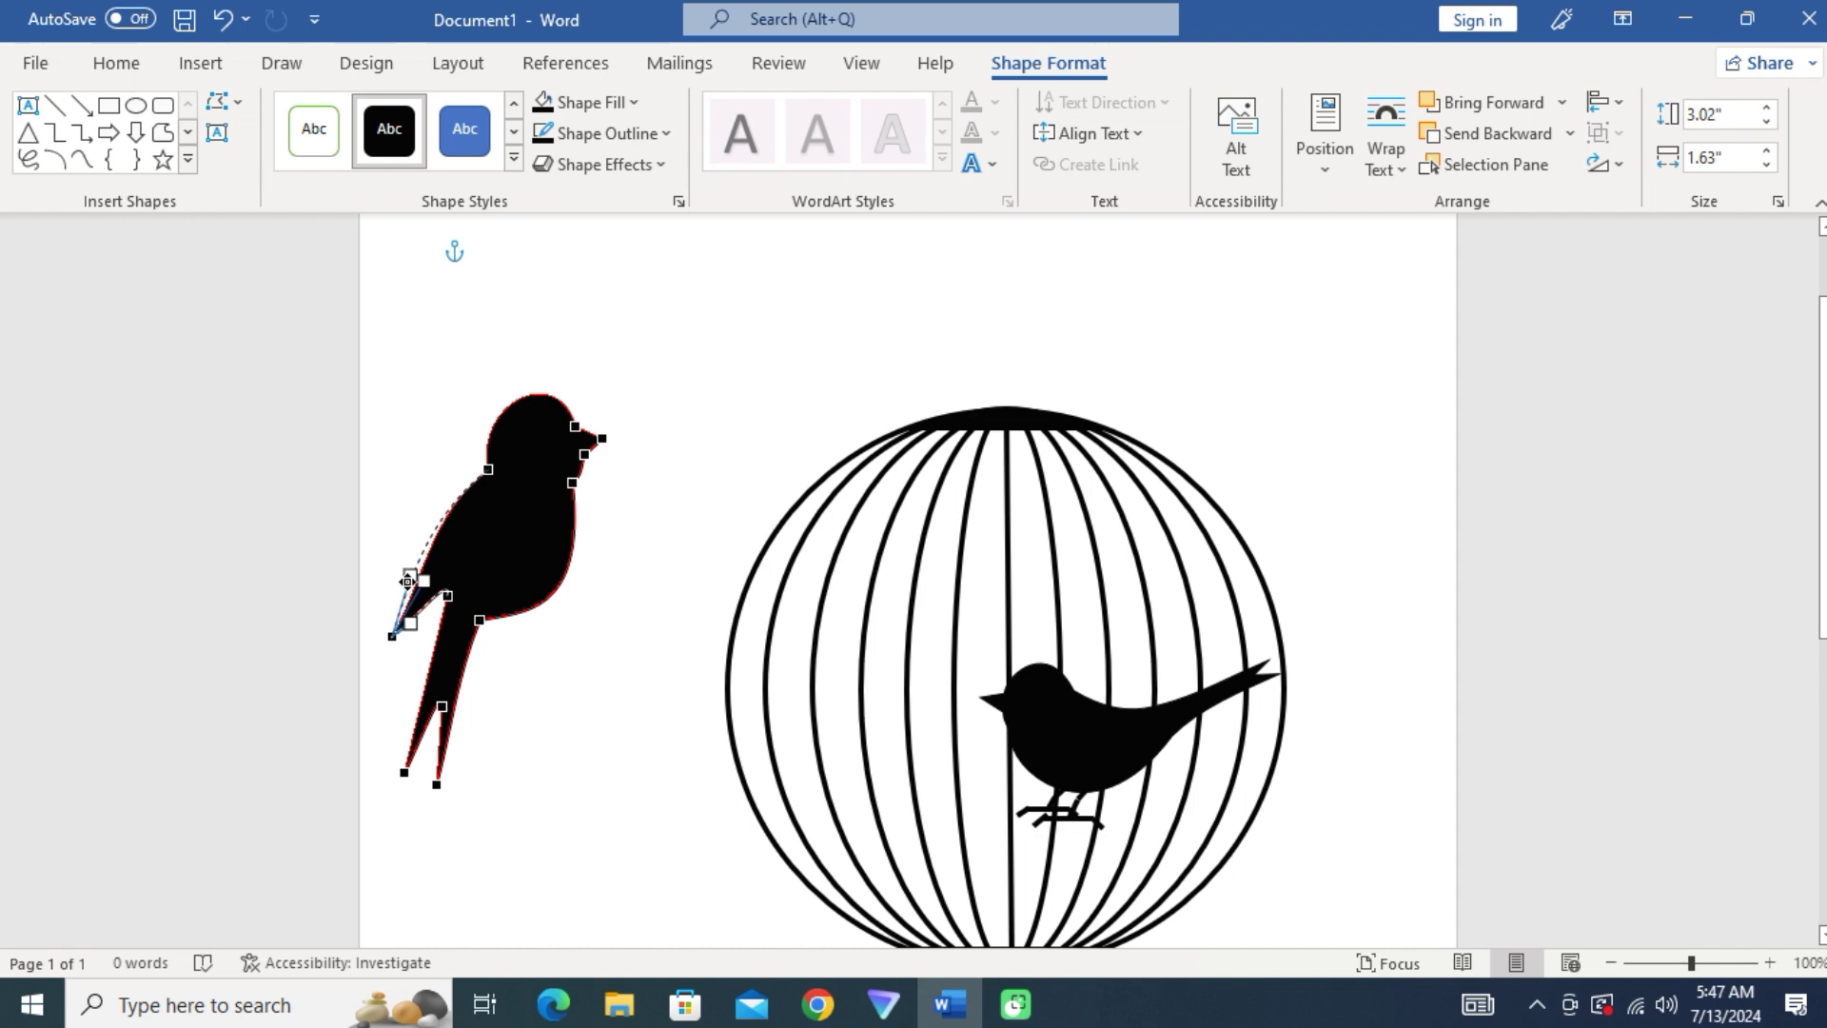
pyautogui.click(572, 482)
pyautogui.moveTo(564, 492); pyautogui.dragTo(571, 616)
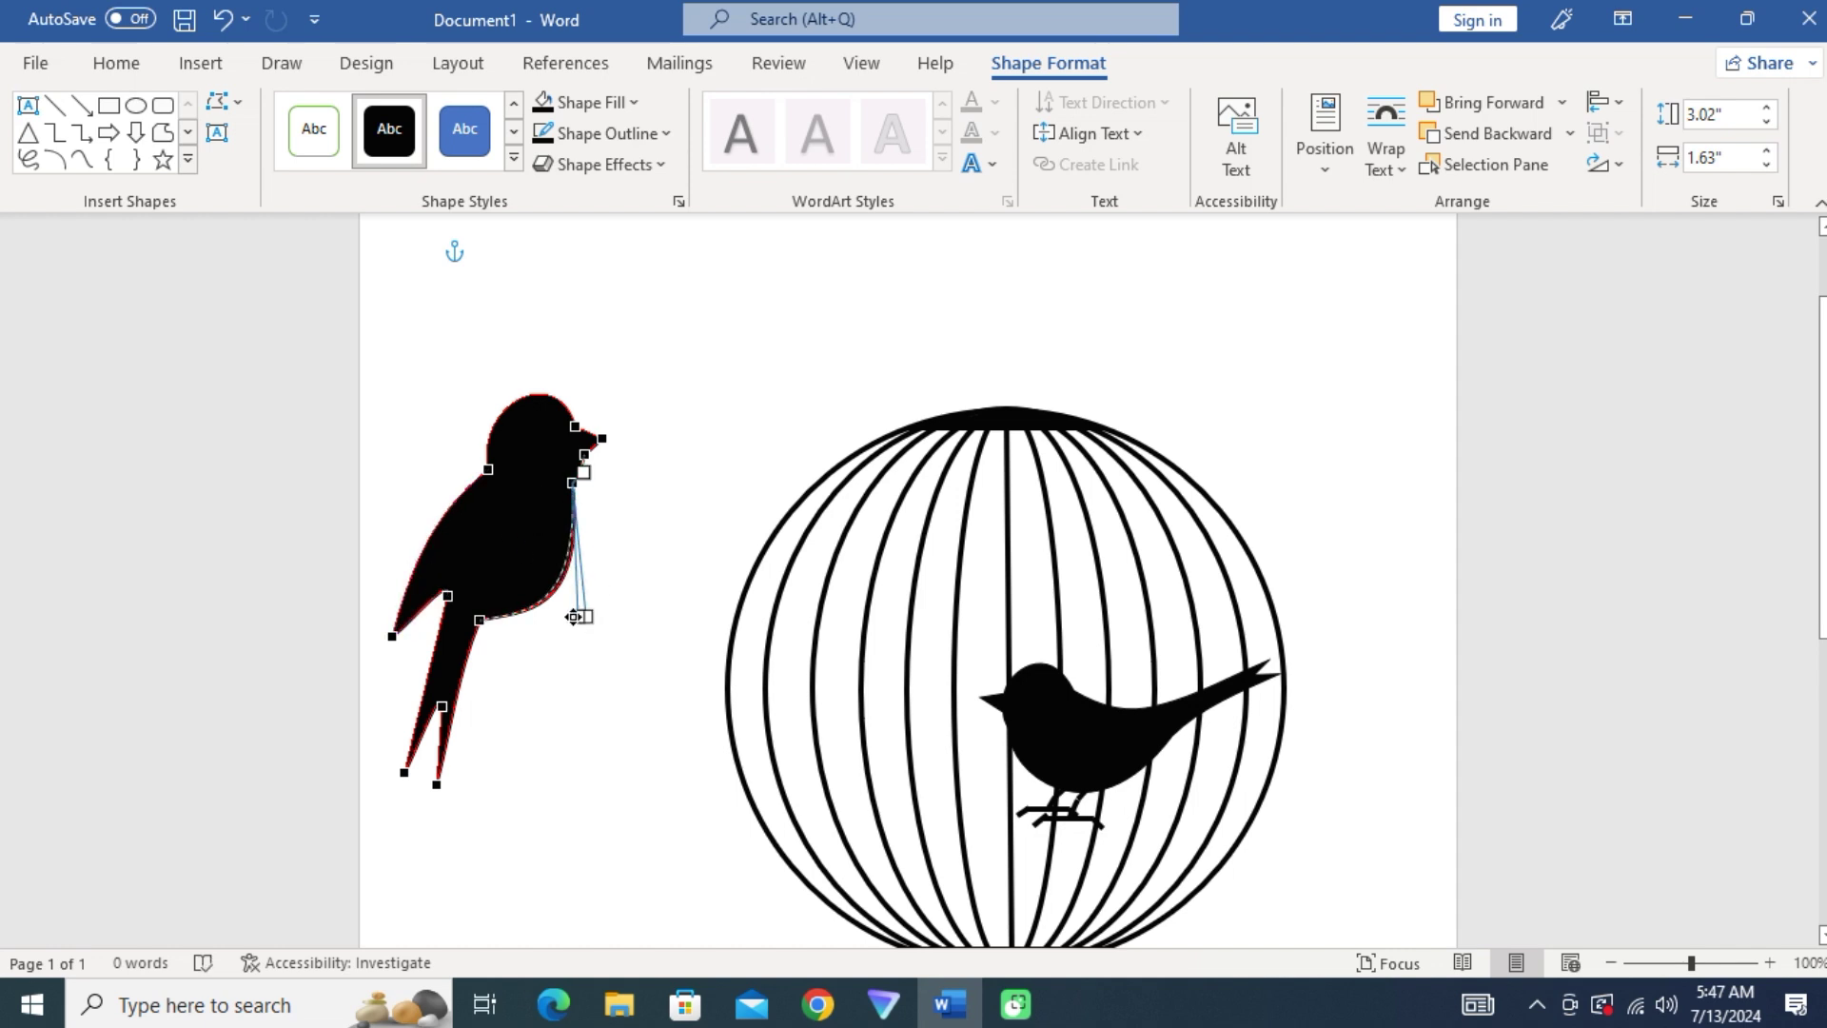
pyautogui.click(480, 621)
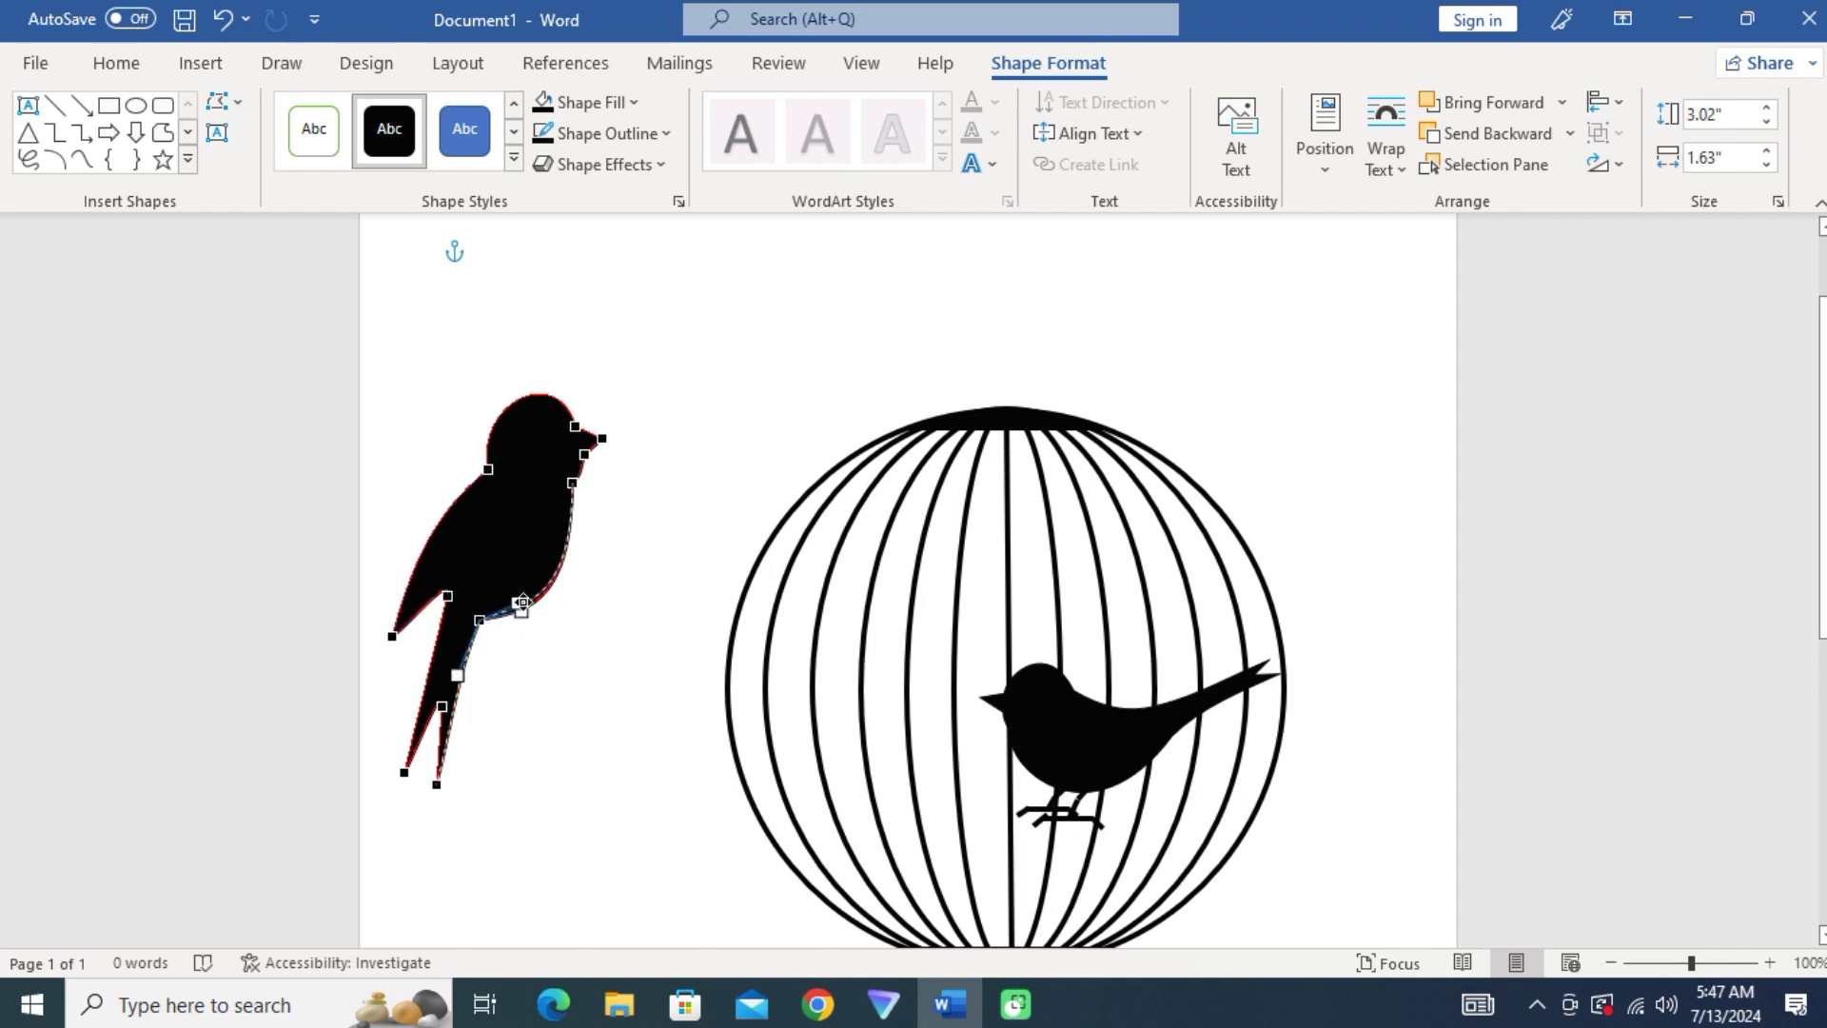
pyautogui.click(593, 516)
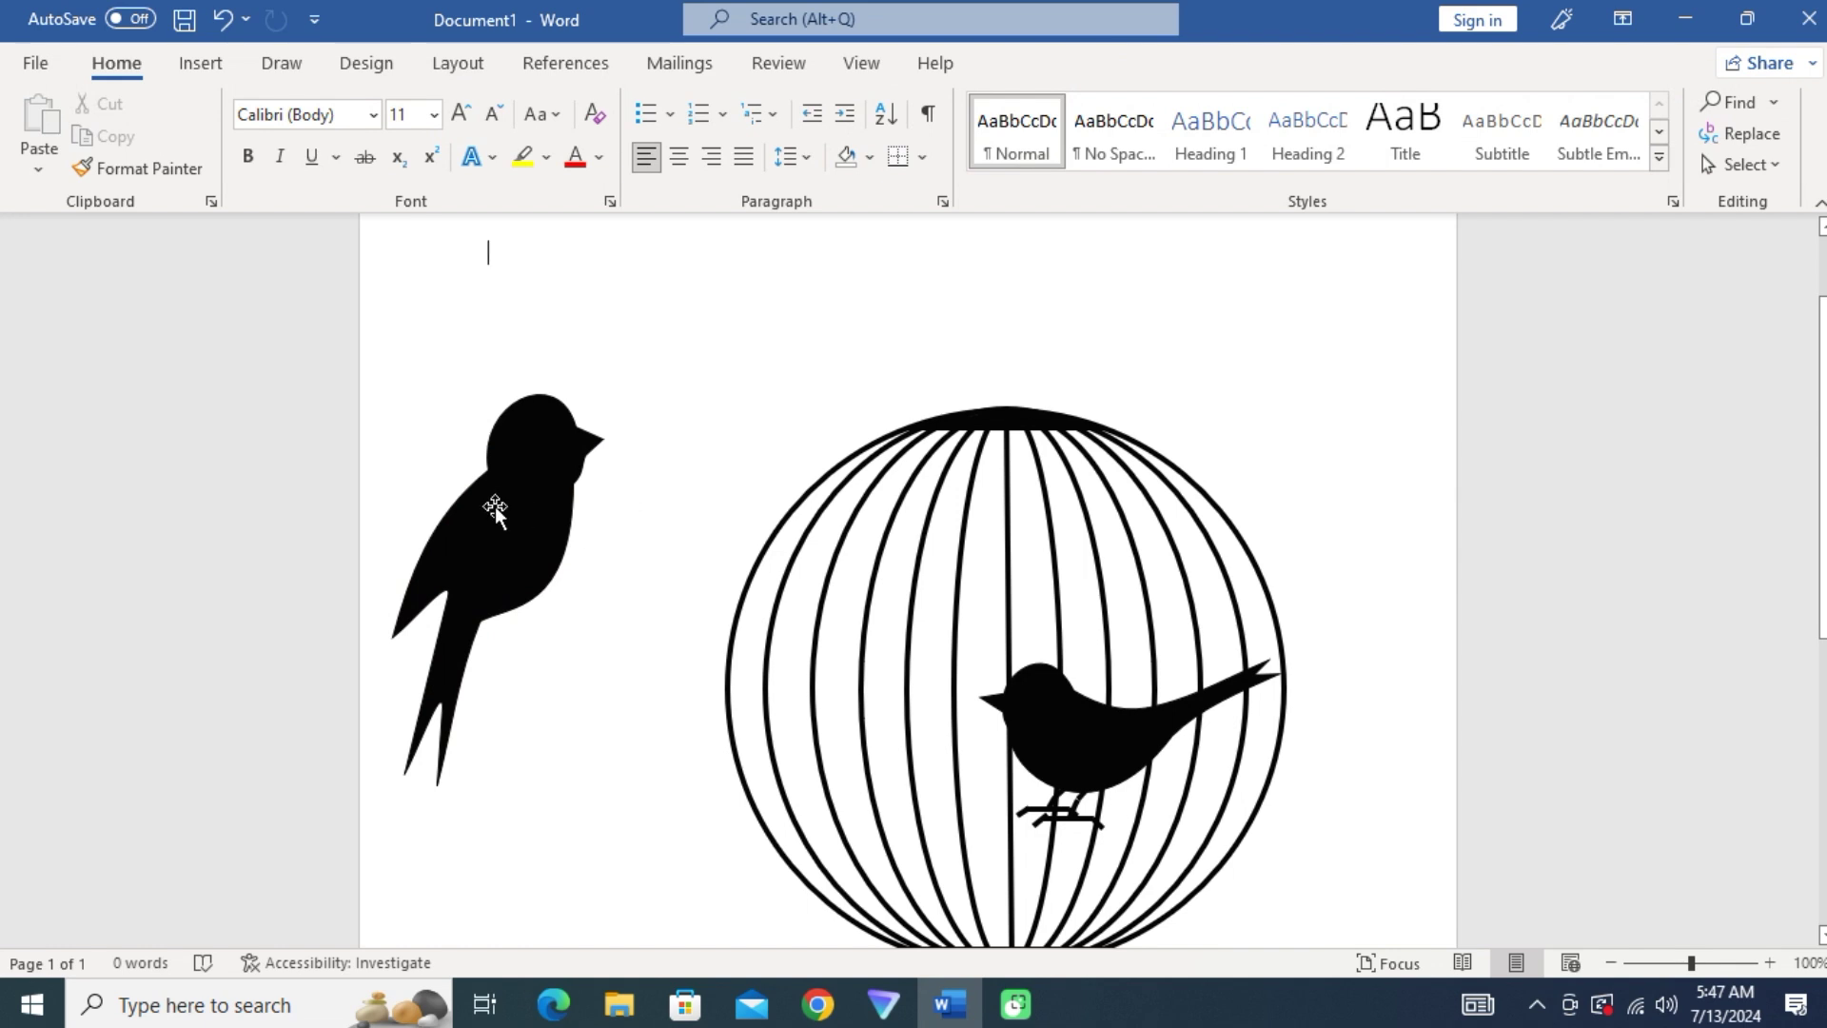
# - Nudge the wing tip right and down and reshape the neck curve
pyautogui.rightClick(492, 512)
pyautogui.click(552, 514)
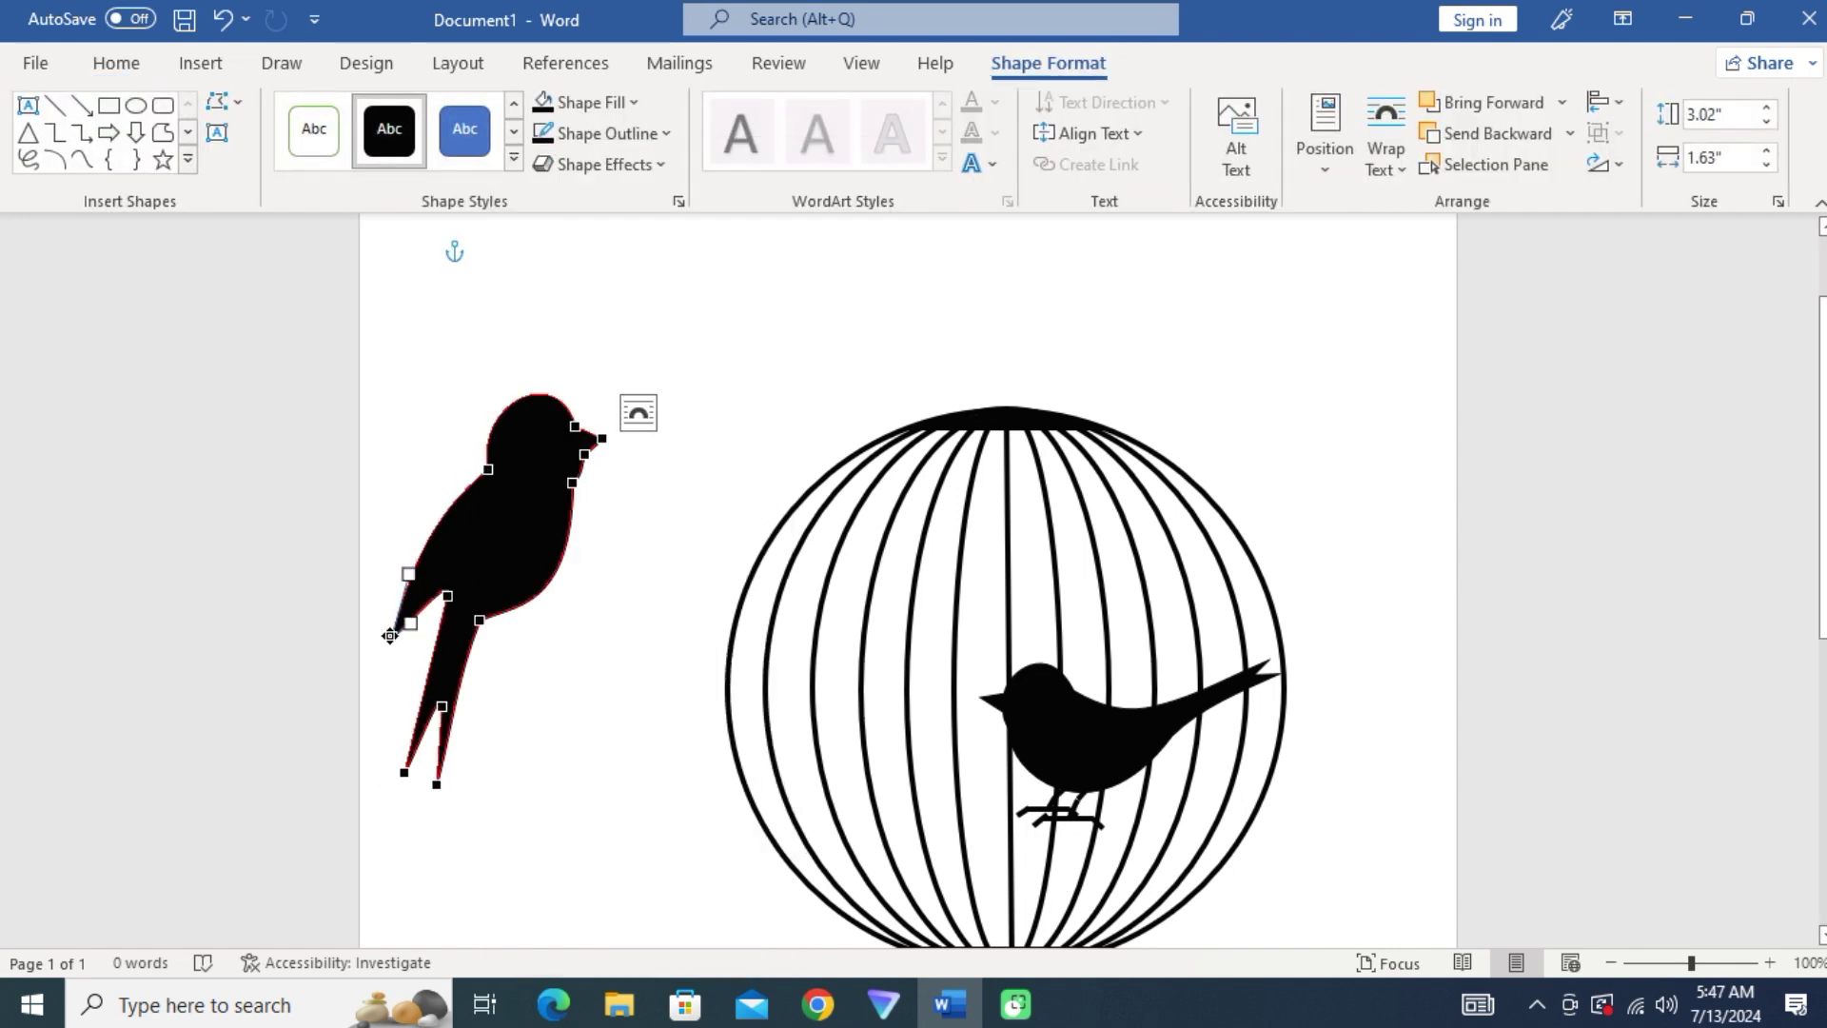
pyautogui.moveTo(390, 635)
pyautogui.mouseDown()
pyautogui.moveTo(416, 610)
pyautogui.moveTo(399, 643)
pyautogui.mouseUp()
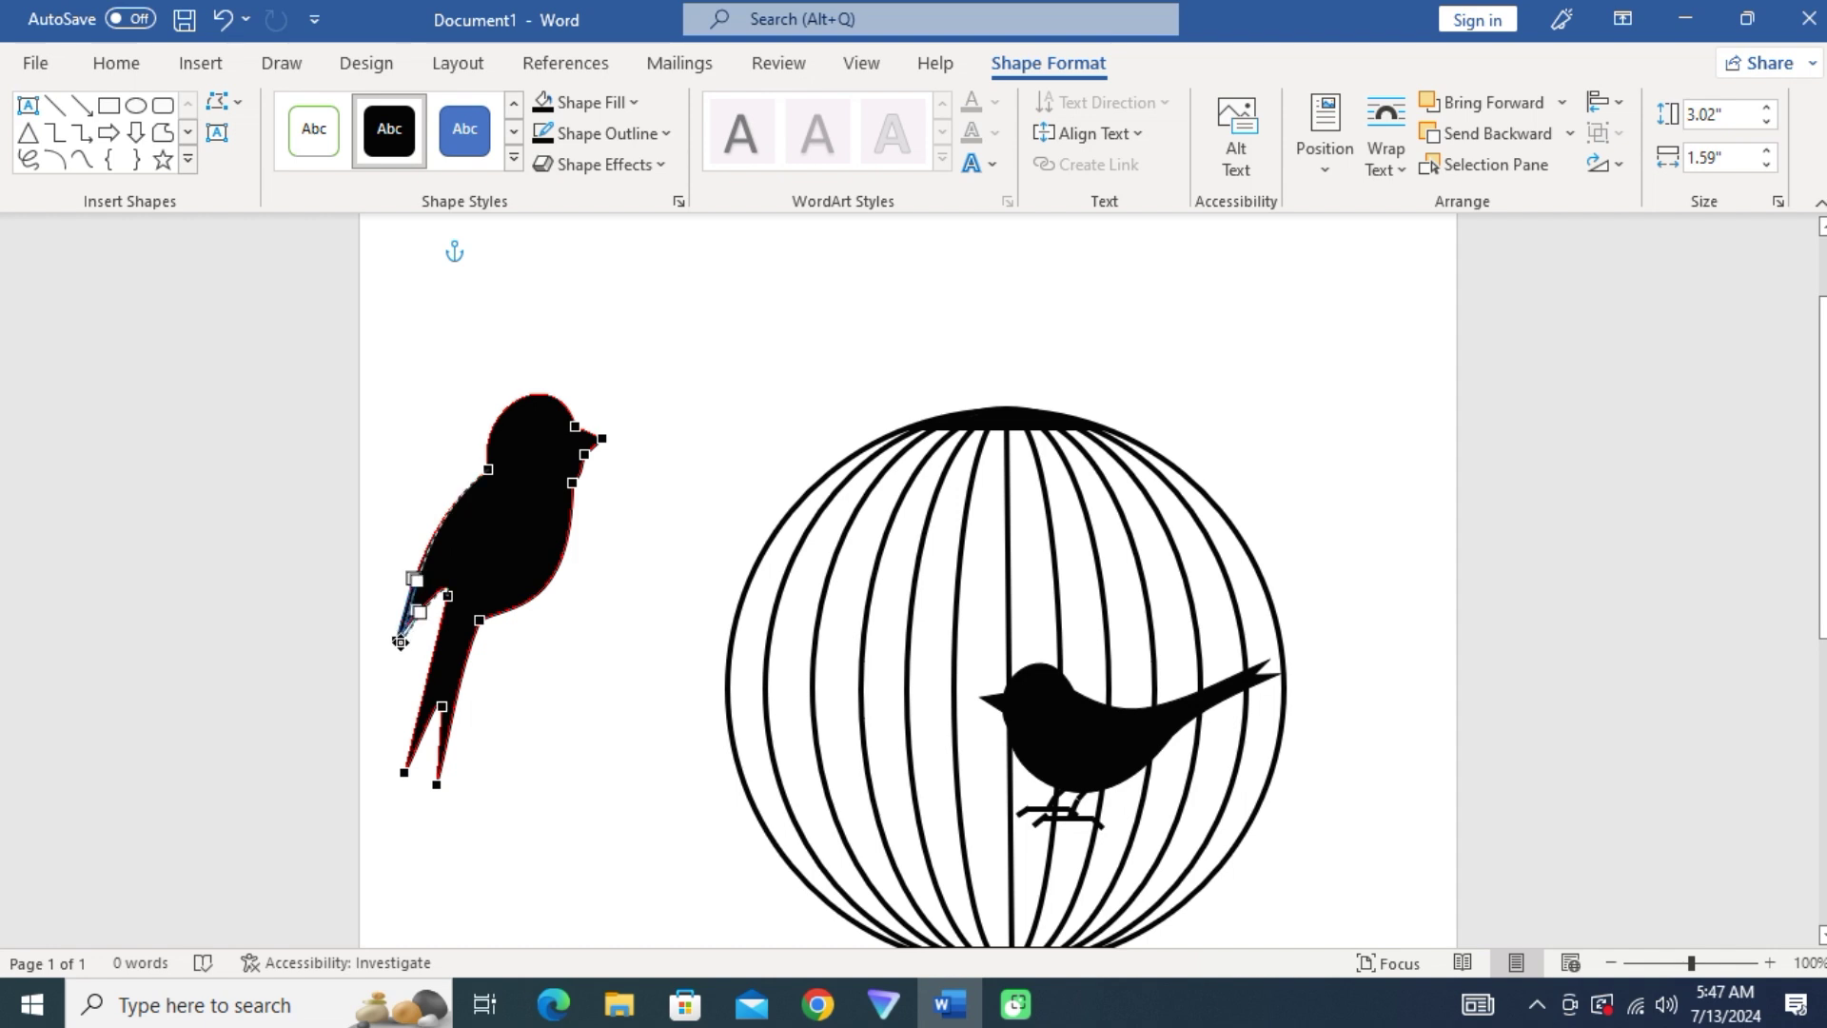
pyautogui.click(566, 487)
pyautogui.moveTo(568, 612)
pyautogui.mouseDown()
pyautogui.moveTo(578, 574)
pyautogui.moveTo(574, 598)
pyautogui.mouseUp()
pyautogui.click(572, 640)
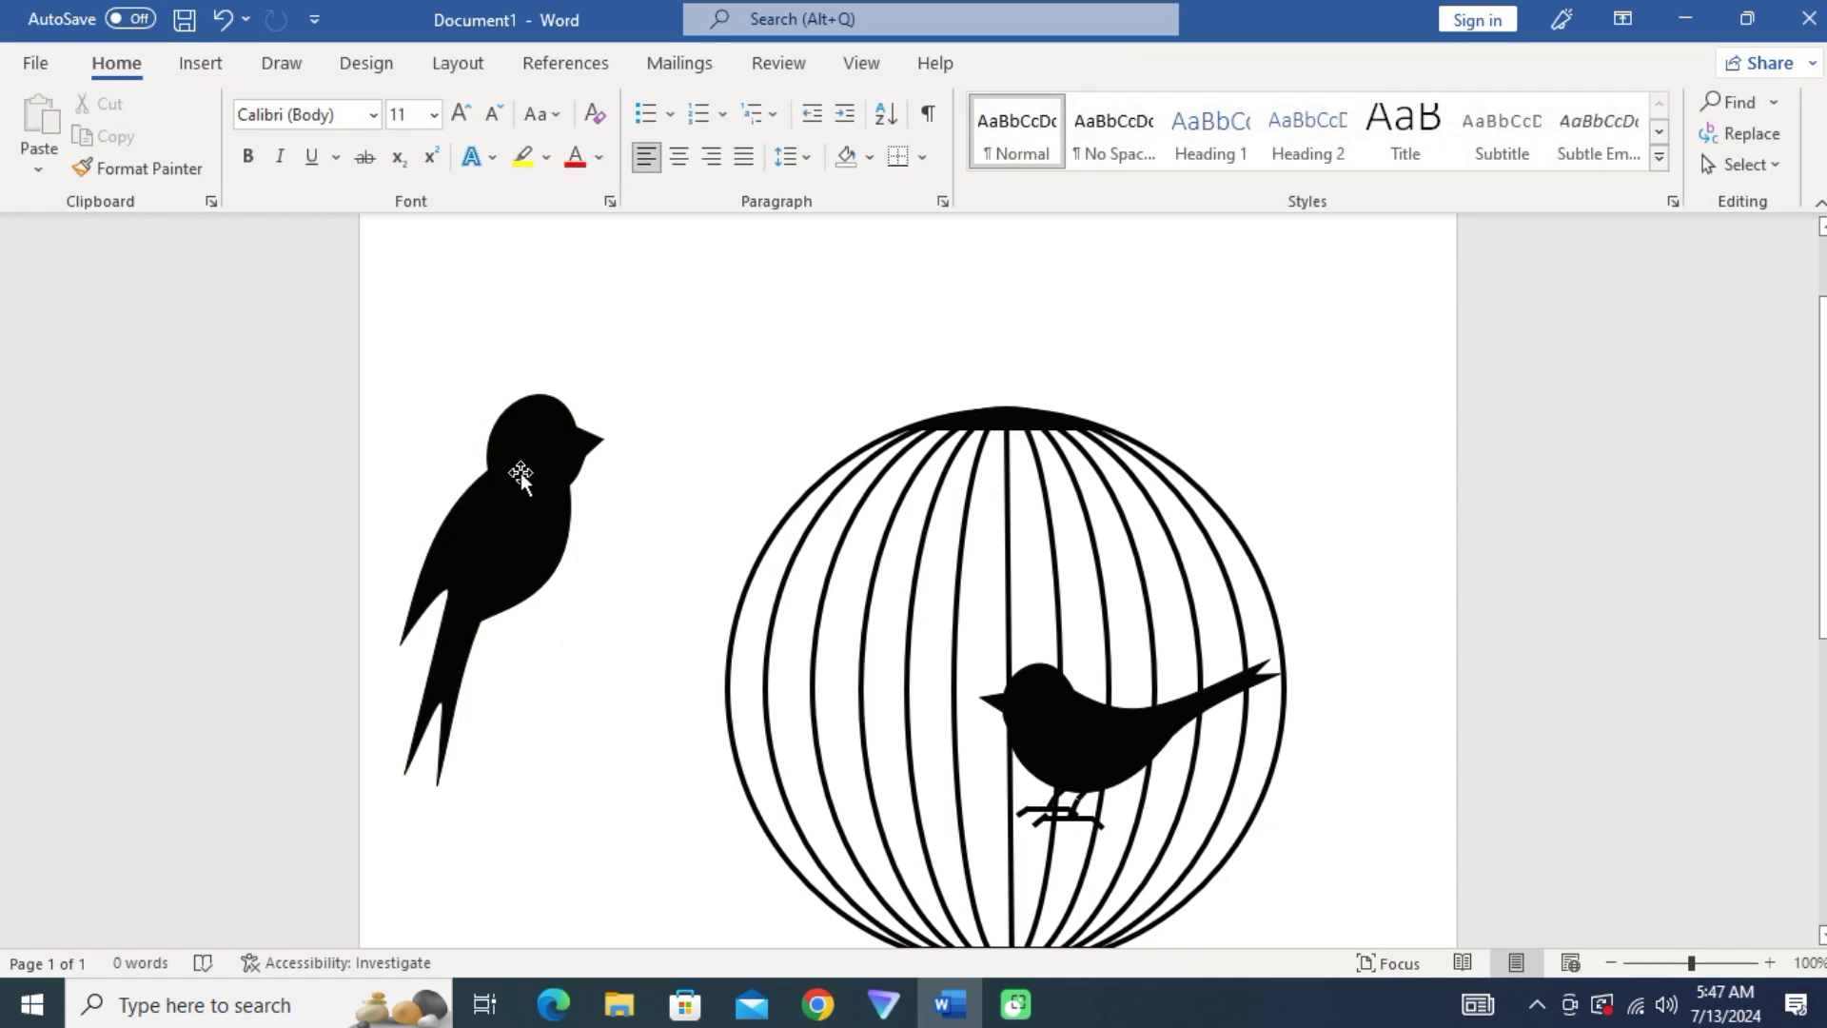
# - Reshape the head curve near the beak and round the back of the head
pyautogui.click(533, 447)
pyautogui.rightClick(533, 443)
pyautogui.click(615, 514)
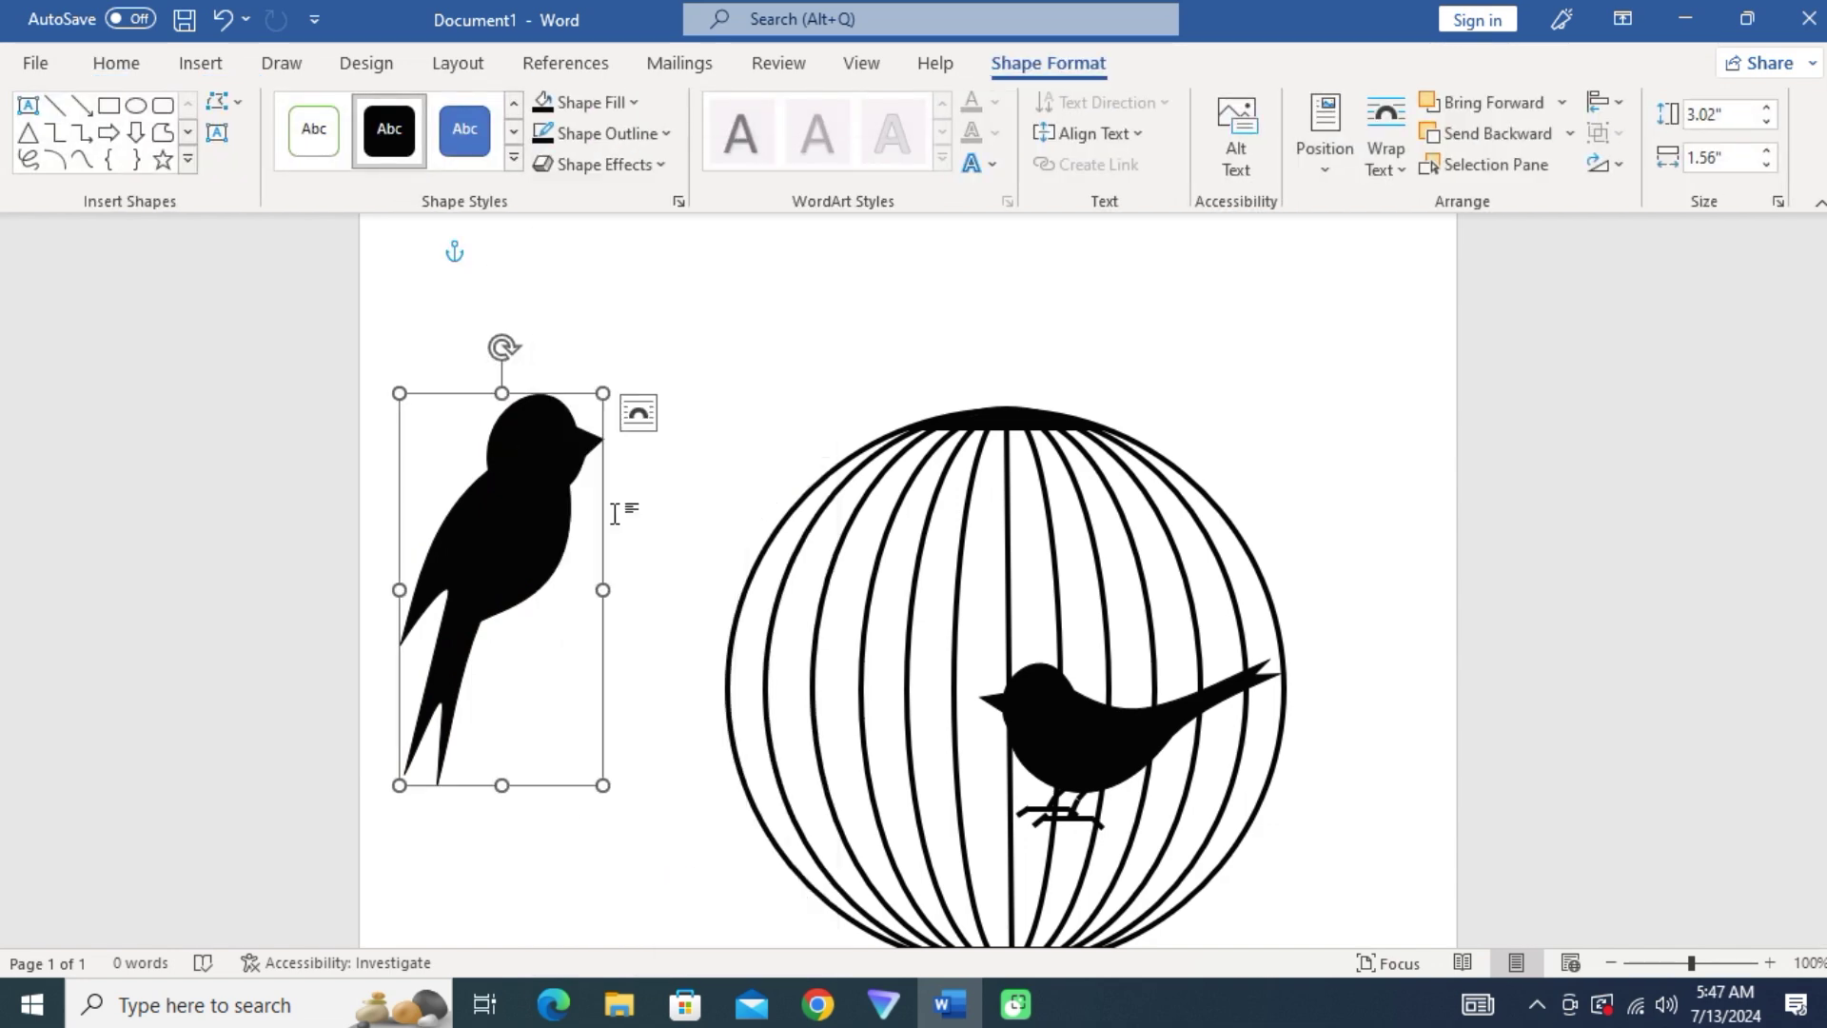
pyautogui.click(575, 428)
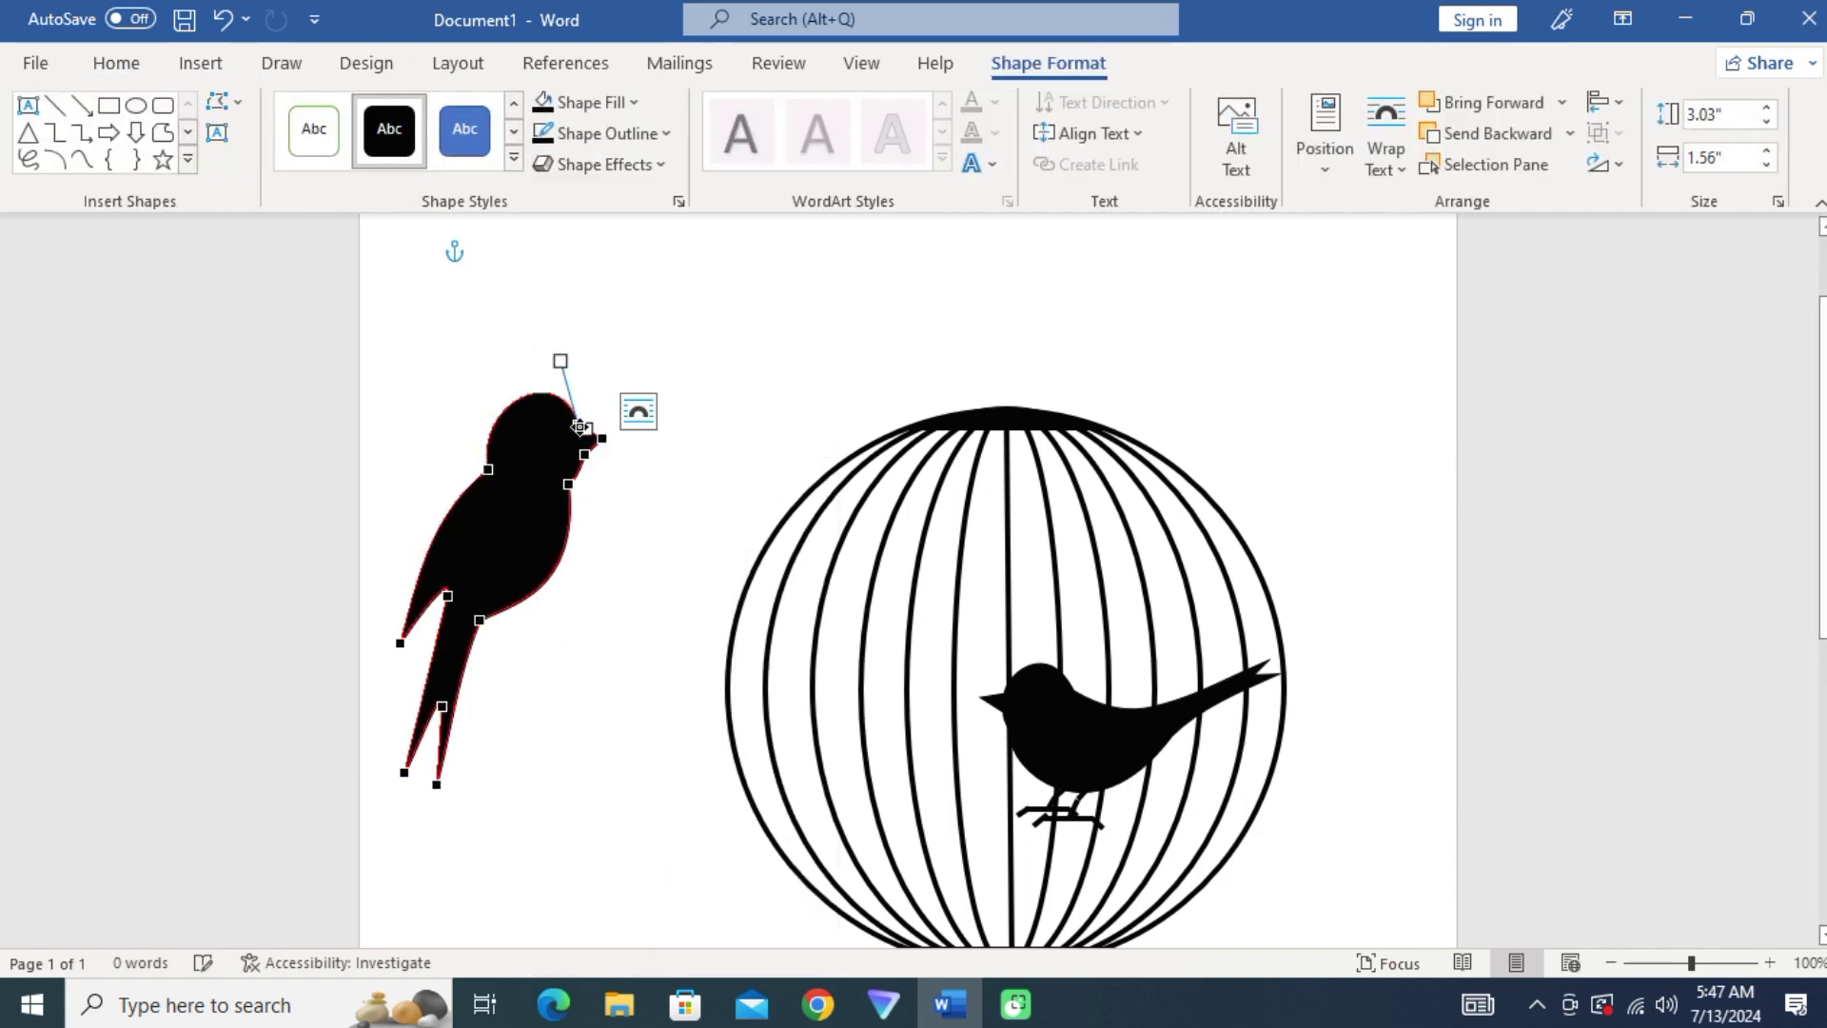
pyautogui.moveTo(563, 361); pyautogui.dragTo(569, 360)
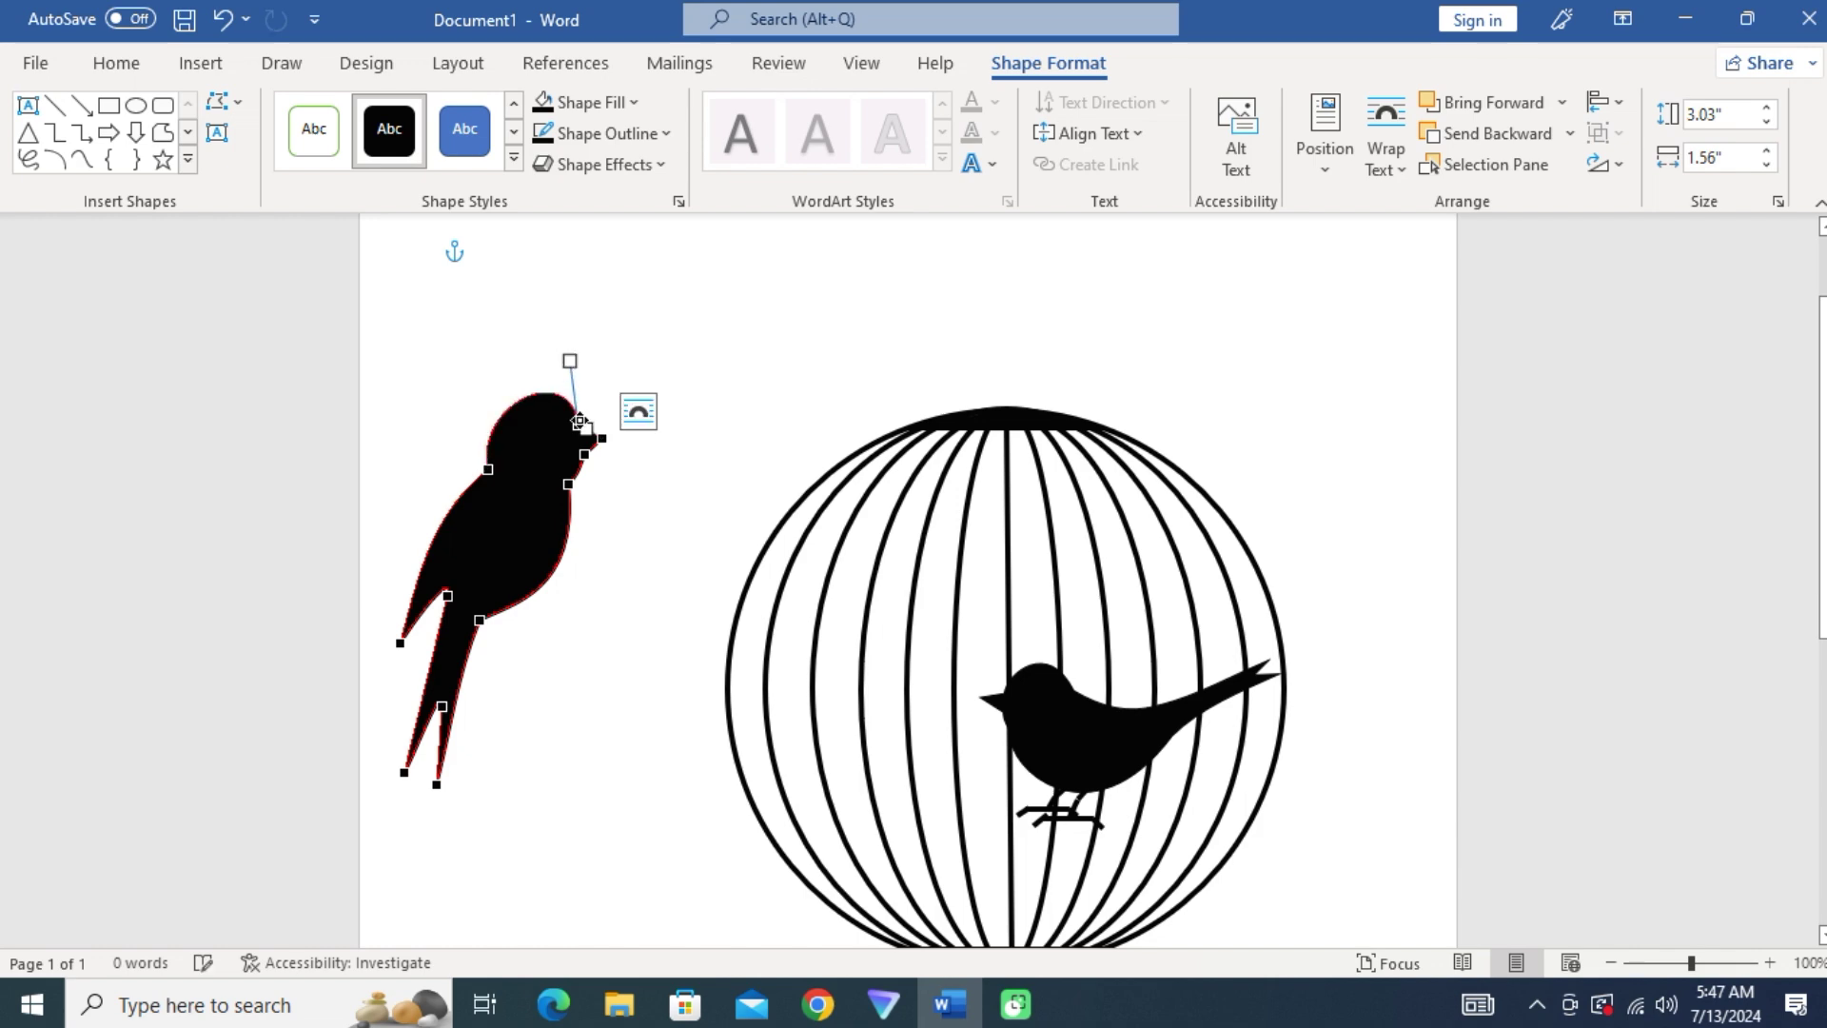
pyautogui.click(484, 467)
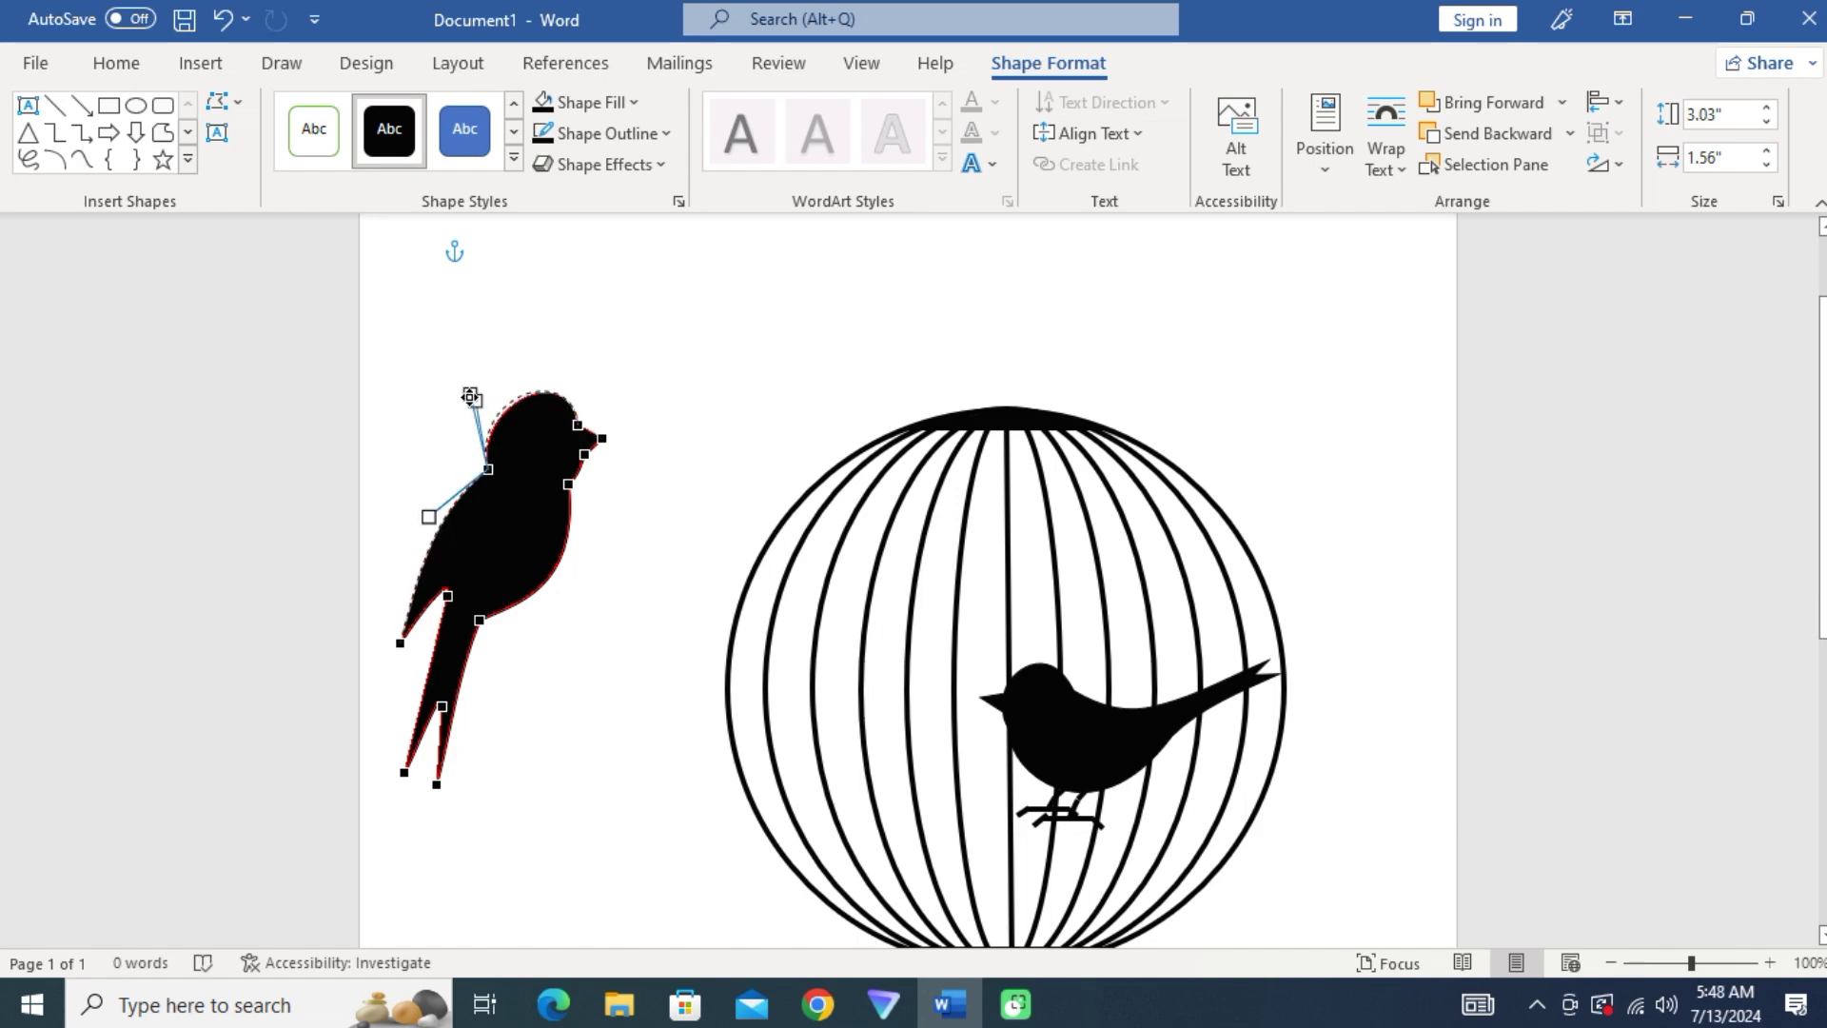
pyautogui.moveTo(475, 402); pyautogui.dragTo(481, 394)
pyautogui.click(628, 566)
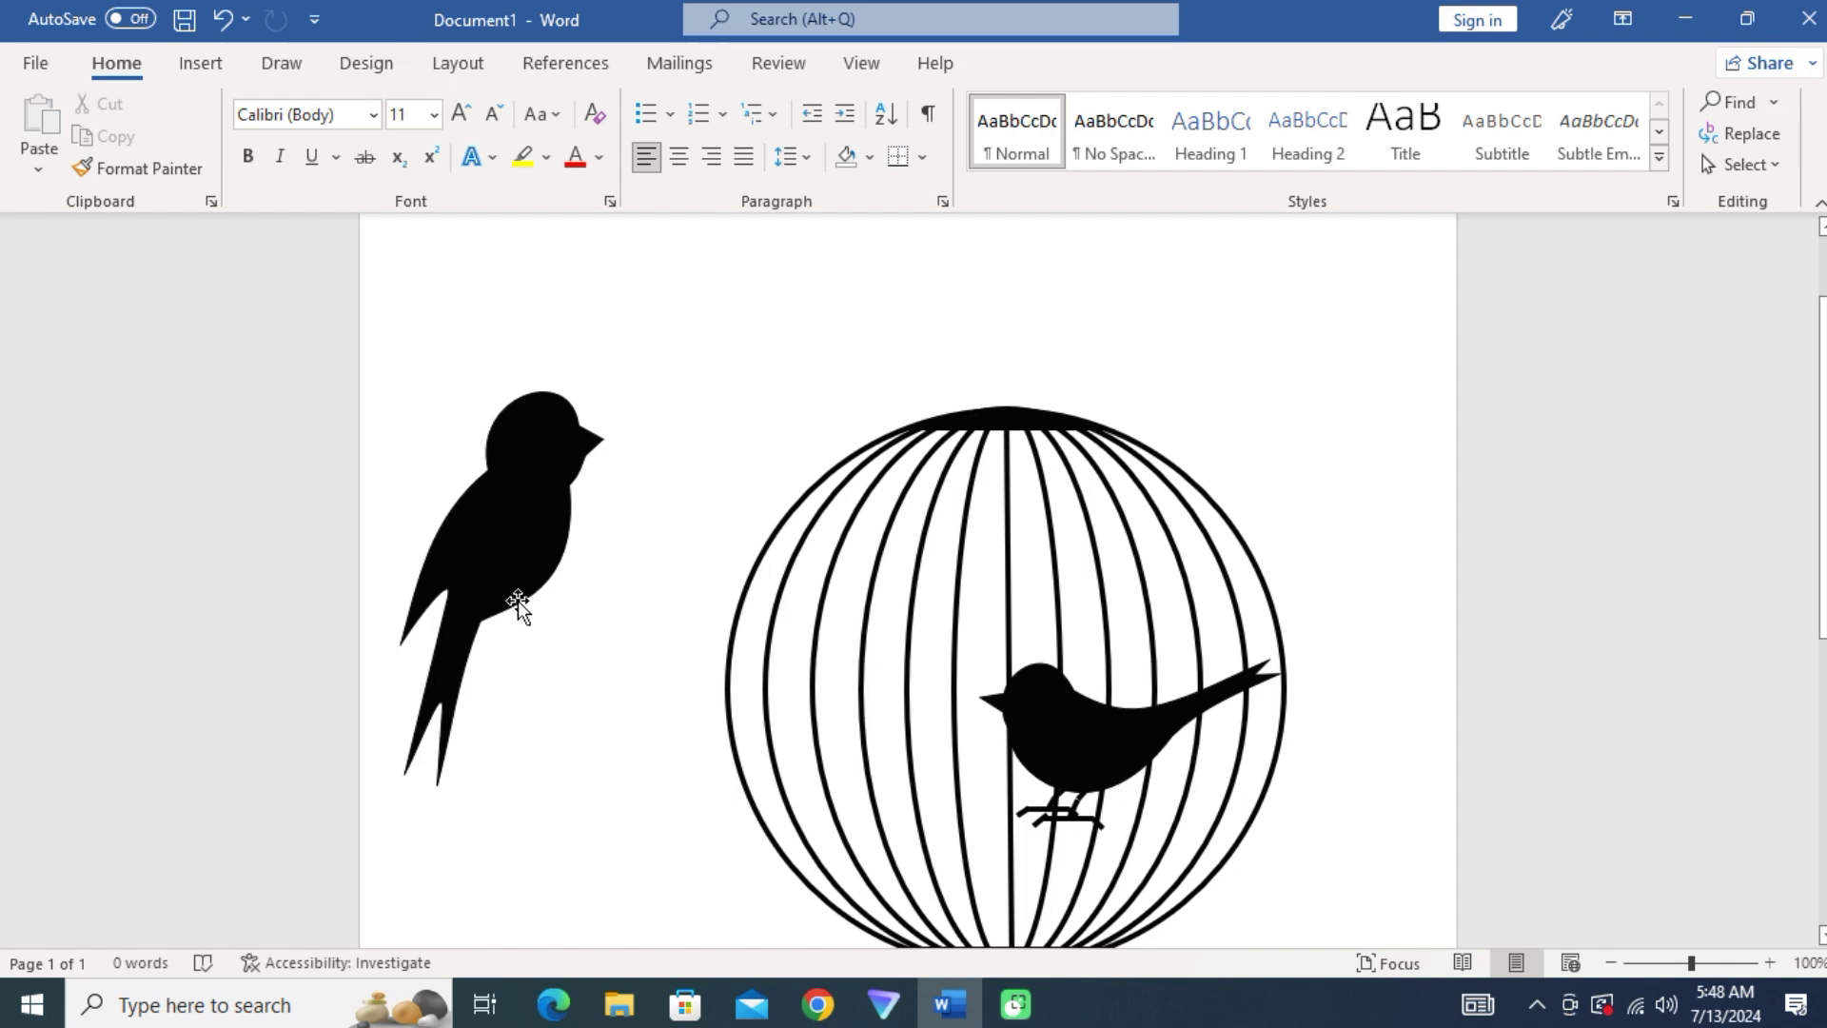
# - Pull a point on the bird's lower outline down
pyautogui.click(509, 574)
pyautogui.rightClick(508, 574)
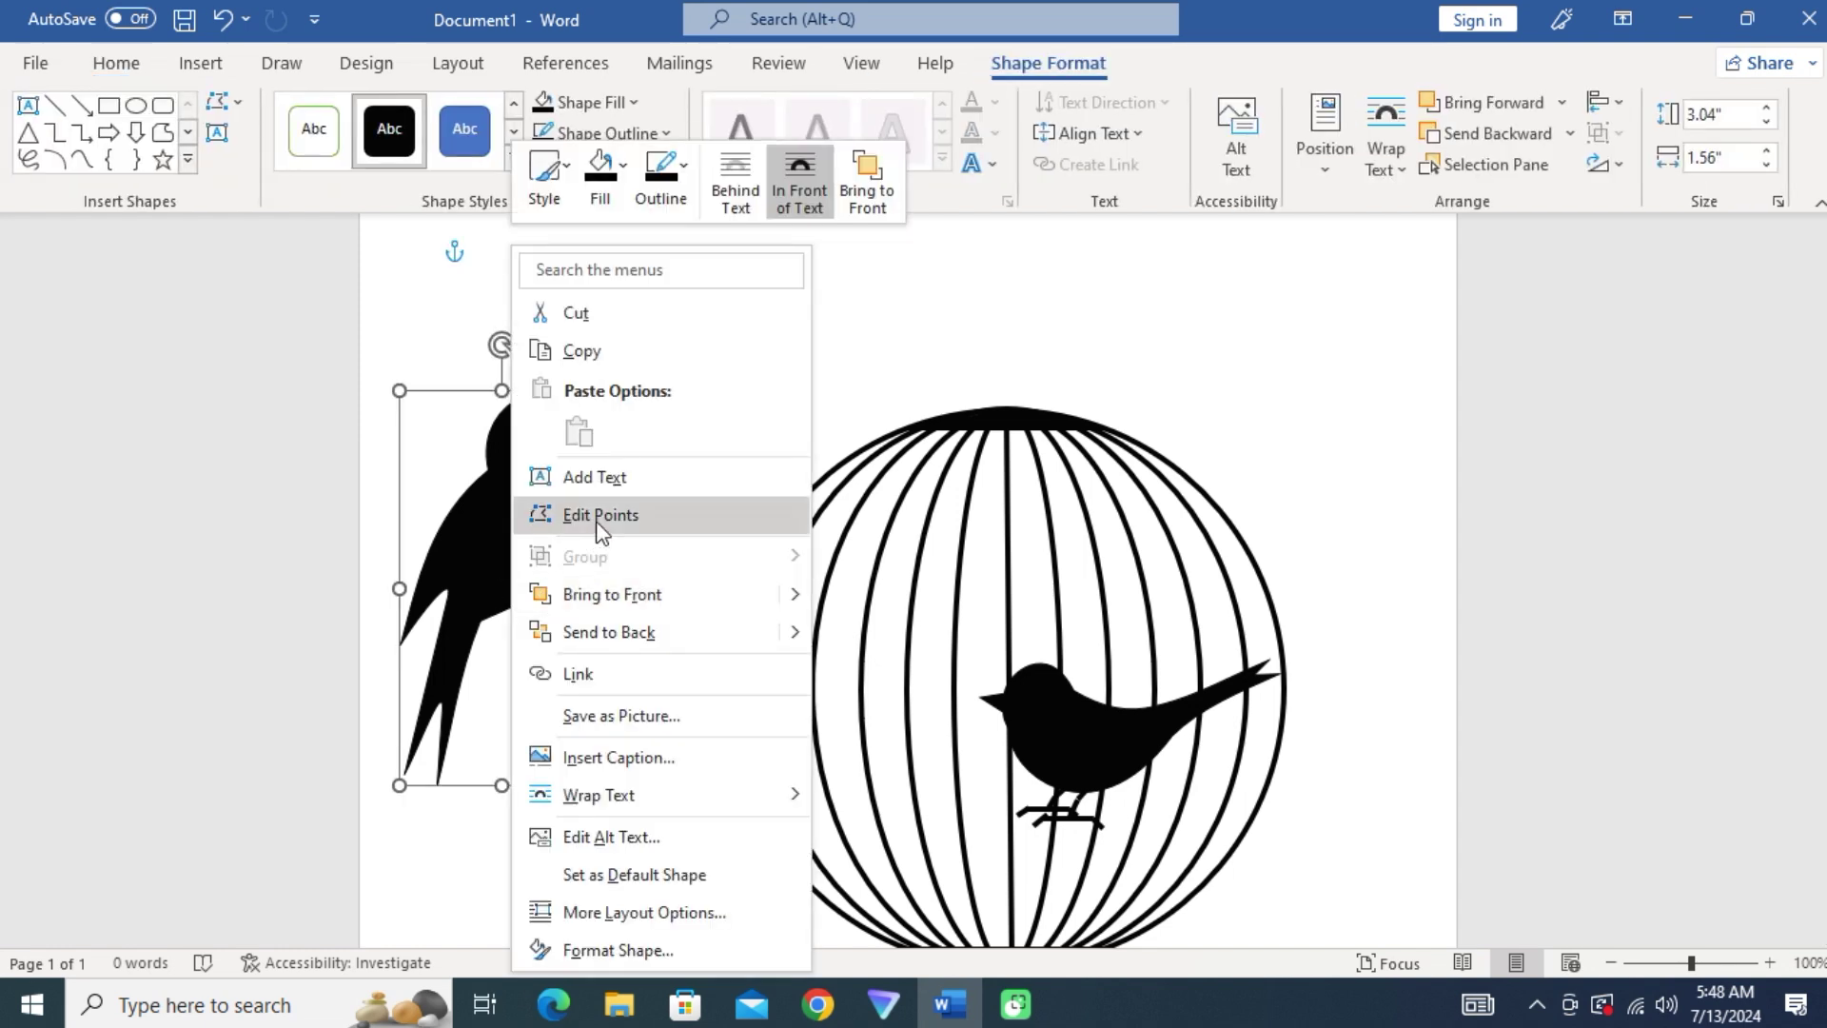
pyautogui.click(601, 519)
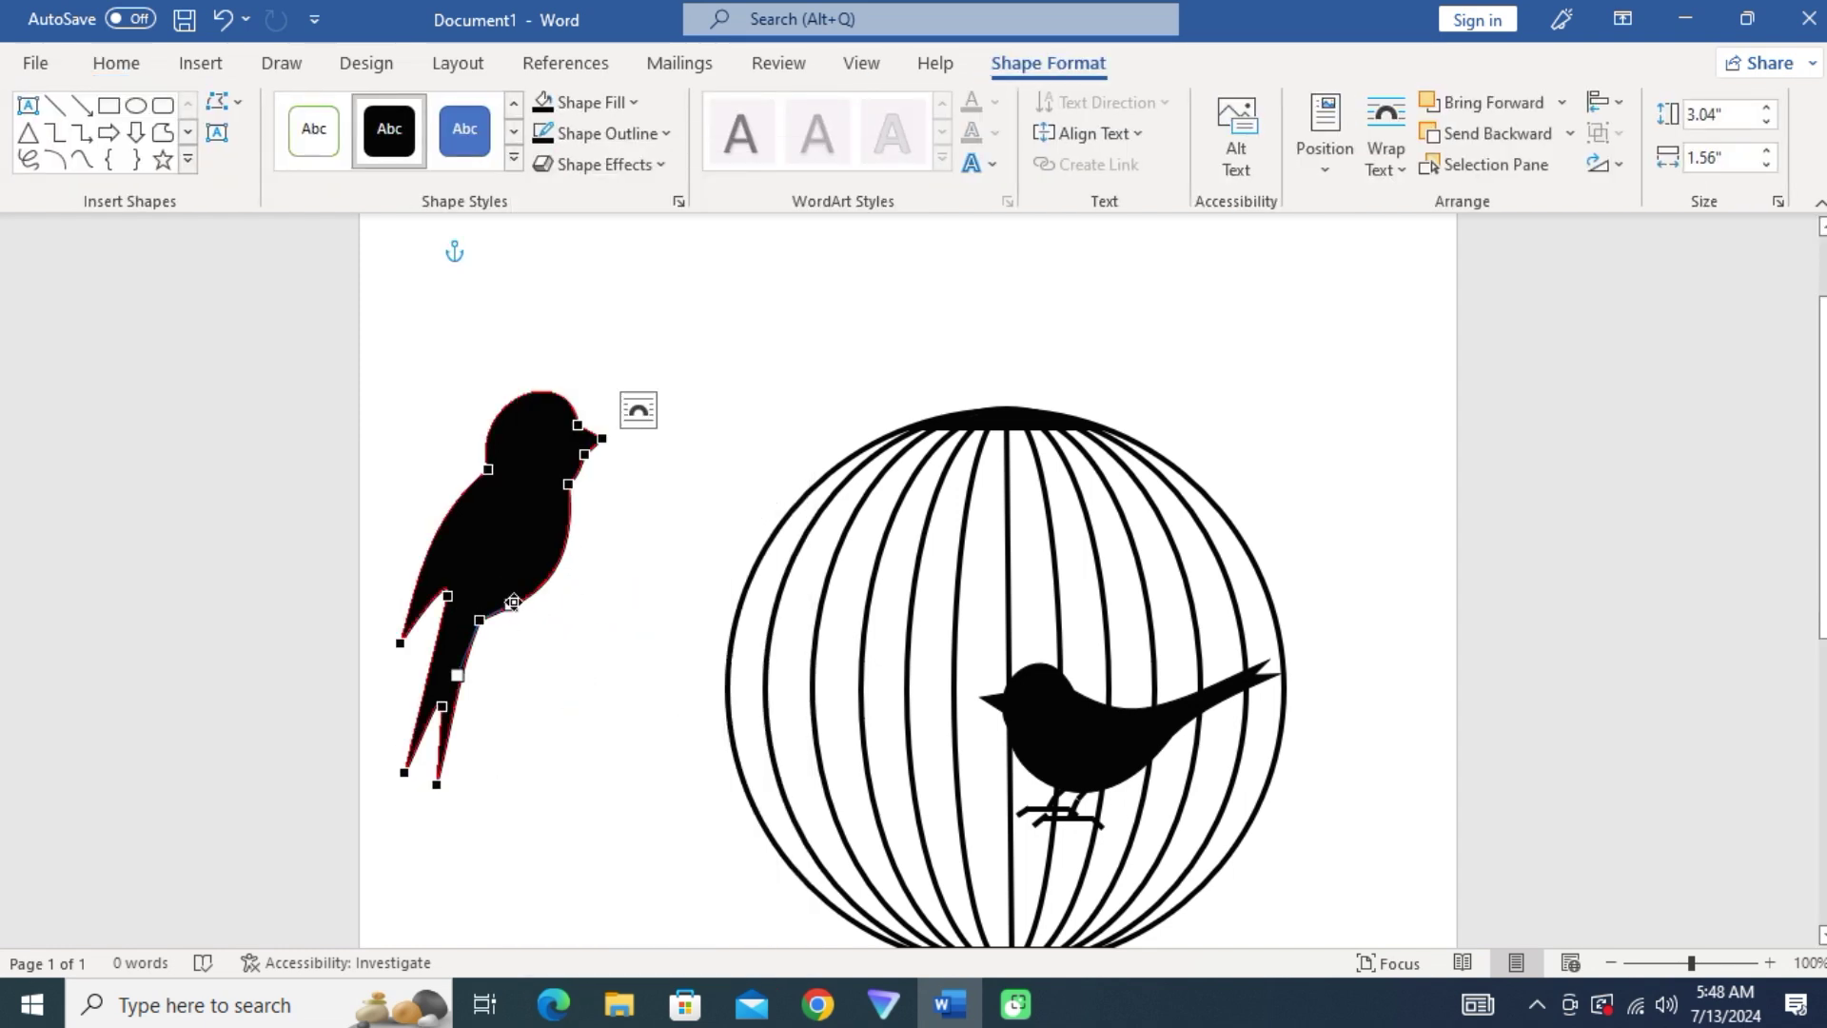
pyautogui.moveTo(513, 602); pyautogui.dragTo(515, 617)
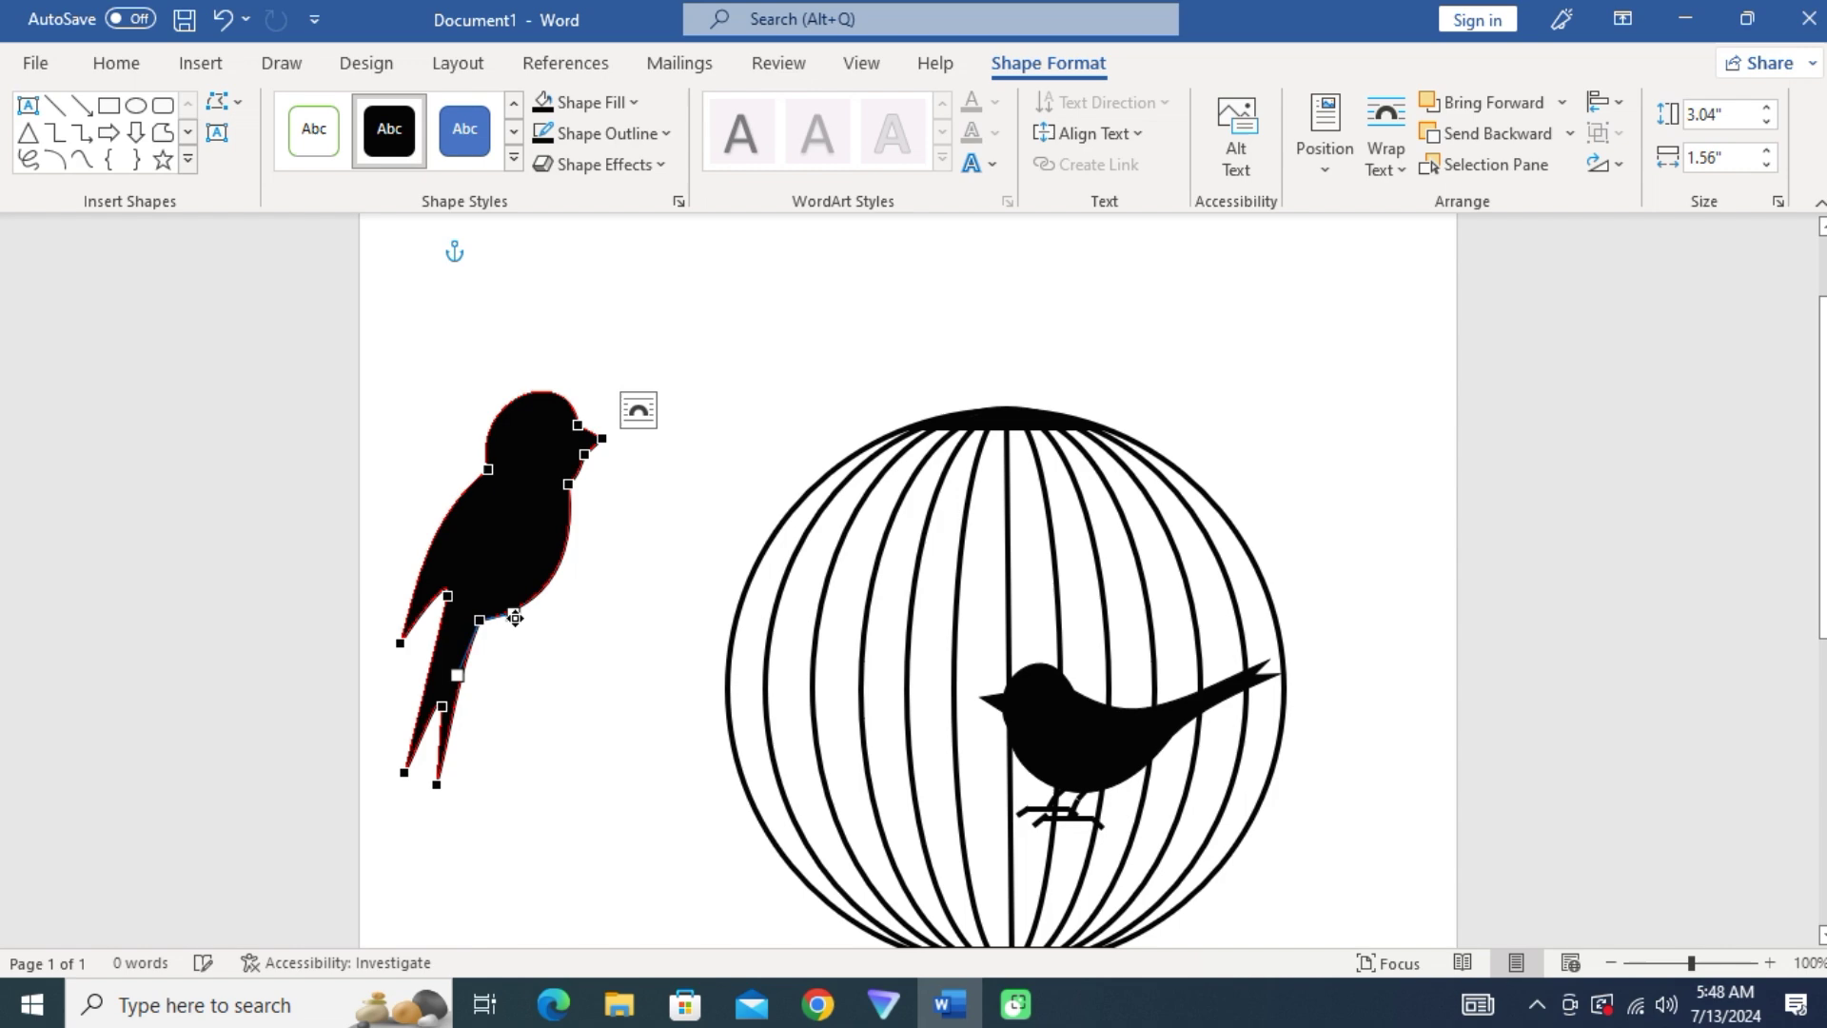
# - Shrink the second bird to 2.44" by 1.37" and move it into the cage facing the first bird
pyautogui.click(540, 669)
pyautogui.click(505, 571)
pyautogui.moveTo(600, 783); pyautogui.dragTo(579, 709)
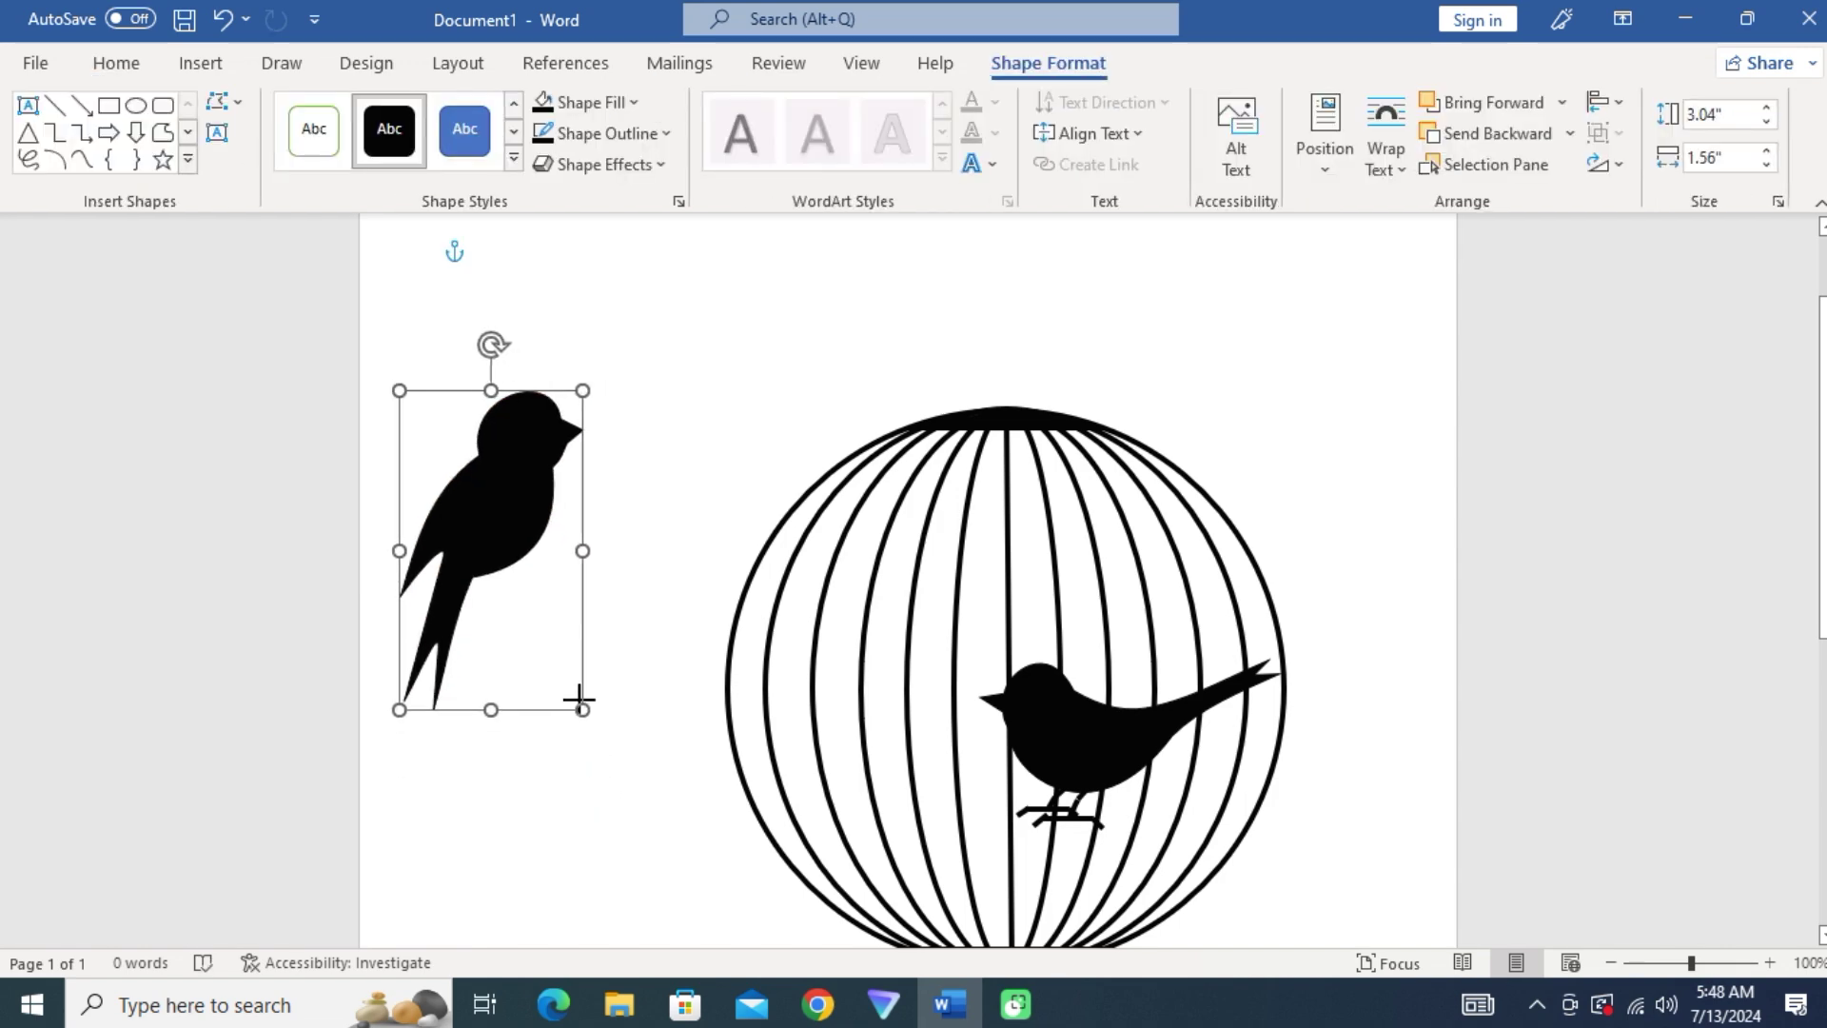
pyautogui.click(521, 571)
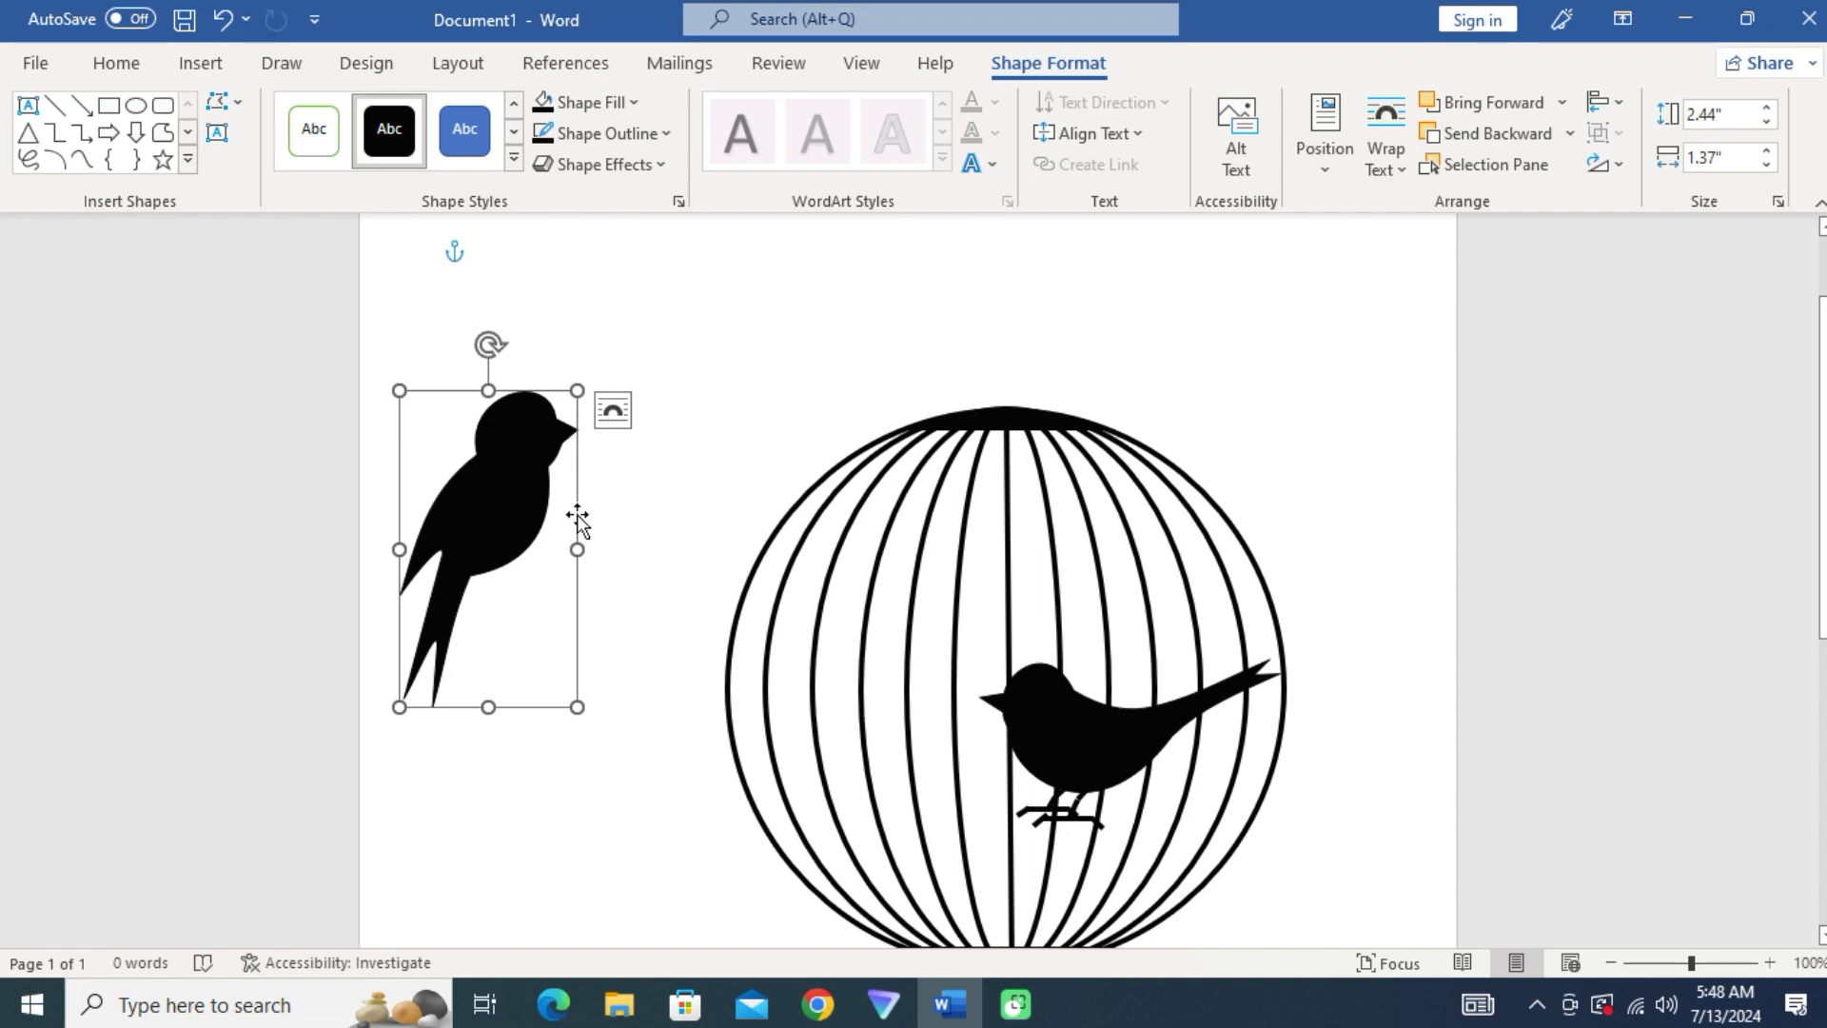
pyautogui.moveTo(577, 519); pyautogui.dragTo(964, 675)
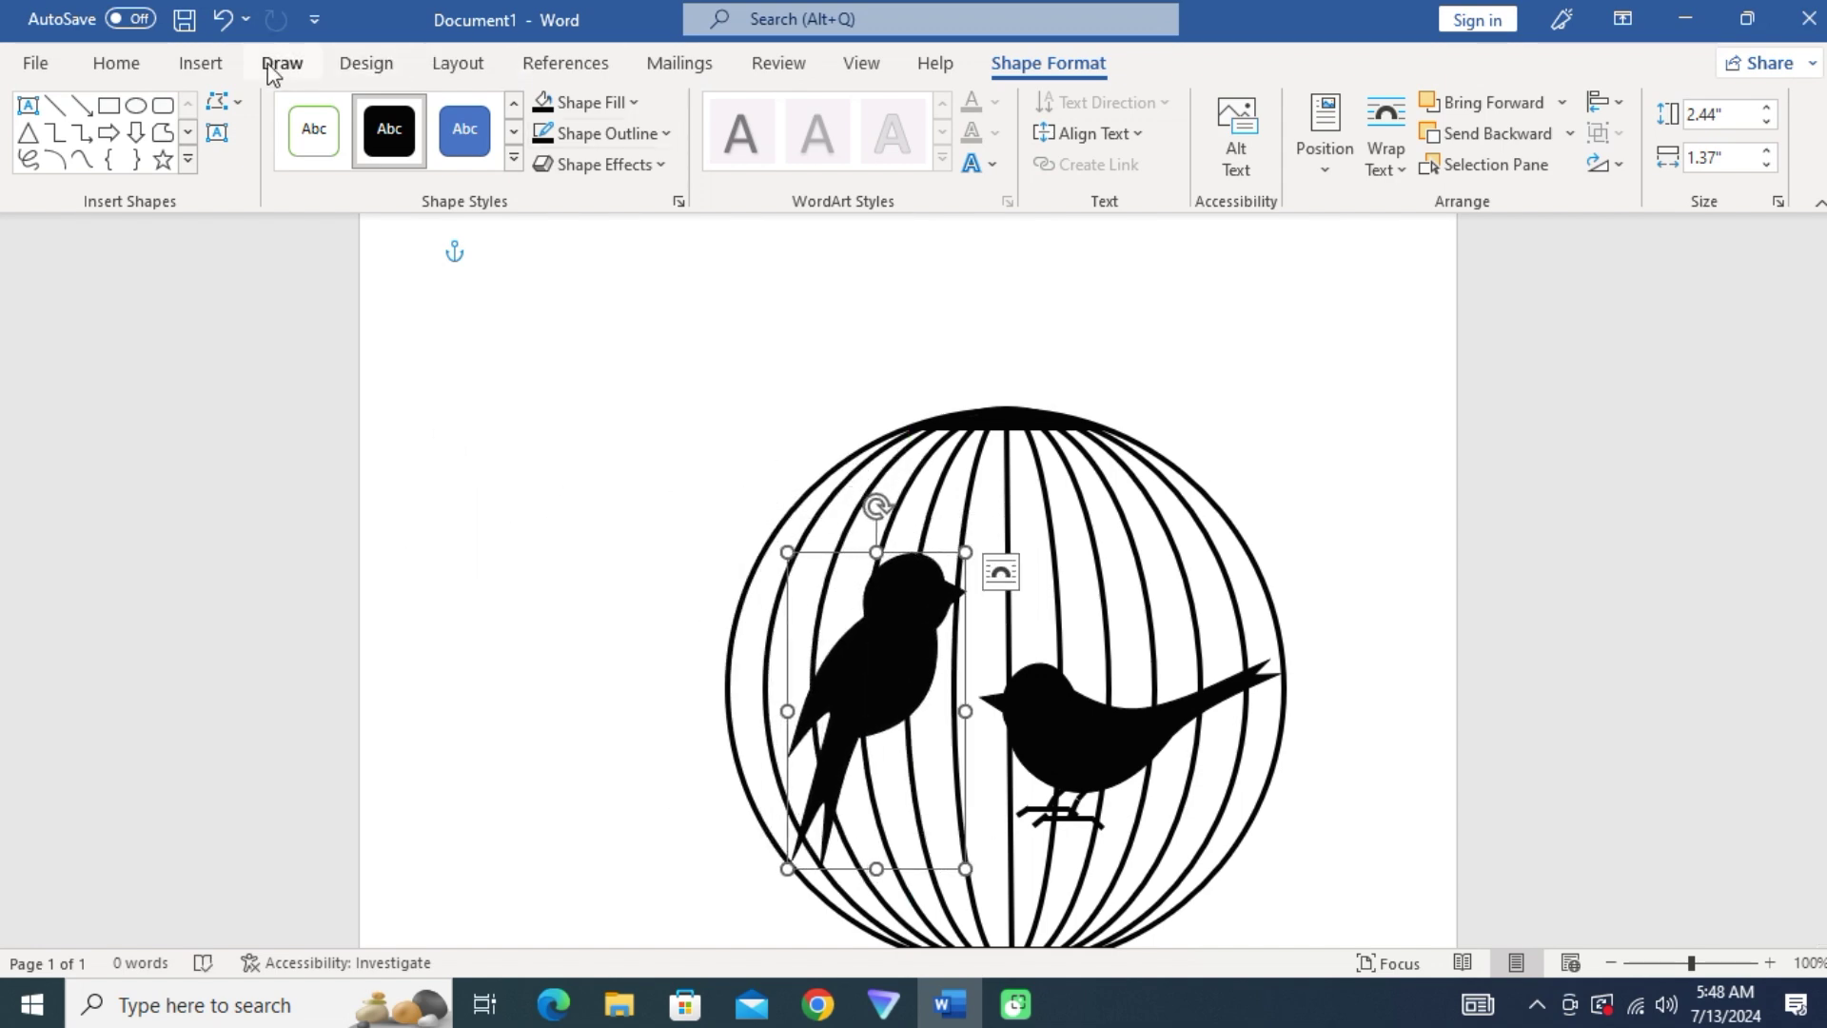
pyautogui.click(200, 63)
pyautogui.click(357, 102)
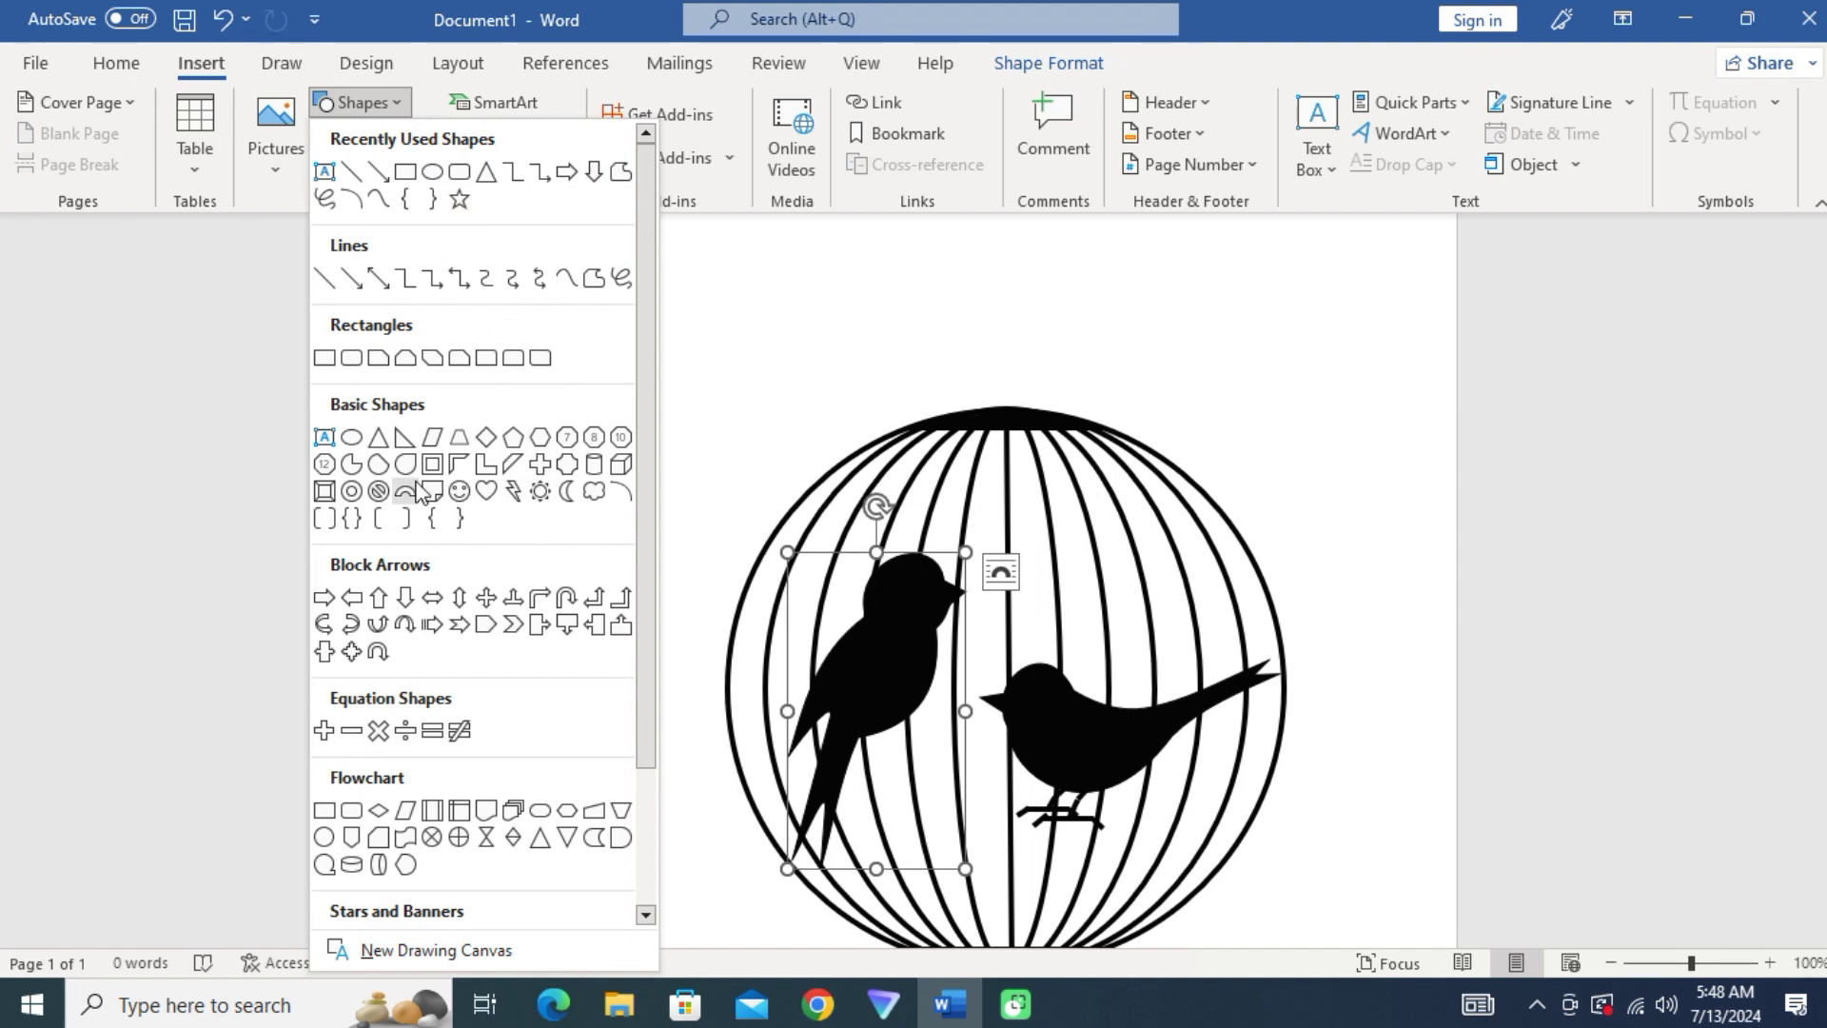
# - Draw a bright red heart with no outline, resize it, and place it beside the left bird's beak
pyautogui.click(485, 491)
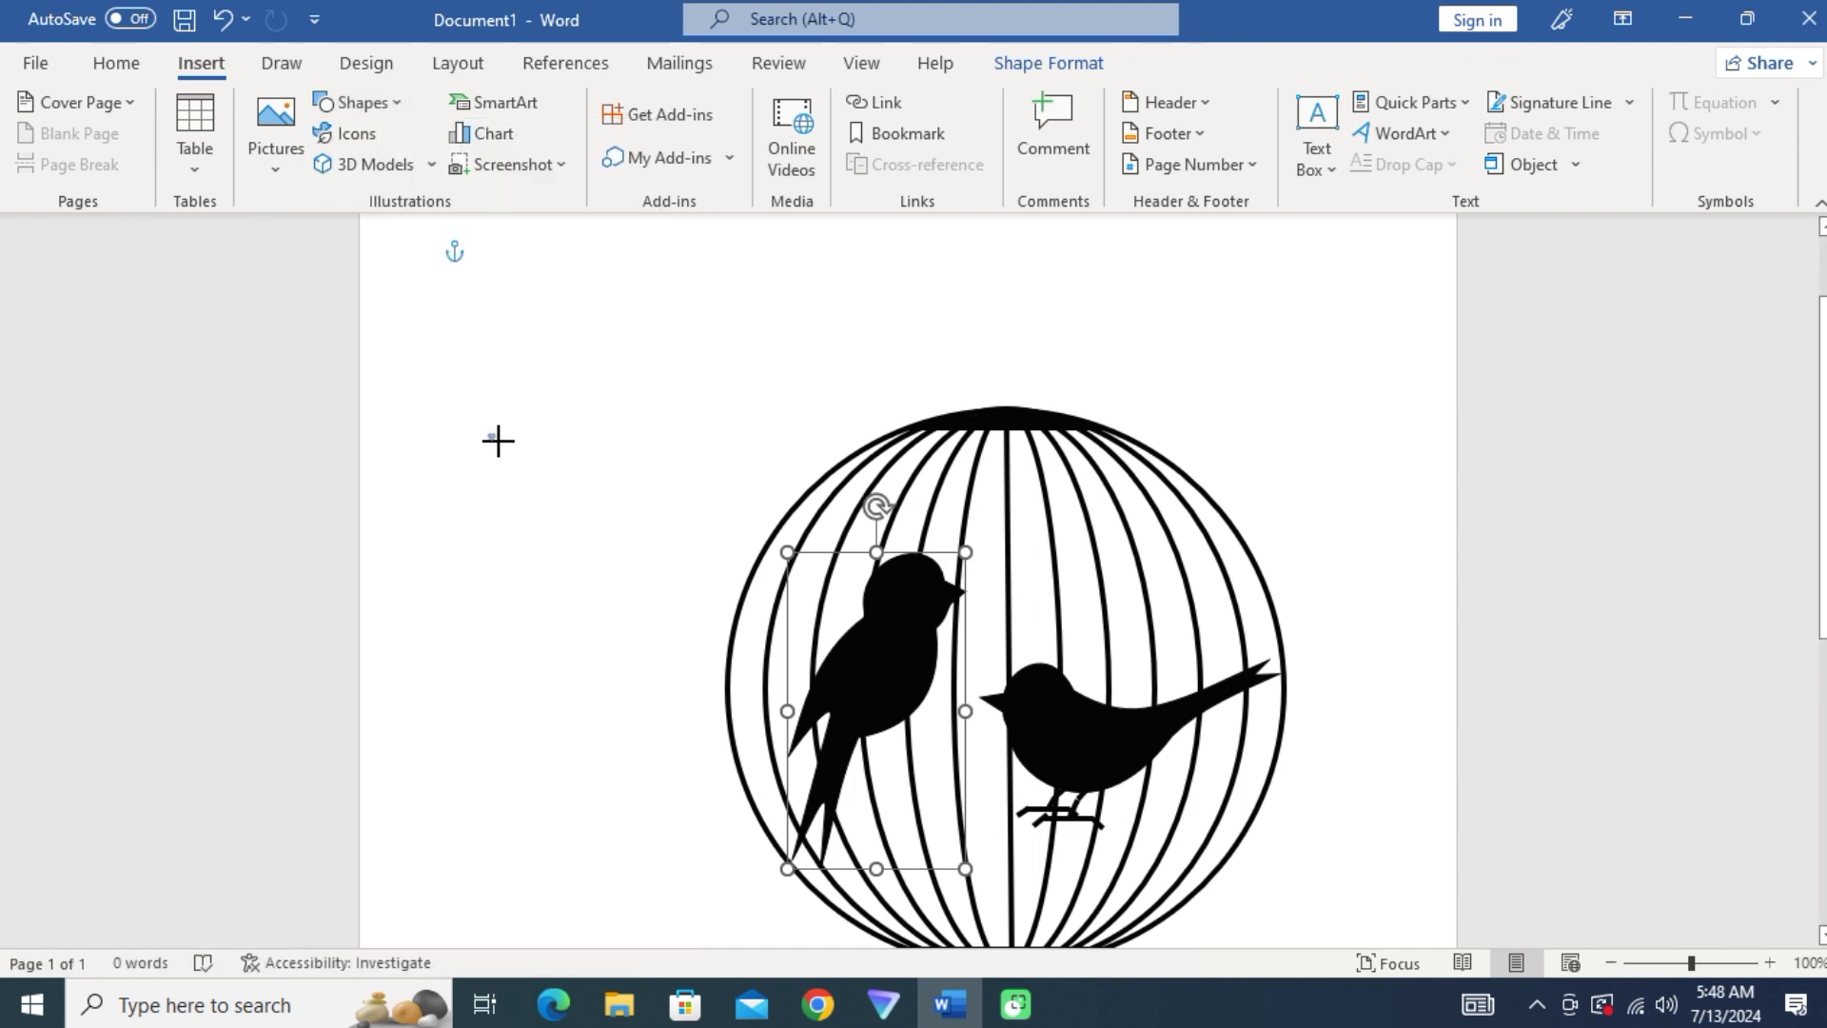
pyautogui.moveTo(489, 434); pyautogui.dragTo(548, 541)
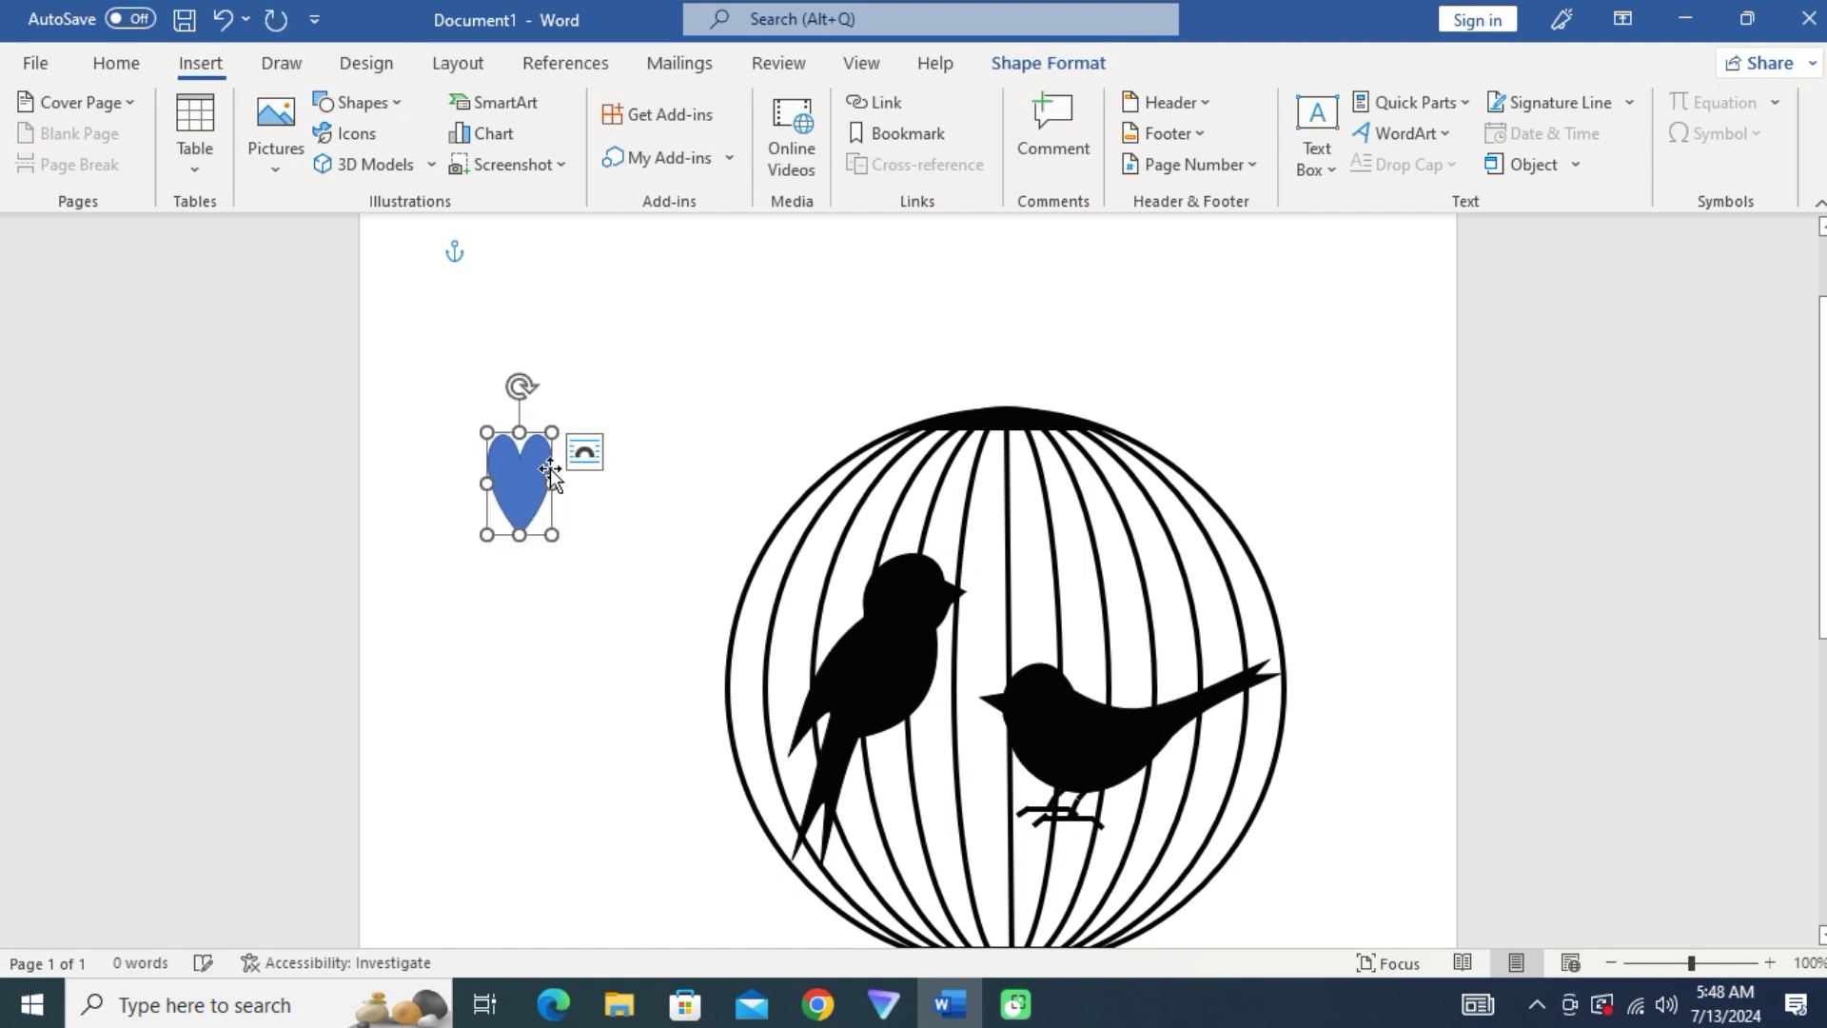
pyautogui.click(613, 103)
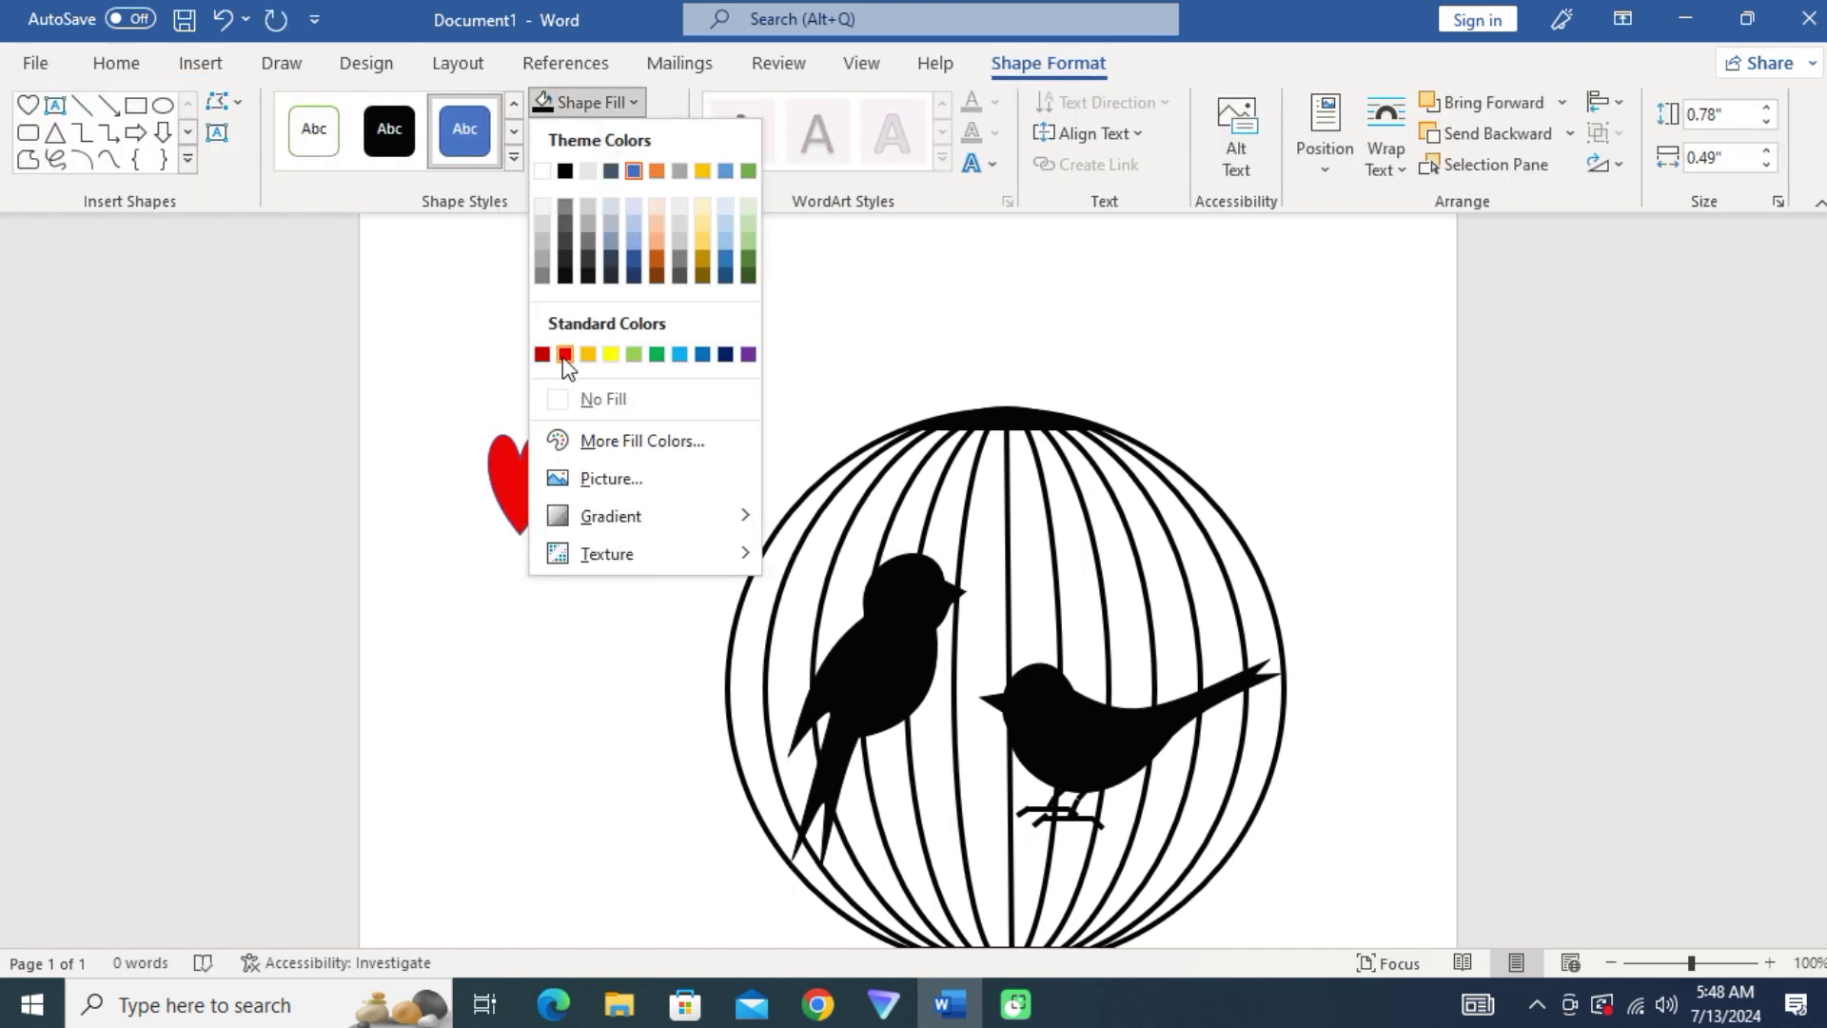
pyautogui.click(564, 354)
pyautogui.click(606, 133)
pyautogui.click(594, 427)
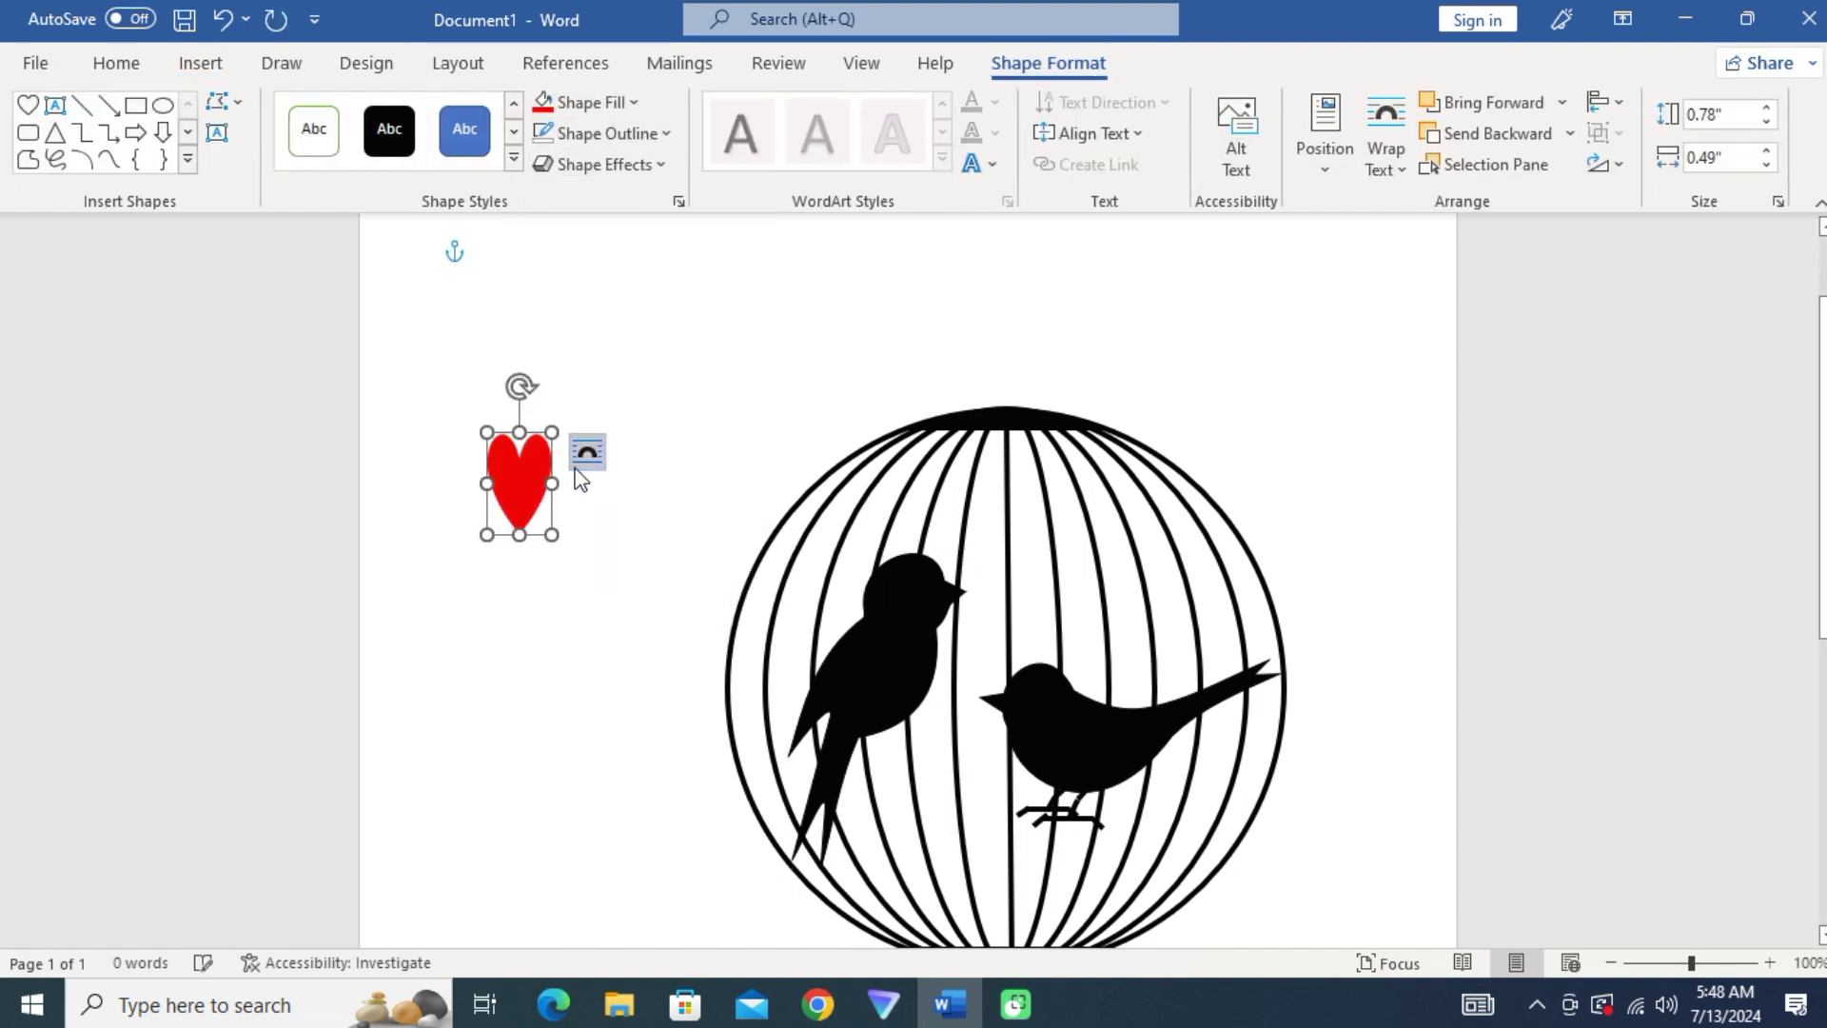
pyautogui.moveTo(552, 536); pyautogui.dragTo(561, 518)
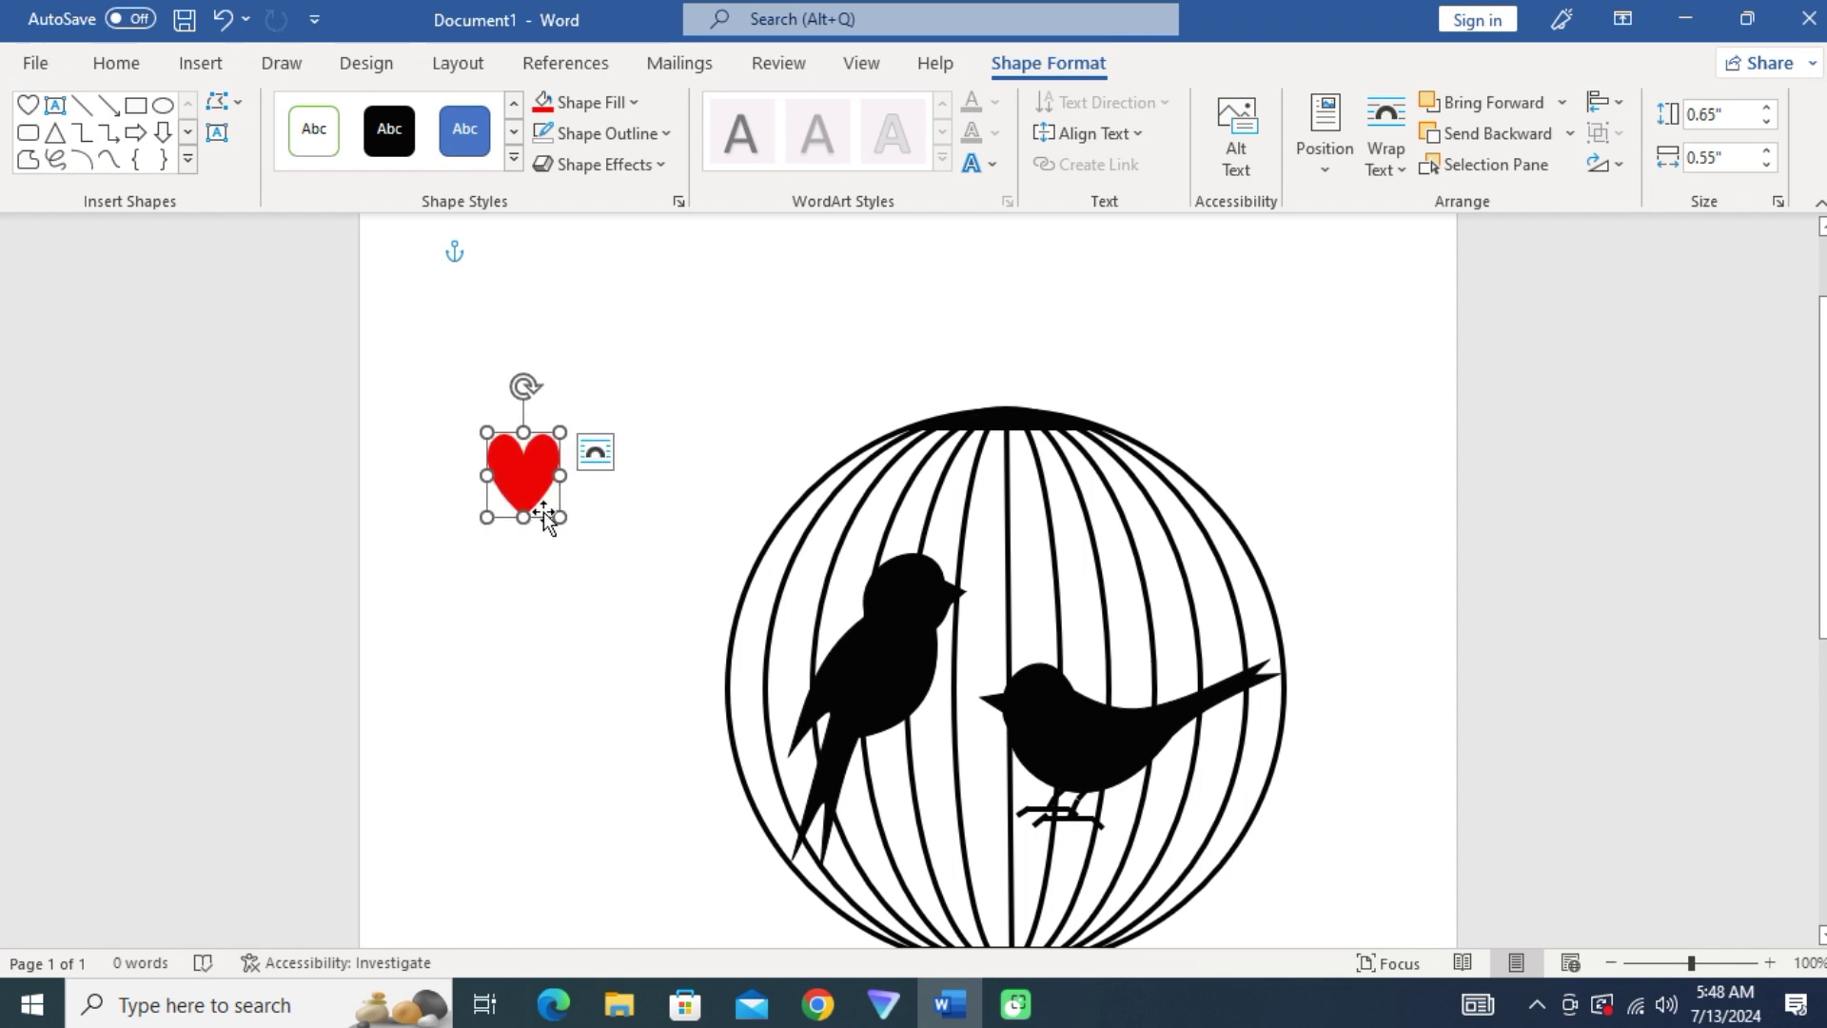
pyautogui.moveTo(554, 476); pyautogui.dragTo(1010, 553)
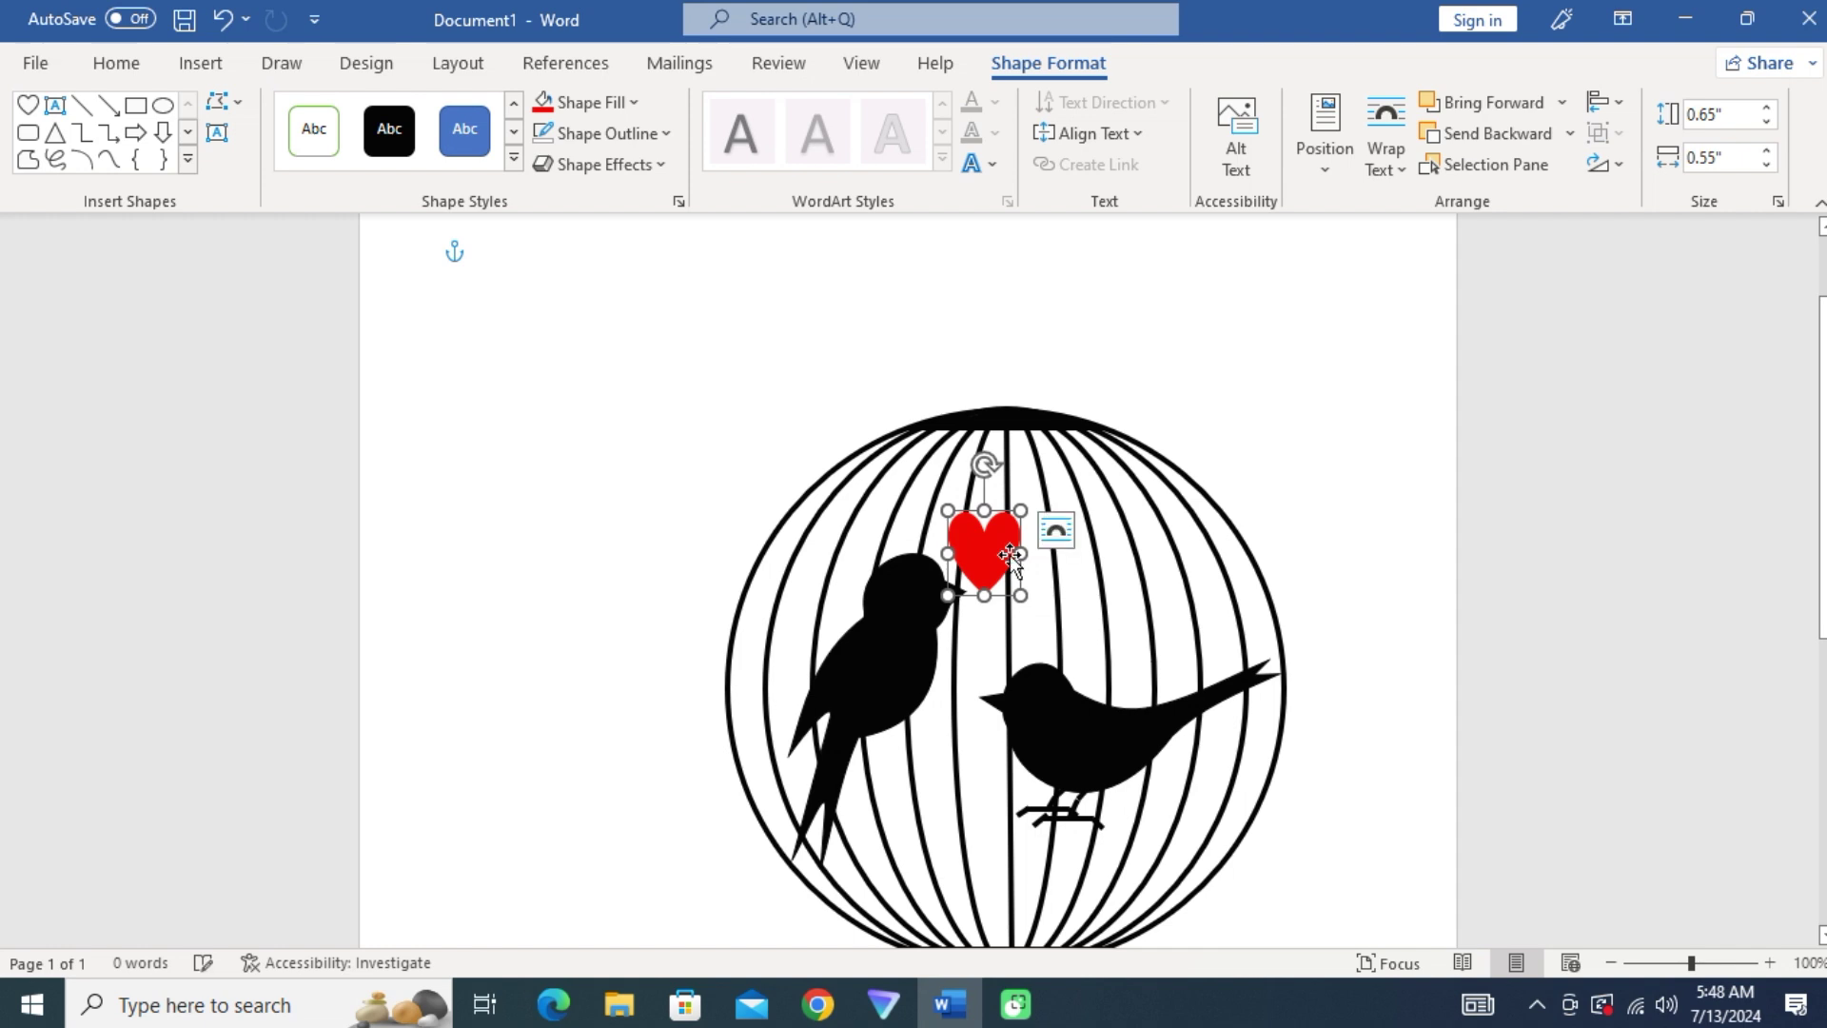
# - Send the heart behind the cage bars and nudge the left bird up toward it
pyautogui.click(1532, 147)
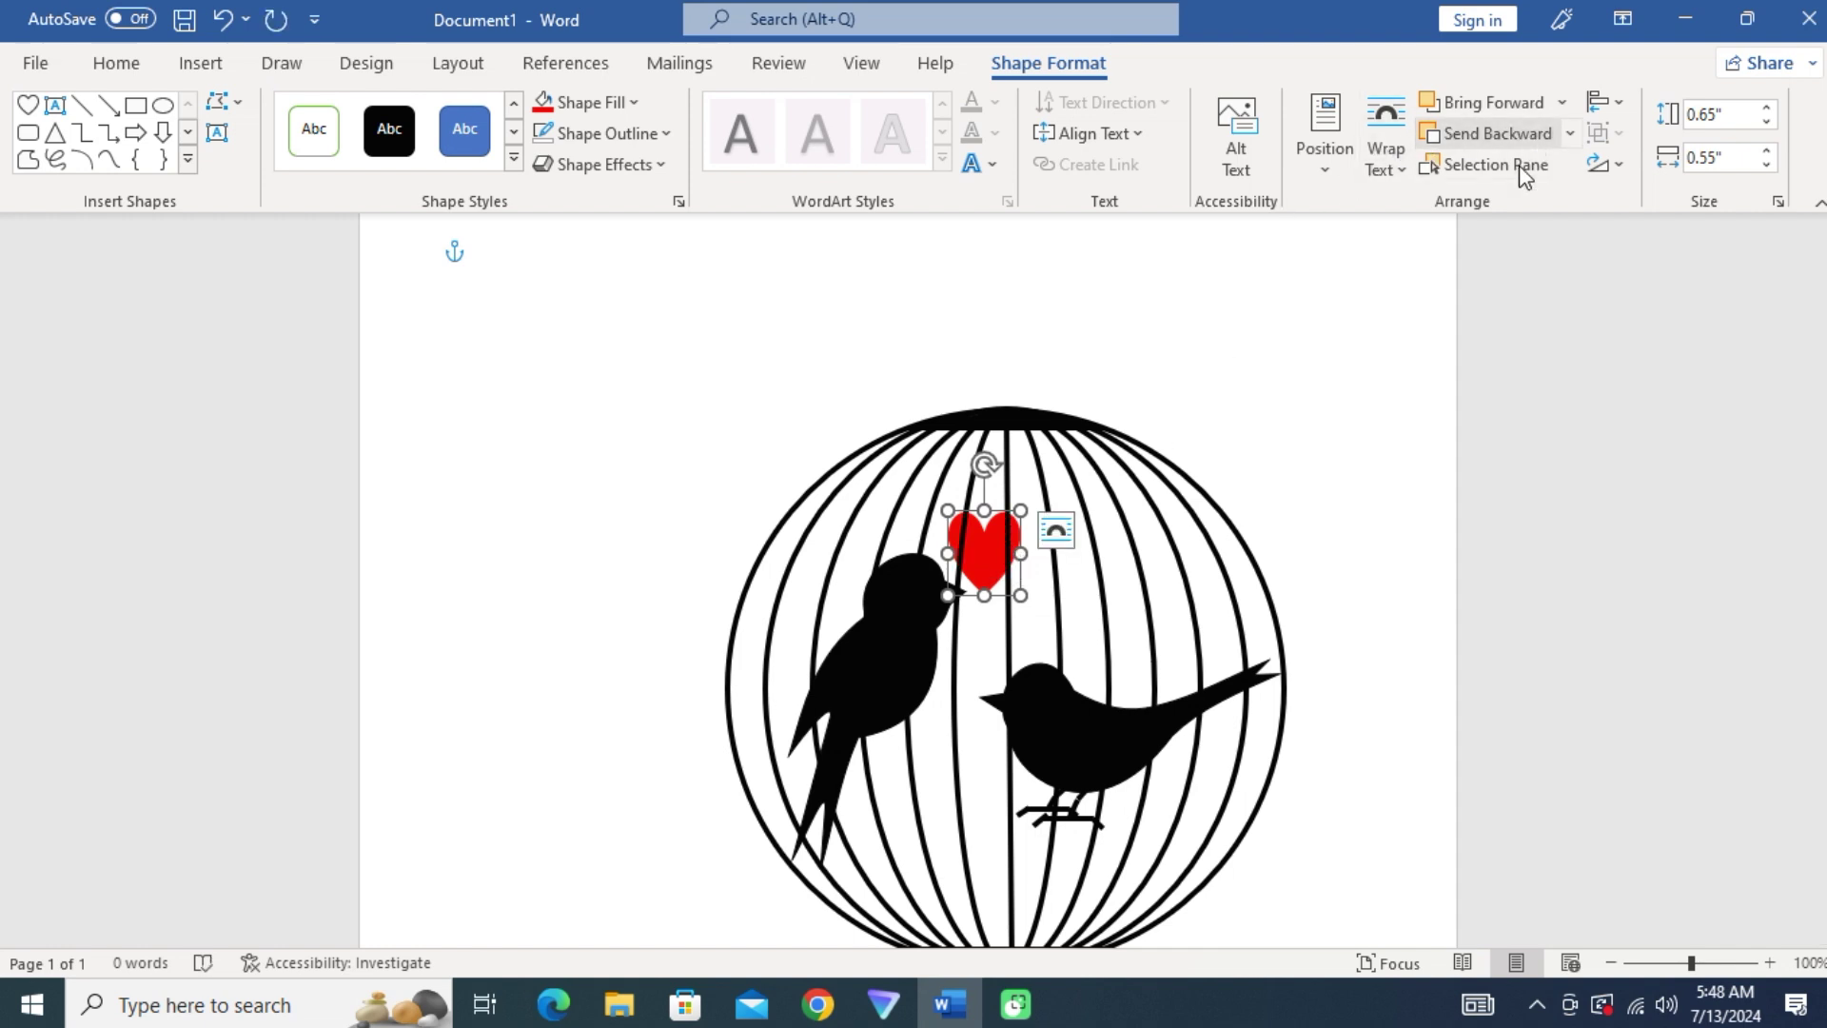
pyautogui.click(881, 628)
pyautogui.press('Up')
pyautogui.press('Up')
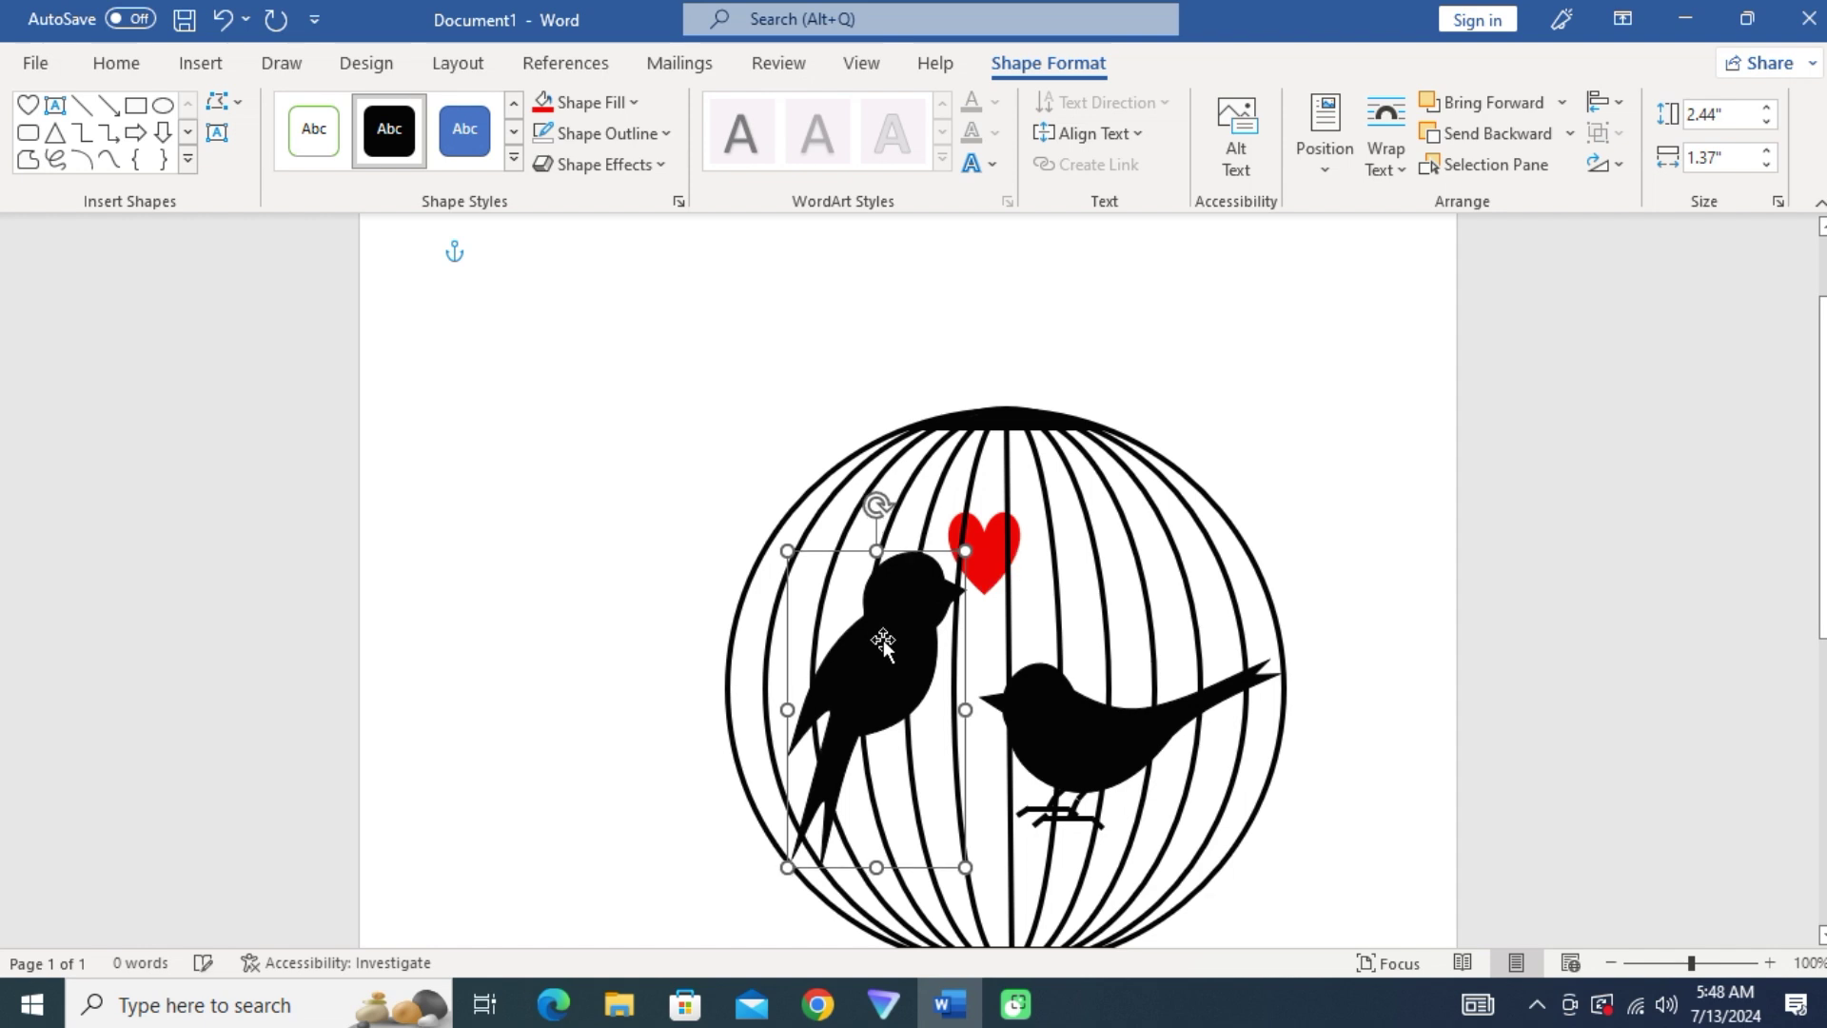
pyautogui.press('Up')
pyautogui.press('Up')
pyautogui.press('Up')
pyautogui.press('Up')
pyautogui.press('Up')
pyautogui.press('Up')
pyautogui.press('Up')
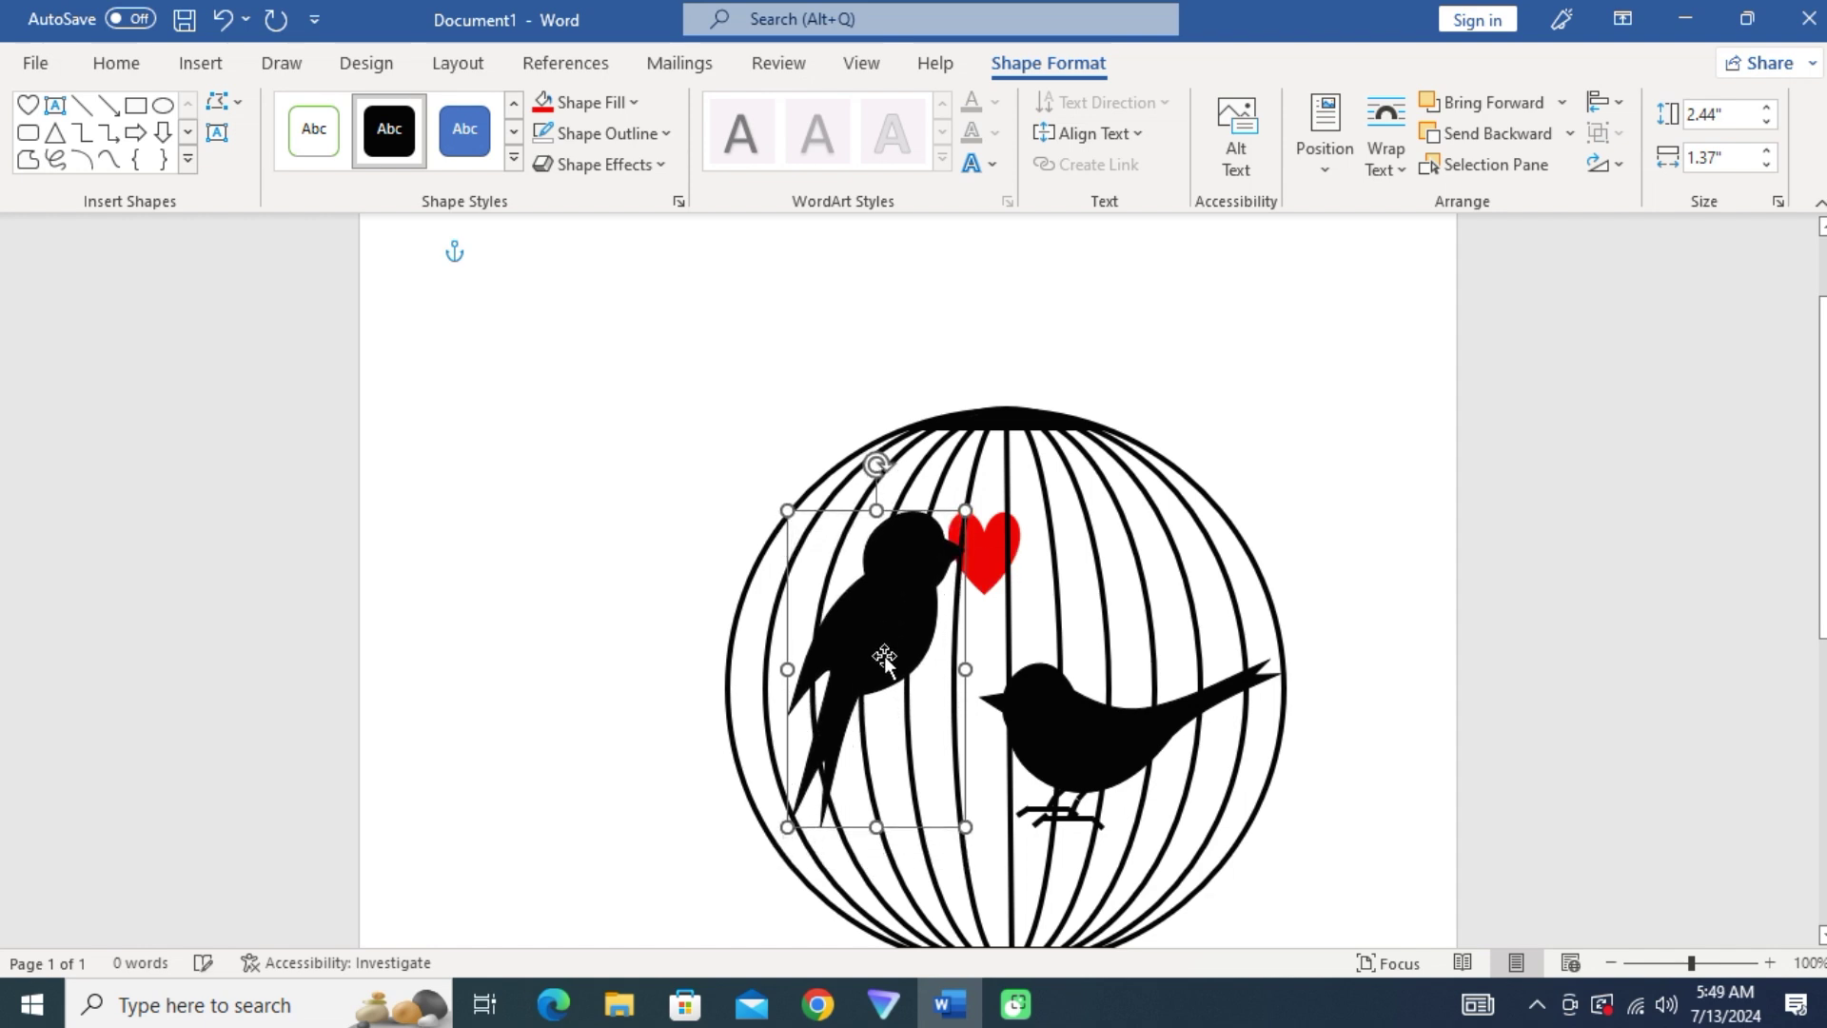
pyautogui.press('Up')
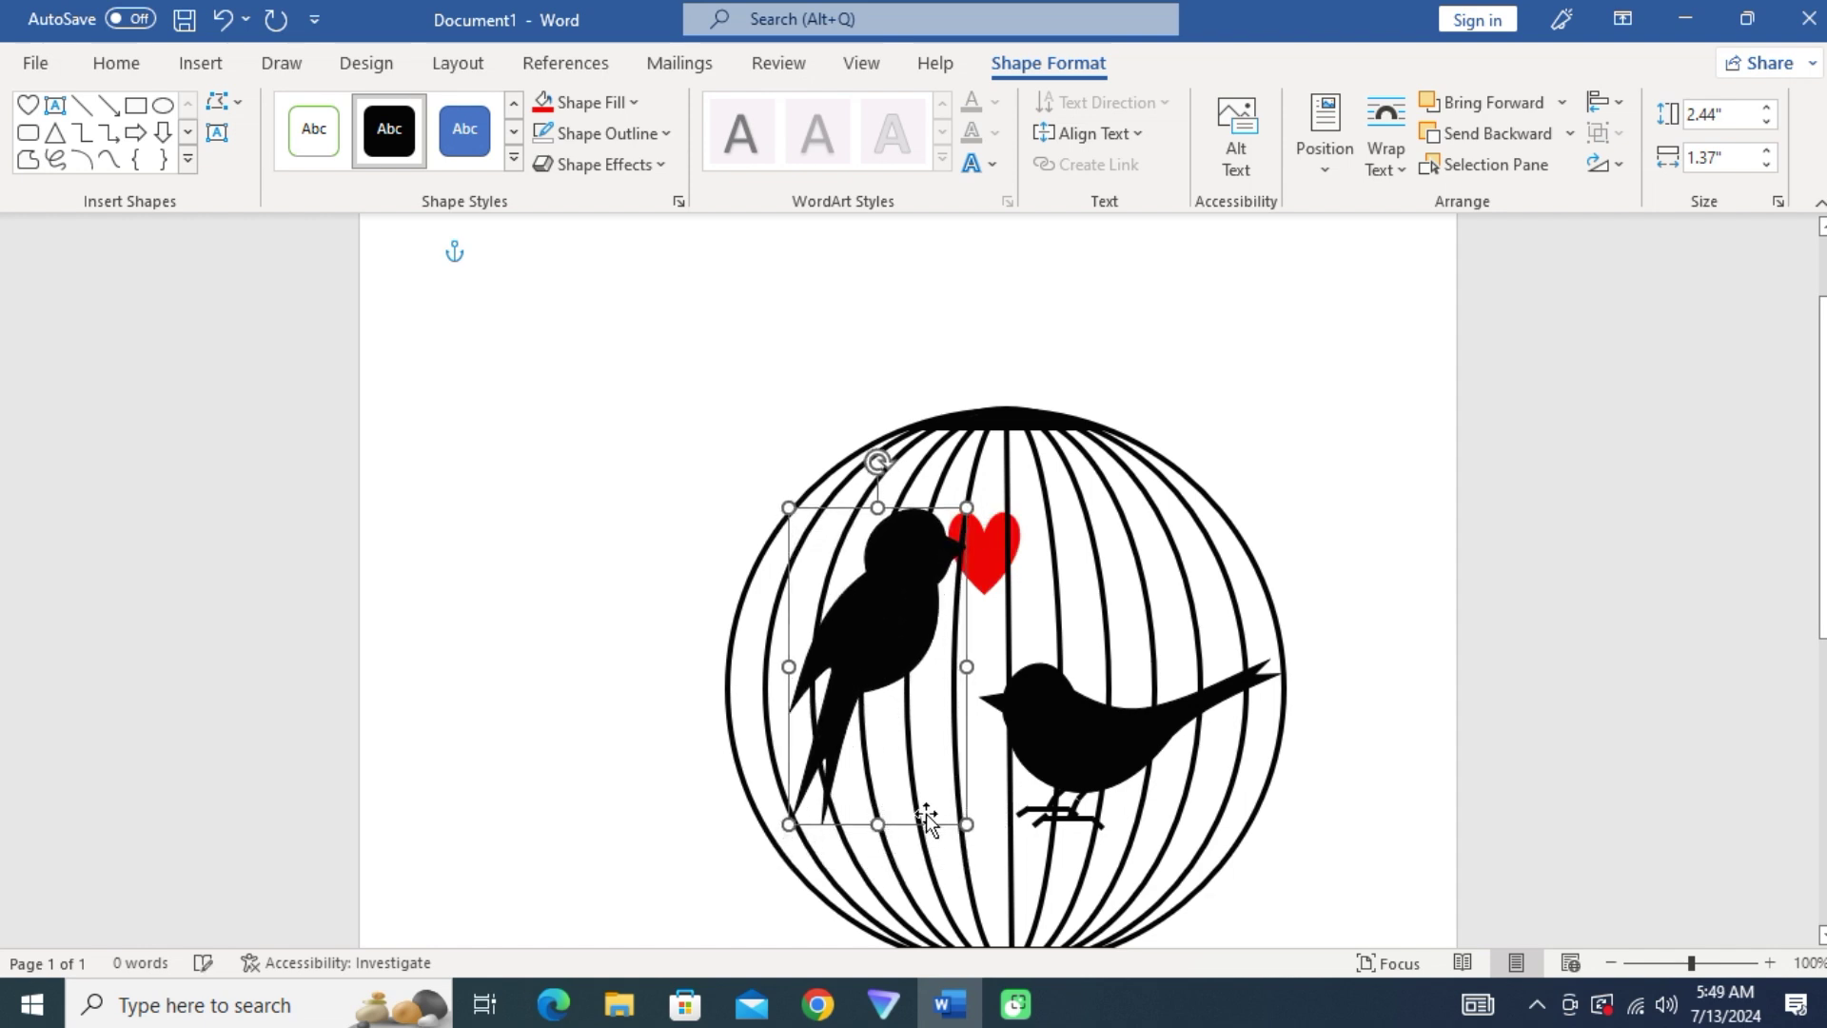
pyautogui.press('Down')
pyautogui.press('Down')
pyautogui.press('Down')
pyautogui.press('Down')
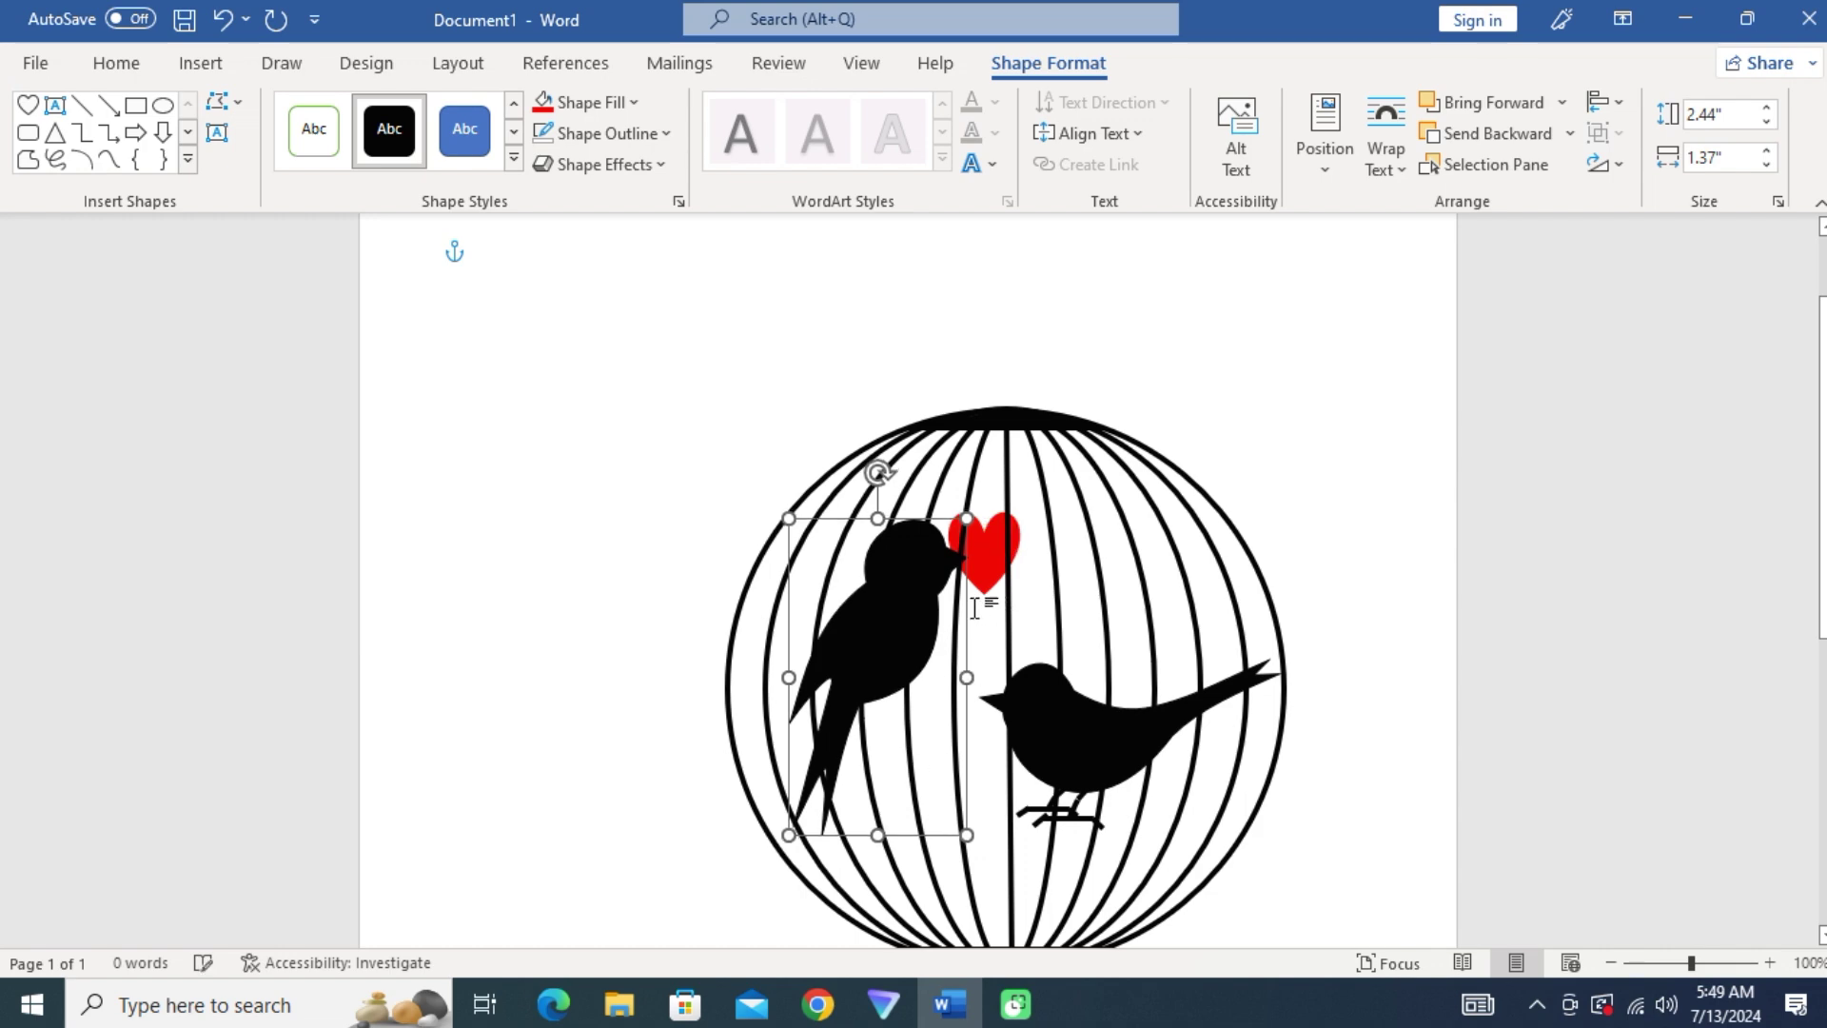
pyautogui.press('Down')
# - Nudge the right bird slightly up and left, closer to the heart
pyautogui.click(1092, 753)
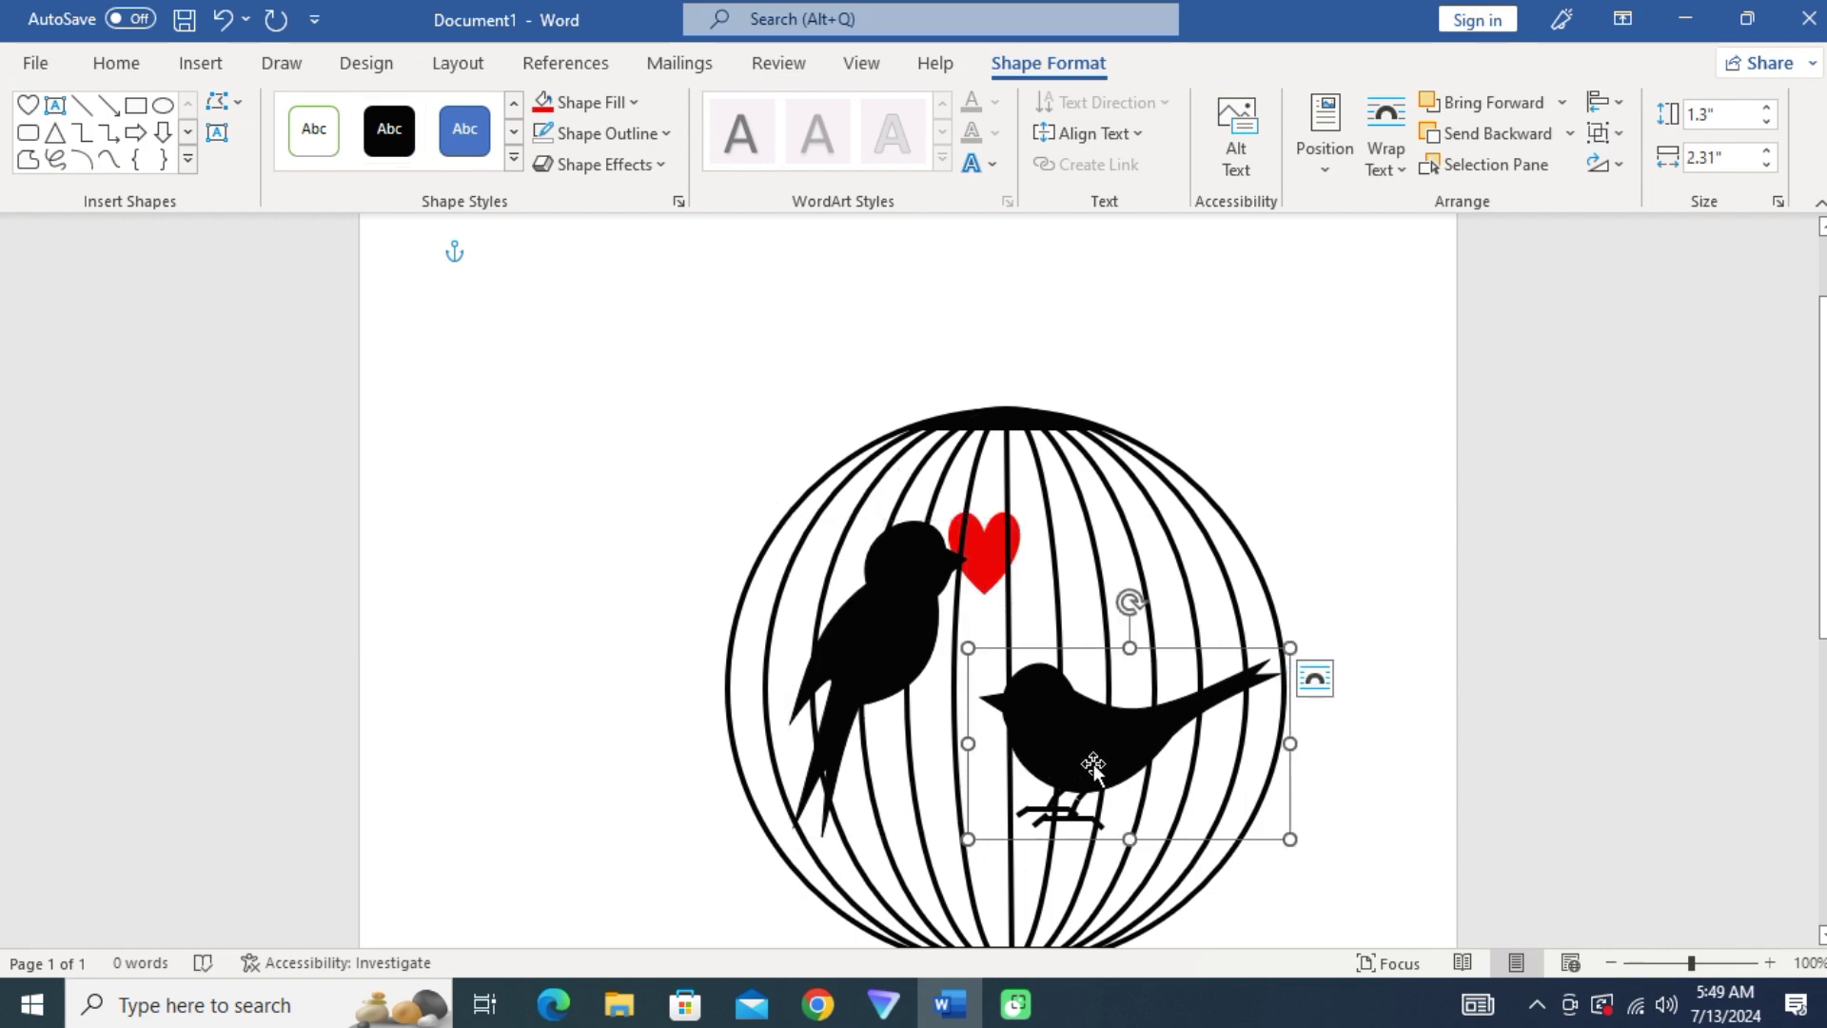
pyautogui.press('Left')
pyautogui.press('Left')
pyautogui.press('Left')
pyautogui.press('Up')
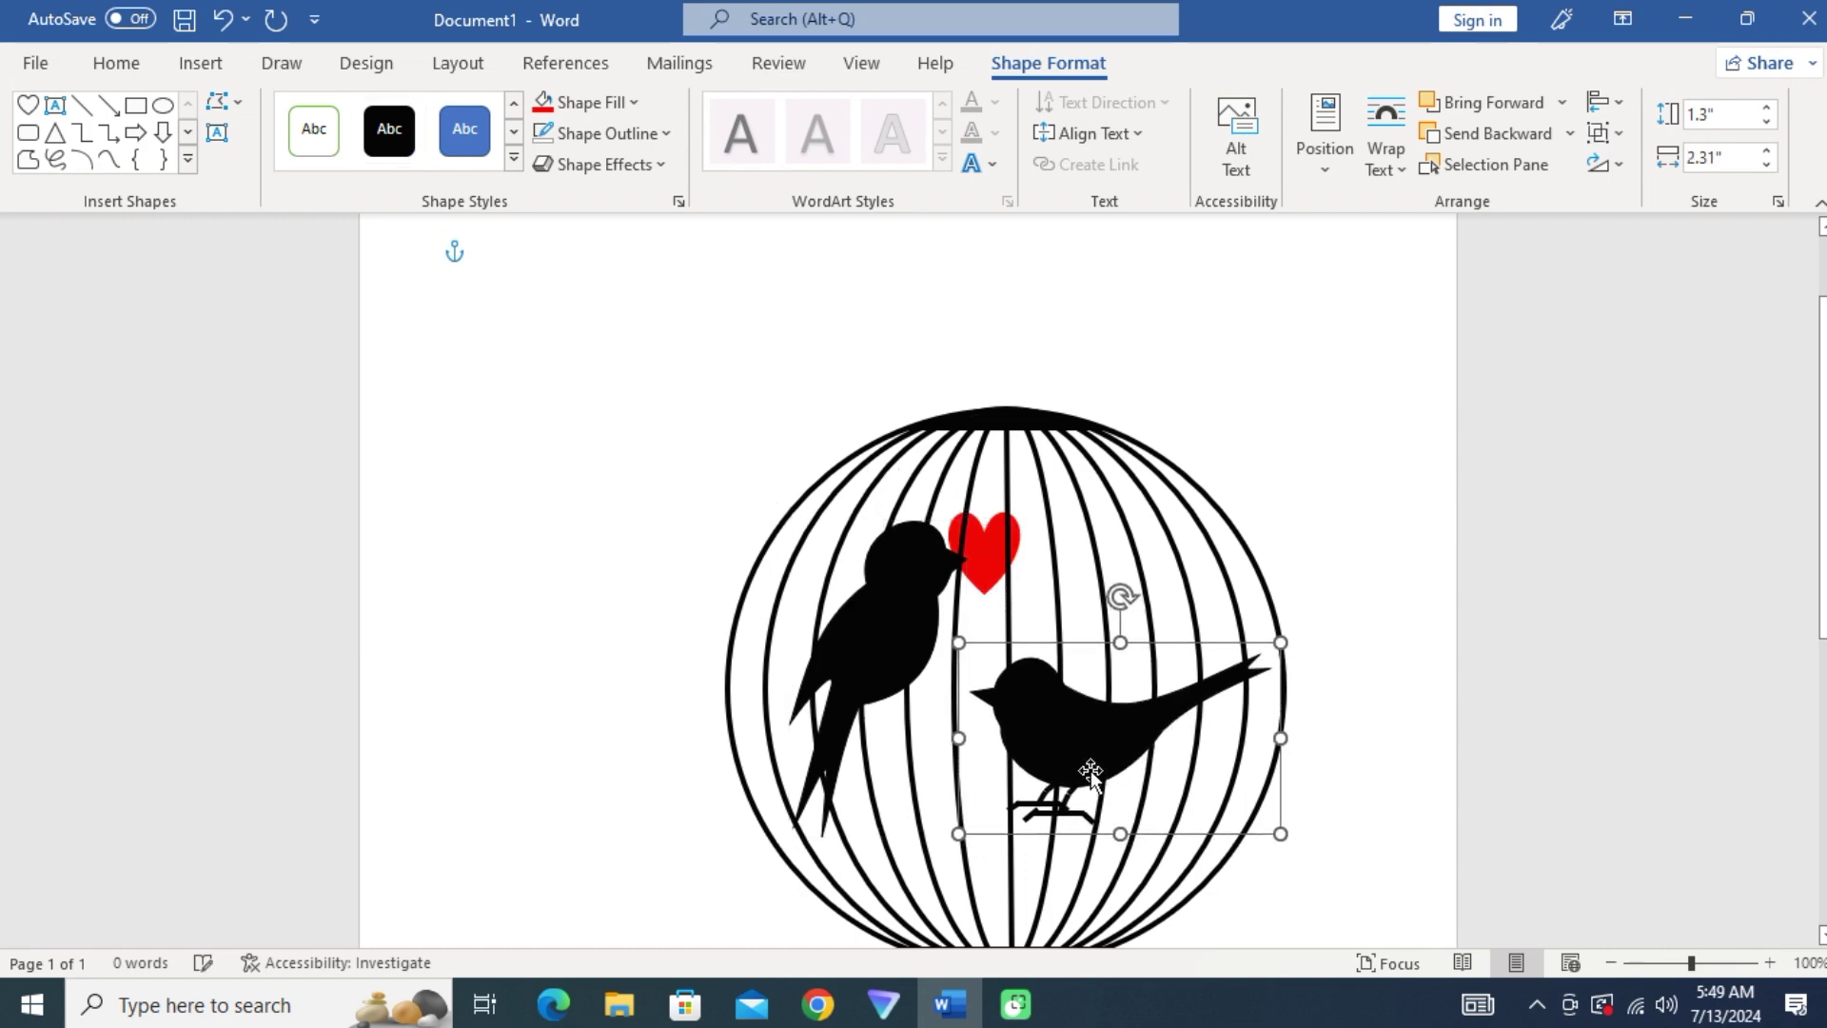
pyautogui.press('Up')
pyautogui.press('Left')
# - Stretch the left bird taller to 2.6" toward the cage bottom
pyautogui.click(890, 728)
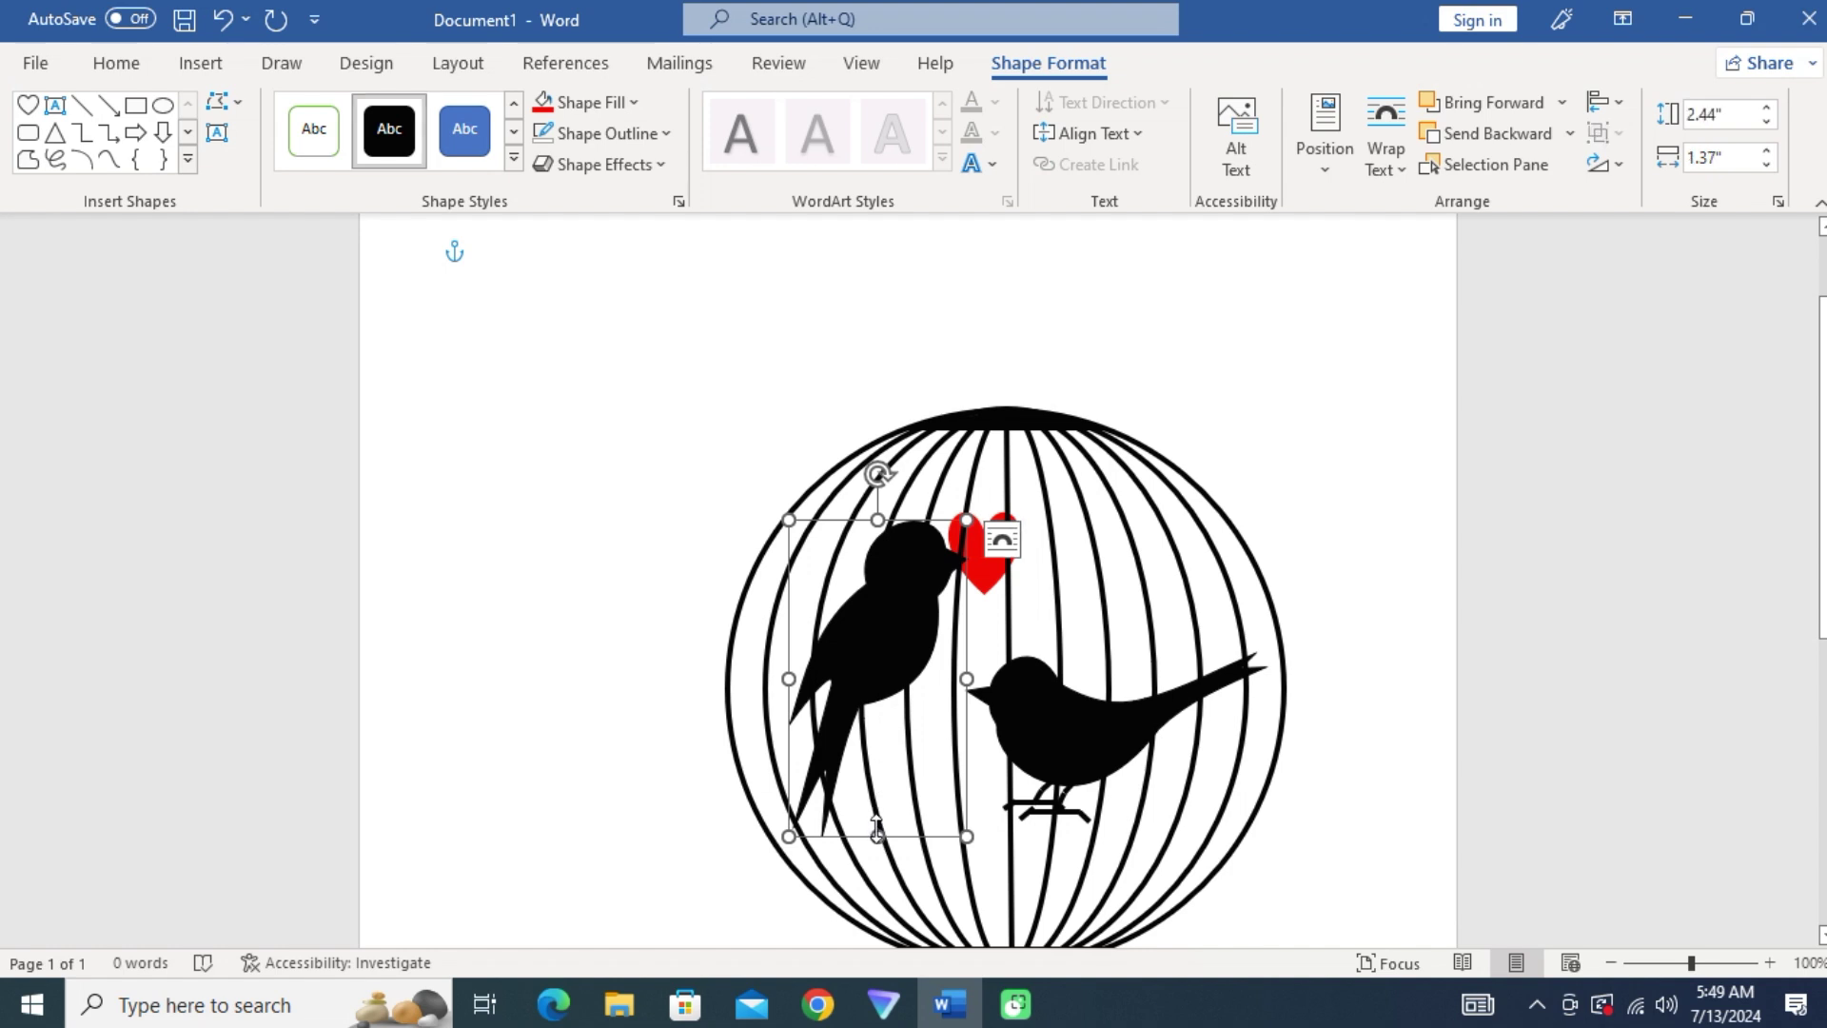
pyautogui.moveTo(877, 832); pyautogui.dragTo(878, 858)
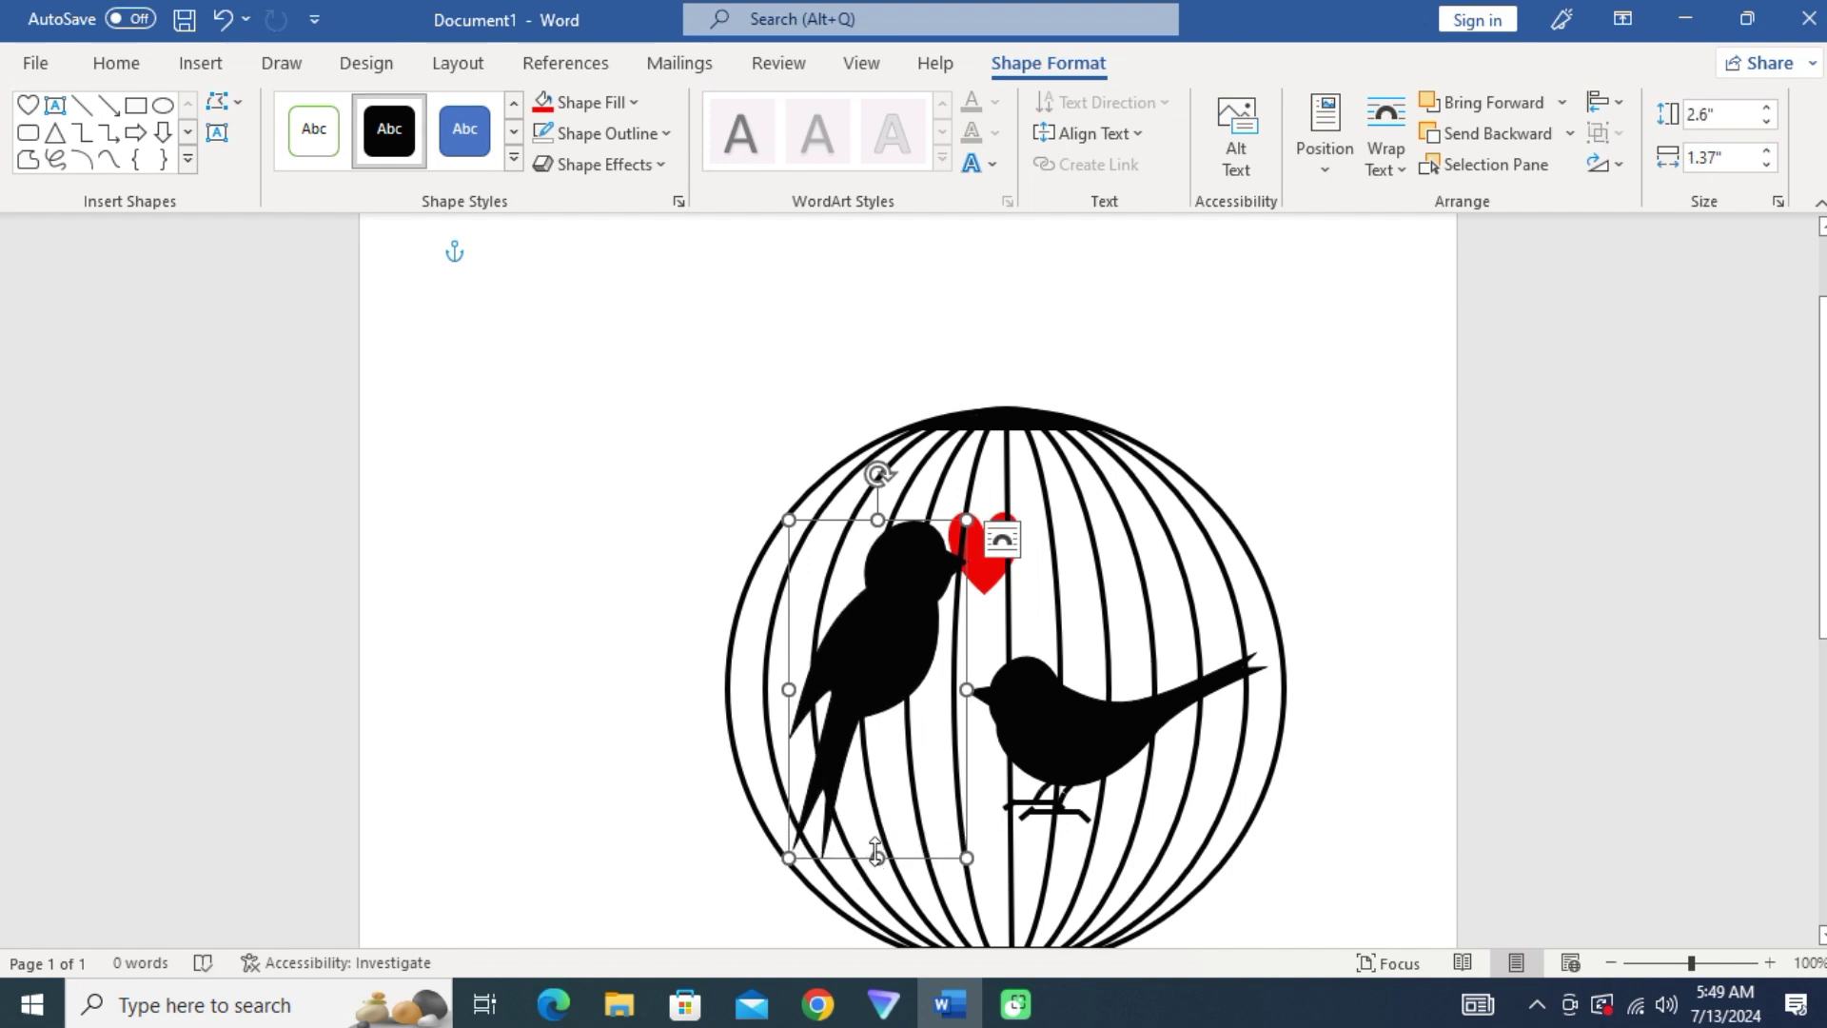
pyautogui.click(550, 257)
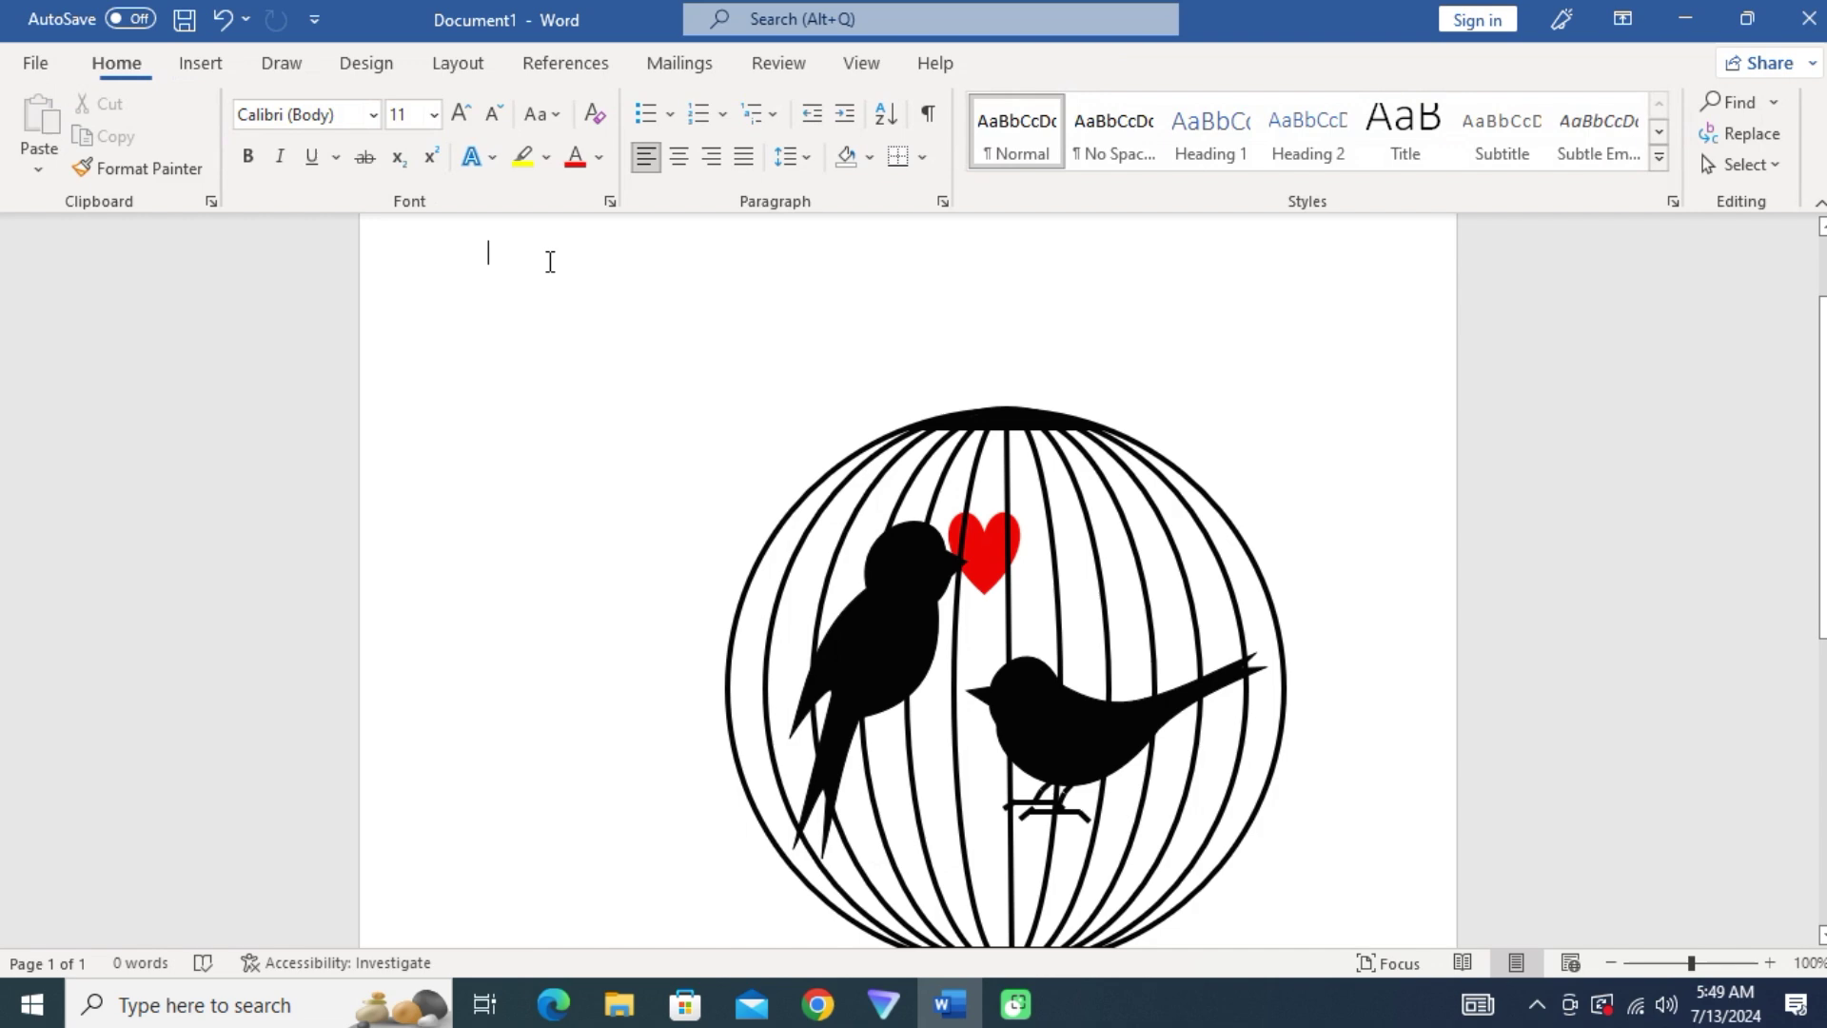
# - Draw a black 3 pt horizontal line across the top of the cage
pyautogui.click(200, 63)
pyautogui.click(379, 102)
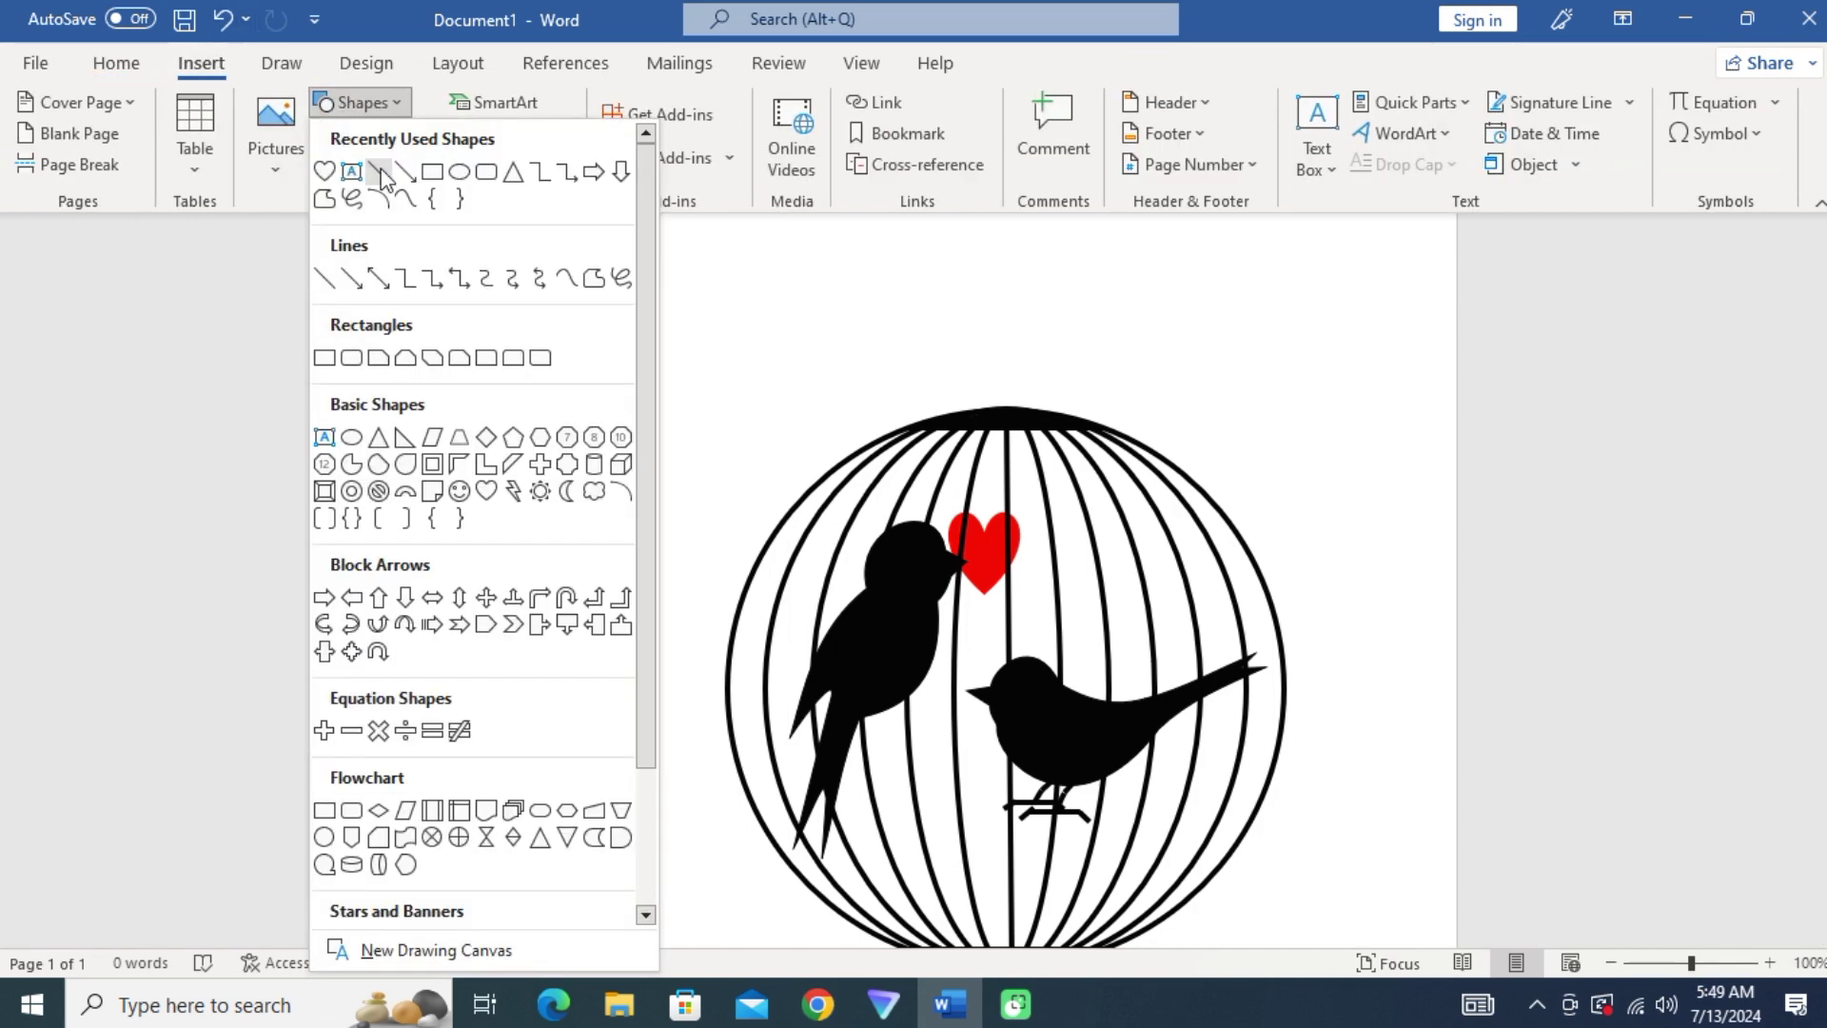
pyautogui.click(388, 171)
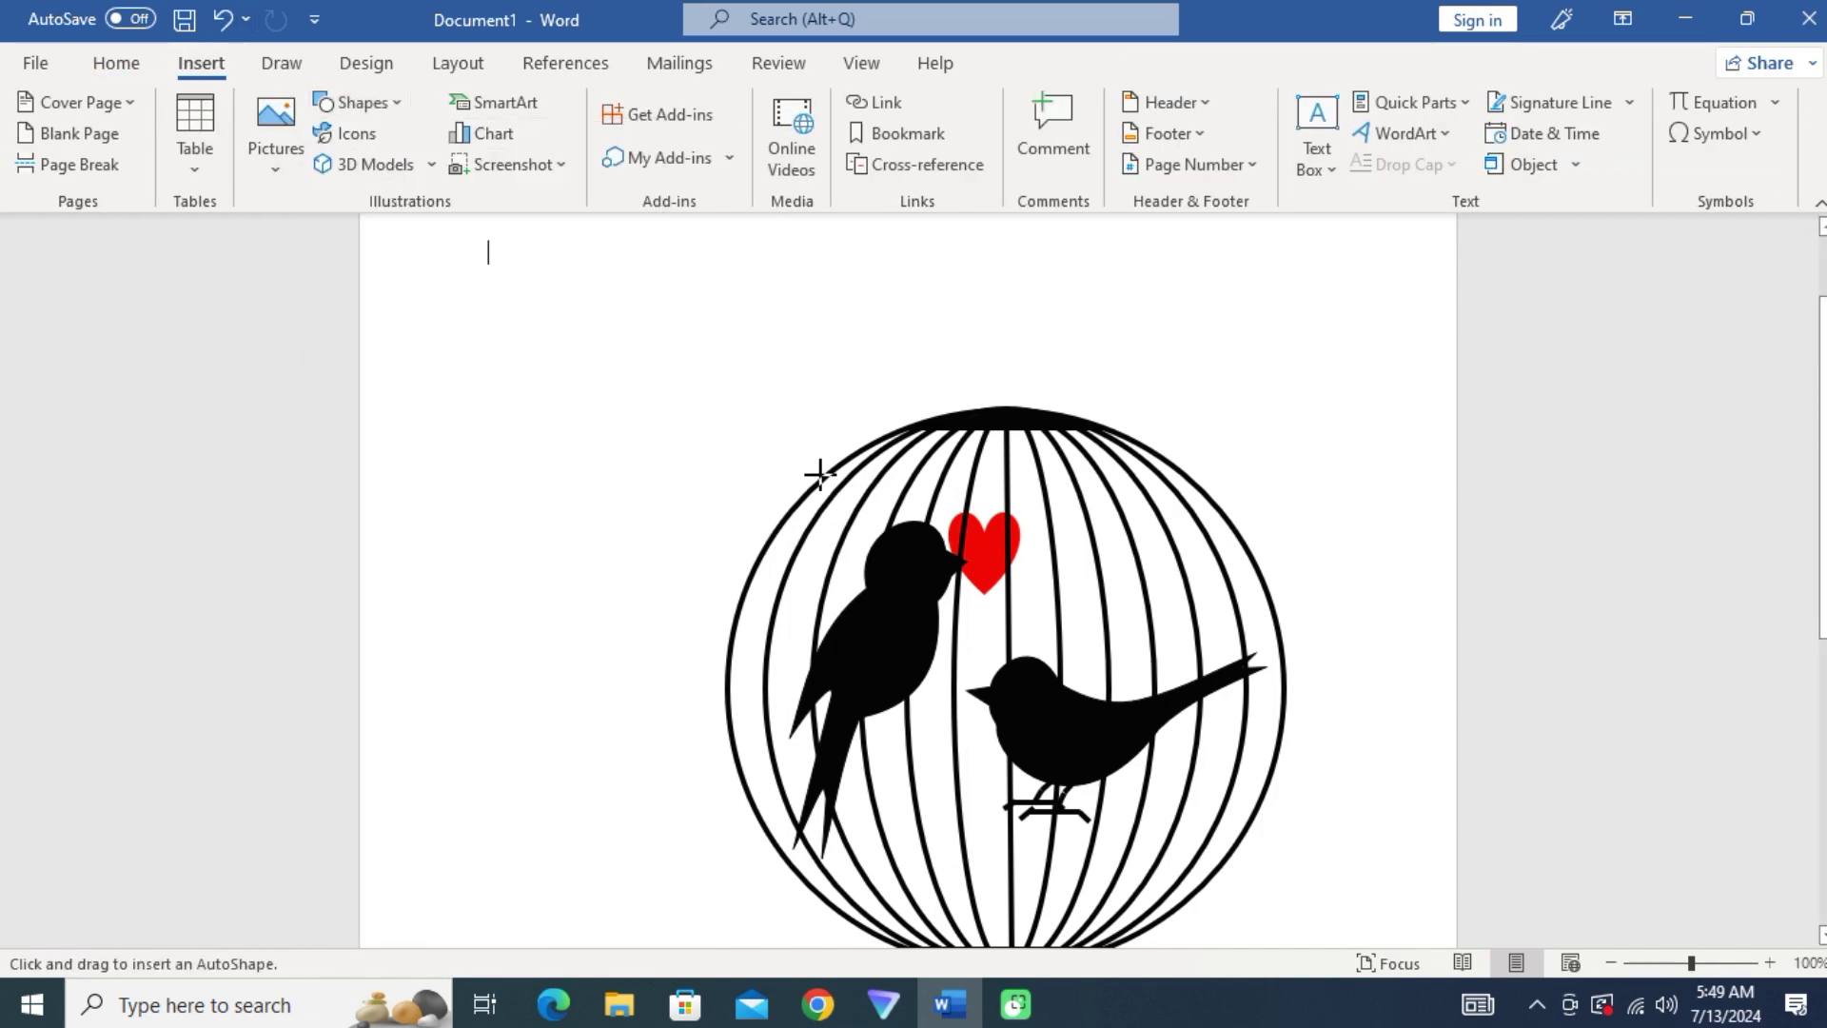
pyautogui.moveTo(819, 473); pyautogui.dragTo(1185, 455)
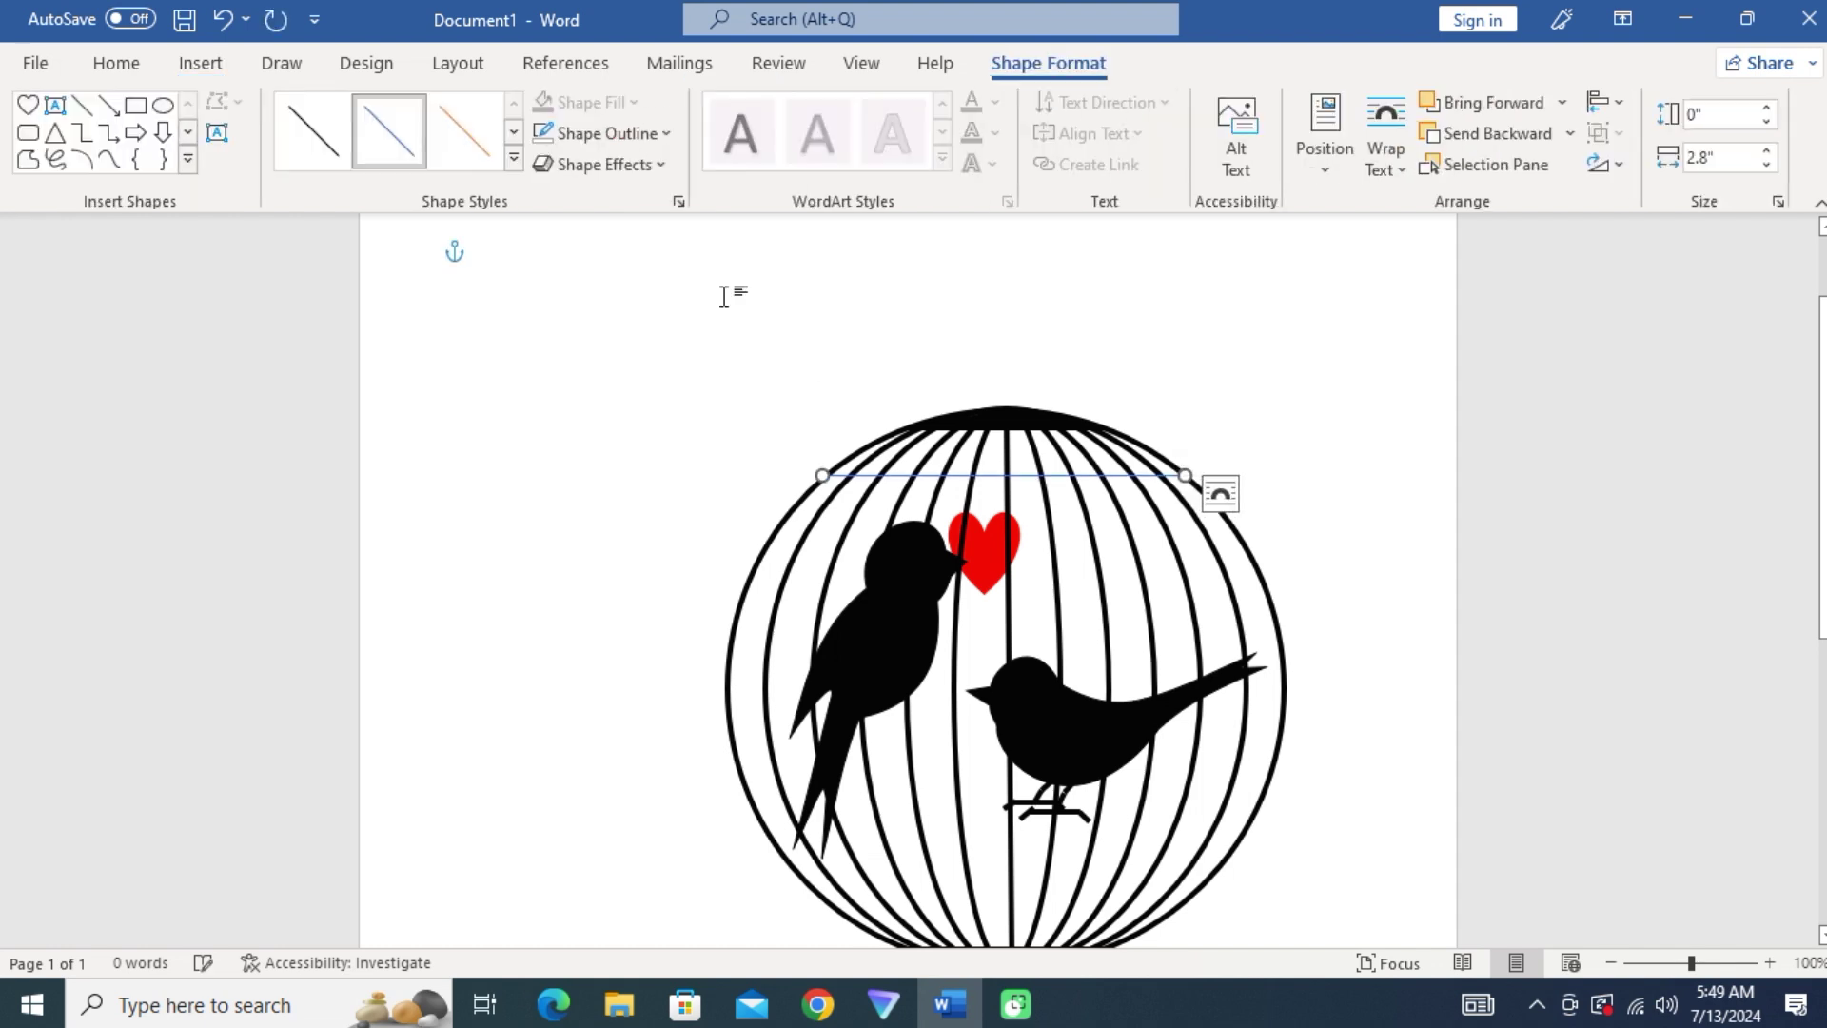
pyautogui.click(604, 133)
pyautogui.click(564, 202)
pyautogui.click(588, 133)
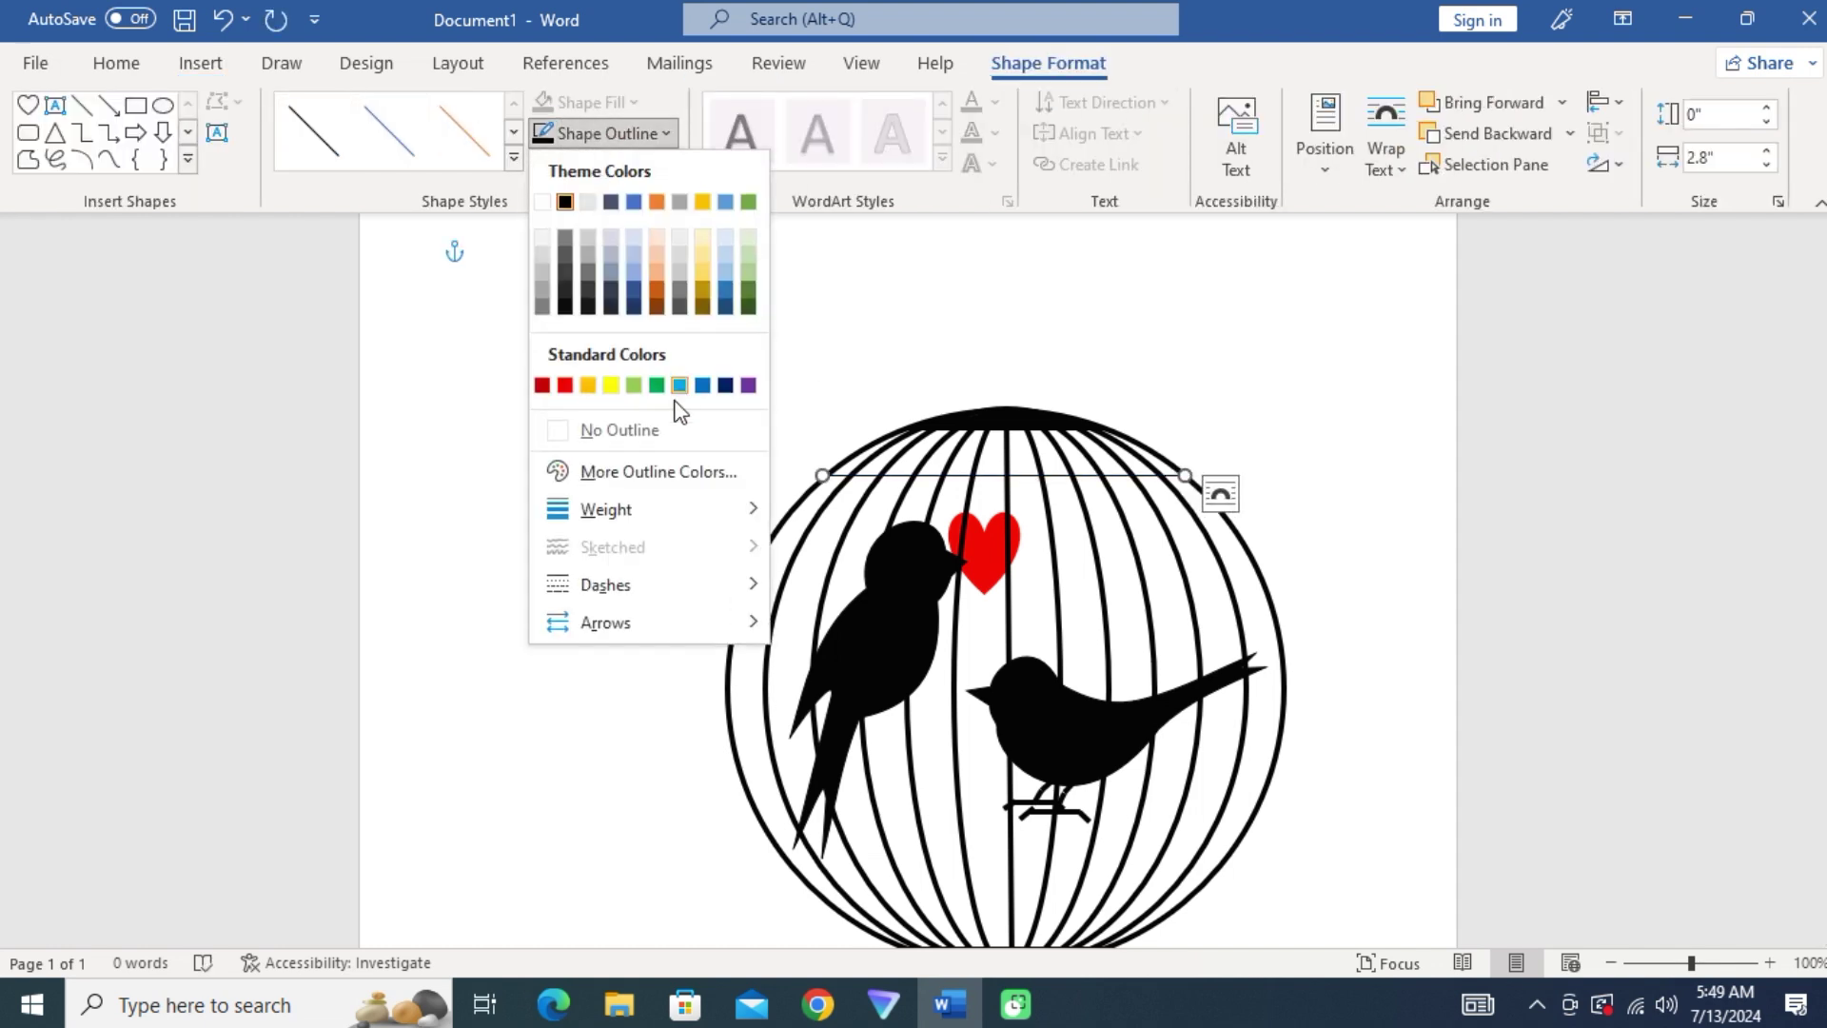
pyautogui.moveTo(624, 510)
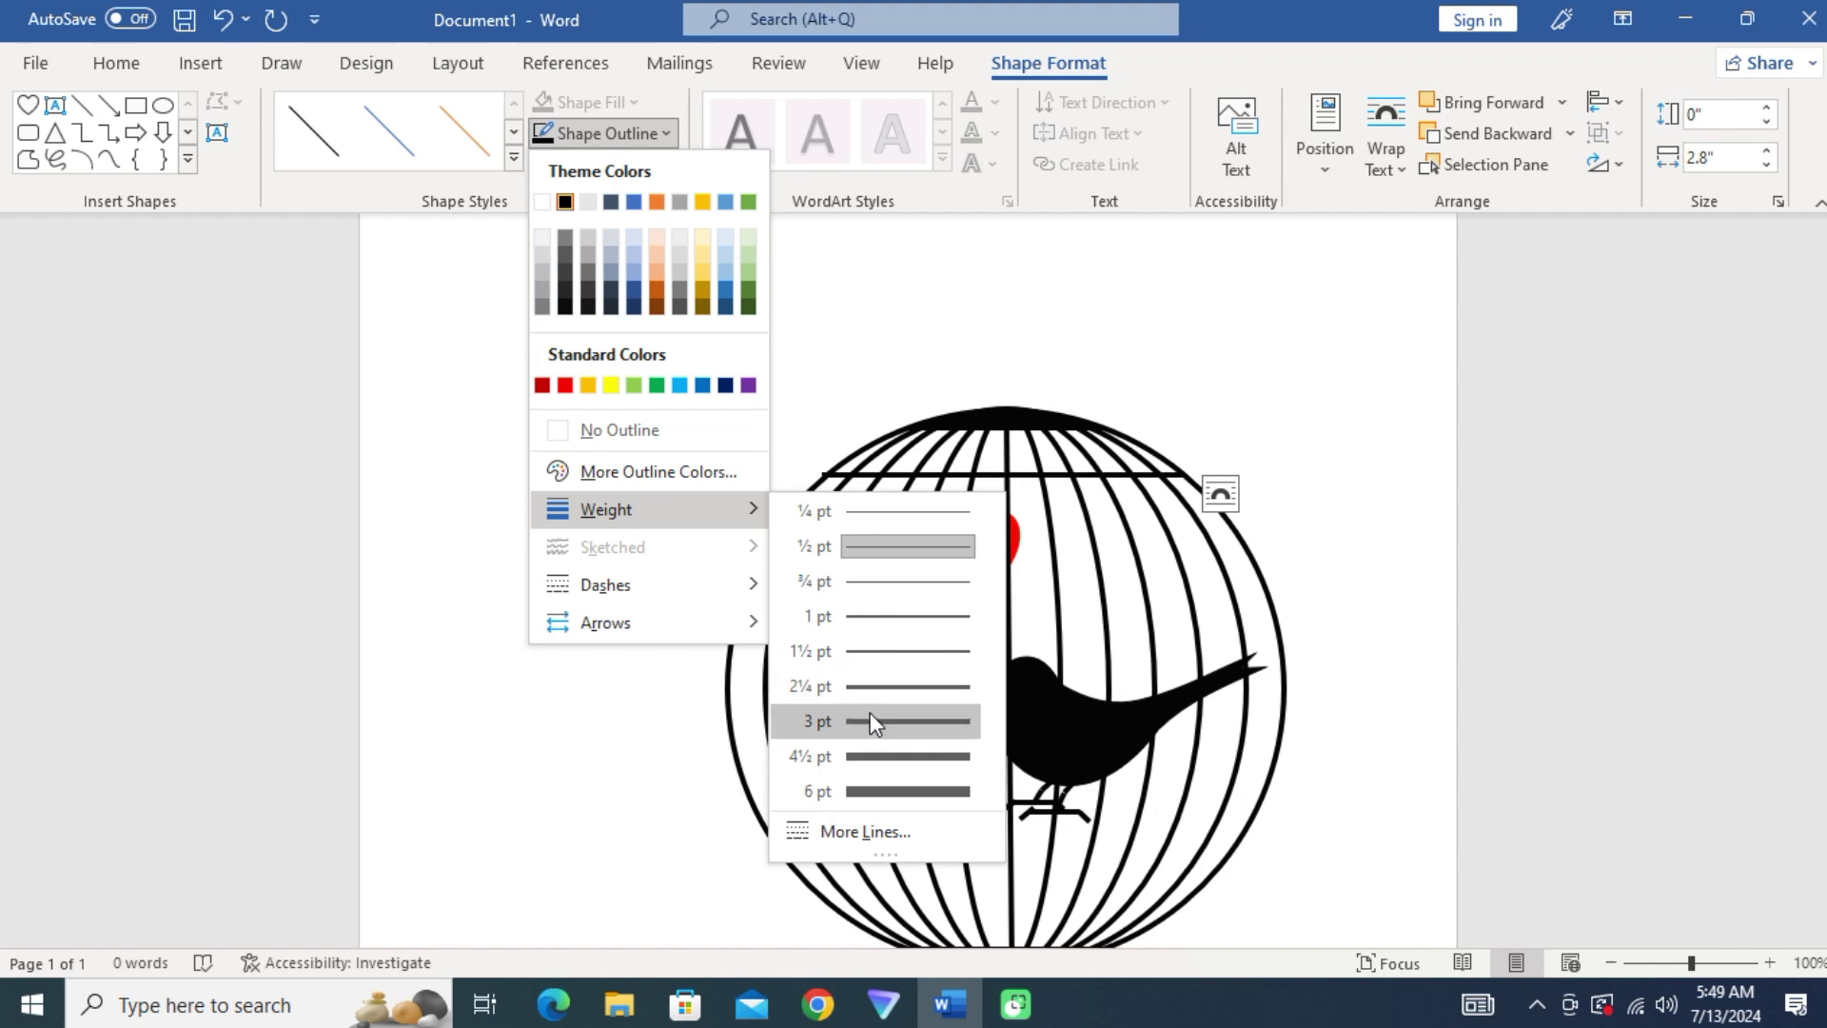
pyautogui.click(870, 712)
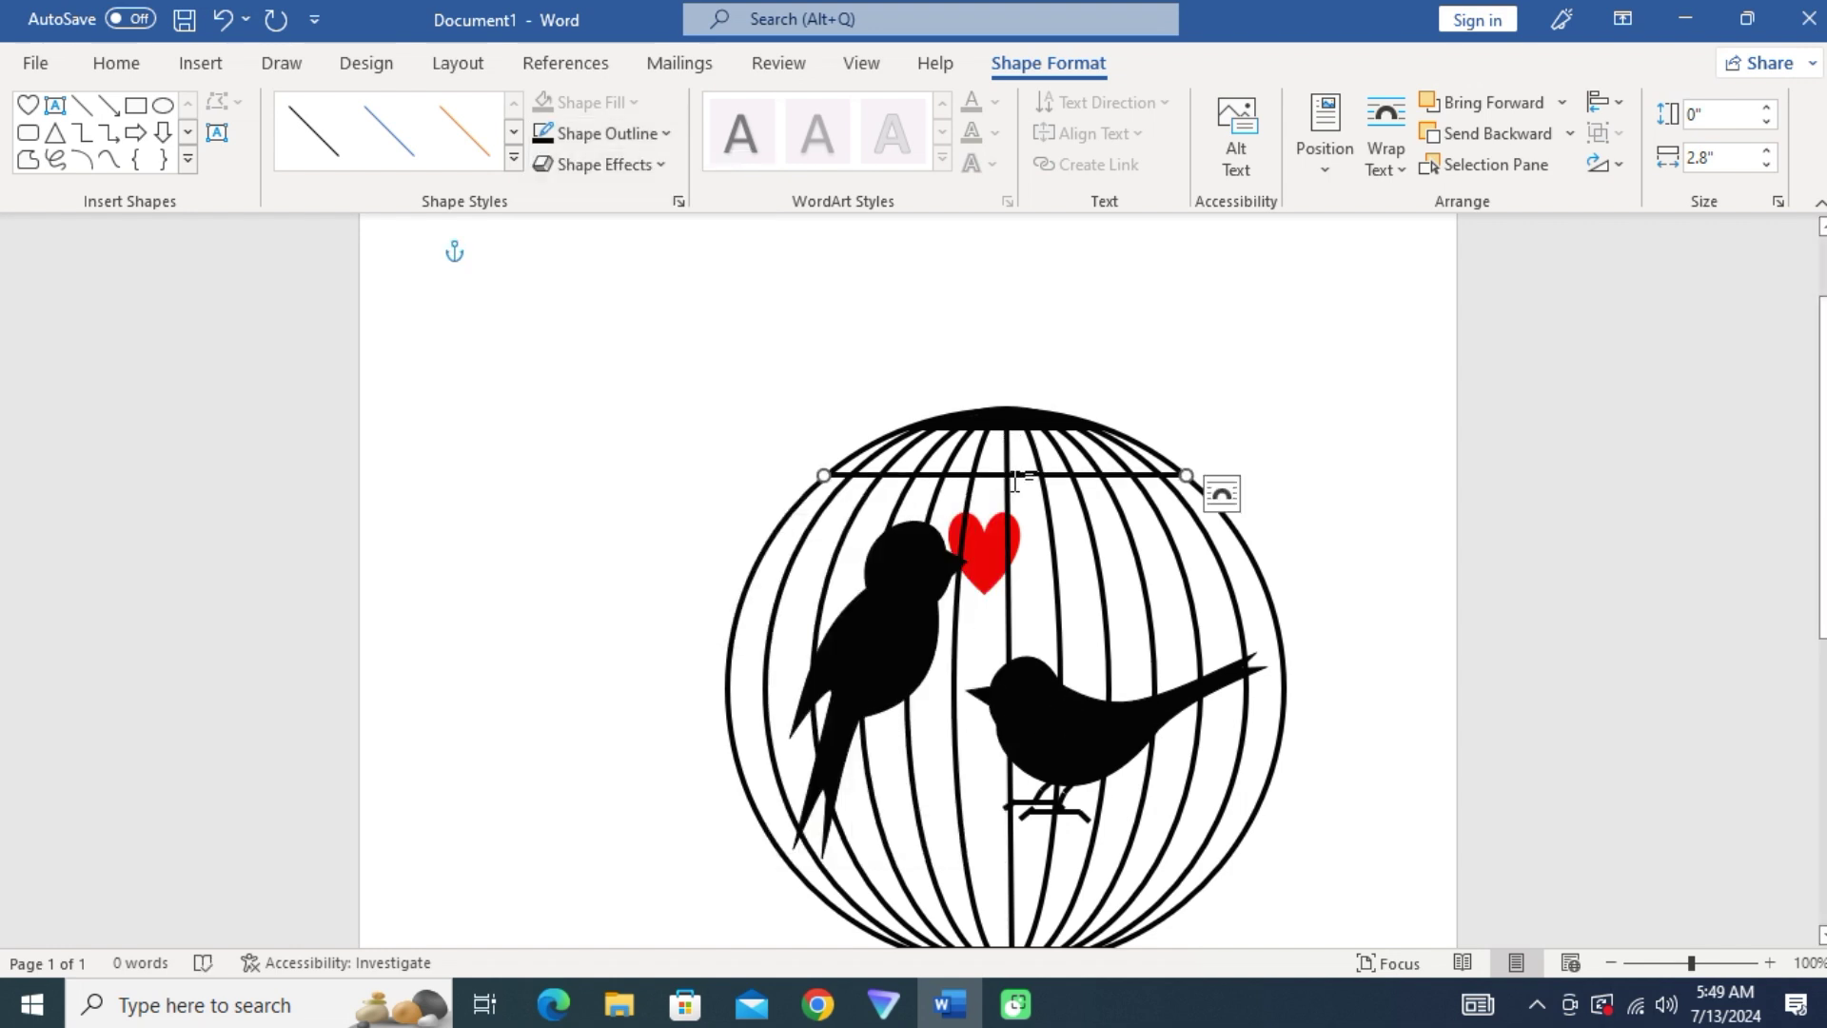
# - Draw a second black horizontal bar below it with a 4½ pt outline
pyautogui.click(82, 105)
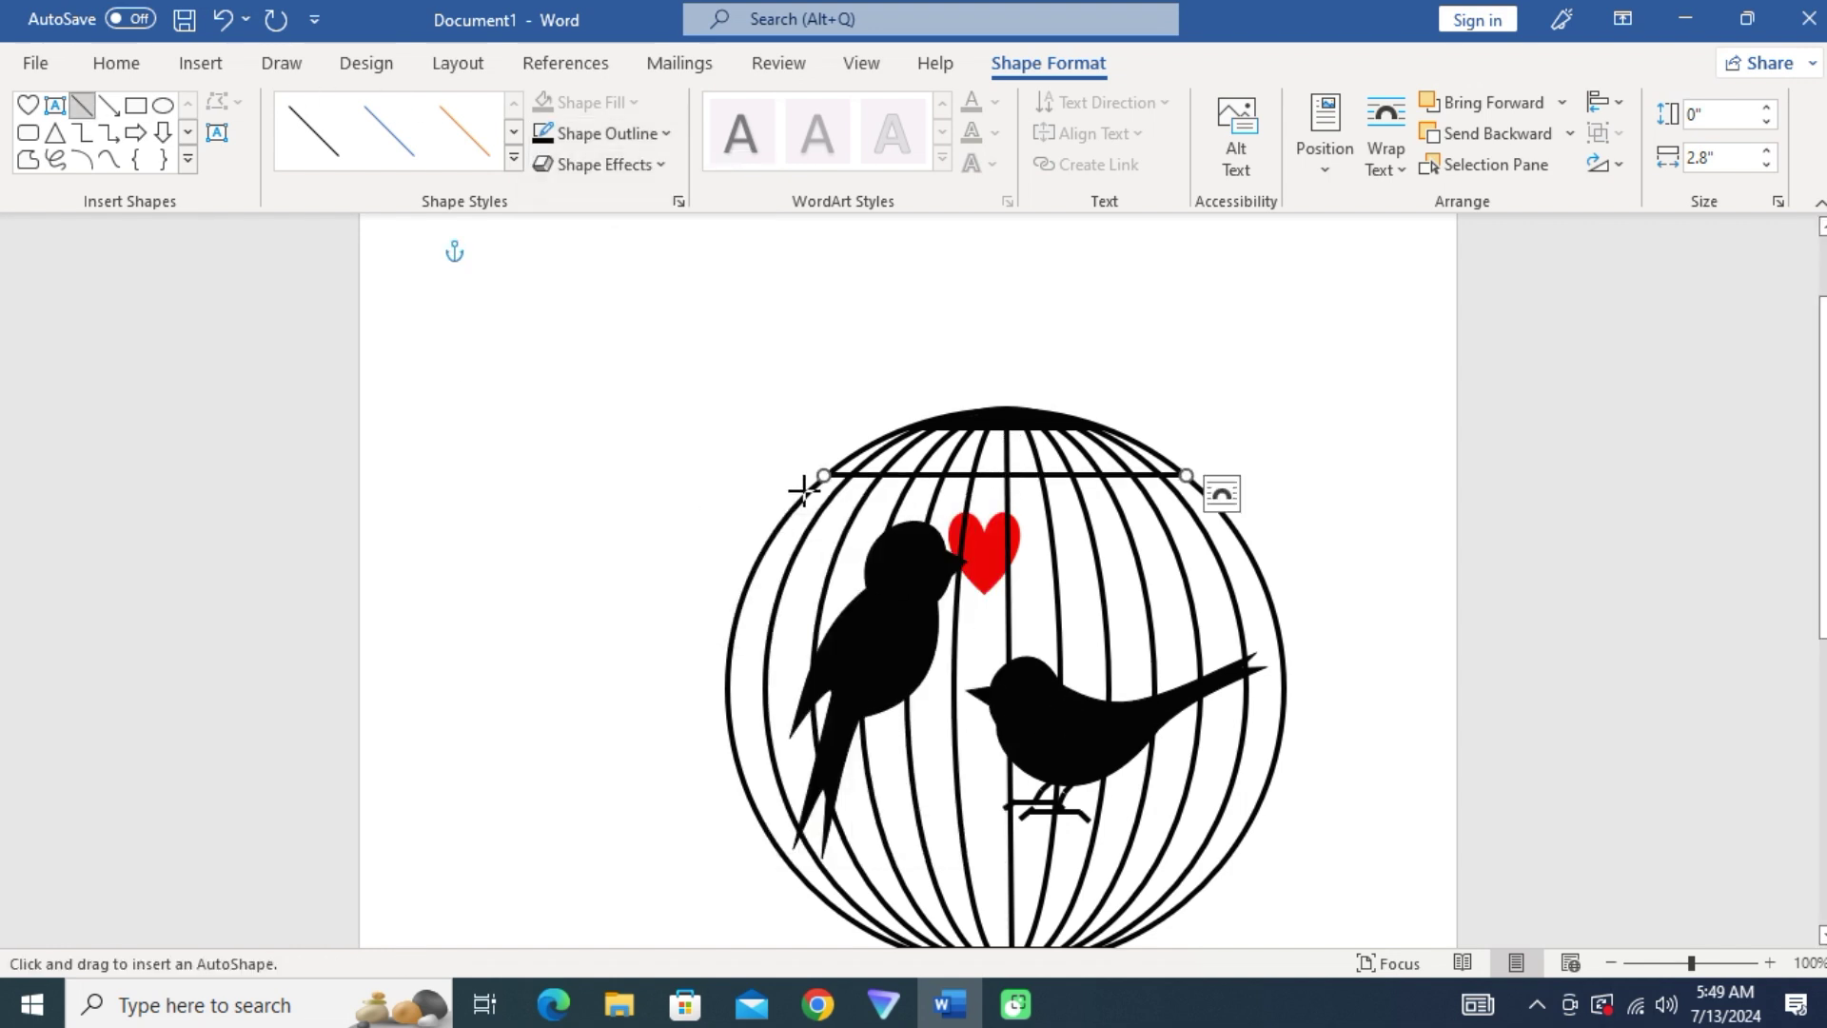
pyautogui.moveTo(811, 488); pyautogui.dragTo(1200, 490)
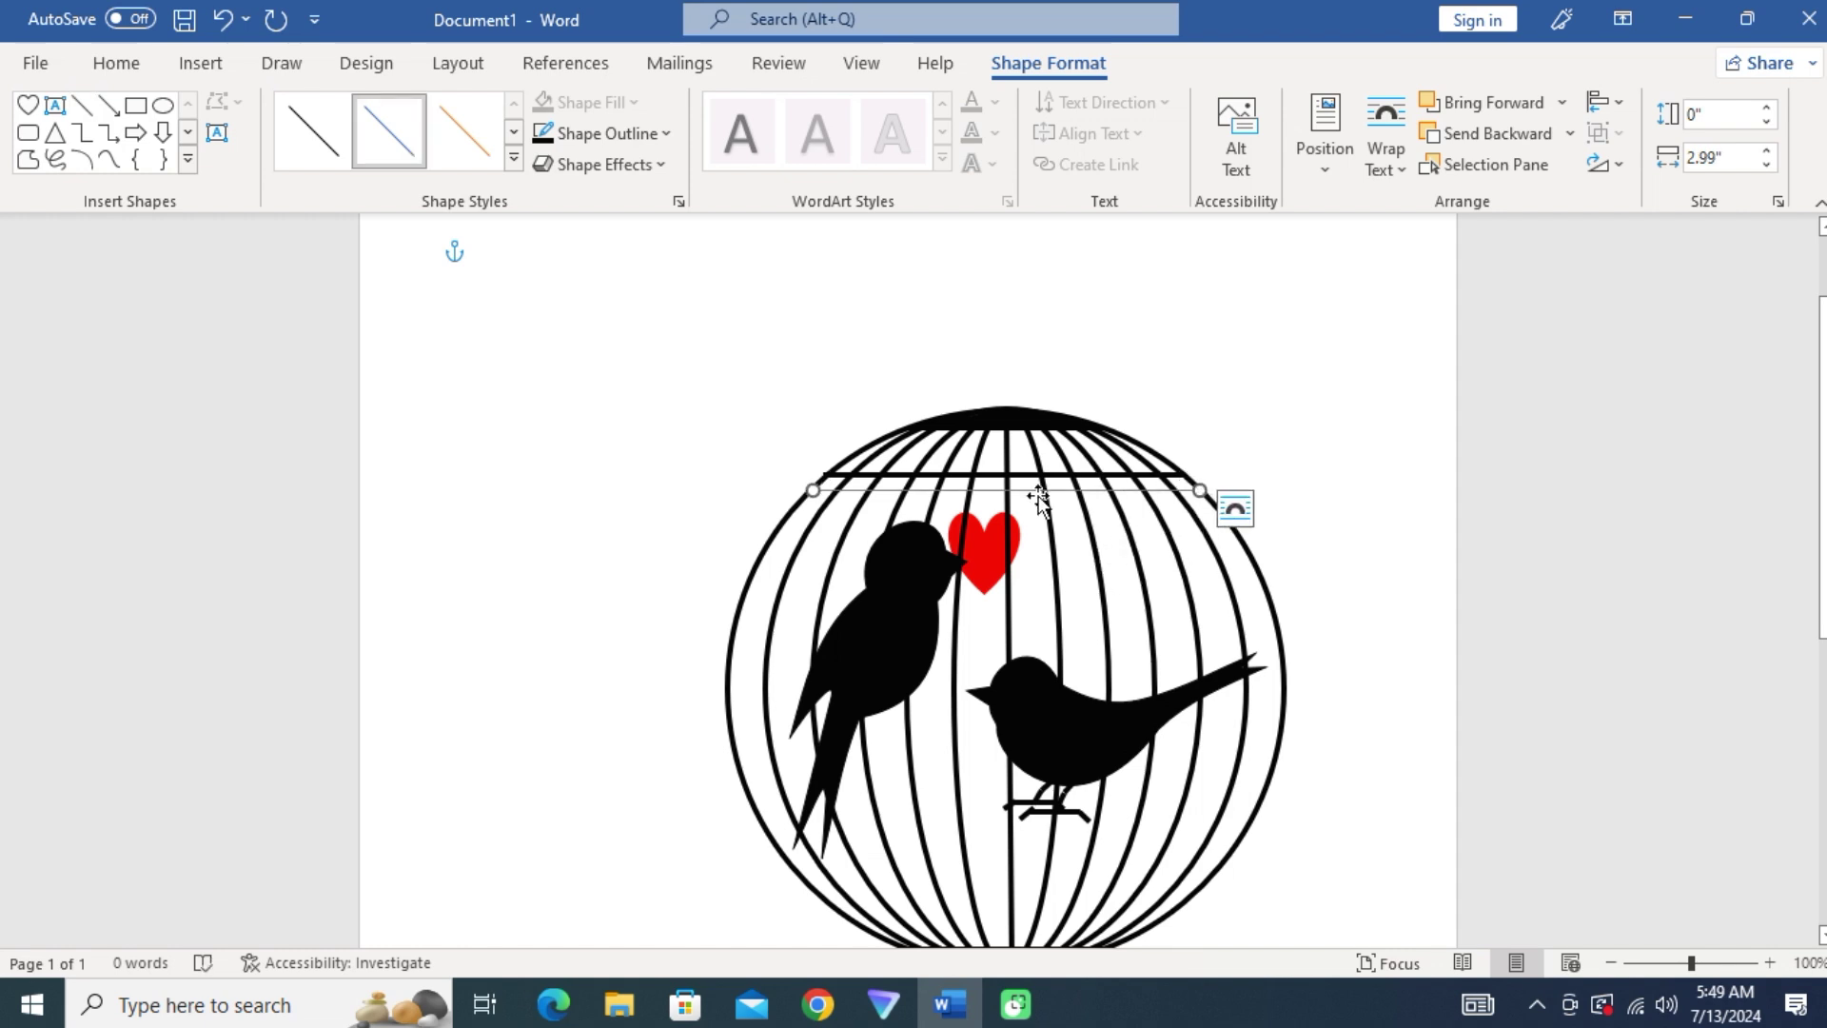
pyautogui.click(633, 134)
pyautogui.click(548, 143)
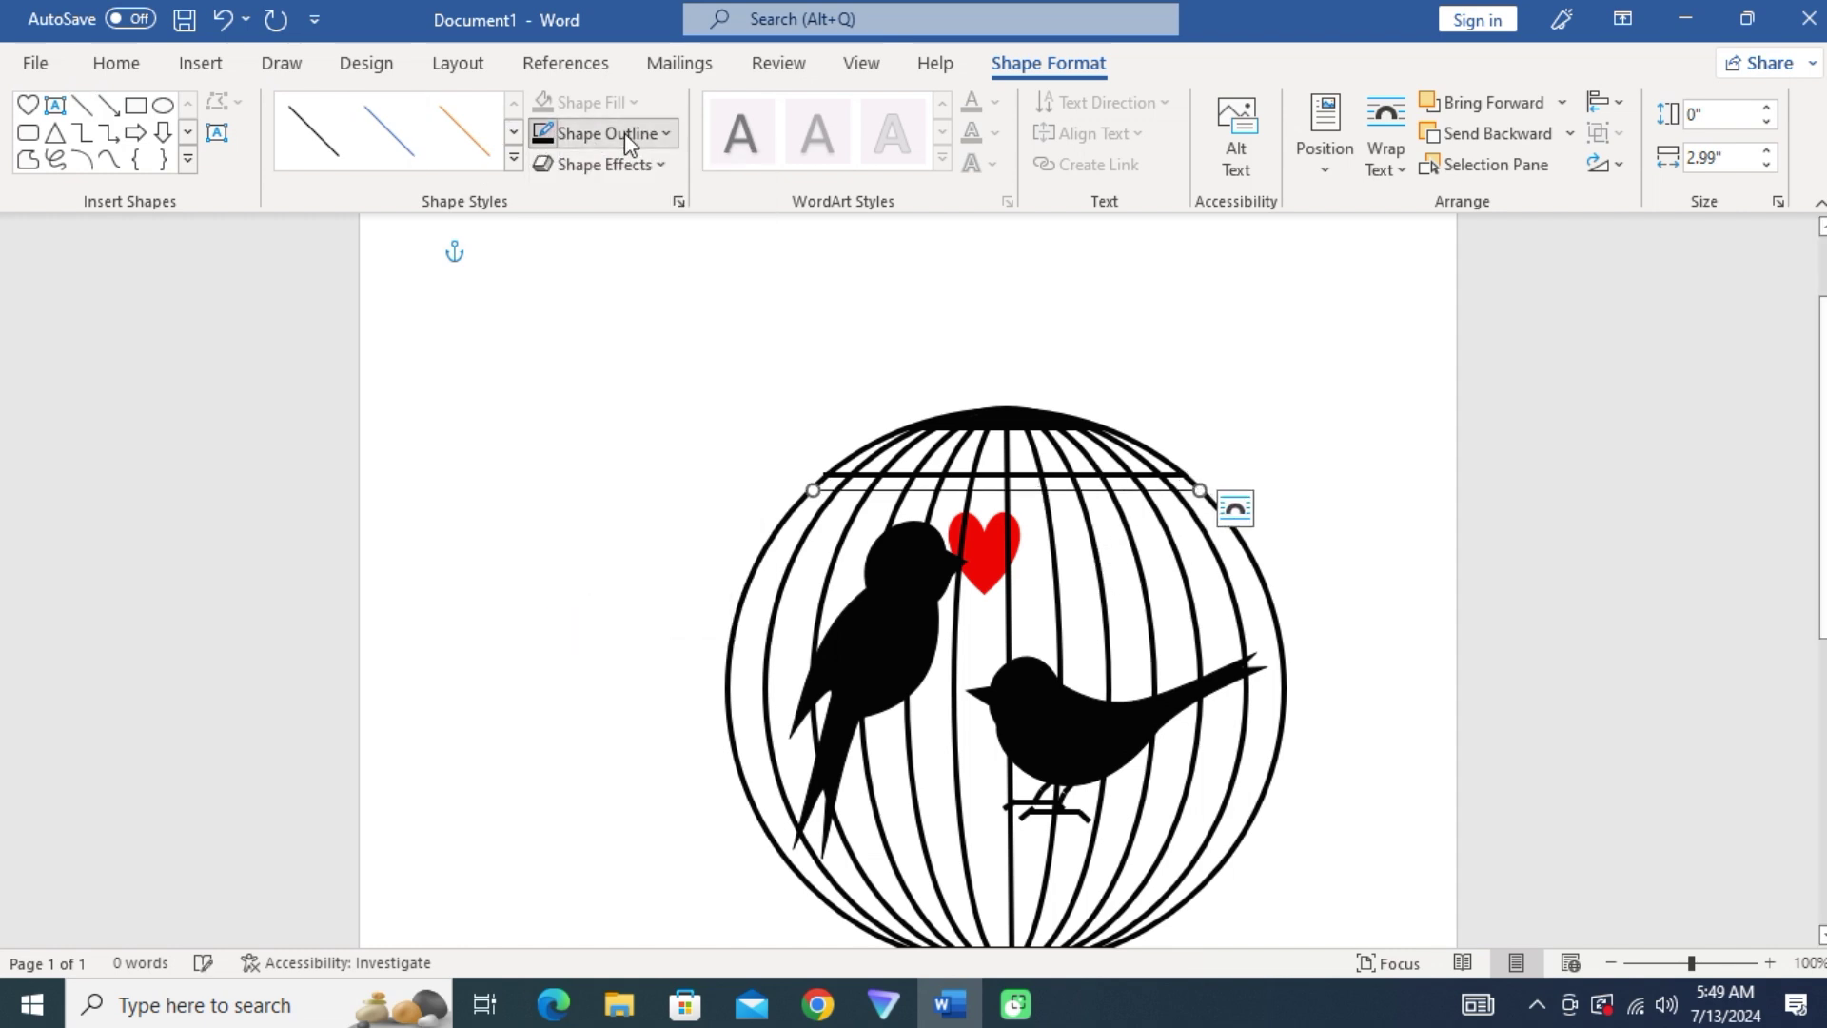
pyautogui.click(624, 133)
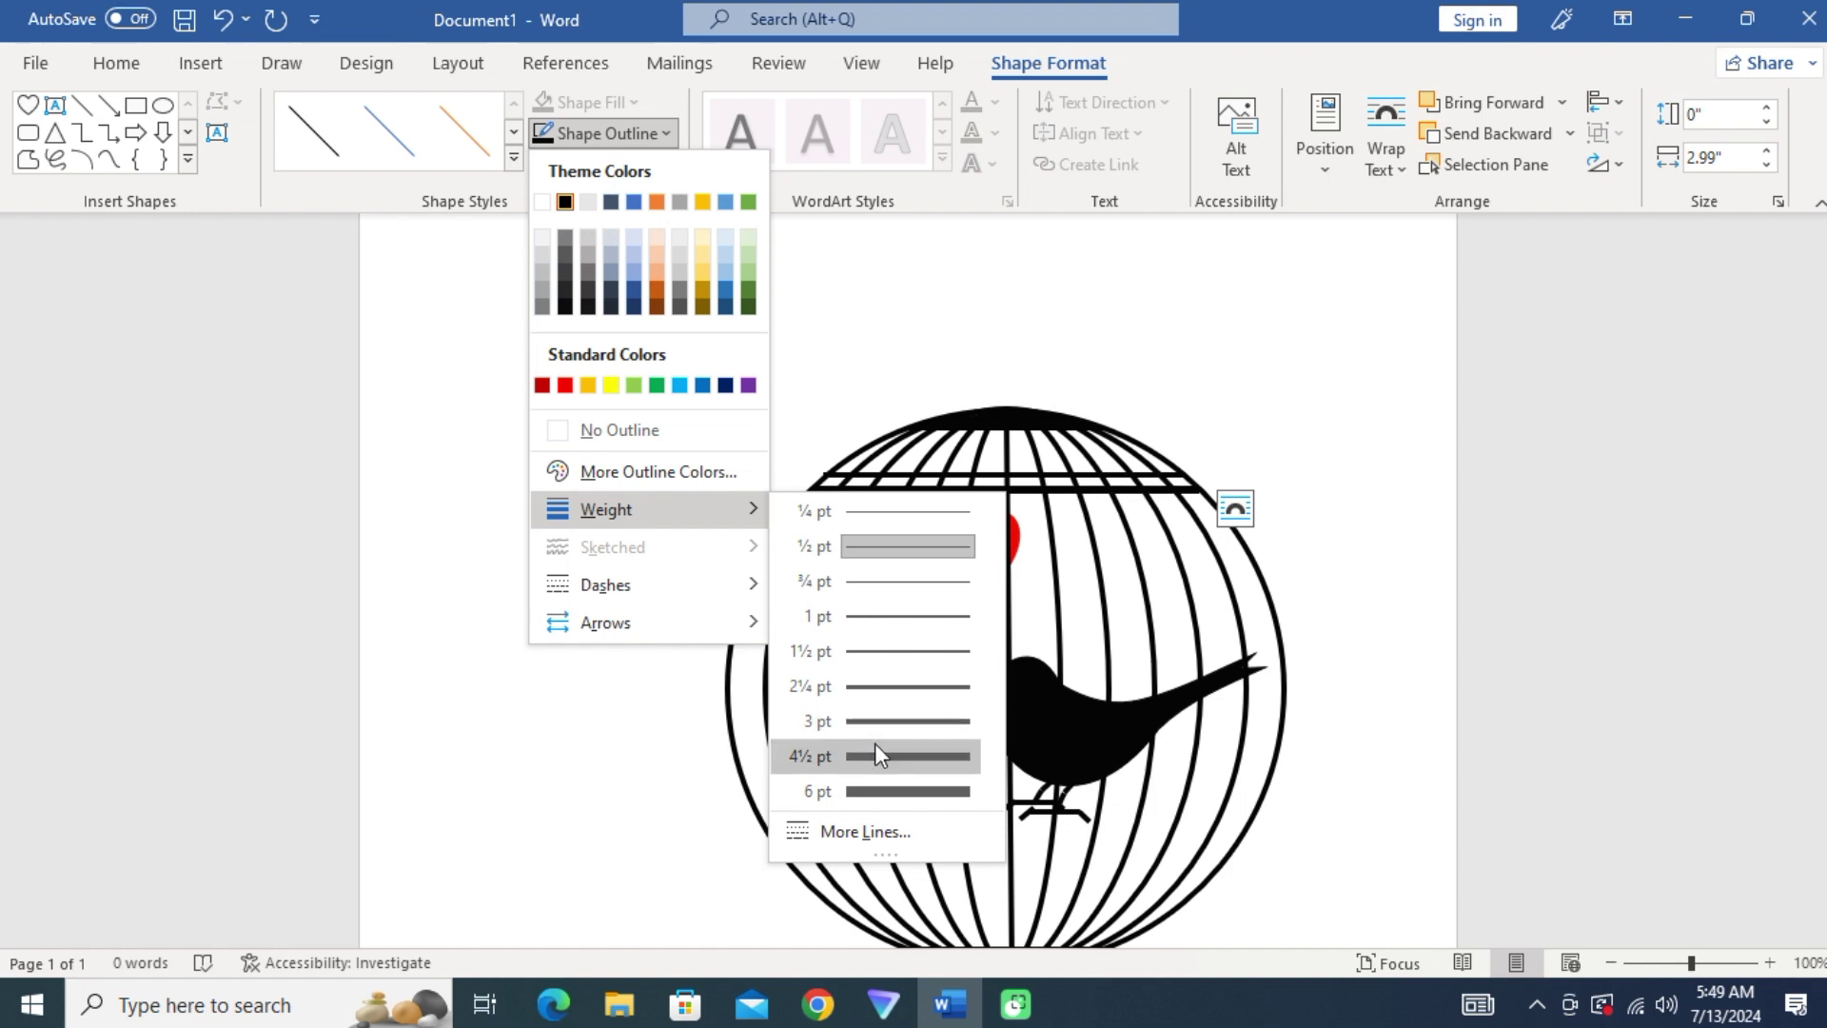
pyautogui.click(876, 755)
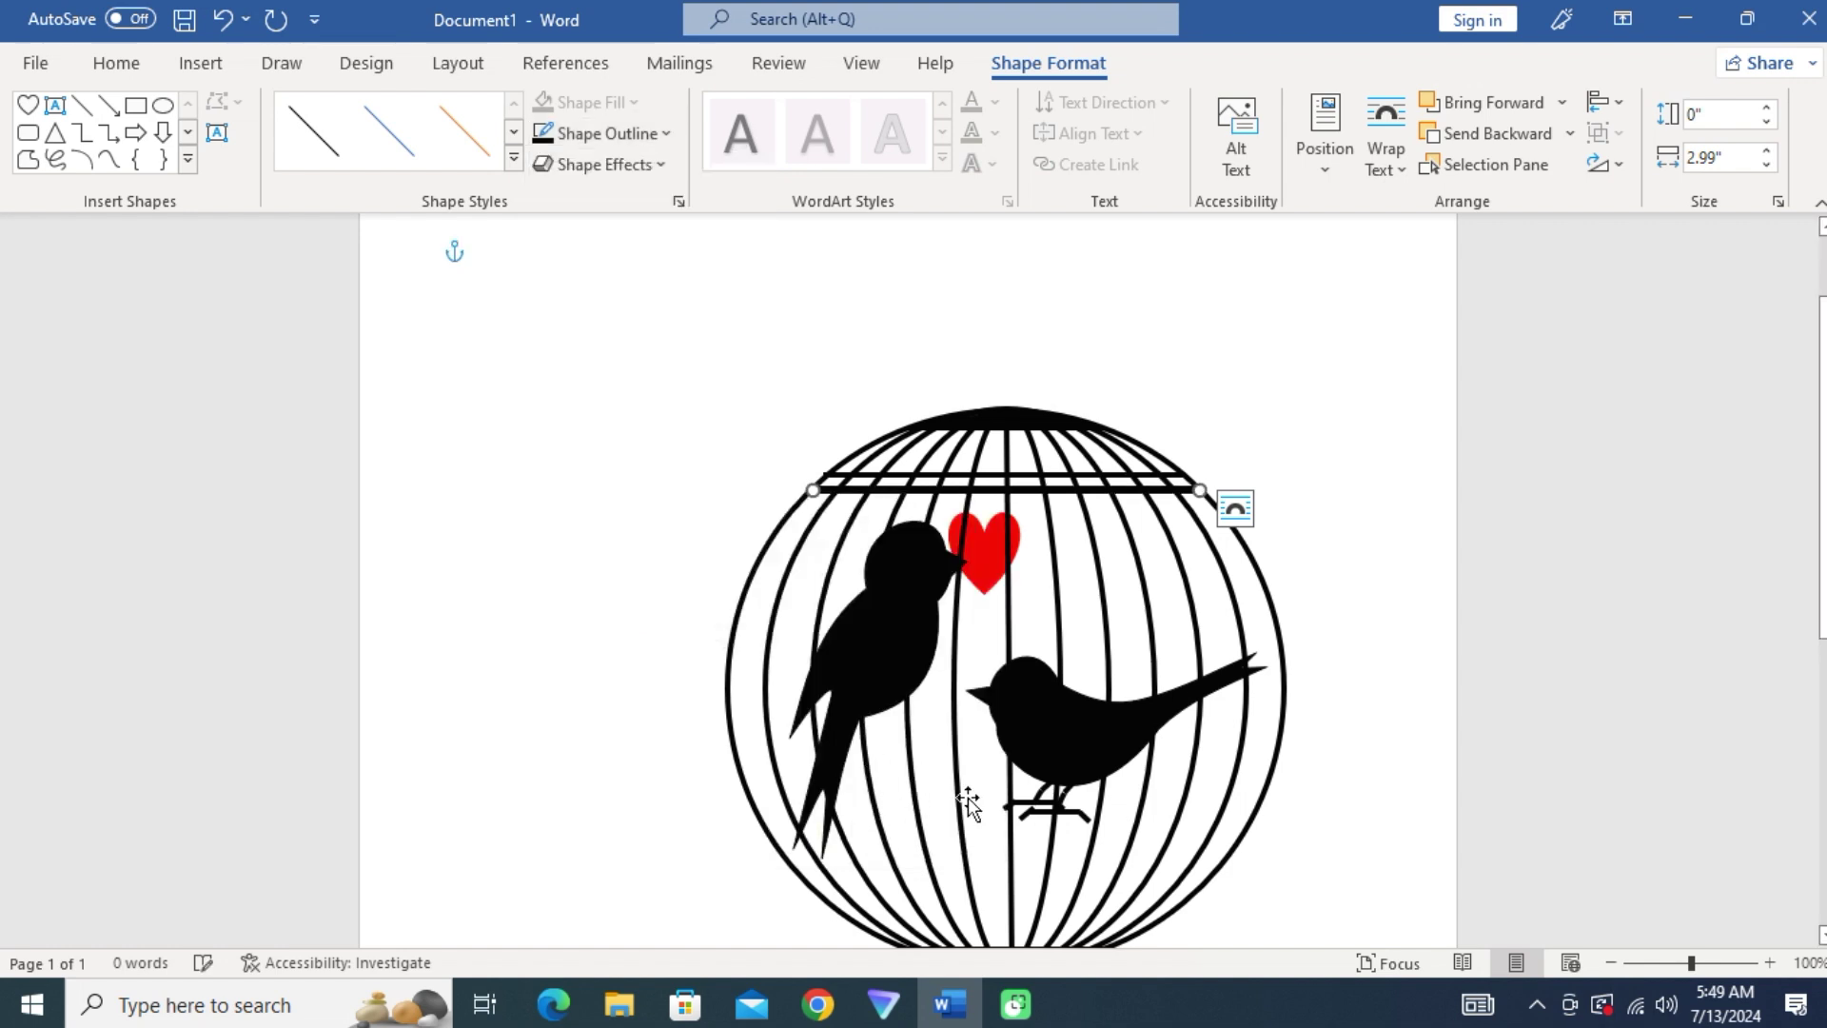
# - Select a cage shape, the horizontal bar and then the heart
pyautogui.click(970, 486)
pyautogui.click(850, 475)
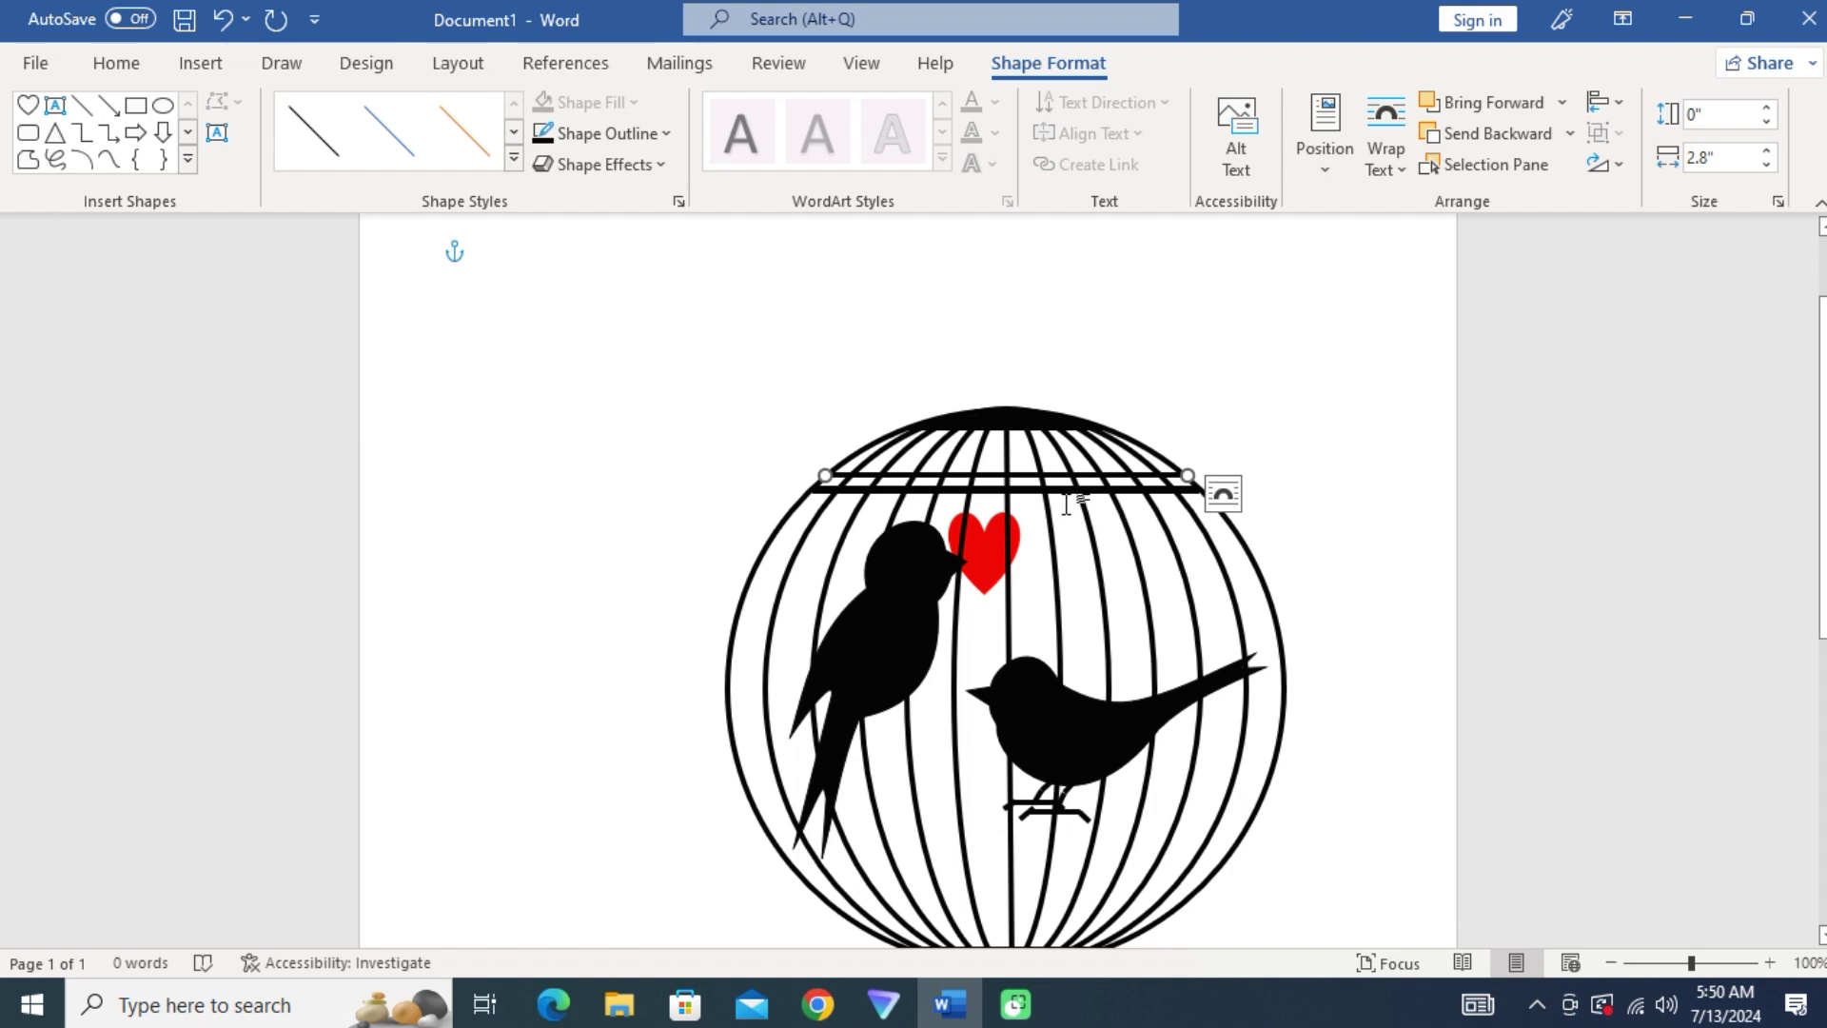
pyautogui.click(996, 538)
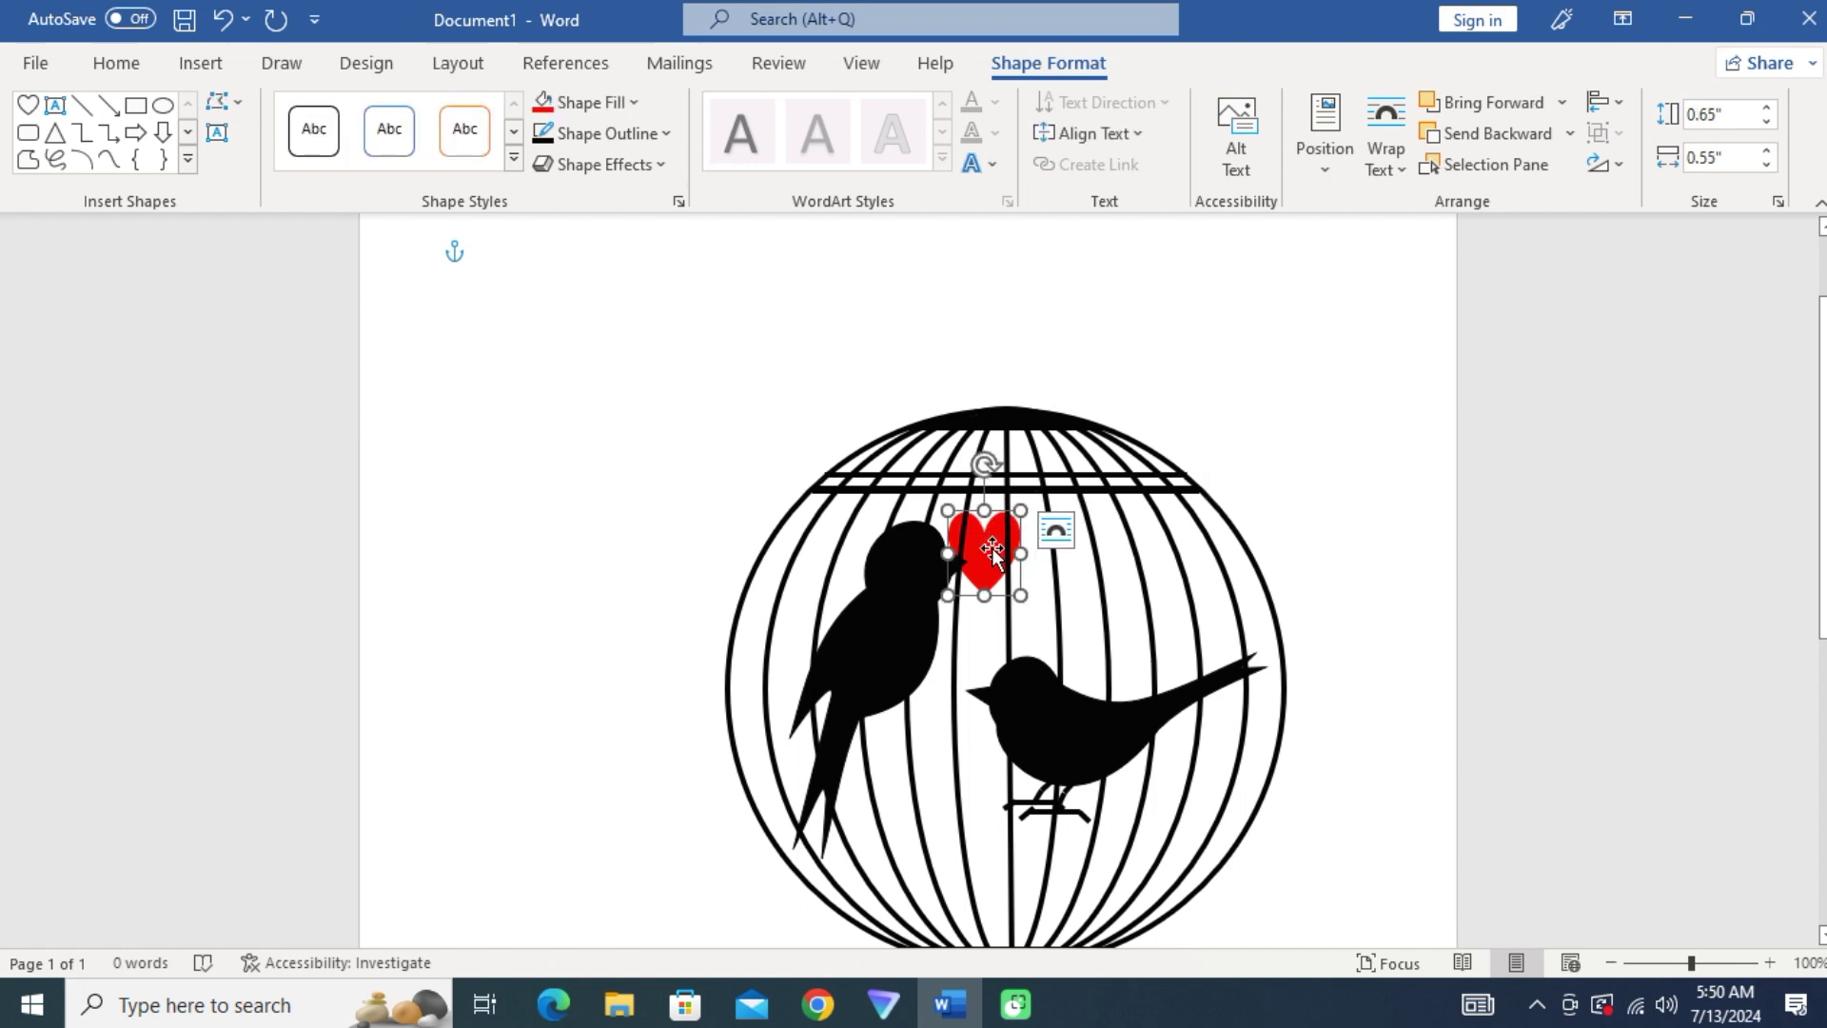
# - Select the cage shapes, both bars, the heart and both birds, and group them into one 4.3" object
pyautogui.keyDown('shift'); pyautogui.click(1075, 495); pyautogui.keyUp('shift')
pyautogui.keyDown('shift'); pyautogui.click(1133, 491); pyautogui.keyUp('shift')
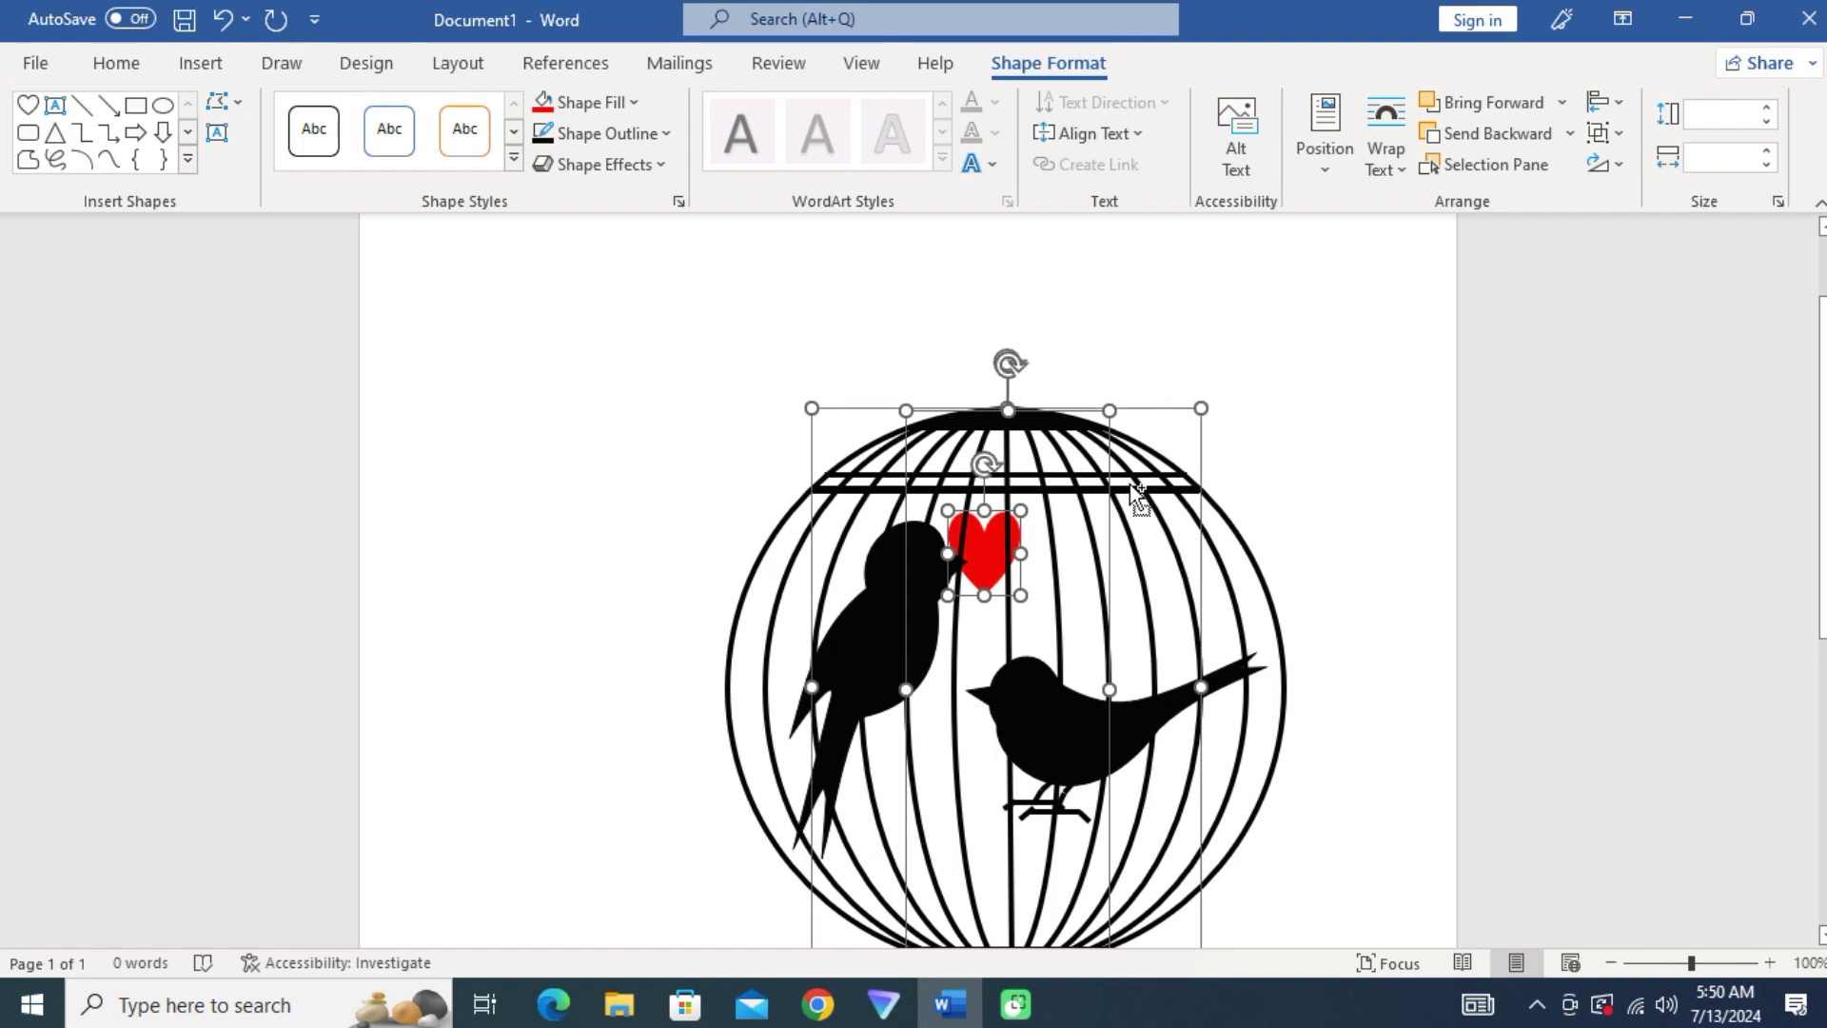
pyautogui.click(1128, 493)
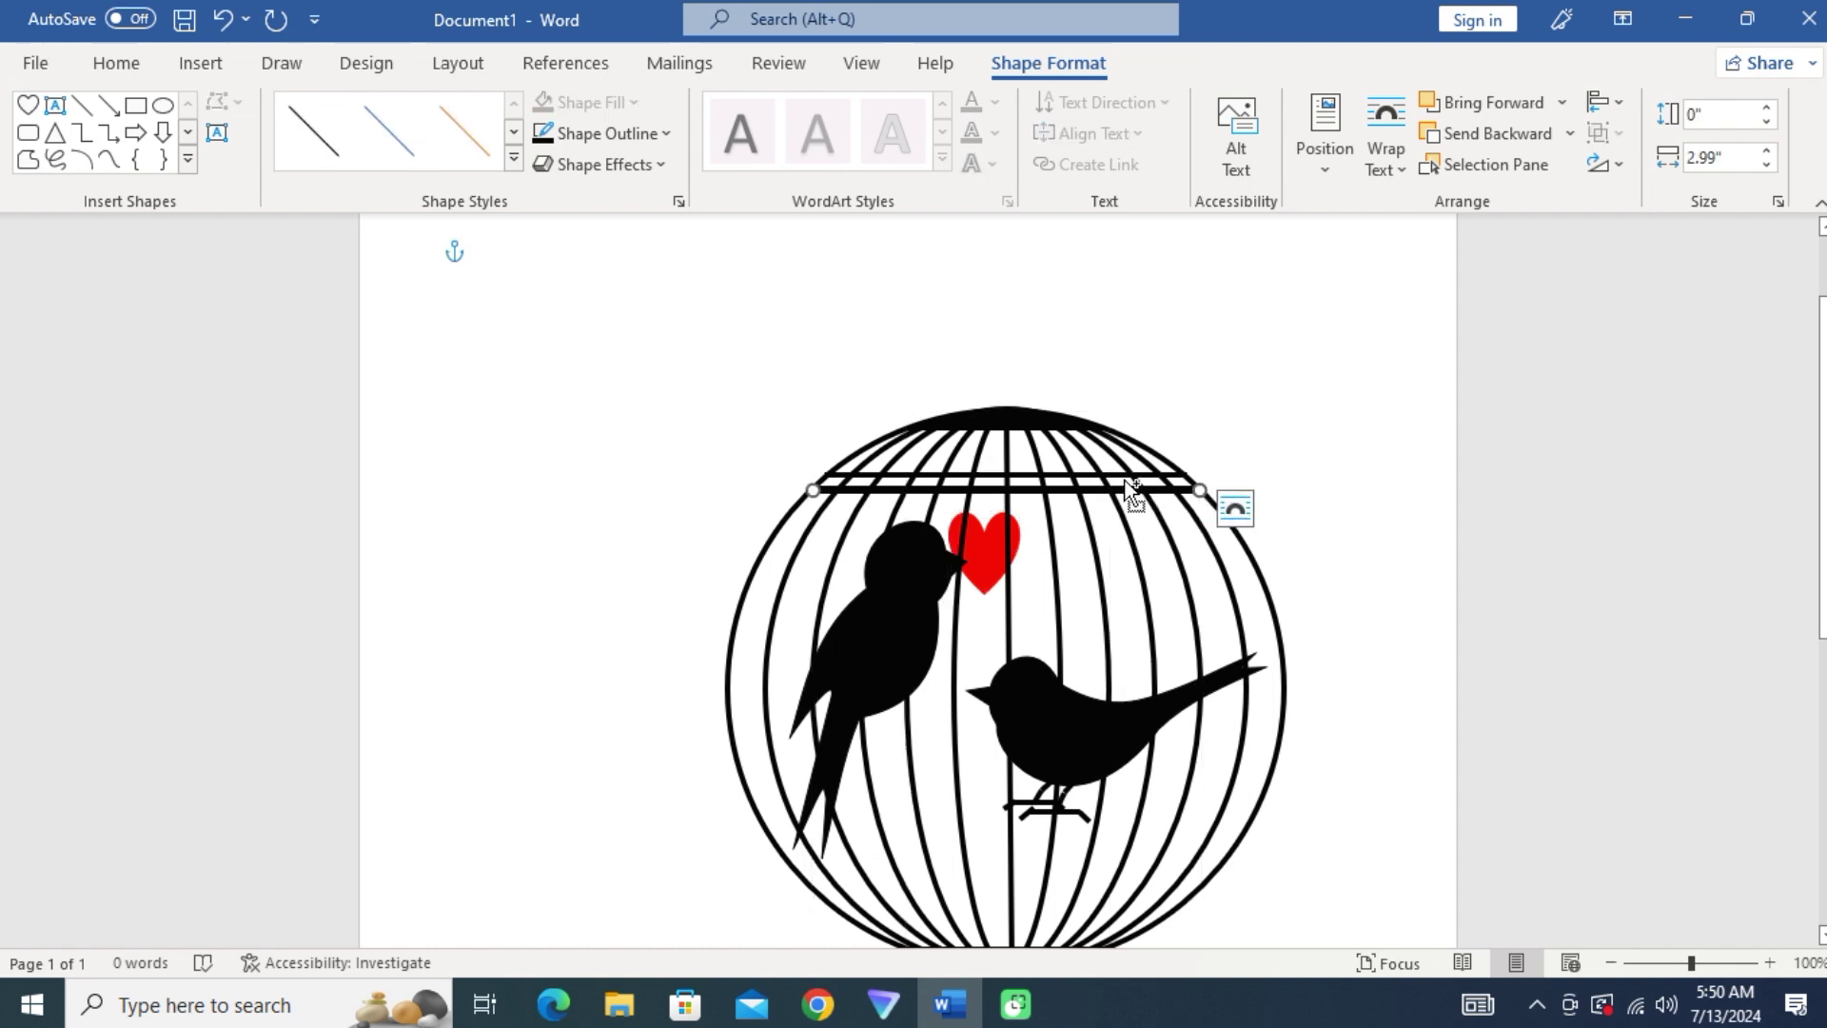
pyautogui.keyDown('shift'); pyautogui.click(1122, 477); pyautogui.keyUp('shift')
pyautogui.keyDown('shift'); pyautogui.click(988, 536); pyautogui.keyUp('shift')
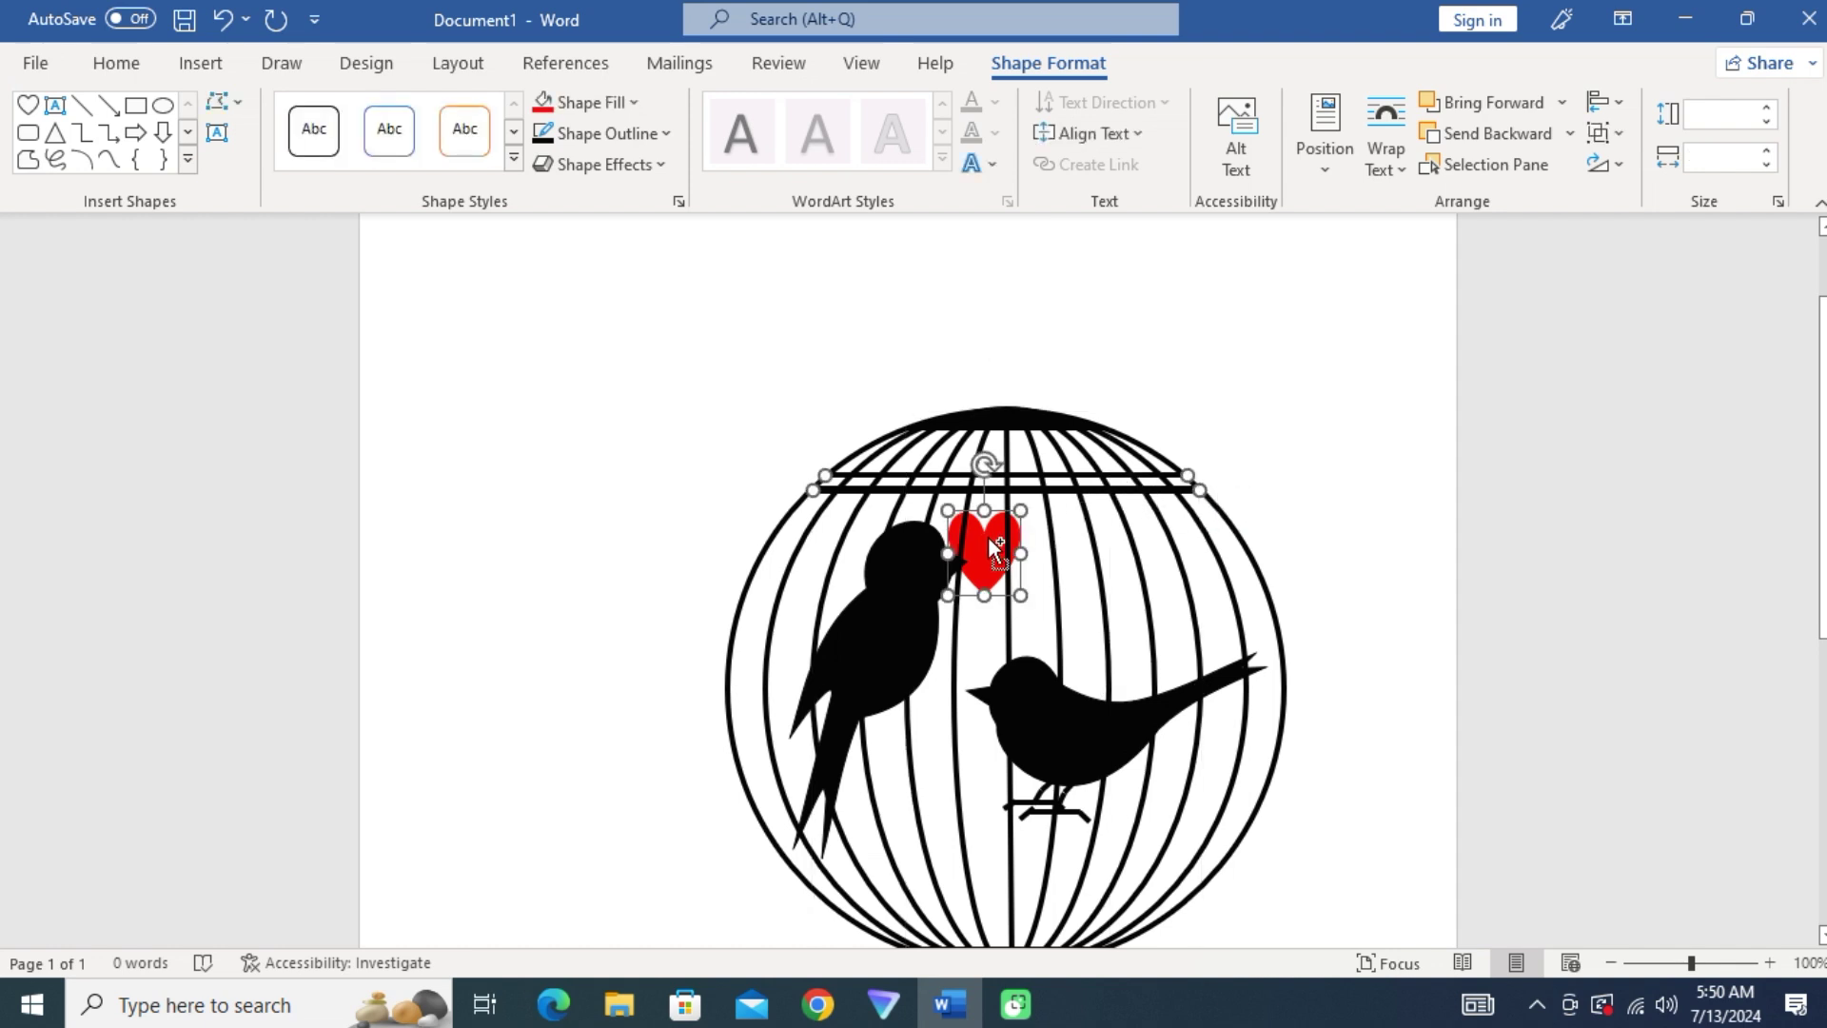
pyautogui.keyDown('shift'); pyautogui.click(904, 603); pyautogui.keyUp('shift')
pyautogui.keyDown('shift'); pyautogui.click(1056, 704); pyautogui.keyUp('shift')
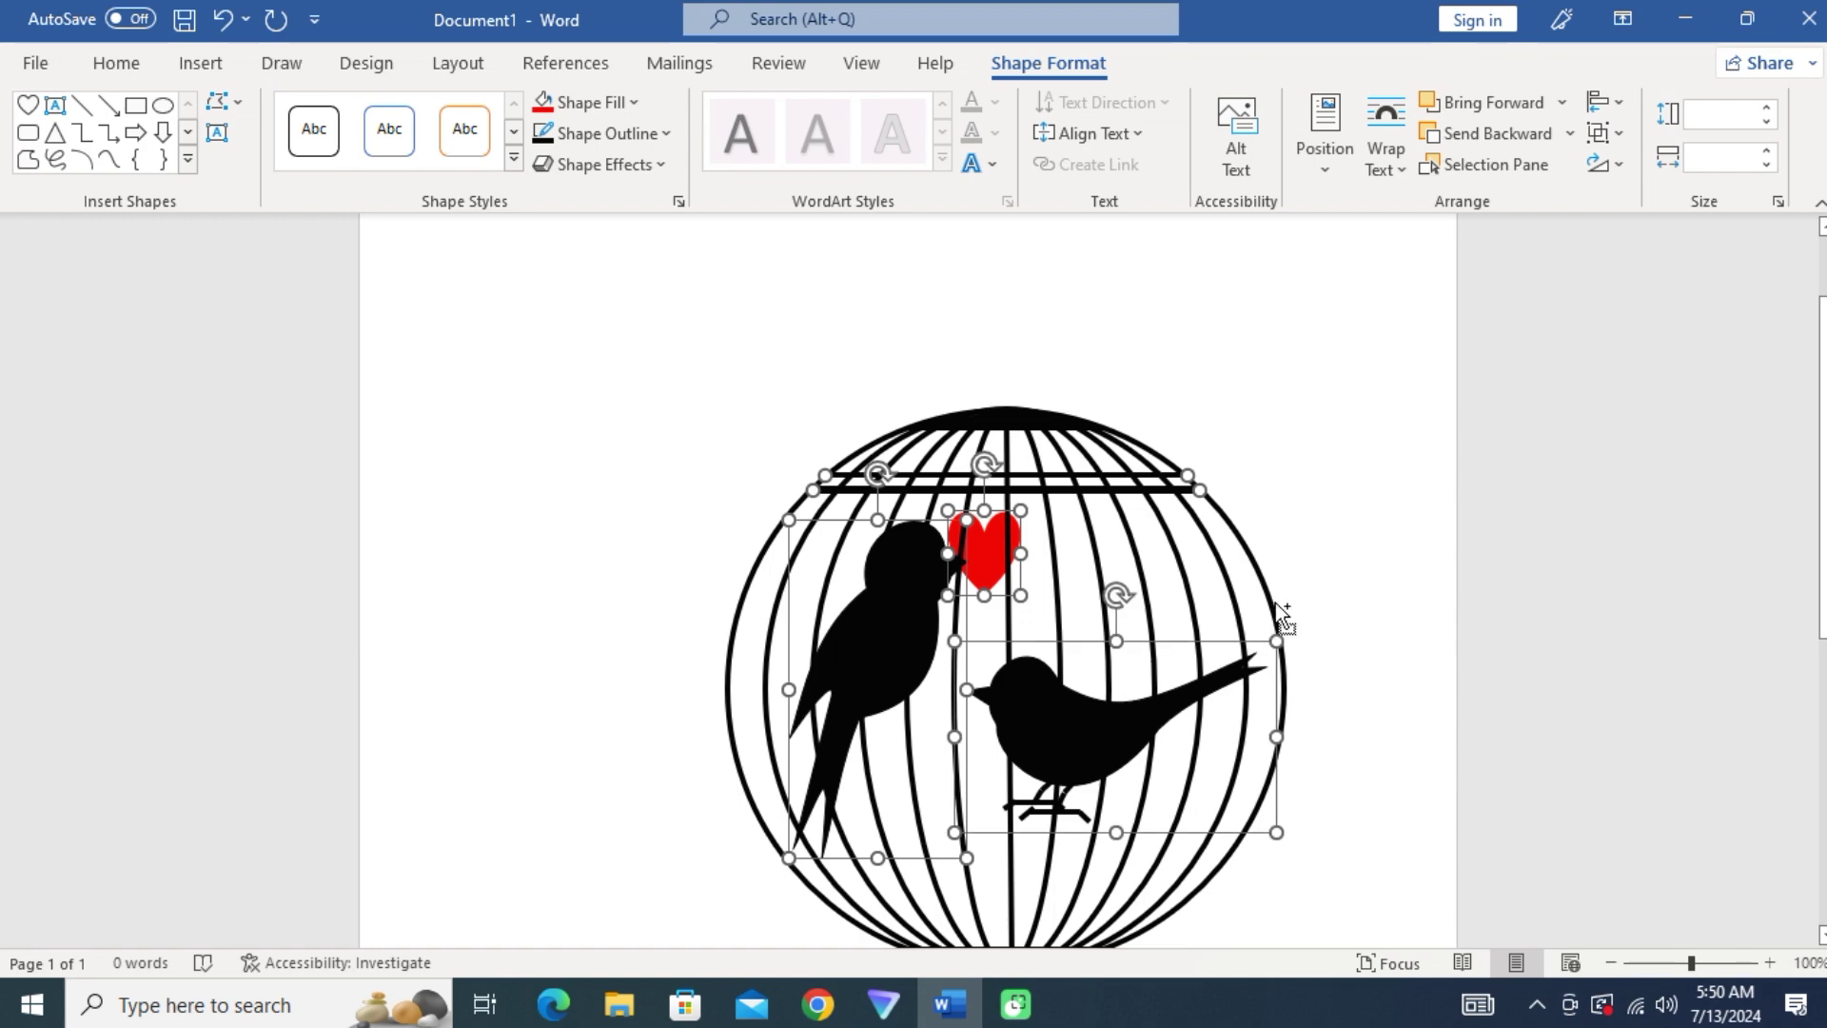
pyautogui.keyDown('shift'); pyautogui.click(1281, 609); pyautogui.keyUp('shift')
pyautogui.rightClick(1278, 602)
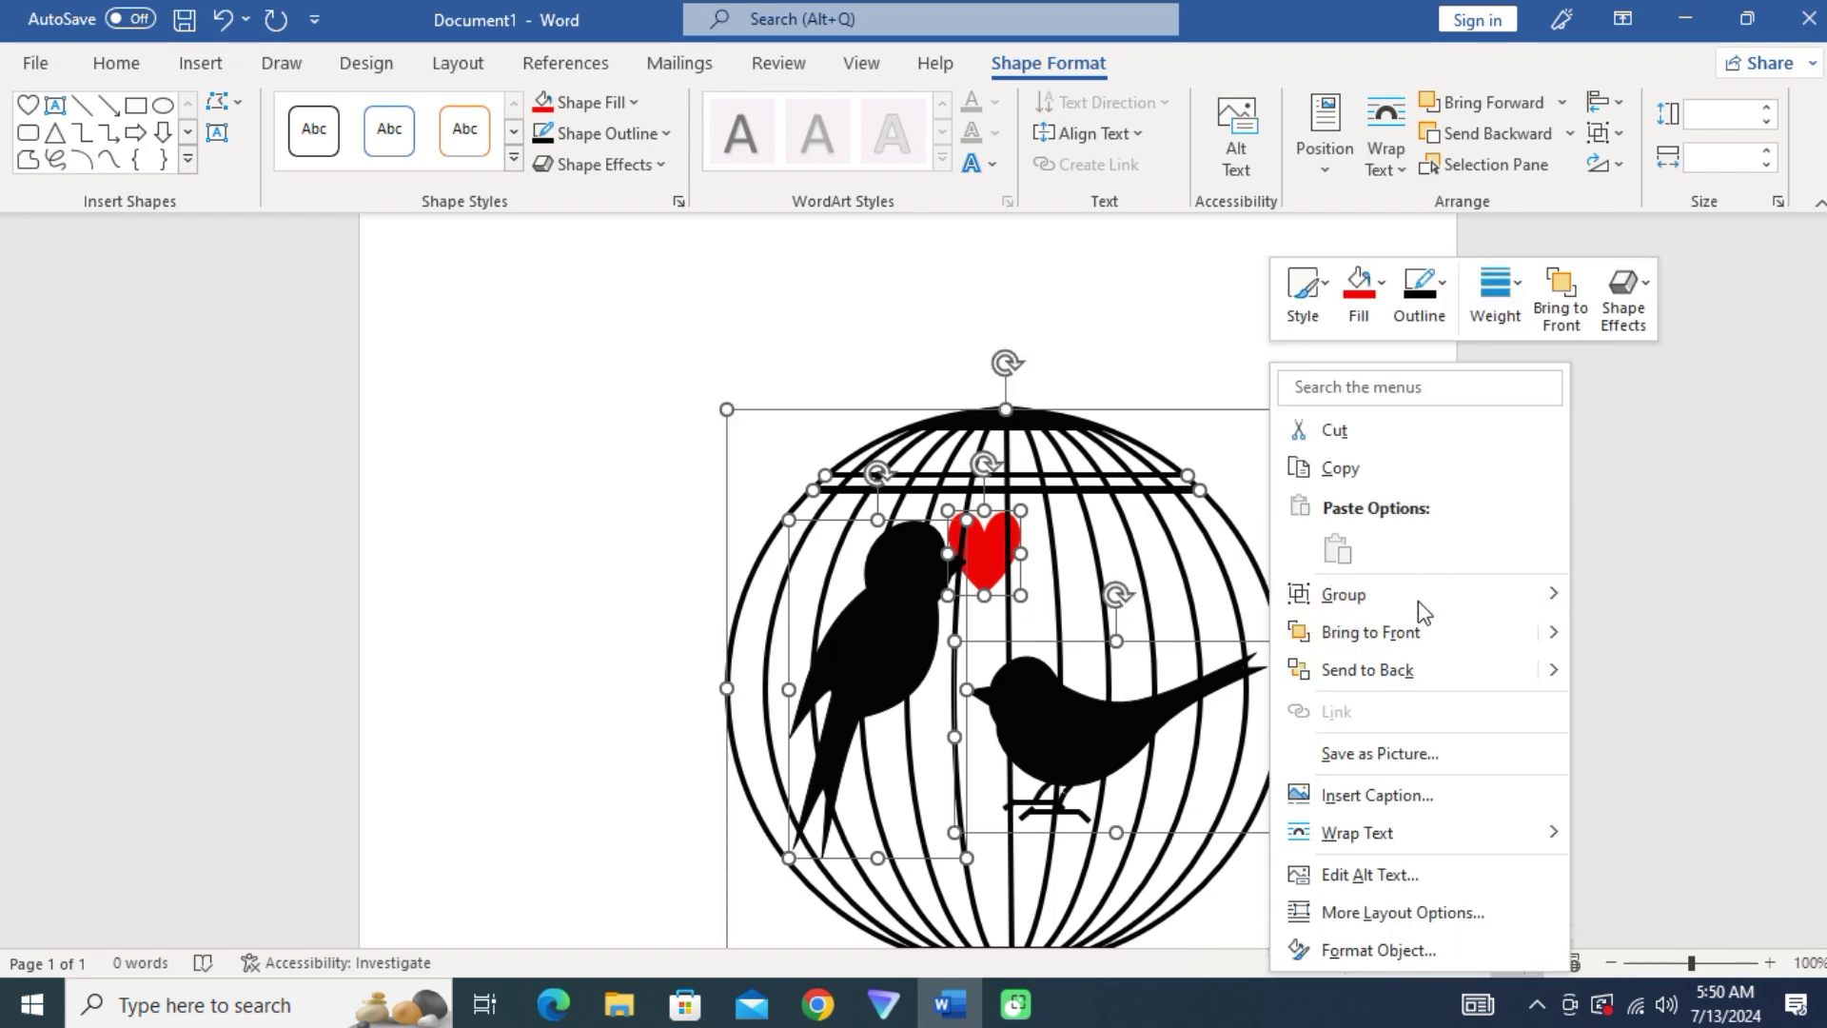
pyautogui.moveTo(1344, 594)
pyautogui.click(1642, 596)
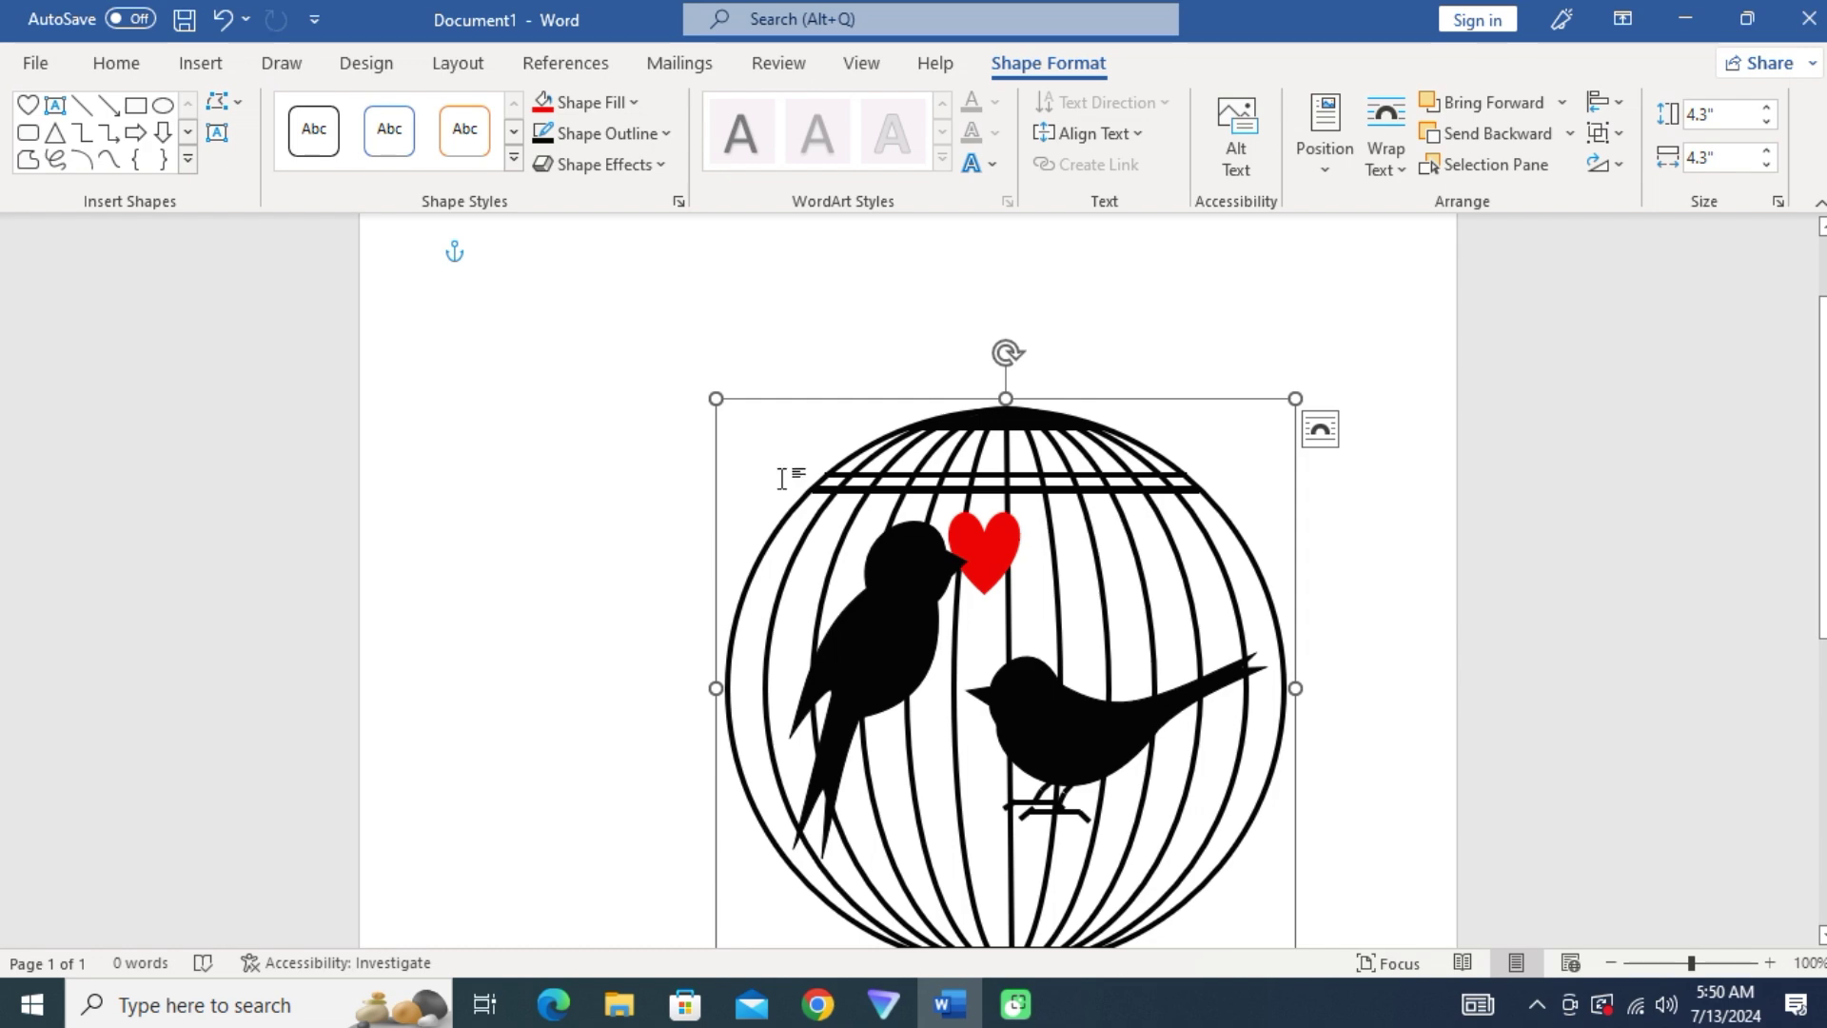
pyautogui.click(116, 63)
pyautogui.click(201, 63)
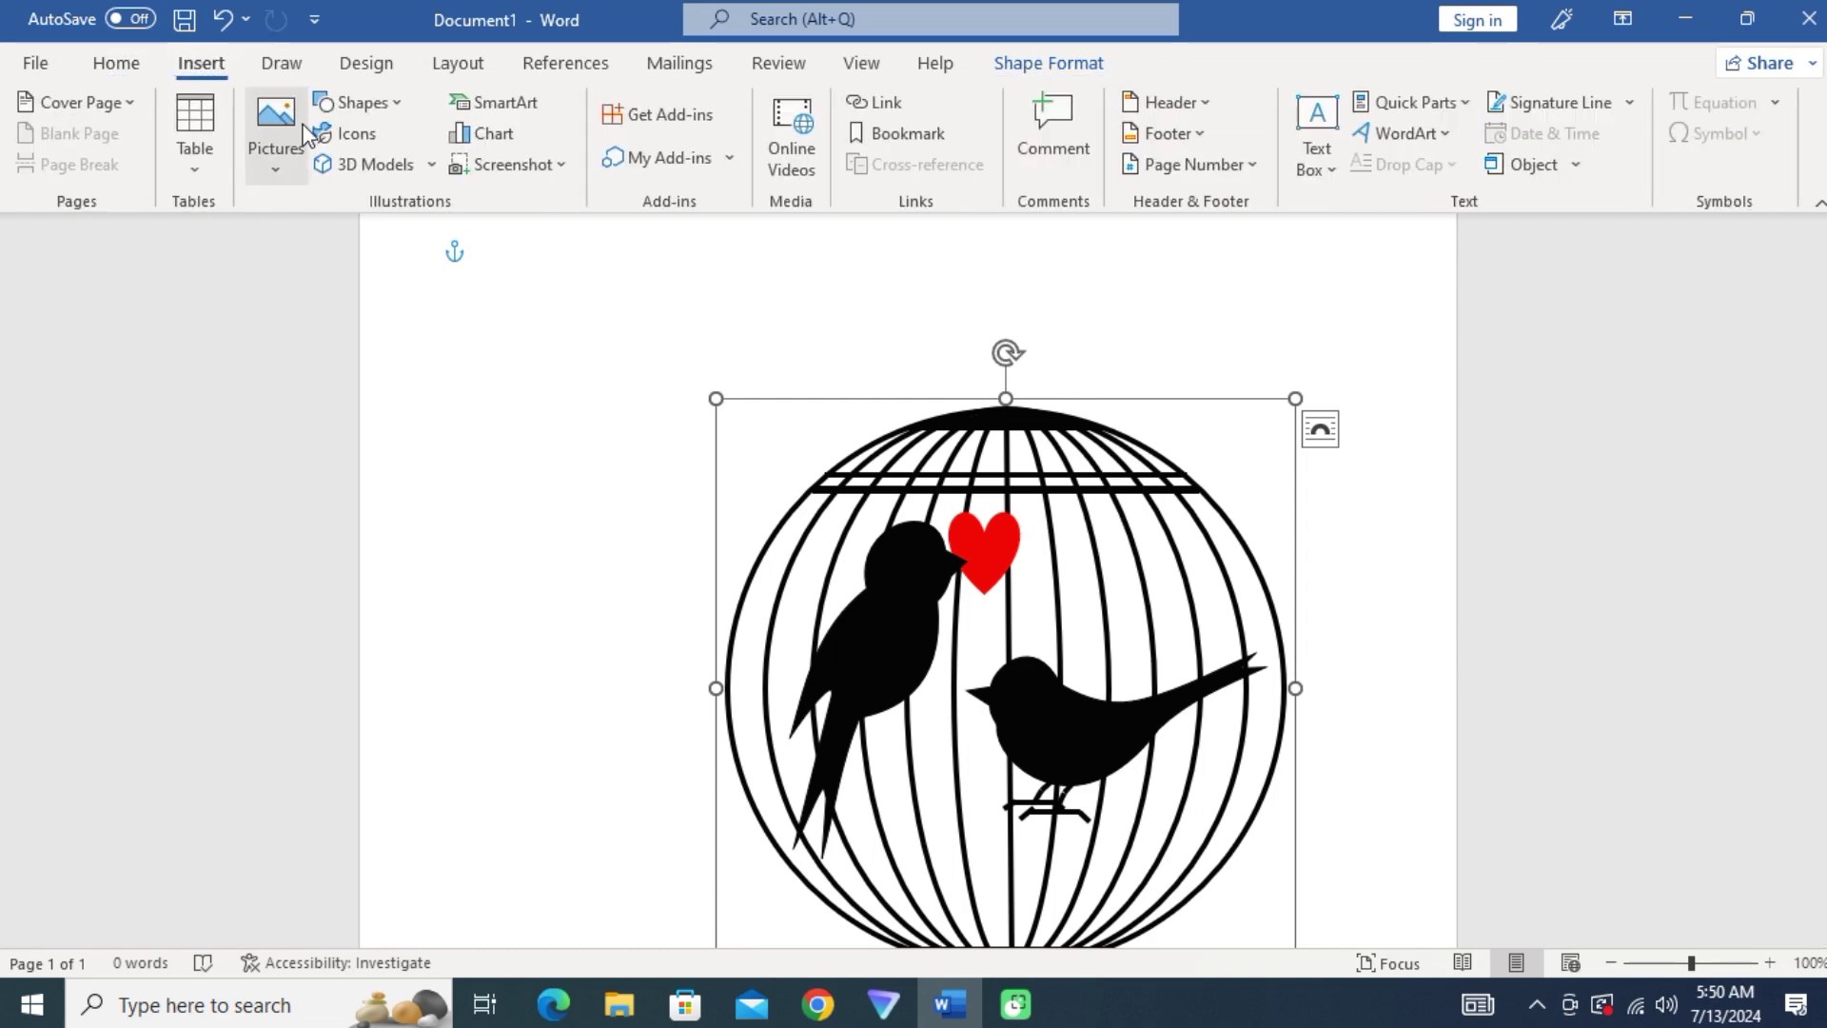
# - Draw a 3 pt horizontal line across the lower part of the cage
pyautogui.click(383, 105)
pyautogui.click(390, 172)
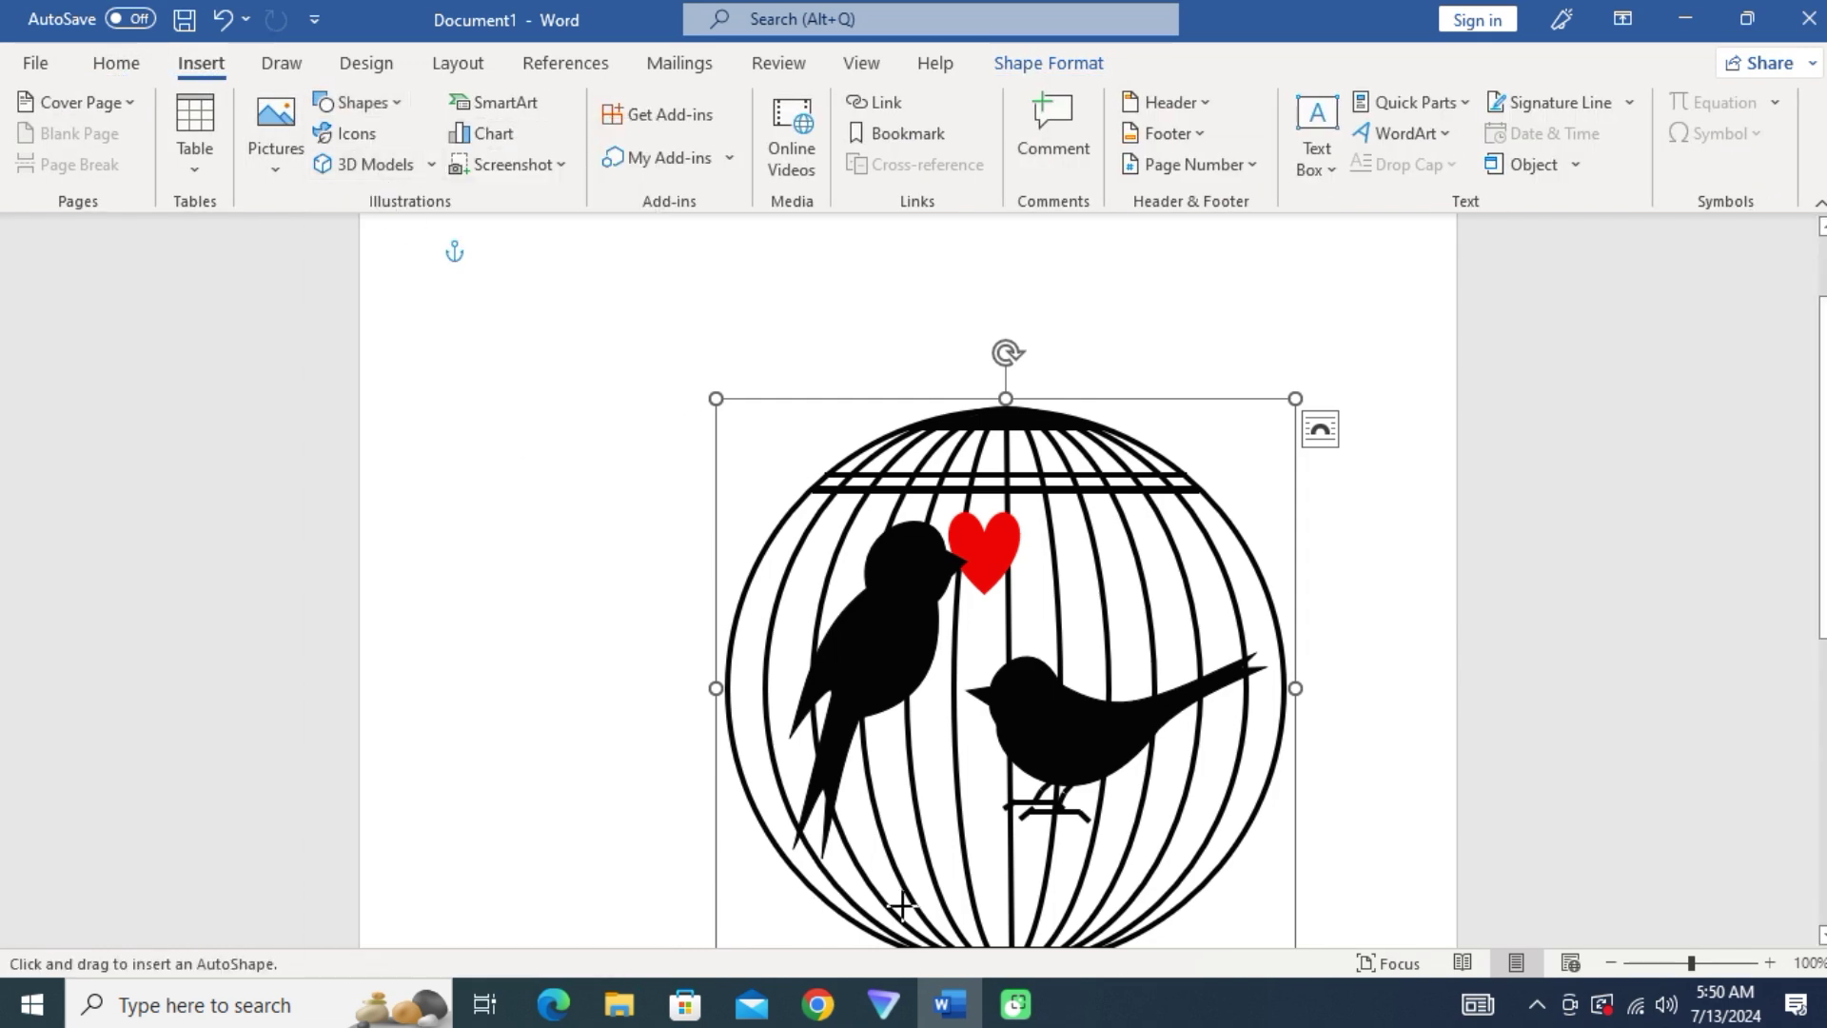
pyautogui.scroll(-3, 901, 904)
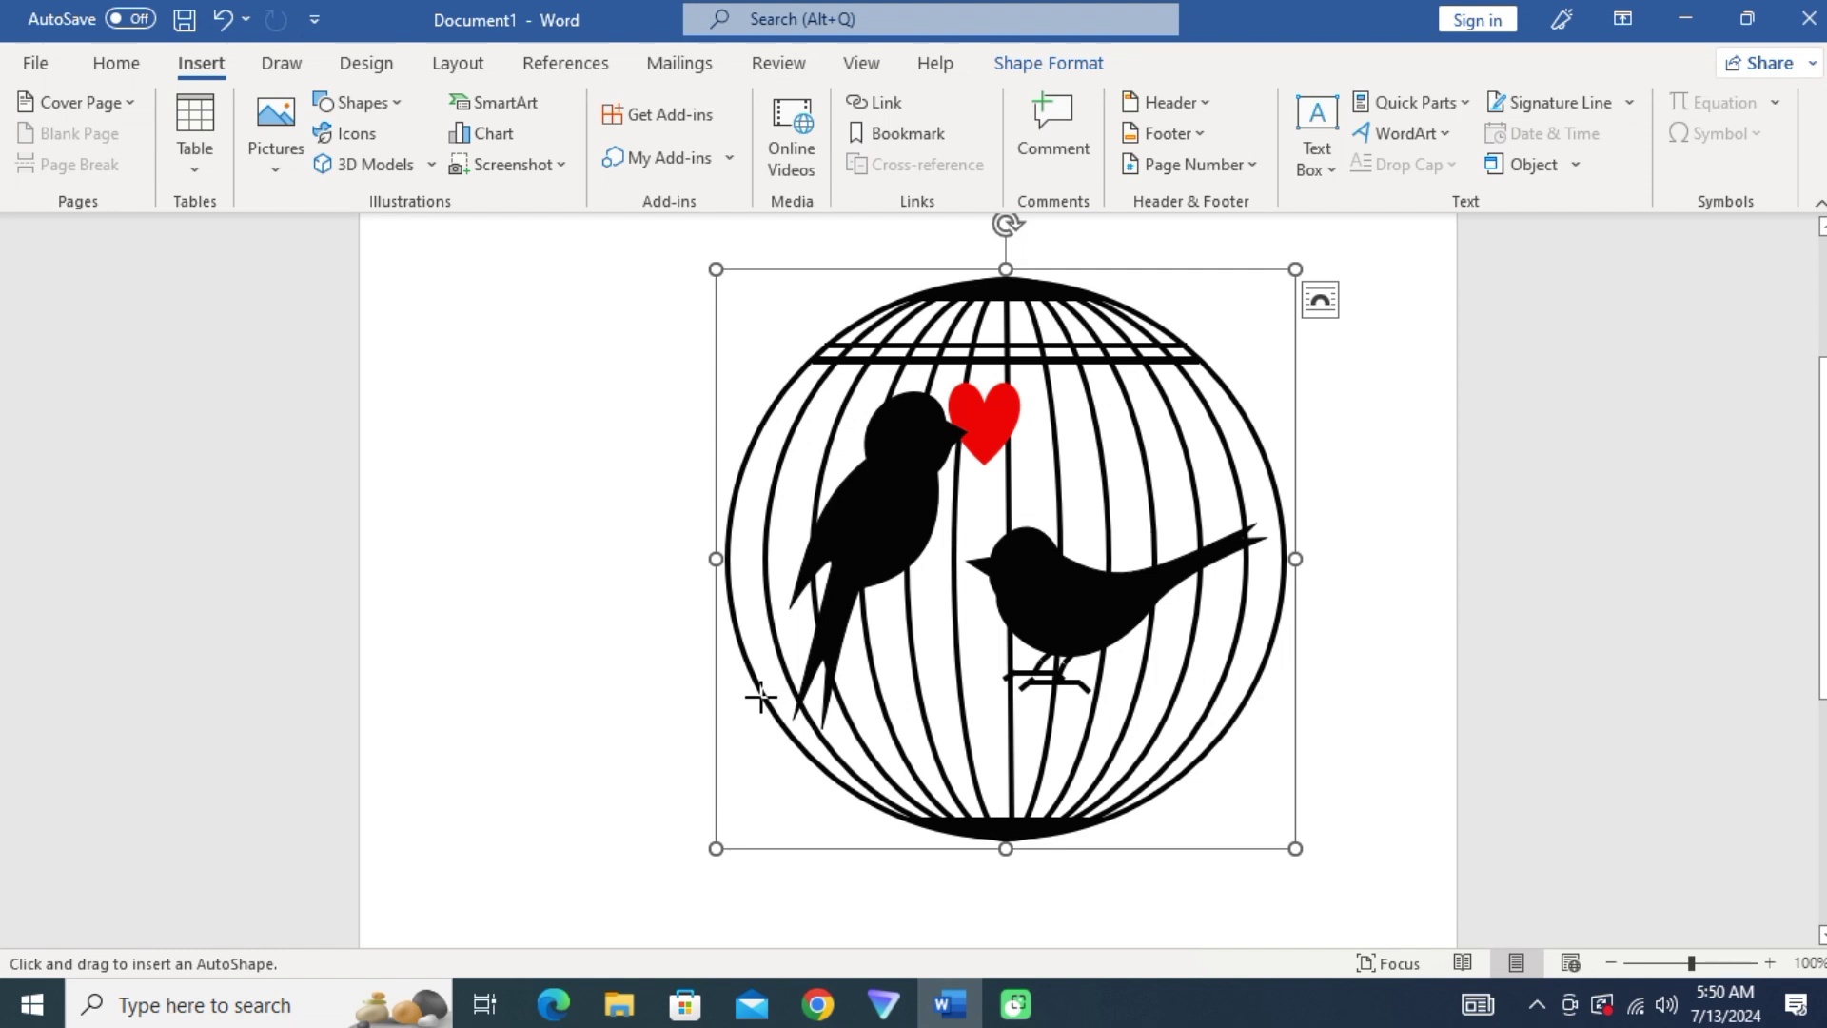
pyautogui.moveTo(762, 698); pyautogui.dragTo(1218, 704)
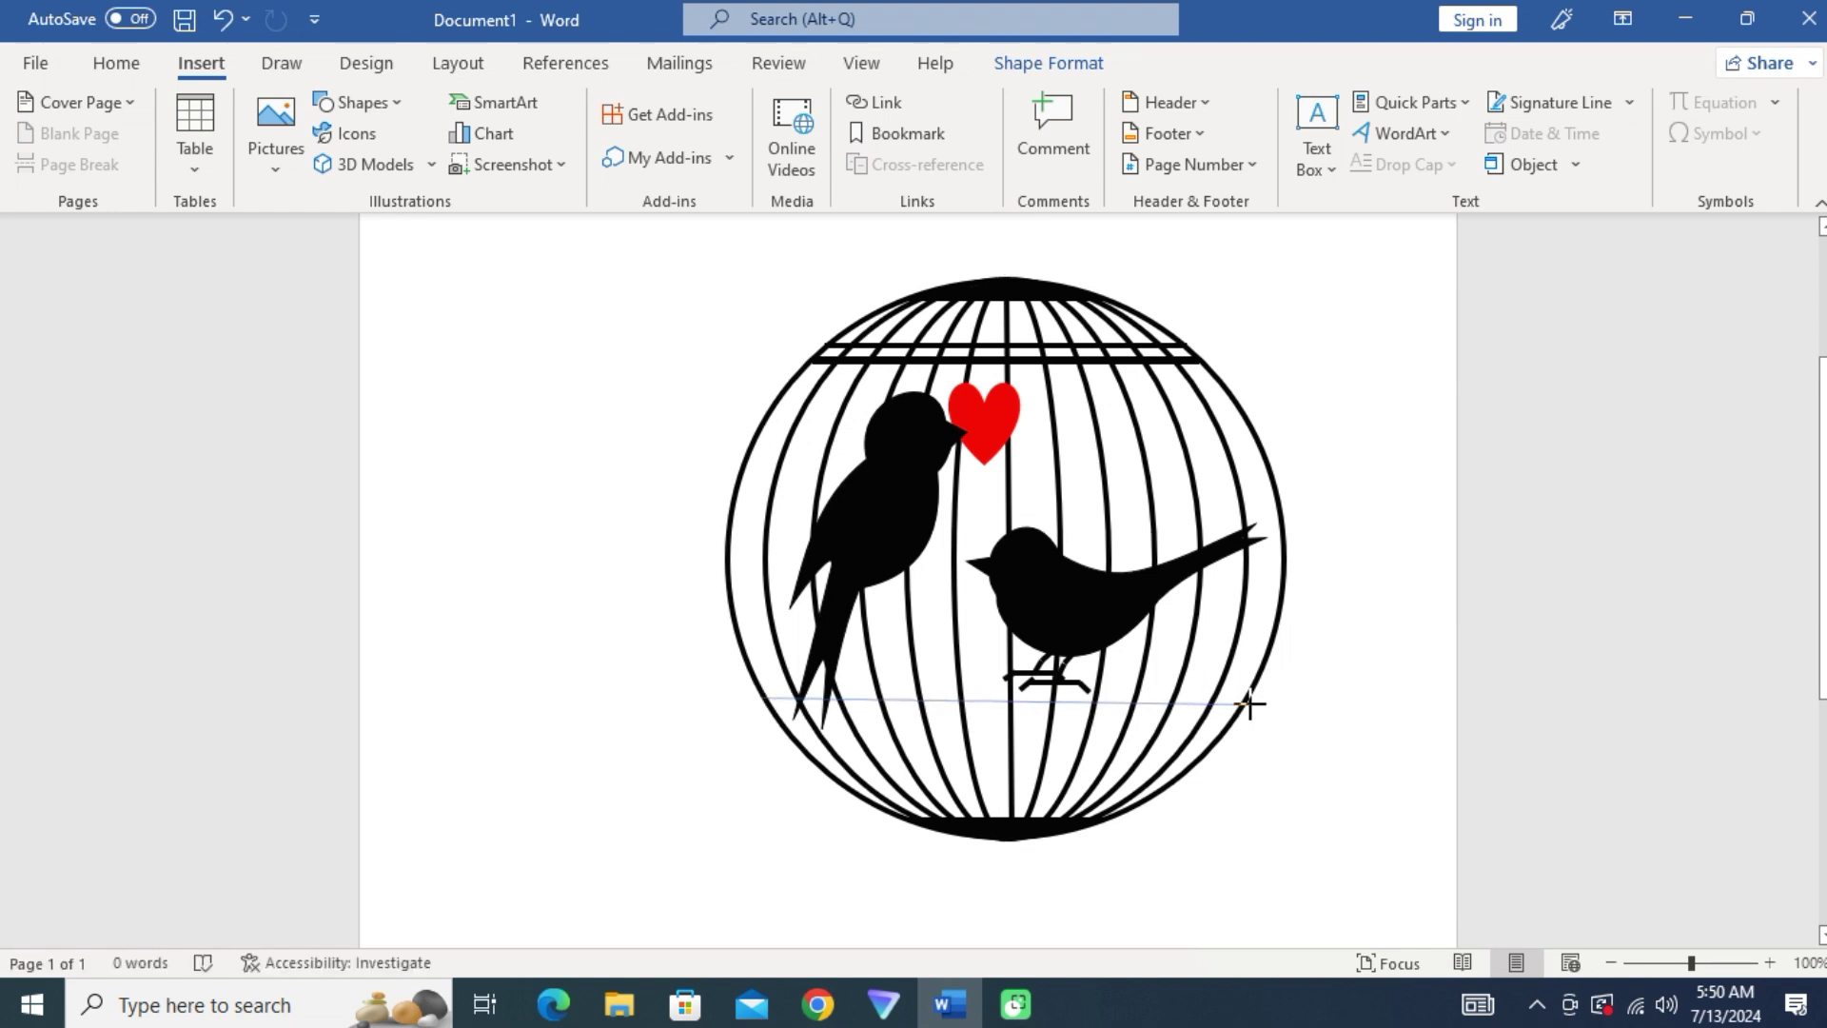
pyautogui.moveTo(1243, 705); pyautogui.dragTo(1247, 704)
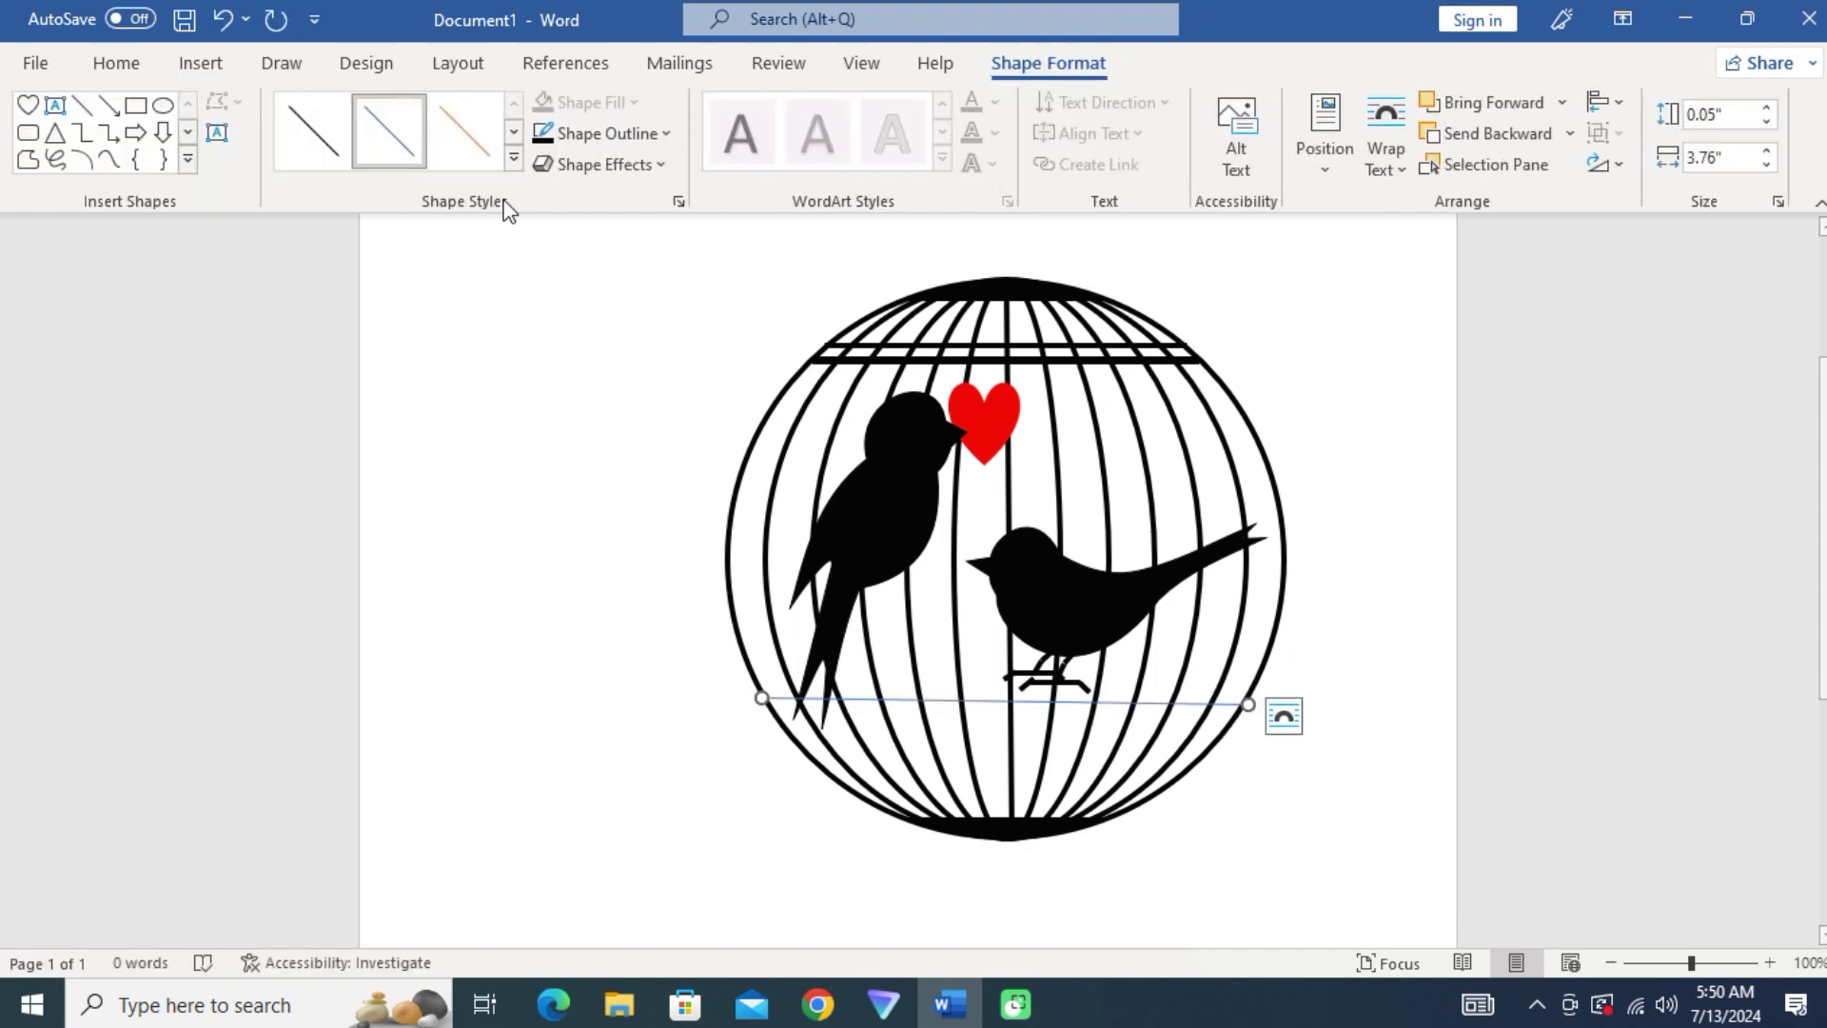
pyautogui.click(613, 135)
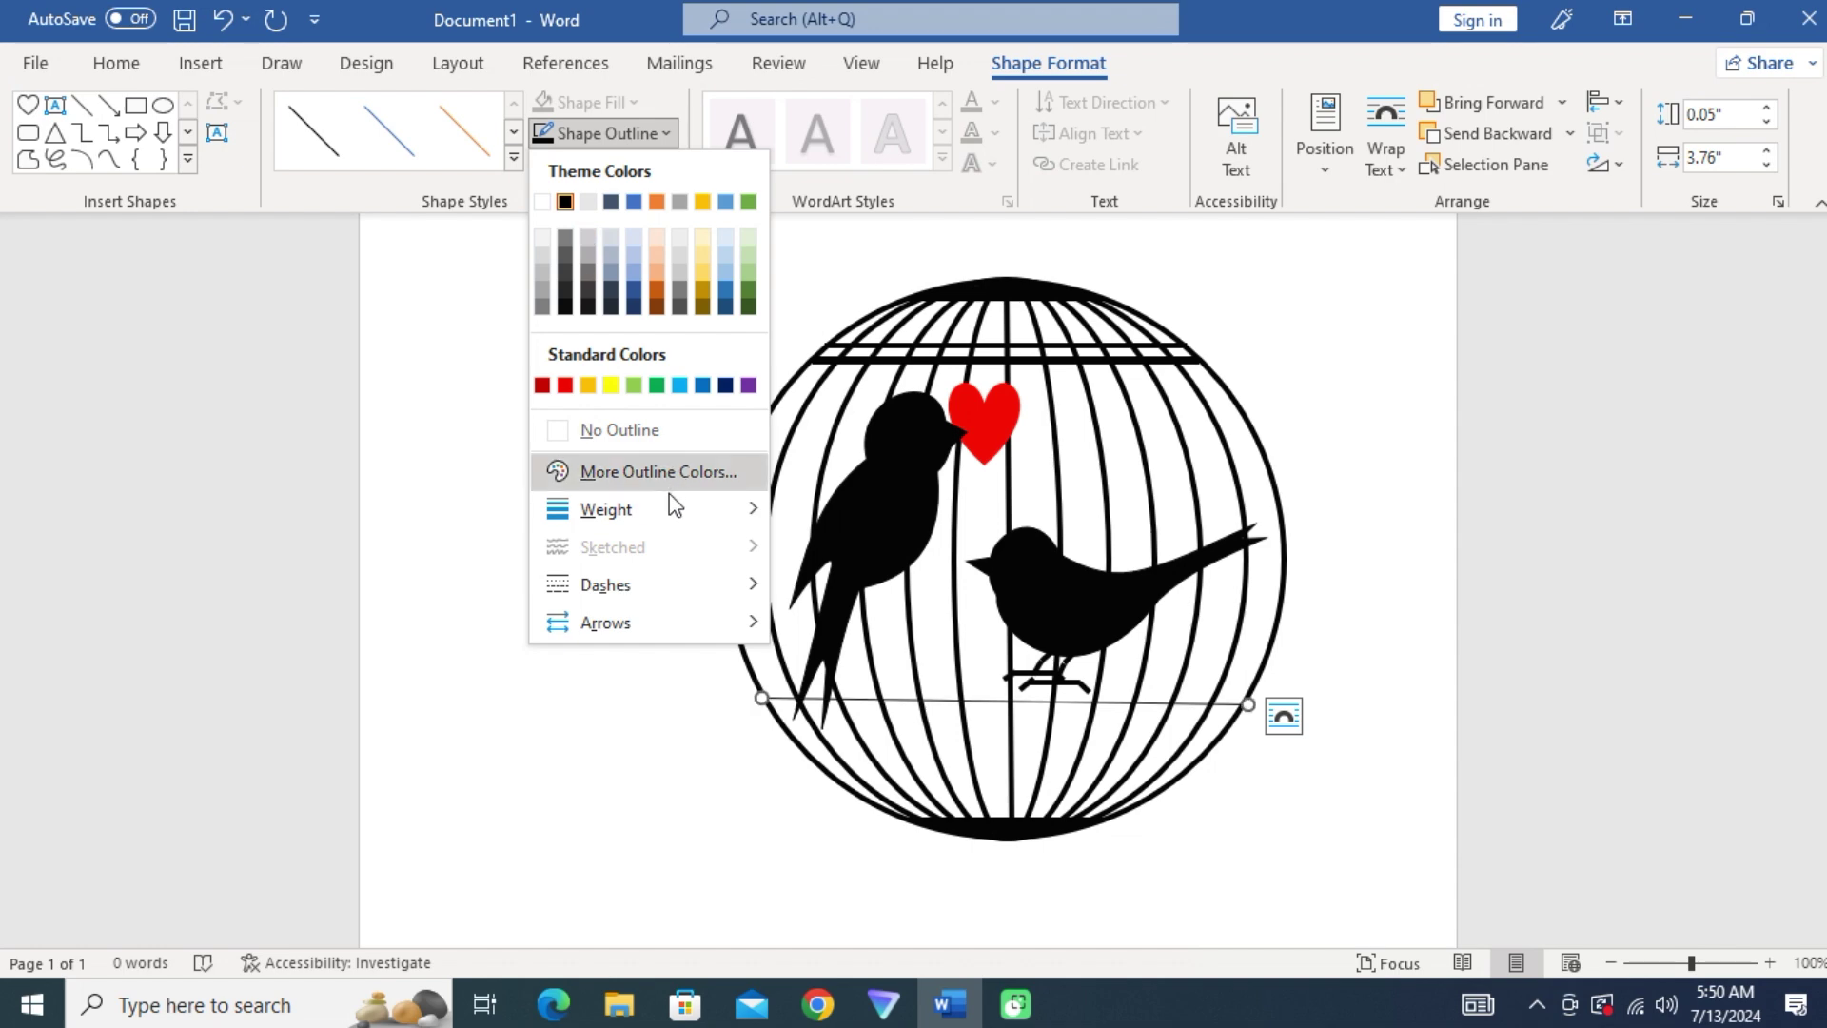
pyautogui.moveTo(605, 508)
pyautogui.click(879, 721)
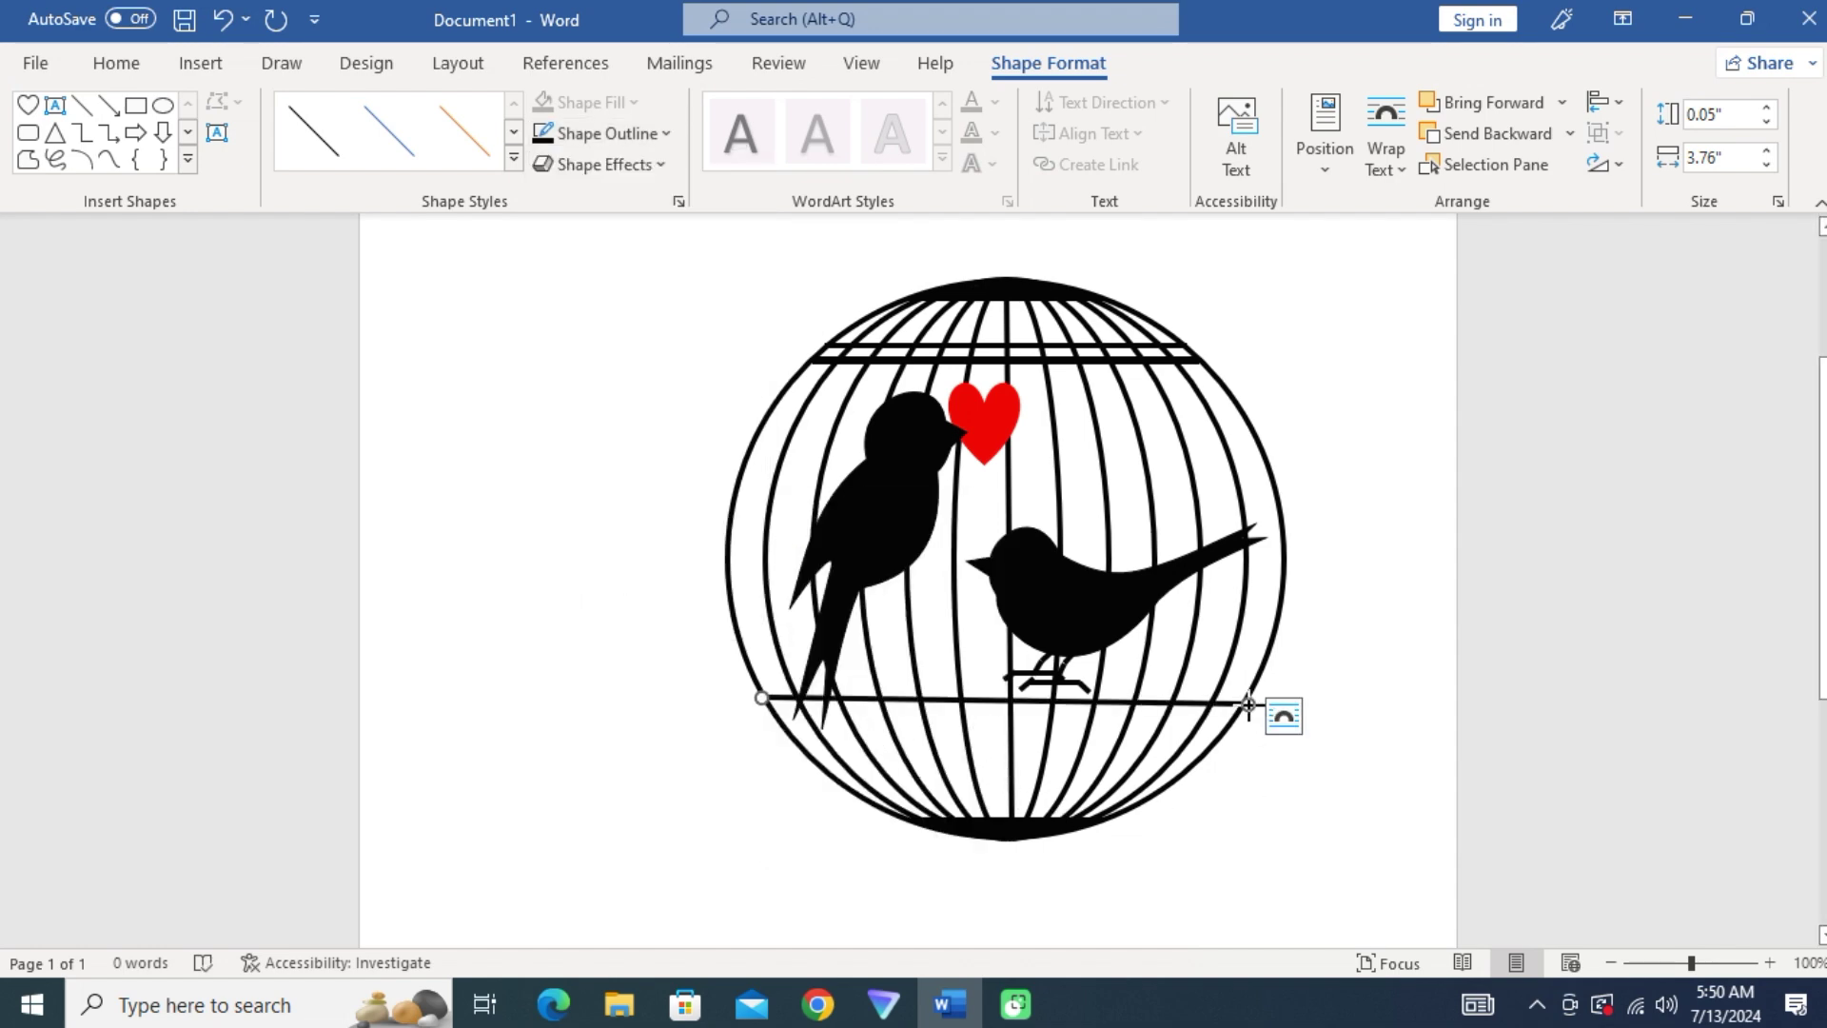
pyautogui.moveTo(1247, 704); pyautogui.dragTo(1239, 705)
pyautogui.hotkey('ctrl', 'z')
# - Draw another horizontal line across the lower cage and thicken it
pyautogui.click(82, 105)
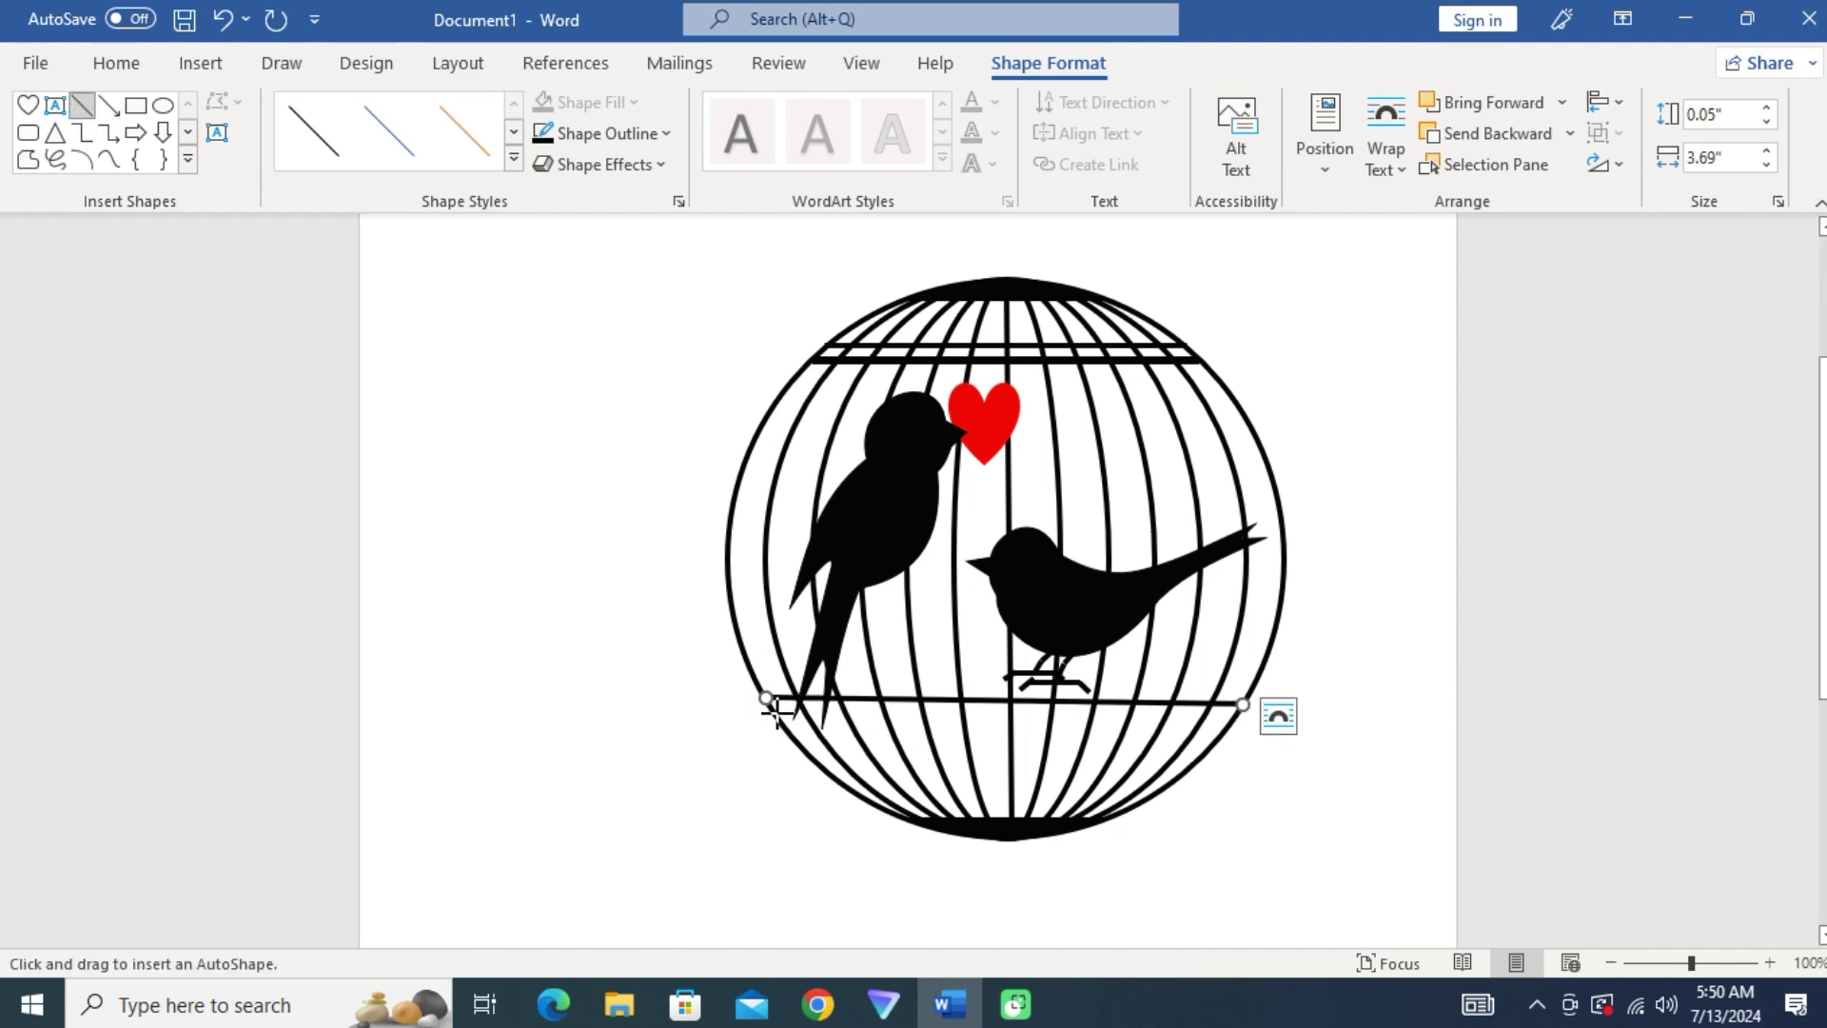
pyautogui.moveTo(774, 709); pyautogui.dragTo(786, 712)
pyautogui.moveTo(897, 709); pyautogui.dragTo(1115, 712)
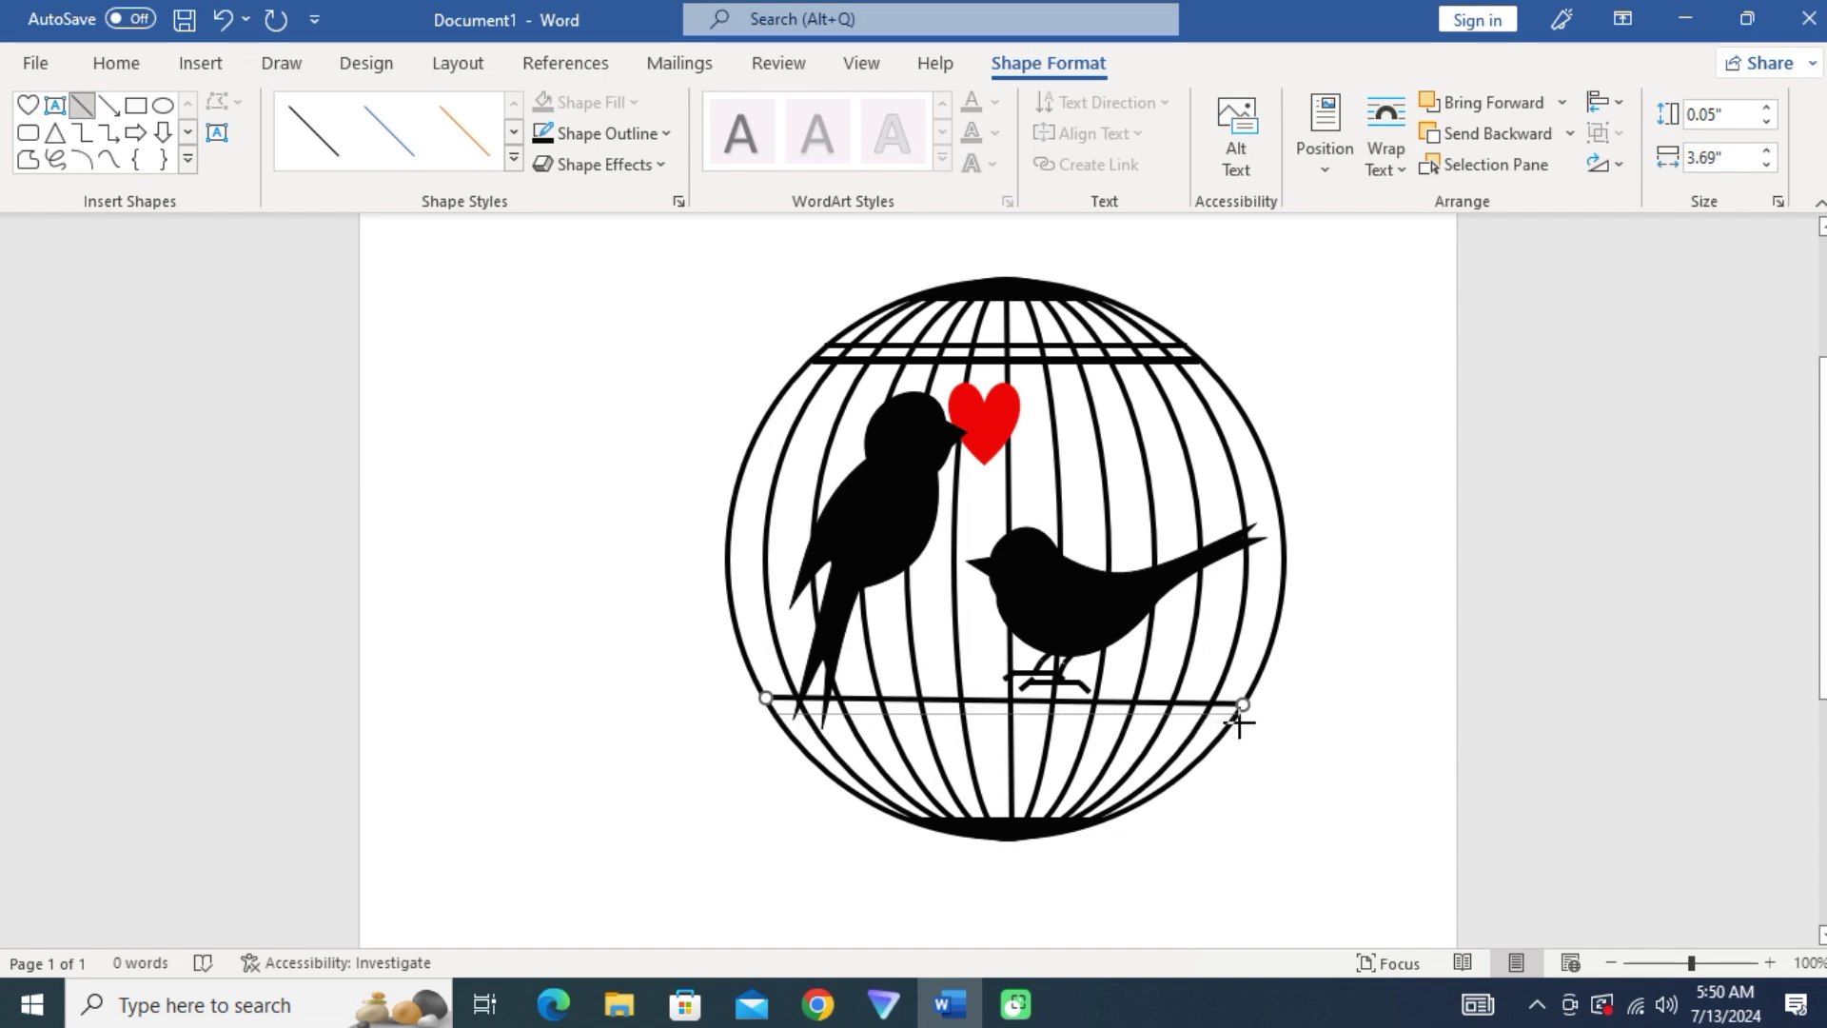
pyautogui.moveTo(1239, 724); pyautogui.dragTo(1239, 716)
pyautogui.click(666, 134)
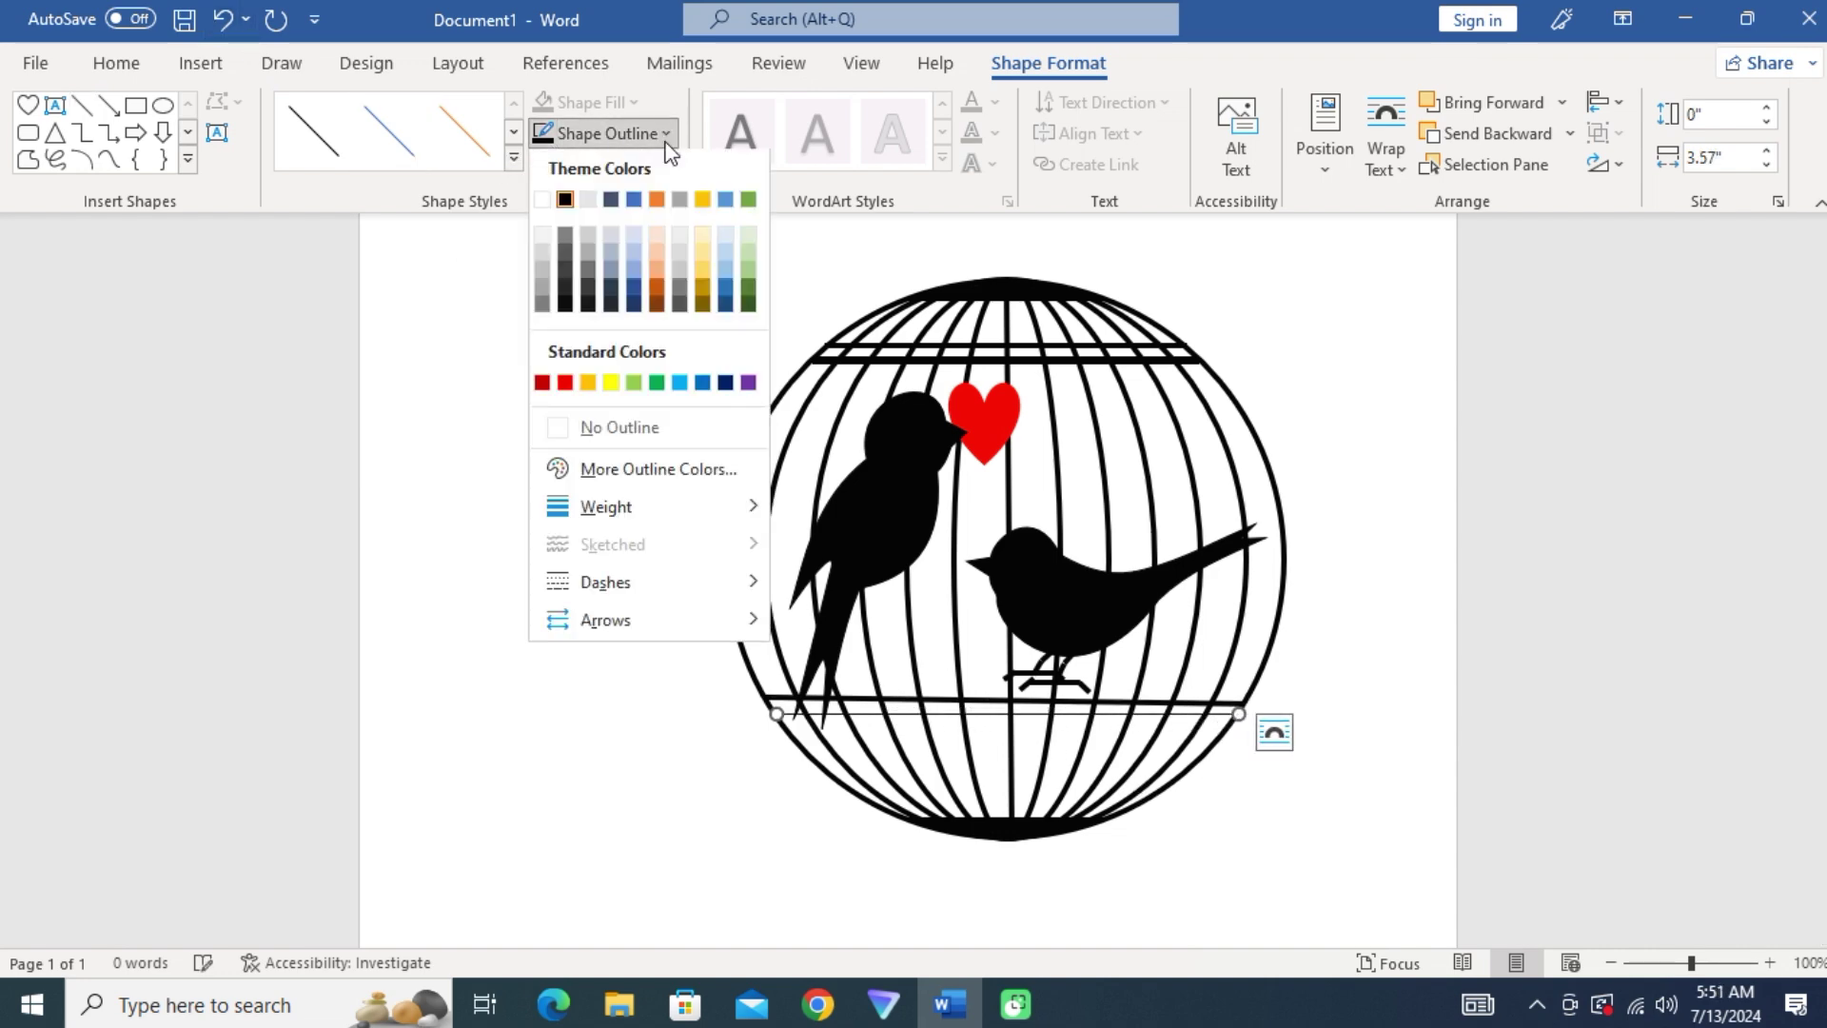
pyautogui.moveTo(605, 507)
pyautogui.click(891, 717)
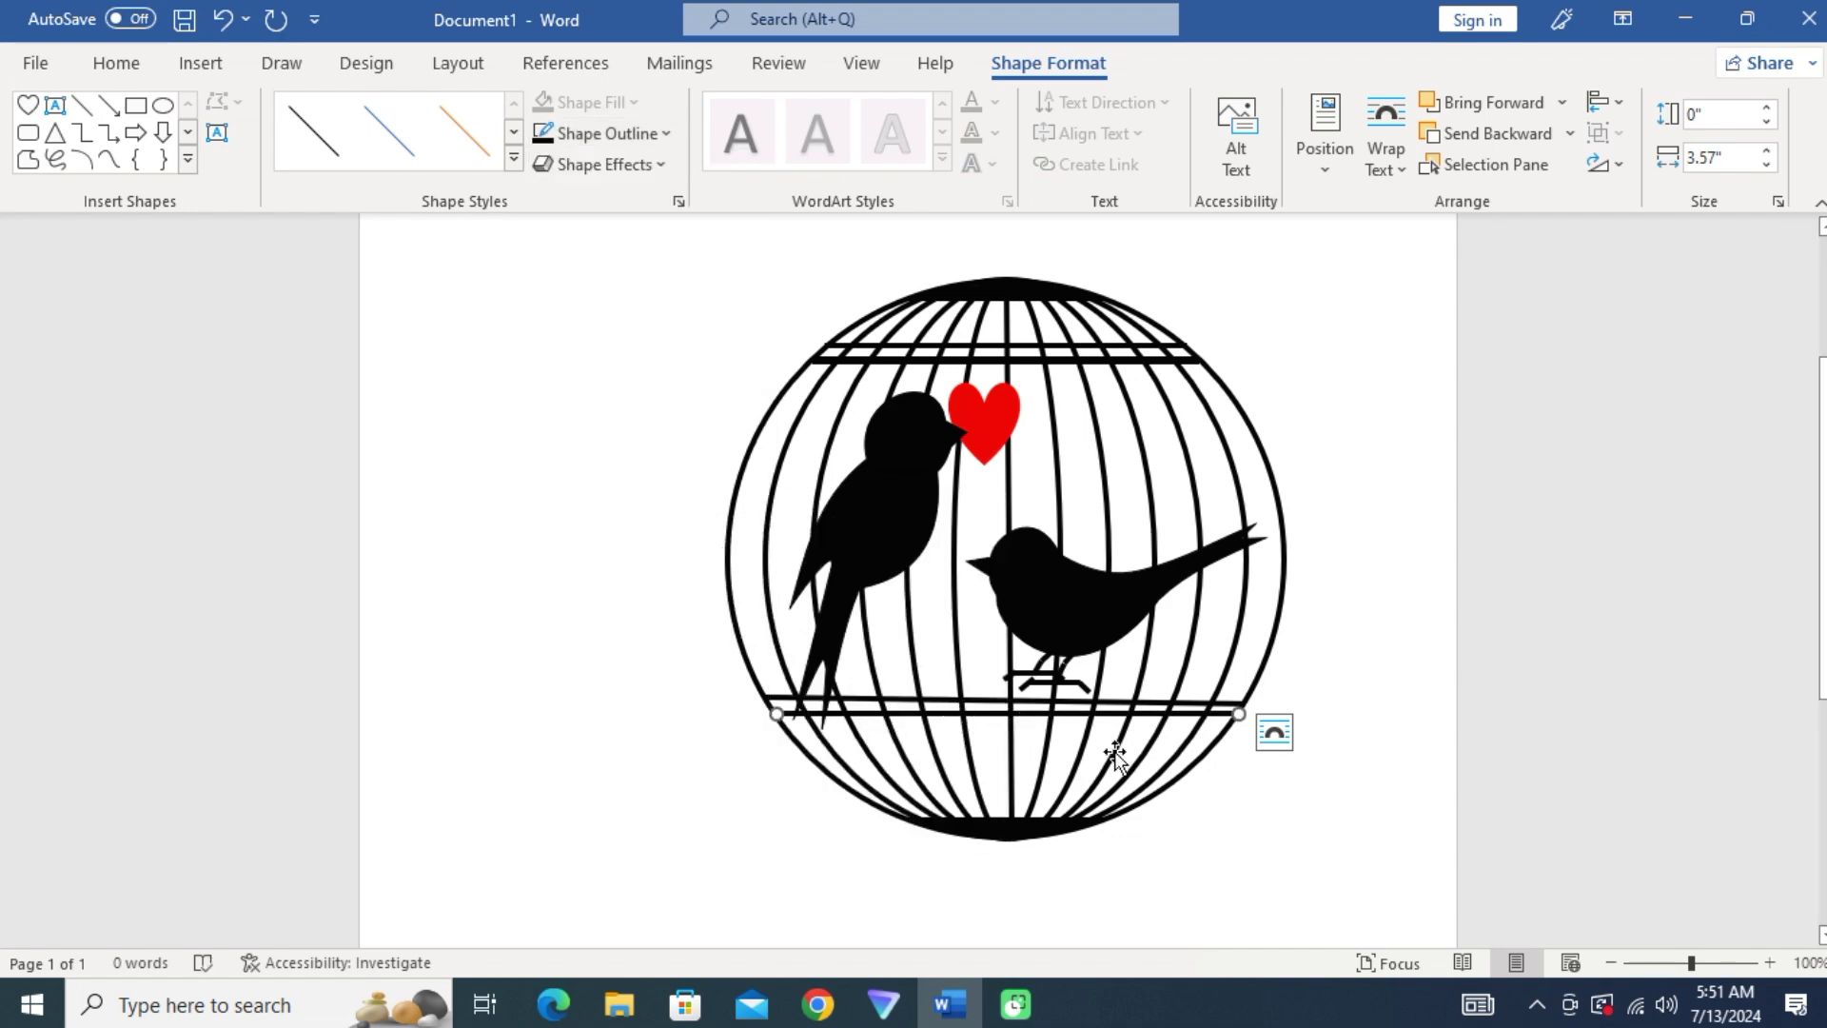
# - Delete the bottom horizontal line and redraw a thicker one across the cage bottom
pyautogui.click(900, 692)
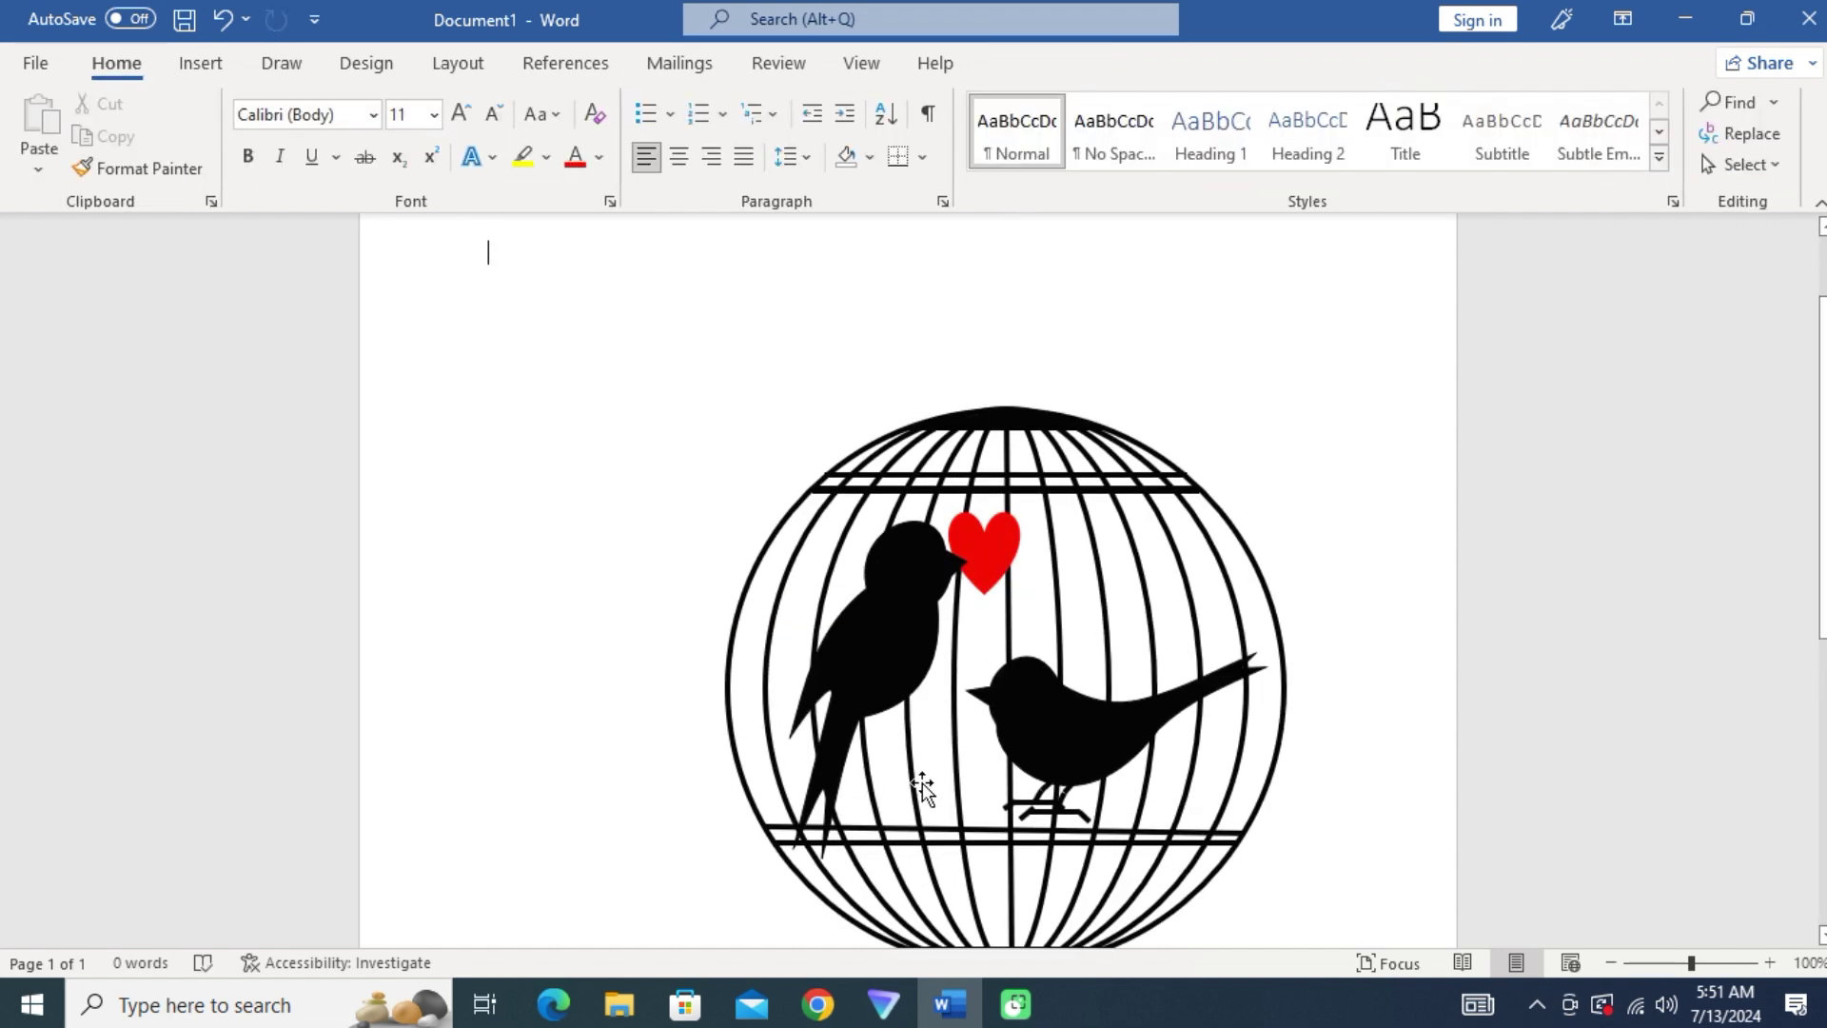
pyautogui.click(910, 825)
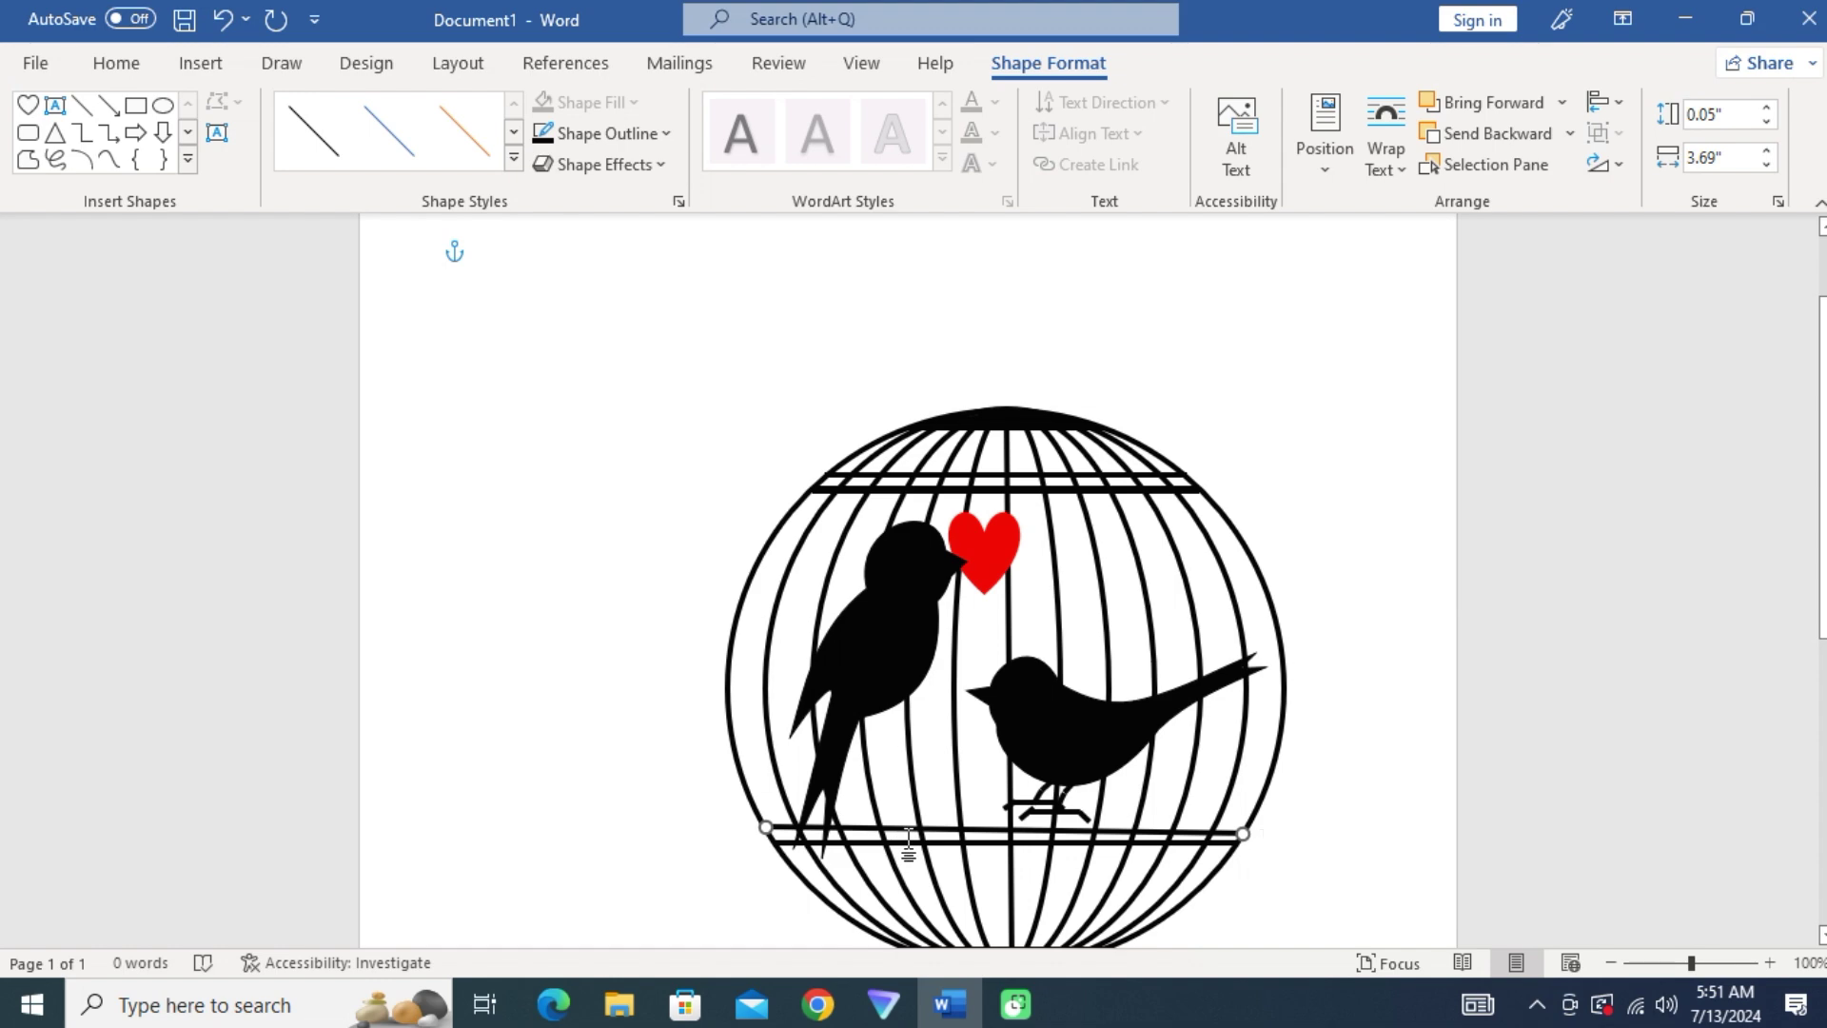
pyautogui.press('Delete')
pyautogui.click(199, 62)
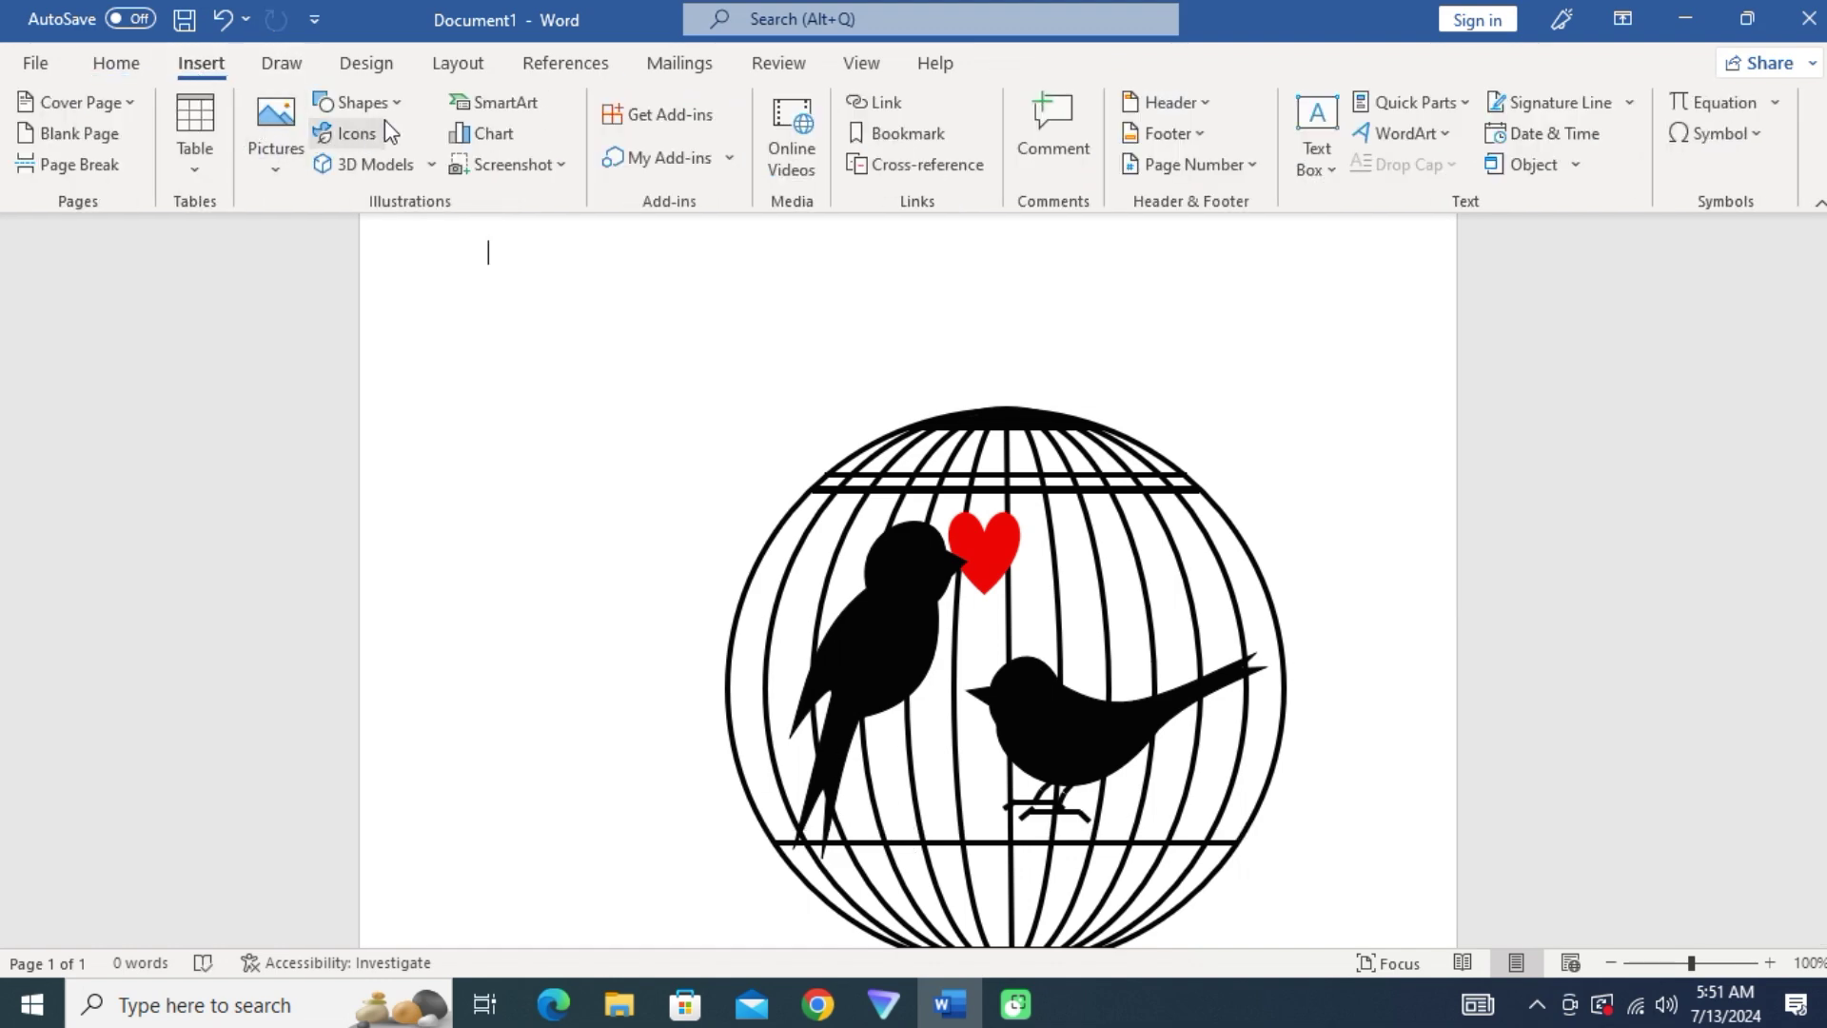
pyautogui.click(360, 102)
pyautogui.click(379, 172)
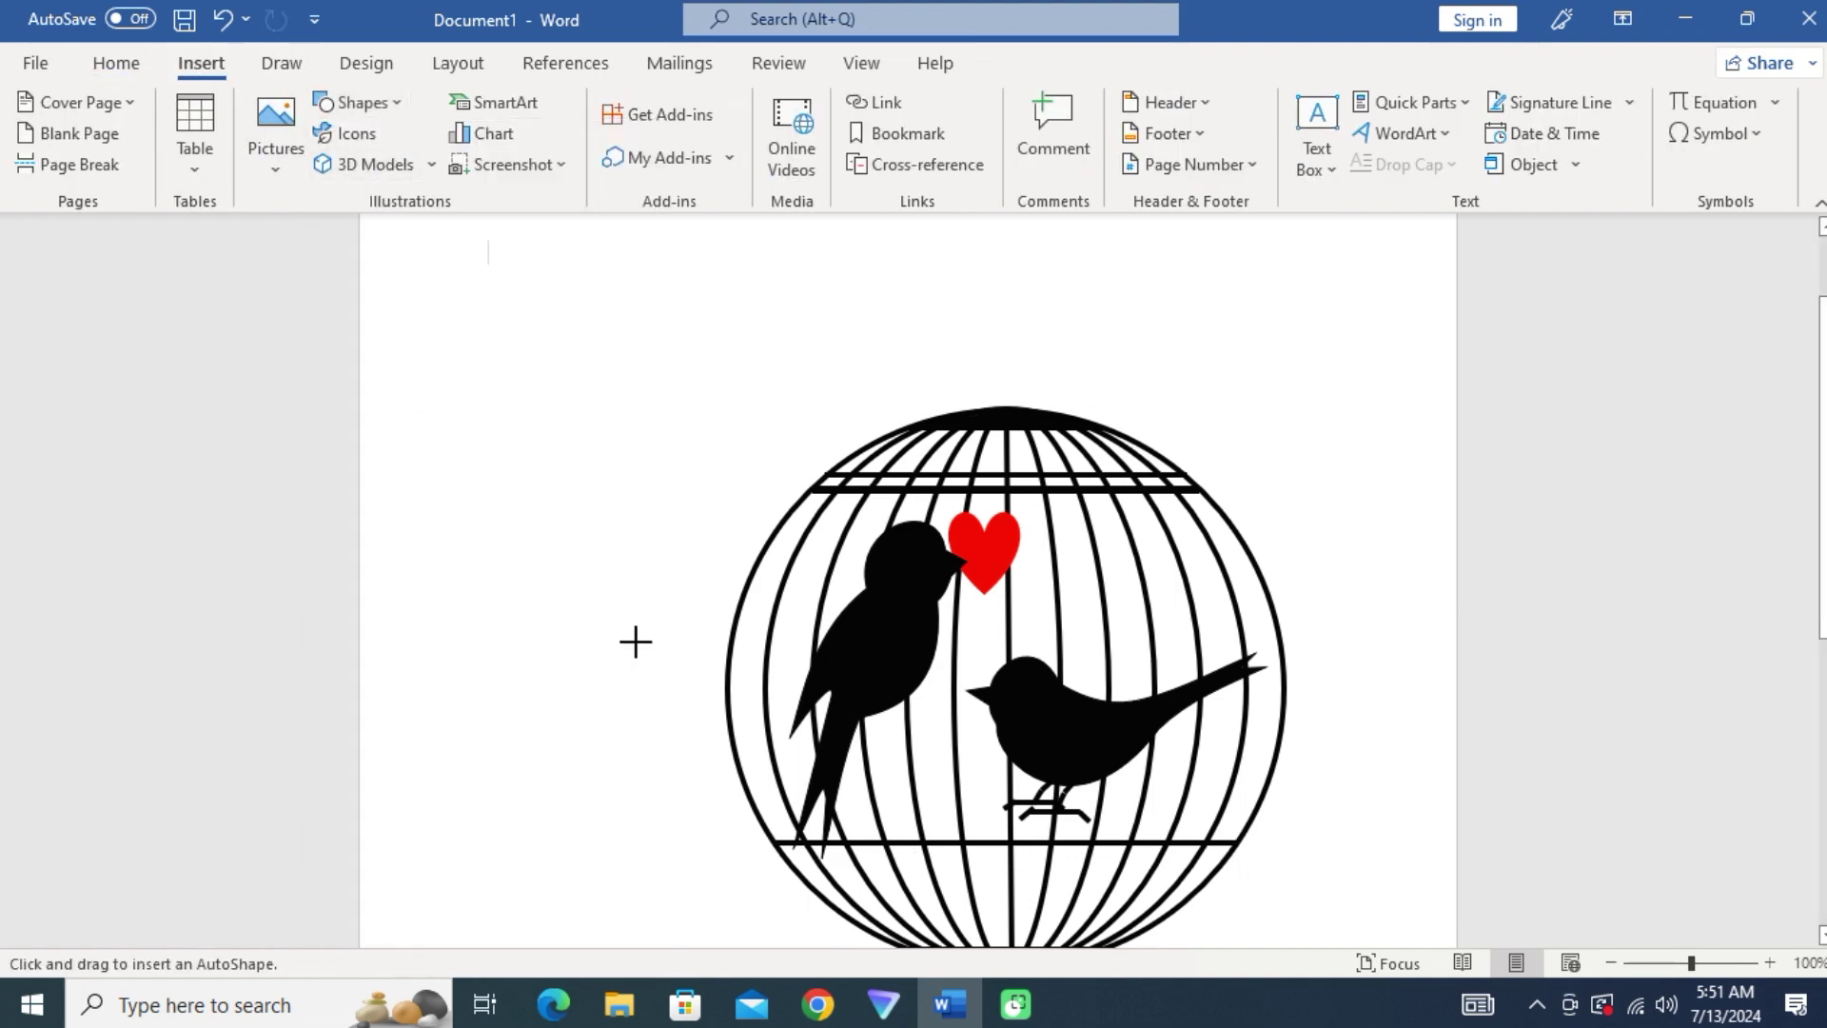
pyautogui.moveTo(762, 820); pyautogui.dragTo(1247, 824)
pyautogui.click(600, 133)
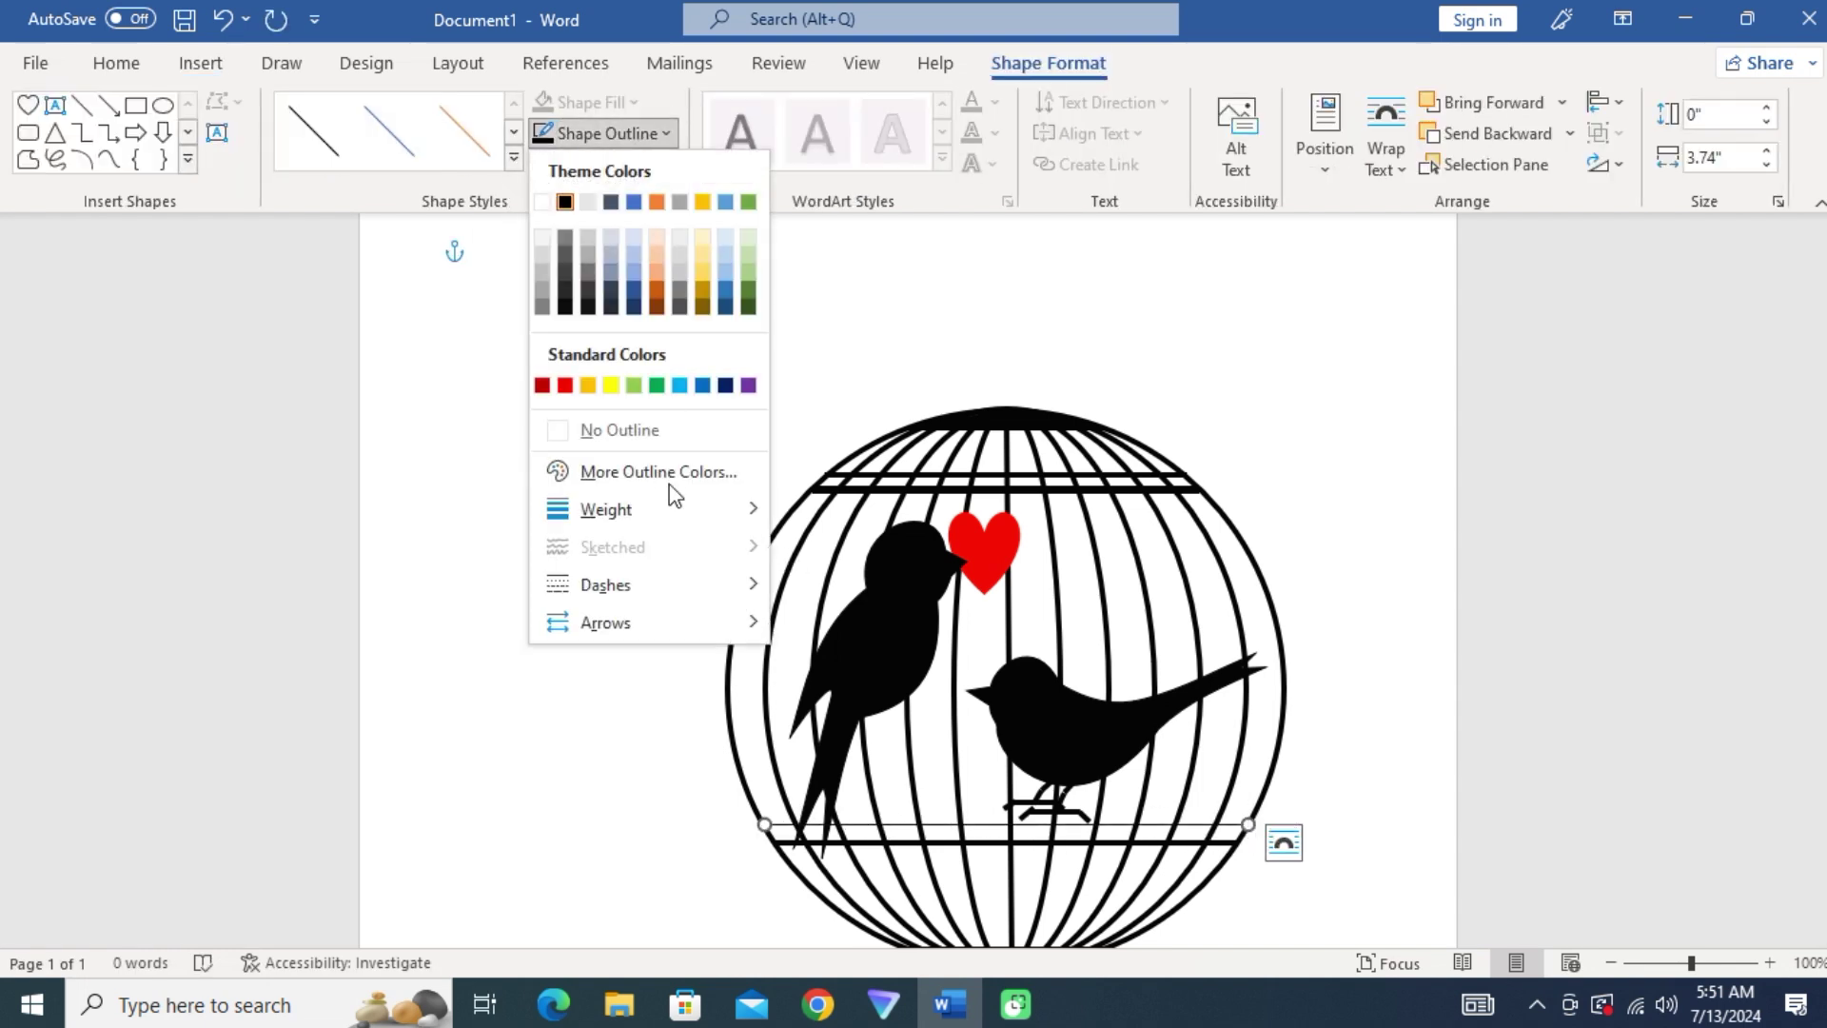
pyautogui.moveTo(605, 510)
pyautogui.click(894, 778)
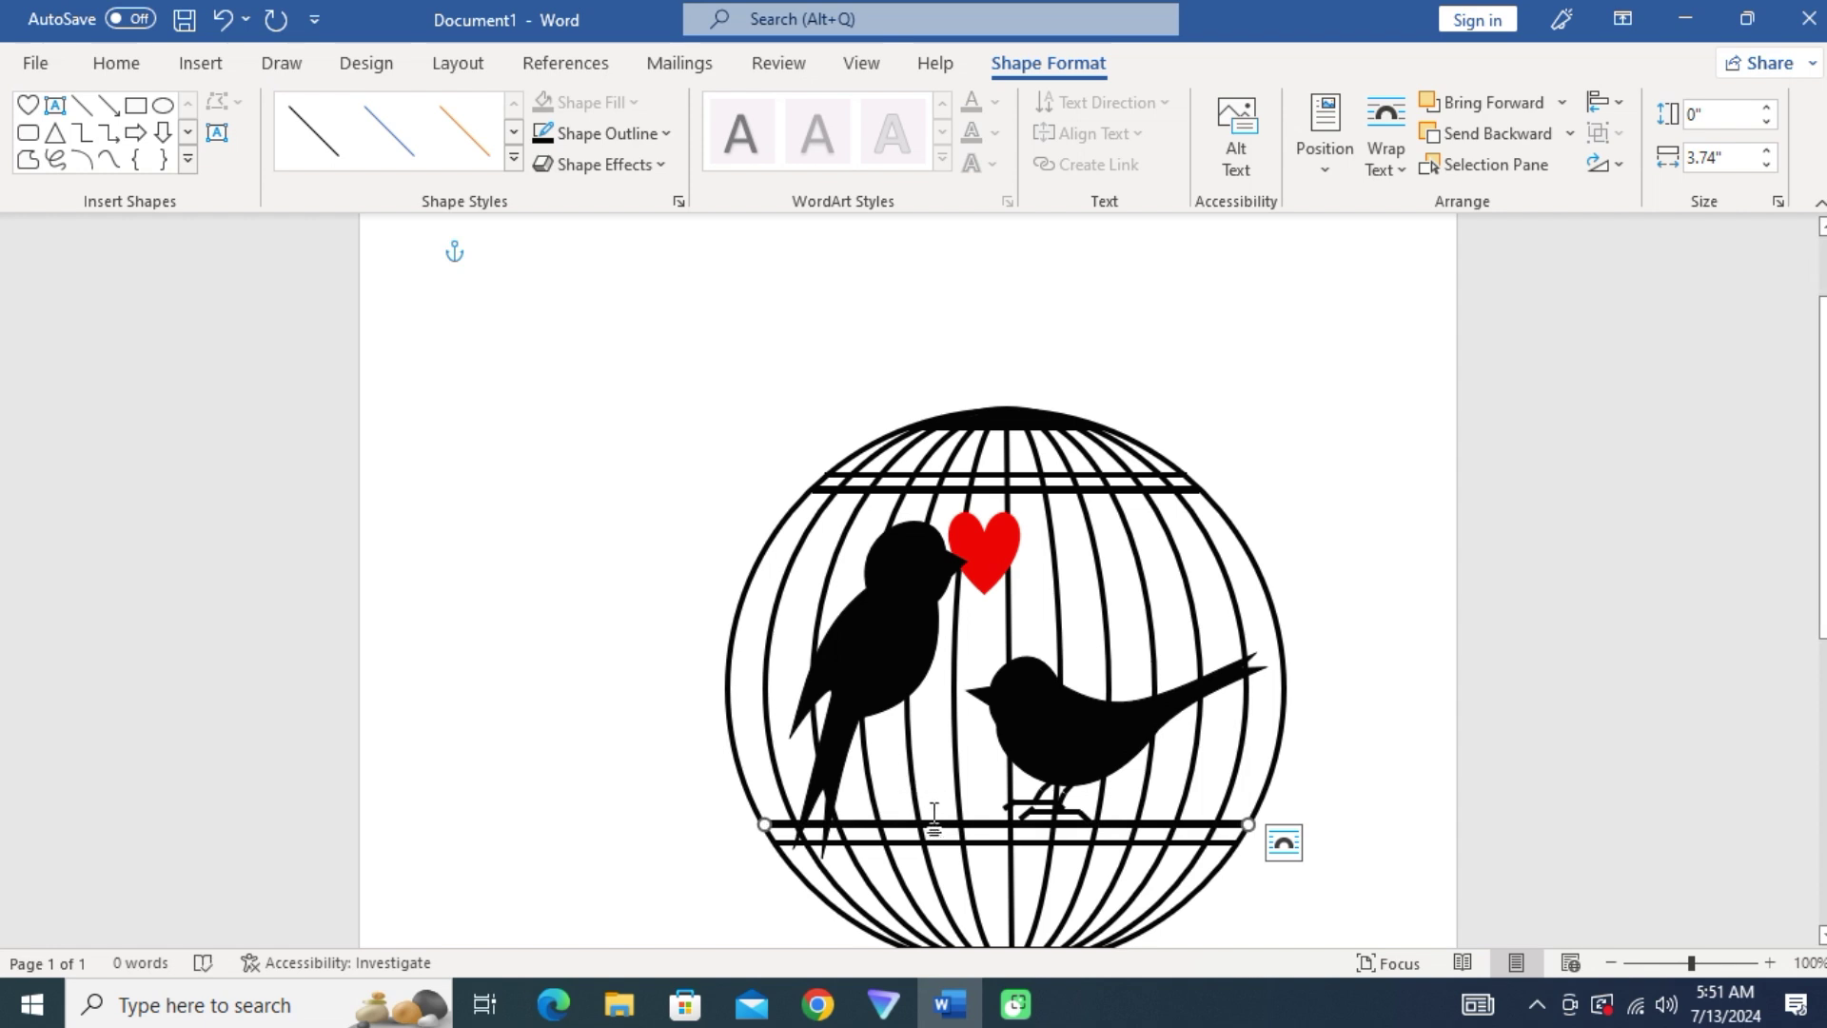
# - Tweak the bottom bar, undoing stray edits, then select the heart within the group
pyautogui.moveTo(1099, 825); pyautogui.dragTo(1103, 830)
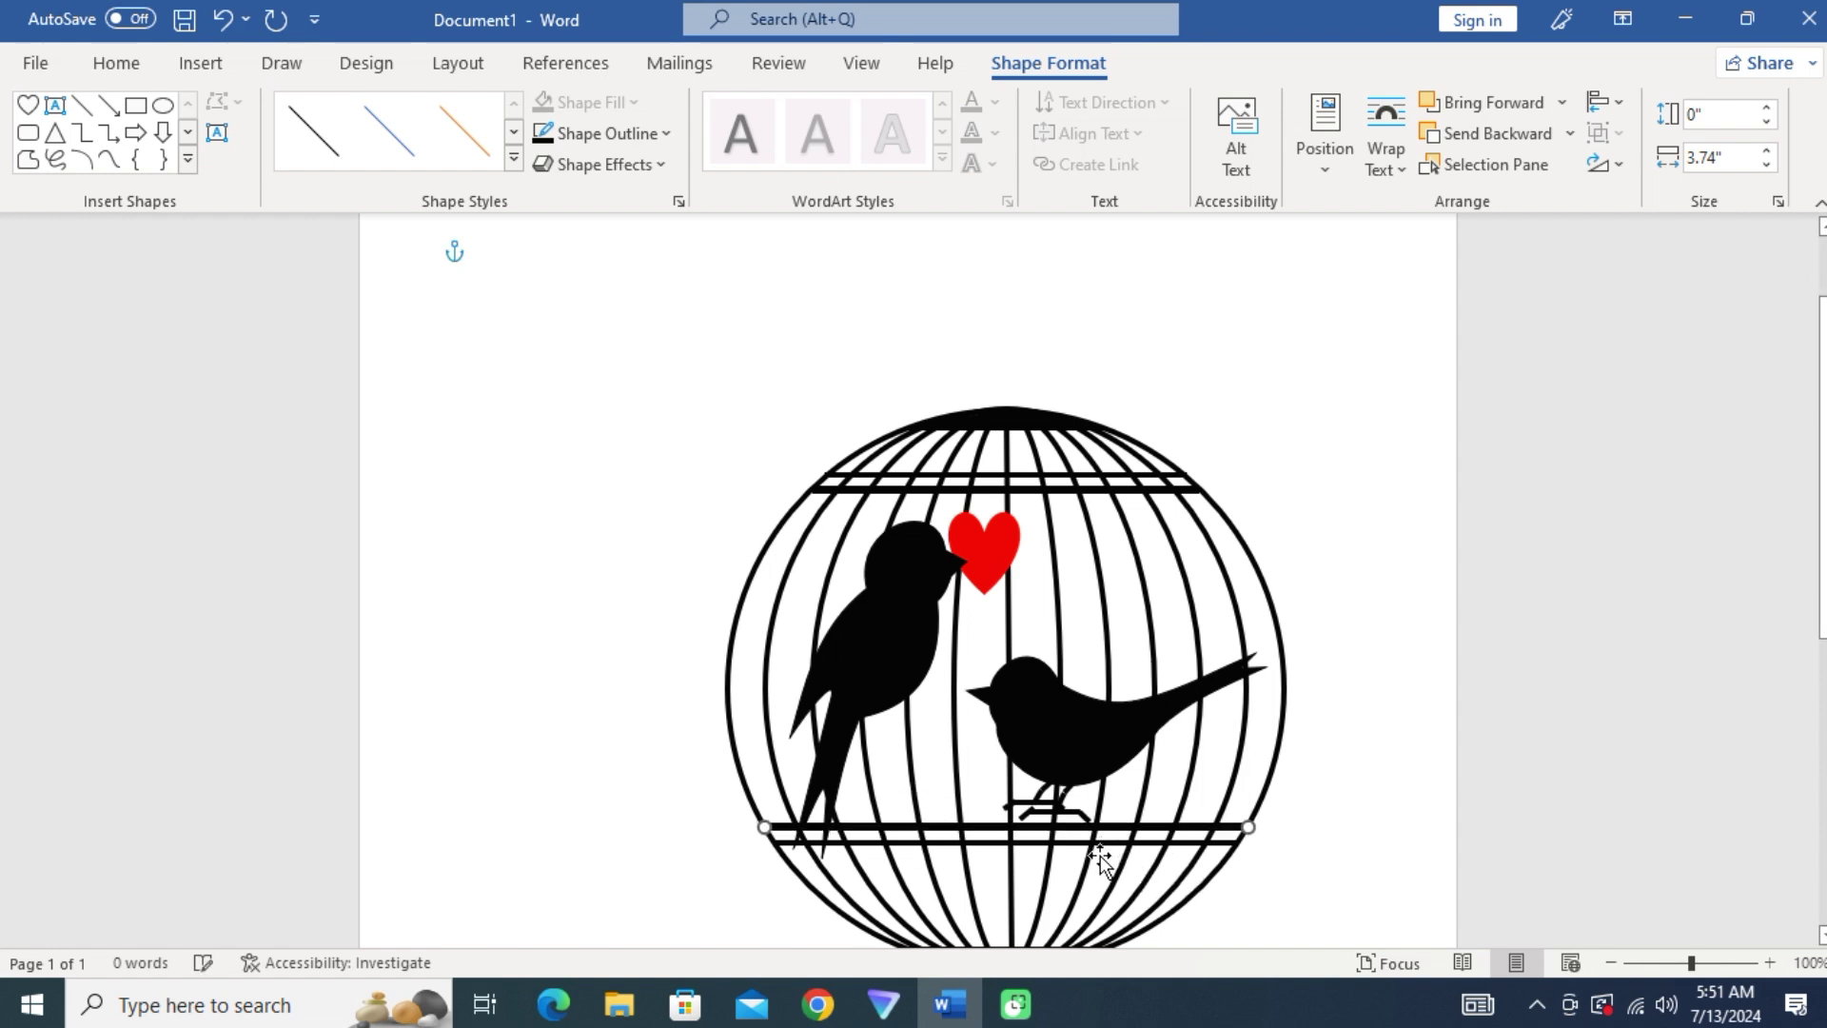
pyautogui.moveTo(1246, 829); pyautogui.dragTo(1242, 828)
pyautogui.hotkey('ctrl', 'z')
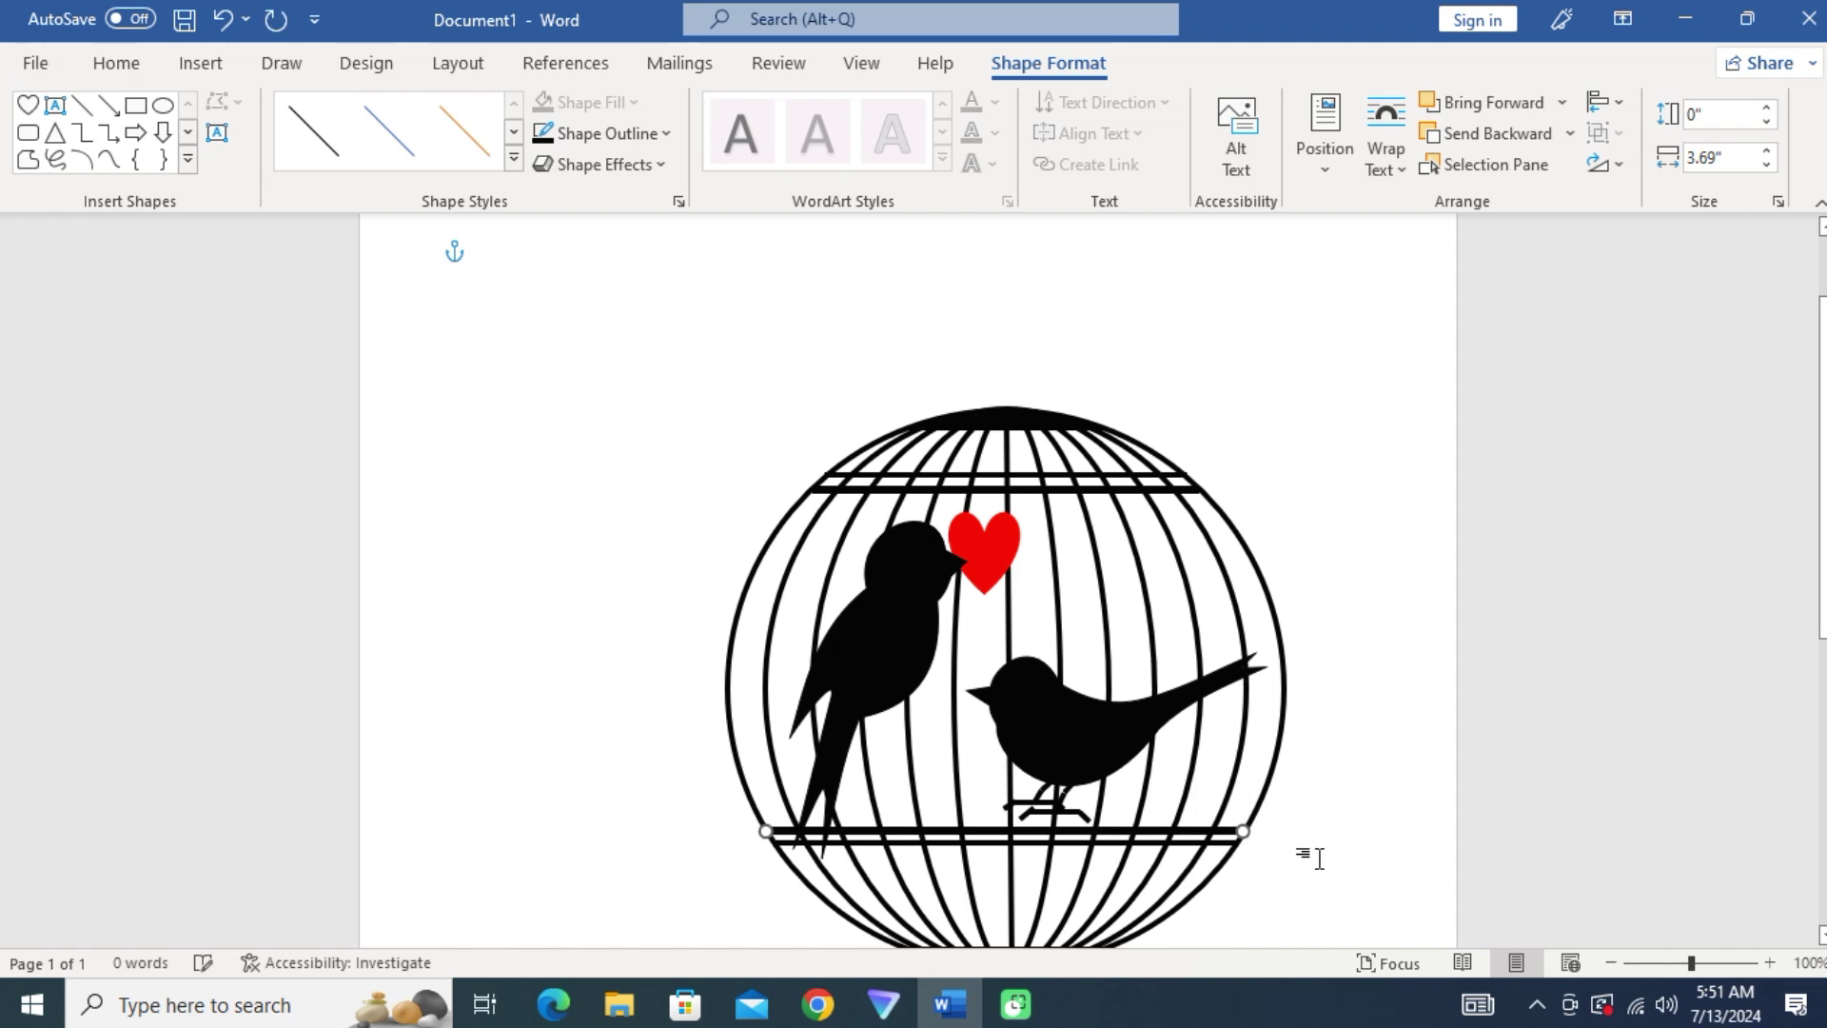
pyautogui.press('Delete')
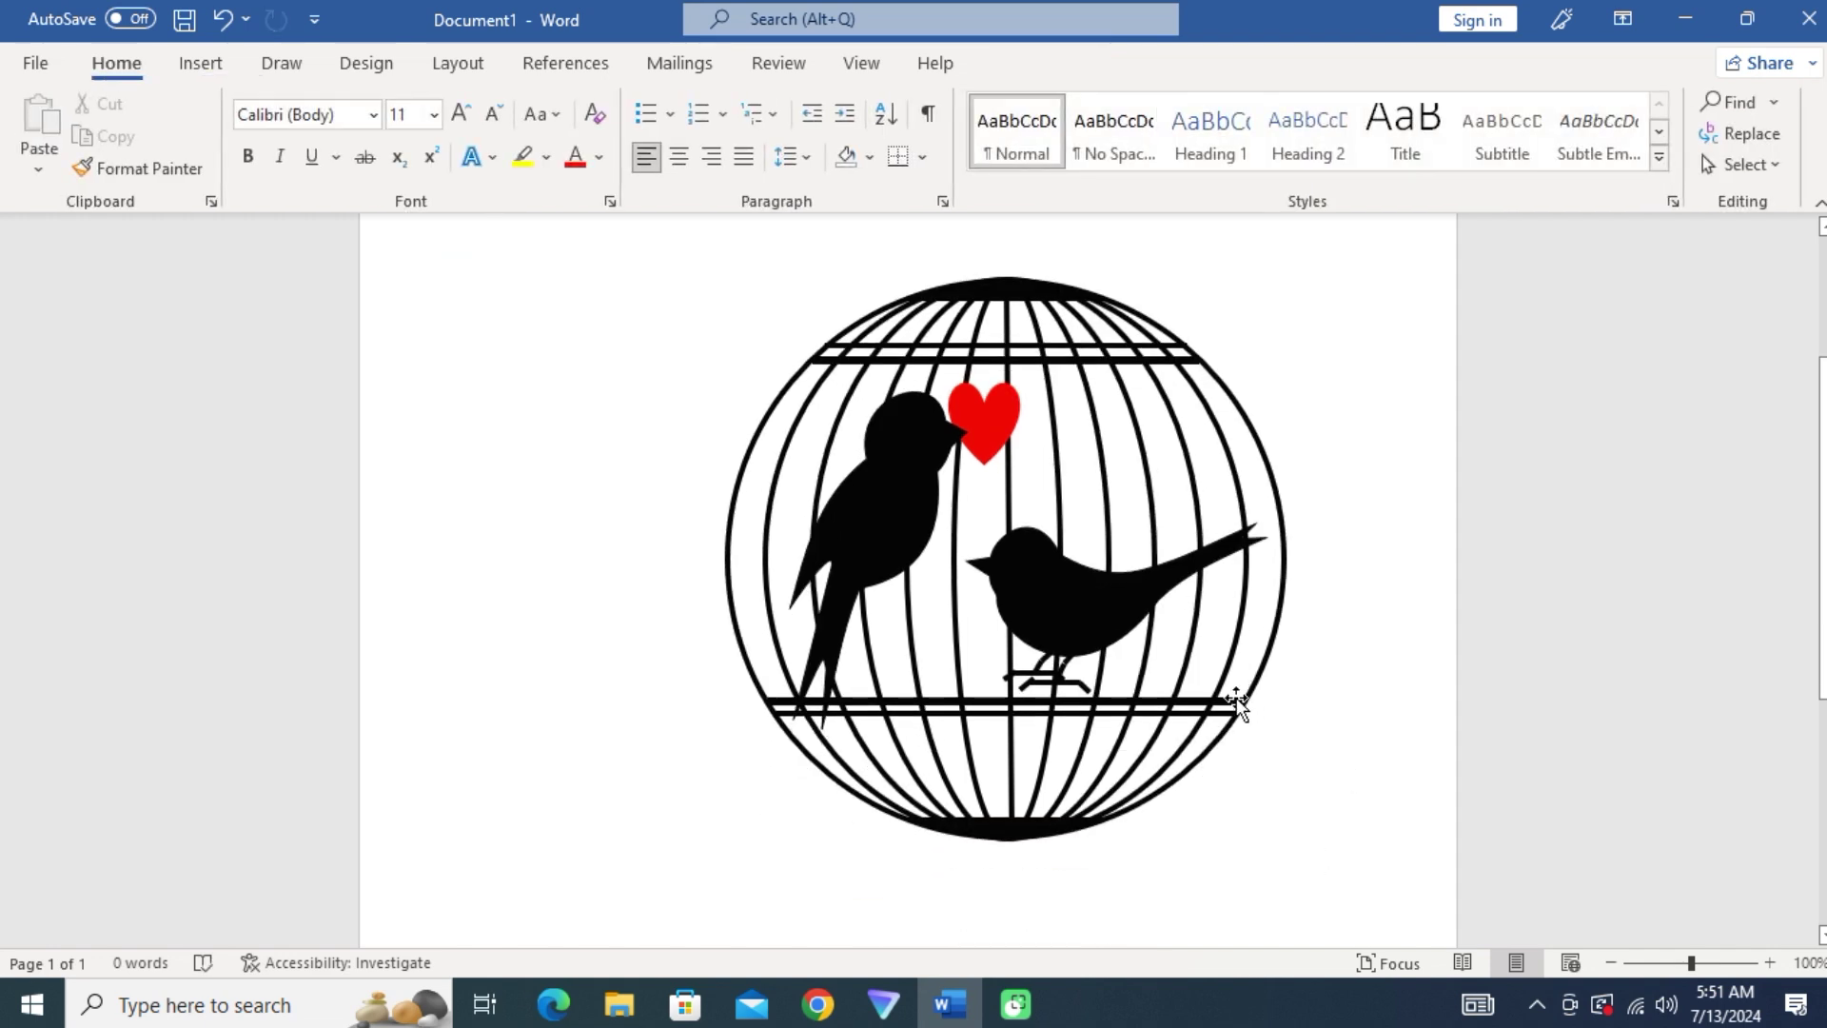
pyautogui.hotkey('ctrl', 'z')
pyautogui.click(988, 683)
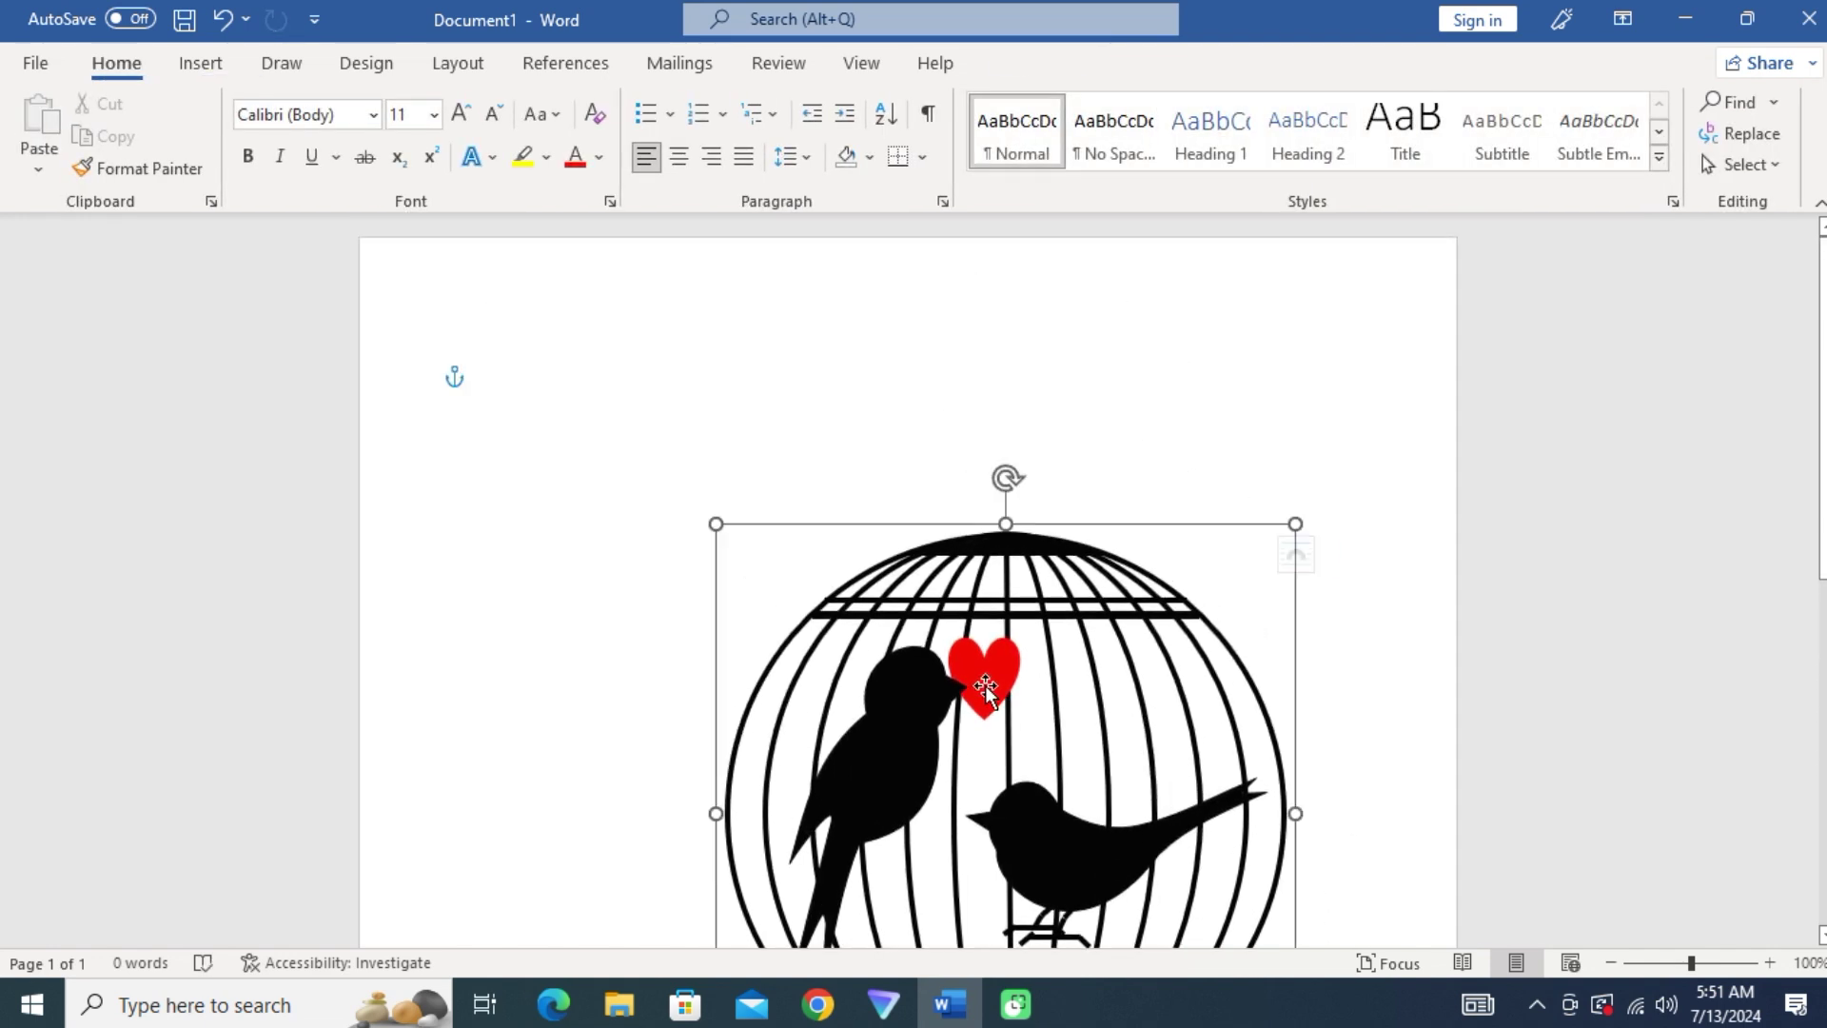
pyautogui.click(988, 683)
# - Widen the heart slightly and draw a small 0.44" by 0.45" donut ring near the page's top-left
pyautogui.moveTo(1024, 682); pyautogui.dragTo(1035, 681)
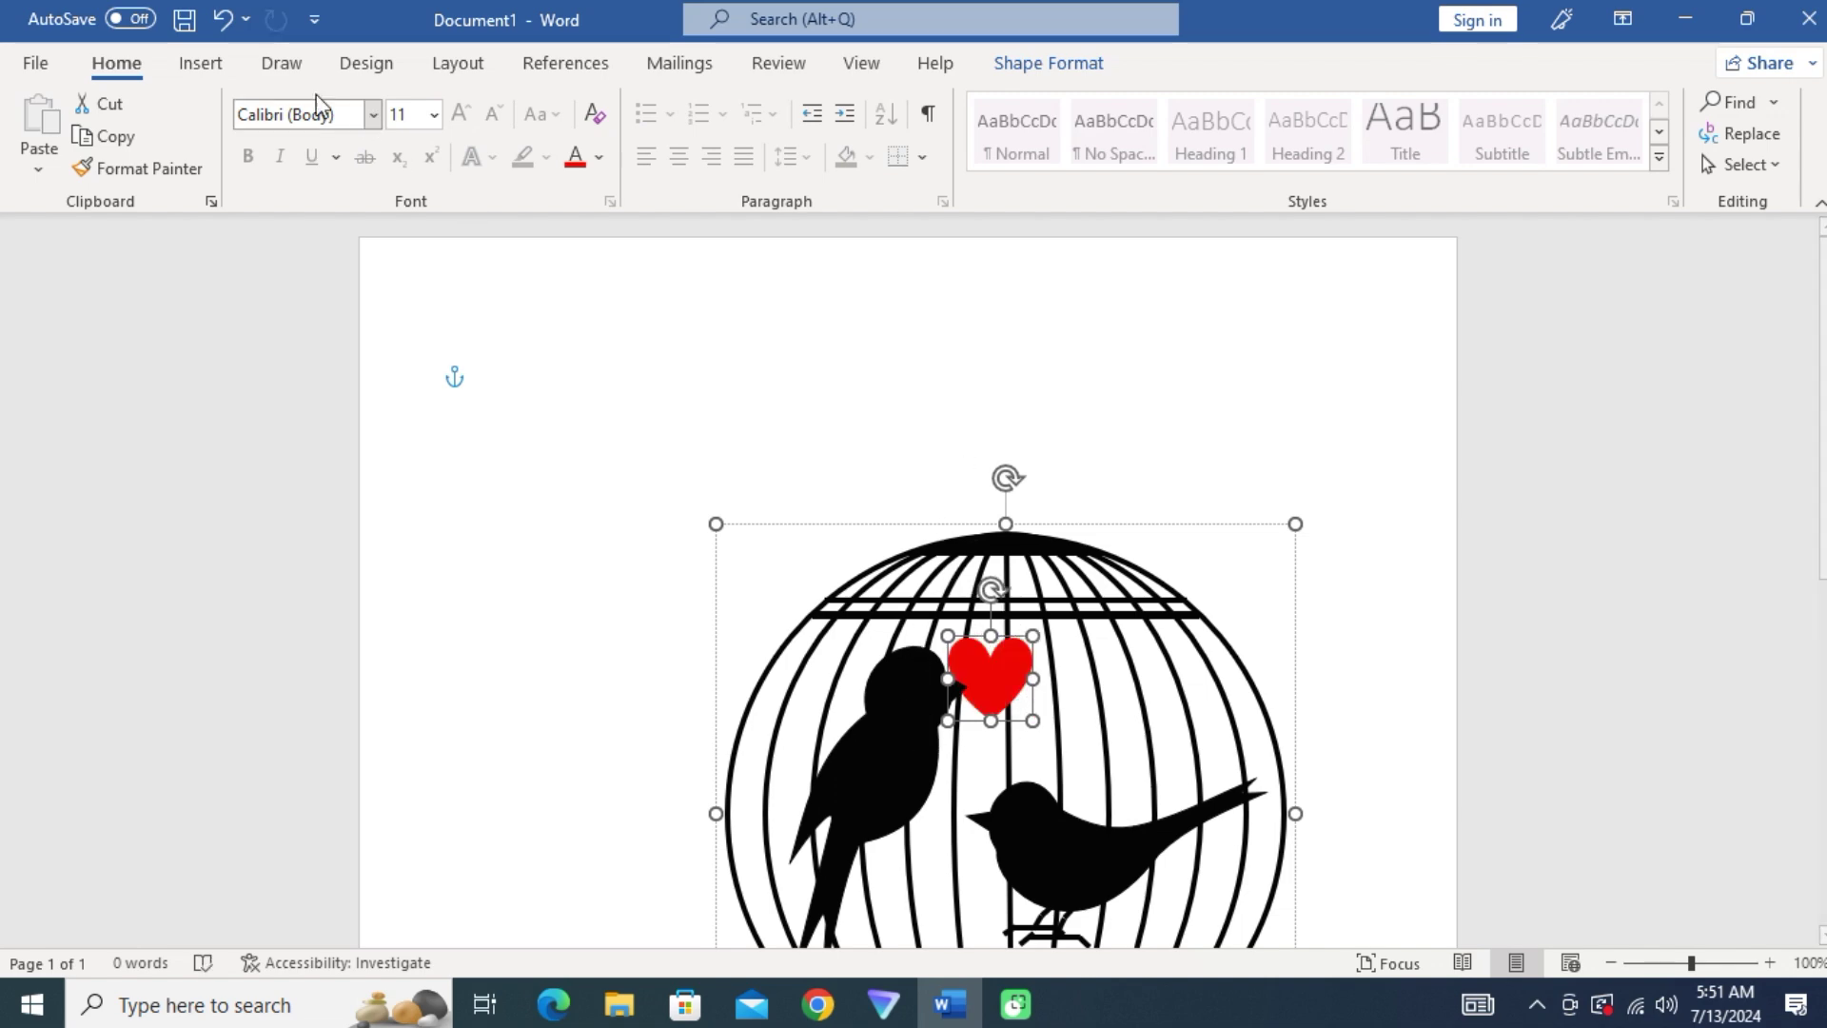
pyautogui.click(200, 63)
pyautogui.click(360, 103)
pyautogui.click(476, 172)
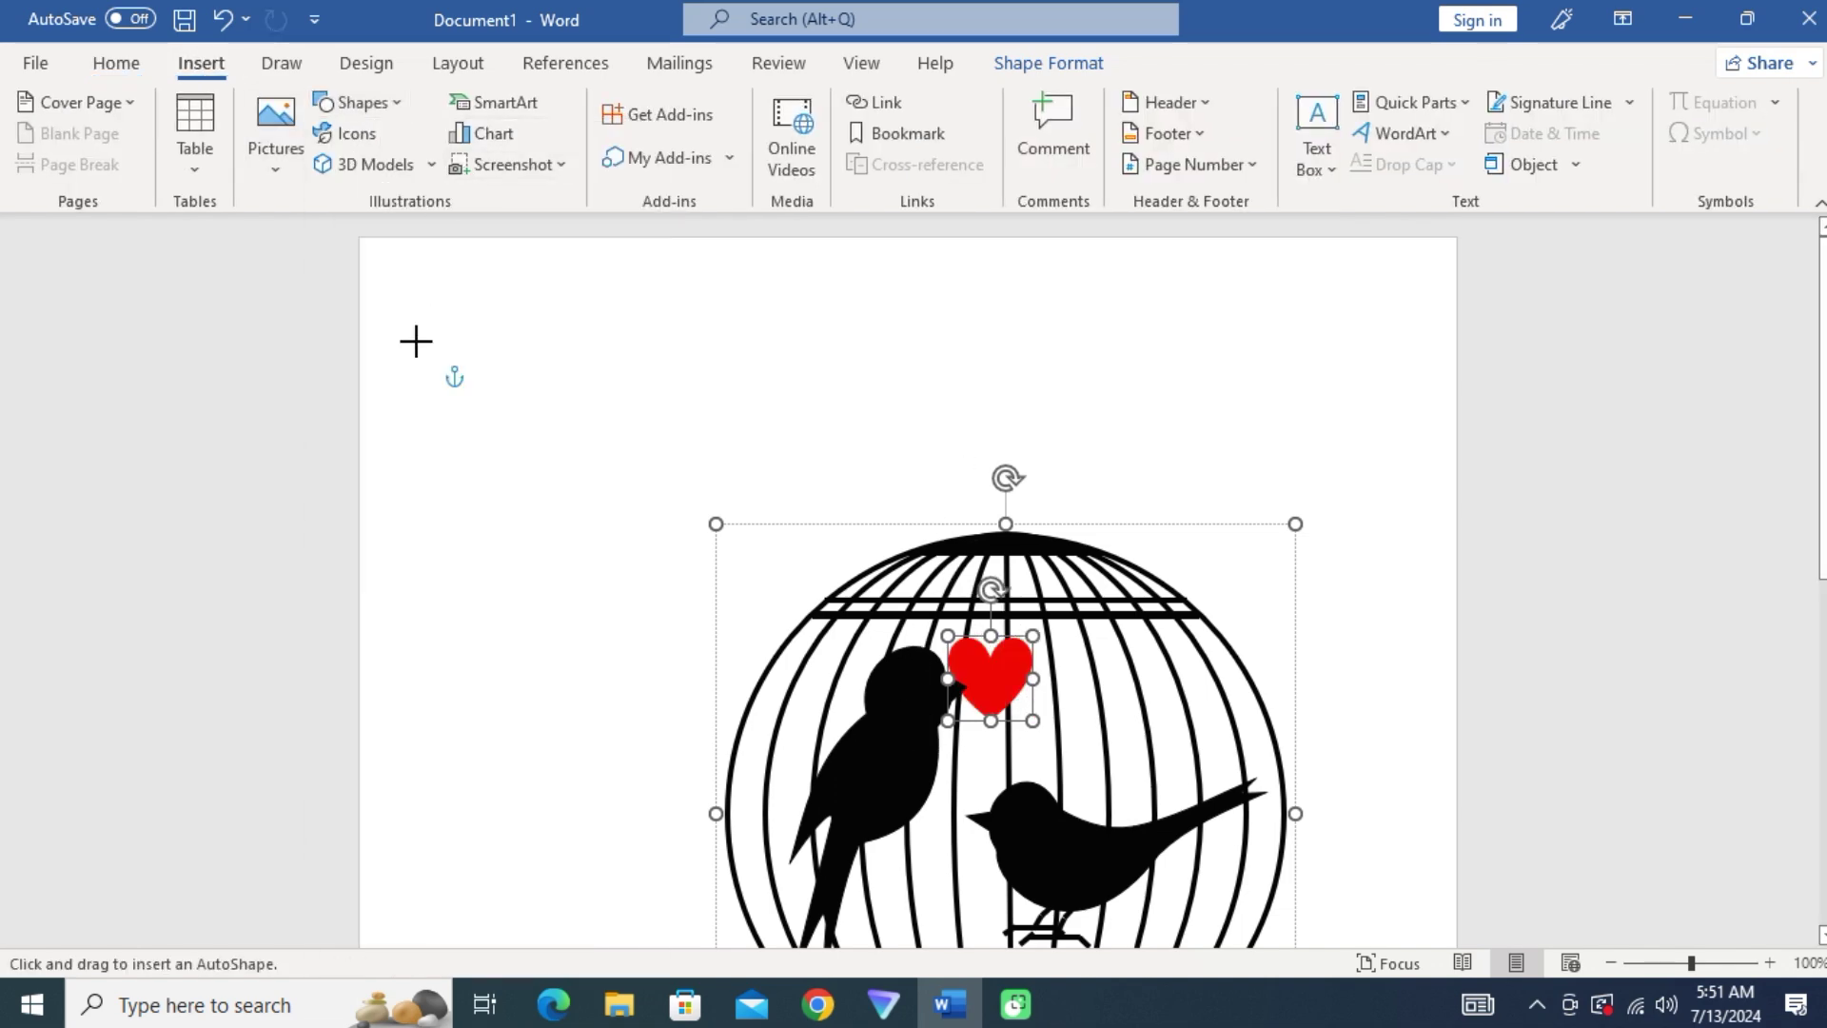
pyautogui.click(360, 103)
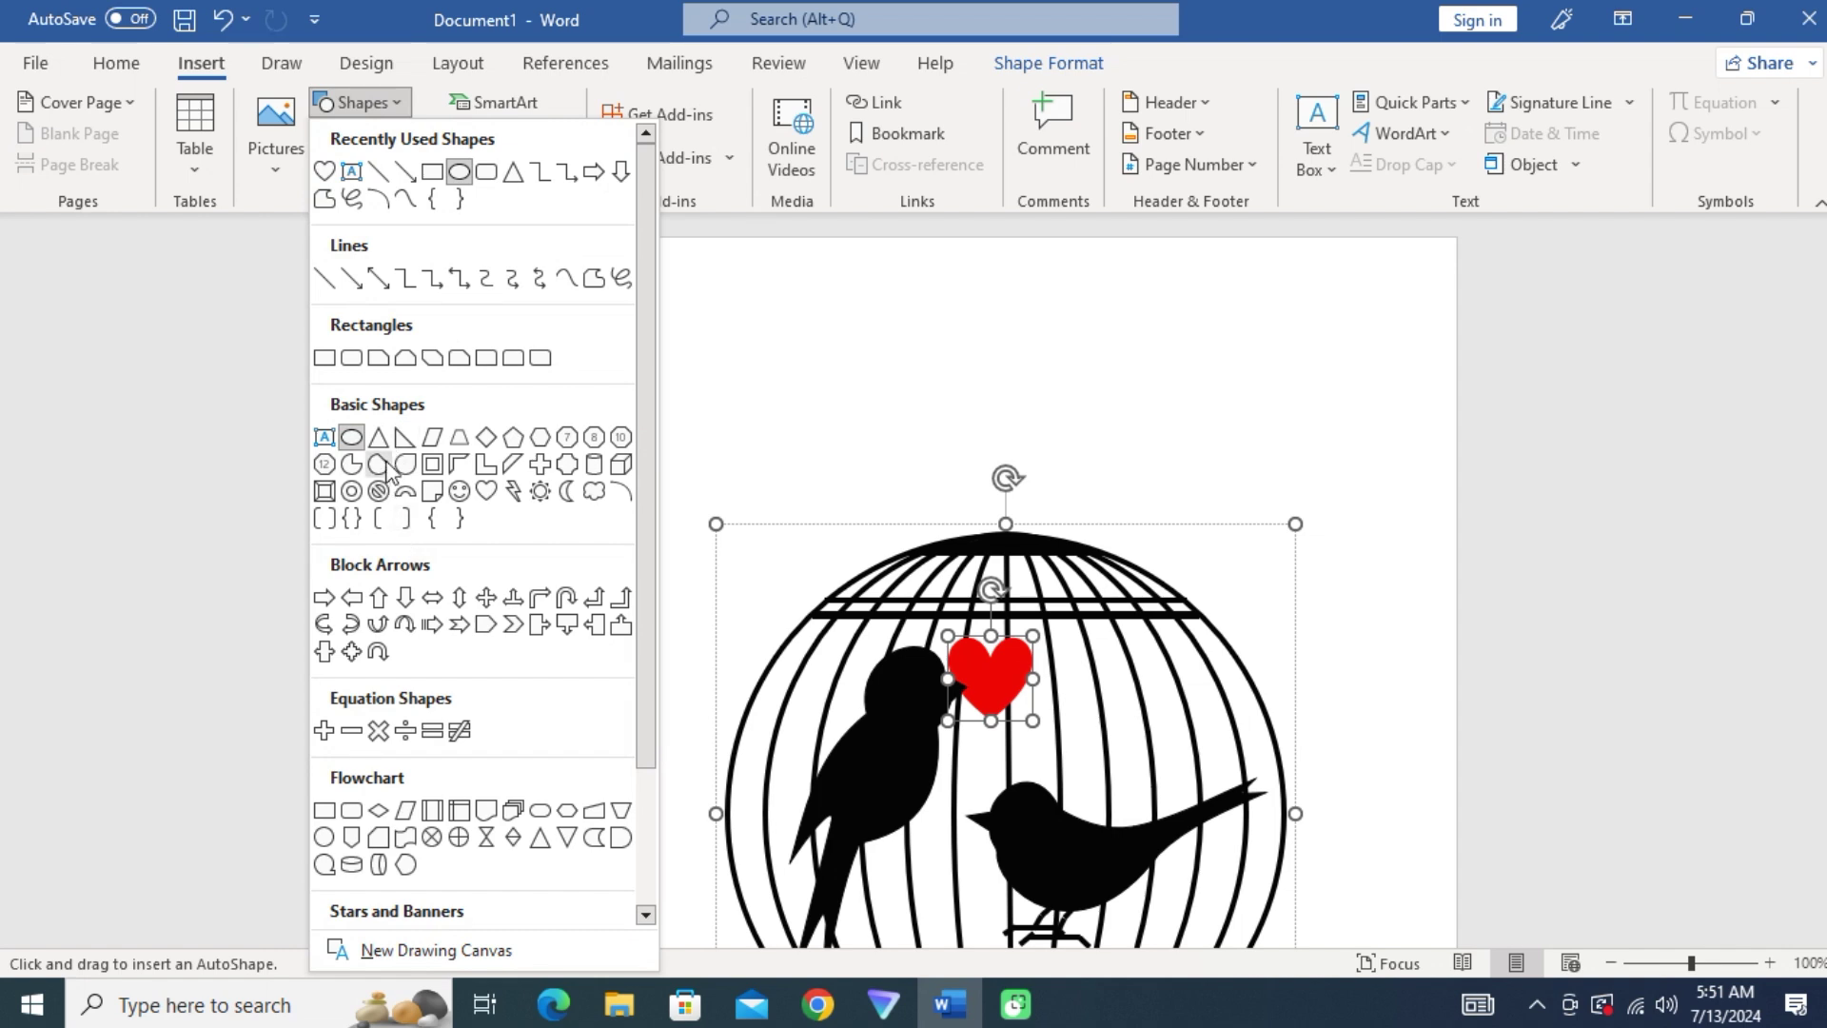
pyautogui.click(353, 491)
pyautogui.moveTo(480, 436); pyautogui.dragTo(545, 500)
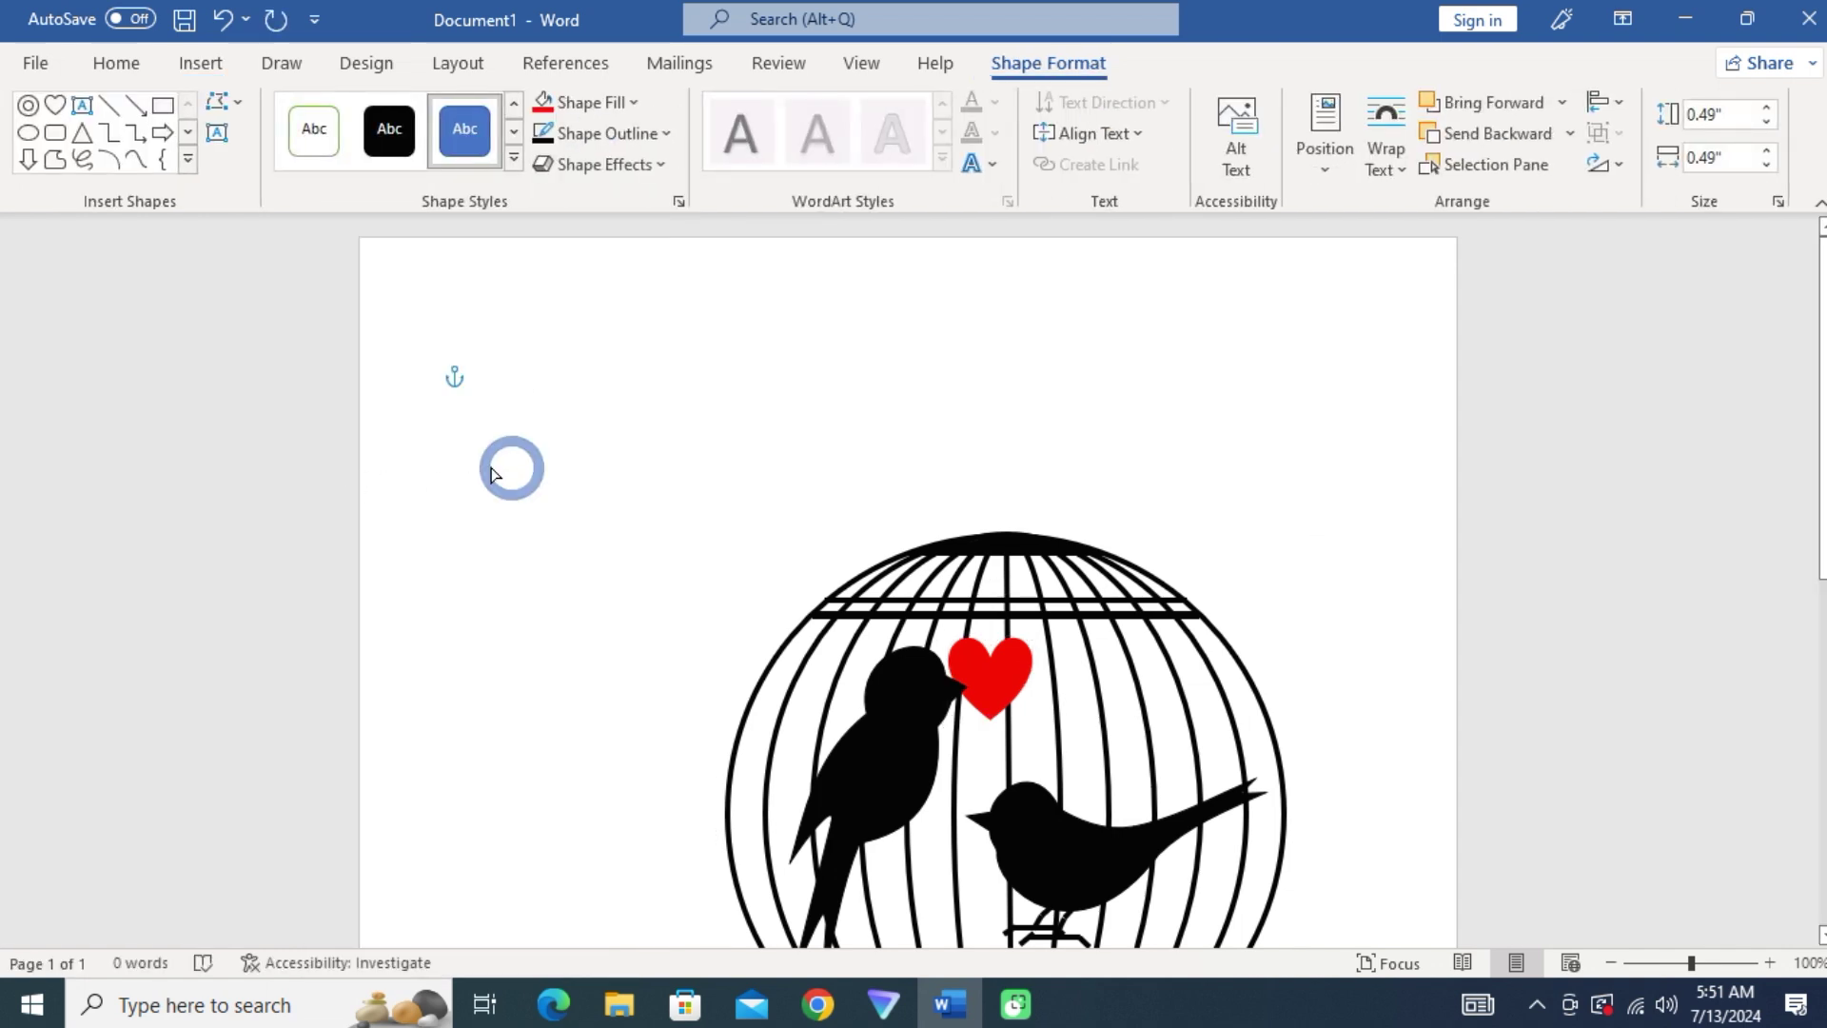
pyautogui.moveTo(542, 499); pyautogui.dragTo(538, 493)
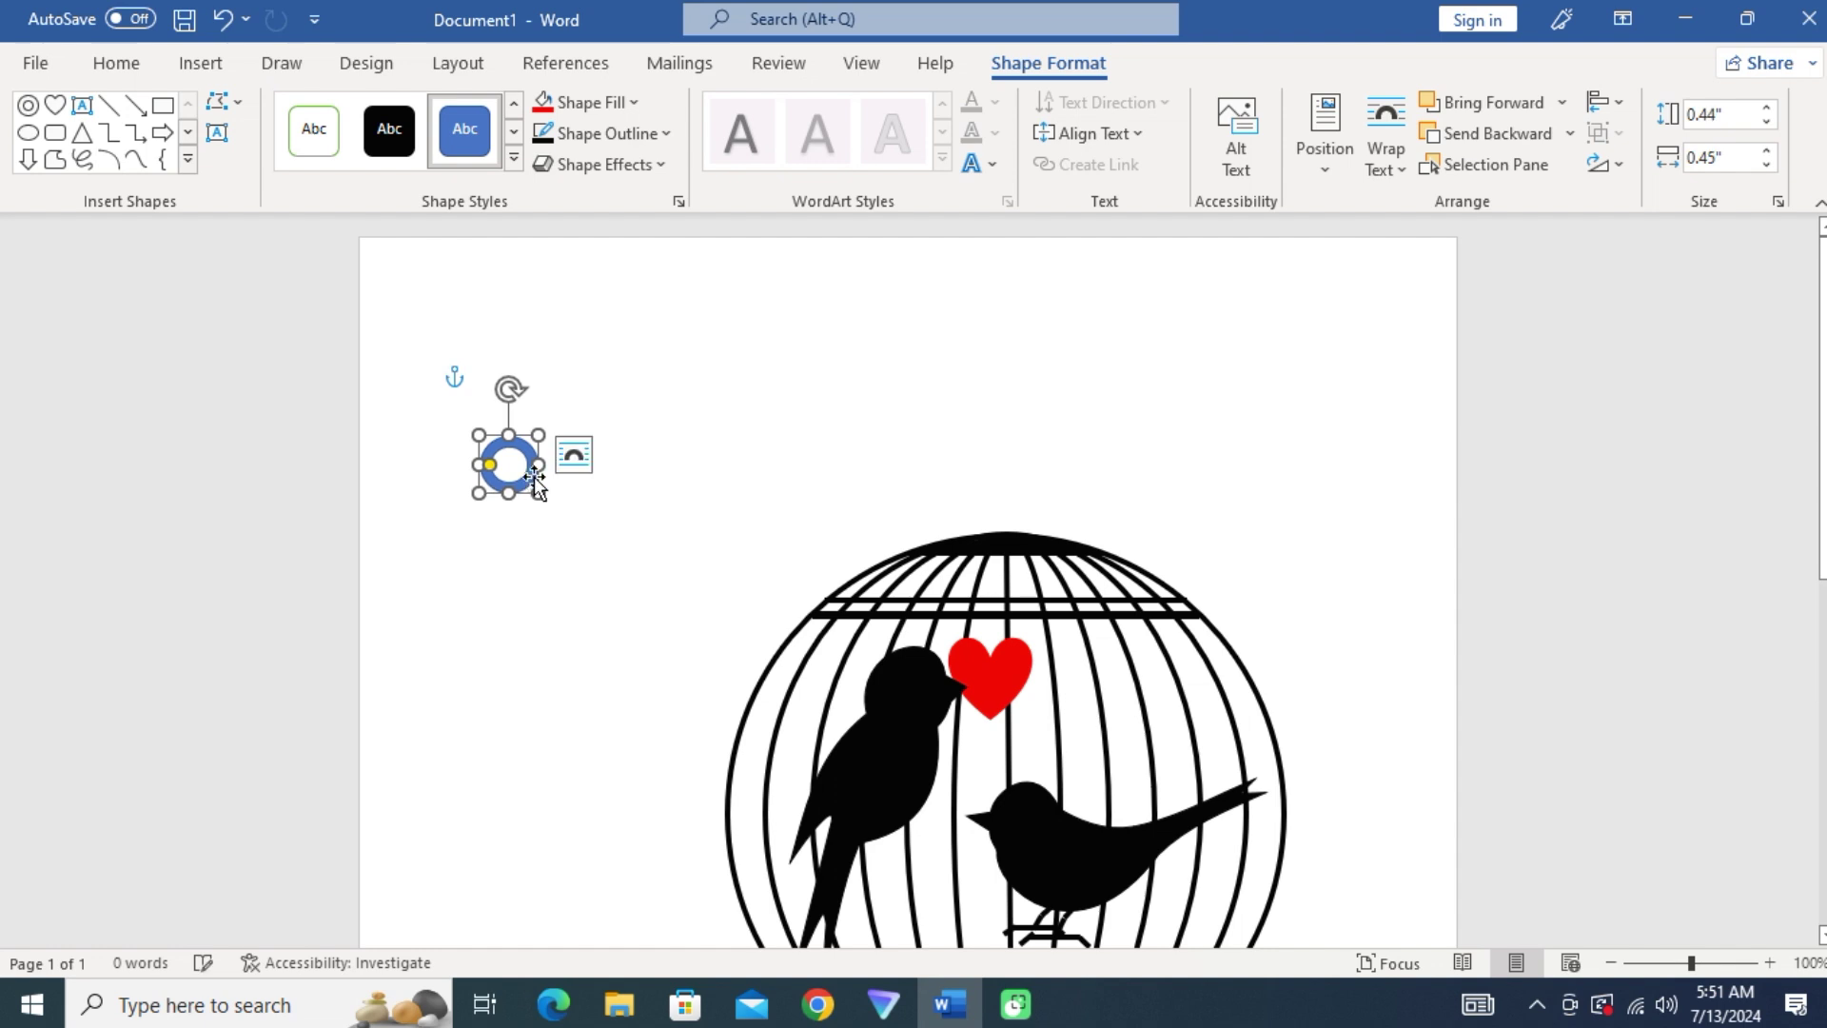
# - Give the ring a solid black style with no outline
pyautogui.click(228, 78)
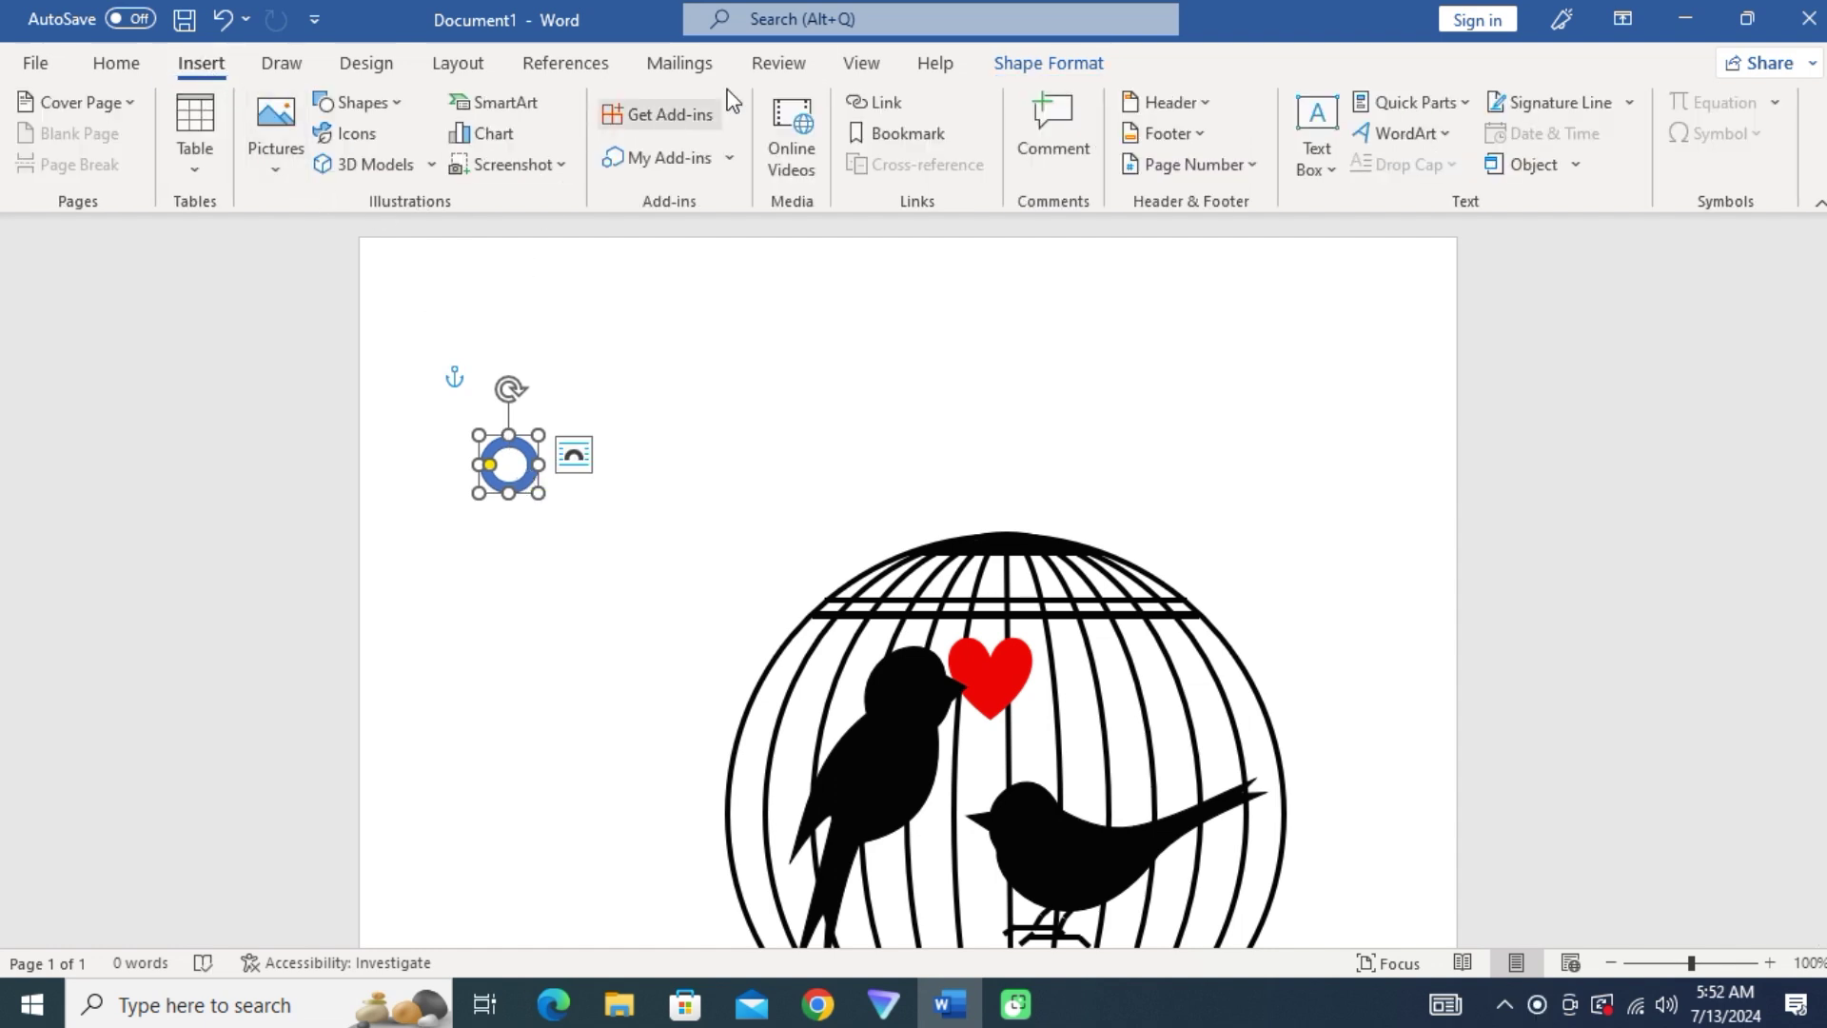
pyautogui.click(1049, 65)
pyautogui.click(389, 131)
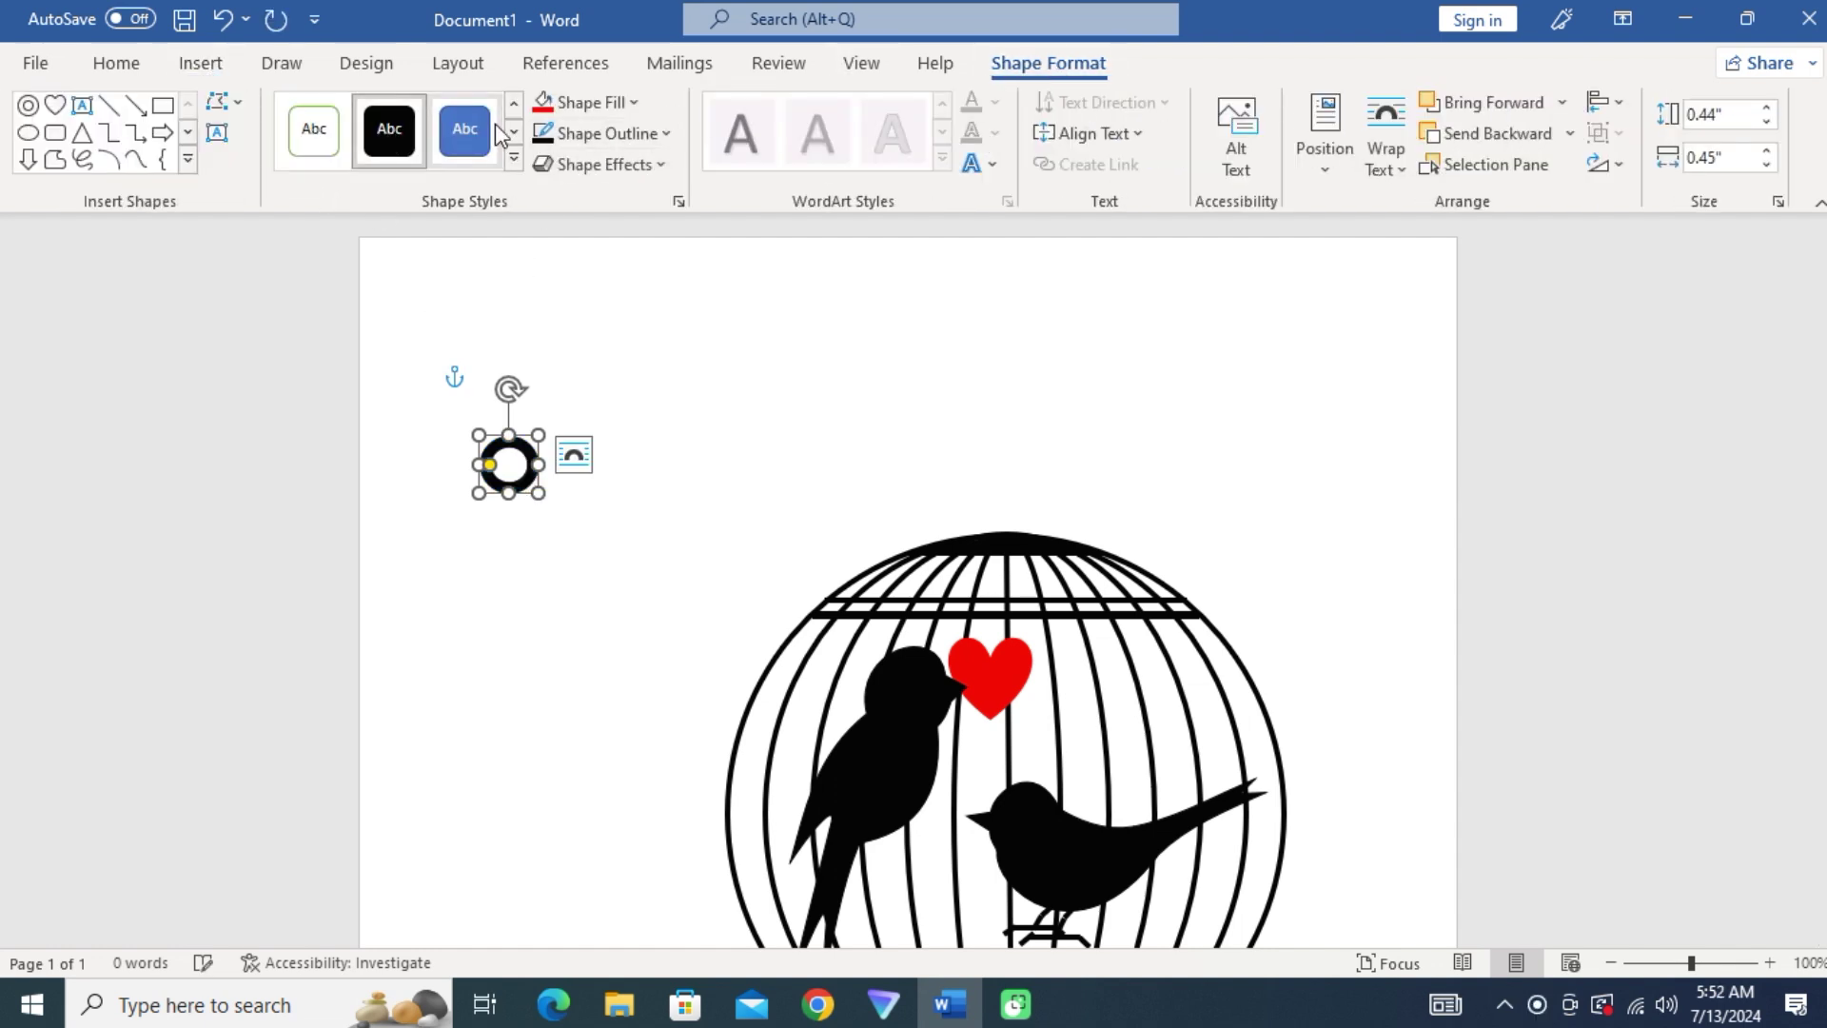
pyautogui.click(628, 133)
pyautogui.click(609, 438)
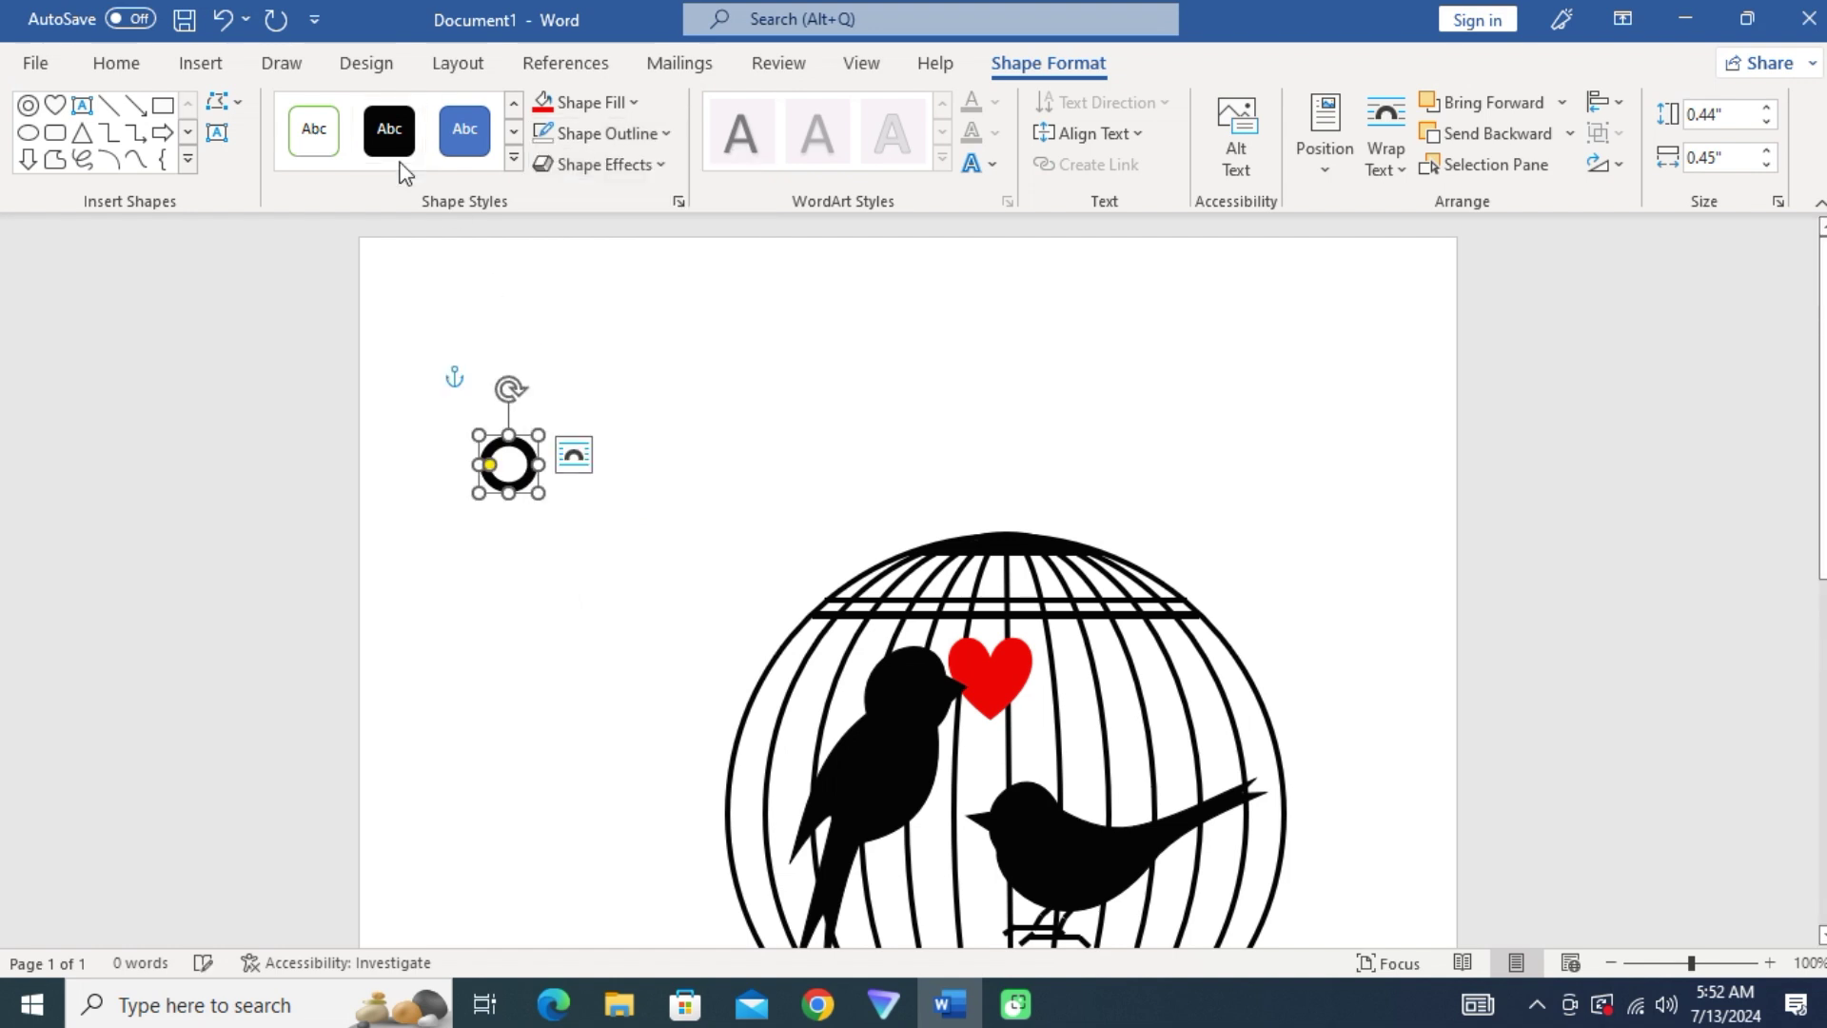
pyautogui.click(108, 105)
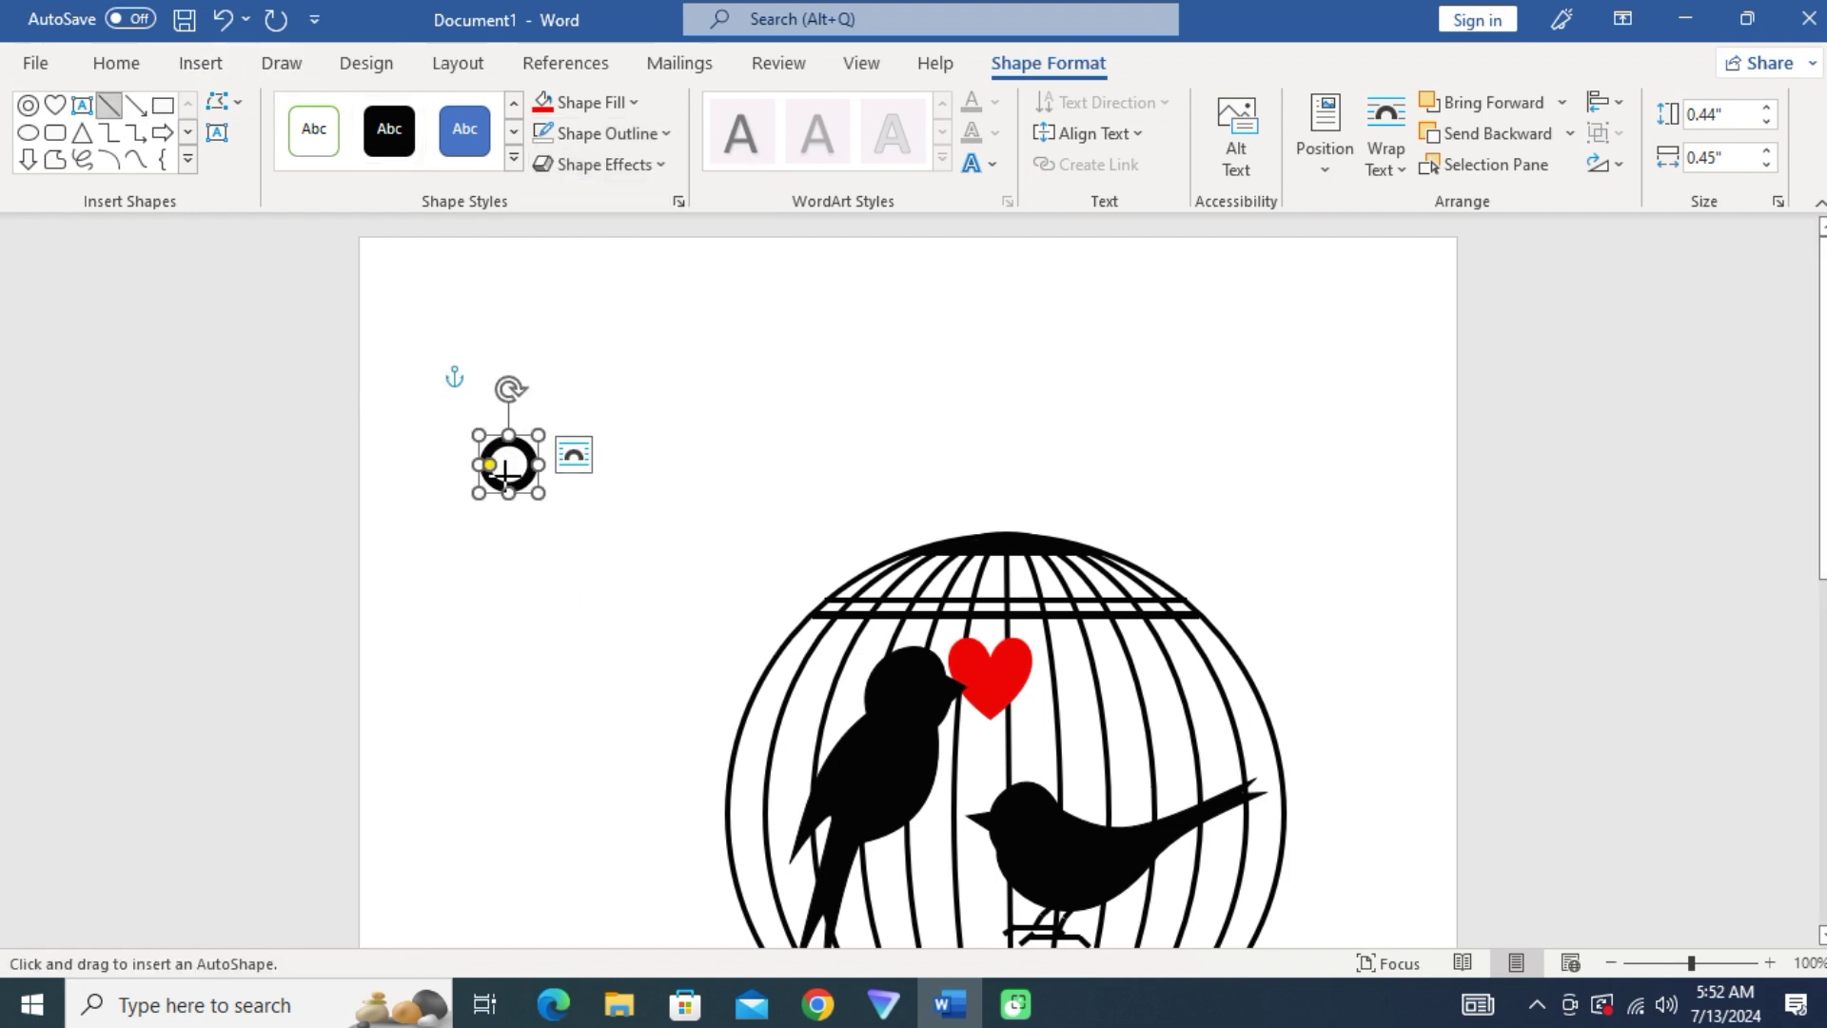
# - Draw a short vertical stem below the ring with a black 4½ pt outline
pyautogui.moveTo(509, 472)
pyautogui.mouseDown()
pyautogui.moveTo(509, 509)
pyautogui.moveTo(509, 482)
pyautogui.mouseUp()
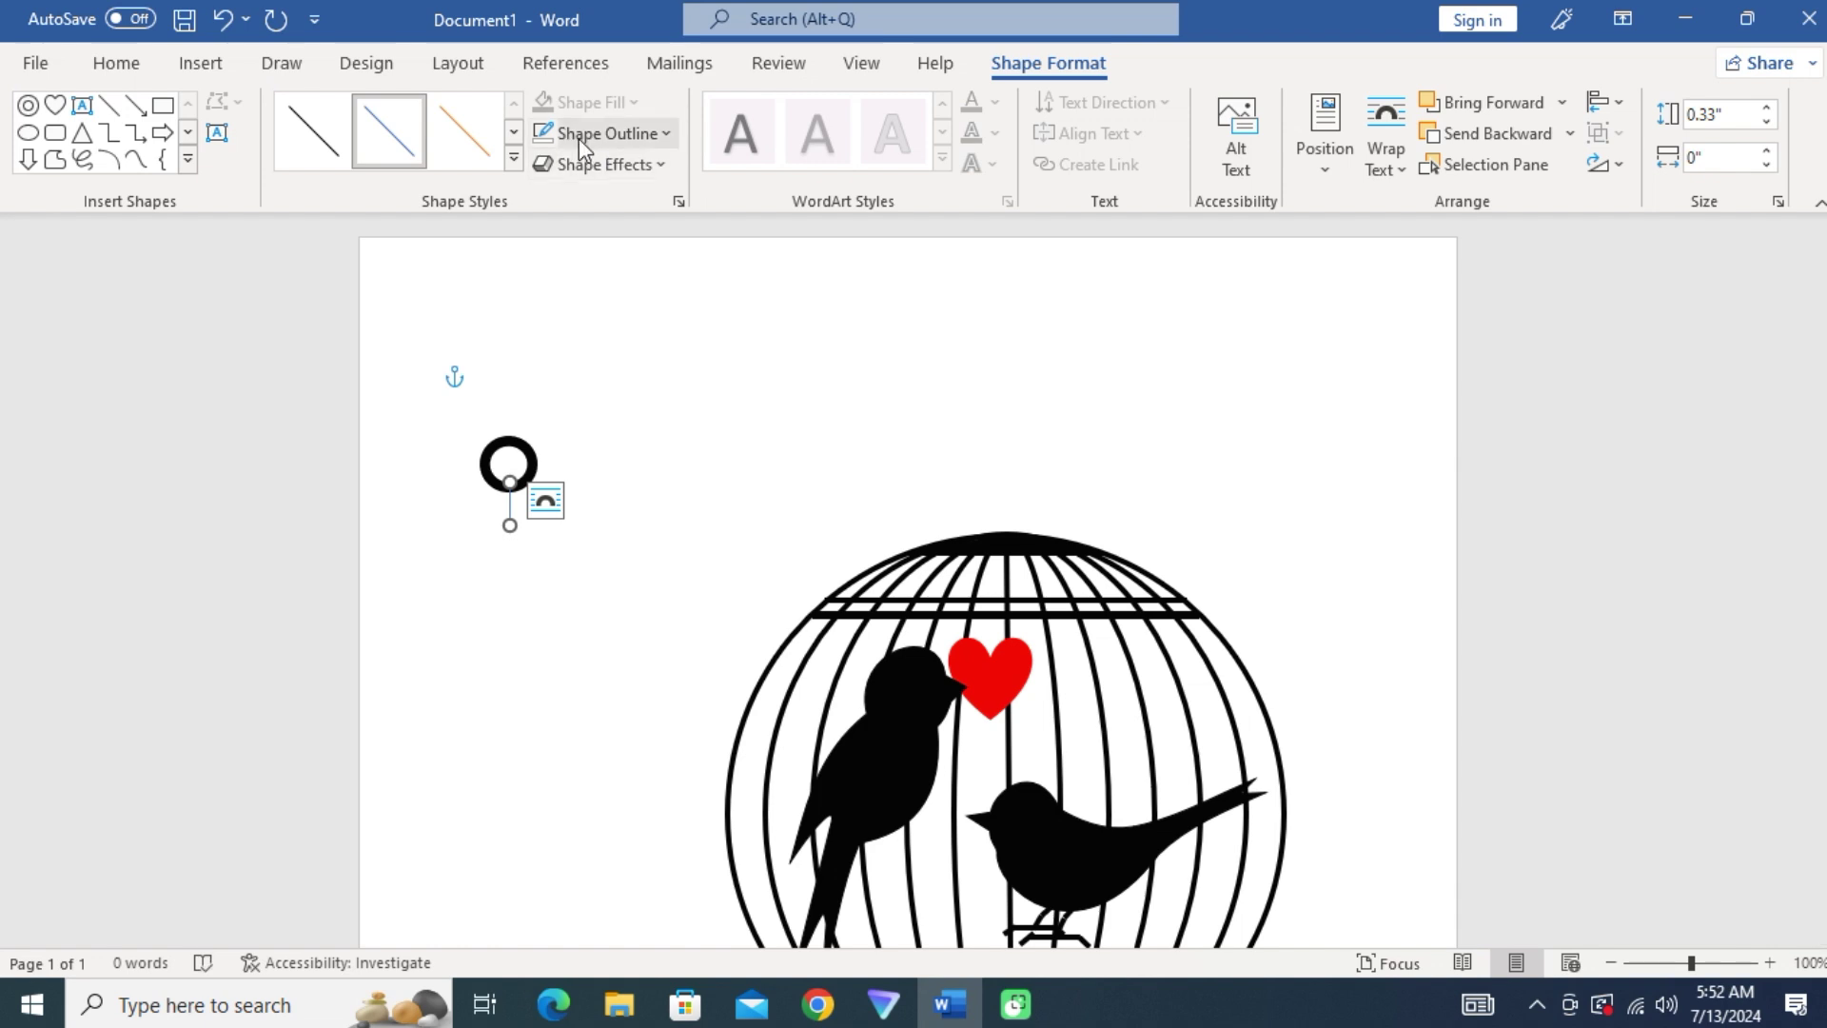
pyautogui.click(605, 133)
pyautogui.click(565, 202)
pyautogui.click(628, 133)
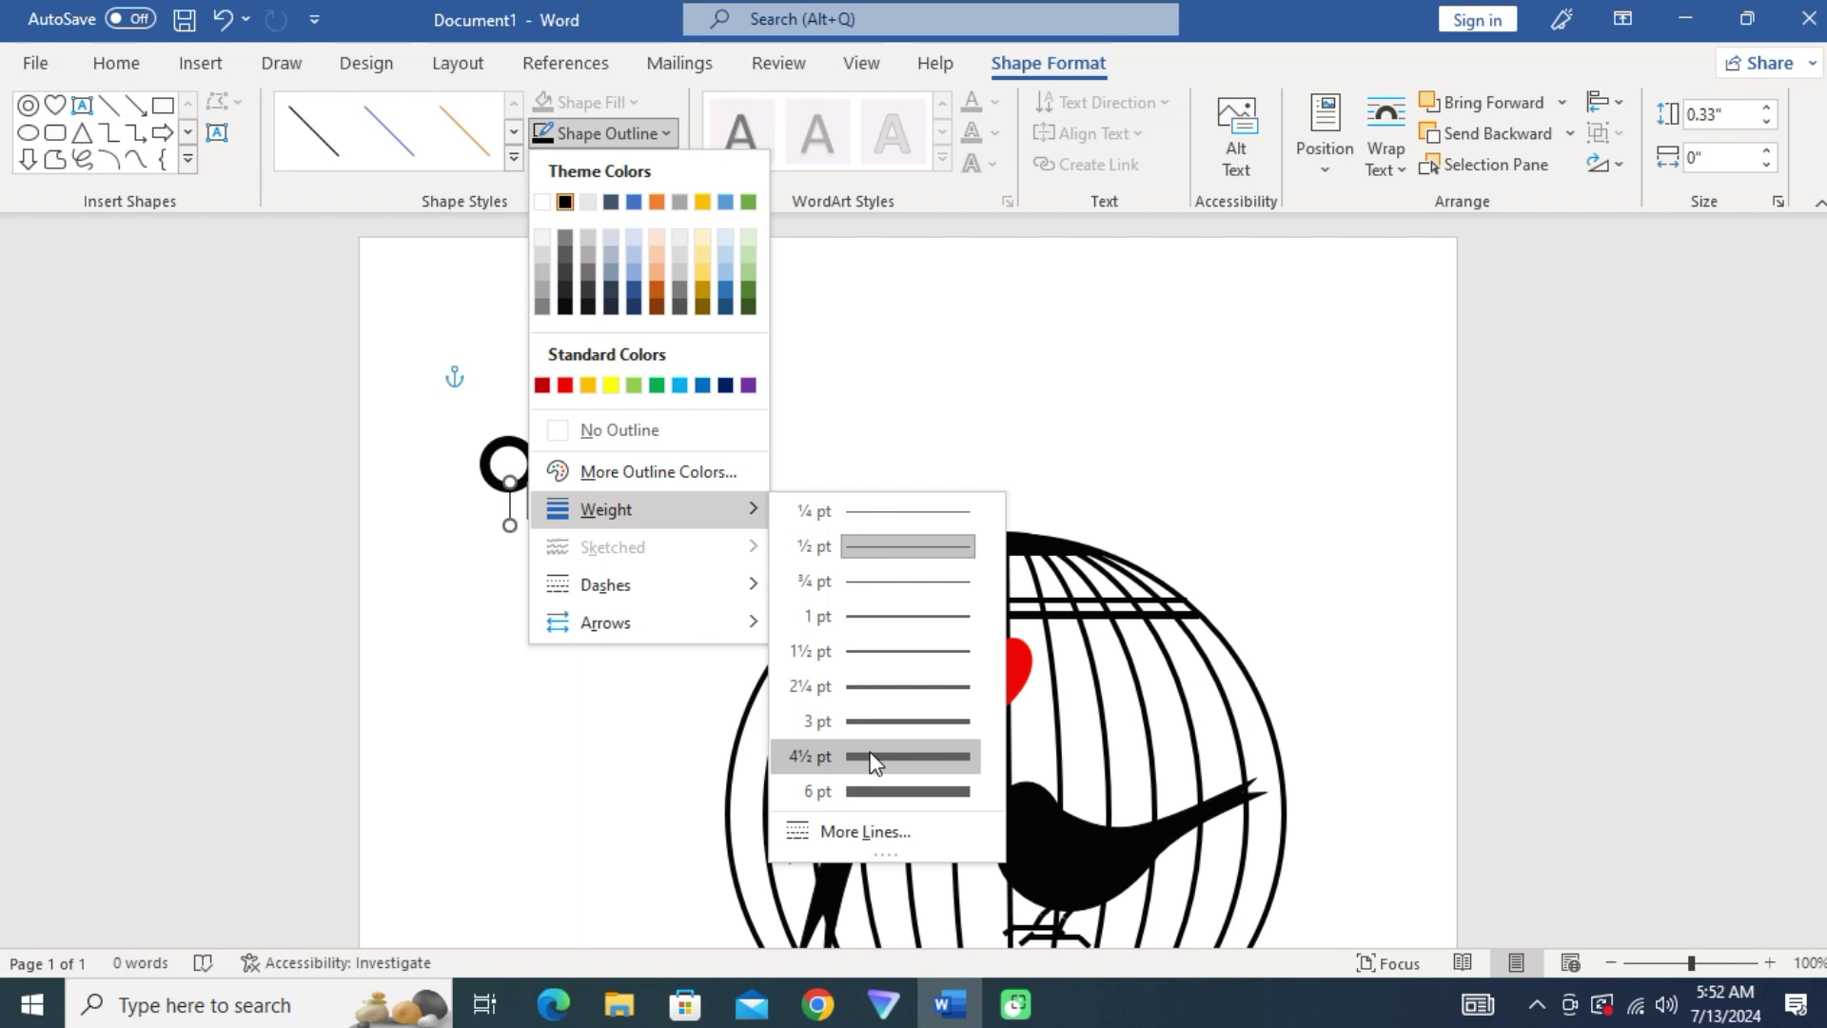
pyautogui.click(874, 758)
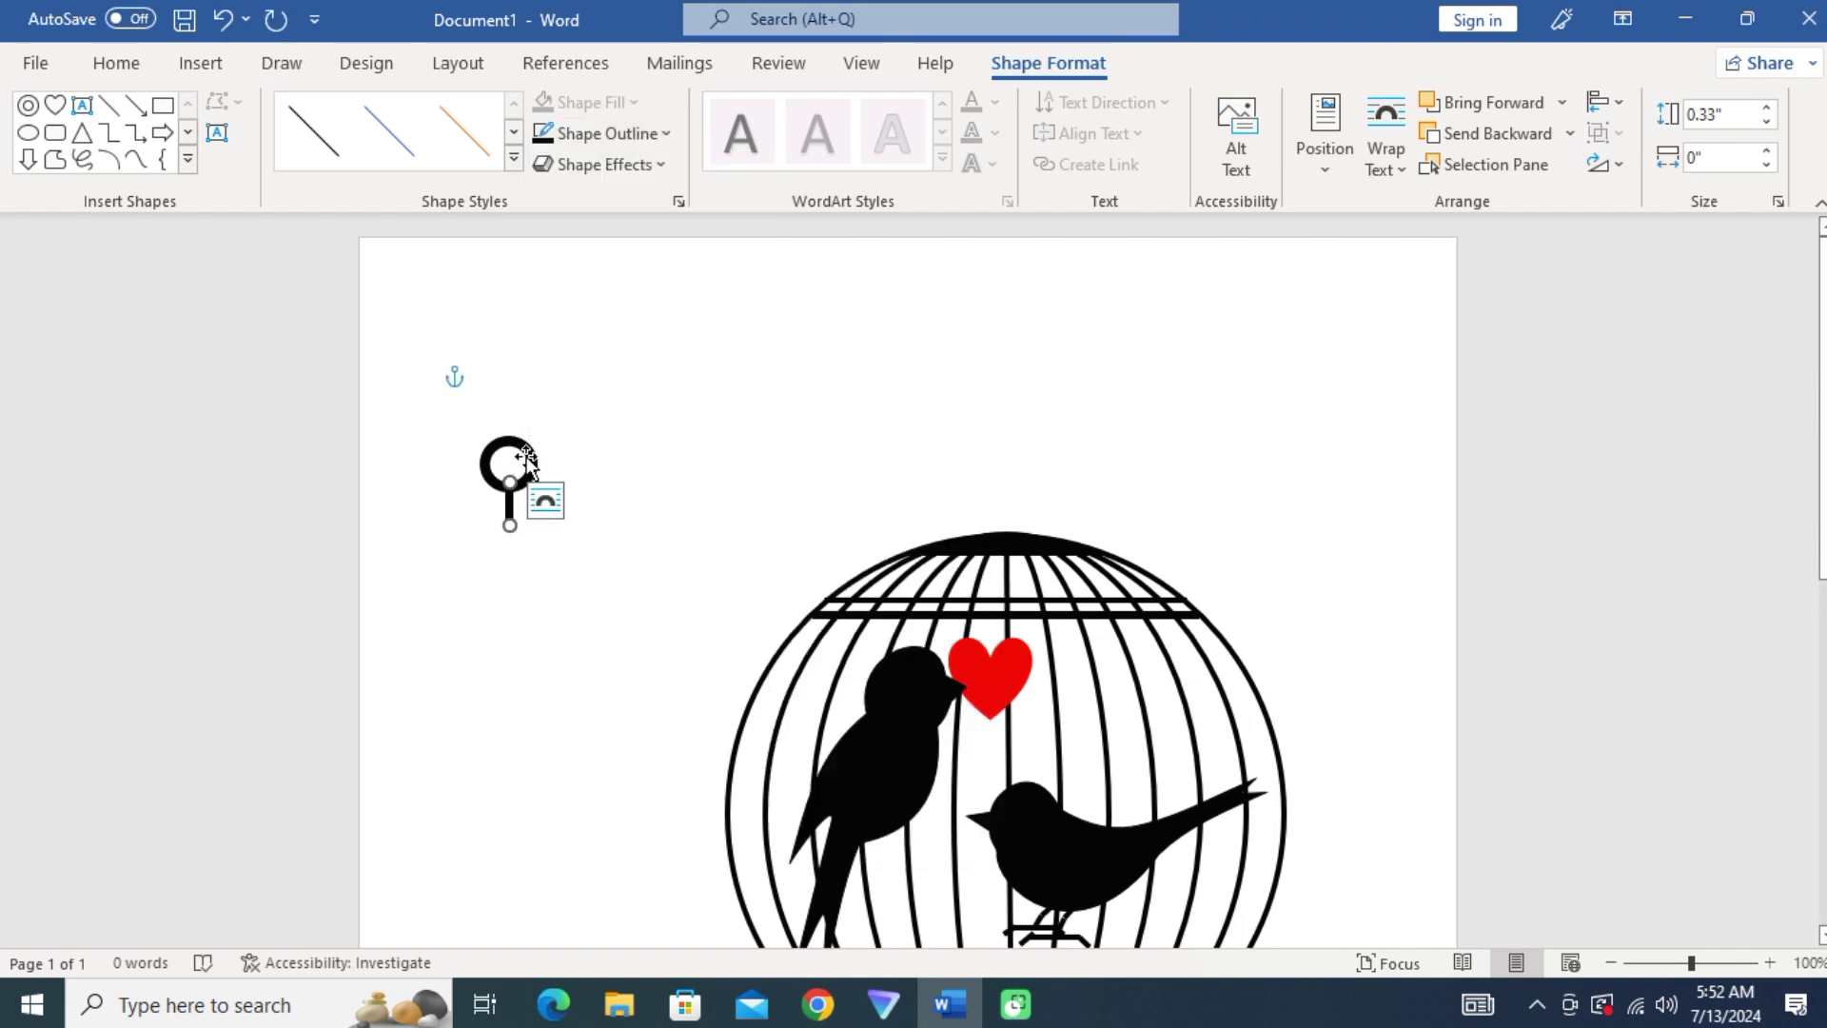
# - Group the ring and stem into a single 0.72" by 0.45" hook
pyautogui.click(526, 461)
pyautogui.moveTo(490, 469); pyautogui.dragTo(495, 472)
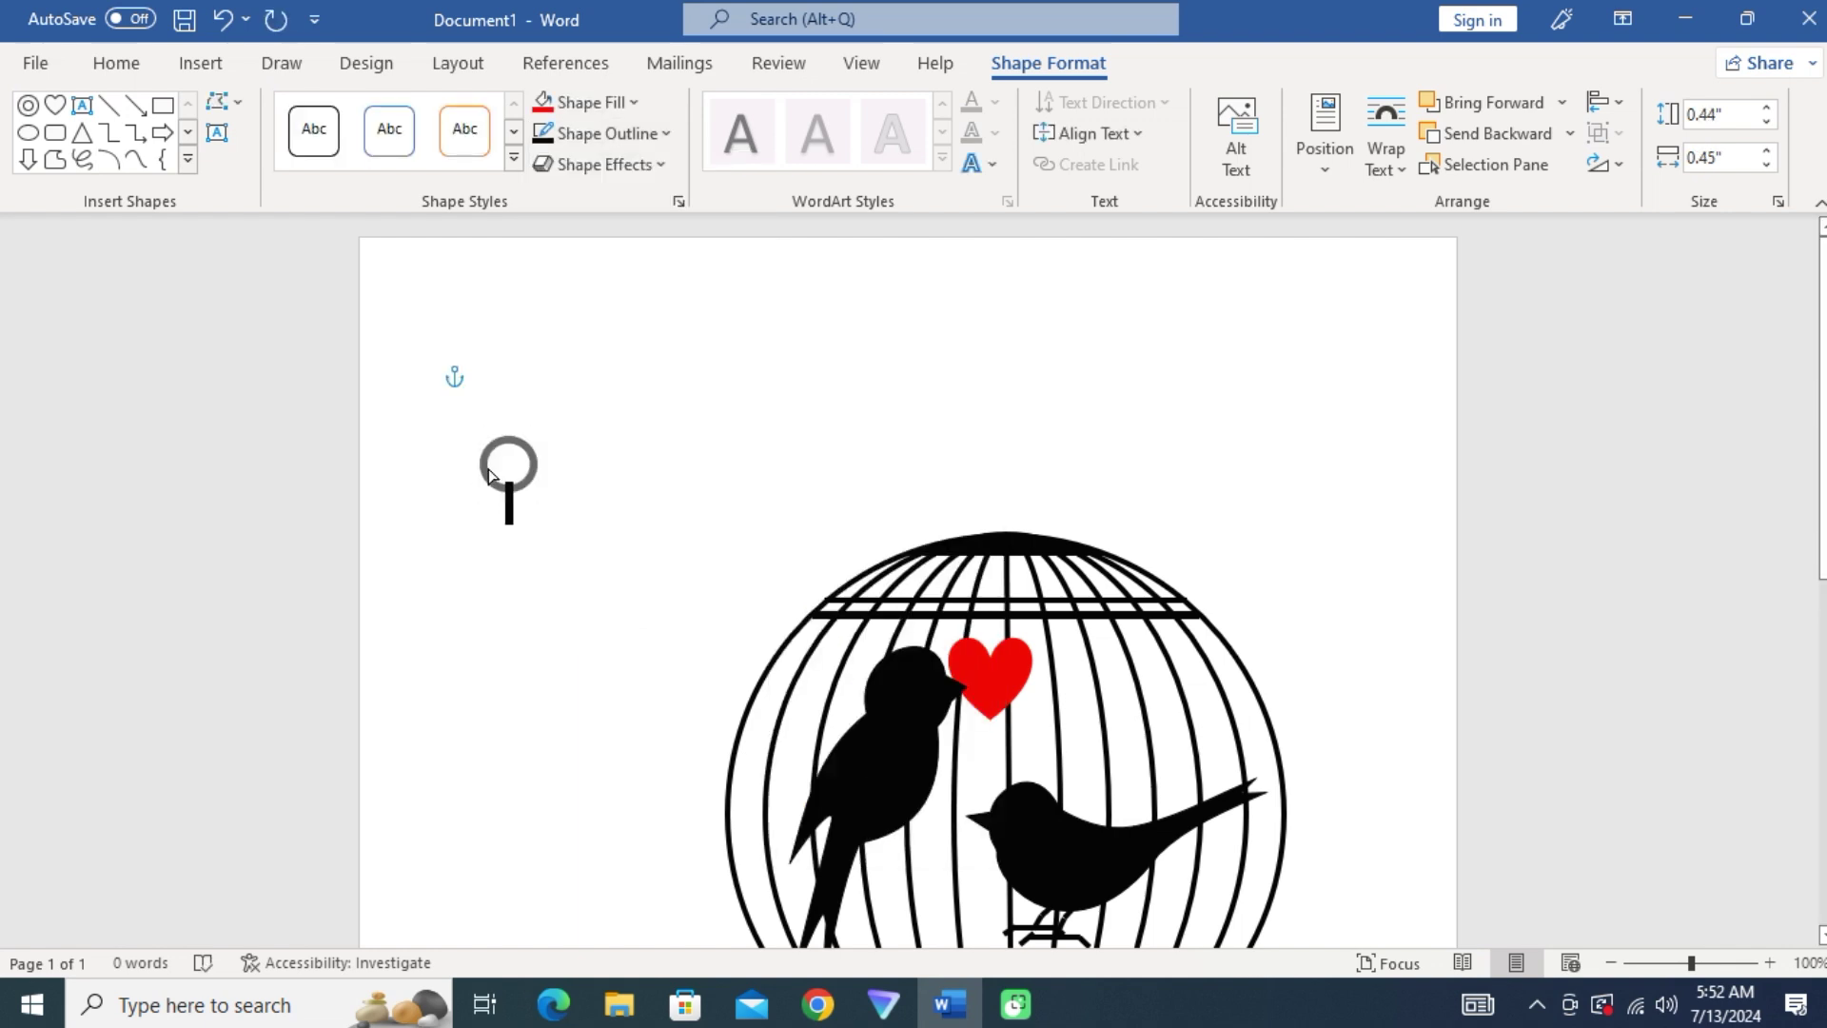
pyautogui.click(511, 518)
pyautogui.hotkey('ctrl', 'z')
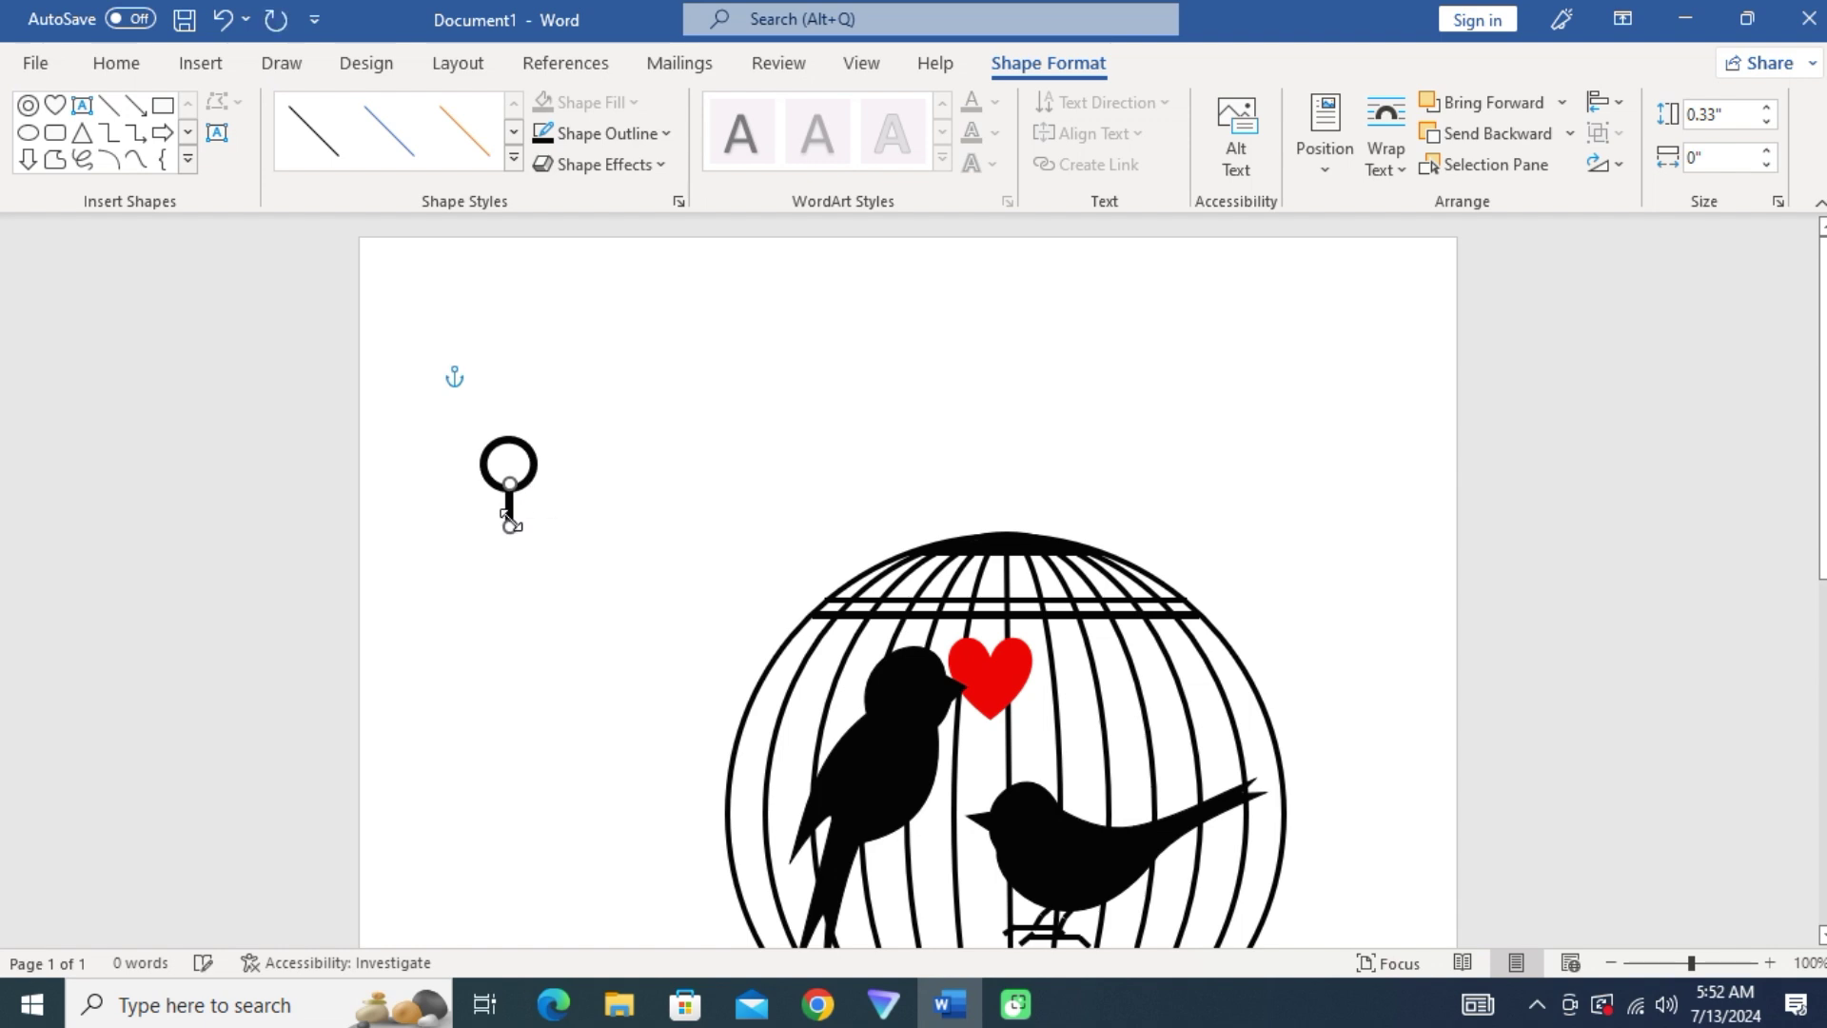
pyautogui.keyDown('shift'); pyautogui.click(530, 472); pyautogui.keyUp('shift')
pyautogui.rightClick(533, 476)
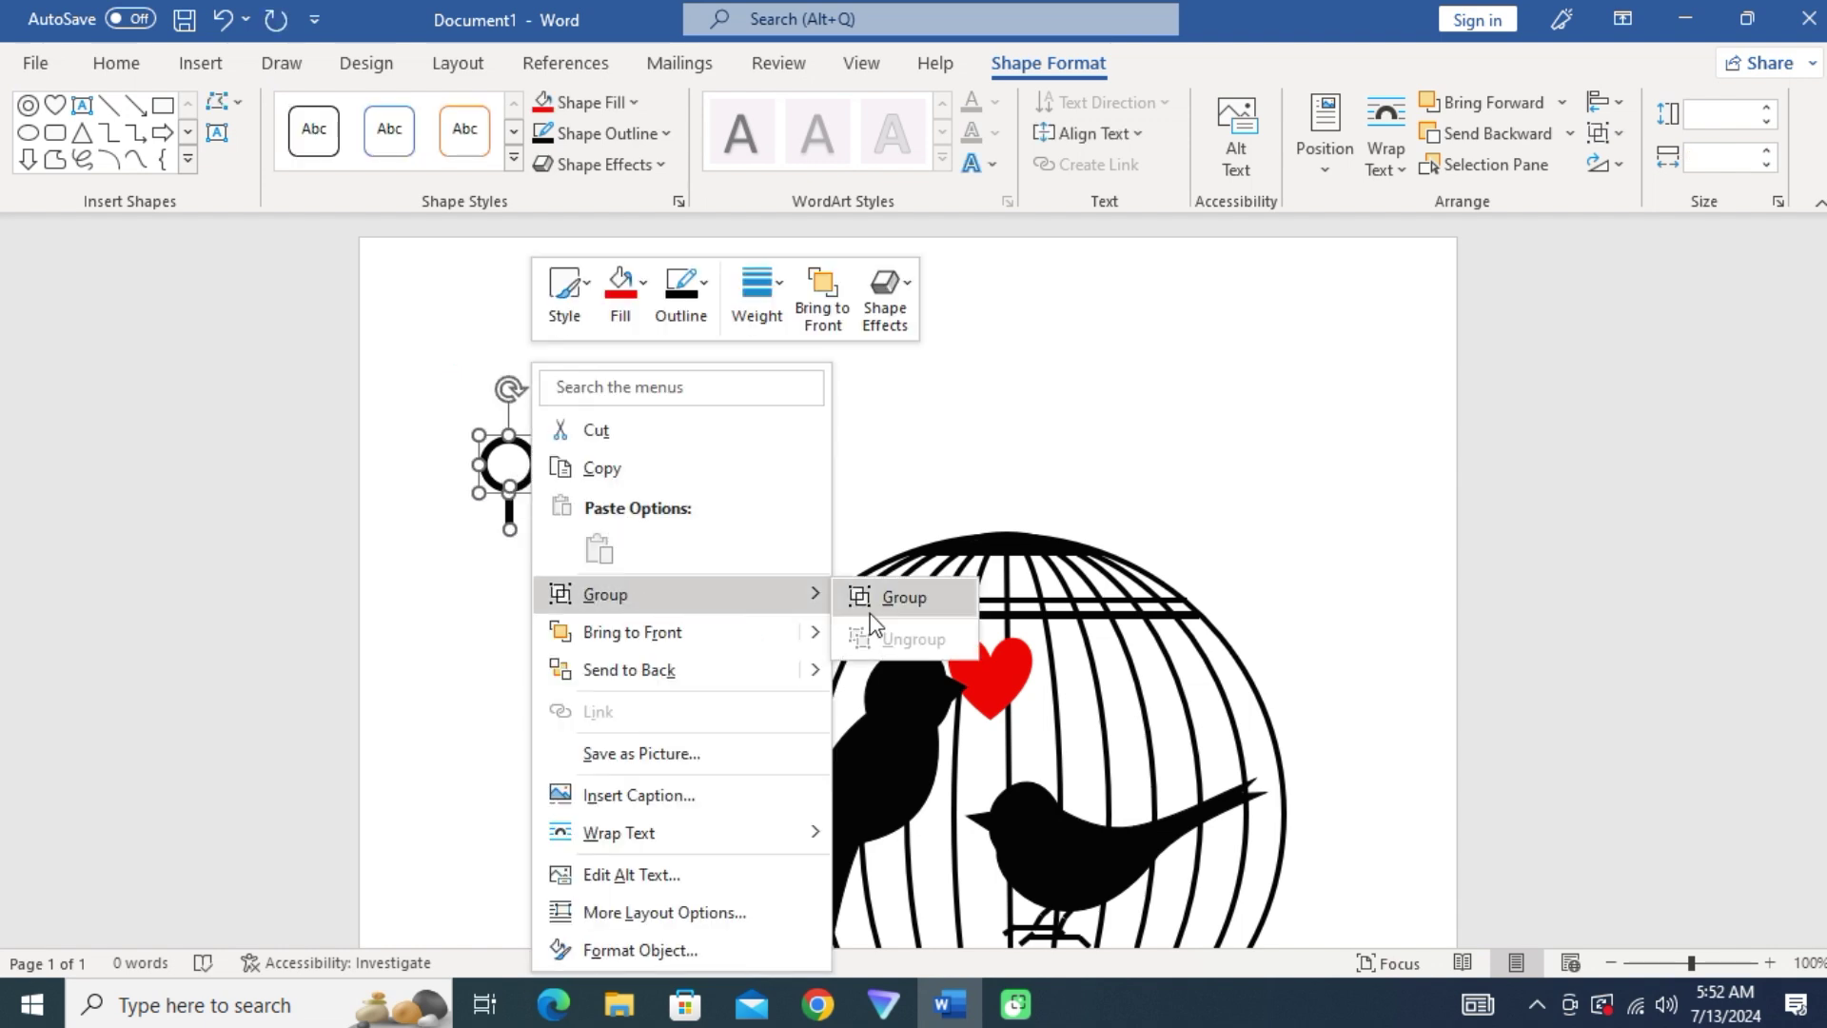
pyautogui.click(890, 599)
# - Nudge the ring hook right and down onto the top of the cage
pyautogui.press('Right')
pyautogui.press('Right')
pyautogui.press('Right')
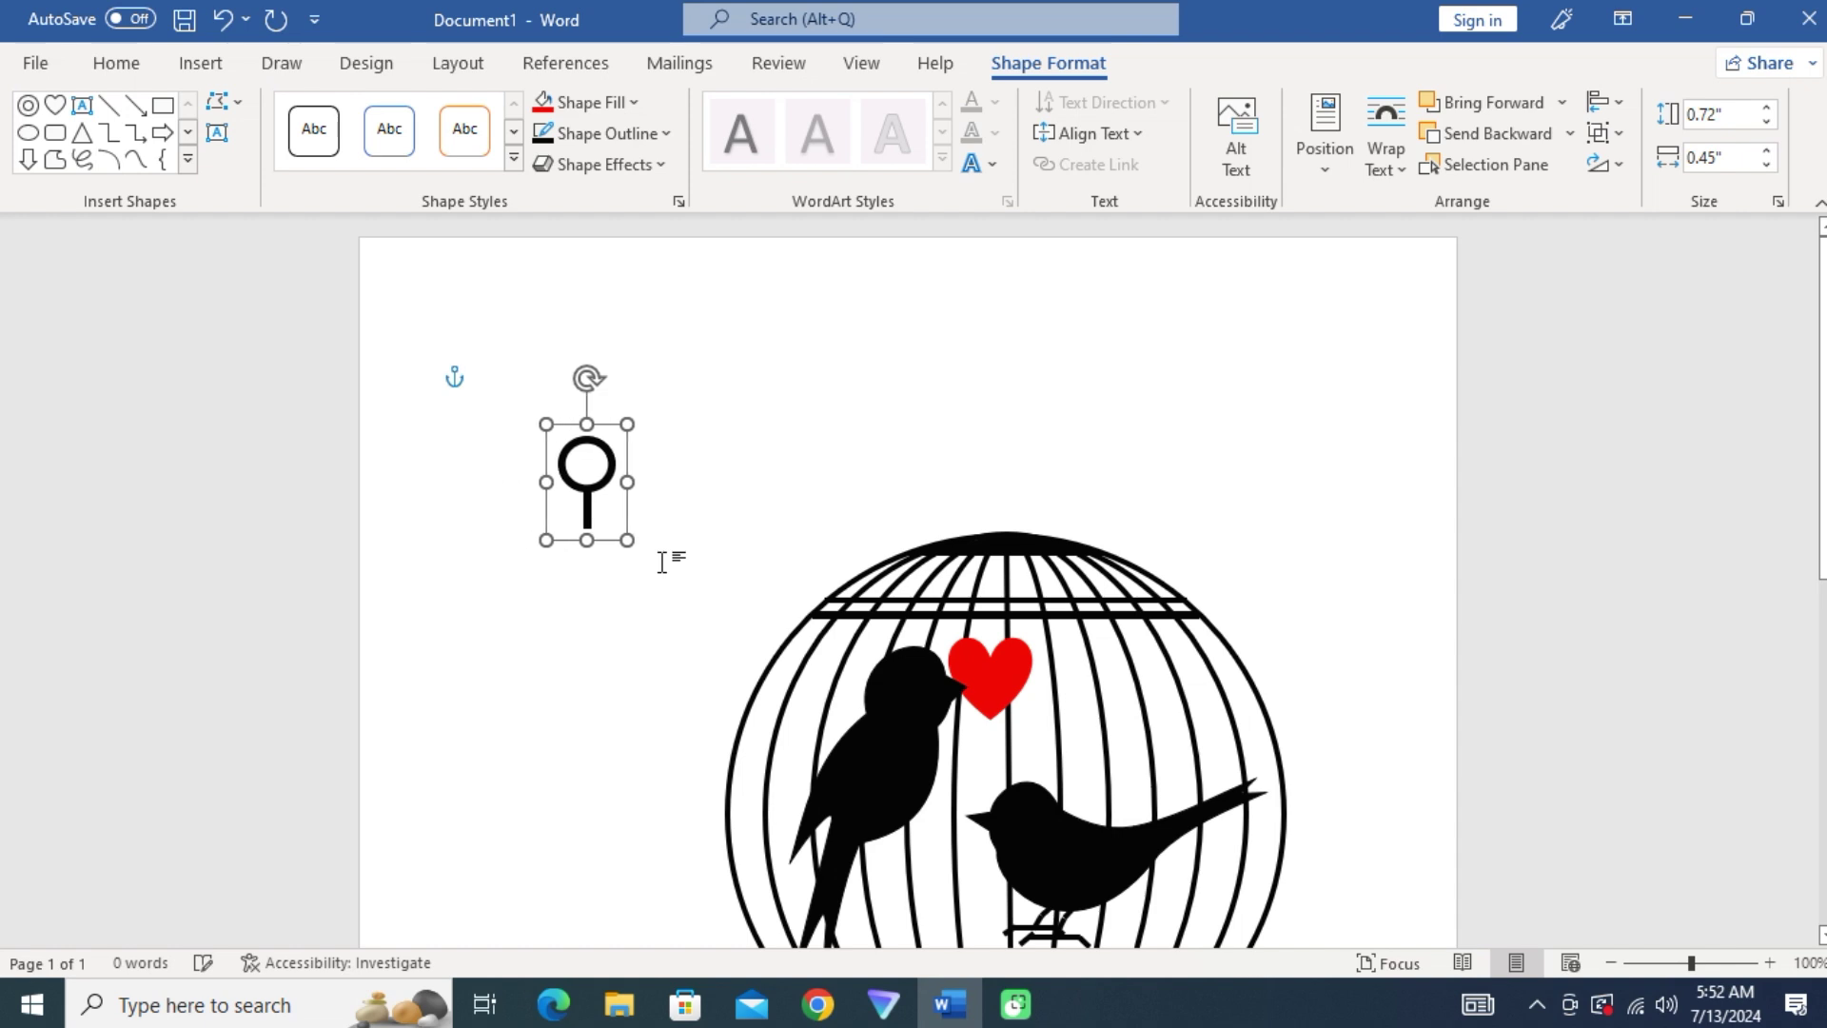
pyautogui.press('Right')
pyautogui.press('Right')
pyautogui.press('Right')
pyautogui.press('Right')
pyautogui.press('Right')
pyautogui.press('Right')
pyautogui.press('Right')
pyautogui.press('Right')
pyautogui.press('Right')
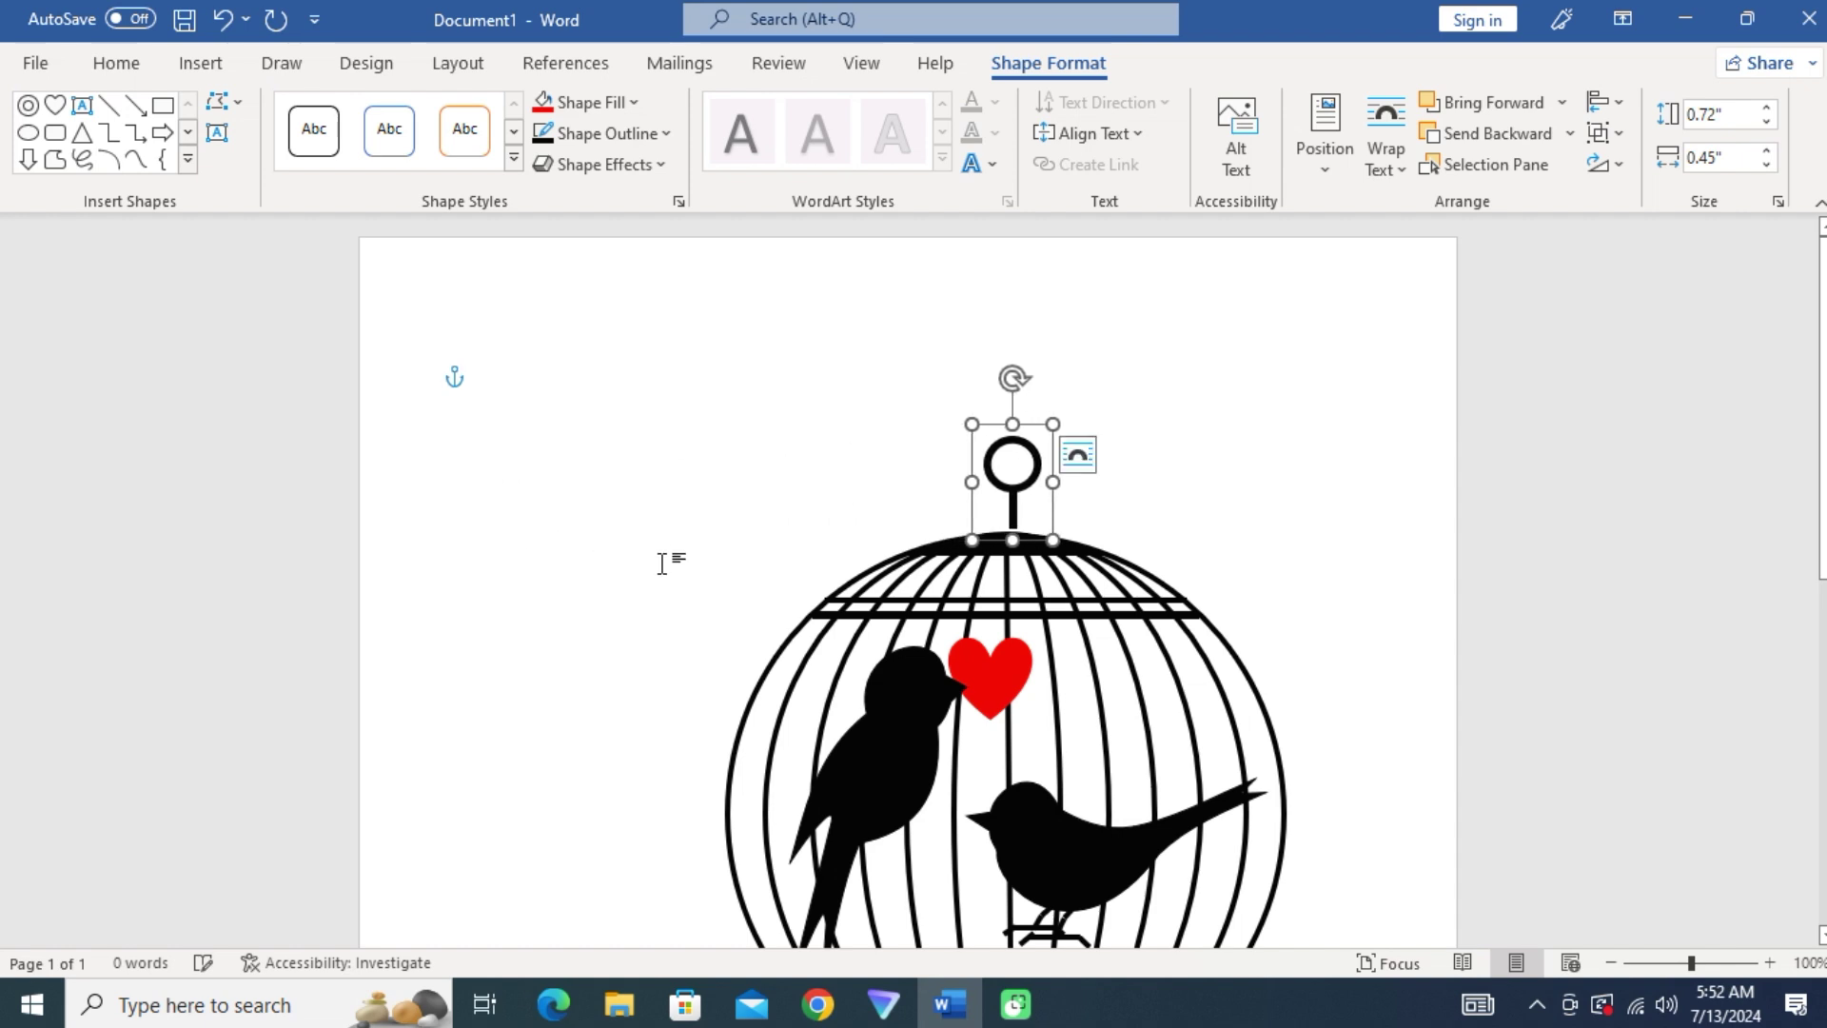
pyautogui.hotkey('ctrl', 'Left')
pyautogui.hotkey('ctrl', 'Left')
pyautogui.hotkey('ctrl', 'Left')
pyautogui.hotkey('ctrl', 'Left')
pyautogui.hotkey('ctrl', 'Left')
pyautogui.hotkey('ctrl', 'Left')
pyautogui.hotkey('ctrl', 'Down')
pyautogui.hotkey('ctrl', 'Down')
pyautogui.hotkey('ctrl', 'Down')
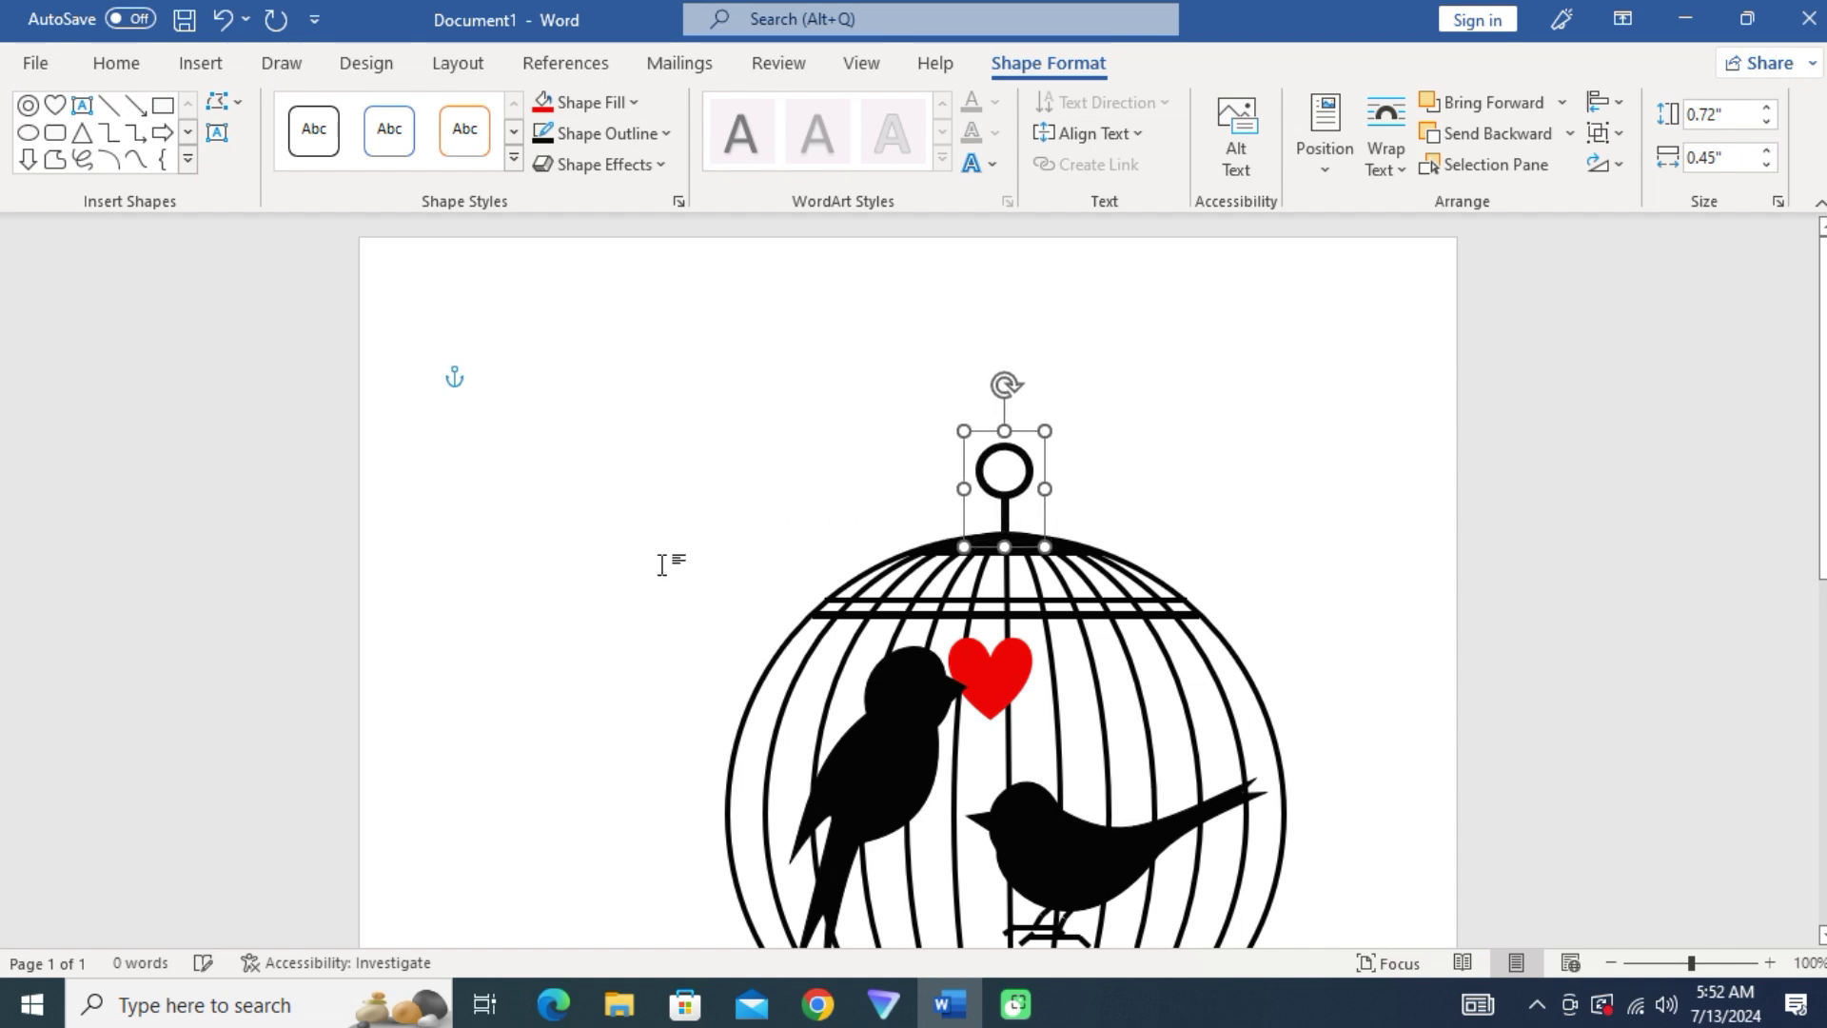
pyautogui.hotkey('ctrl', 'Down')
pyautogui.hotkey('ctrl', 'Down')
pyautogui.hotkey('ctrl', 'Down')
pyautogui.hotkey('ctrl', 'Down')
# - Group the hook with the birdcage into a single 4.96" by 4.3" object
pyautogui.scroll(-3, 728, 604)
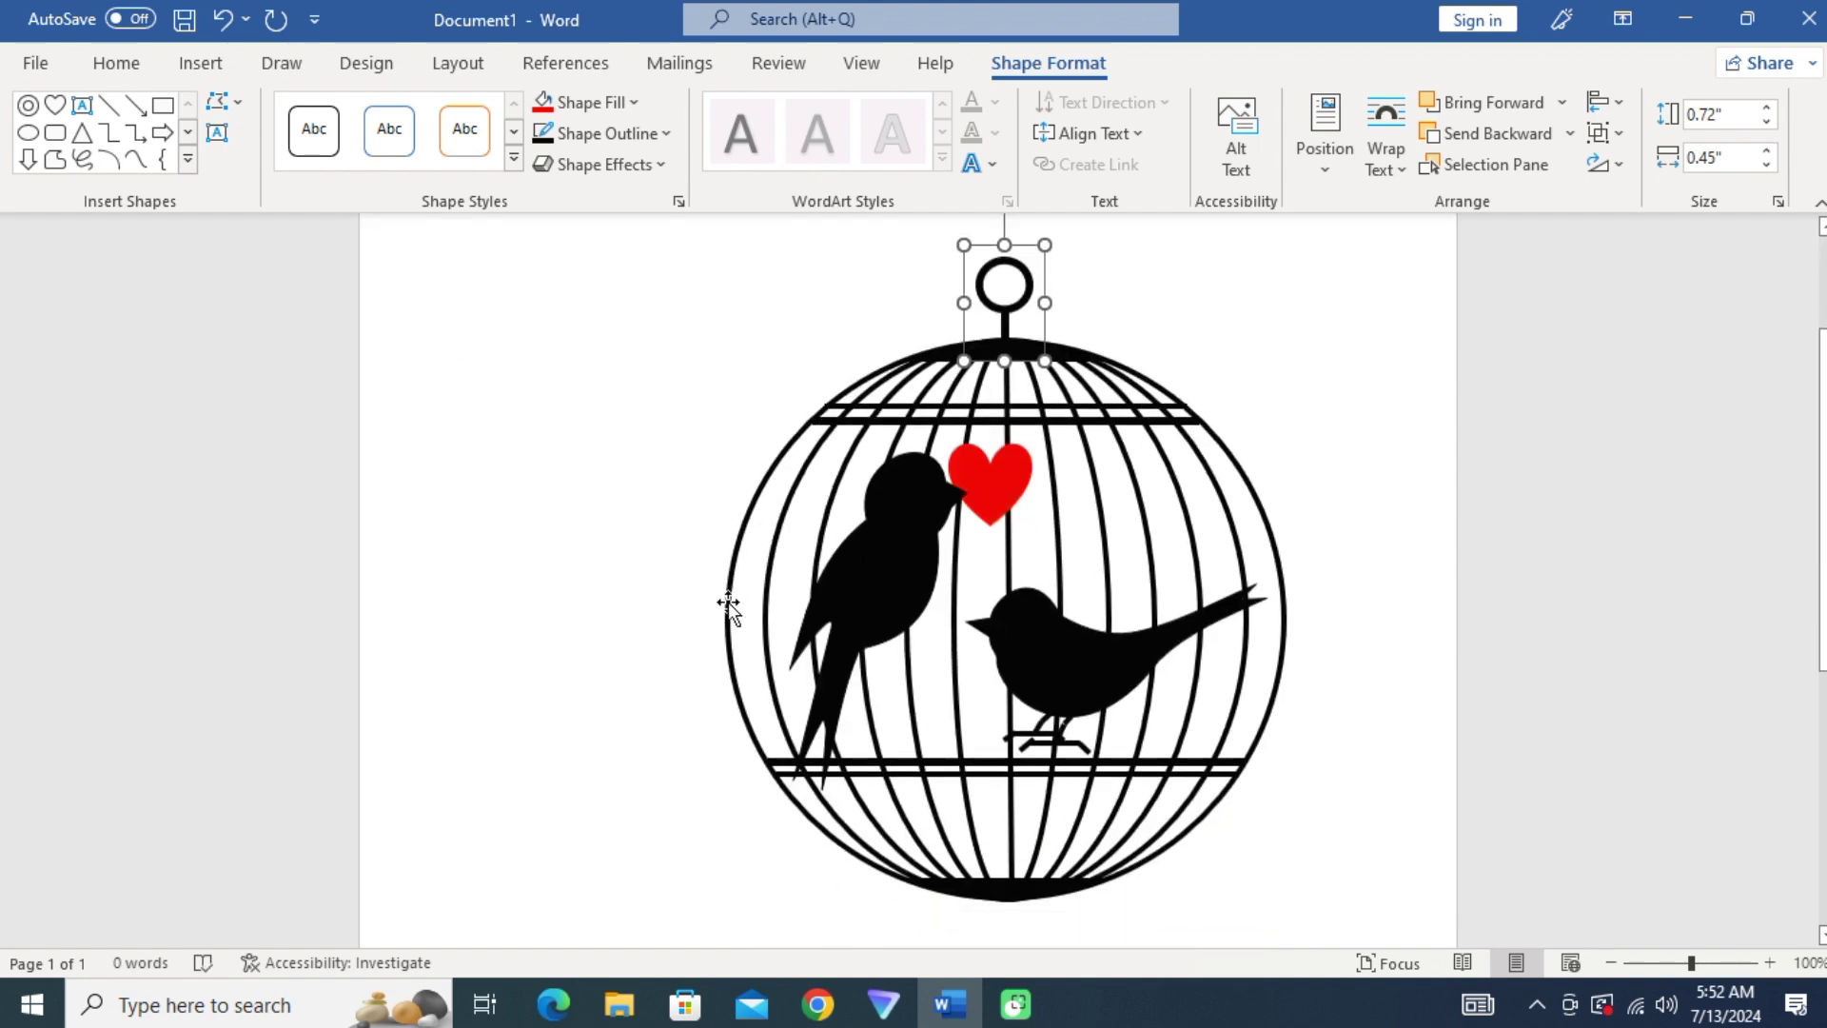
pyautogui.scroll(-1, 733, 605)
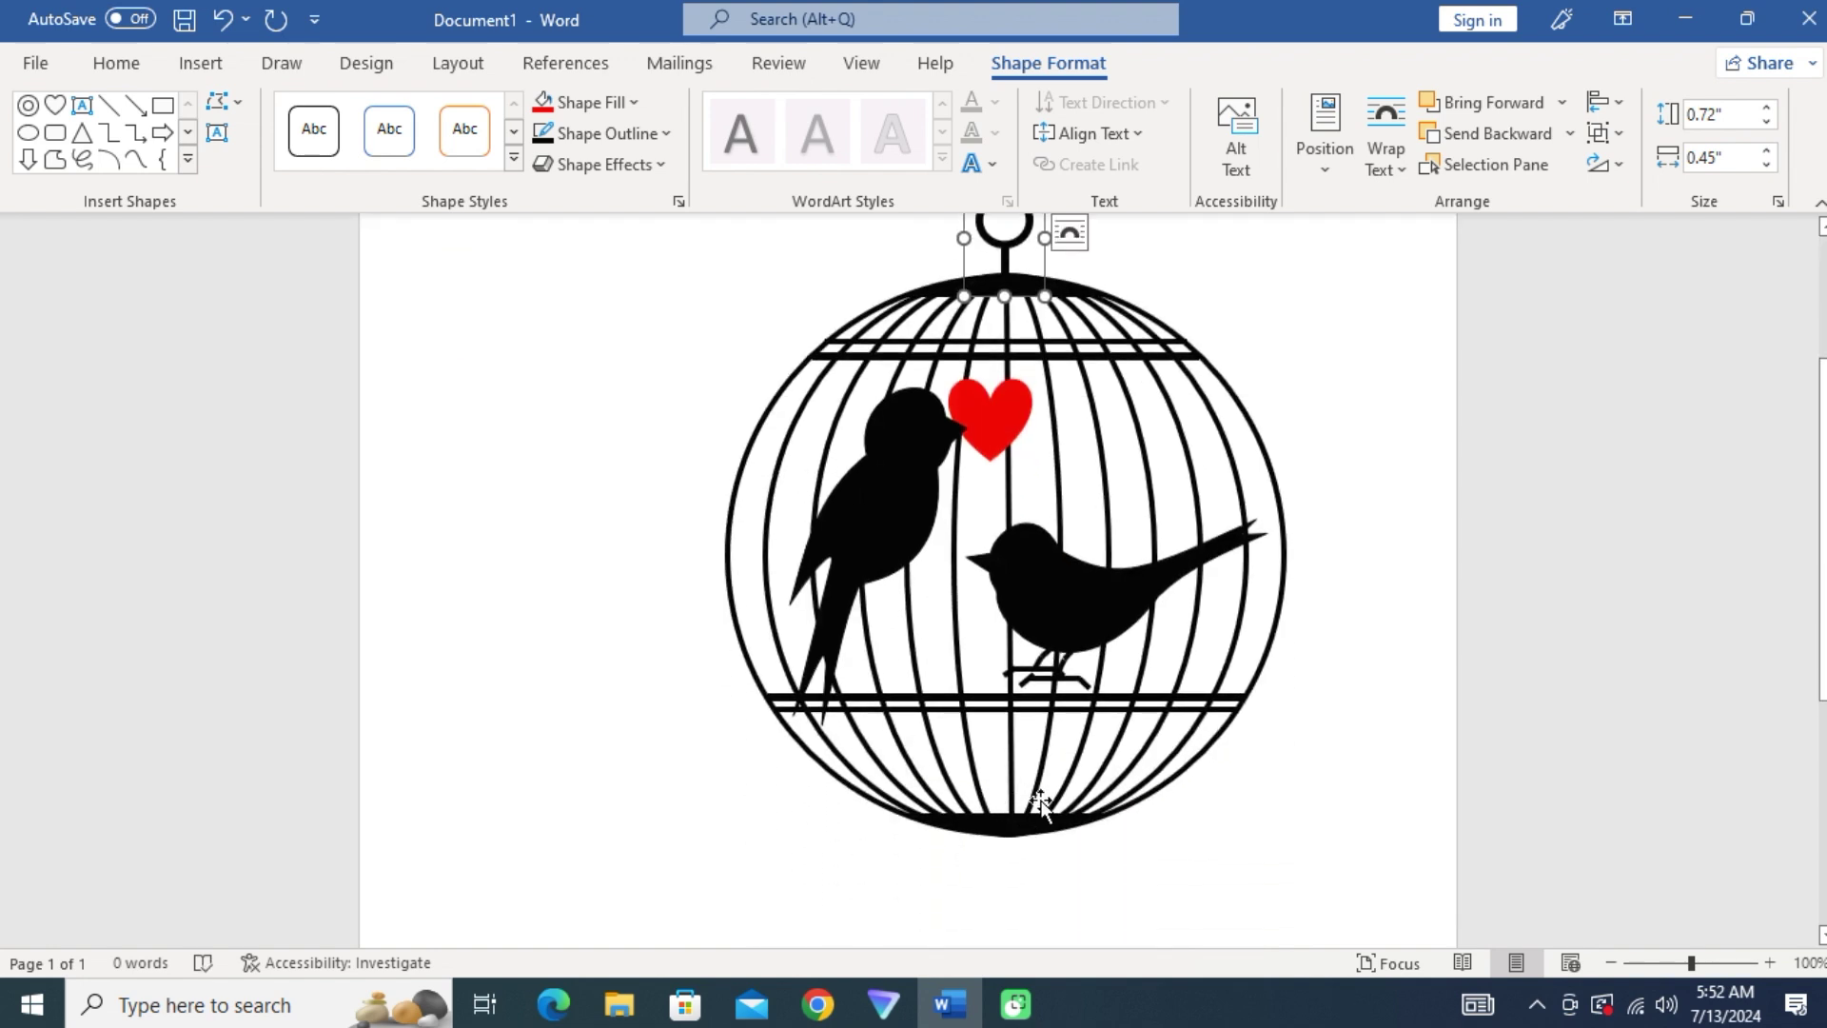
pyautogui.click(1037, 809)
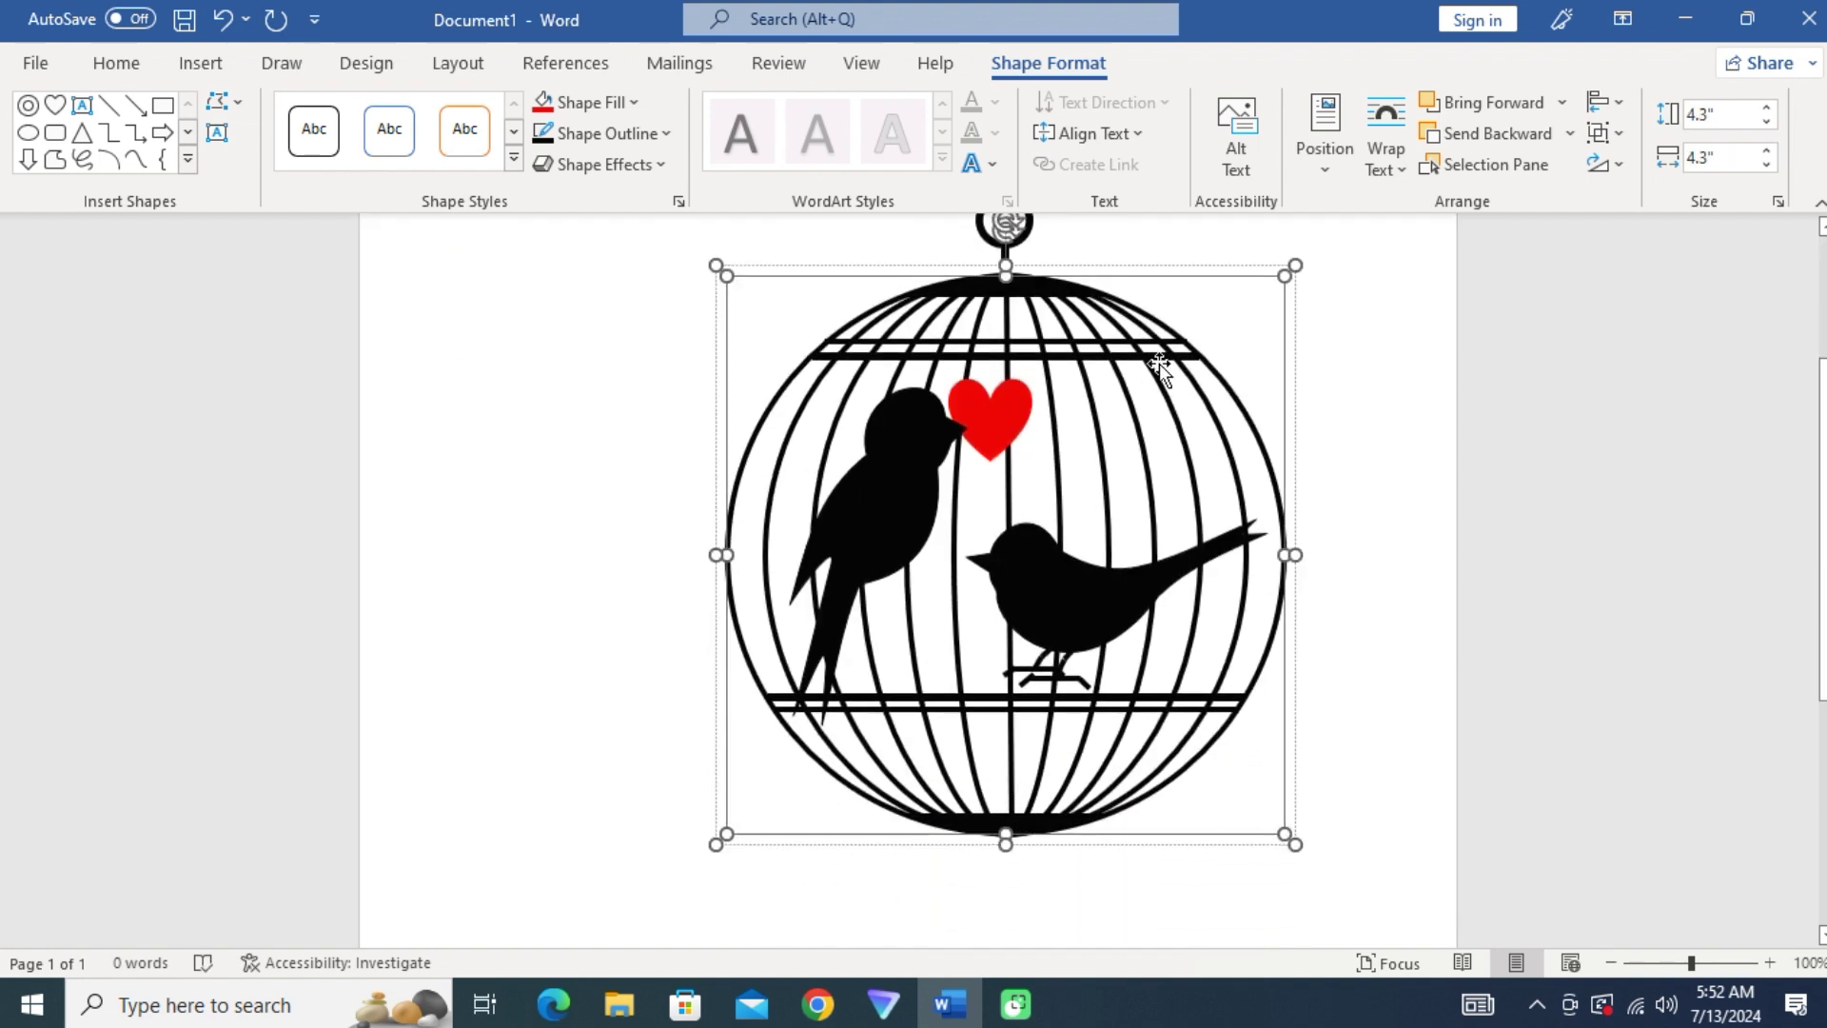
pyautogui.scroll(1, 1325, 441)
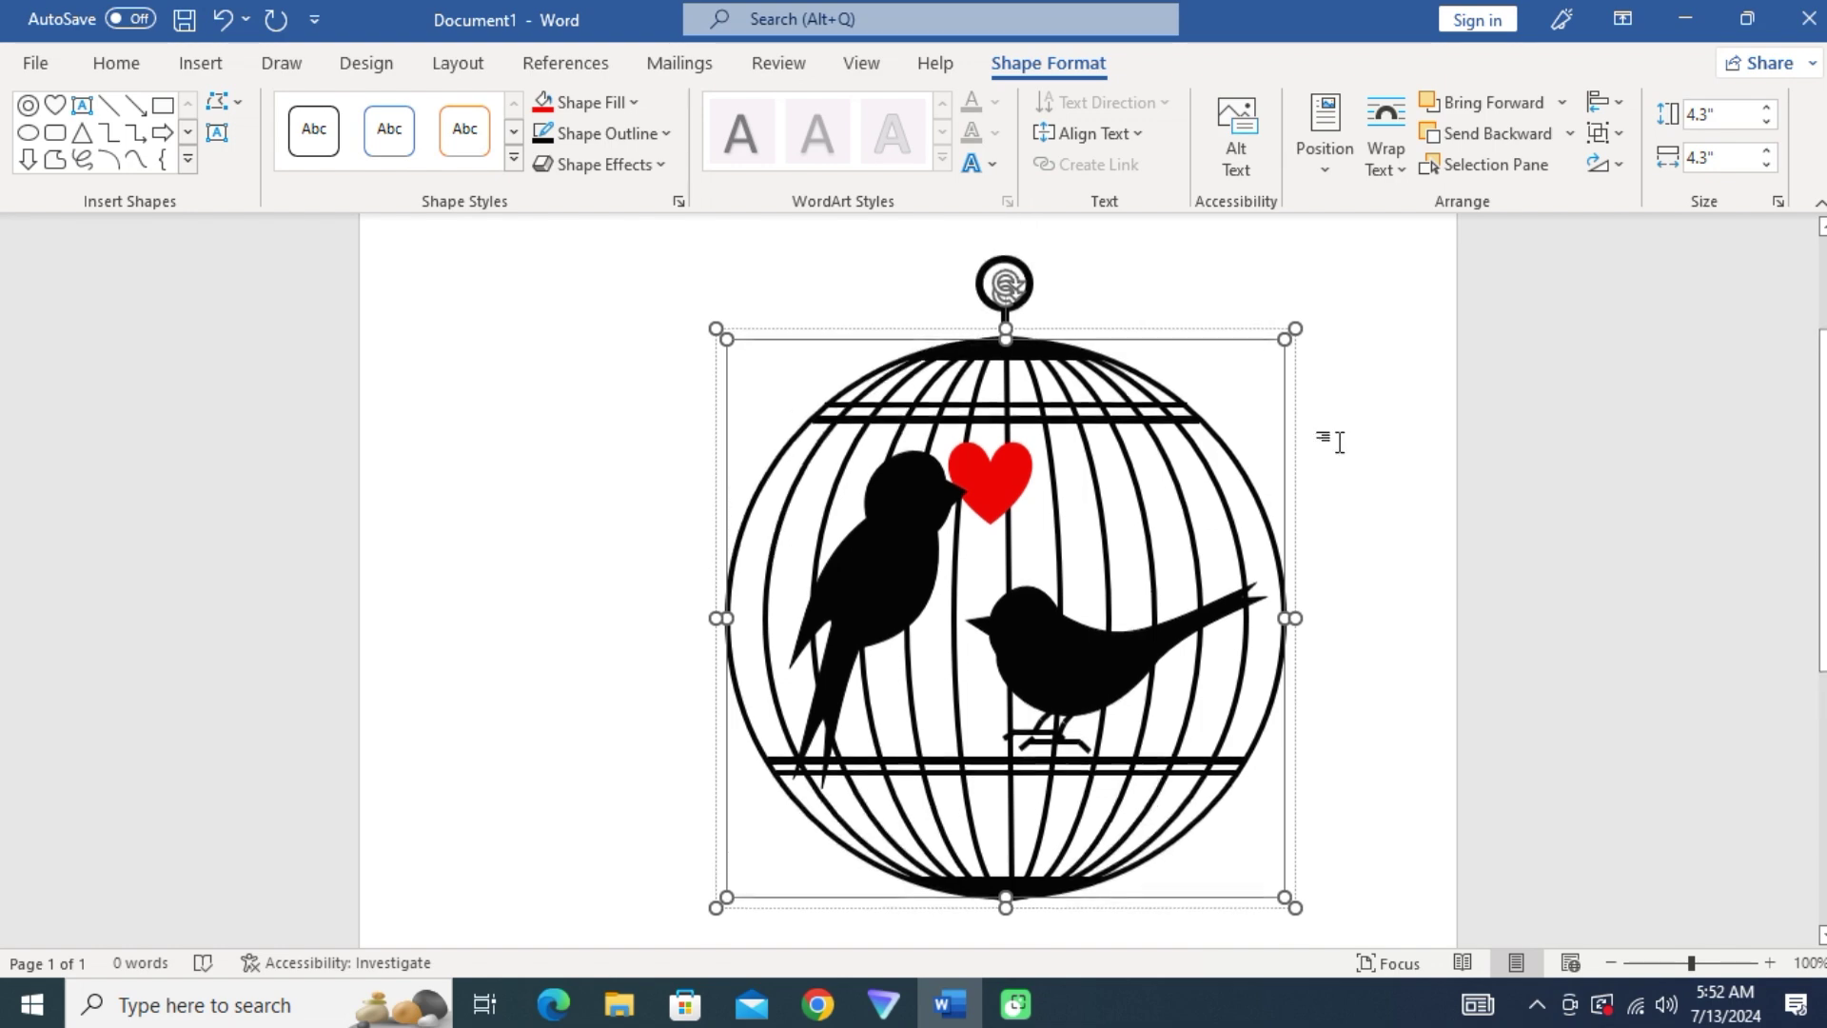
pyautogui.scroll(1, 1046, 400)
pyautogui.click(980, 363)
pyautogui.click(1026, 361)
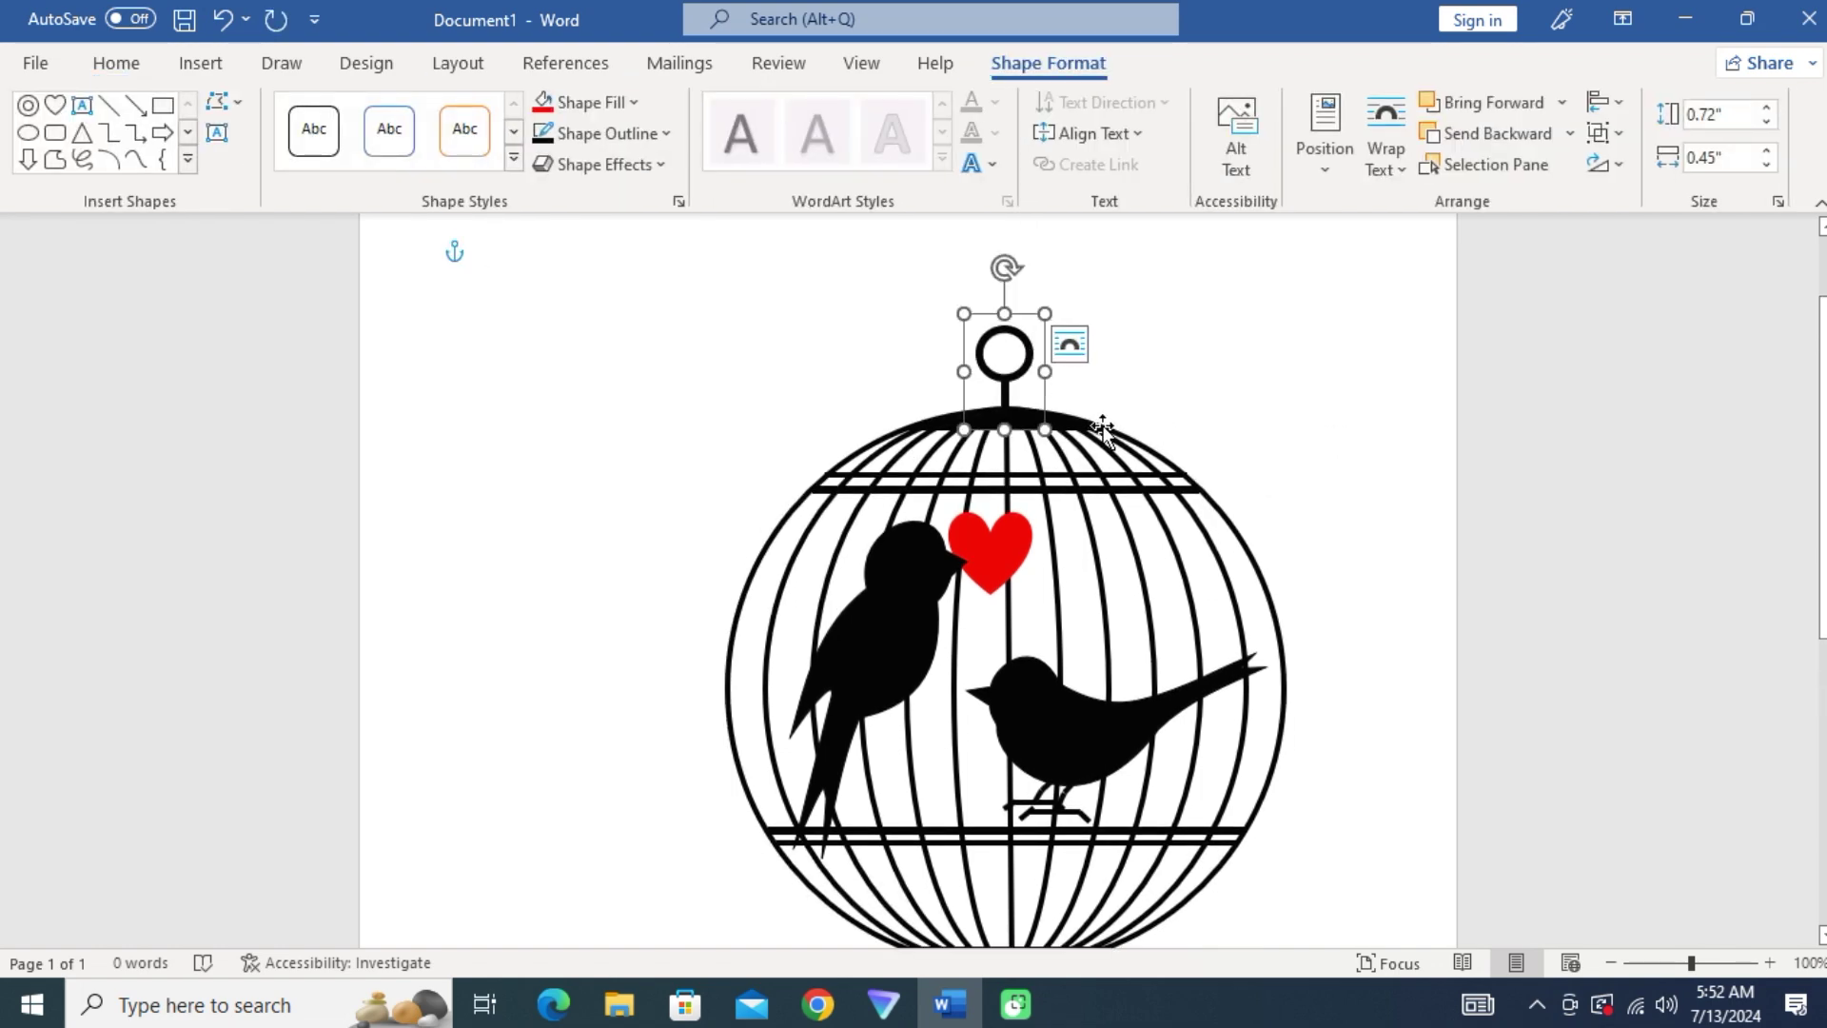
pyautogui.click(1096, 423)
pyautogui.keyDown('shift'); pyautogui.click(1033, 357); pyautogui.keyUp('shift')
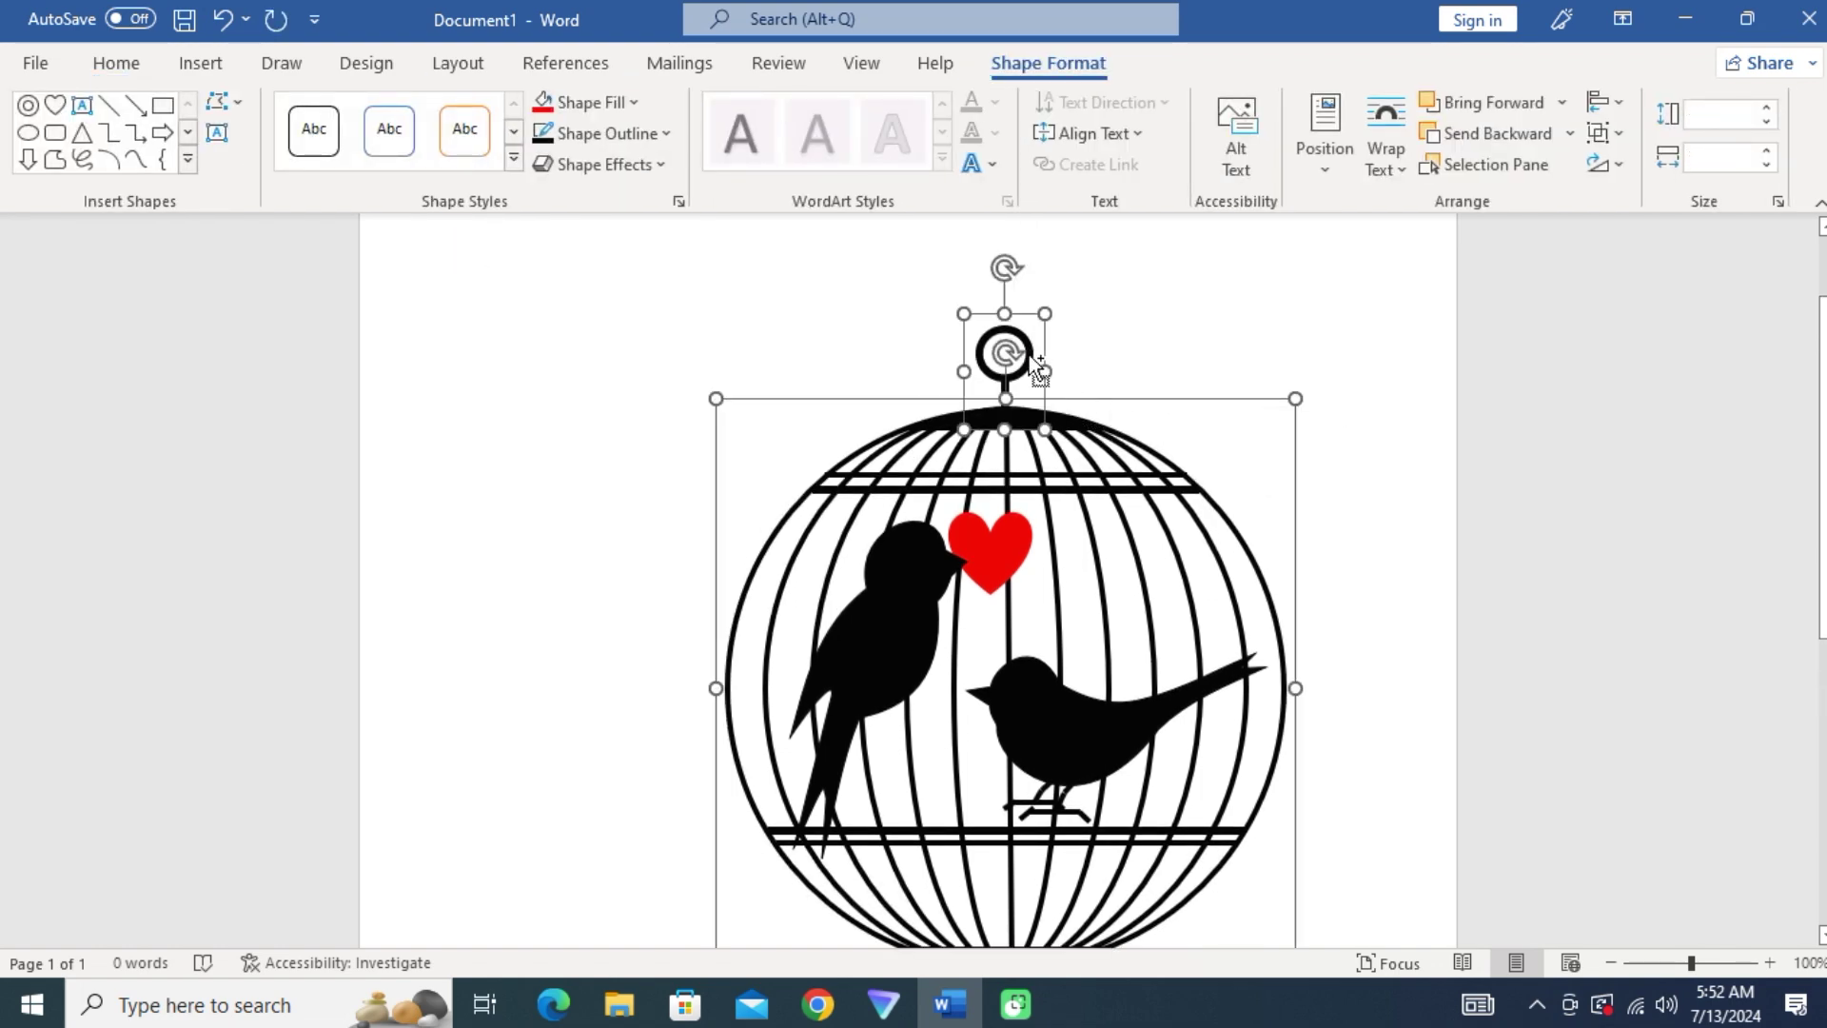
pyautogui.rightClick(1032, 354)
pyautogui.moveTo(1127, 584)
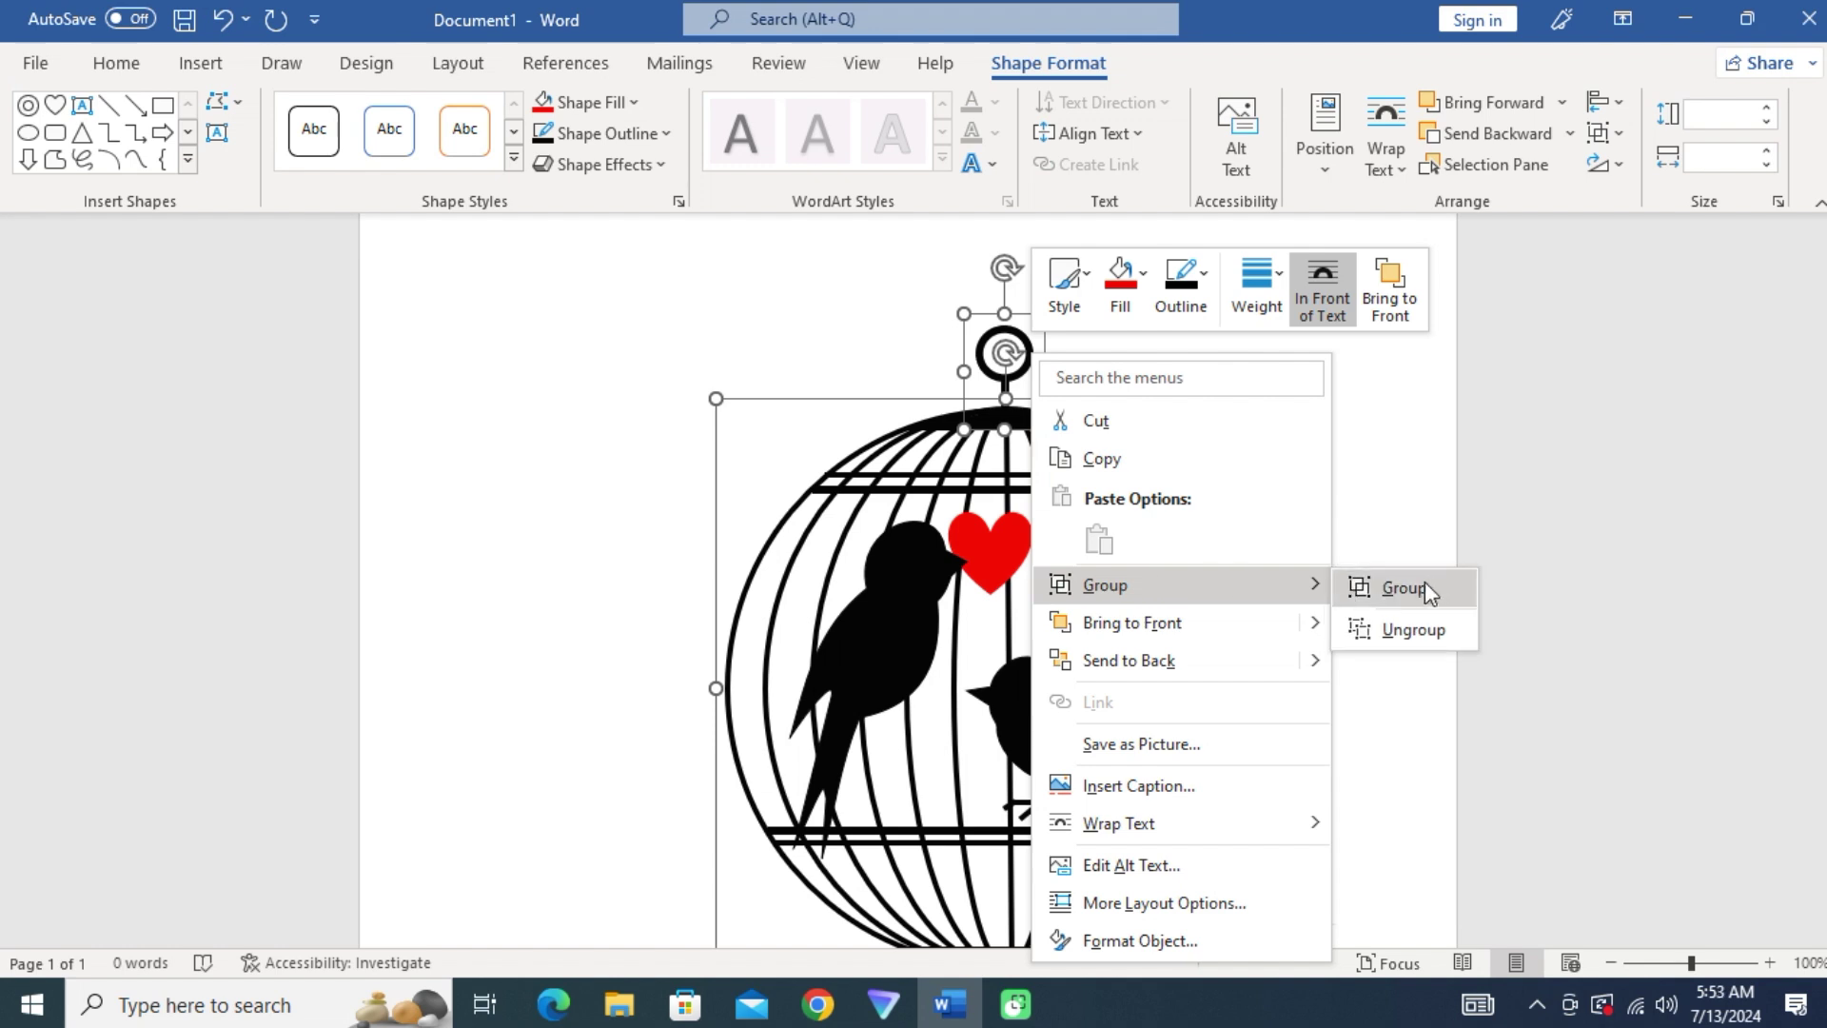
pyautogui.click(1418, 587)
# - Select the five inner cage pieces together and group them into one
pyautogui.scroll(-3, 955, 671)
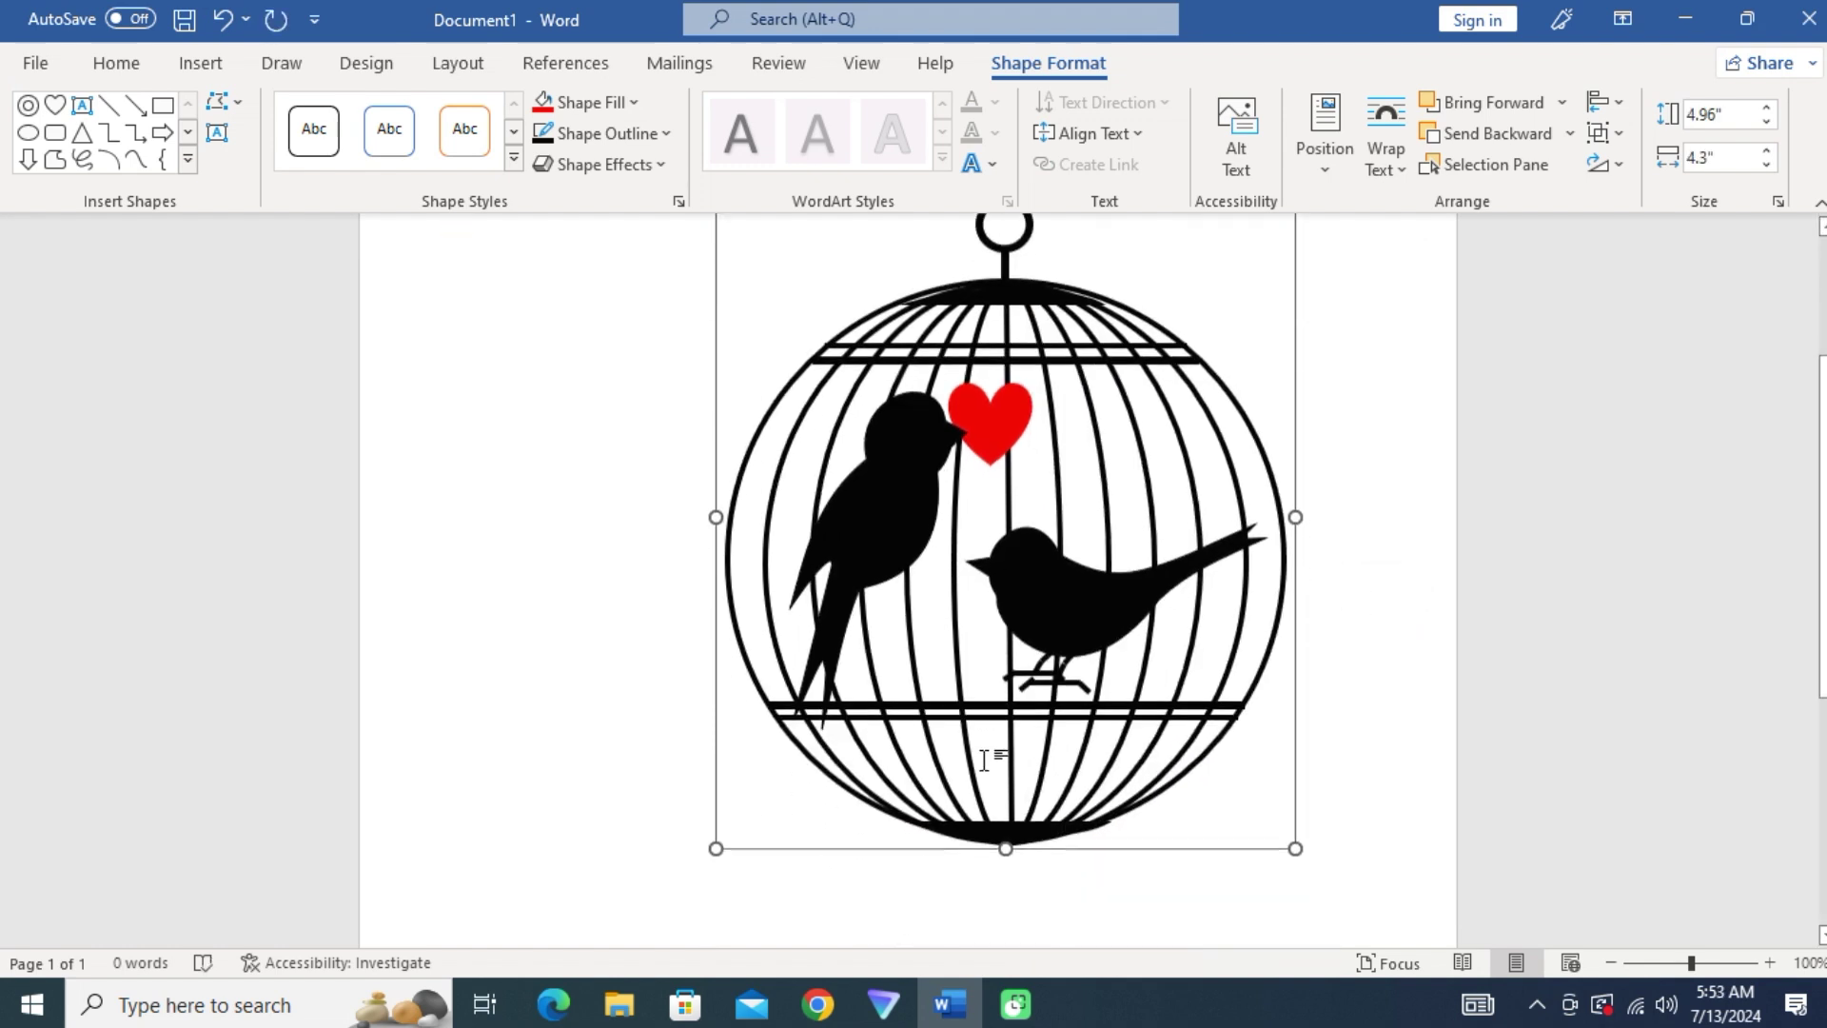
pyautogui.scroll(-1, 985, 758)
pyautogui.scroll(1, 985, 758)
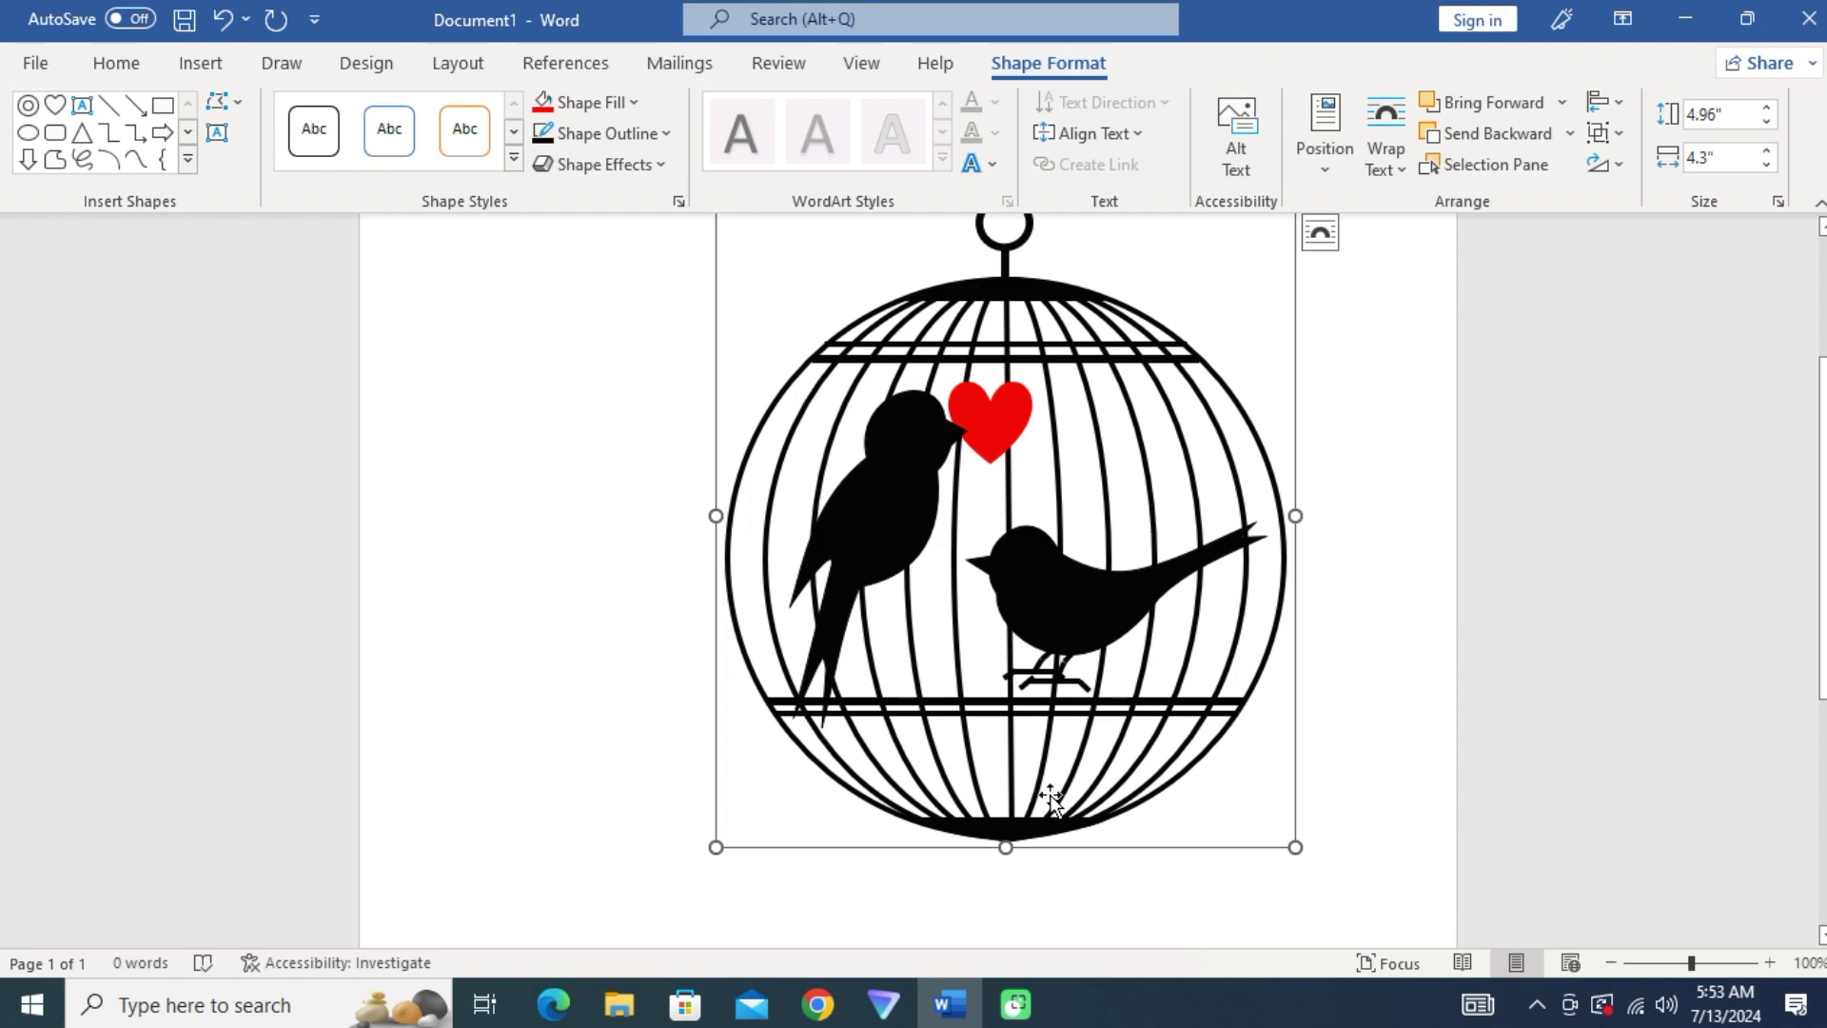
pyautogui.click(778, 597)
pyautogui.keyDown('shift'); pyautogui.click(813, 592); pyautogui.keyUp('shift')
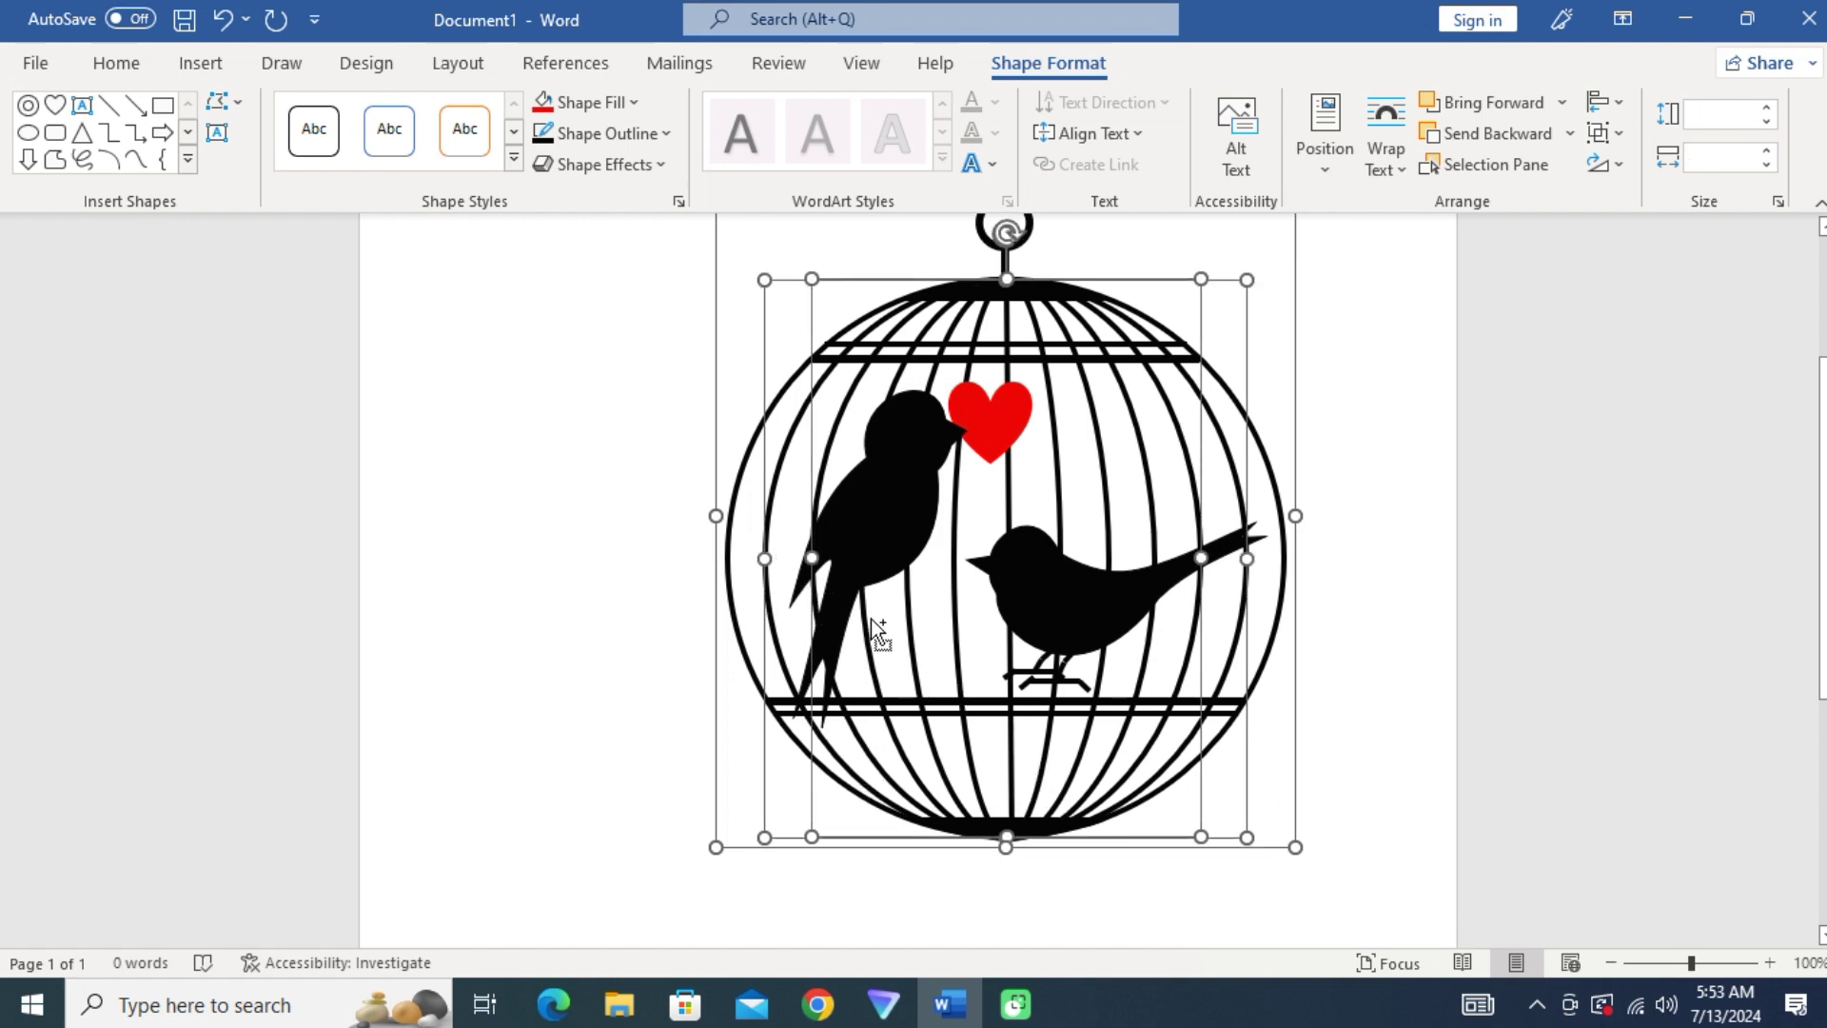
pyautogui.keyDown('shift'); pyautogui.click(881, 628); pyautogui.keyUp('shift')
pyautogui.keyDown('shift'); pyautogui.click(919, 647); pyautogui.keyUp('shift')
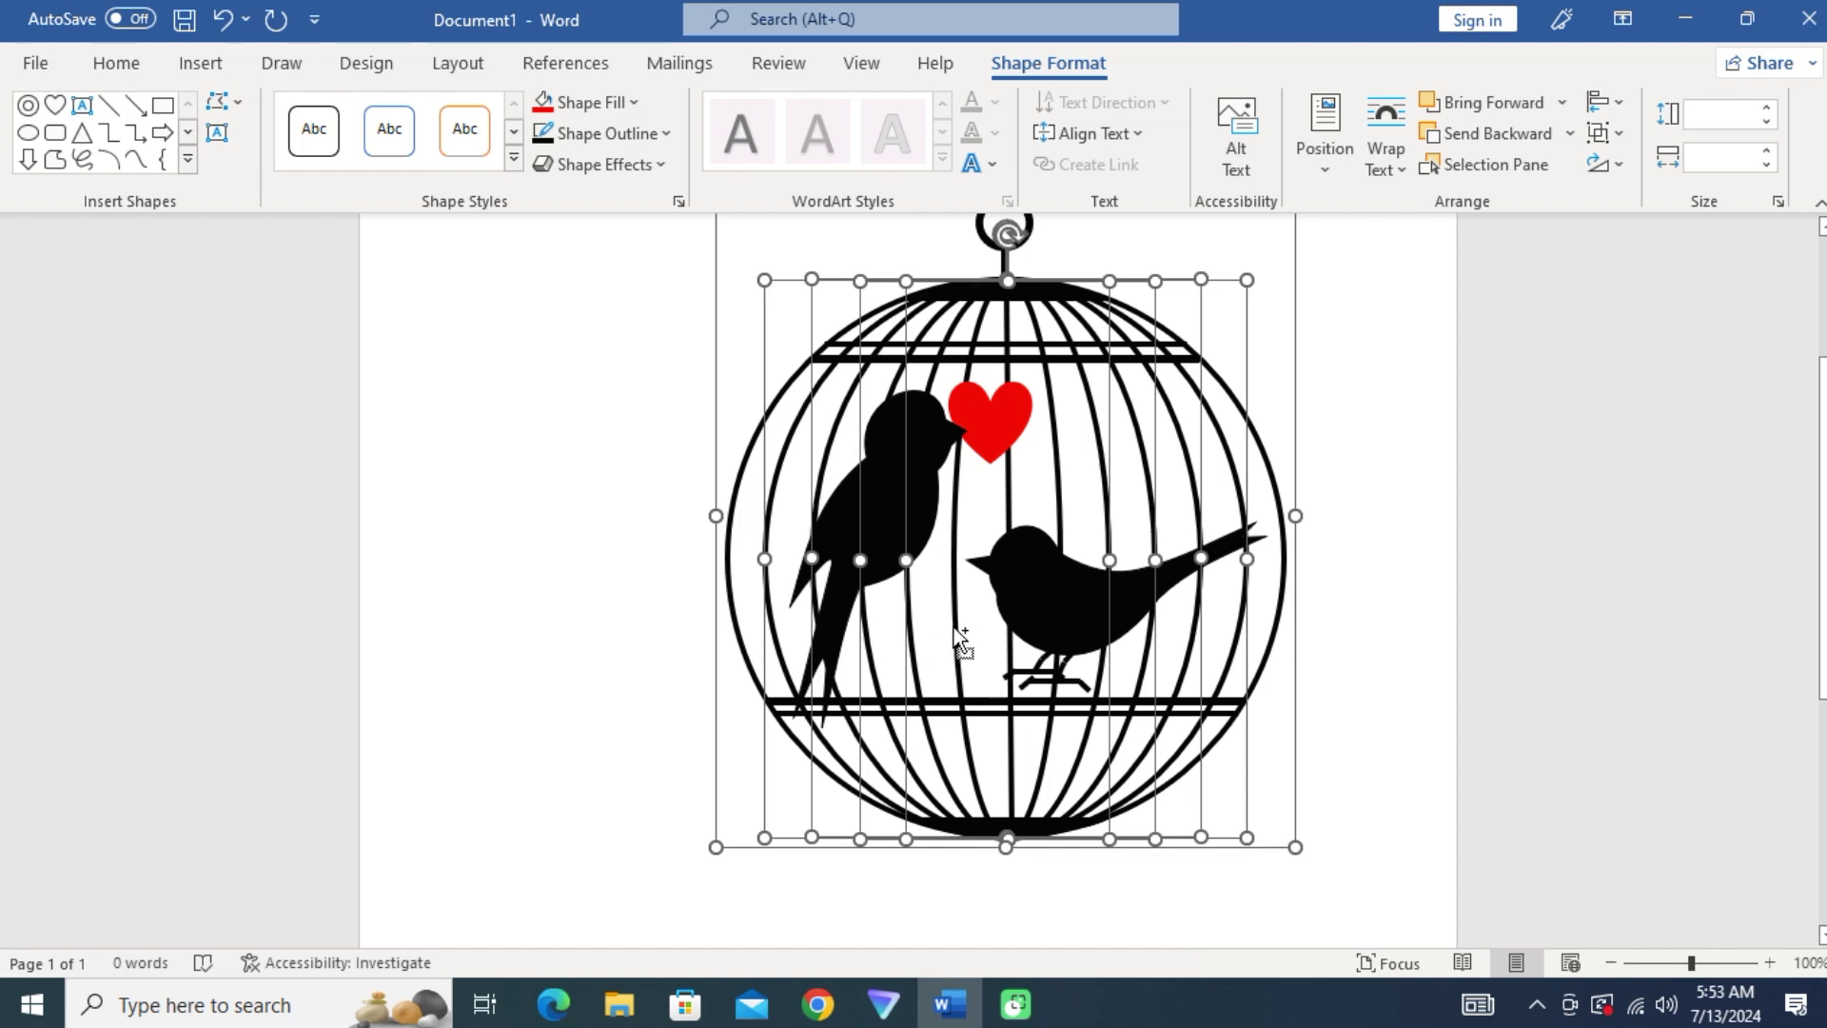
pyautogui.keyDown('shift'); pyautogui.click(955, 628); pyautogui.keyUp('shift')
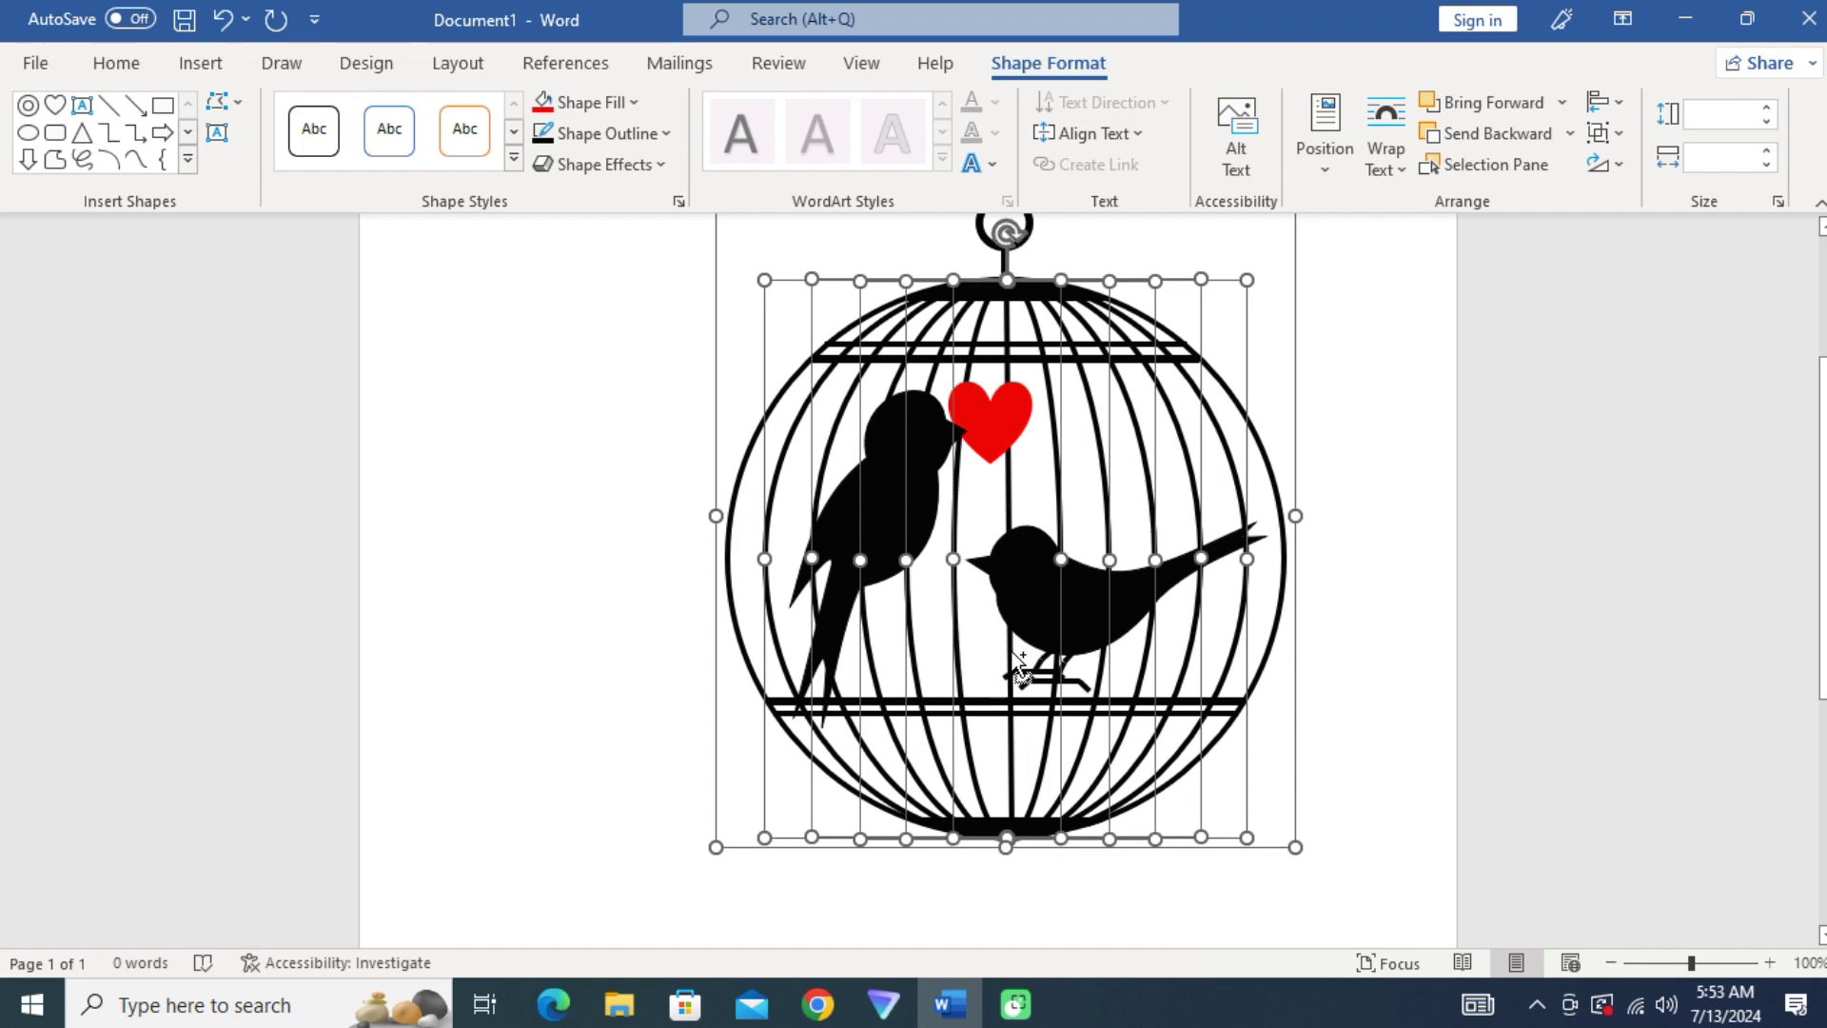
pyautogui.rightClick(1014, 690)
pyautogui.moveTo(1088, 311)
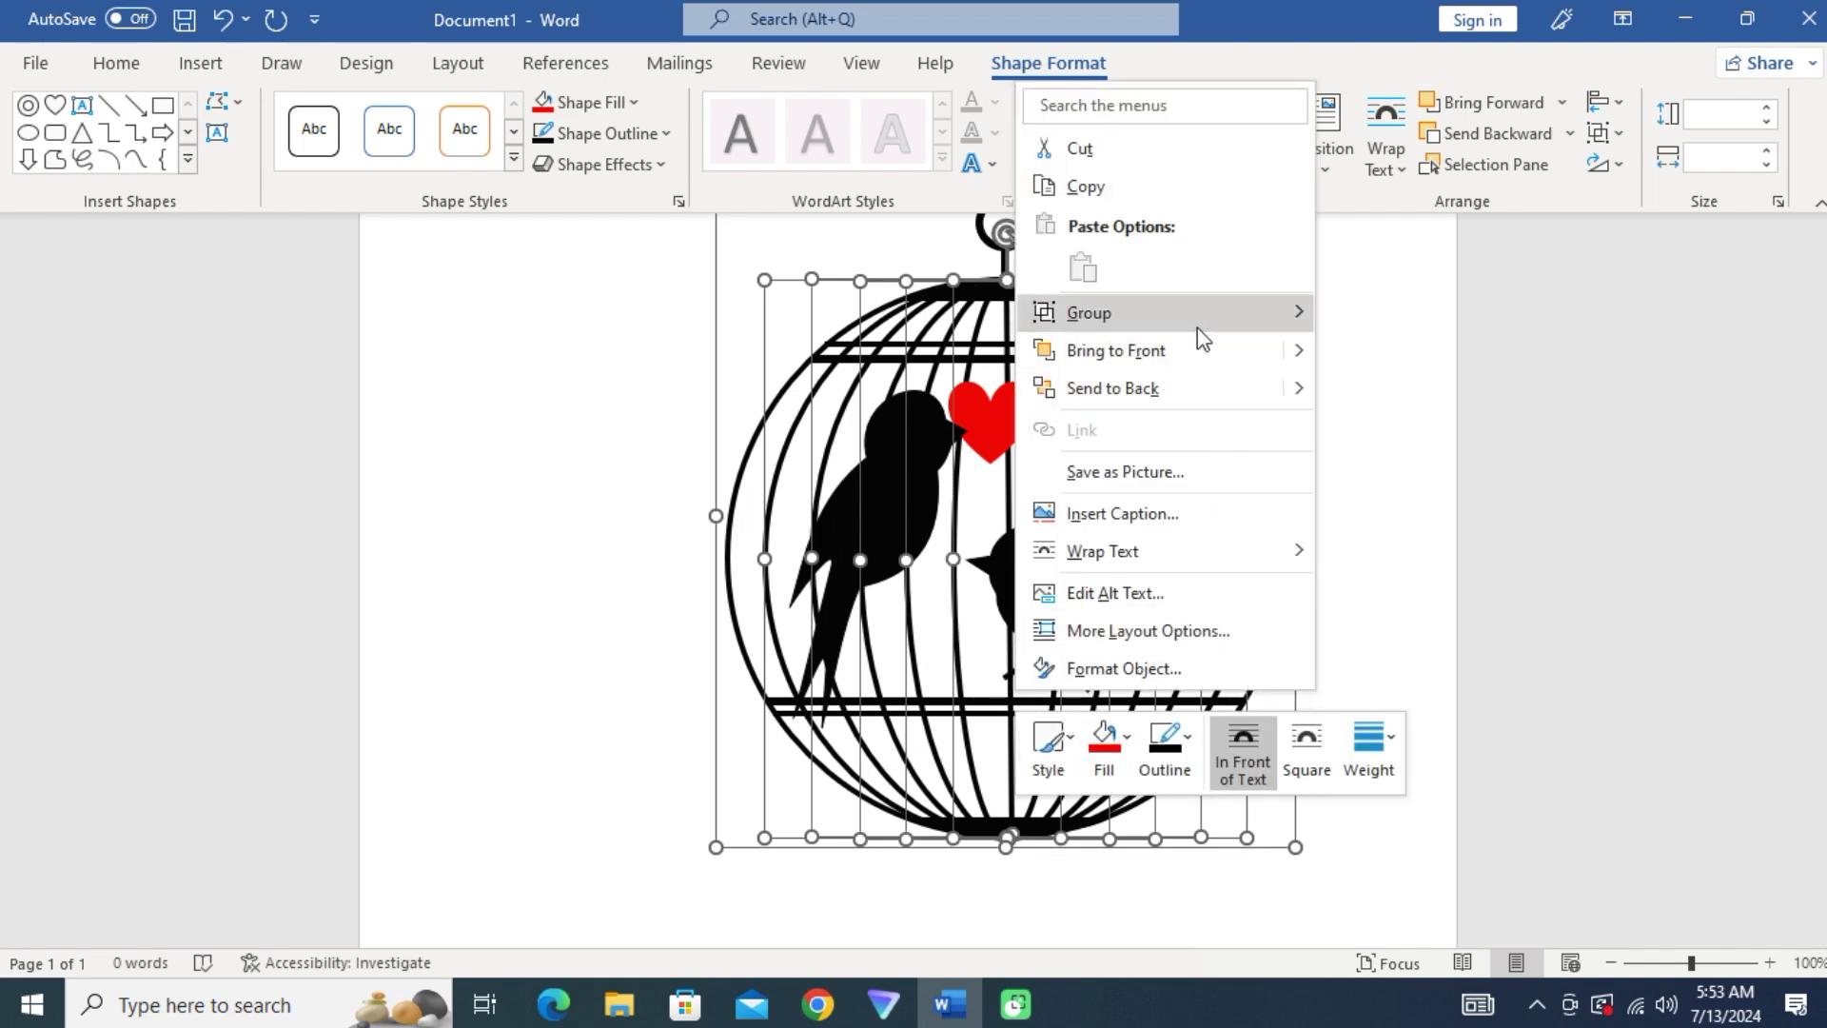
pyautogui.click(1386, 323)
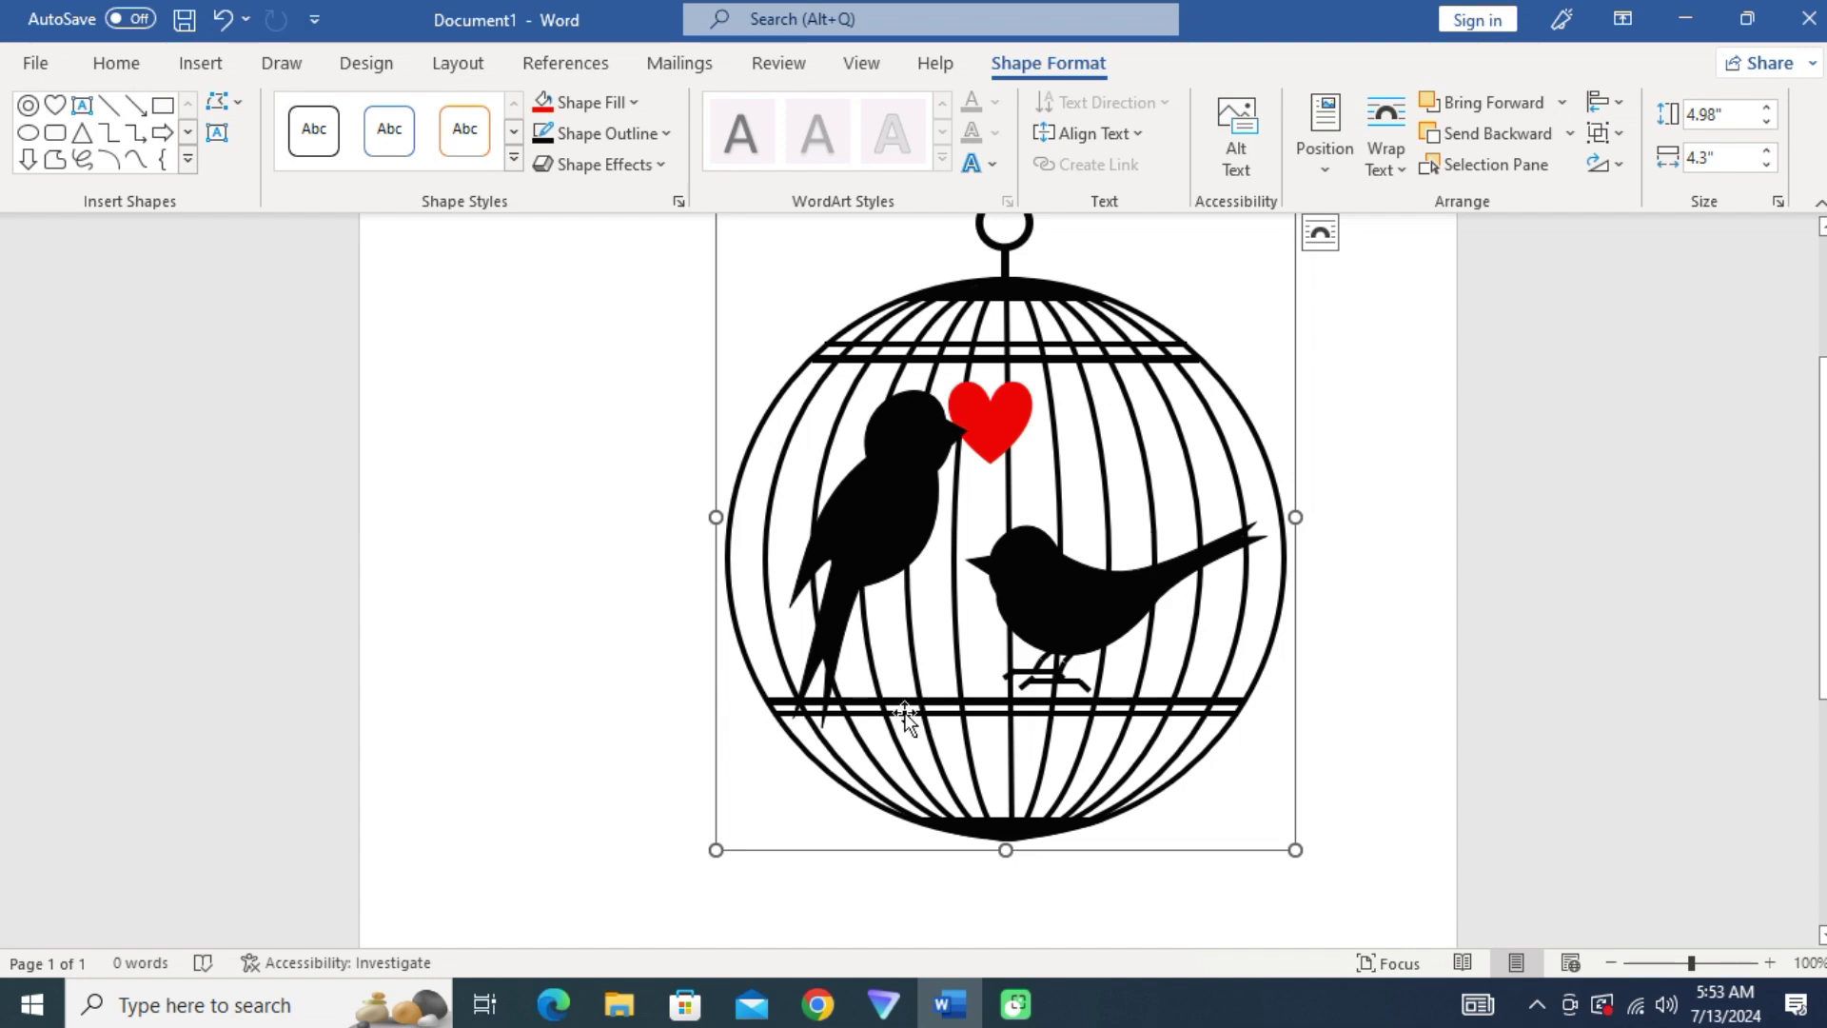
# - Select the whole birdcage to confirm it is a single 4.98" by 4.3" object
pyautogui.scroll(2, 1001, 677)
pyautogui.click(1001, 678)
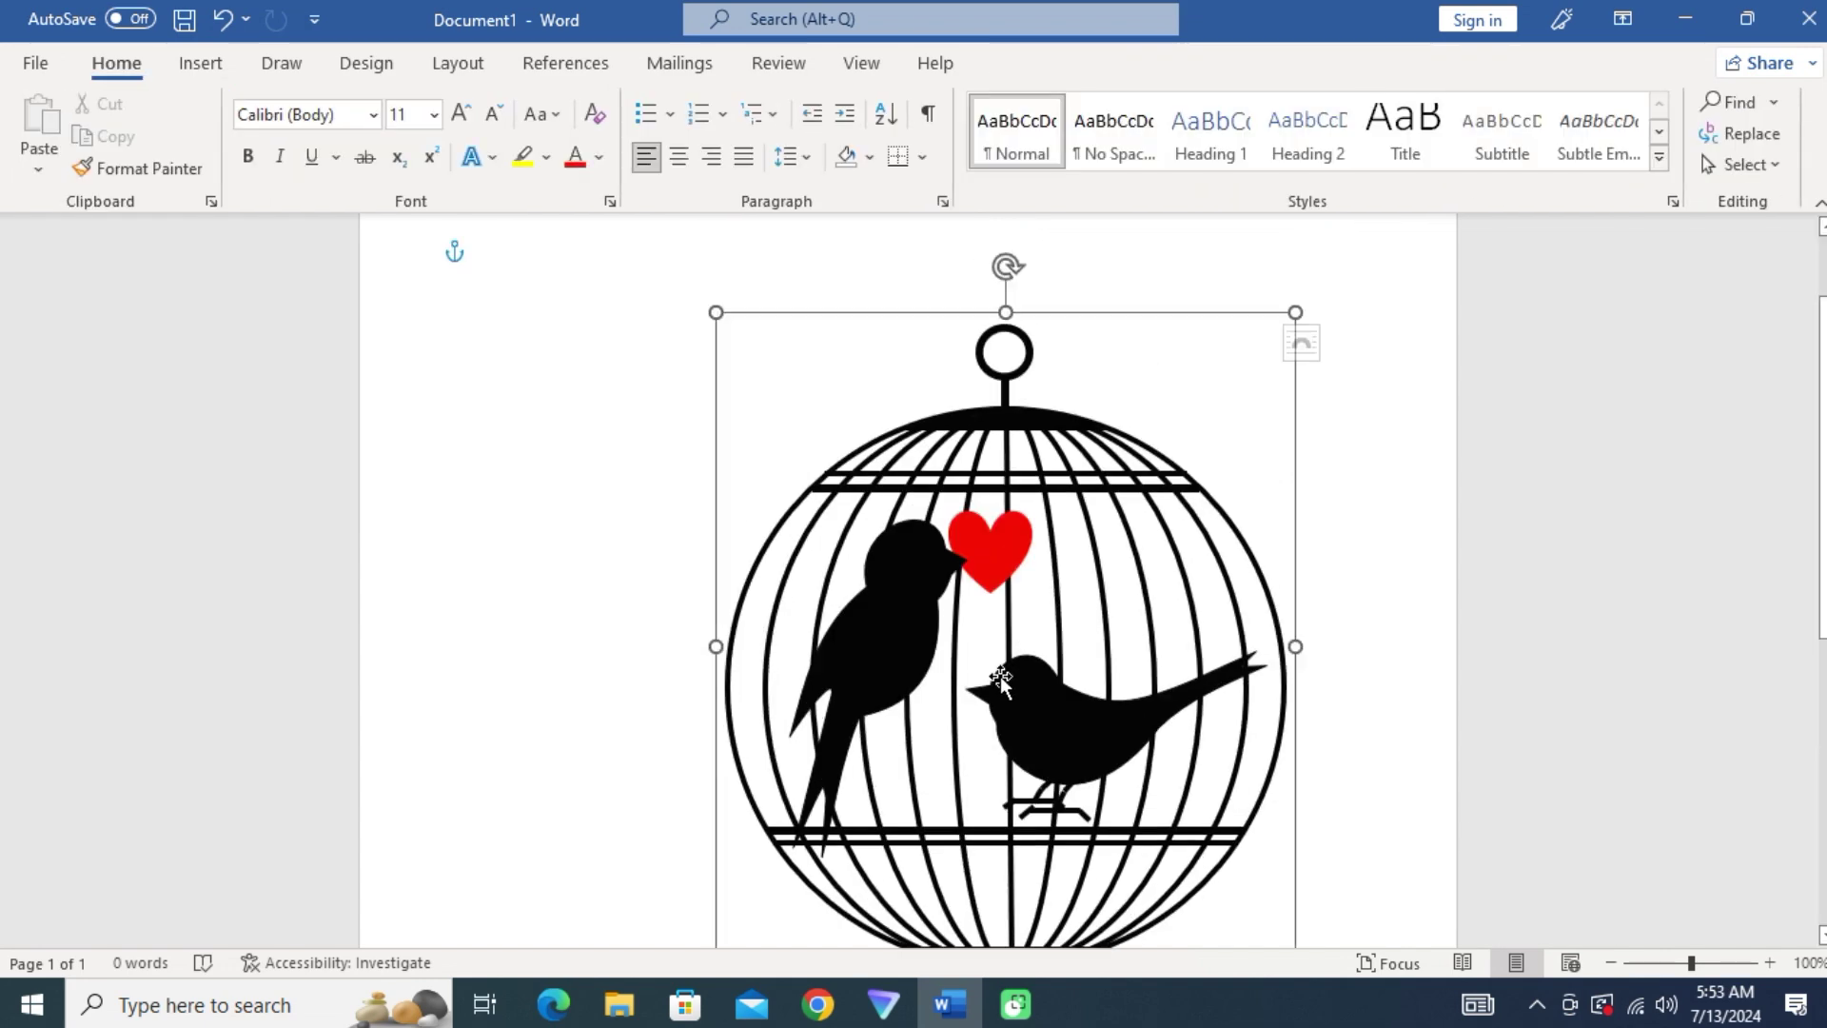
pyautogui.scroll(-2, 1256, 742)
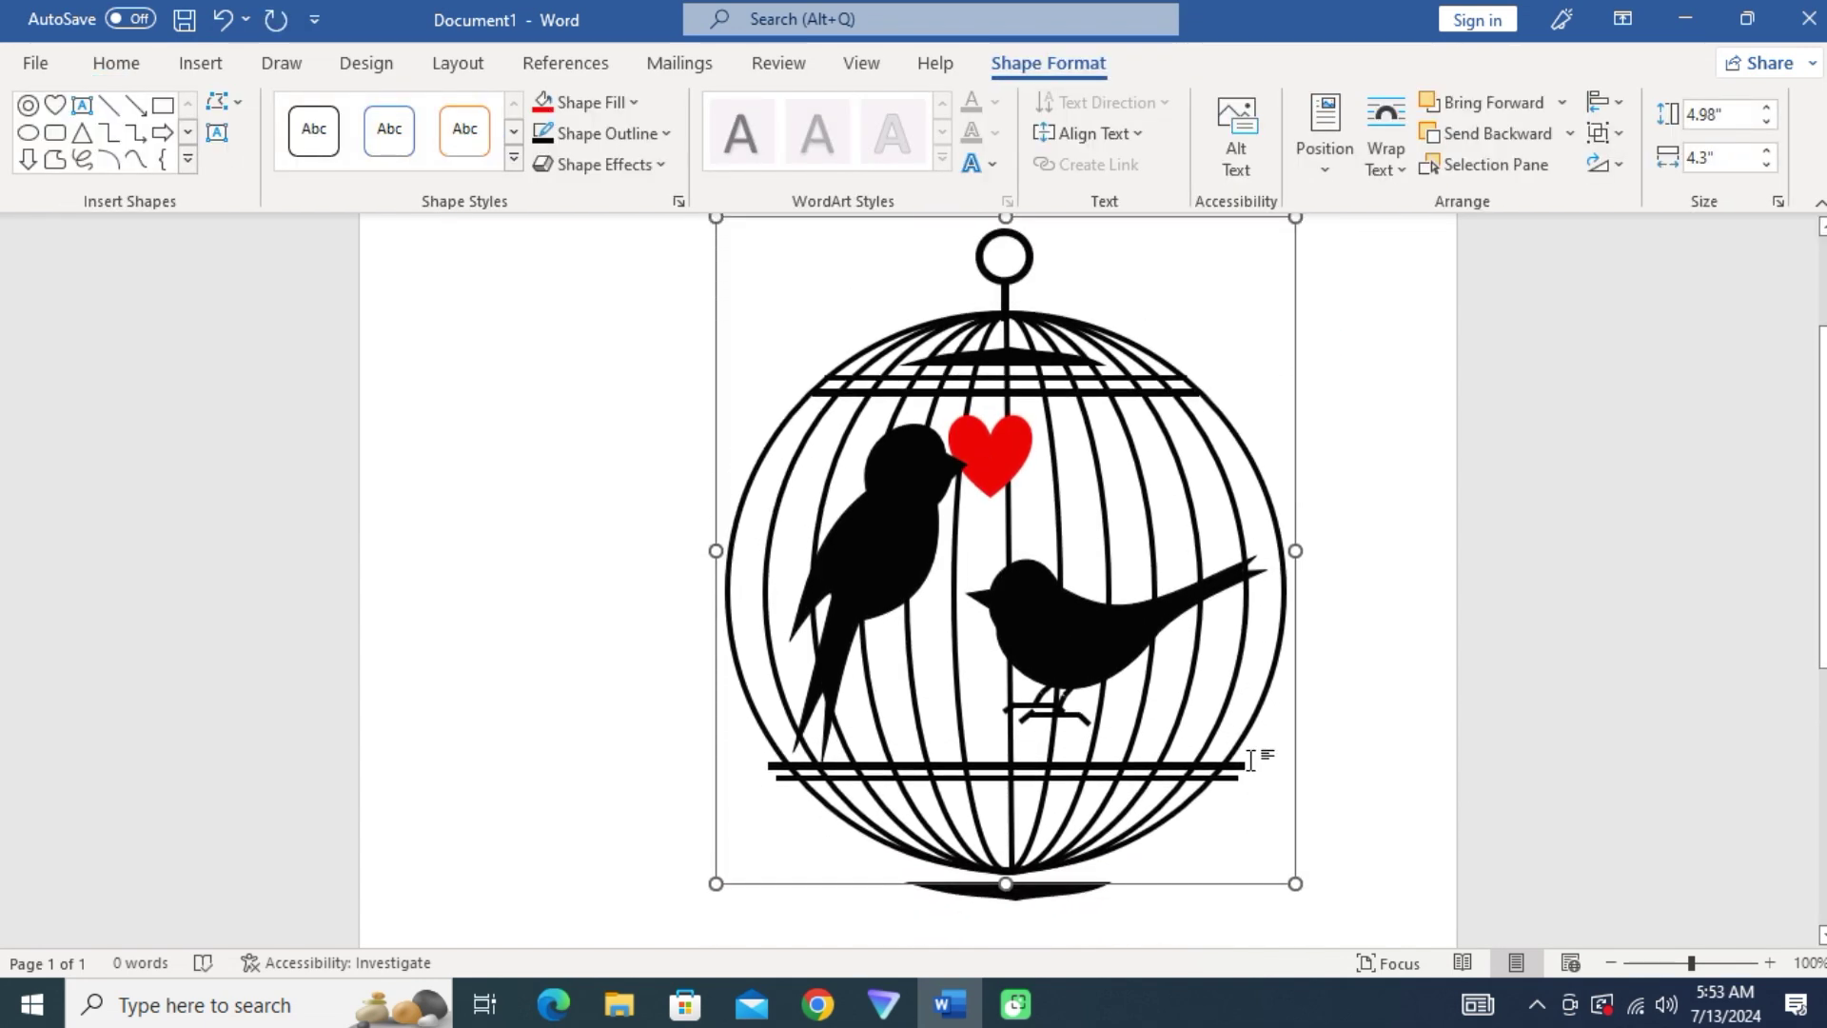
pyautogui.scroll(1, 1250, 762)
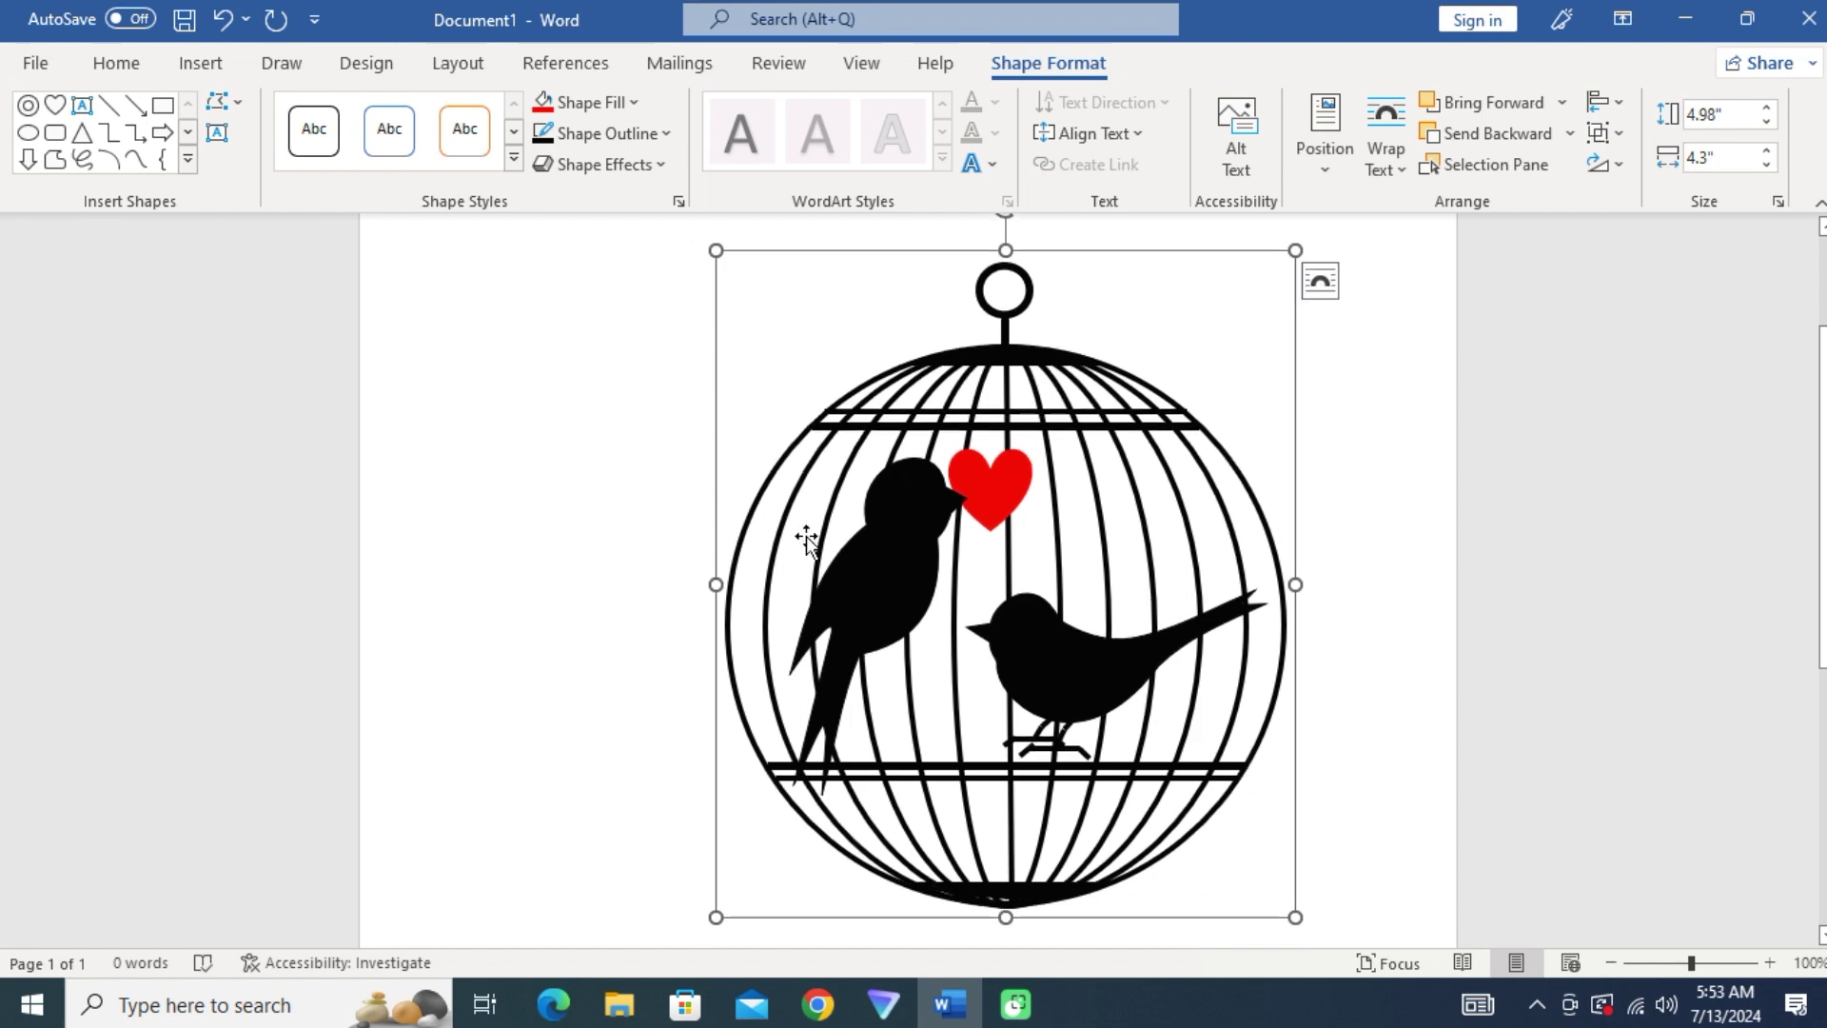
pyautogui.click(1584, 928)
pyautogui.scroll(-2, 1584, 928)
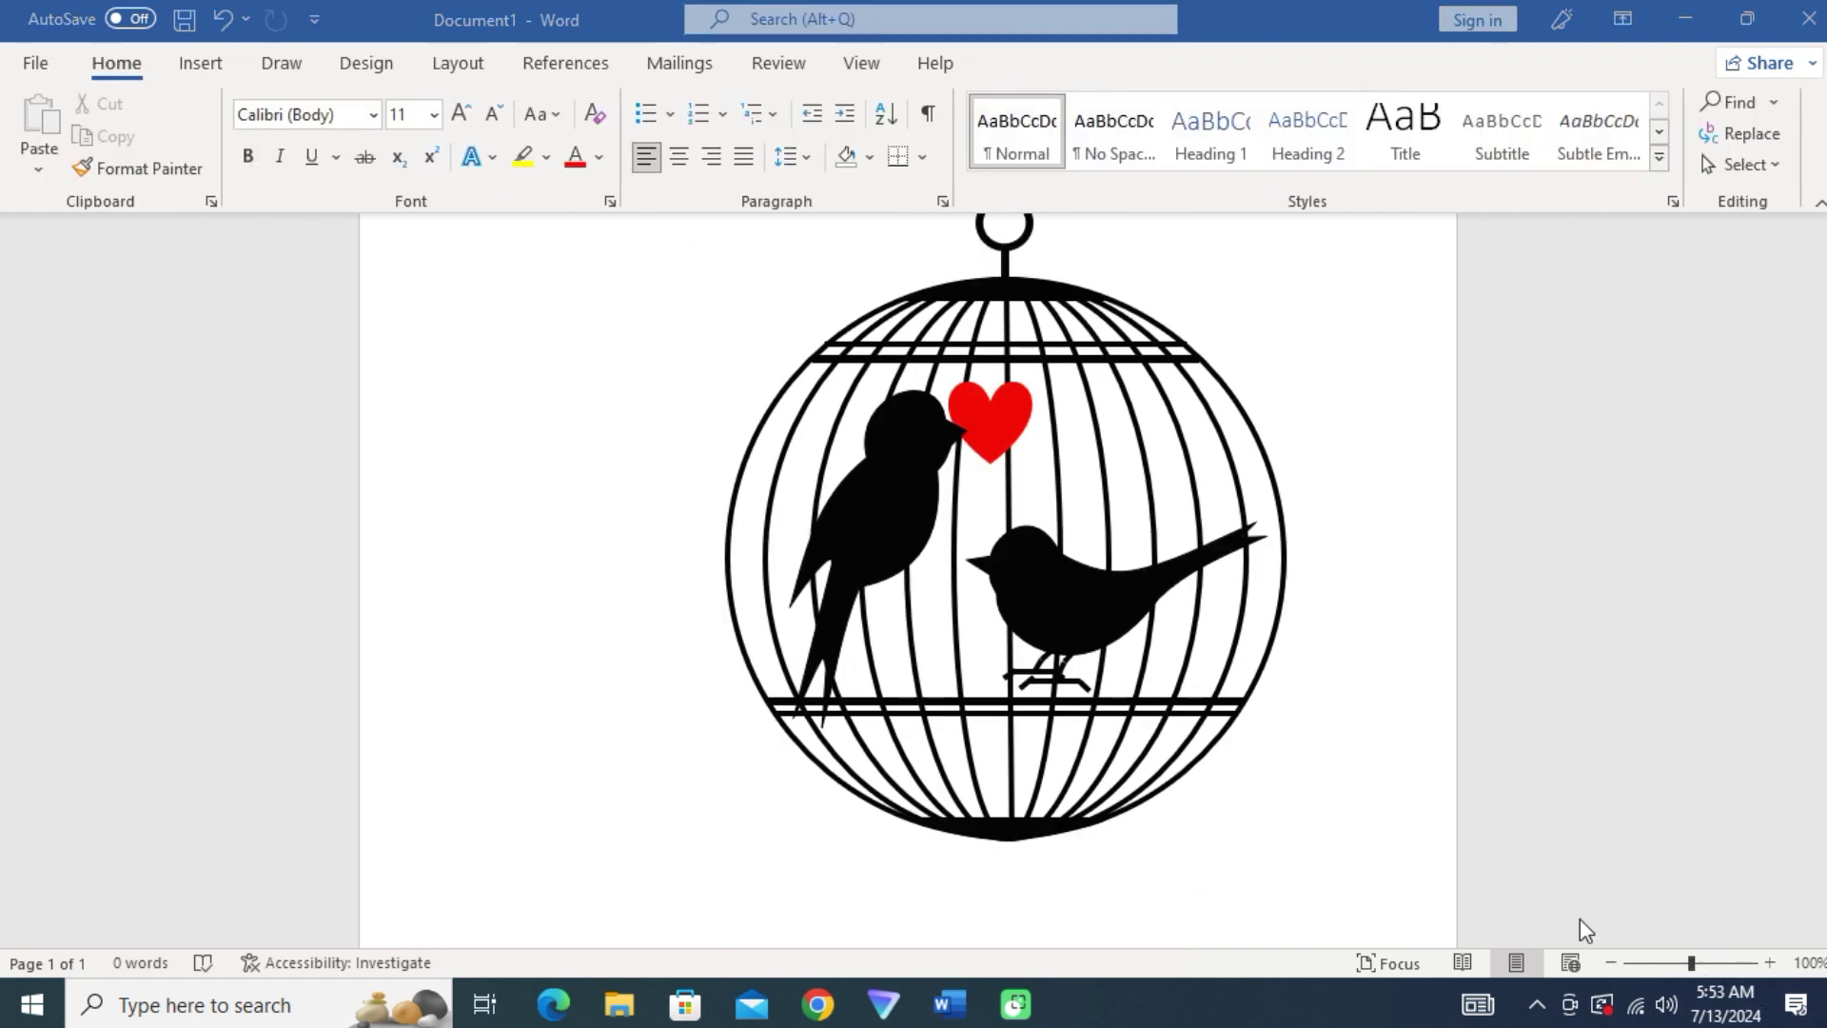
pyautogui.scroll(2, 965, 720)
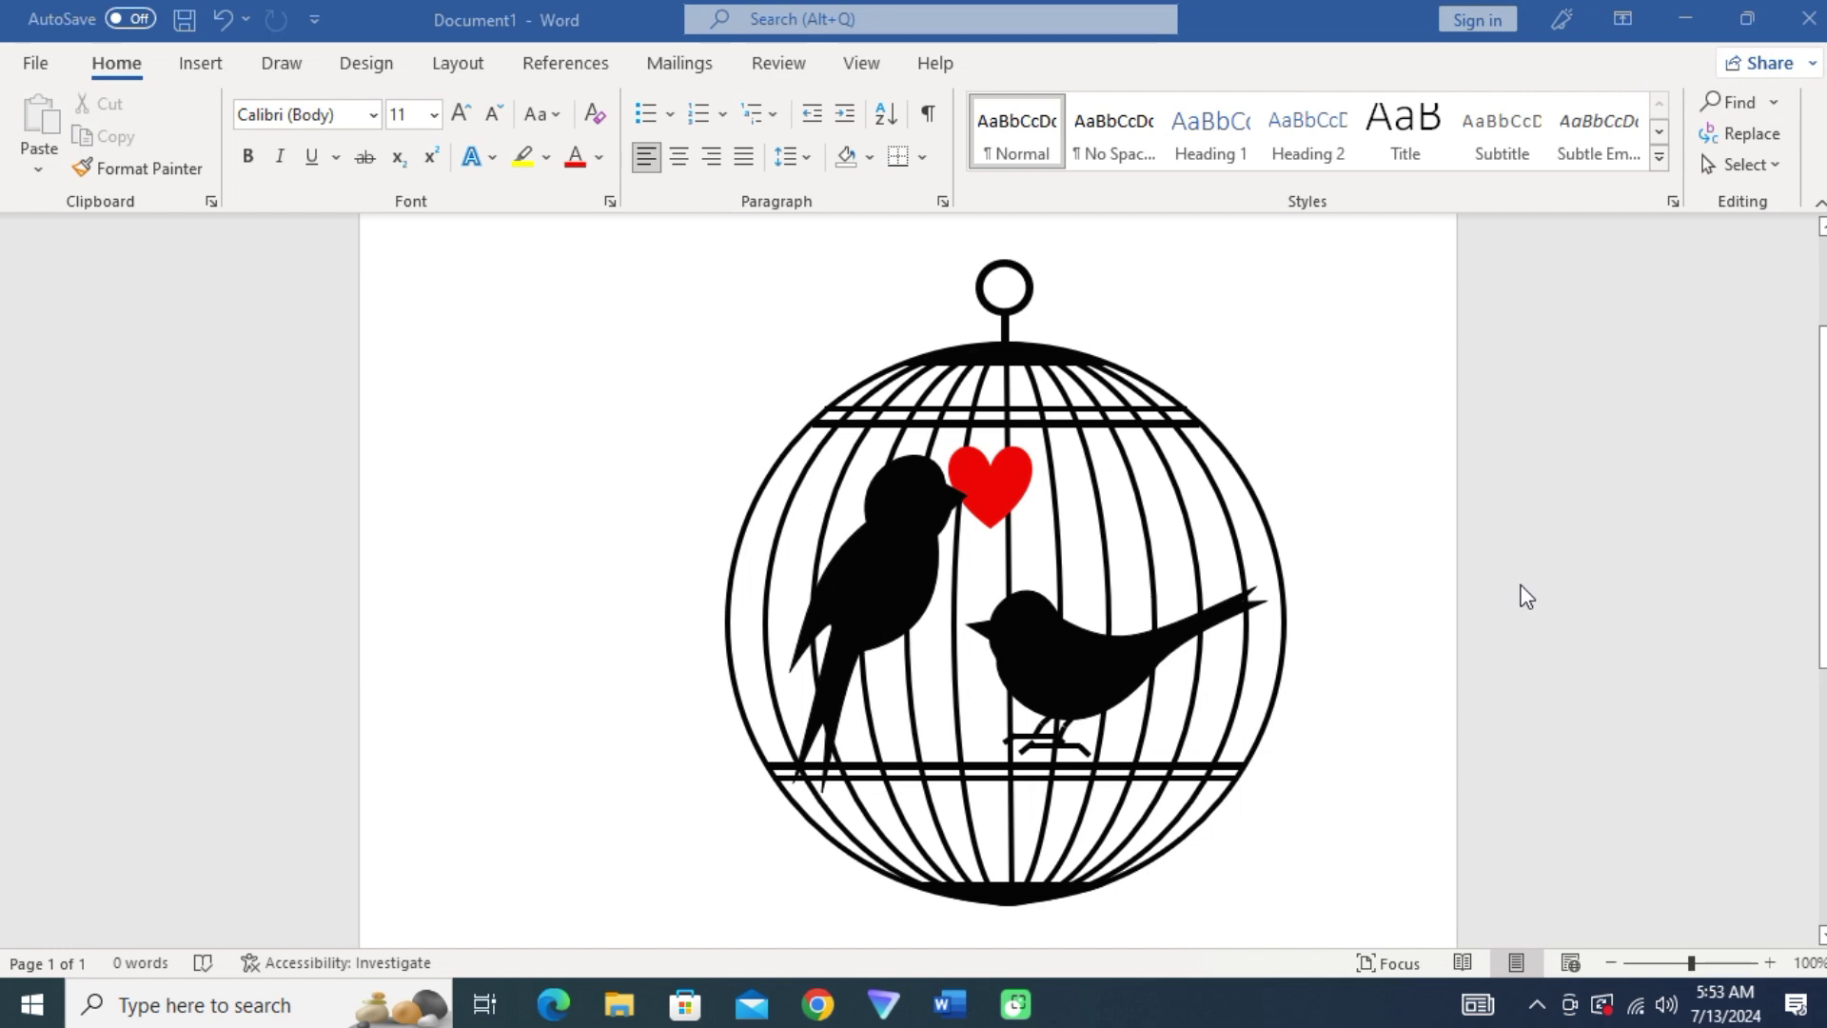
pyautogui.scroll(-2, 1372, 612)
pyautogui.scroll(2, 1372, 612)
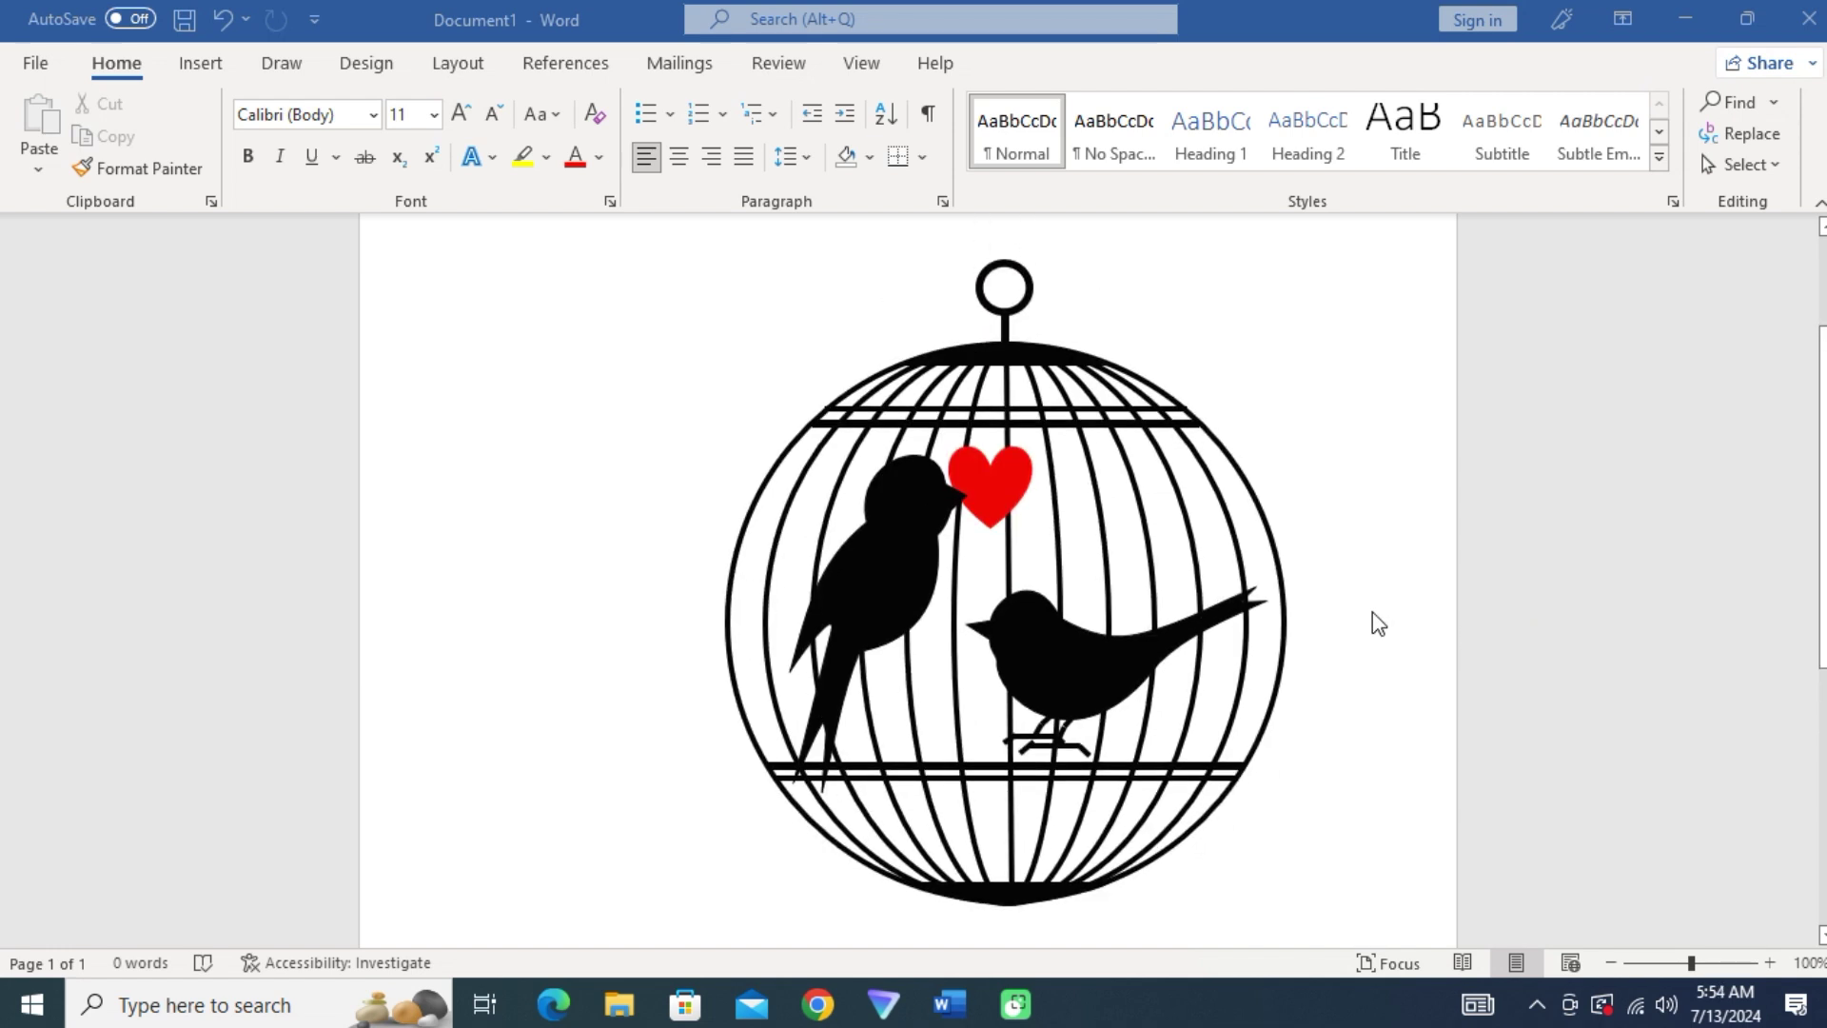